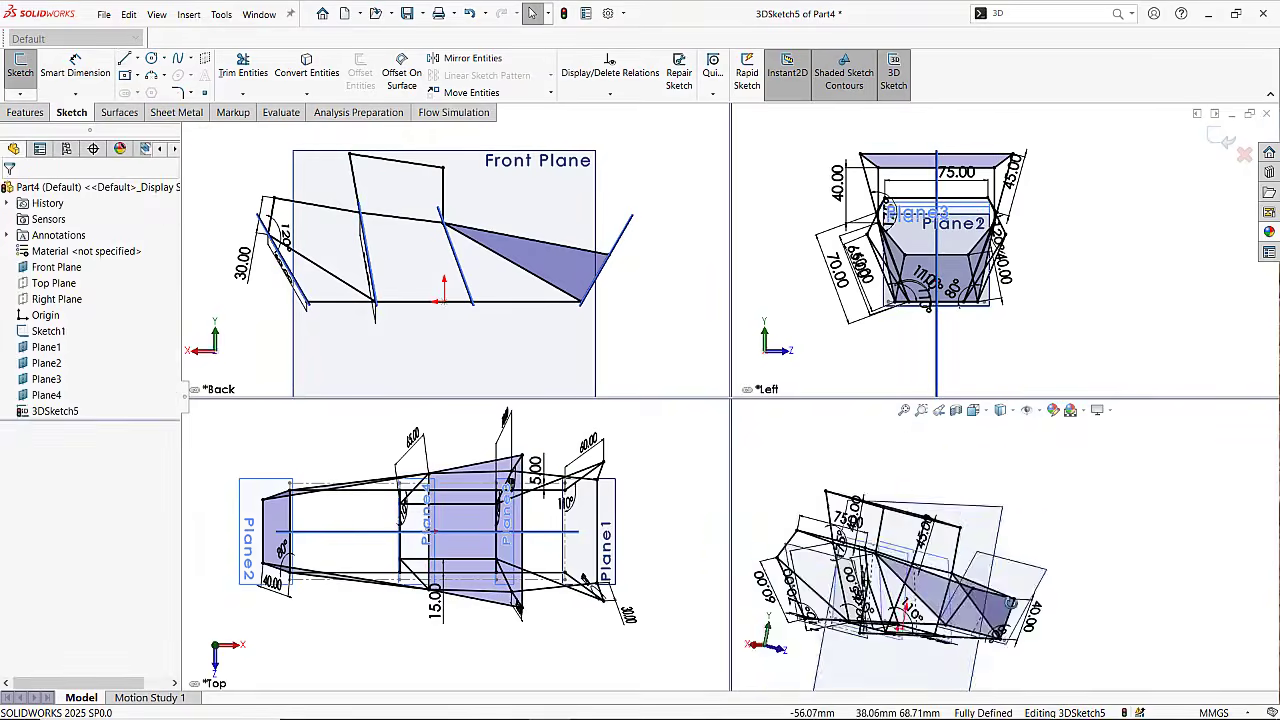
Draw a 3D sketch line connecting the rear roof corner to the upper rear corner of the frame.
{"action": "left_click", "coordinate": [125, 59]}
{"action": "mouse_move", "coordinate": [930, 590]}
{"action": "middle_mouse_down"}
{"action": "mouse_move", "coordinate": [960, 570]}
{"action": "mouse_move", "coordinate": [966, 586]}
{"action": "middle_mouse_up"}
{"action": "left_click", "coordinate": [1020, 522]}
{"action": "left_click", "coordinate": [1072, 570]}
{"action": "key", "text": "Escape"}
Draw a sloping 3D sketch line from the front roof corner down to the hood edge.
{"action": "scroll", "coordinate": [966, 584], "scroll_direction": "down", "scroll_amount": 4}
{"action": "left_click", "coordinate": [125, 59]}
{"action": "left_click", "coordinate": [1040, 431]}
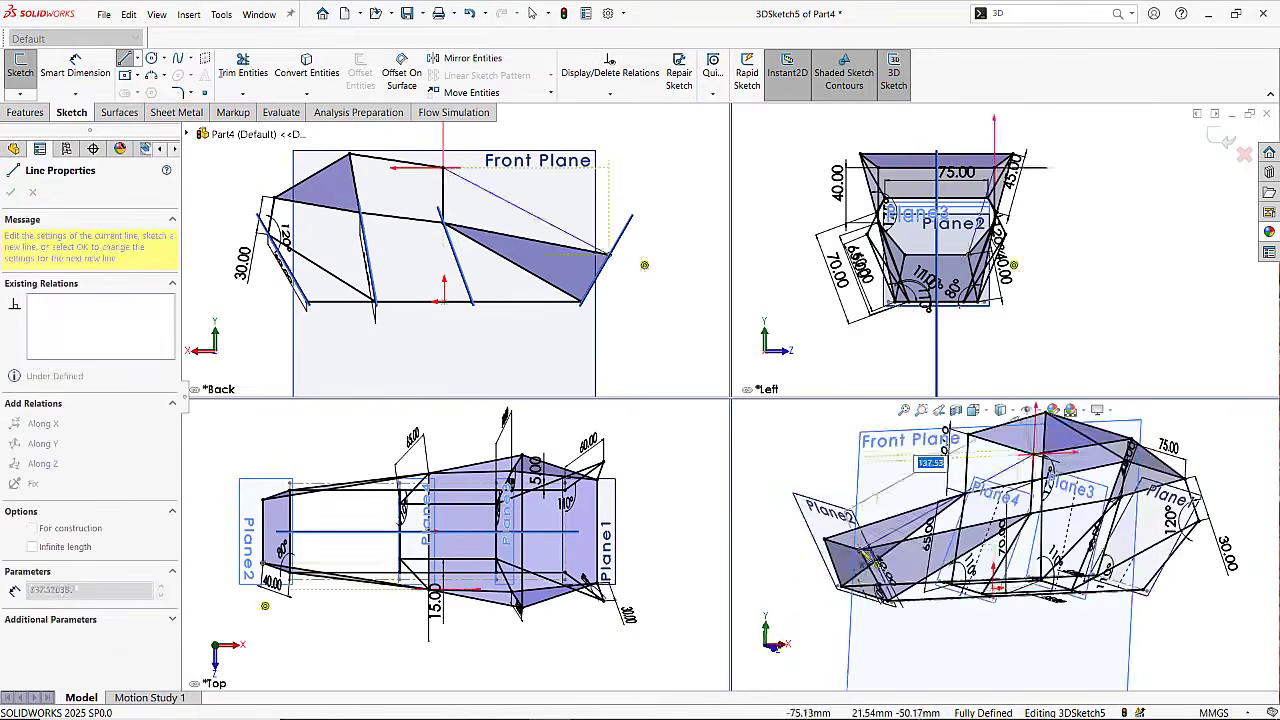
{"action": "left_click", "coordinate": [897, 502]}
{"action": "key", "text": "Escape"}
Draw the matching sloping line from the front roof corner to the hood edge on the opposite side of the frame.
{"action": "middle_click_drag", "start_coordinate": [900, 522], "coordinate": [1060, 577]}
{"action": "scroll", "coordinate": [1060, 577], "scroll_direction": "down", "scroll_amount": 4}
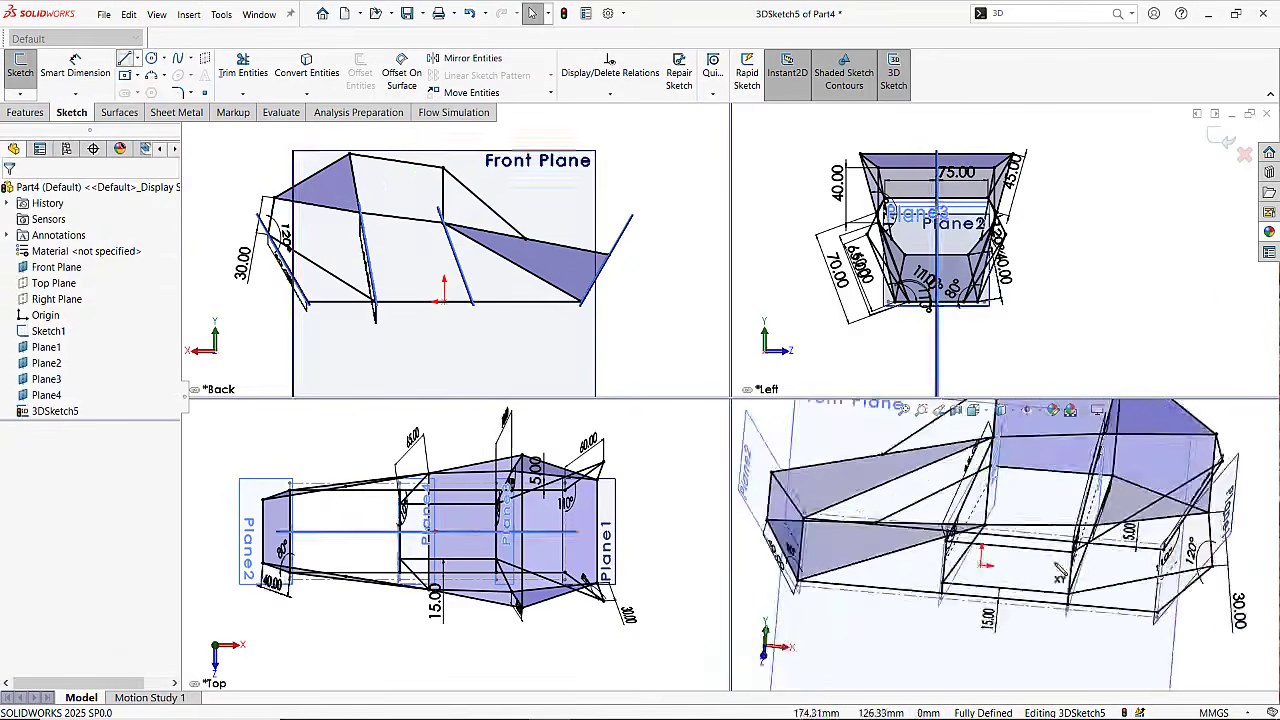
{"action": "left_click", "coordinate": [125, 59]}
{"action": "key", "text": "Escape"}
{"action": "left_click", "coordinate": [125, 59]}
{"action": "left_click", "coordinate": [853, 594]}
{"action": "key", "text": "Escape"}
{"action": "left_click", "coordinate": [966, 597]}
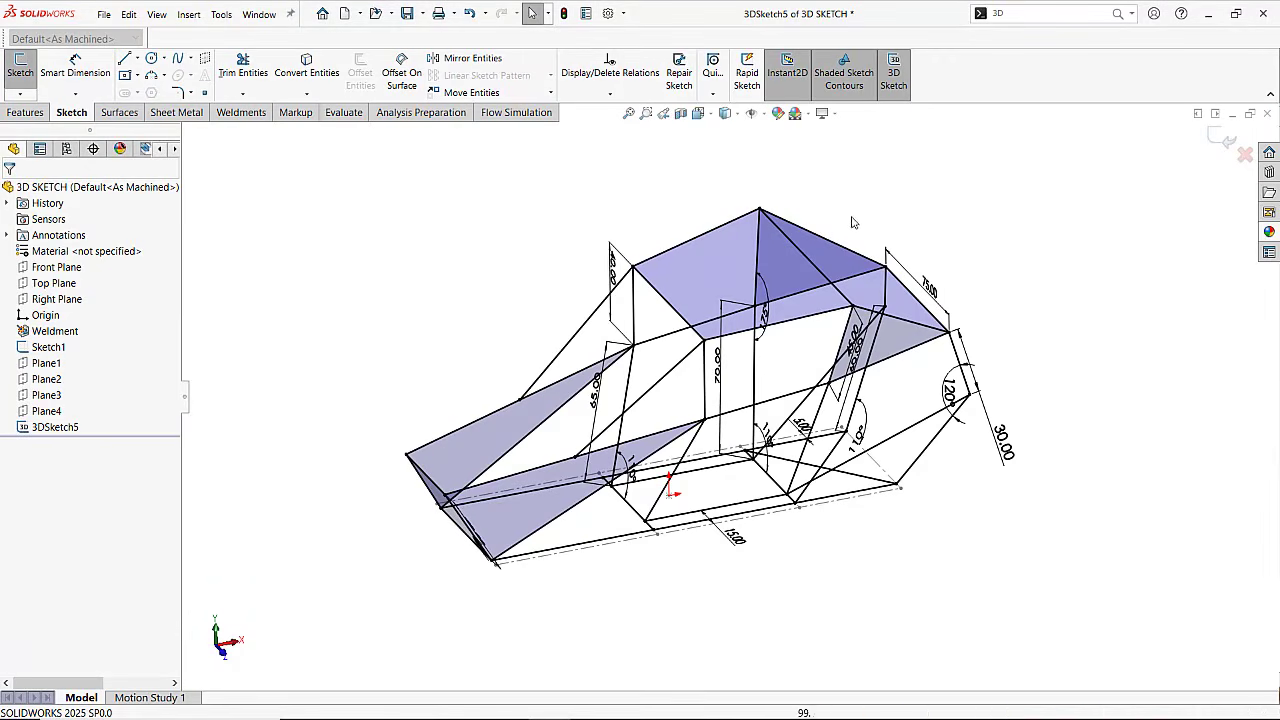
Show the Front, Top and Right planes together around the finished frame sketch.
{"action": "mouse_move", "coordinate": [784, 376]}
{"action": "middle_mouse_down"}
{"action": "mouse_move", "coordinate": [764, 279]}
{"action": "mouse_move", "coordinate": [789, 329]}
{"action": "mouse_move", "coordinate": [785, 315]}
{"action": "middle_mouse_up"}
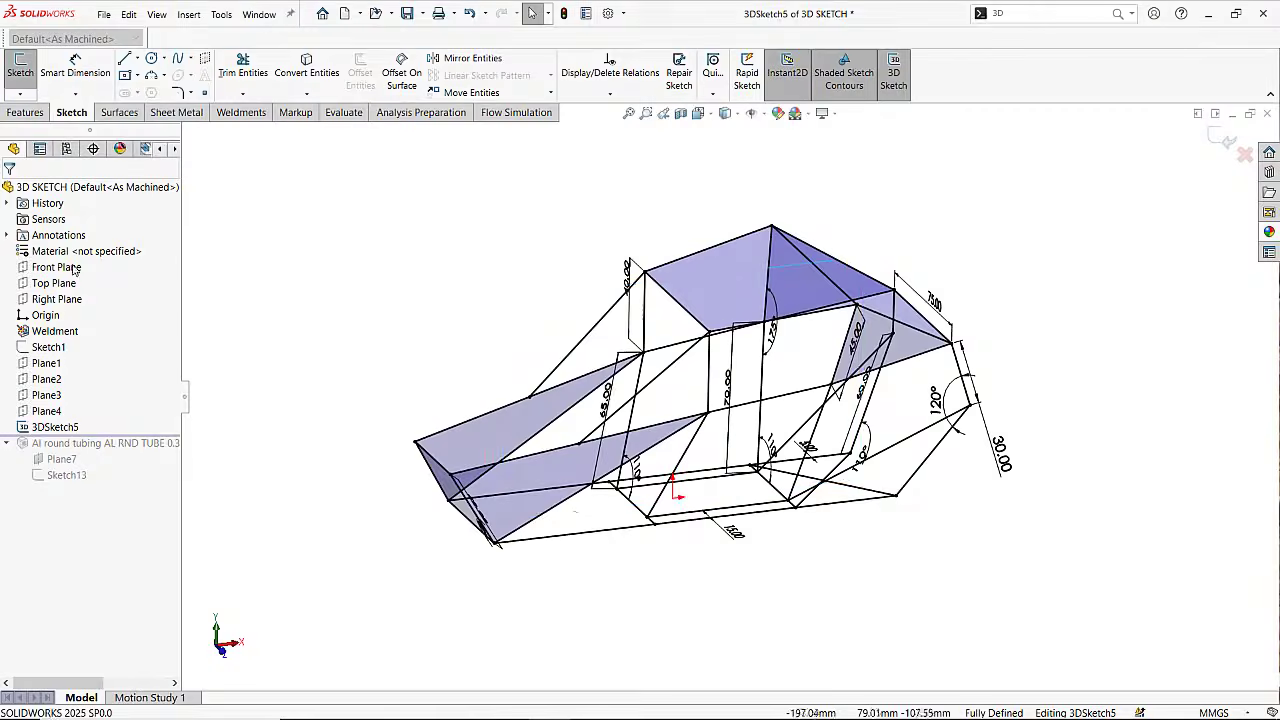
{"action": "left_click", "coordinate": [86, 272]}
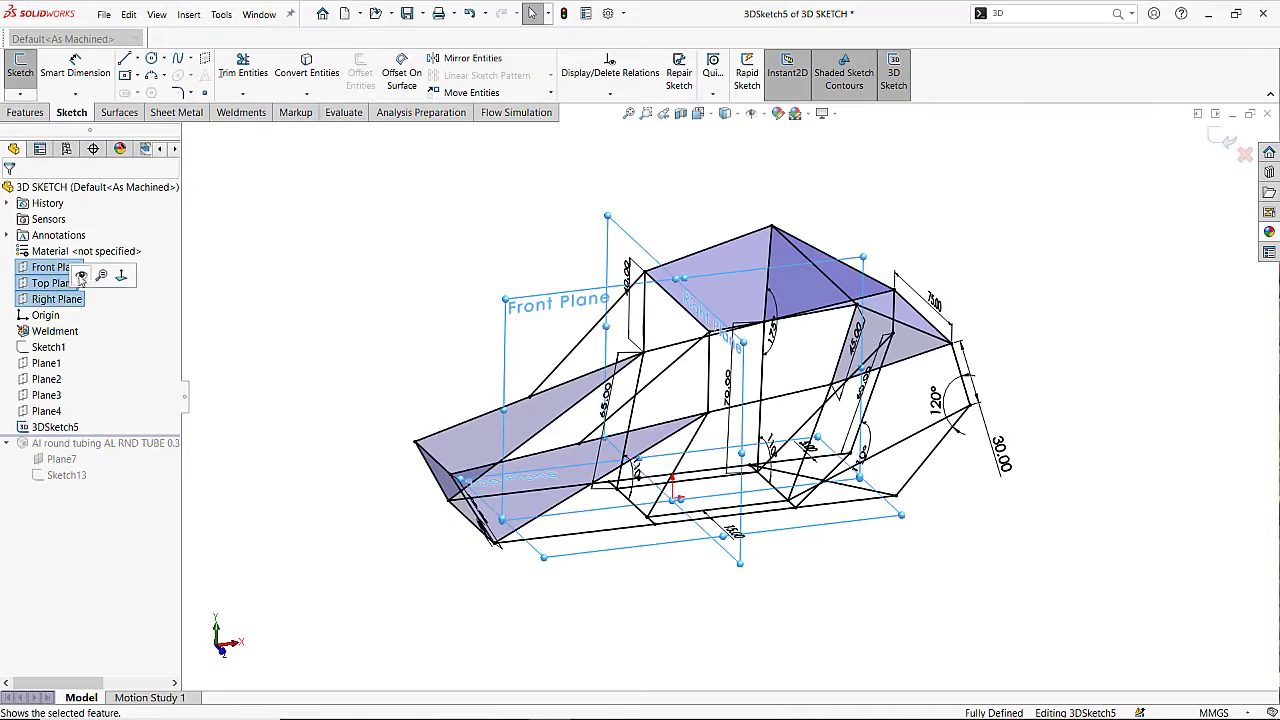
{"action": "left_click", "coordinate": [81, 275]}
{"action": "left_click", "coordinate": [350, 283]}
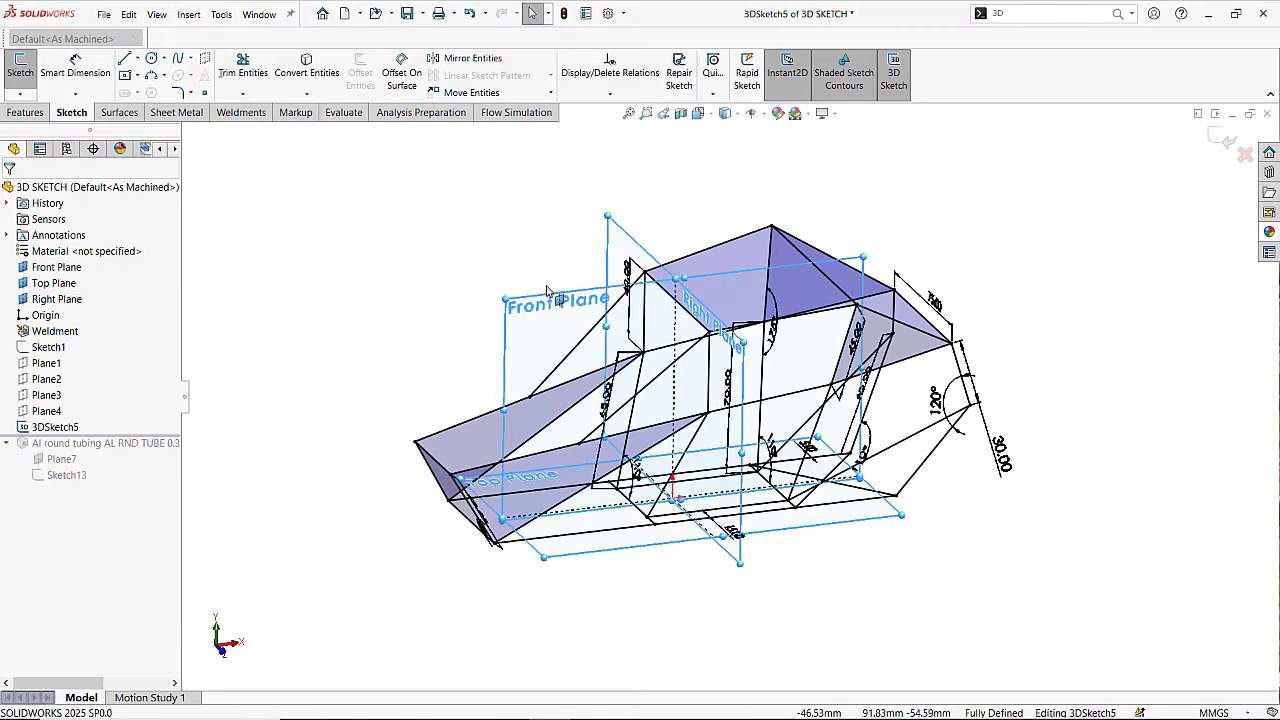
{"action": "mouse_move", "coordinate": [547, 291]}
{"action": "middle_mouse_down"}
{"action": "mouse_move", "coordinate": [686, 413]}
{"action": "mouse_move", "coordinate": [451, 413]}
{"action": "mouse_move", "coordinate": [522, 418]}
{"action": "middle_mouse_up"}
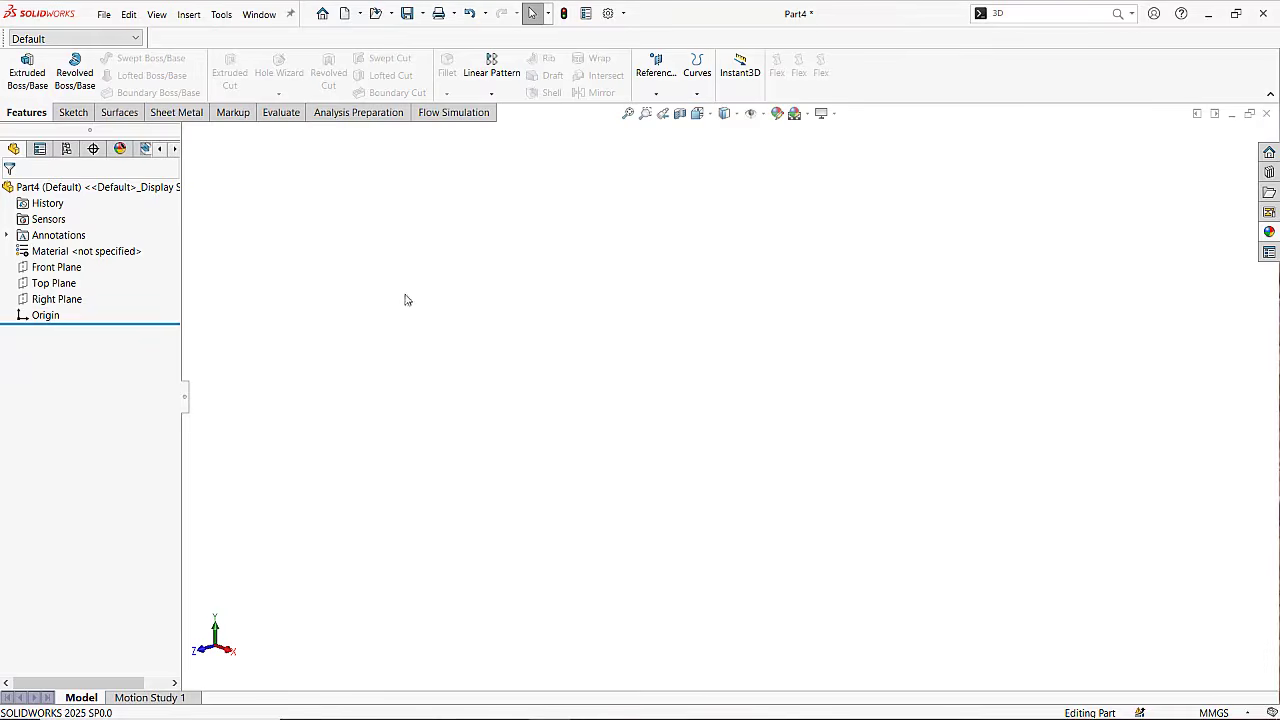
Start a sketch on the Top Plane and draw a center rectangle about 108 by 58 mm from the origin.
{"action": "left_click", "coordinate": [71, 112]}
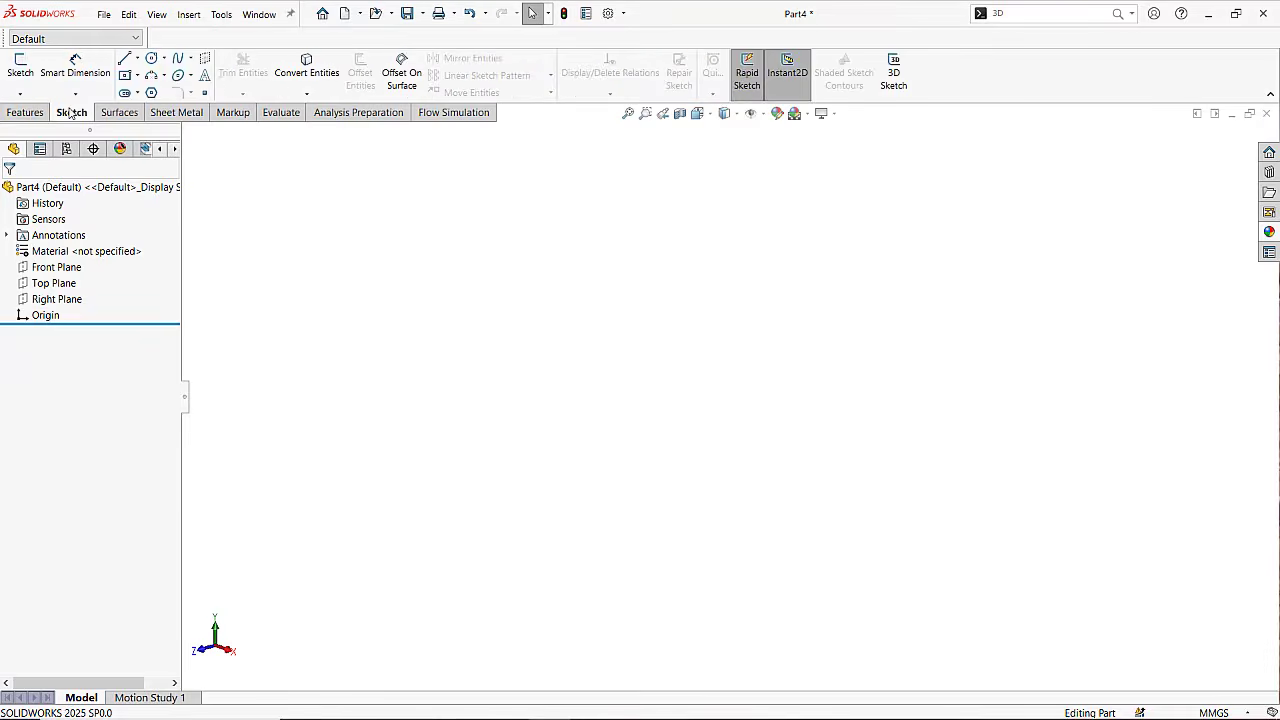
{"action": "left_click", "coordinate": [58, 284]}
{"action": "left_click", "coordinate": [118, 285]}
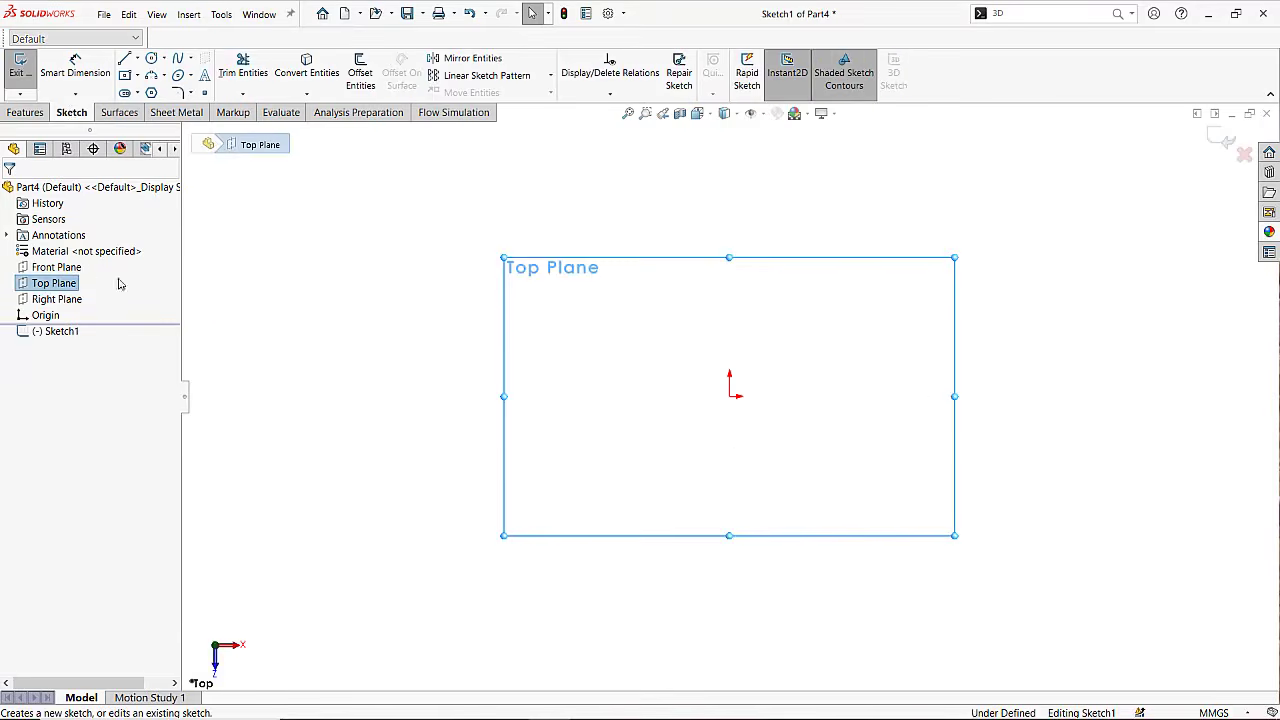
{"action": "left_click", "coordinate": [124, 75]}
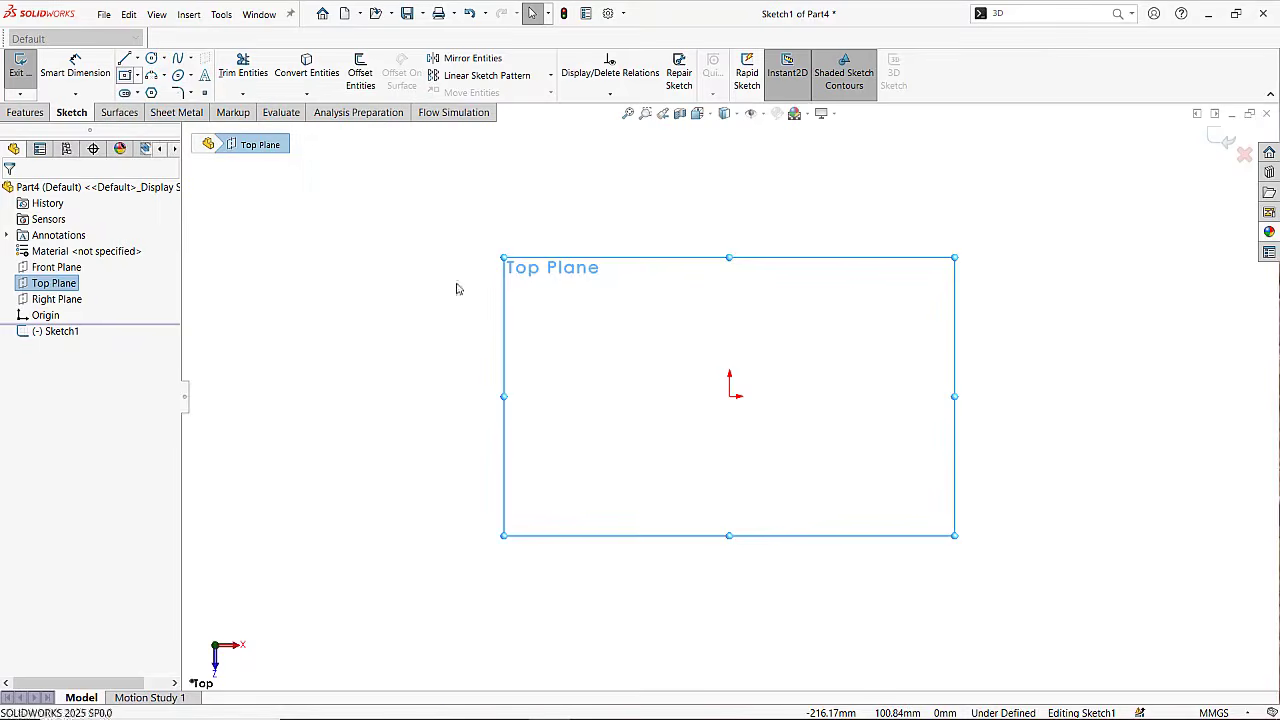
{"action": "left_click", "coordinate": [729, 396]}
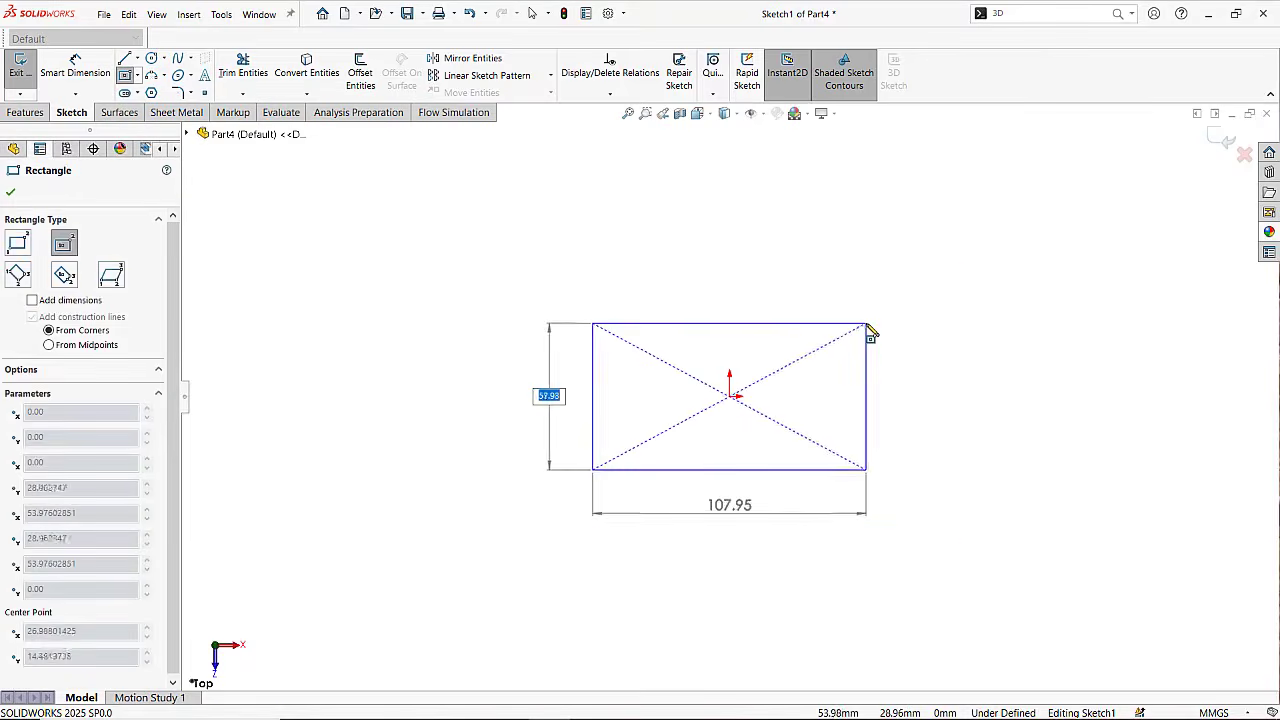
{"action": "left_click", "coordinate": [866, 323]}
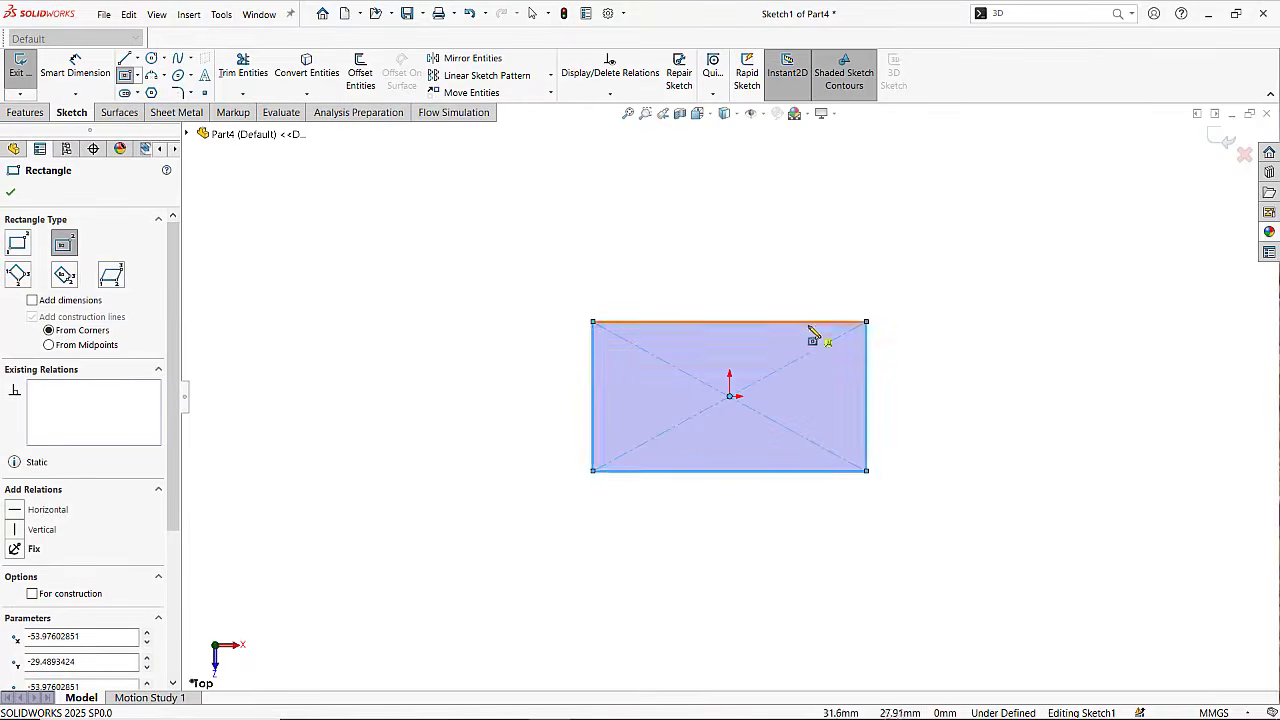
Dimension the rectangle's upper horizontal edge to 200 mm.
{"action": "right_click", "coordinate": [662, 322]}
{"action": "left_click", "coordinate": [813, 306]}
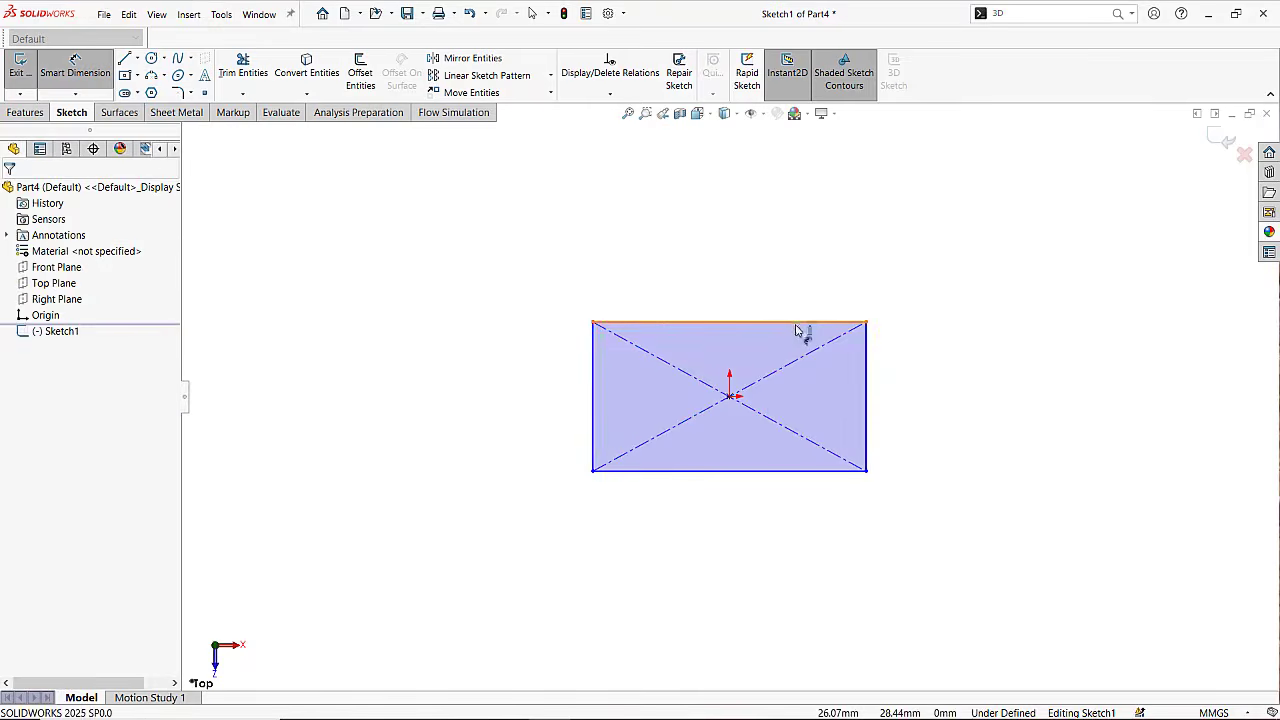
{"action": "left_click", "coordinate": [802, 322]}
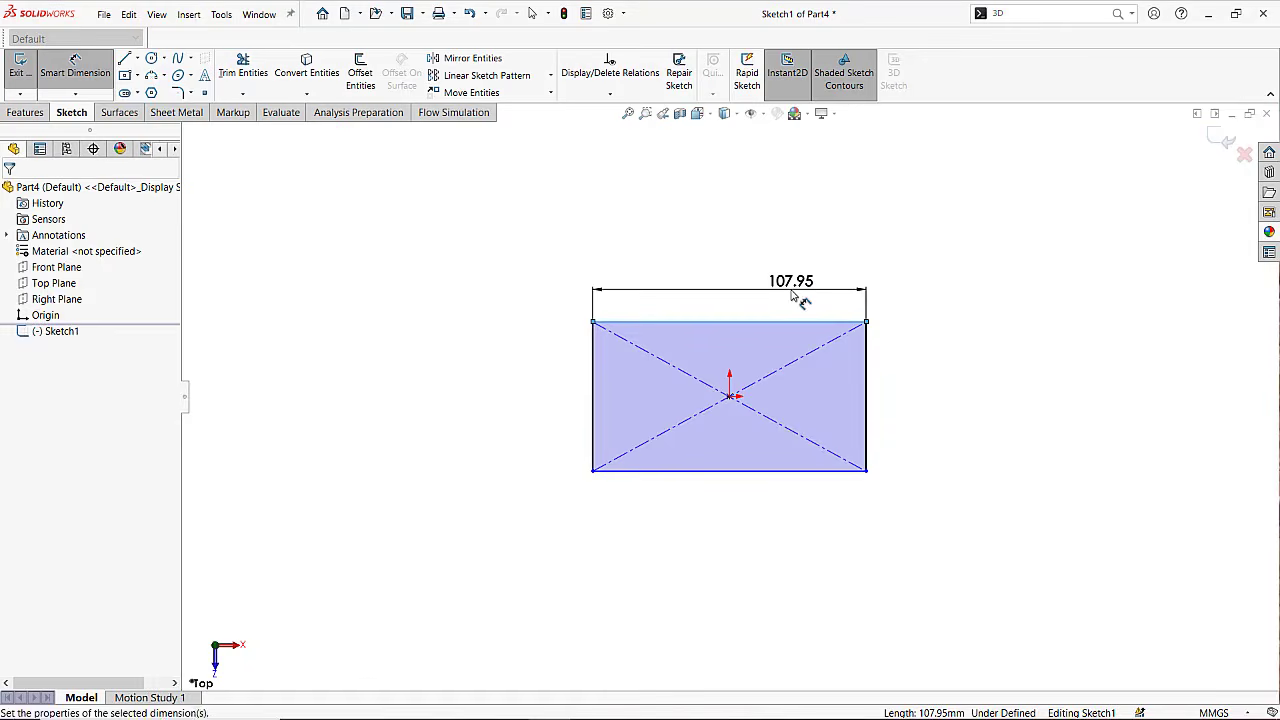
{"action": "left_click", "coordinate": [793, 296]}
{"action": "type", "text": "200"}
{"action": "key", "text": "Return"}
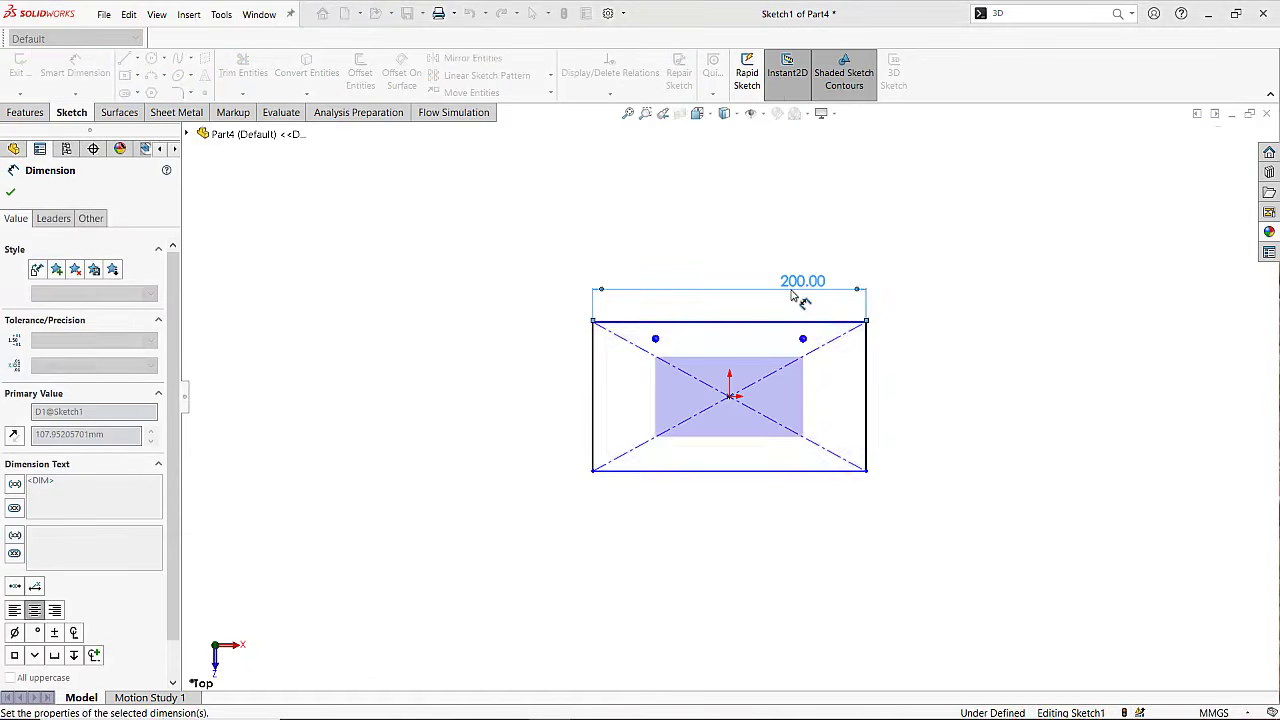
Dimension the rectangle's vertical side to 70 mm and finish dimensioning.
{"action": "left_click", "coordinate": [563, 393]}
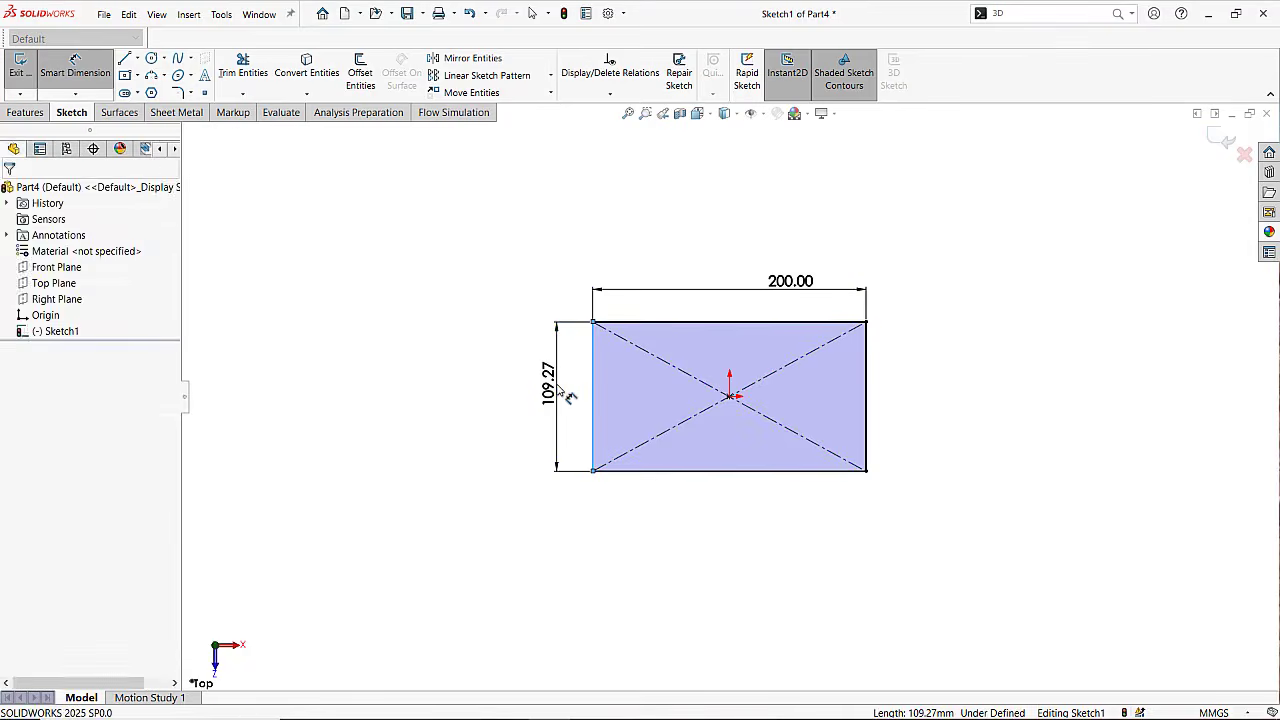
{"action": "left_click", "coordinate": [565, 395]}
{"action": "type", "text": "70"}
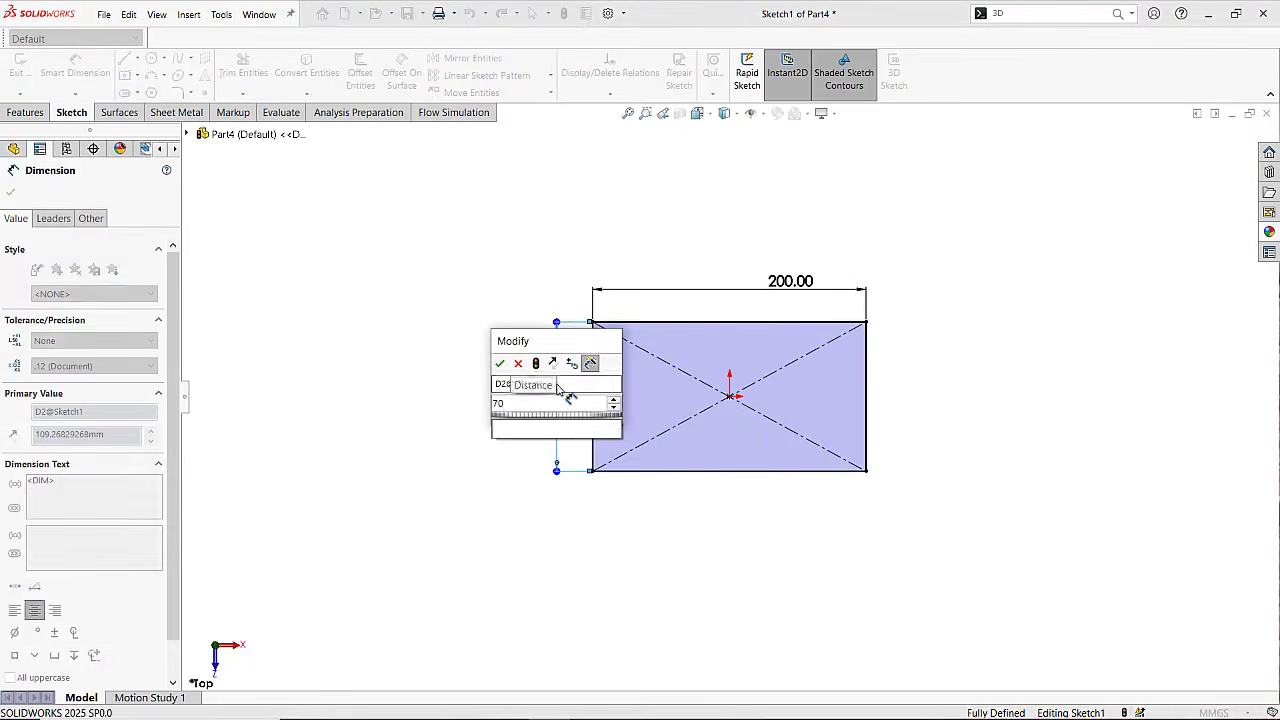
{"action": "key", "text": "Return"}
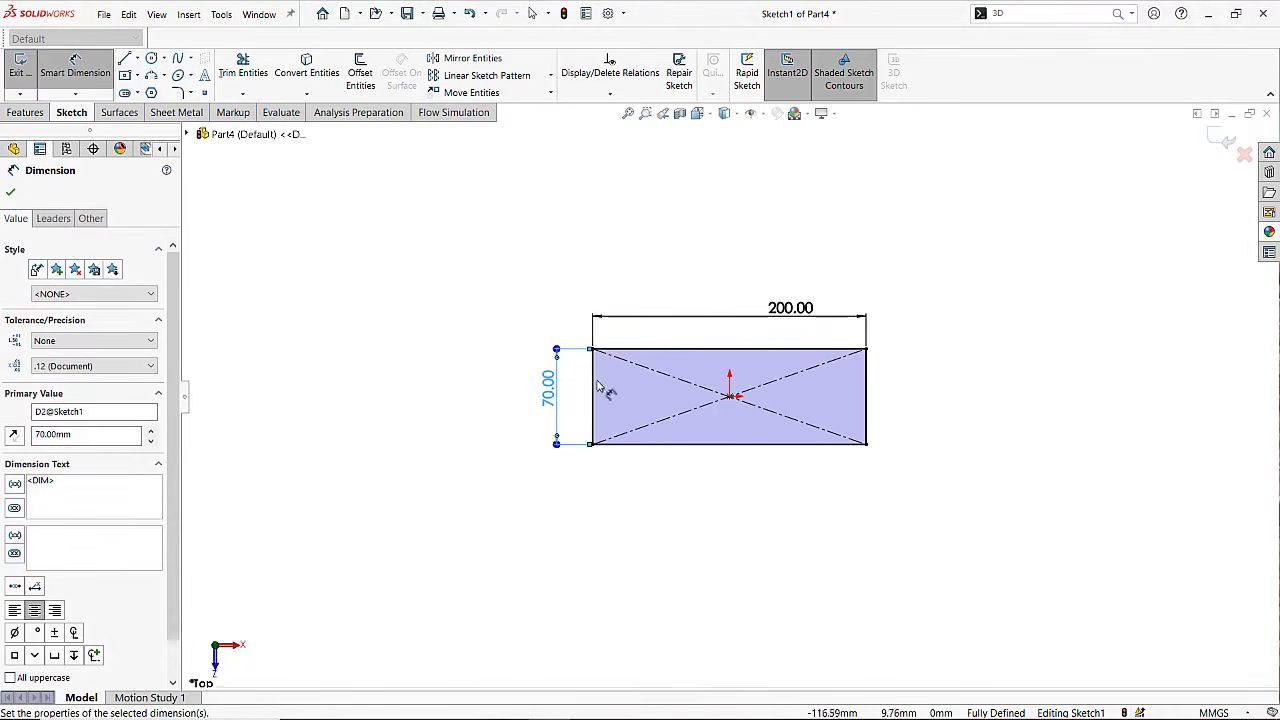
{"action": "key", "text": "f"}
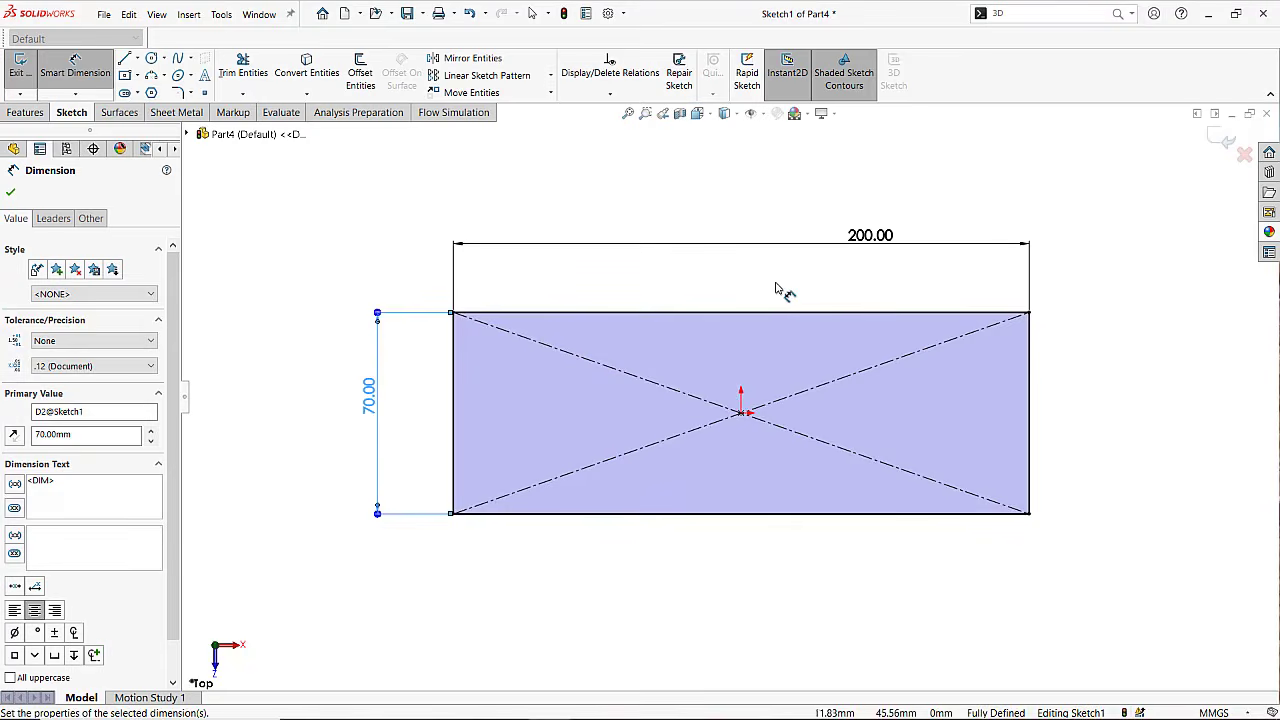
{"action": "left_click", "coordinate": [776, 288]}
{"action": "key", "text": "Escape"}
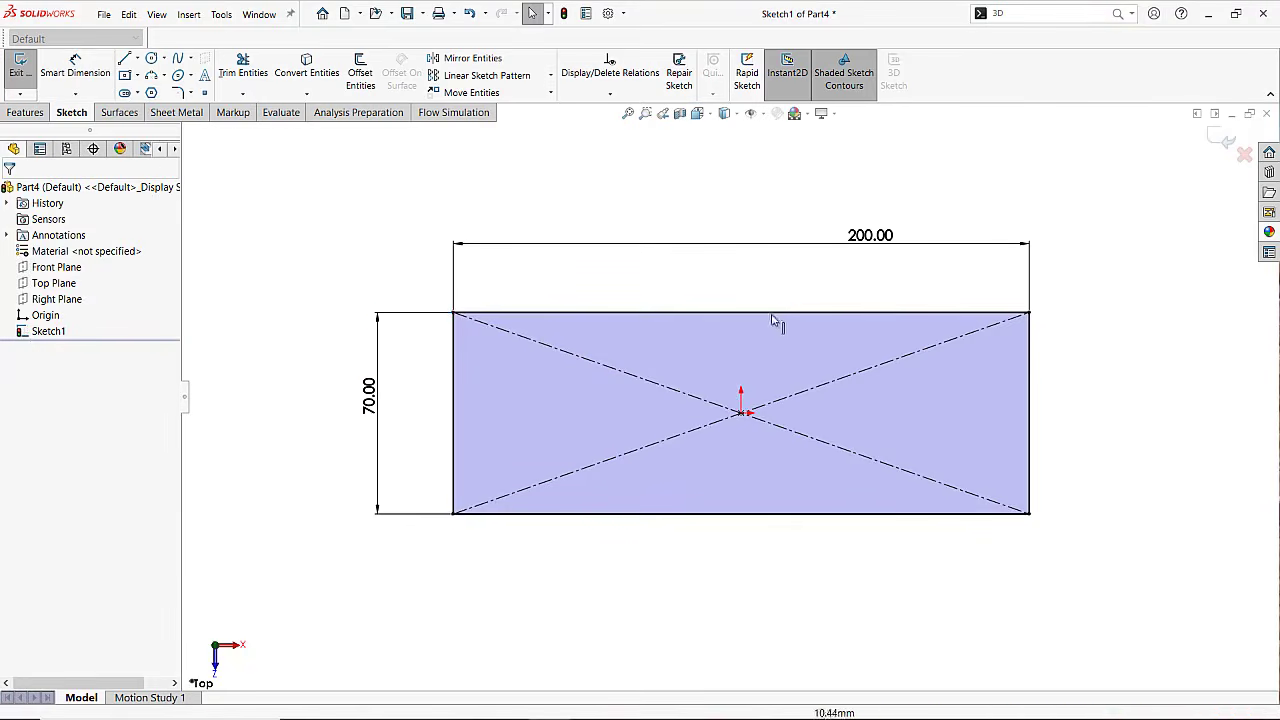
Delete both diagonal construction lines inside the rectangle.
{"action": "left_click", "coordinate": [694, 398]}
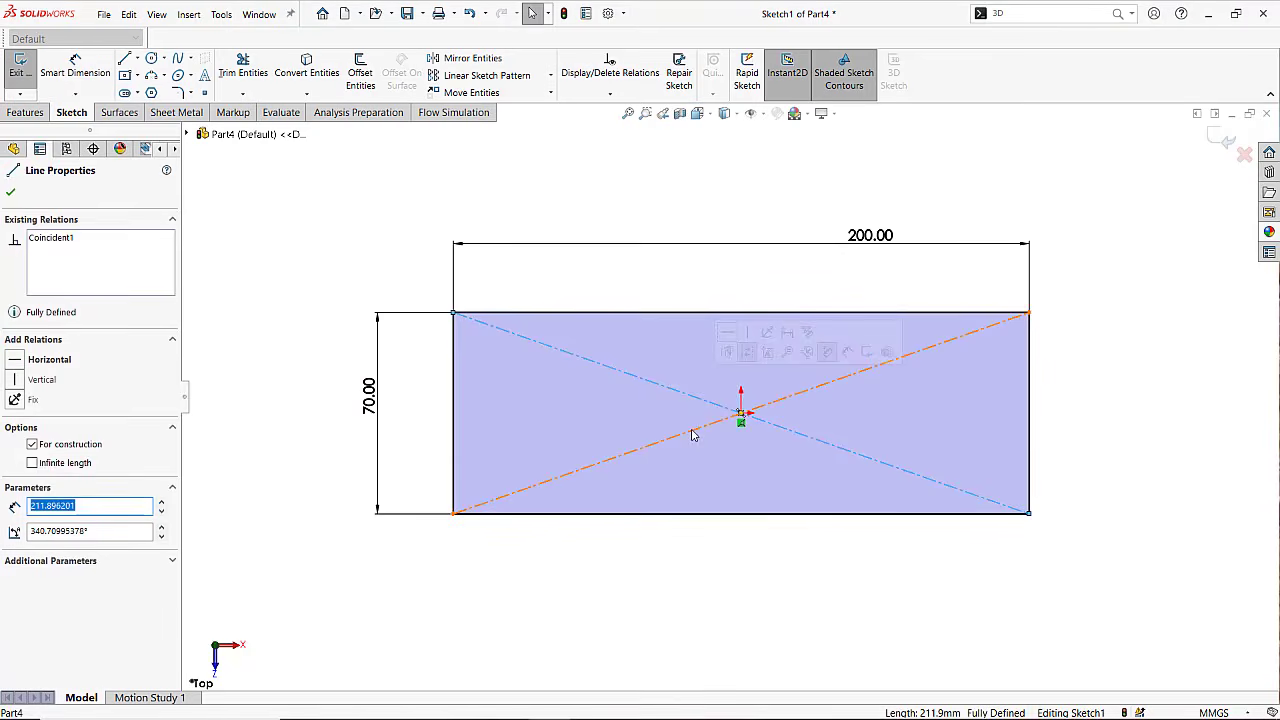
{"action": "left_click", "coordinate": [692, 432]}
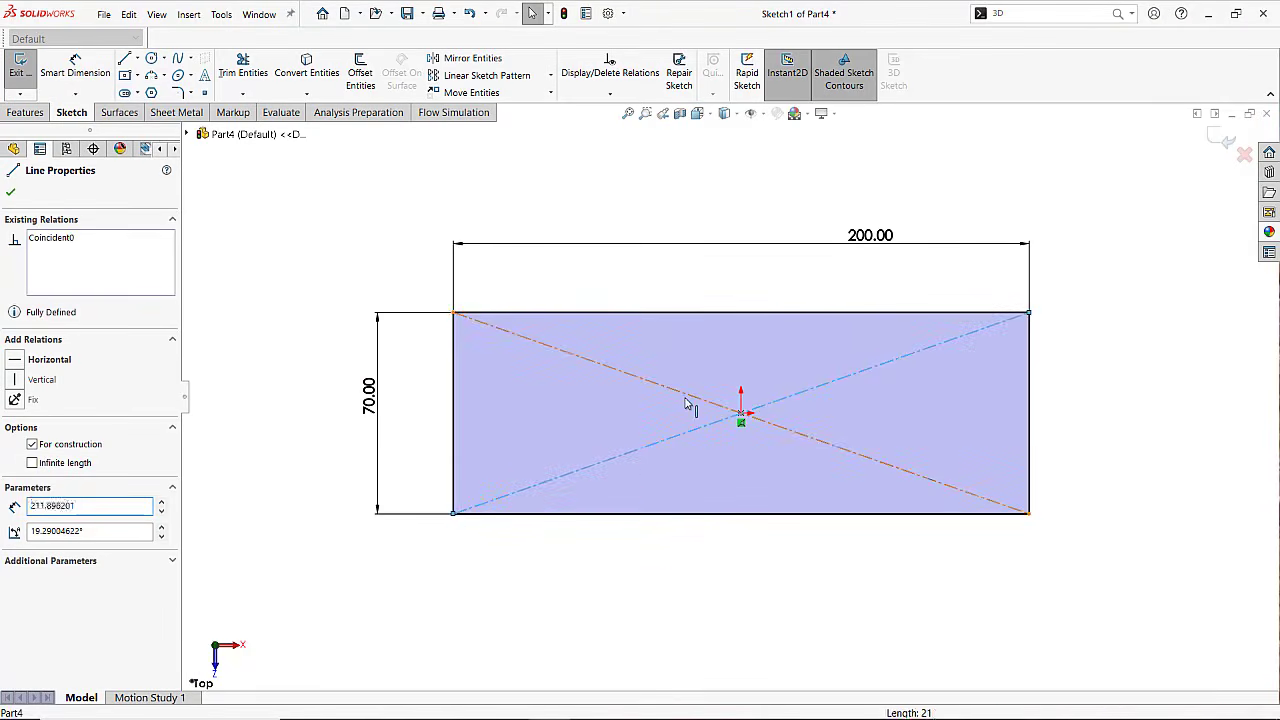
{"action": "left_click", "coordinate": [685, 401], "text": "ctrl"}
{"action": "key", "text": "Delete"}
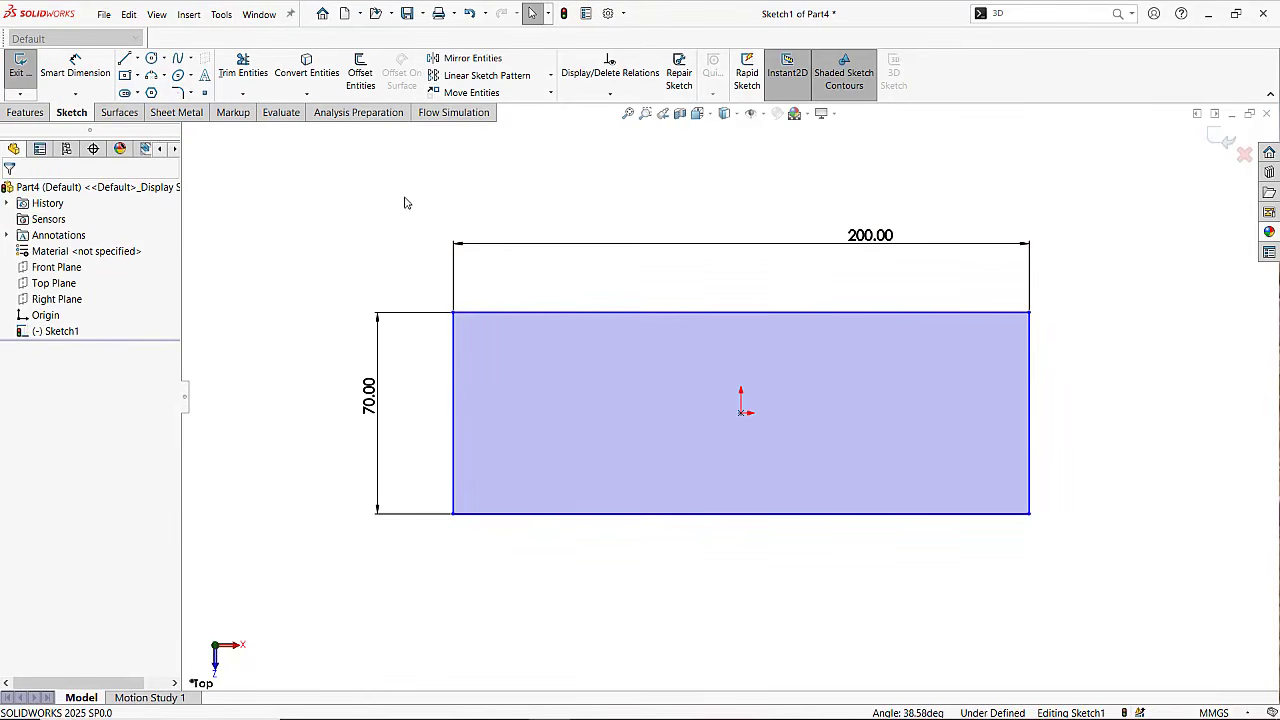
Delete the 200 mm and 70 mm dimensions from the rectangle.
{"action": "left_click", "coordinate": [450, 270]}
{"action": "key", "text": "Delete"}
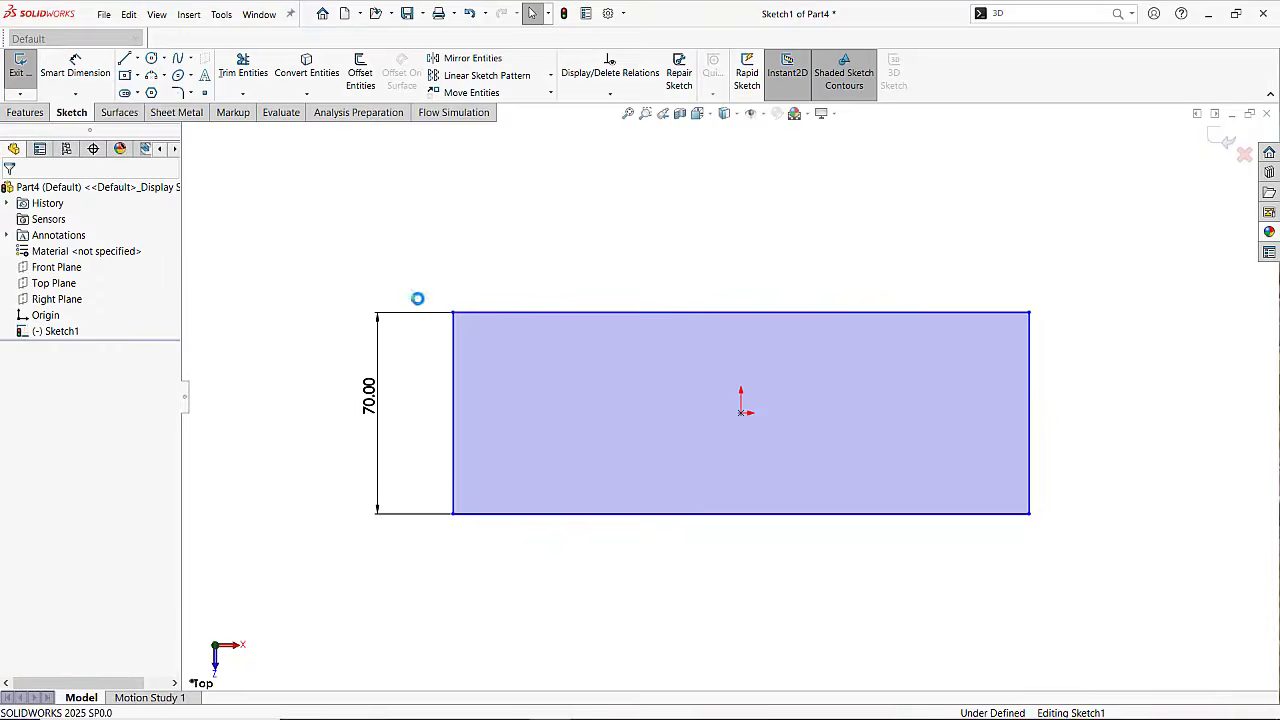
{"action": "left_click", "coordinate": [424, 314]}
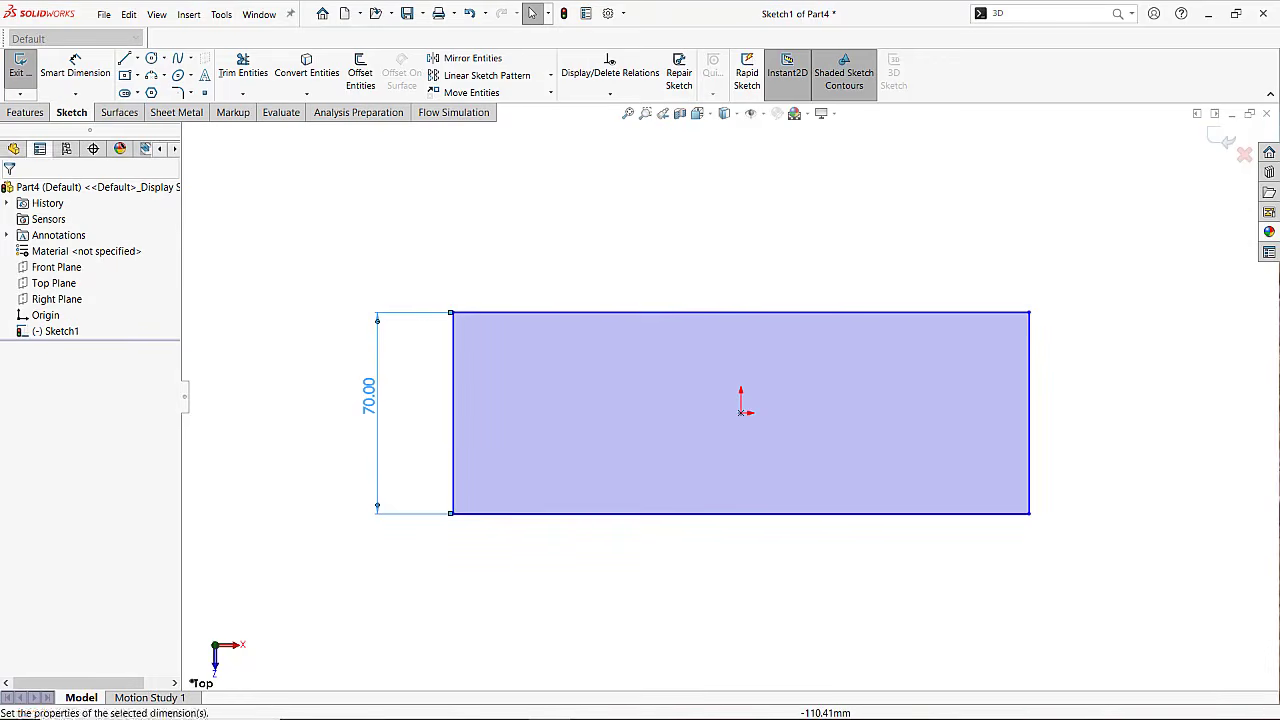
{"action": "key", "text": "Delete"}
Convert all four rectangle lines to construction geometry and fix them in place.
{"action": "left_click_drag", "start_coordinate": [420, 251], "coordinate": [1154, 557]}
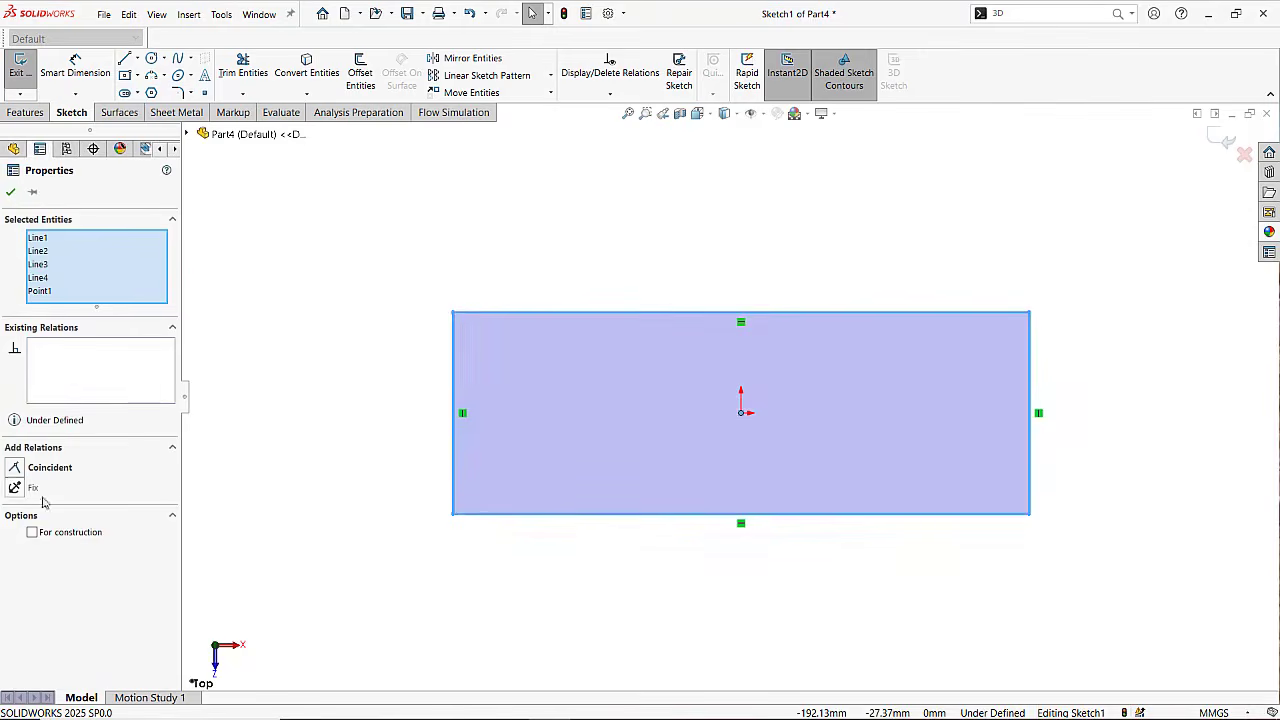
{"action": "left_click", "coordinate": [32, 533]}
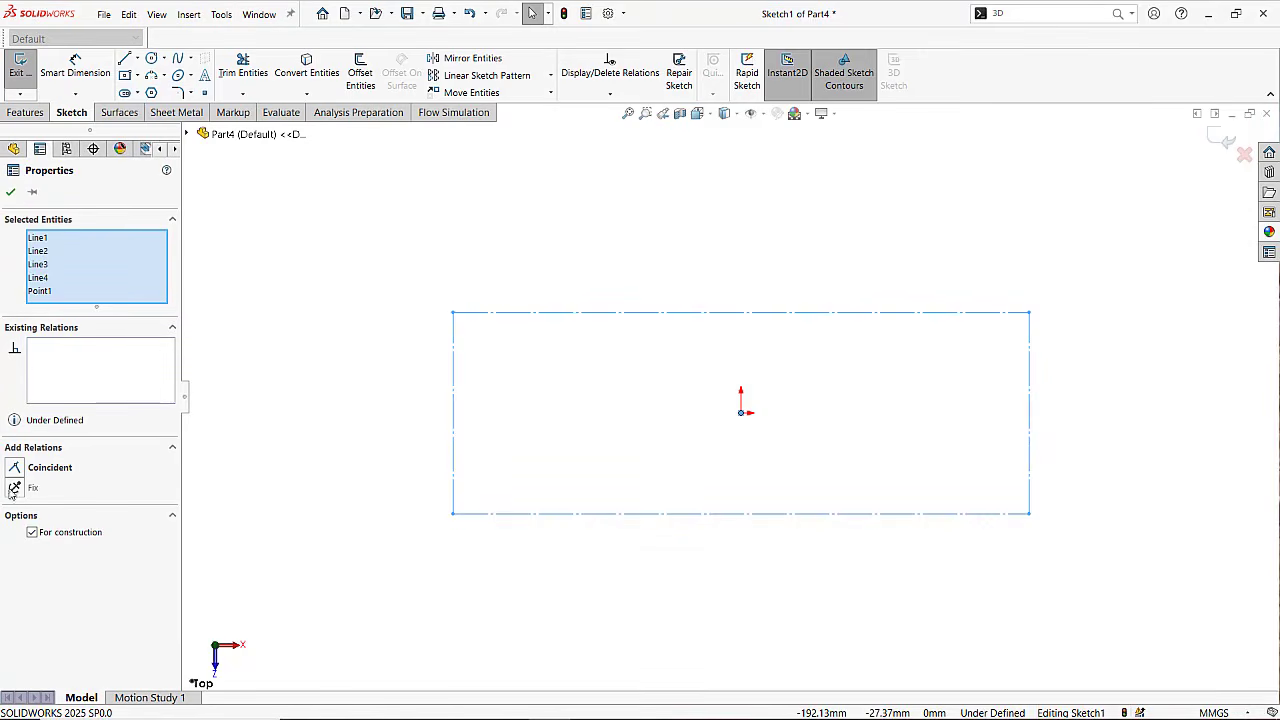
{"action": "left_click", "coordinate": [10, 193]}
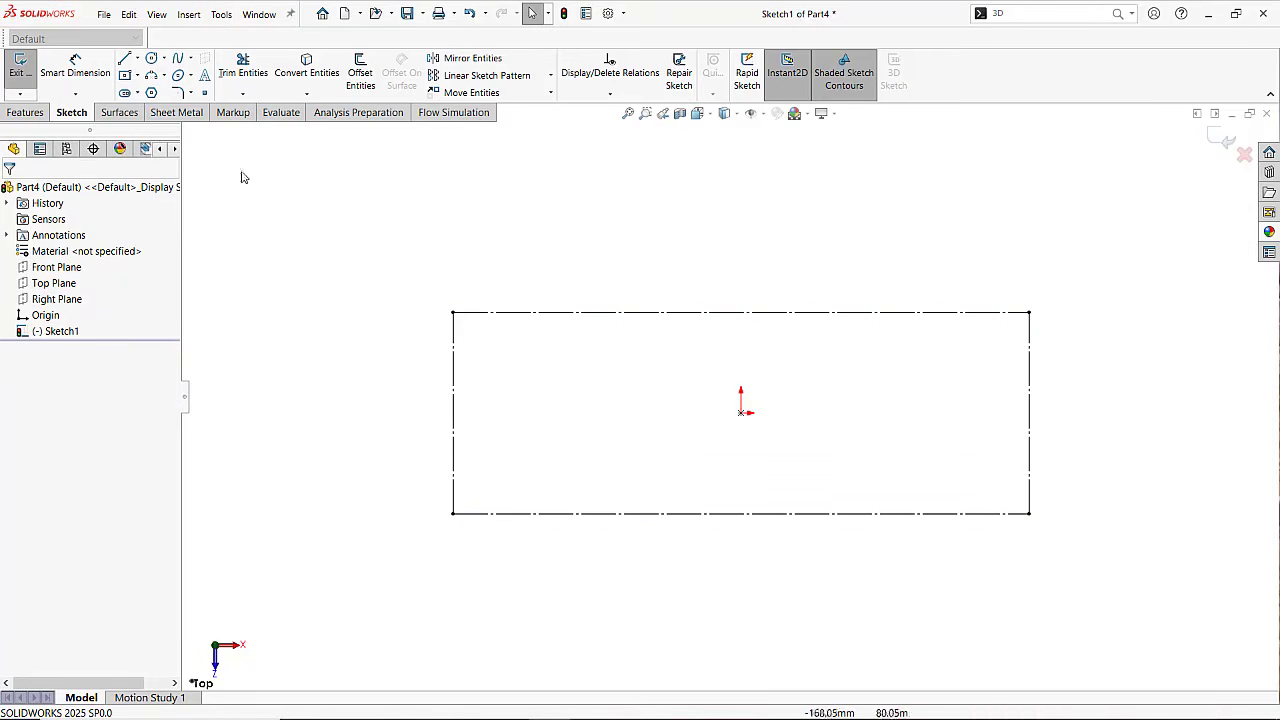
Draw a vertical centerline between the rectangle's long edges, about 29 mm left of the origin.
{"action": "left_click", "coordinate": [137, 59]}
{"action": "left_click", "coordinate": [152, 89]}
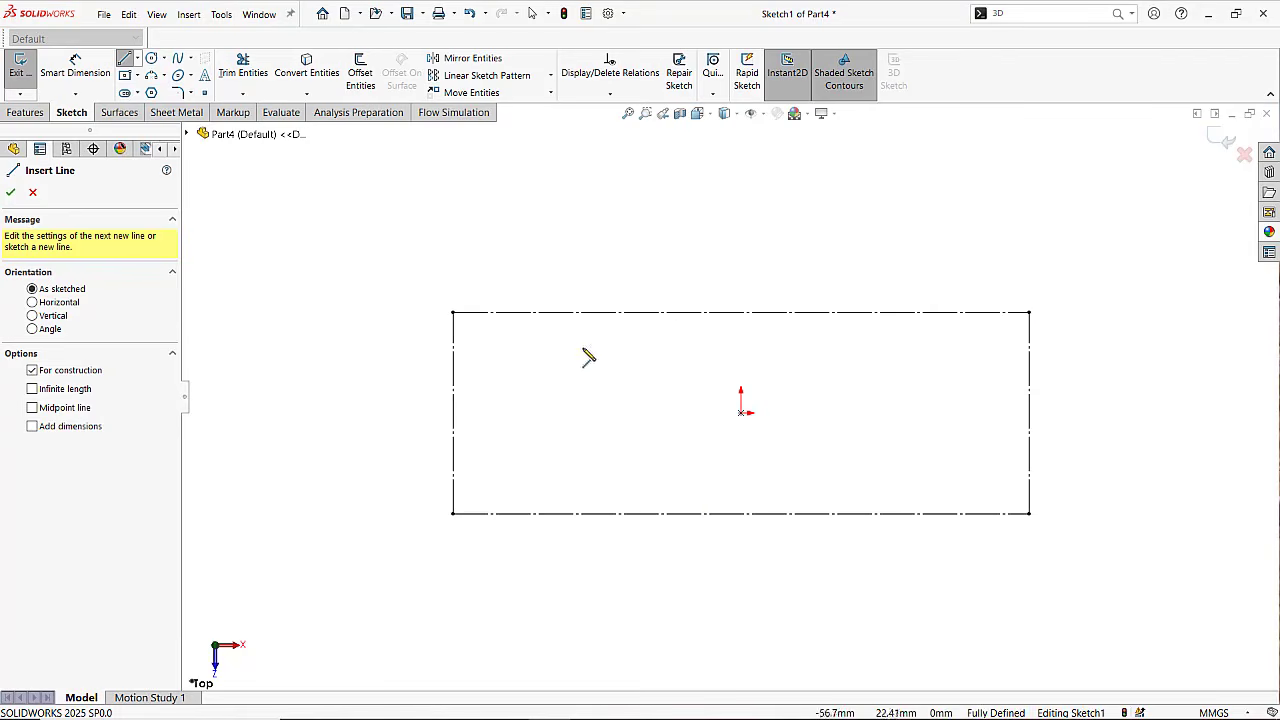
{"action": "left_click", "coordinate": [656, 313]}
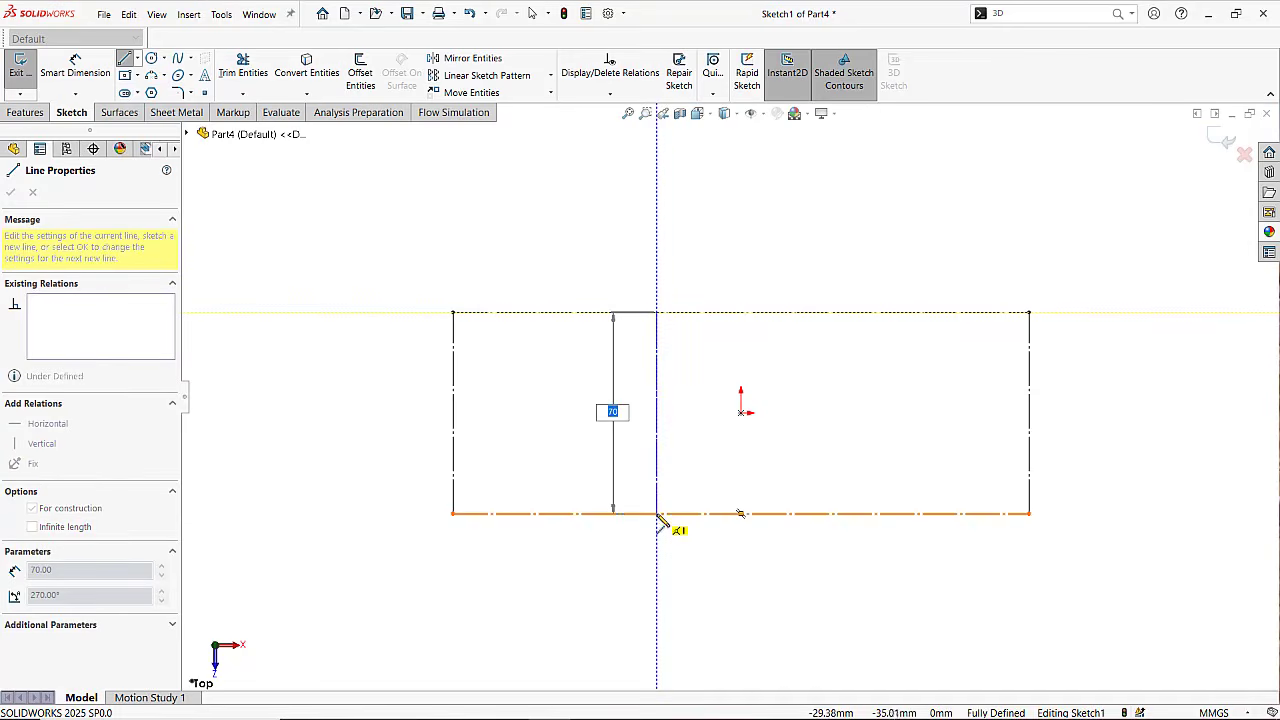
{"action": "left_click", "coordinate": [657, 514]}
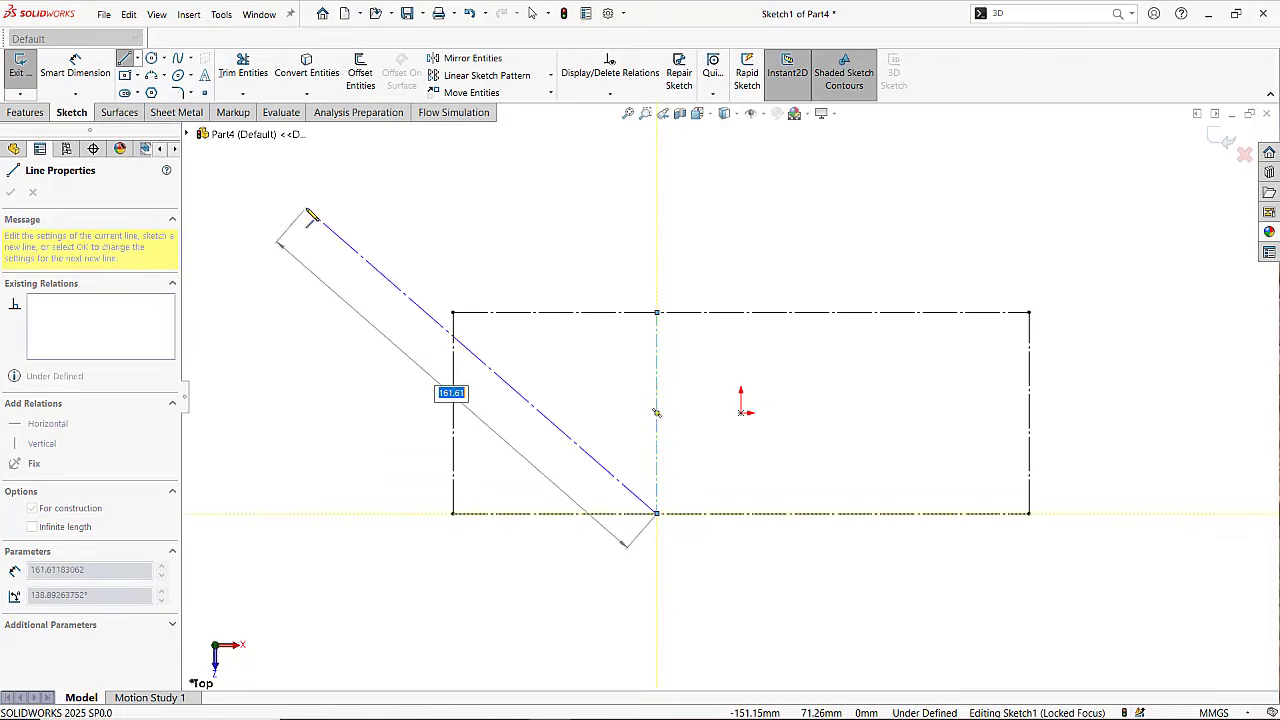
{"action": "key", "text": "Escape"}
{"action": "key", "text": "Escape"}
Draw a second vertical centerline between the rectangle's long edges, about 39 mm right of the origin.
{"action": "left_click", "coordinate": [139, 59]}
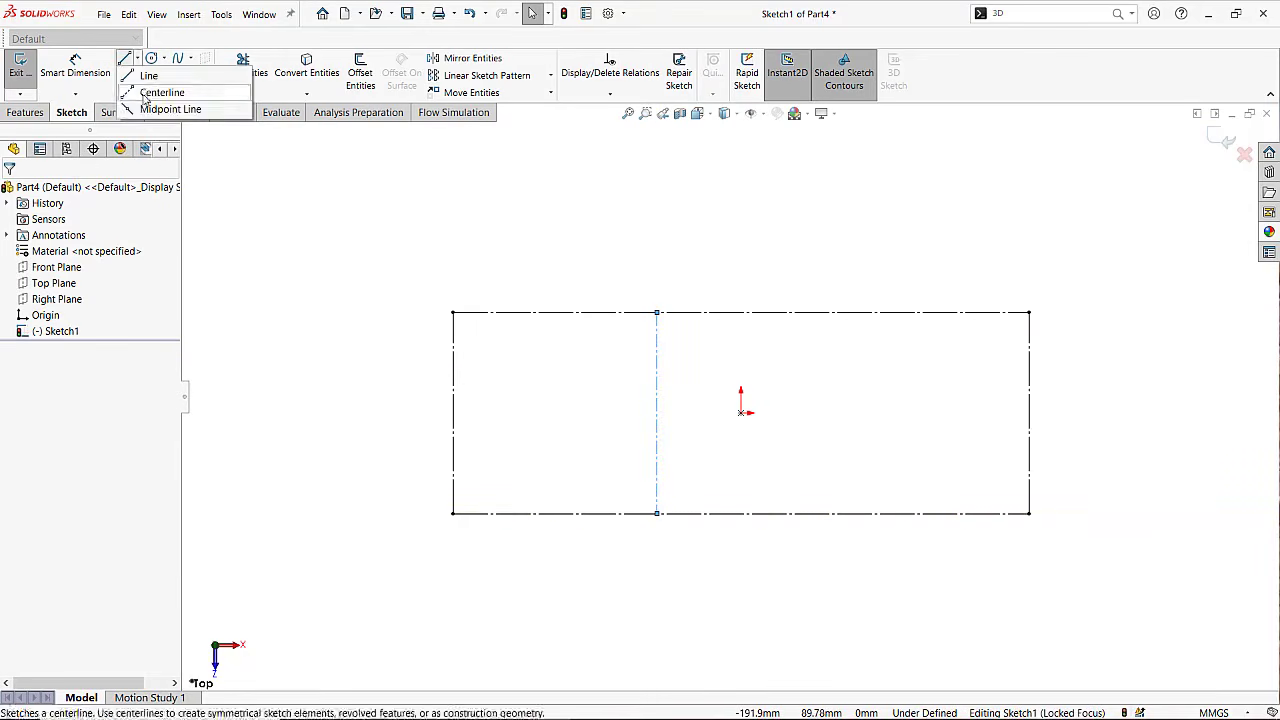
{"action": "left_click", "coordinate": [152, 91]}
{"action": "left_click", "coordinate": [855, 314]}
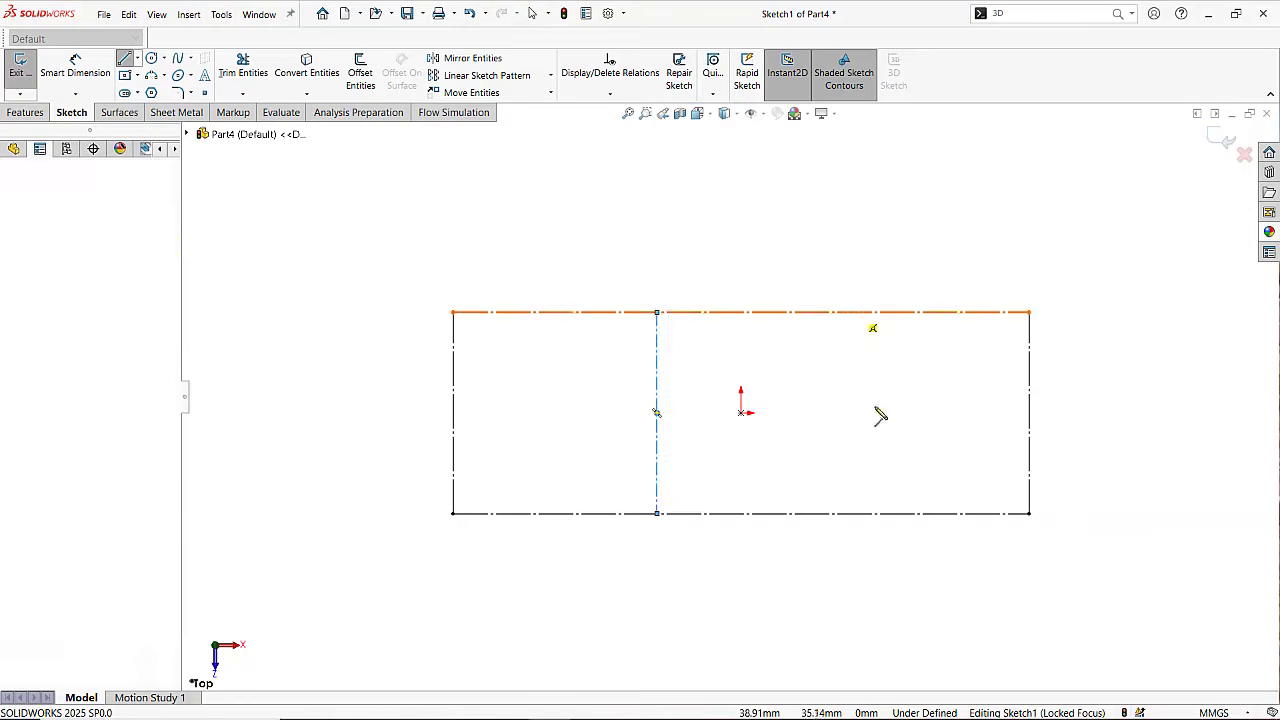
{"action": "left_click", "coordinate": [854, 516]}
{"action": "key", "text": "Escape"}
{"action": "key", "text": "Escape"}
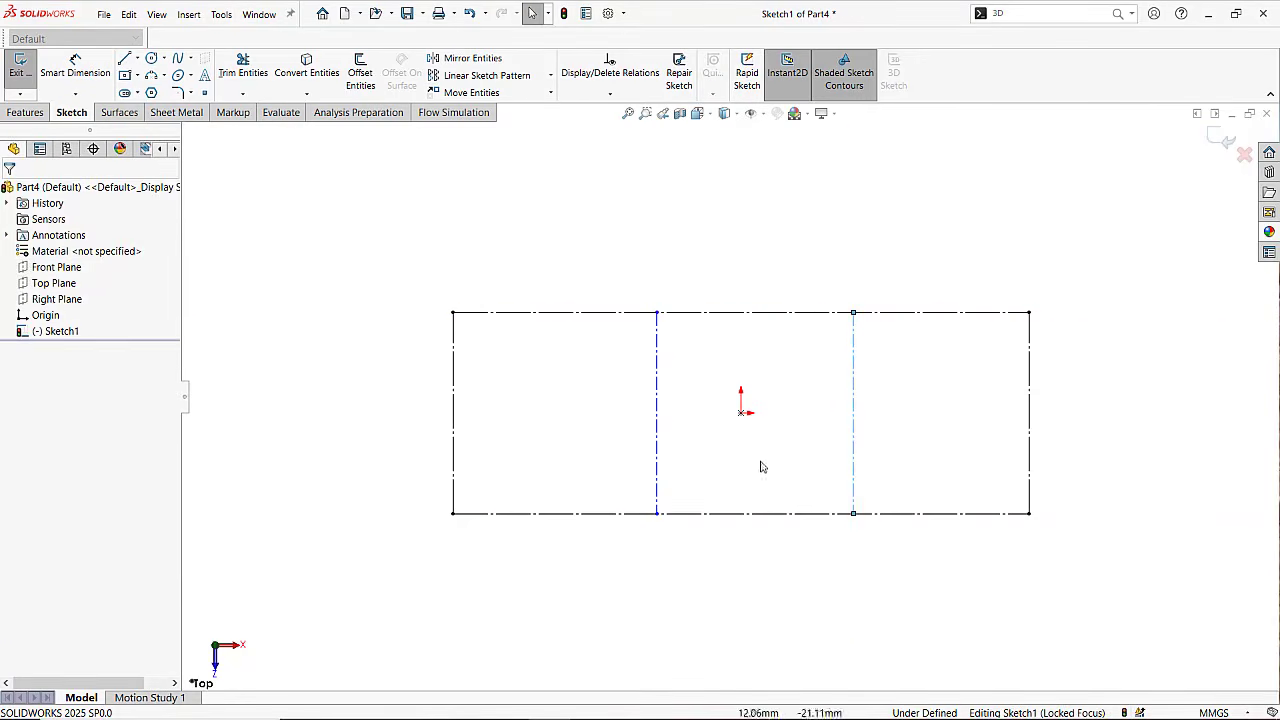
Dimension the distance between the right-hand centerline and the rectangle's right edge and set it to 50 mm.
{"action": "left_click", "coordinate": [95, 72]}
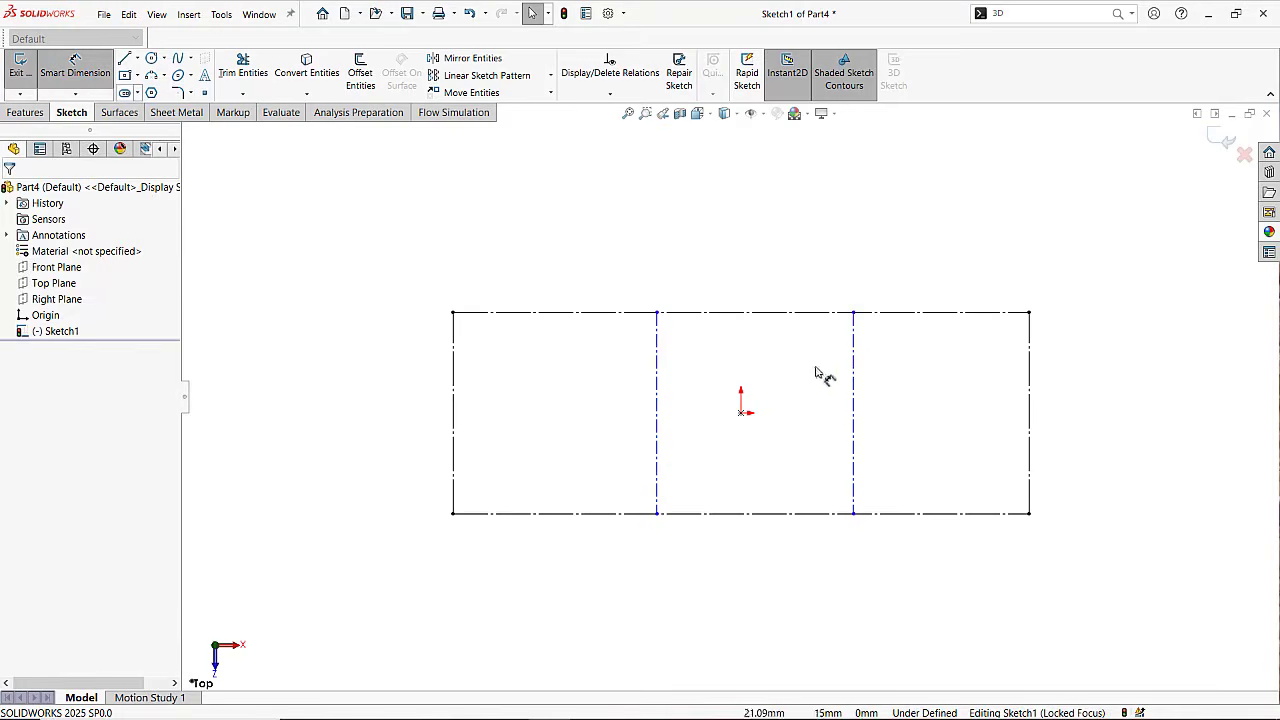
{"action": "left_click", "coordinate": [1029, 366]}
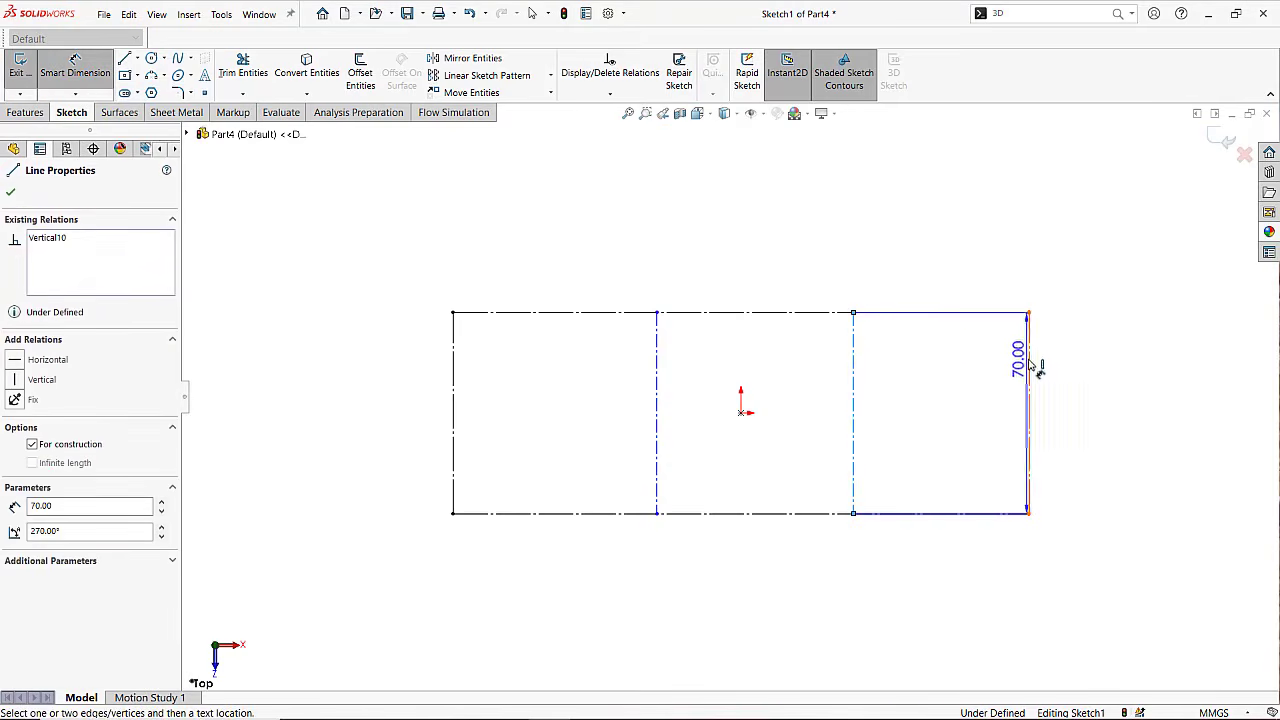
{"action": "left_click", "coordinate": [853, 345]}
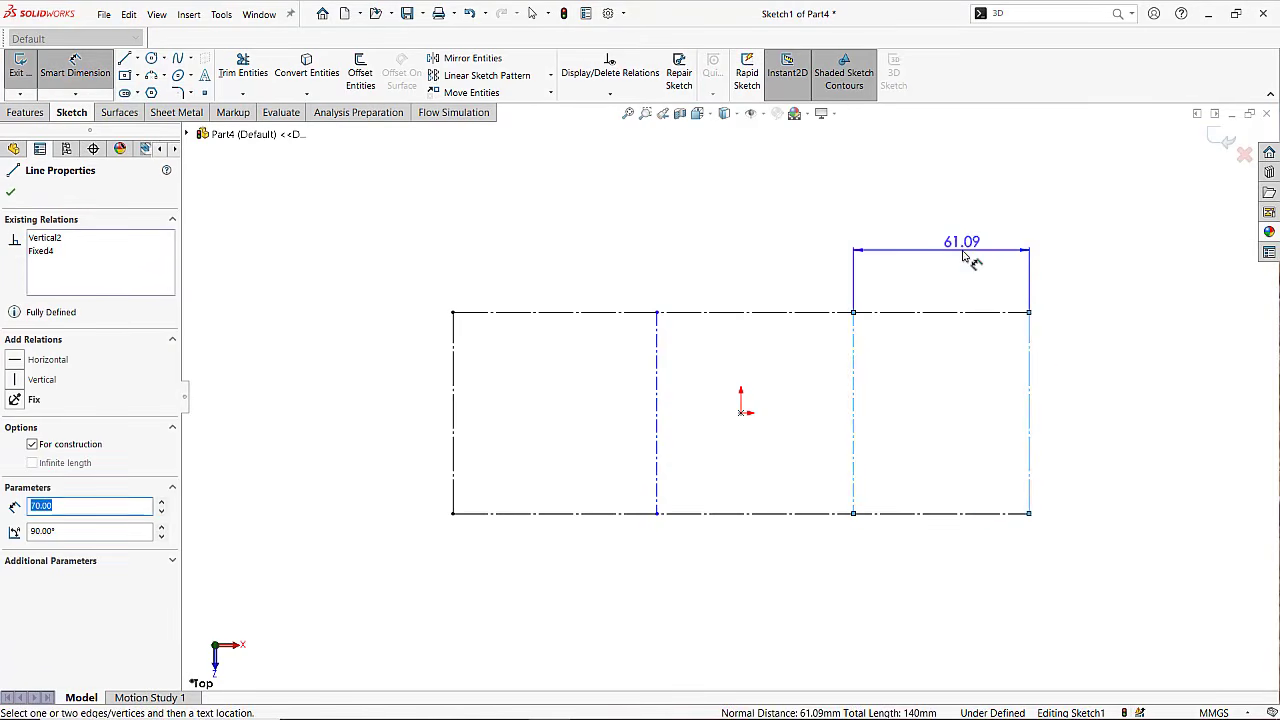
{"action": "left_click", "coordinate": [963, 256]}
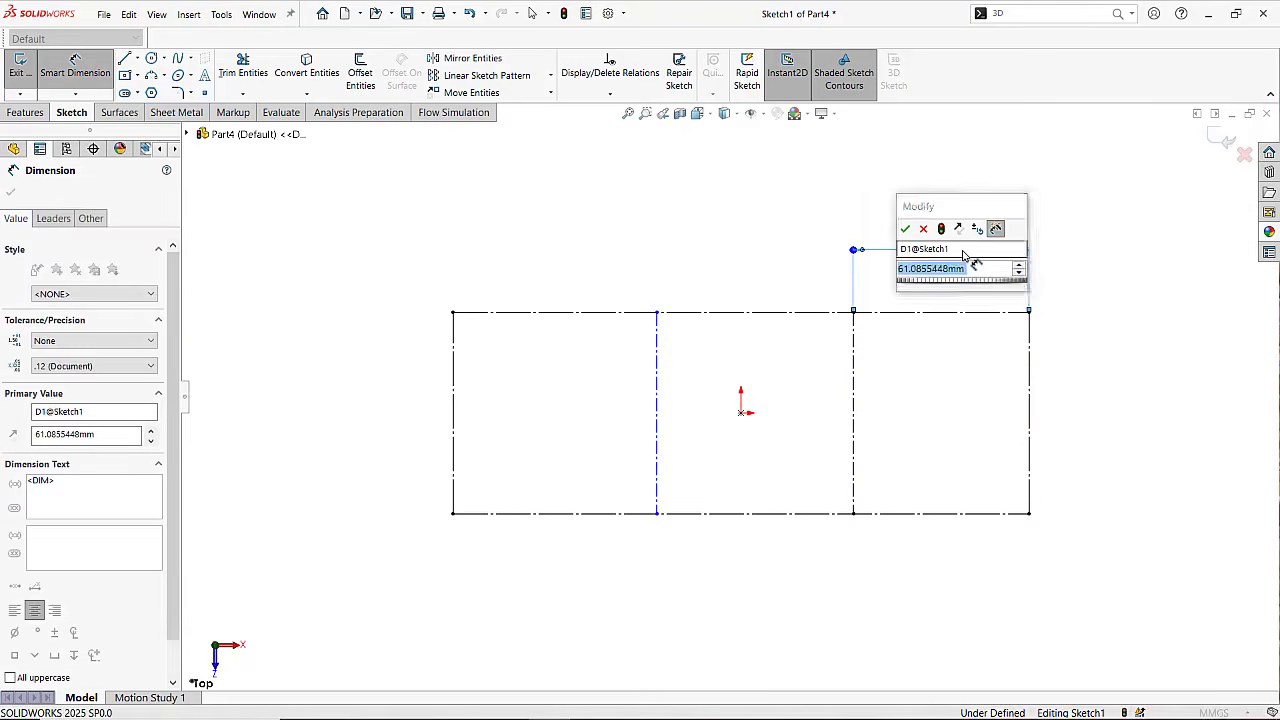
{"action": "type", "text": "50"}
{"action": "key", "text": "Escape"}
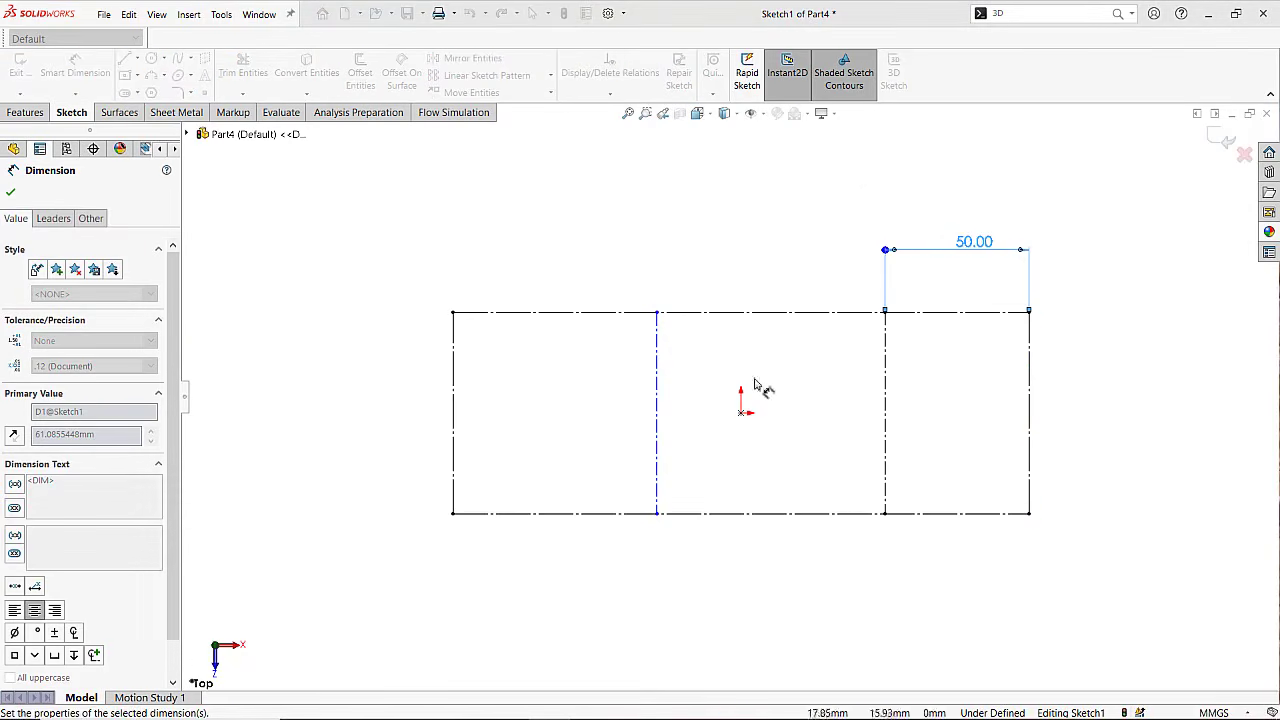
{"action": "key", "text": "Escape"}
Dimension the spacing between the two vertical centerlines and set it to 70 mm.
{"action": "left_click", "coordinate": [658, 365]}
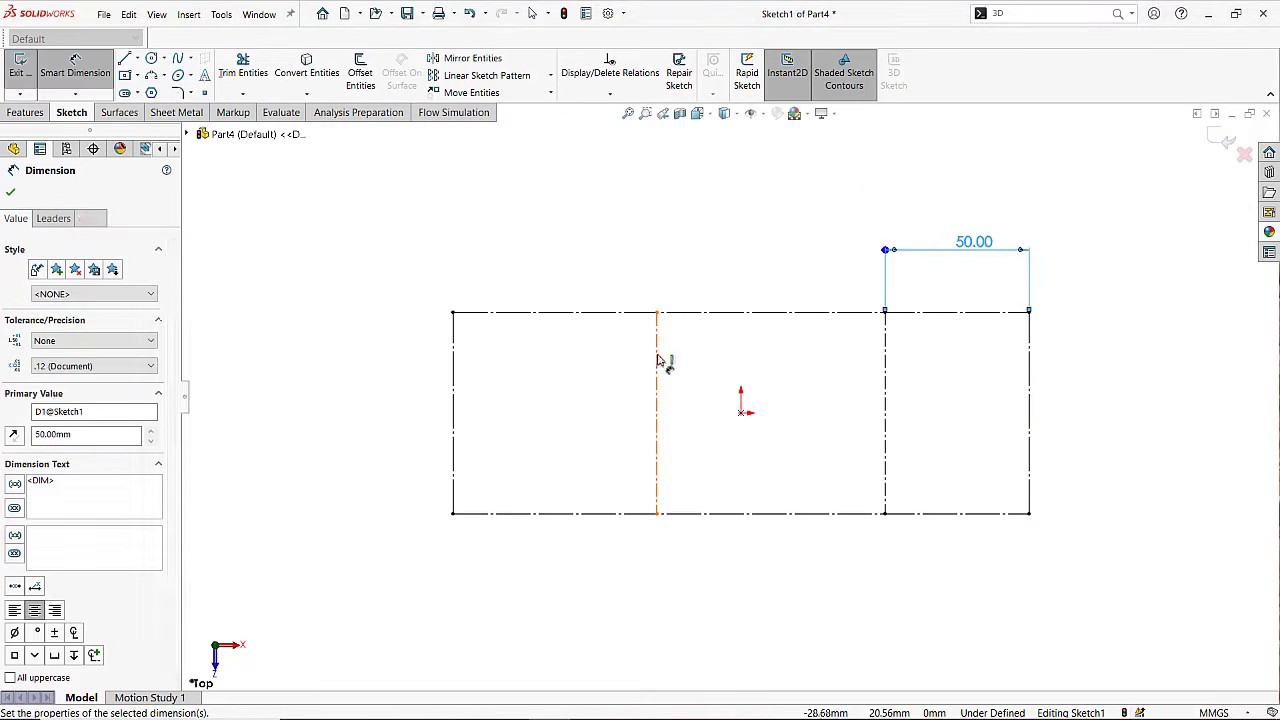
{"action": "left_click", "coordinate": [885, 361]}
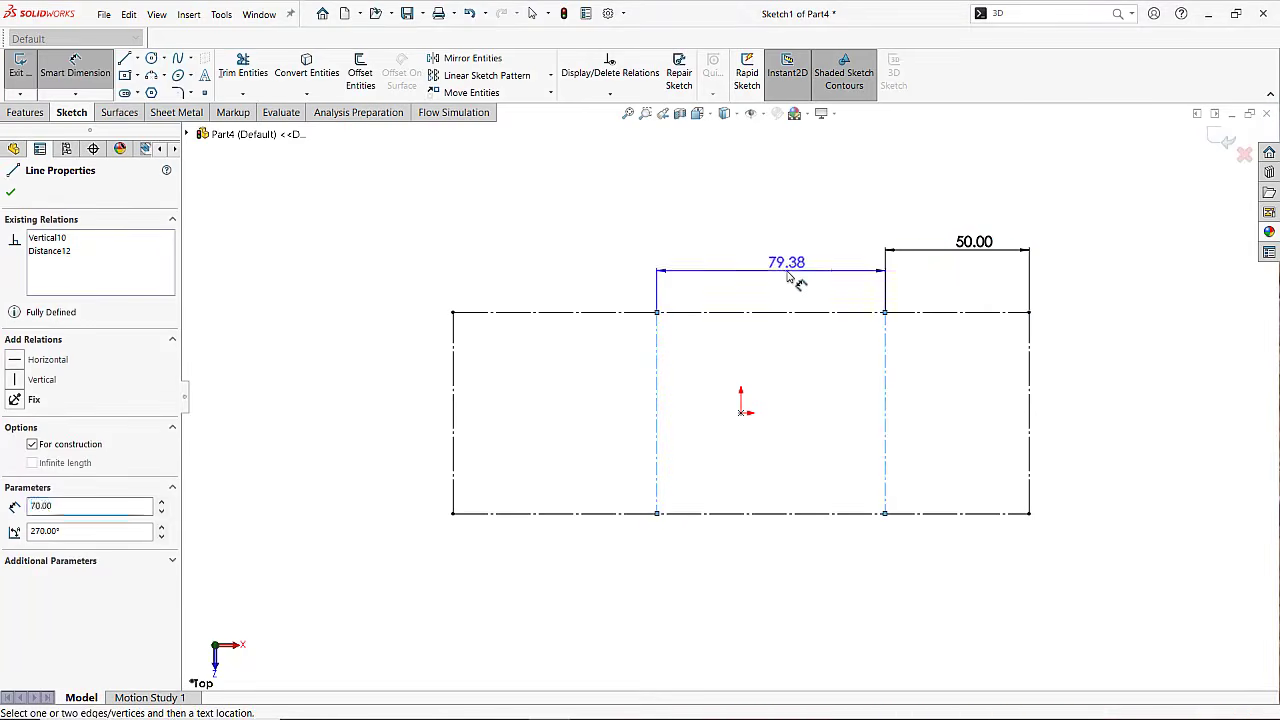
{"action": "left_click", "coordinate": [790, 280]}
{"action": "double_click", "coordinate": [790, 280]}
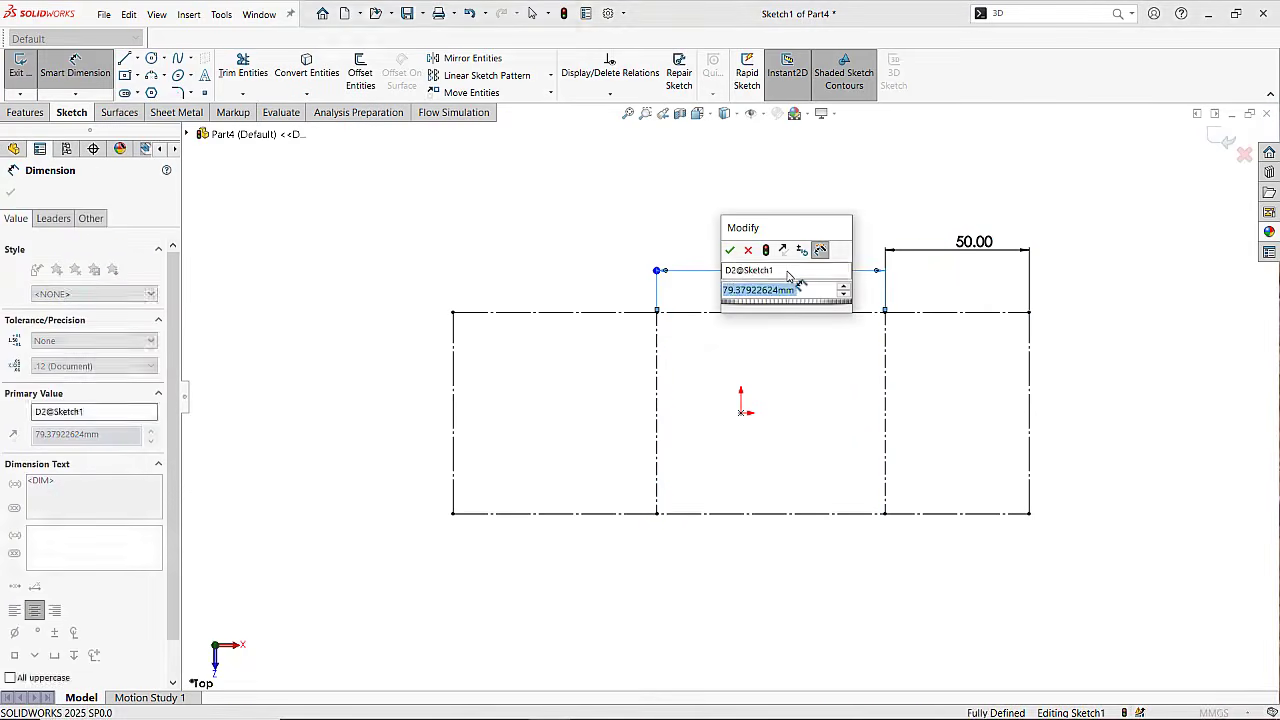
{"action": "type", "text": "70"}
{"action": "key", "text": "Return"}
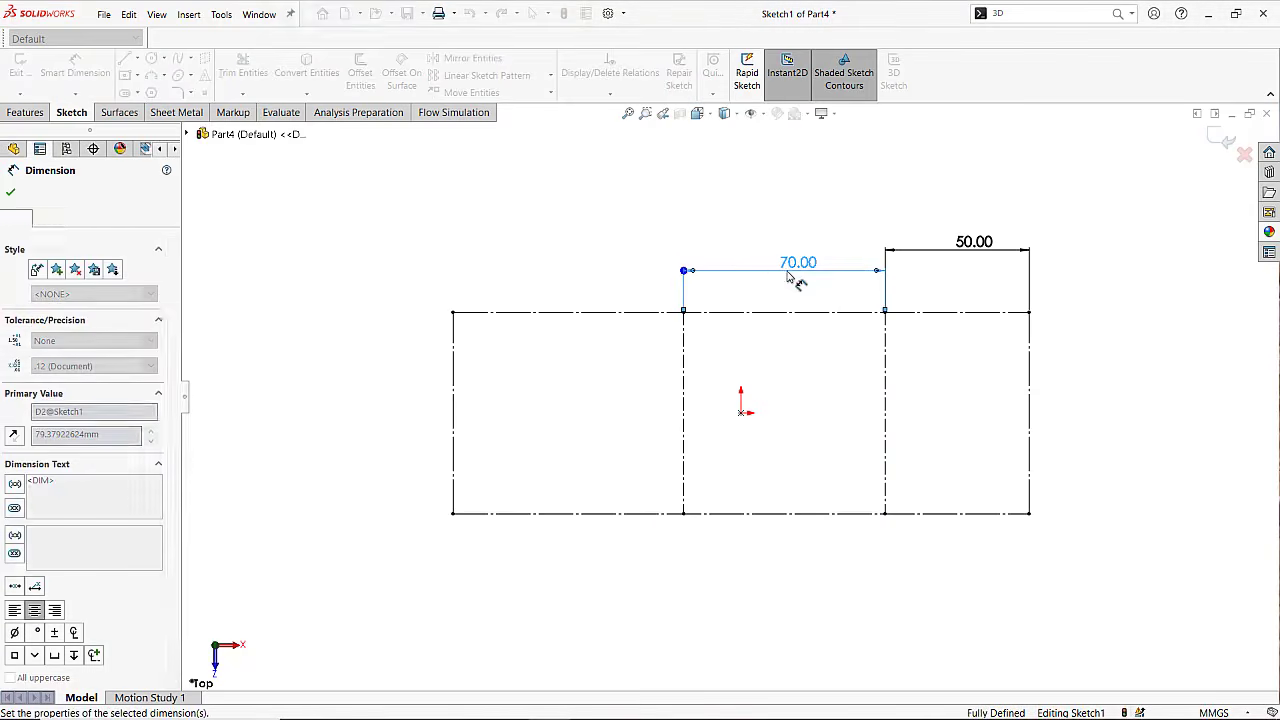
{"action": "key", "text": "Escape"}
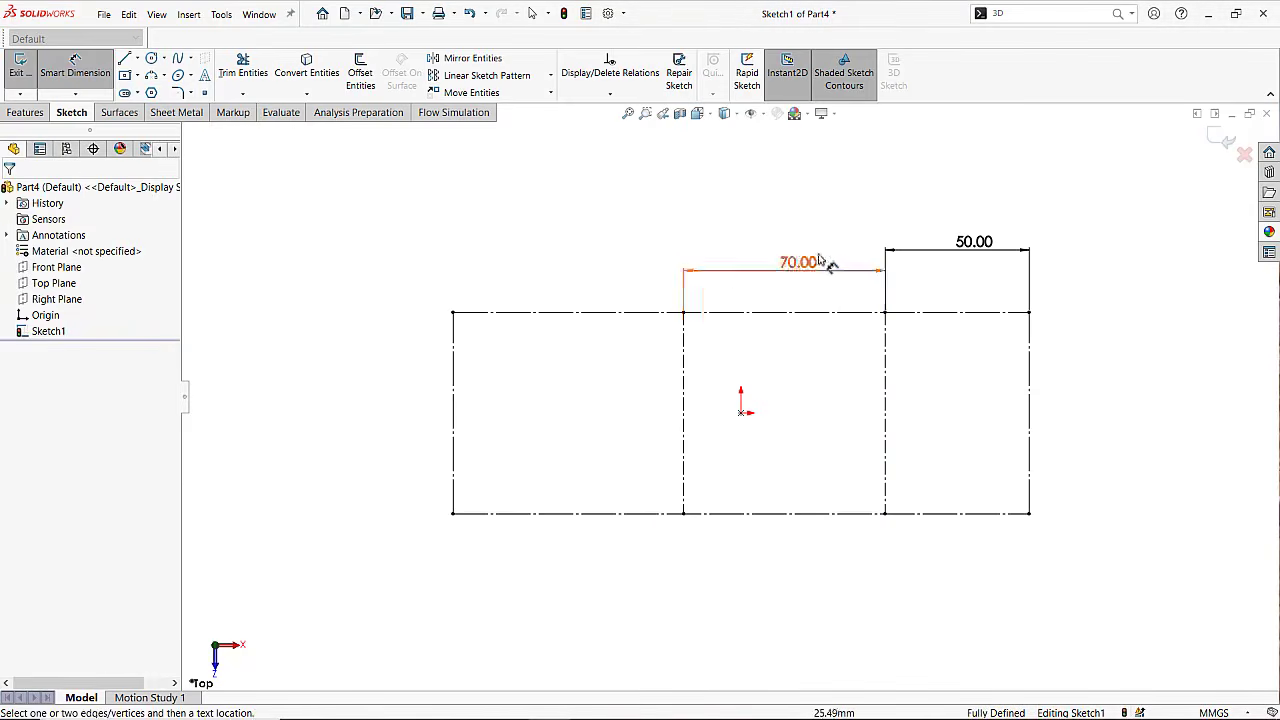
Move the 70 mm dimension in line with the 50 mm dimension and exit the layout sketch.
{"action": "left_click_drag", "start_coordinate": [804, 264], "coordinate": [799, 247]}
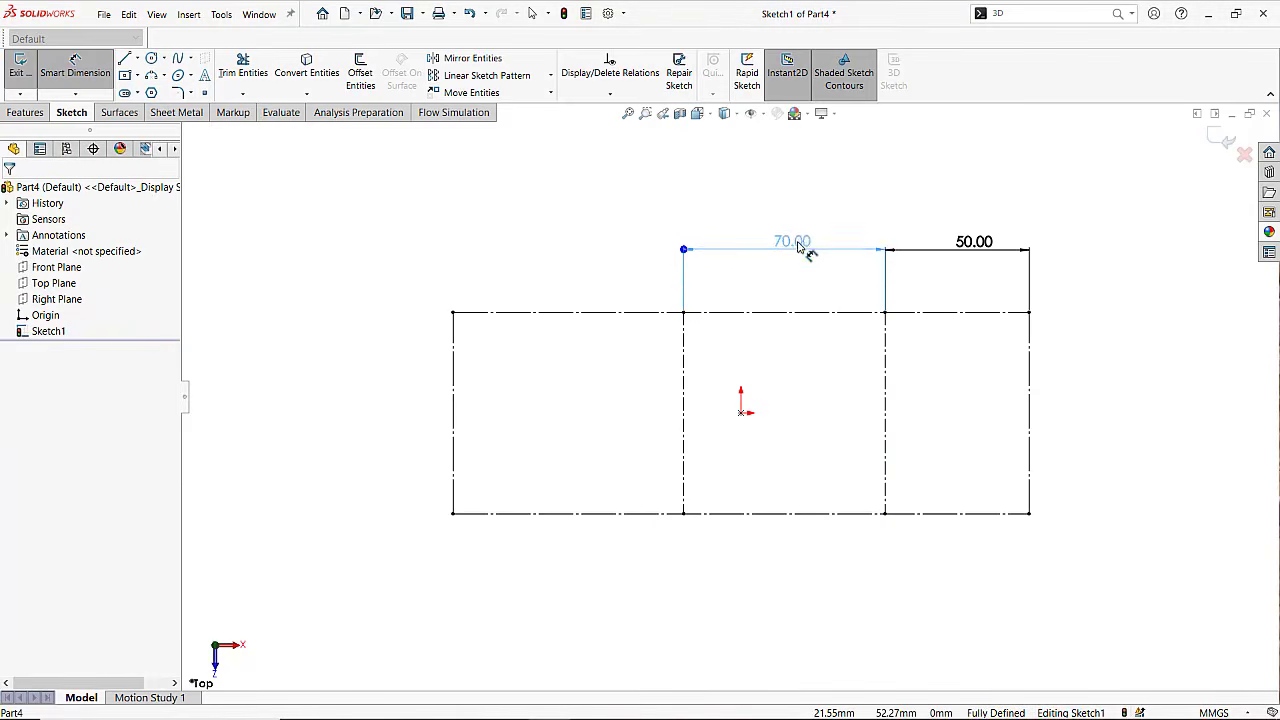
{"action": "key", "text": "Escape"}
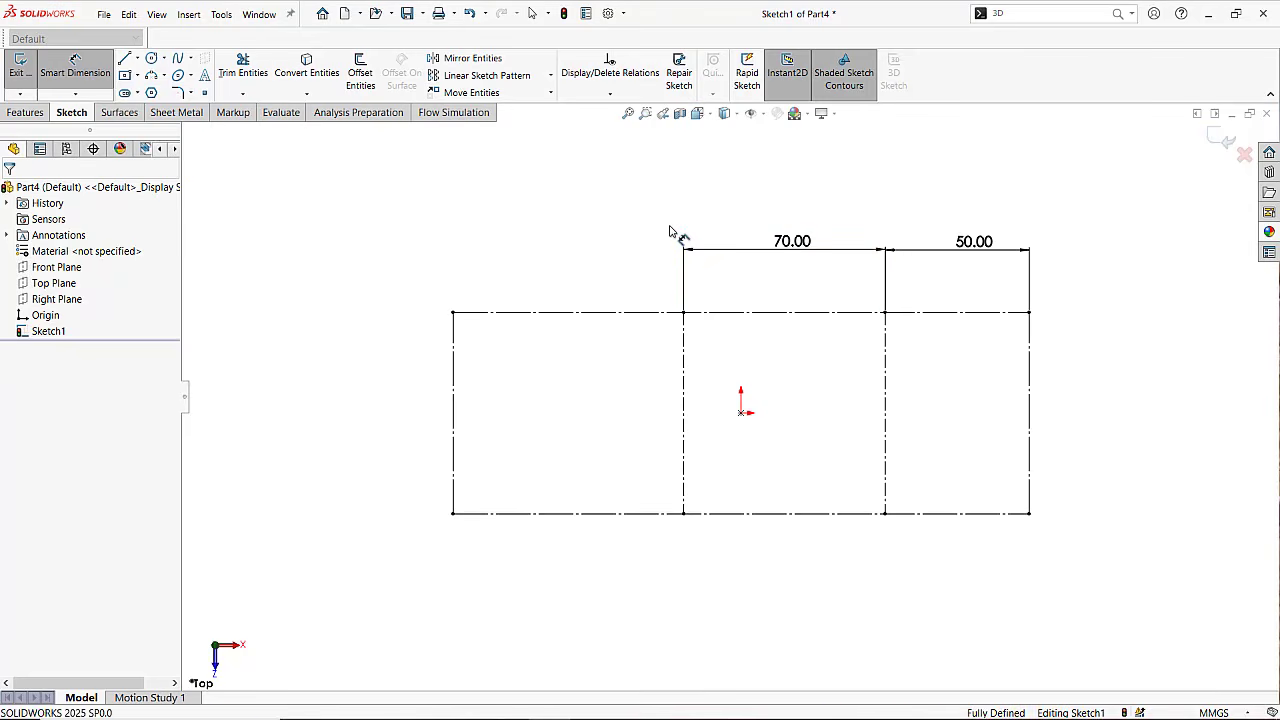
{"action": "key", "text": "Escape"}
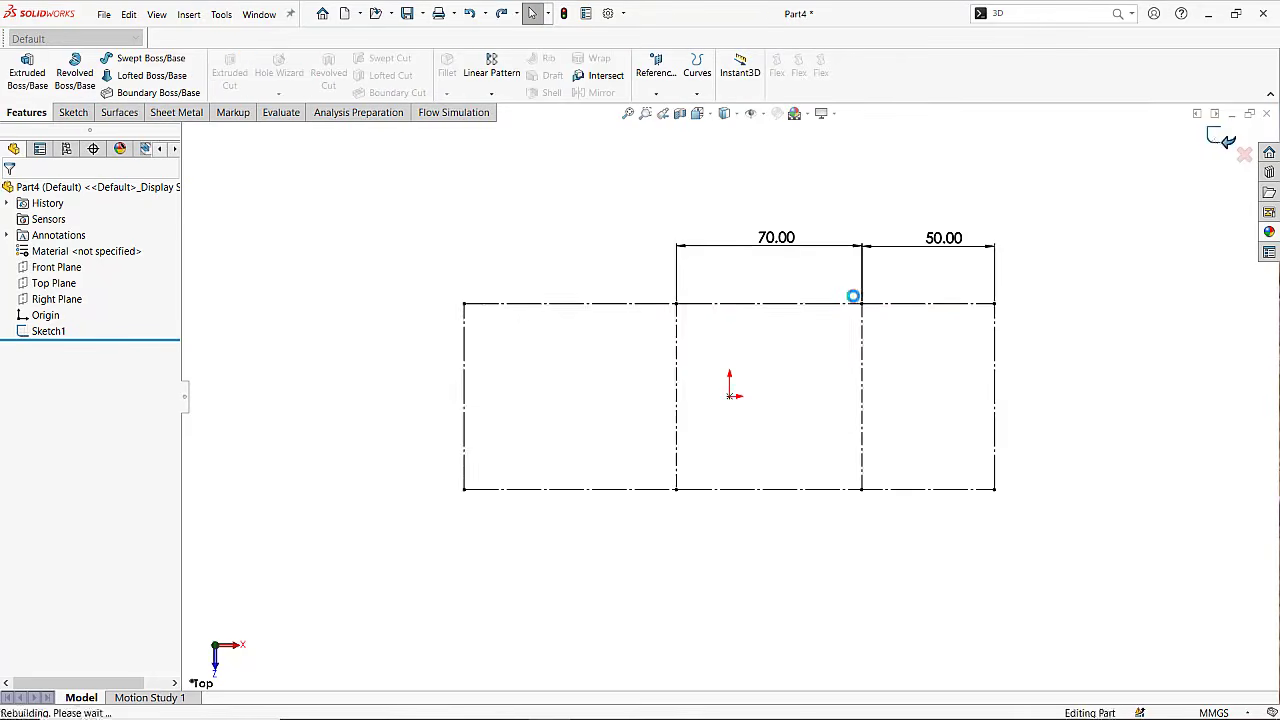
Start a reference plane from the Right Plane that passes through the layout rectangle's short edge on the +X side.
{"action": "scroll", "coordinate": [723, 392], "scroll_direction": "up", "scroll_amount": 2}
{"action": "middle_click_drag", "start_coordinate": [729, 445], "coordinate": [749, 357]}
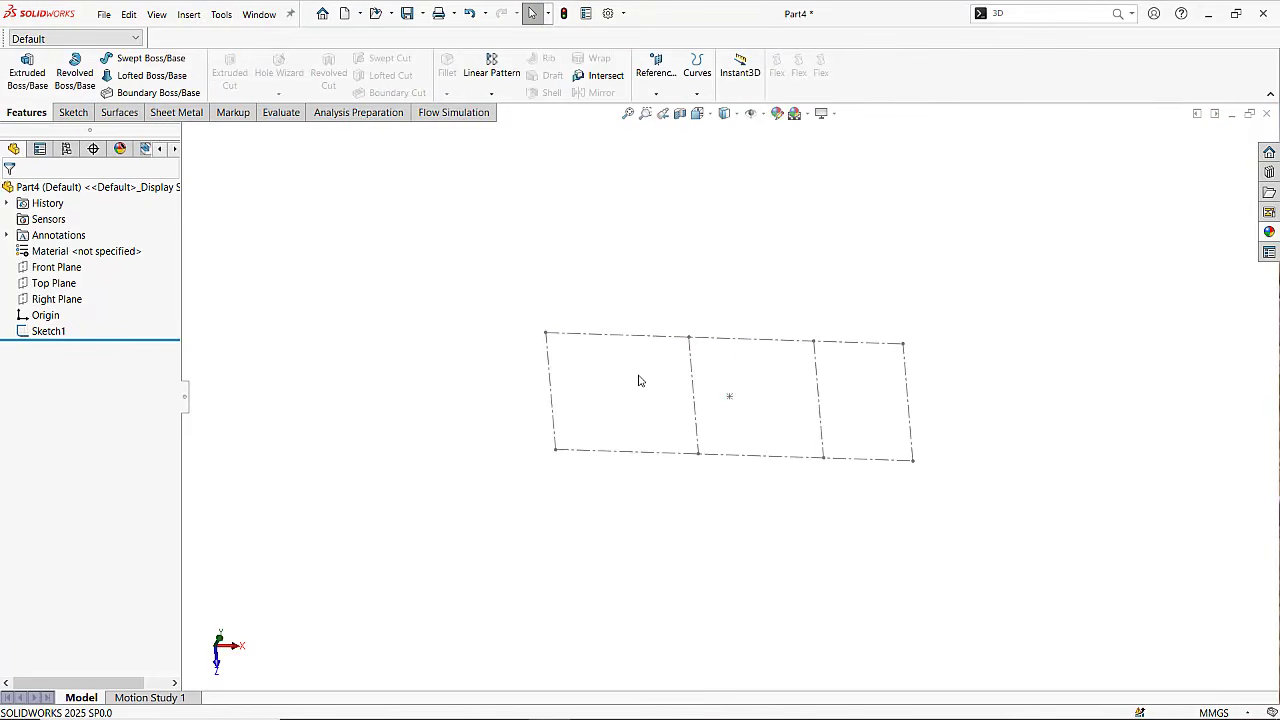
{"action": "left_click", "coordinate": [57, 299]}
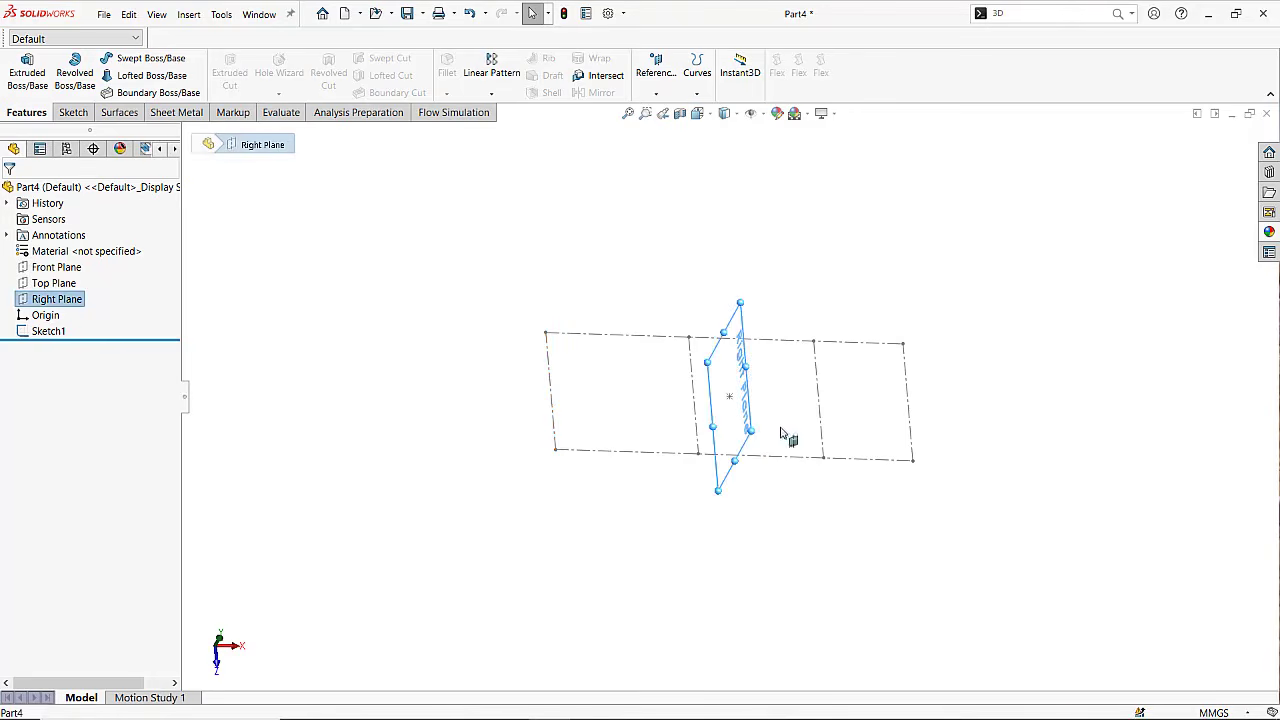
{"action": "middle_click_drag", "start_coordinate": [782, 433], "coordinate": [743, 360]}
{"action": "middle_click_drag", "start_coordinate": [756, 367], "coordinate": [776, 247]}
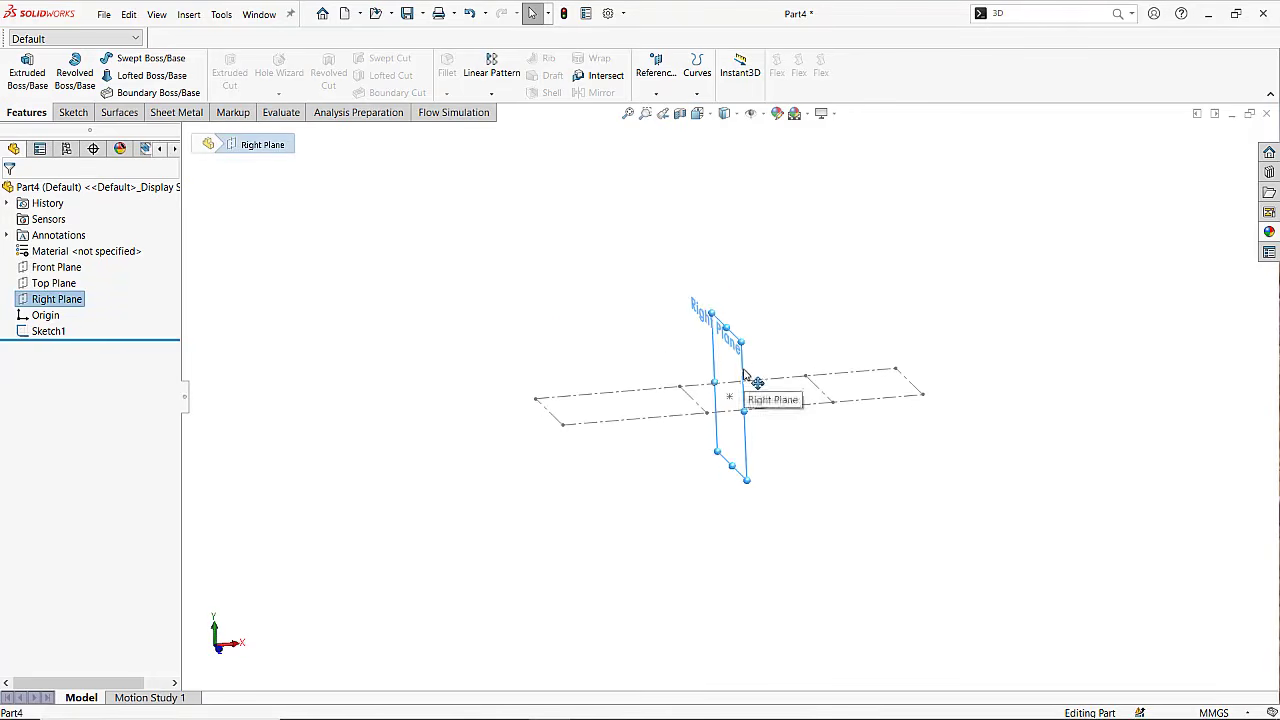
{"action": "left_click_drag", "start_coordinate": [742, 377], "coordinate": [849, 357], "text": "ctrl"}
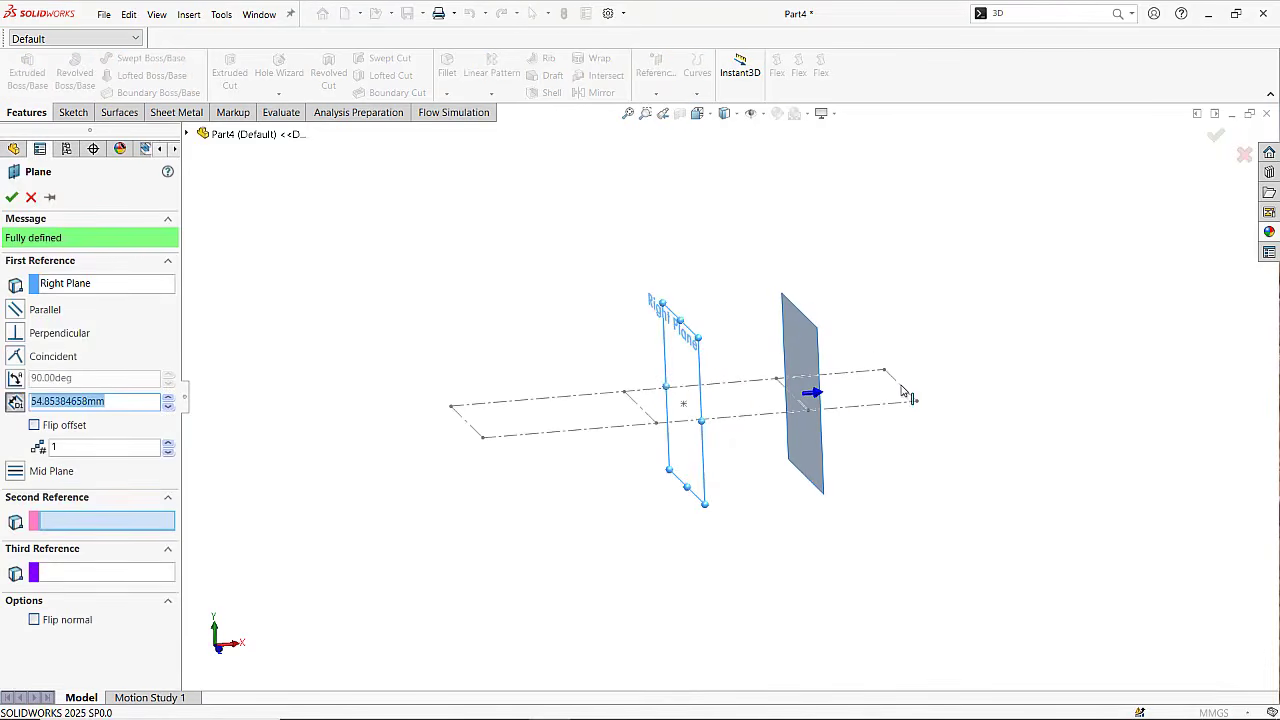
{"action": "left_click", "coordinate": [901, 390]}
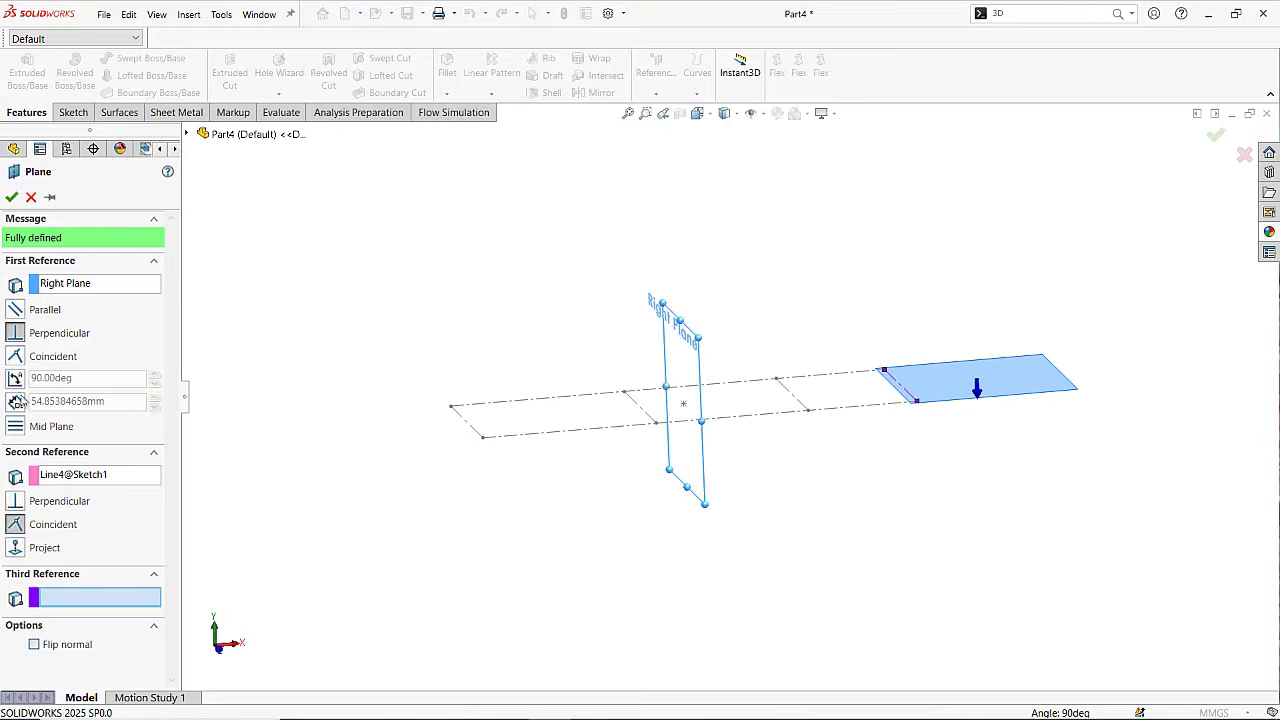
Set the new plane's angle to the Right Plane to 30 degrees and create the plane.
{"action": "left_click", "coordinate": [15, 378]}
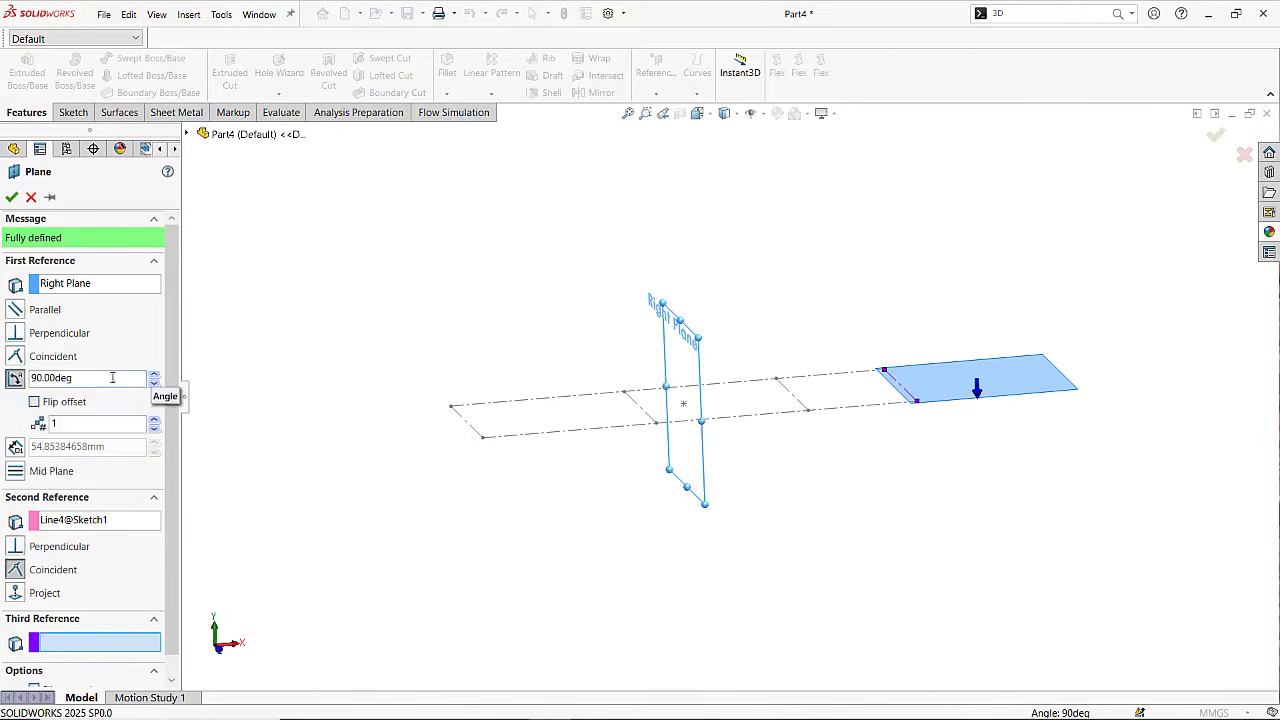
{"action": "left_click", "coordinate": [15, 384]}
{"action": "type", "text": "80"}
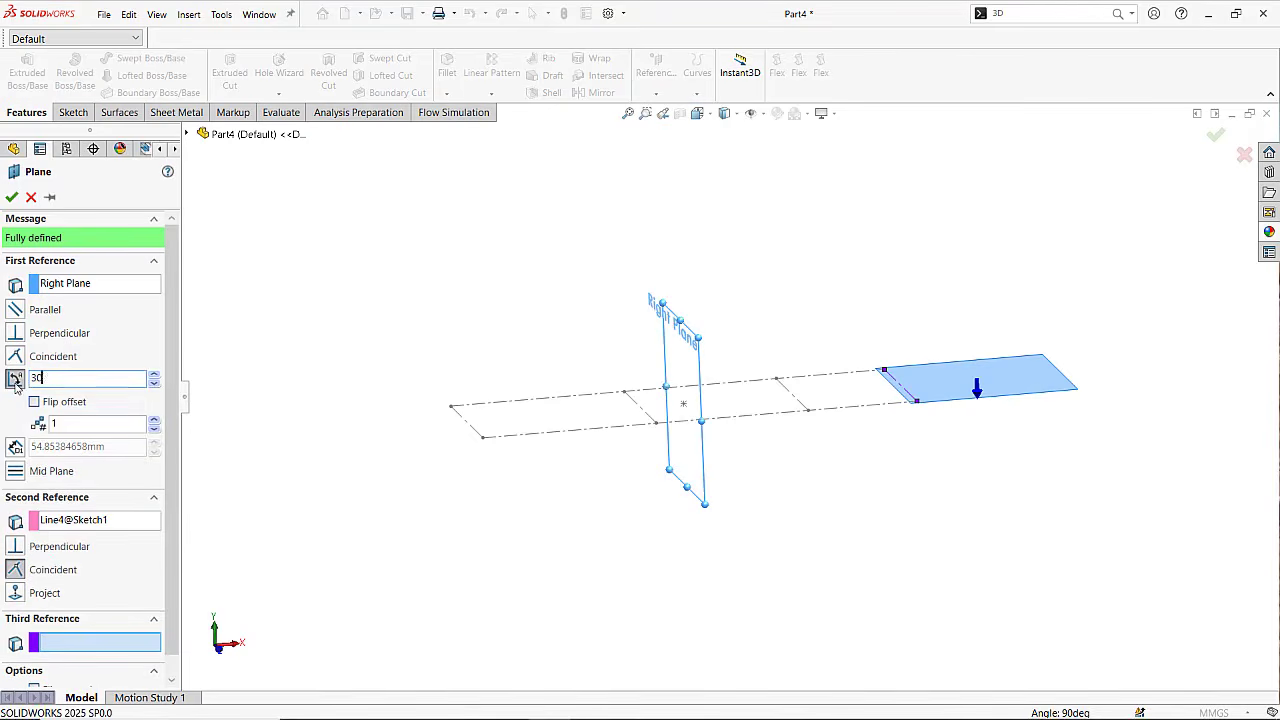
{"action": "key", "text": "Return"}
{"action": "middle_click_drag", "start_coordinate": [977, 546], "coordinate": [950, 493]}
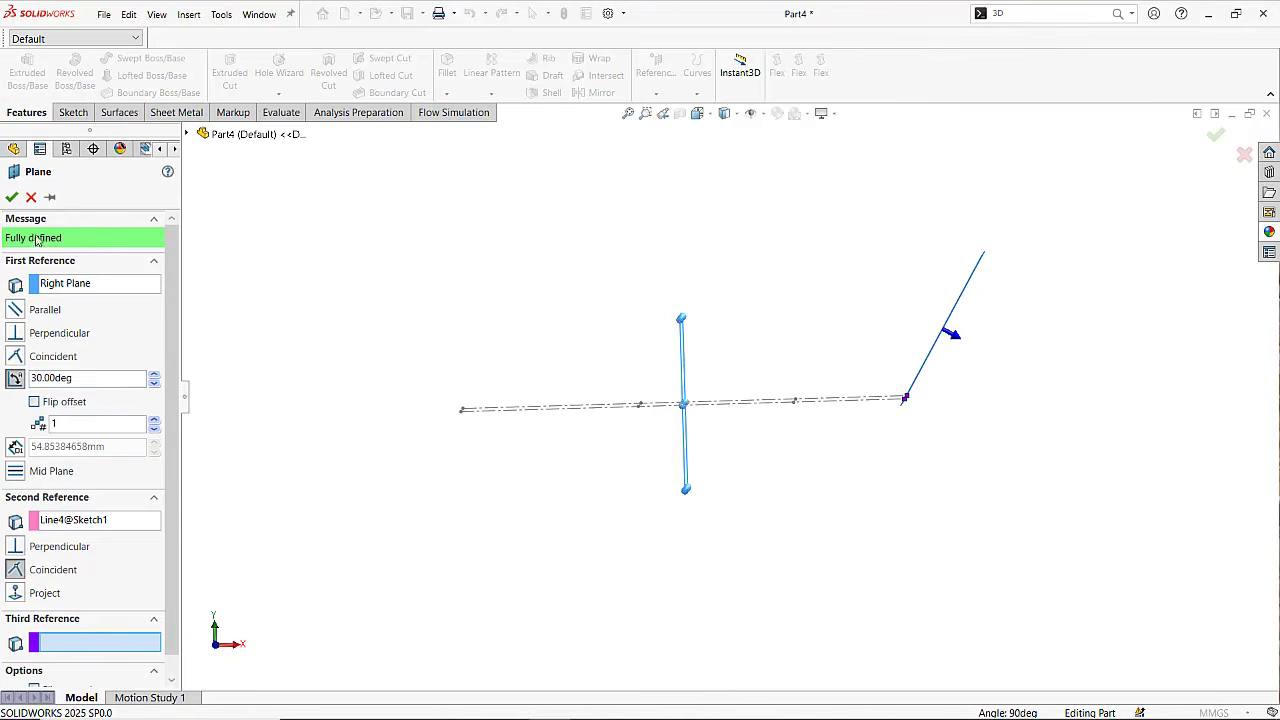
{"action": "left_click", "coordinate": [12, 199]}
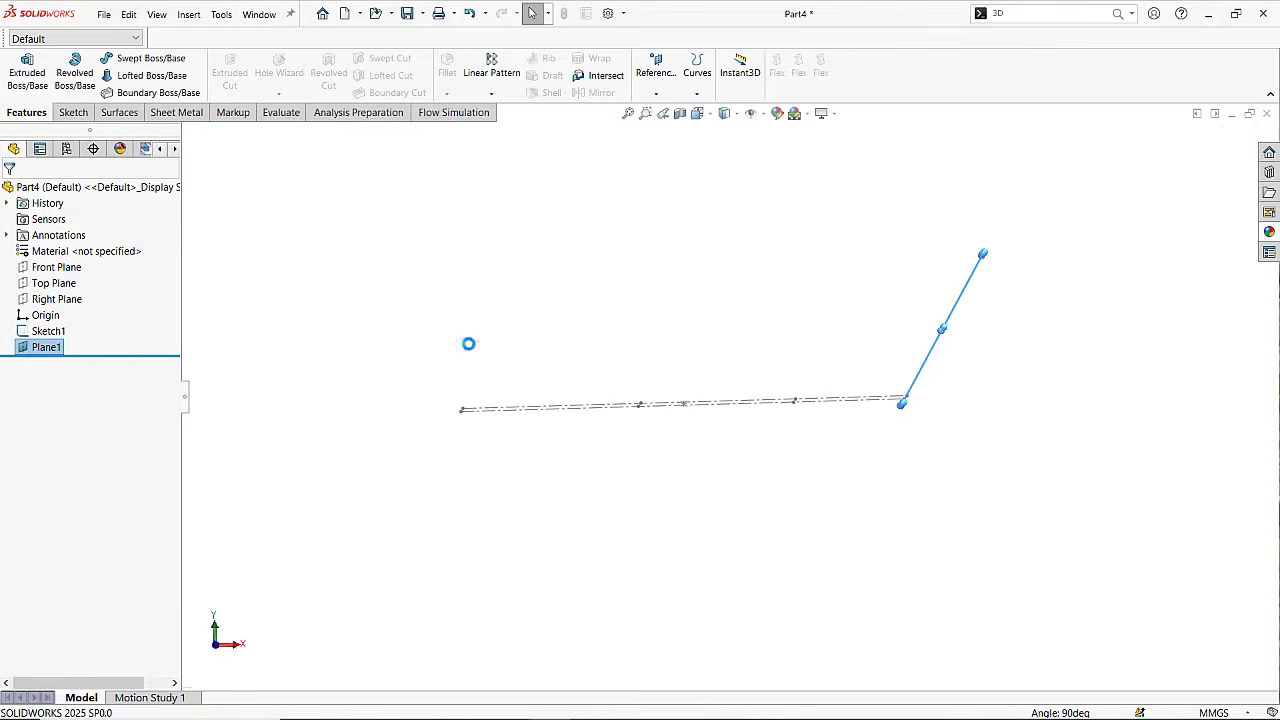
Create a reference plane through the rectangle's opposite short edge at 30 degrees to the Right Plane, flipped to lean outward.
{"action": "mouse_move", "coordinate": [757, 397]}
{"action": "middle_mouse_down"}
{"action": "mouse_move", "coordinate": [777, 486]}
{"action": "mouse_move", "coordinate": [768, 468]}
{"action": "middle_mouse_up"}
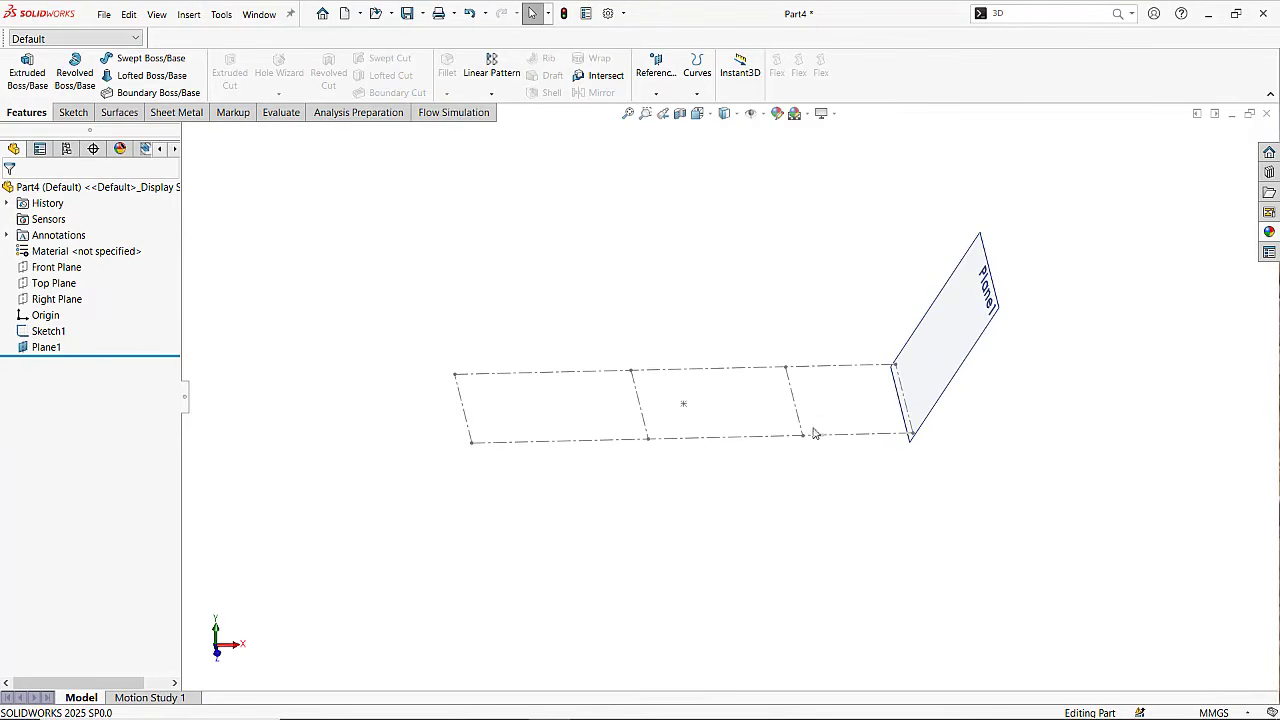
{"action": "left_click", "coordinate": [66, 300]}
{"action": "mouse_move", "coordinate": [716, 450]}
{"action": "middle_mouse_down"}
{"action": "mouse_move", "coordinate": [678, 413]}
{"action": "mouse_move", "coordinate": [723, 410]}
{"action": "middle_mouse_up"}
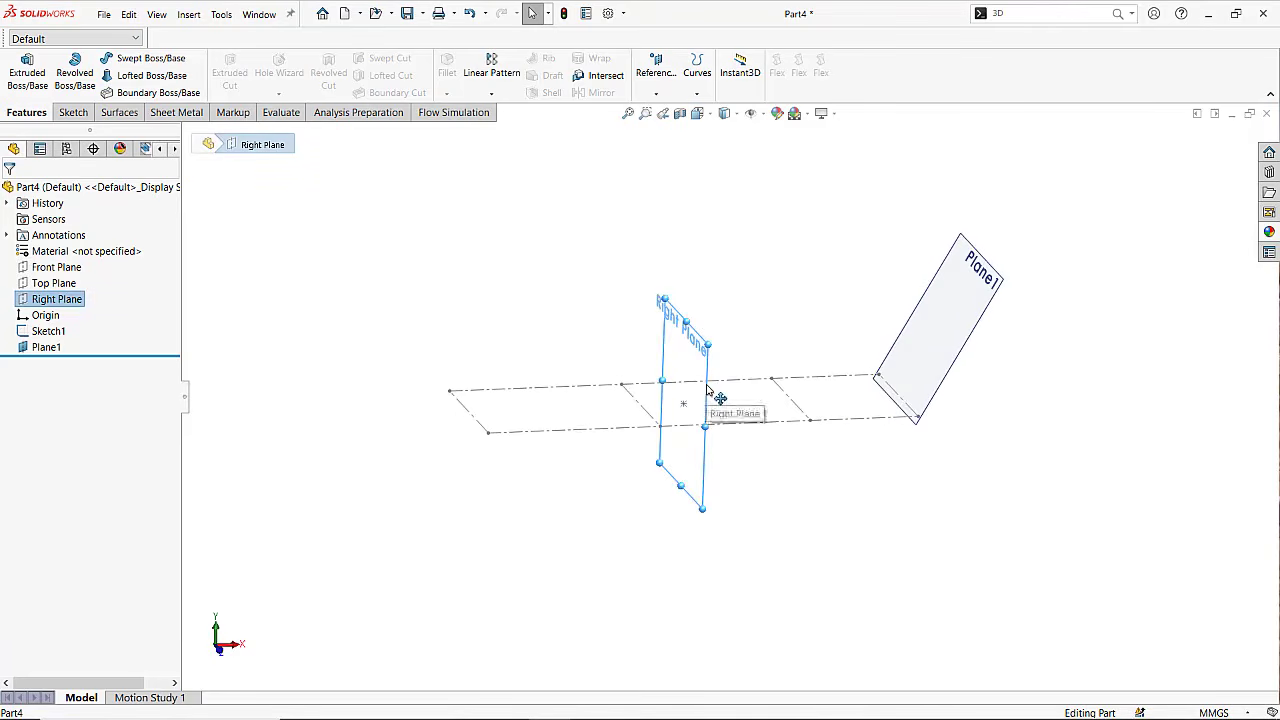
{"action": "left_click_drag", "start_coordinate": [708, 395], "coordinate": [562, 389], "text": "ctrl"}
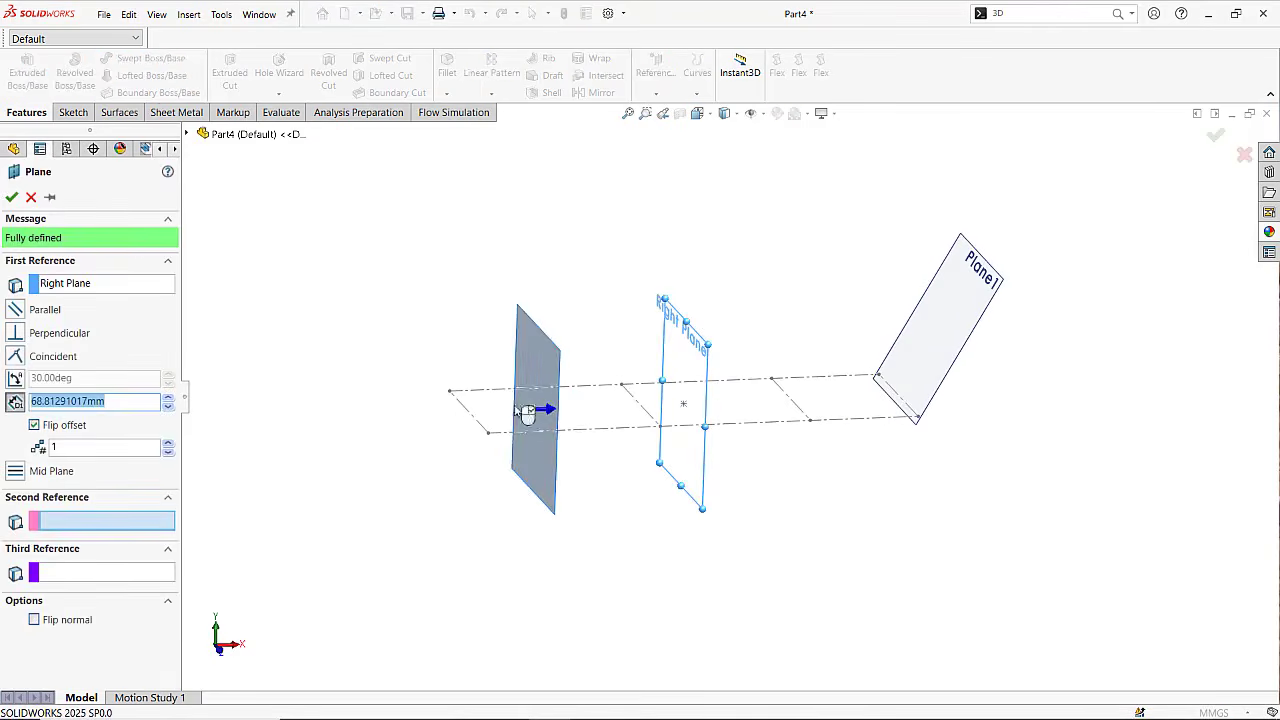
{"action": "left_click", "coordinate": [470, 416]}
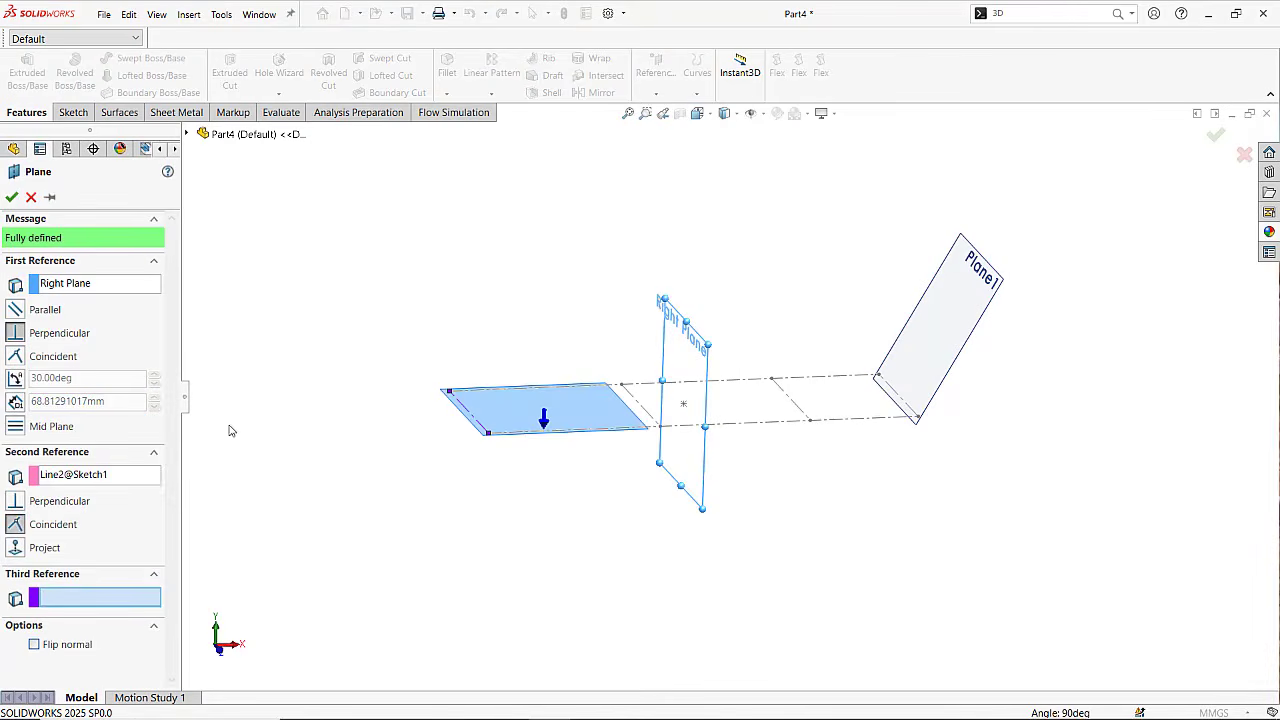
{"action": "left_click", "coordinate": [14, 379]}
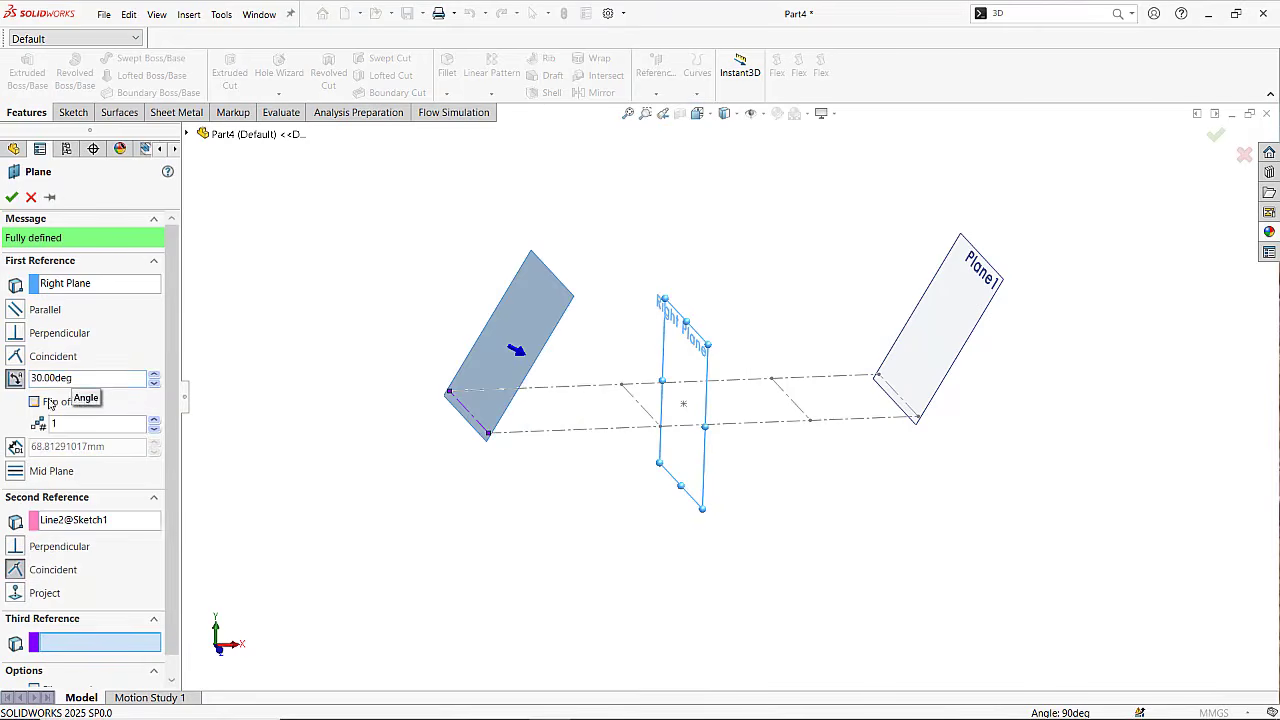
{"action": "left_click", "coordinate": [49, 402]}
{"action": "middle_click_drag", "start_coordinate": [658, 520], "coordinate": [643, 459]}
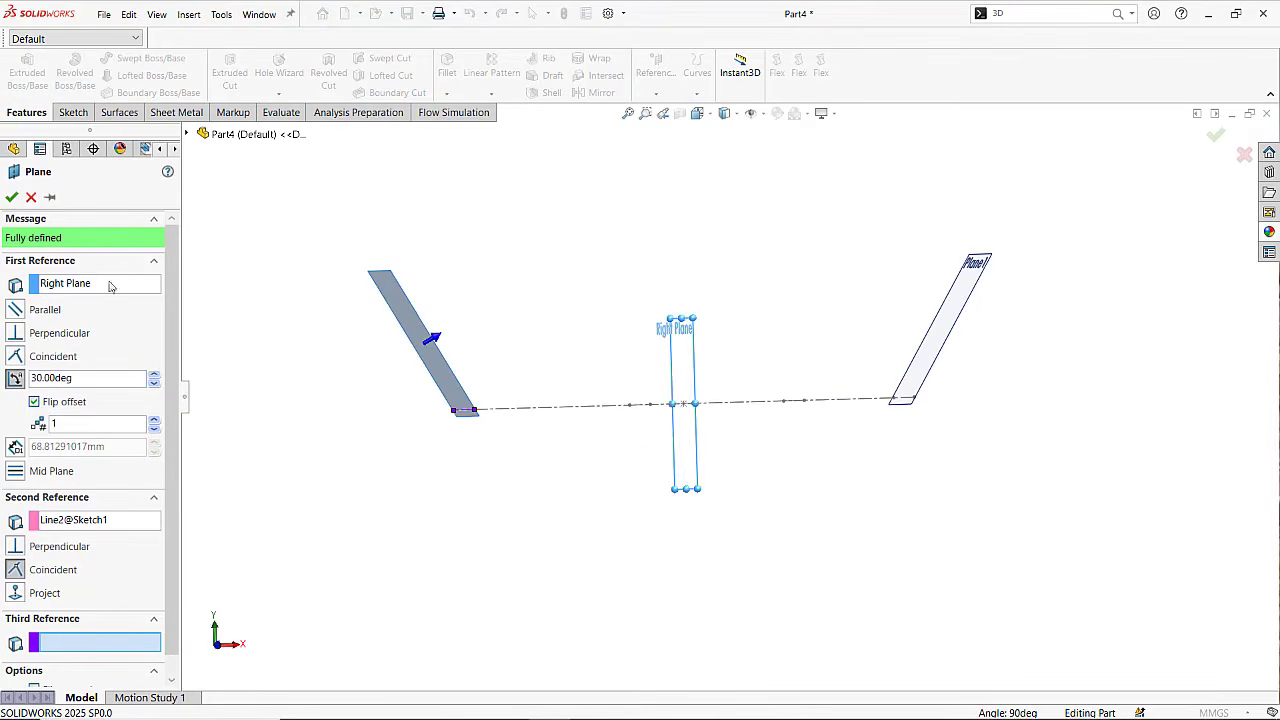
{"action": "left_click", "coordinate": [11, 197]}
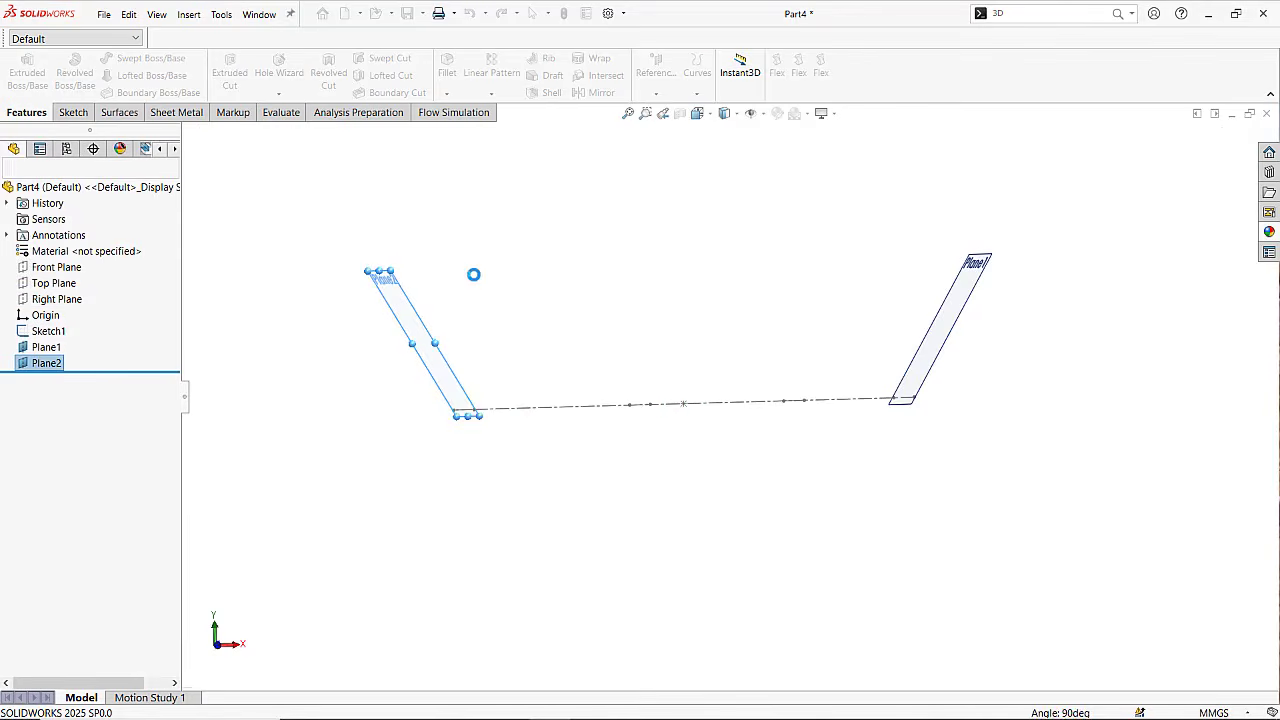
Start a reference plane from the Right Plane through the layout's inner cross line on the +X side, defined by an angle.
{"action": "mouse_move", "coordinate": [583, 306]}
{"action": "middle_mouse_down"}
{"action": "mouse_move", "coordinate": [560, 351]}
{"action": "mouse_move", "coordinate": [571, 391]}
{"action": "mouse_move", "coordinate": [571, 377]}
{"action": "middle_mouse_up"}
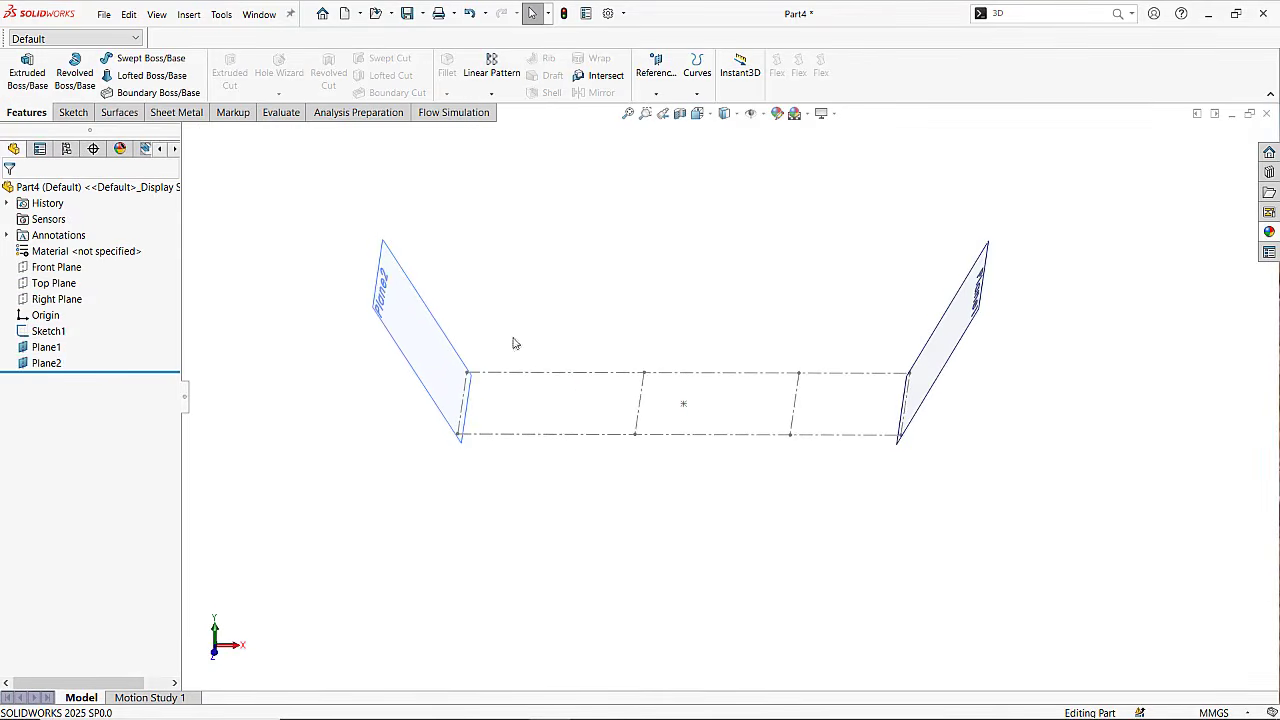
{"action": "left_click", "coordinate": [75, 302]}
{"action": "middle_click_drag", "start_coordinate": [690, 370], "coordinate": [703, 370]}
{"action": "left_click_drag", "start_coordinate": [720, 378], "coordinate": [794, 400], "text": "ctrl"}
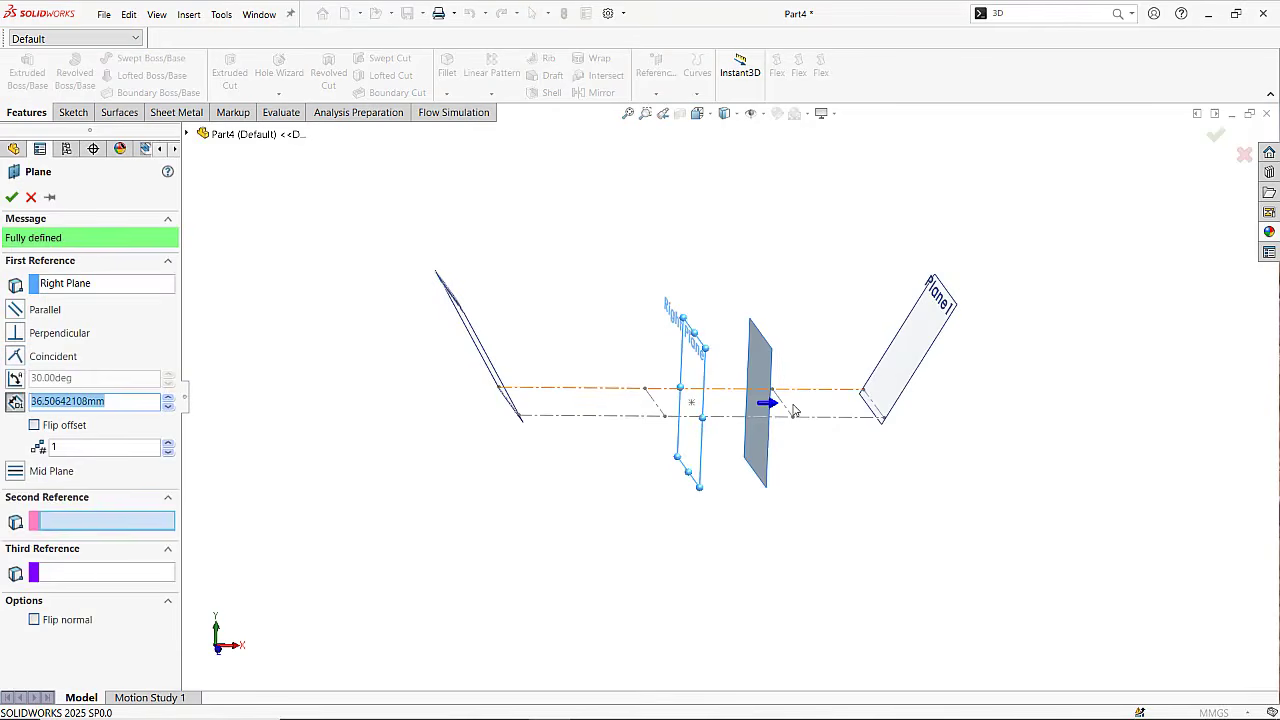
{"action": "scroll", "coordinate": [793, 410], "scroll_direction": "down", "scroll_amount": 2}
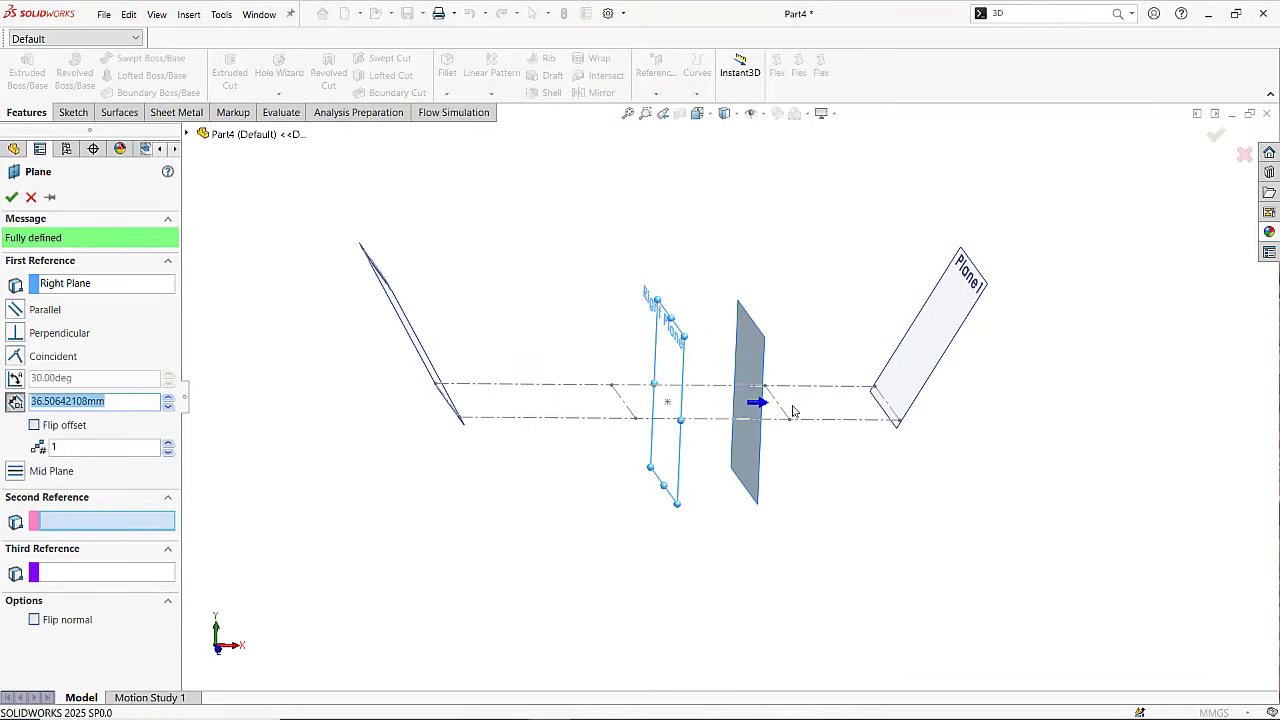
{"action": "left_click", "coordinate": [783, 417]}
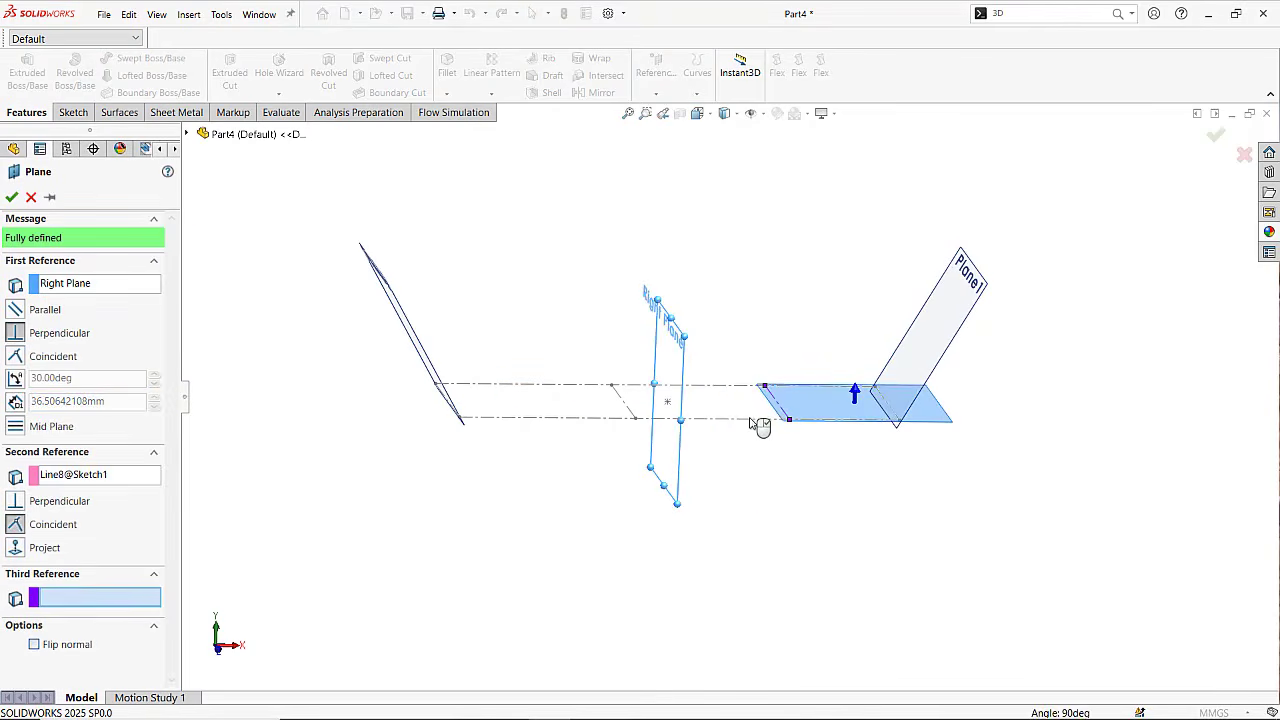
{"action": "left_click", "coordinate": [16, 379]}
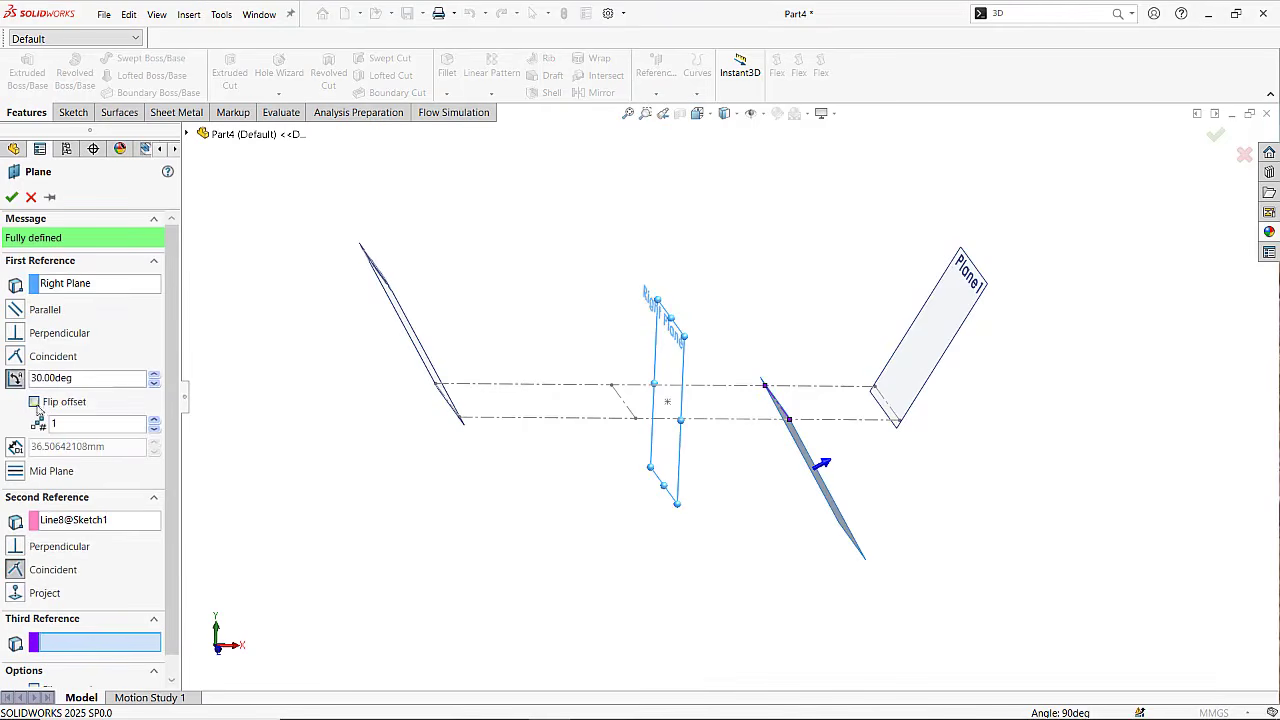
Try angles of 120 and 150 degrees to the Right Plane for the new plane.
{"action": "left_click", "coordinate": [34, 402]}
{"action": "left_click", "coordinate": [34, 402]}
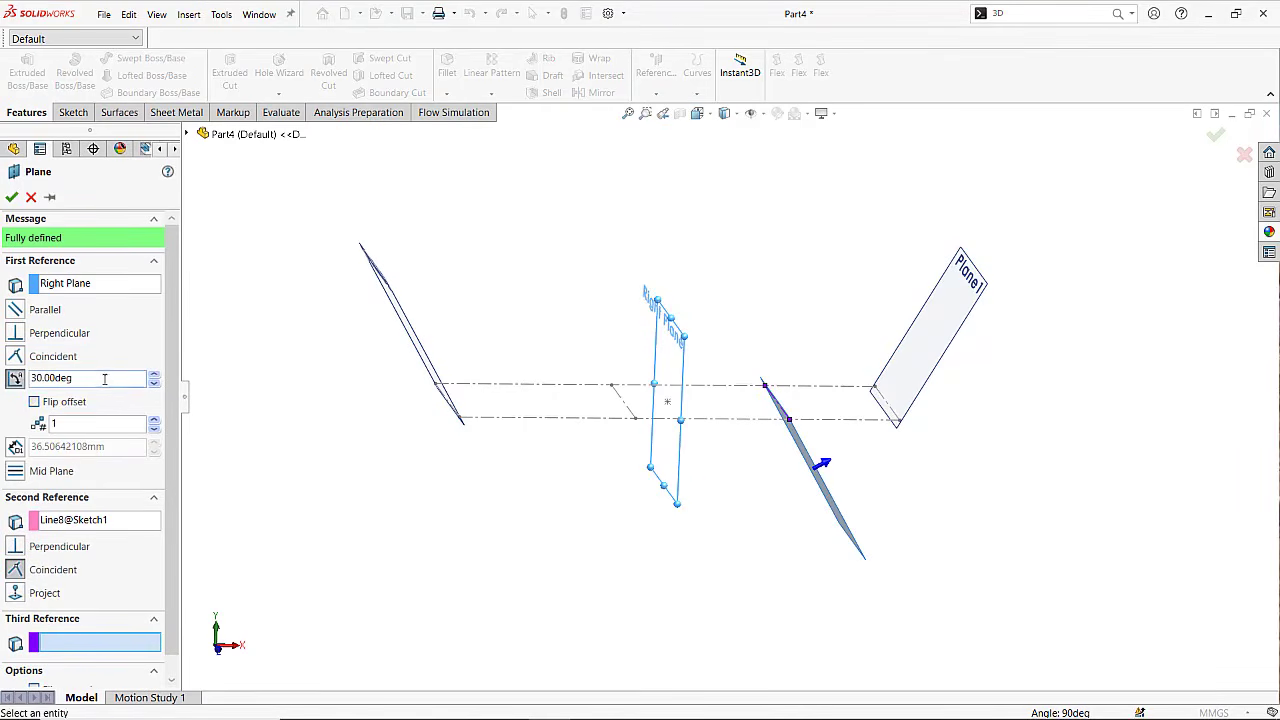
{"action": "double_click", "coordinate": [33, 378]}
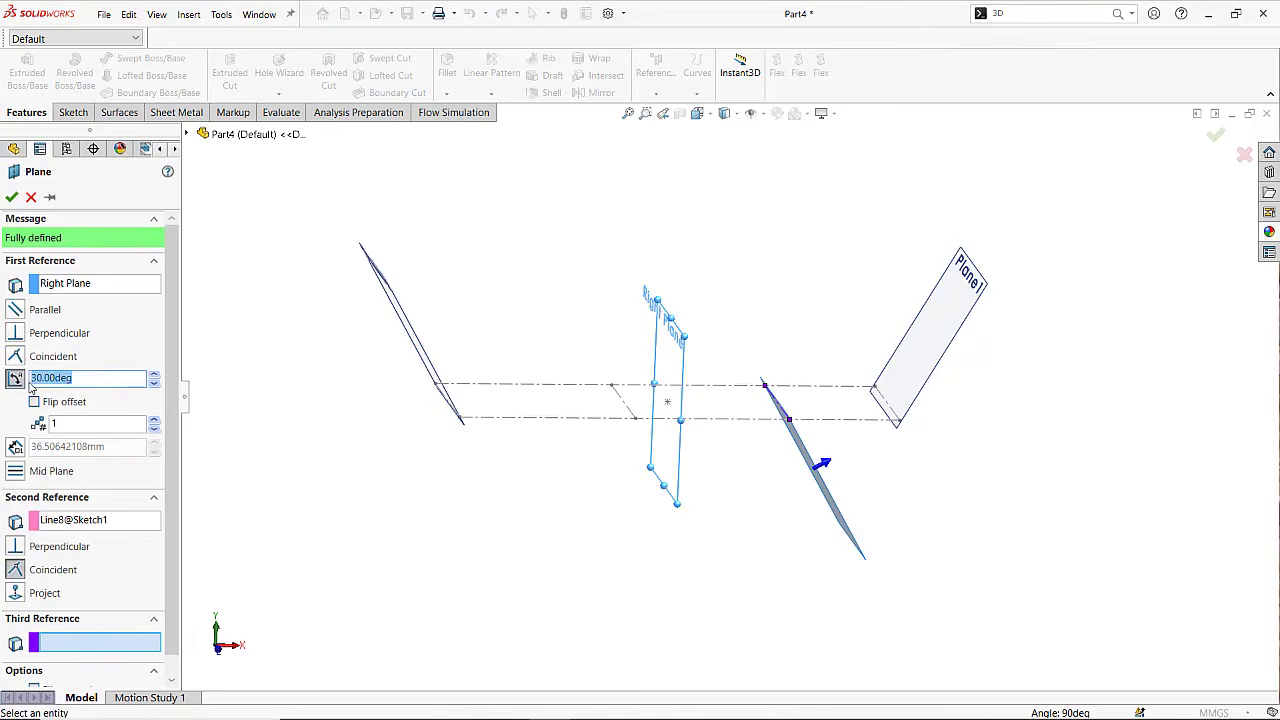
{"action": "type", "text": "120"}
{"action": "key", "text": "Return"}
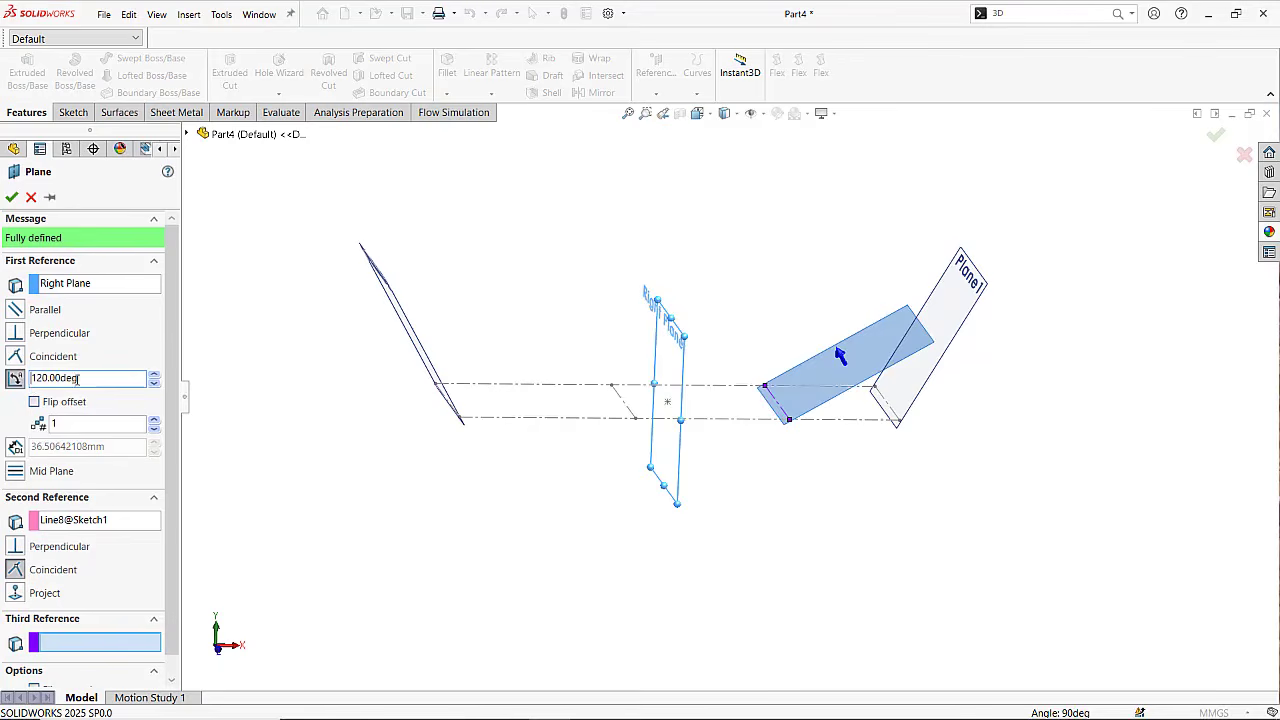
{"action": "left_click_drag", "start_coordinate": [78, 378], "coordinate": [31, 388]}
{"action": "type", "text": "150"}
{"action": "key", "text": "Return"}
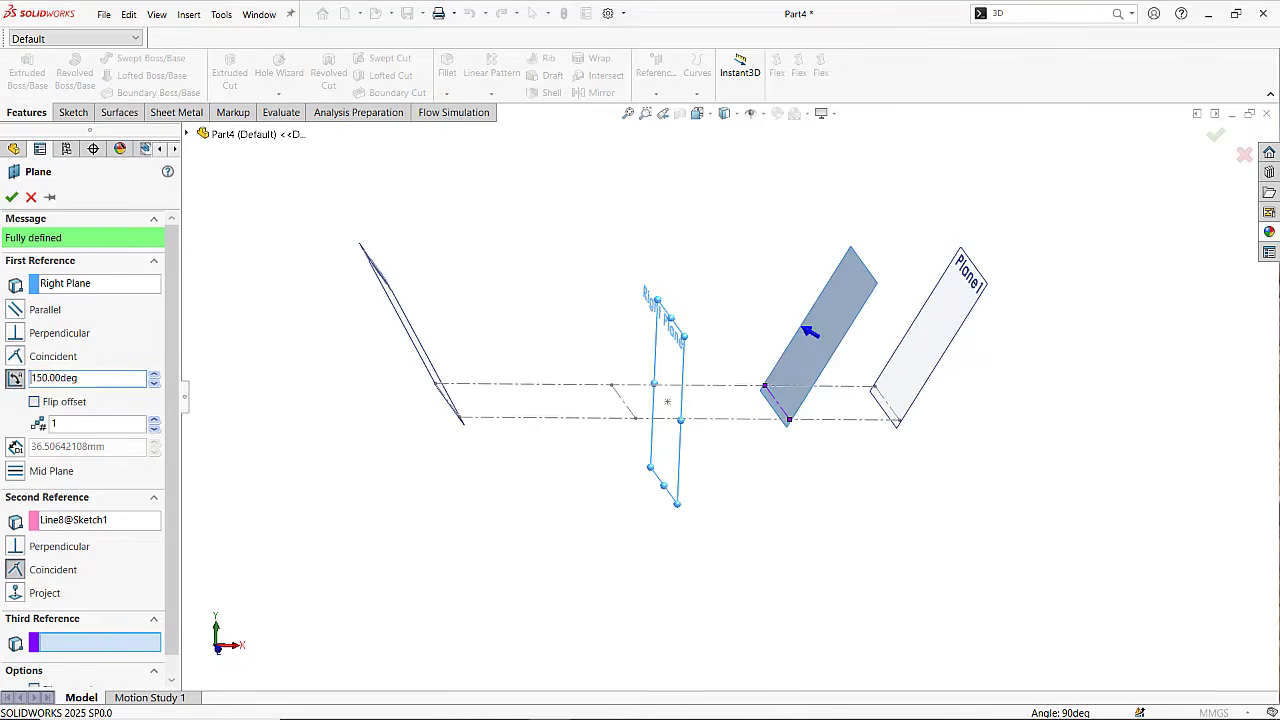
Set the new plane's angle to the Right Plane to 170 degrees and create the plane.
{"action": "mouse_move", "coordinate": [768, 469]}
{"action": "middle_mouse_down"}
{"action": "mouse_move", "coordinate": [748, 437]}
{"action": "mouse_move", "coordinate": [757, 417]}
{"action": "mouse_move", "coordinate": [752, 445]}
{"action": "mouse_move", "coordinate": [766, 457]}
{"action": "middle_mouse_up"}
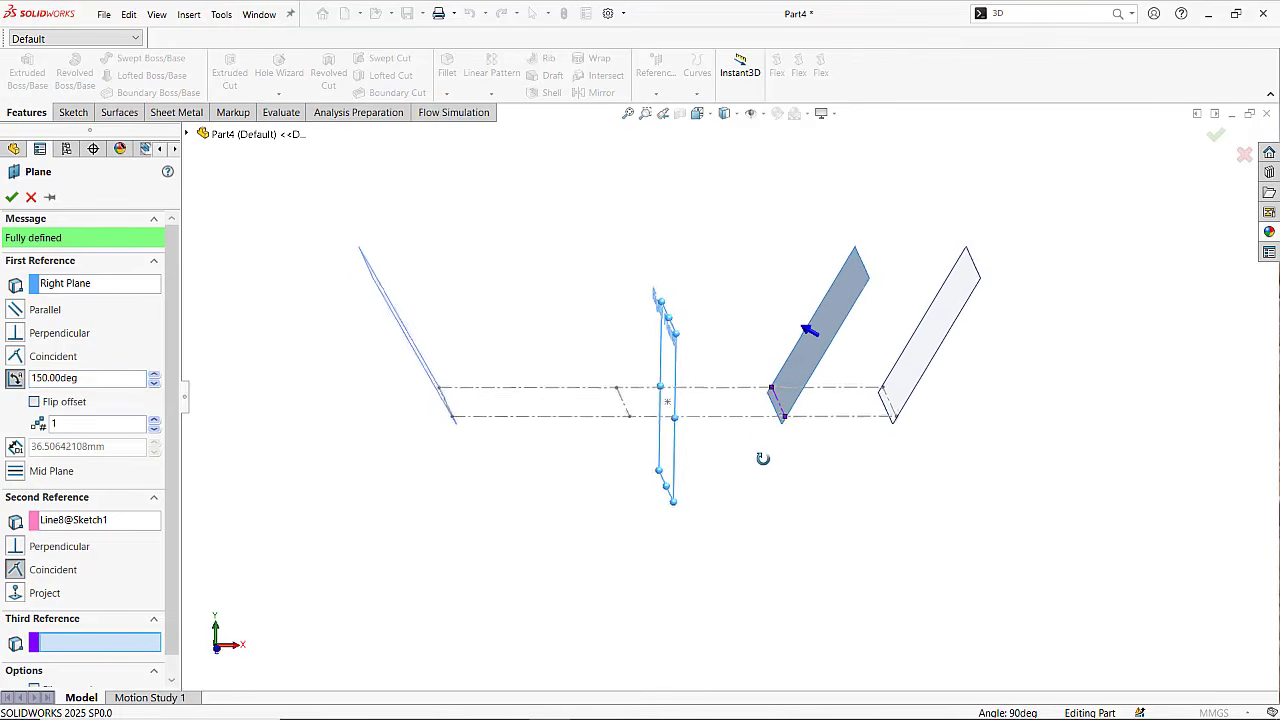
{"action": "left_click_drag", "start_coordinate": [135, 385], "coordinate": [31, 388]}
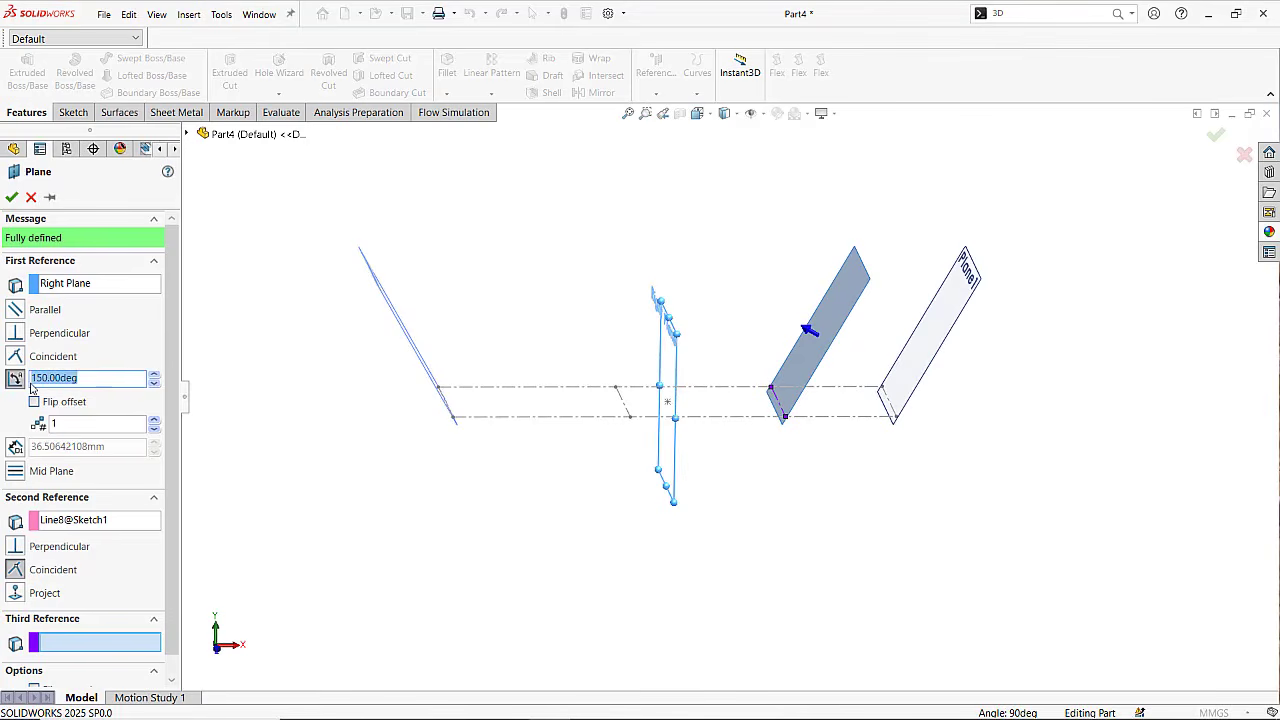
{"action": "type", "text": "170"}
{"action": "key", "text": "Return"}
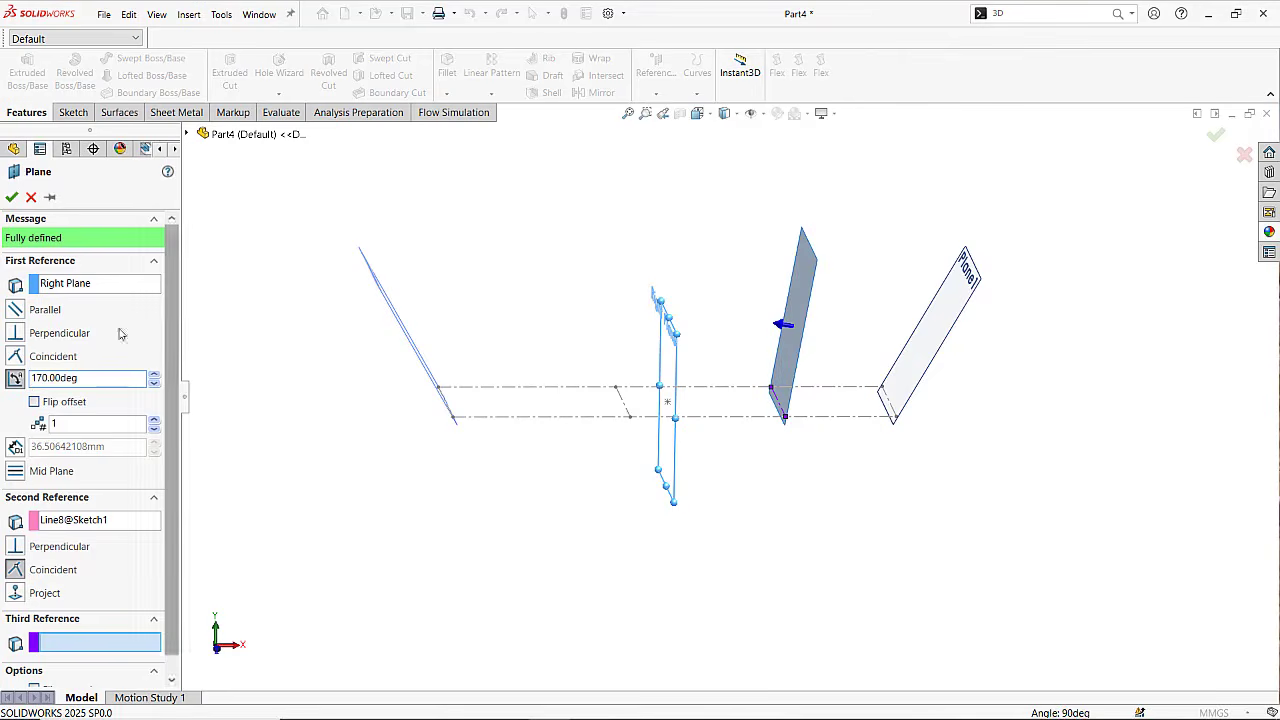
{"action": "left_click", "coordinate": [11, 197]}
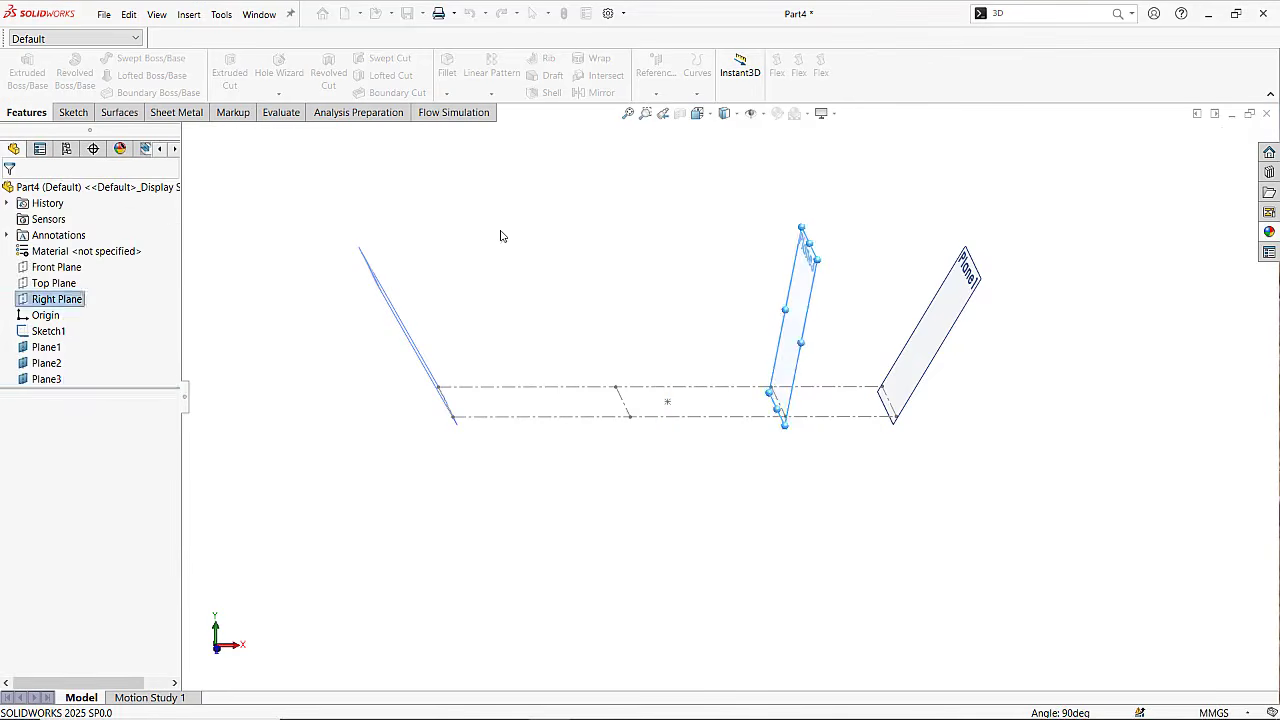
Start a reference plane from the Right Plane through the layout's other inner cross line, on the -X side, defined by an angle.
{"action": "middle_click_drag", "start_coordinate": [666, 434], "coordinate": [636, 405]}
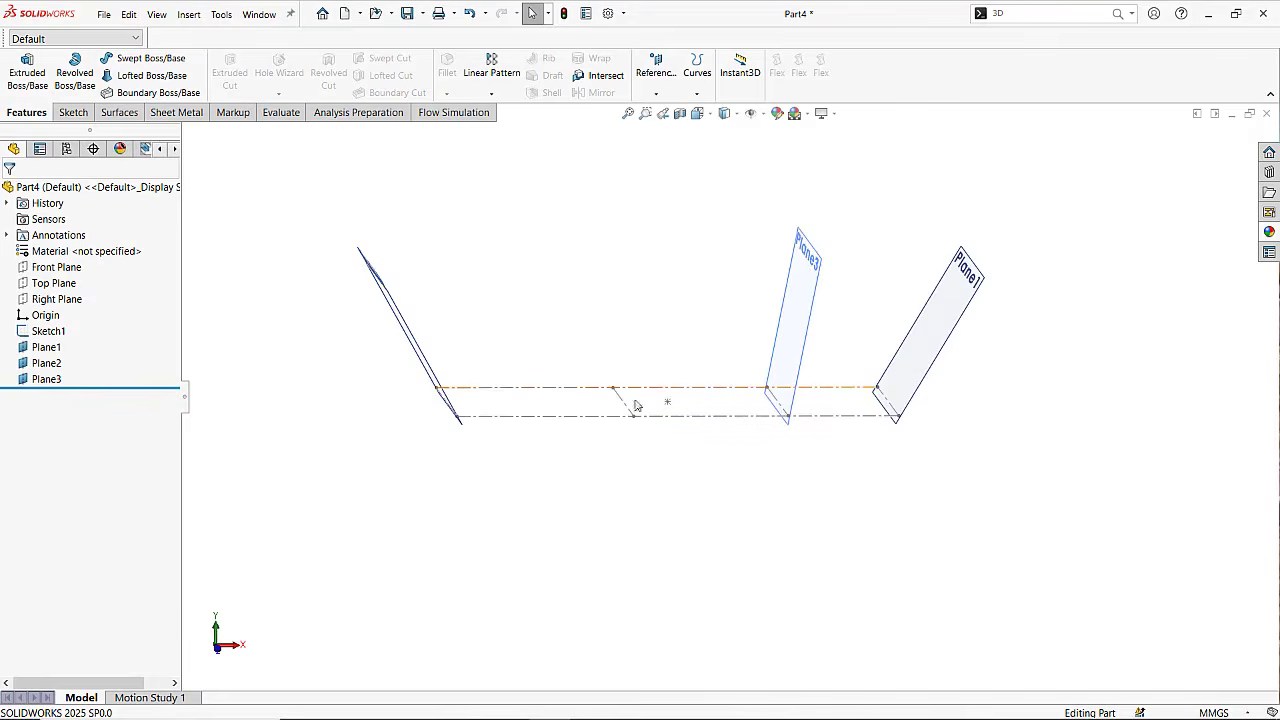
{"action": "left_click", "coordinate": [57, 299]}
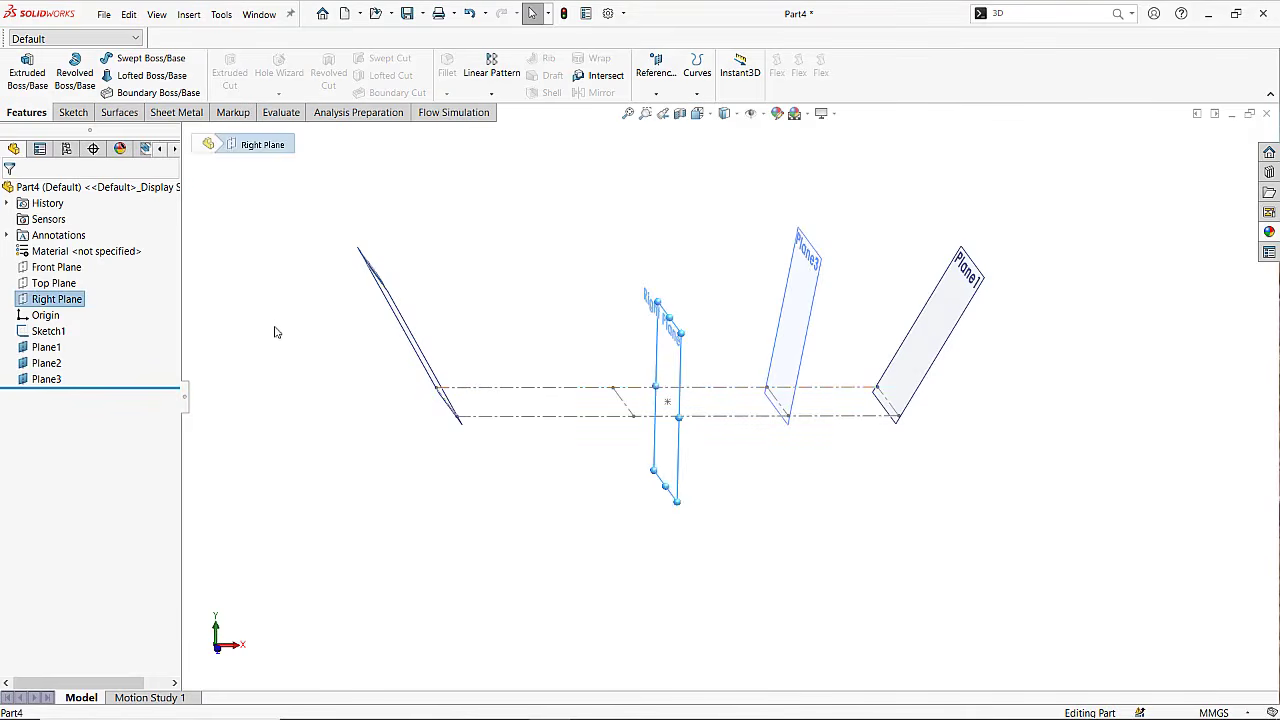
{"action": "left_click_drag", "start_coordinate": [691, 380], "coordinate": [725, 363], "text": "ctrl"}
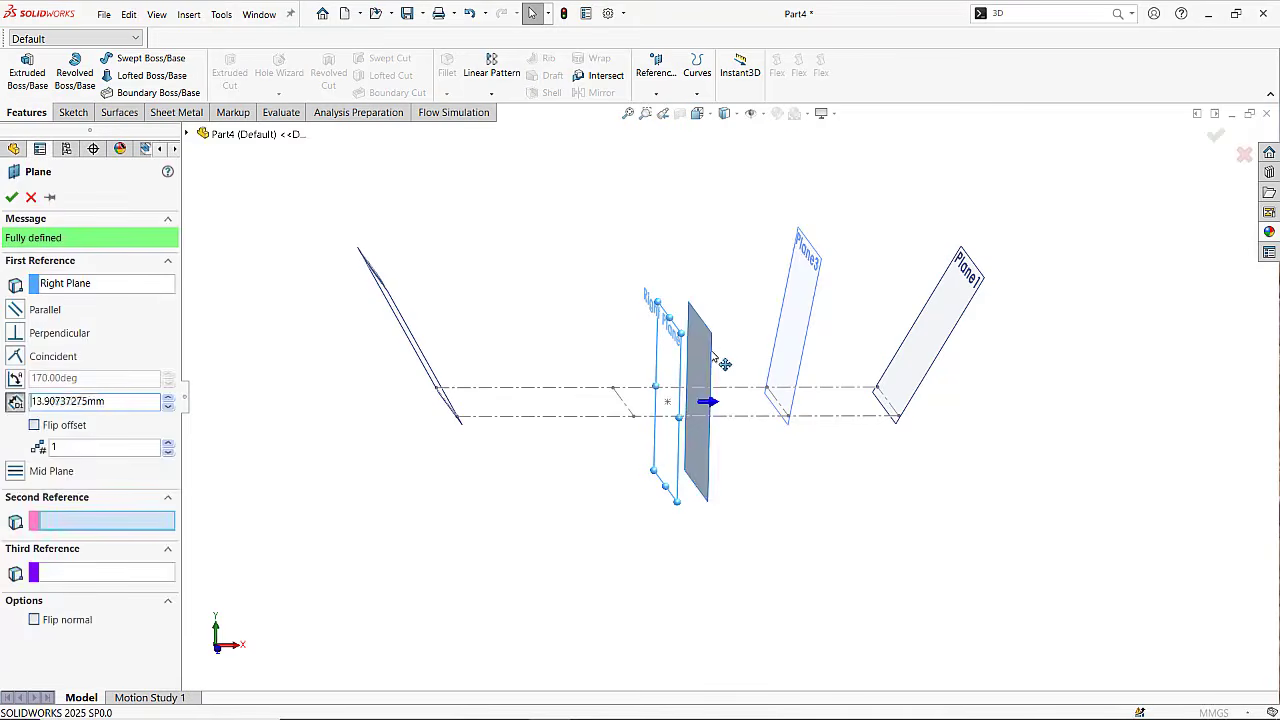
{"action": "left_click", "coordinate": [627, 409]}
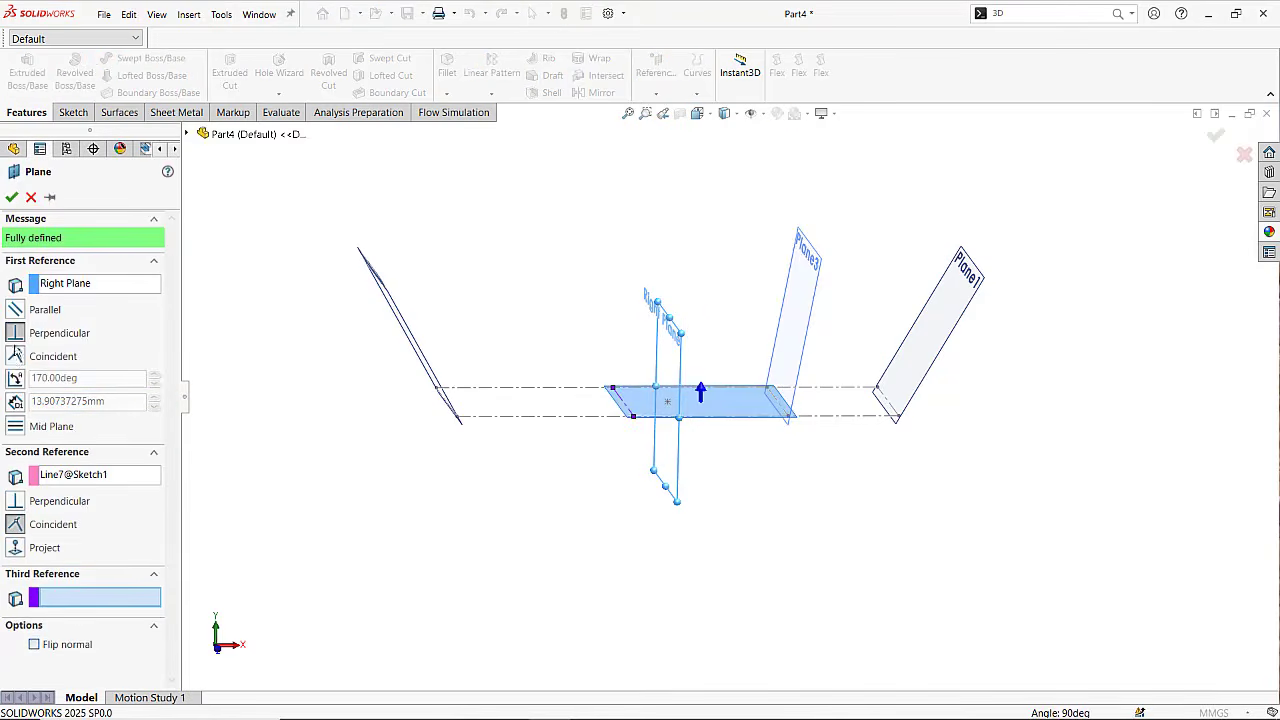
{"action": "left_click", "coordinate": [15, 382]}
{"action": "middle_click_drag", "start_coordinate": [440, 466], "coordinate": [443, 472]}
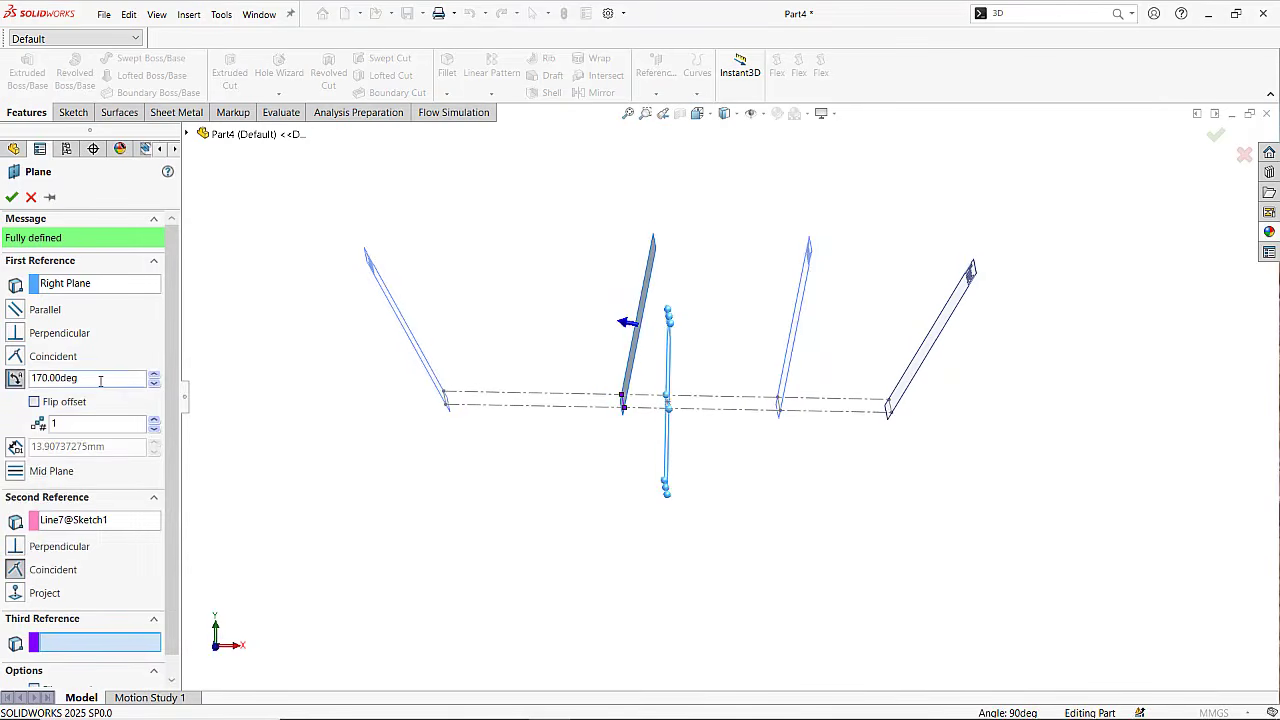
Try an angle of 150 degrees to the Right Plane for this plane.
{"action": "left_click_drag", "start_coordinate": [100, 381], "coordinate": [34, 381]}
{"action": "type", "text": "1"}
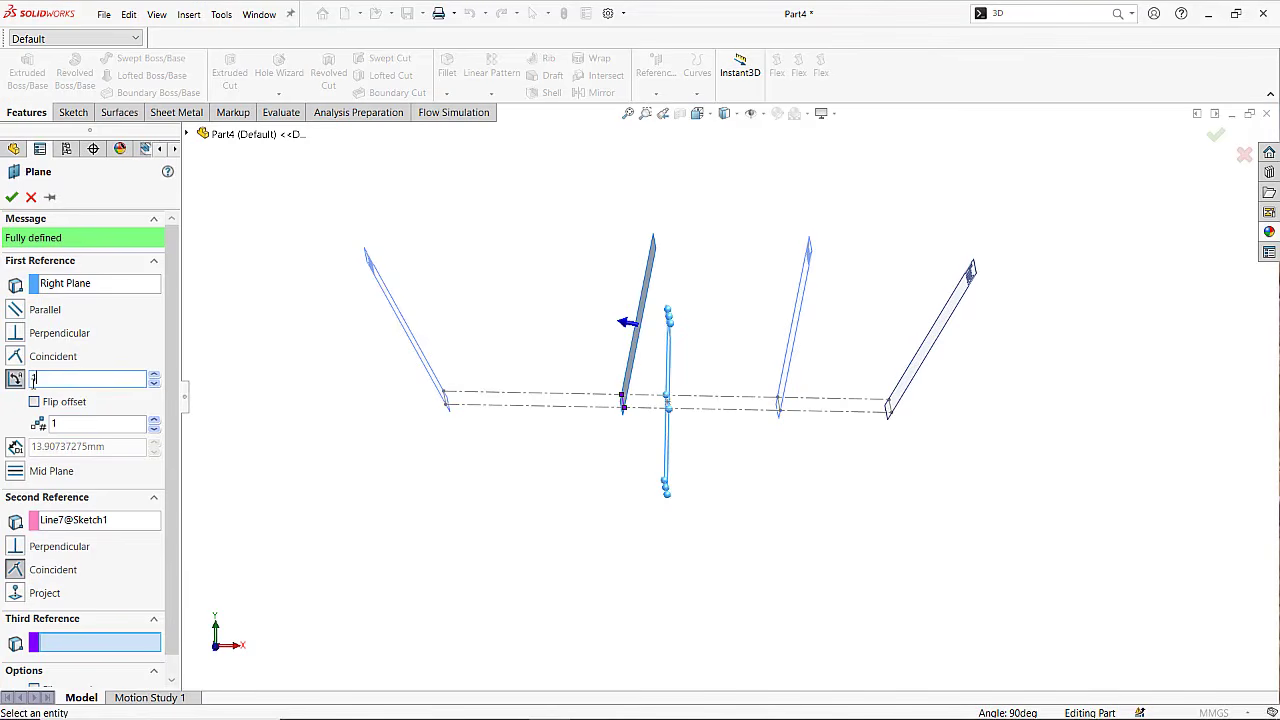
{"action": "type", "text": "50"}
{"action": "key", "text": "Return"}
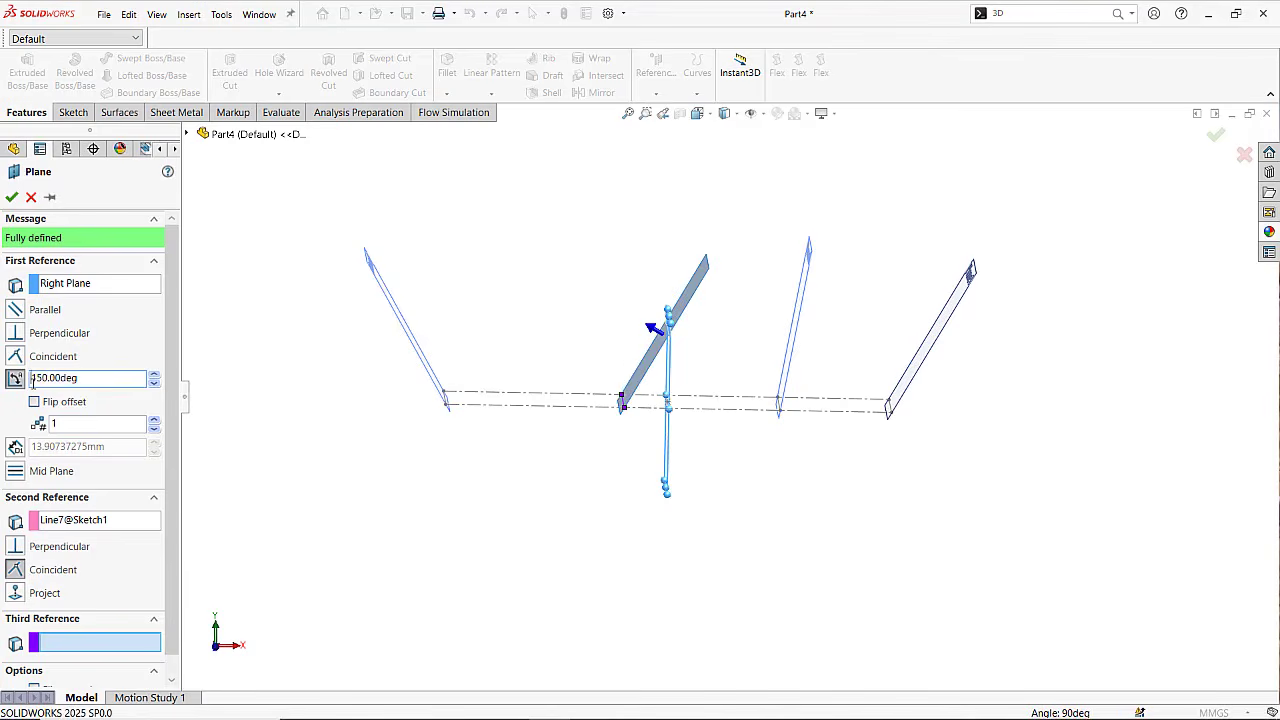
Set this plane's angle to the Right Plane to 160 degrees and create the plane.
{"action": "left_click_drag", "start_coordinate": [85, 376], "coordinate": [43, 379]}
{"action": "type", "text": "160"}
{"action": "key", "text": "Return"}
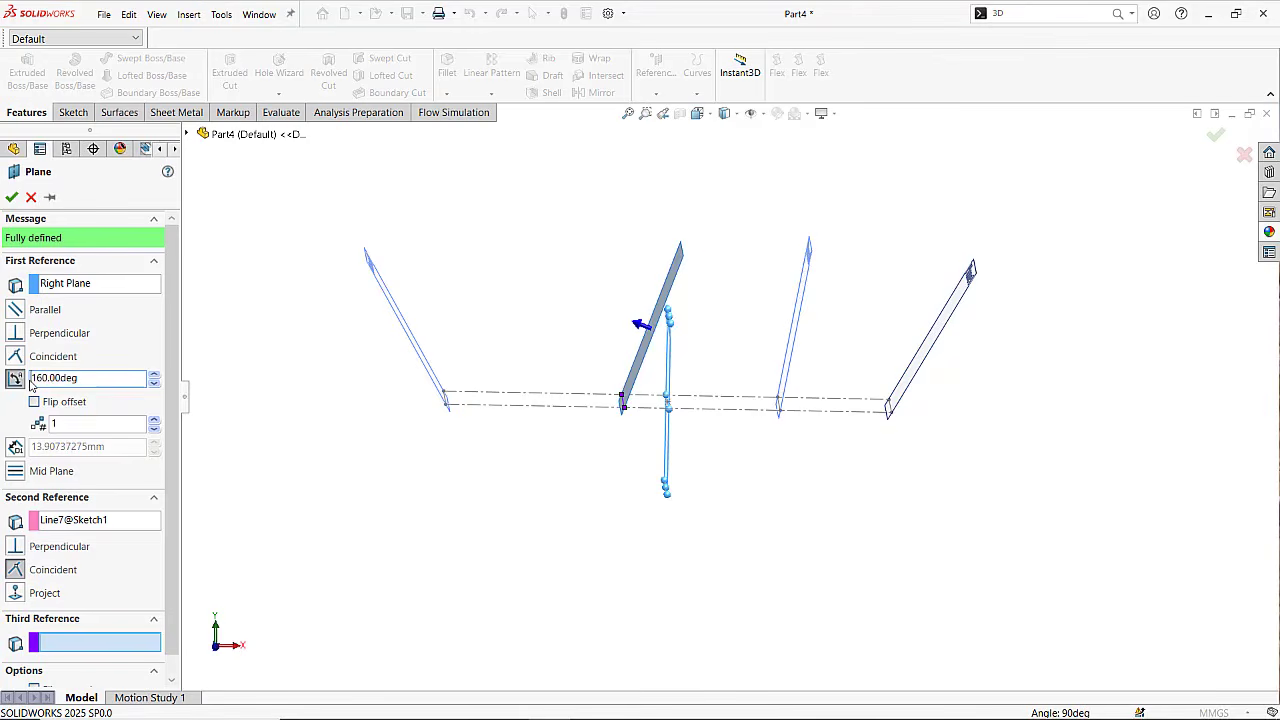
{"action": "mouse_move", "coordinate": [556, 408]}
{"action": "middle_mouse_down"}
{"action": "mouse_move", "coordinate": [549, 371]}
{"action": "mouse_move", "coordinate": [563, 394]}
{"action": "middle_mouse_up"}
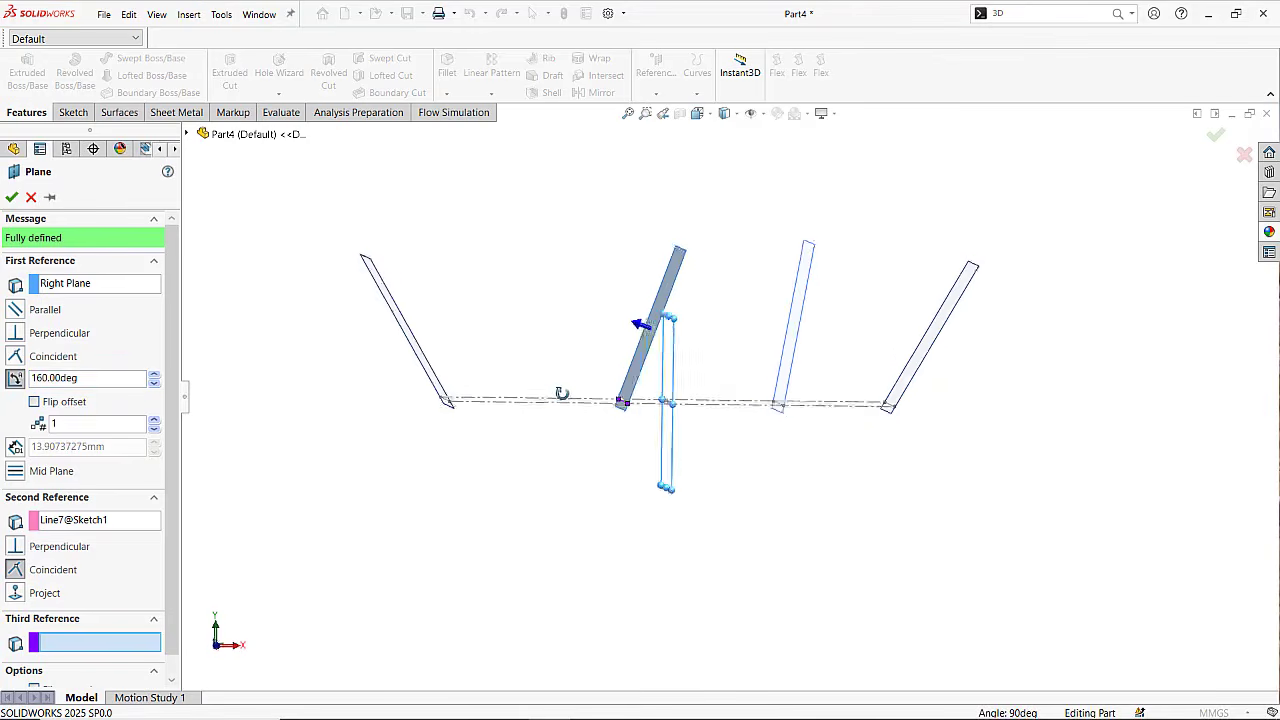
{"action": "left_click", "coordinate": [11, 197]}
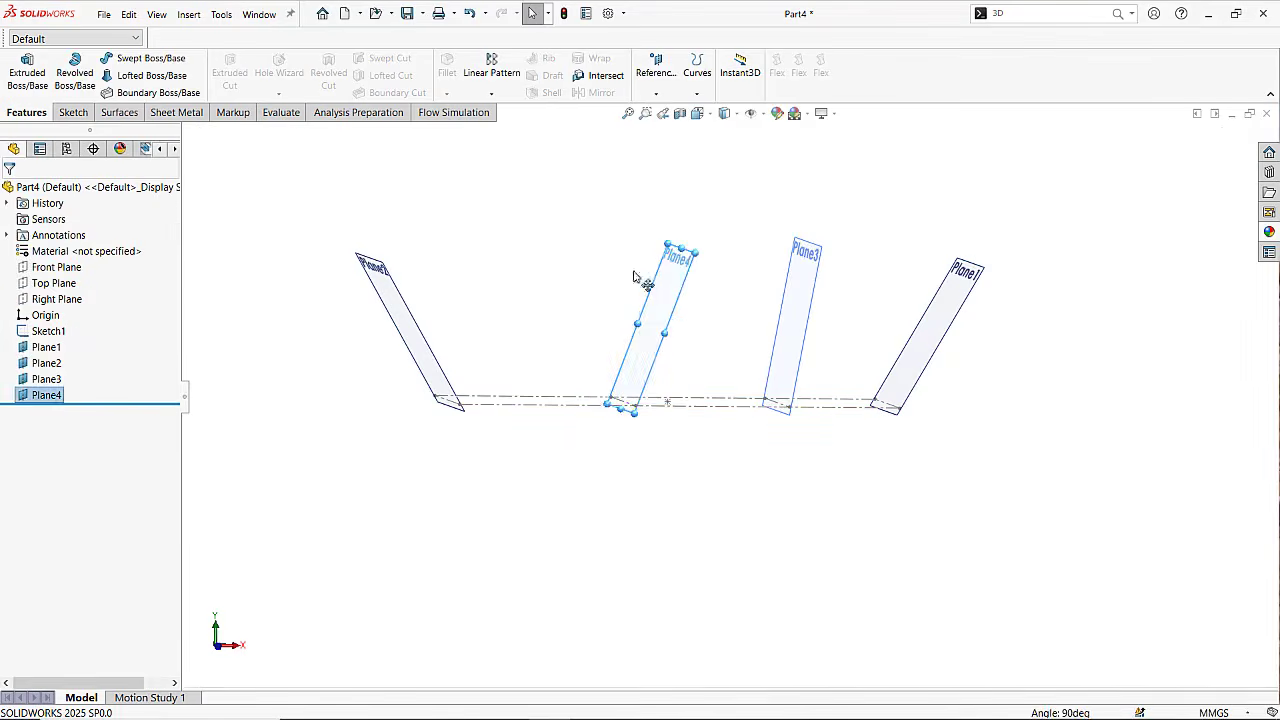
{"action": "middle_click_drag", "start_coordinate": [633, 277], "coordinate": [700, 391]}
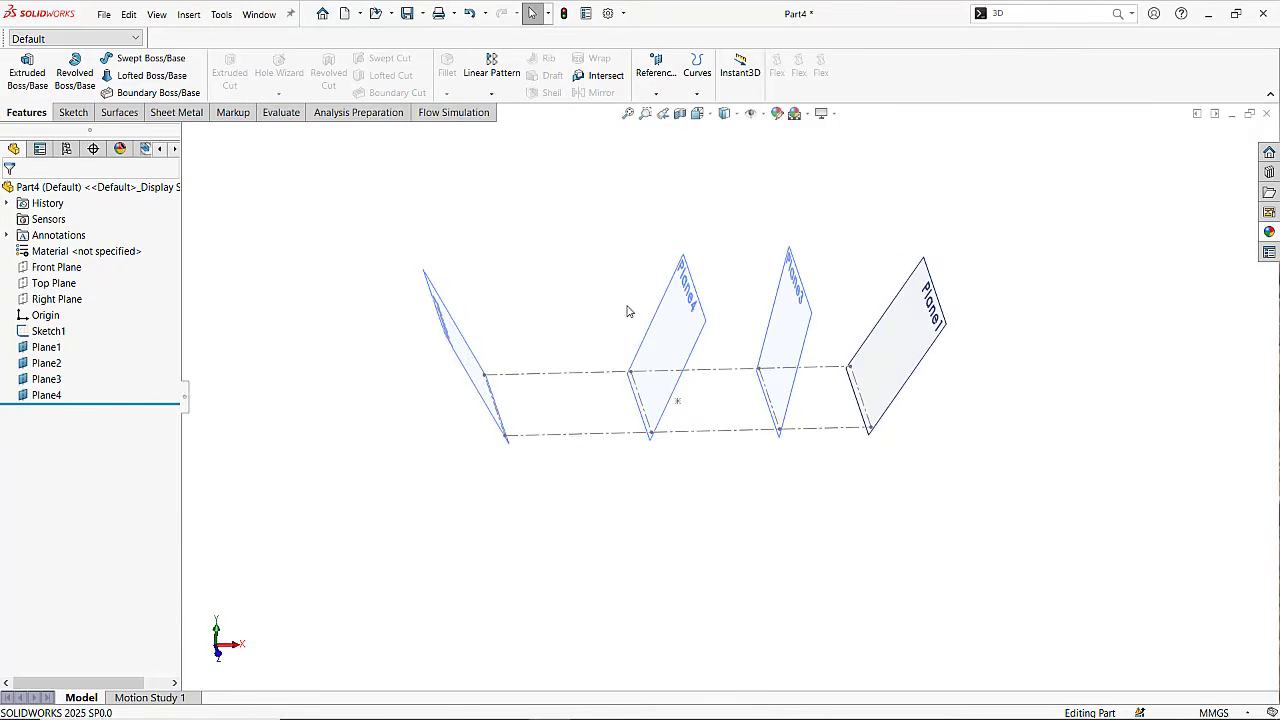
{"action": "left_click", "coordinate": [40, 268]}
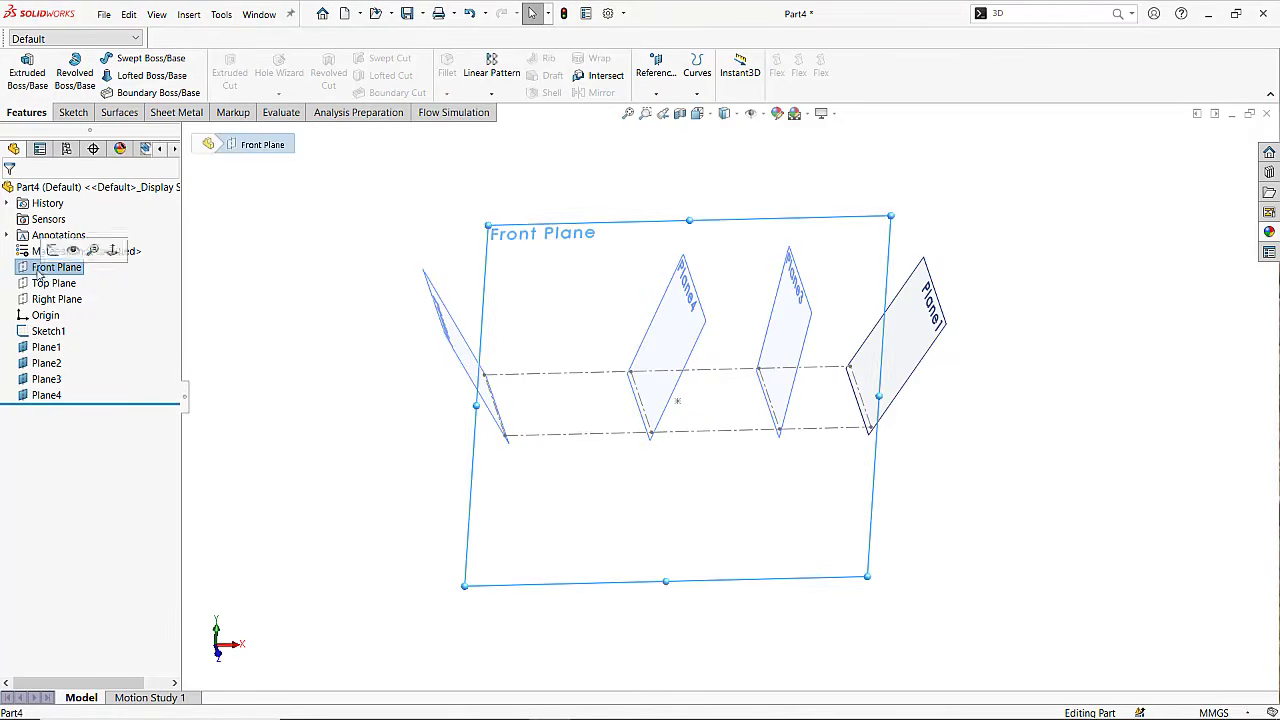
{"action": "middle_click_drag", "start_coordinate": [522, 395], "coordinate": [717, 371]}
{"action": "key", "text": "Escape"}
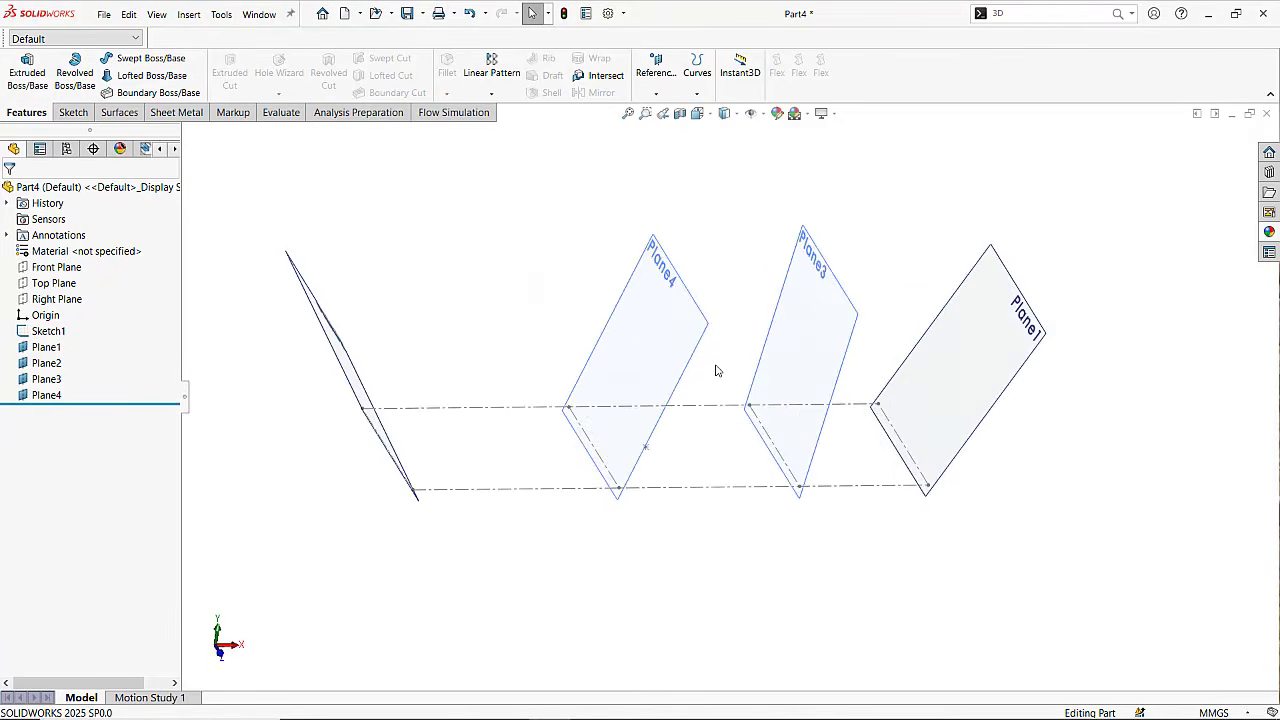
{"action": "key", "text": "ctrl+7"}
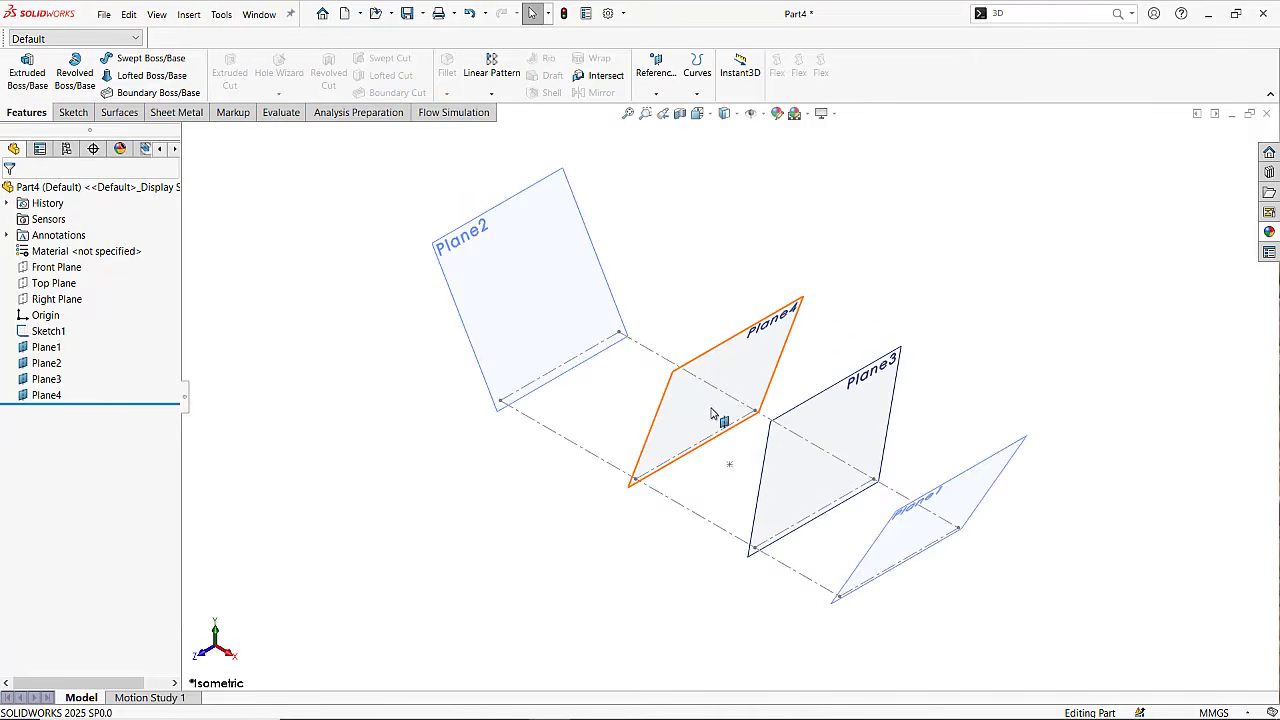
{"action": "middle_click_drag", "start_coordinate": [723, 420], "coordinate": [797, 374]}
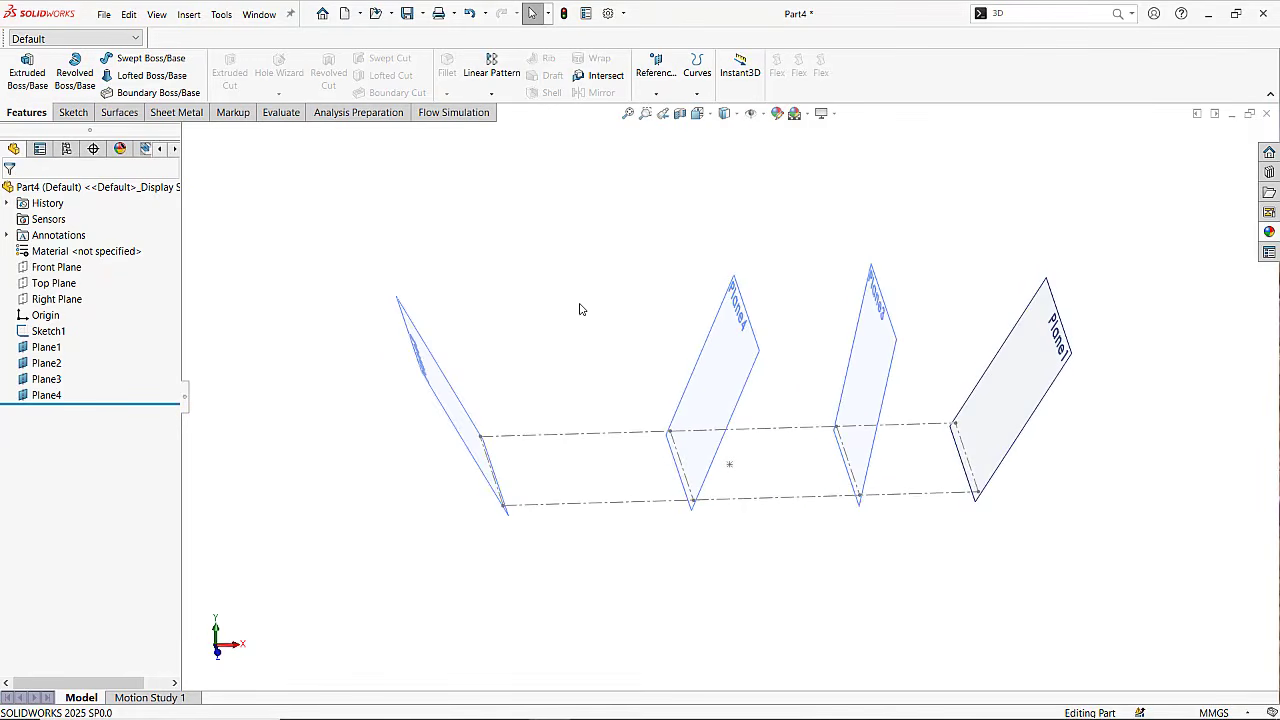
Start a 3D sketch and view it normal to the Top Plane.
{"action": "left_click", "coordinate": [73, 112]}
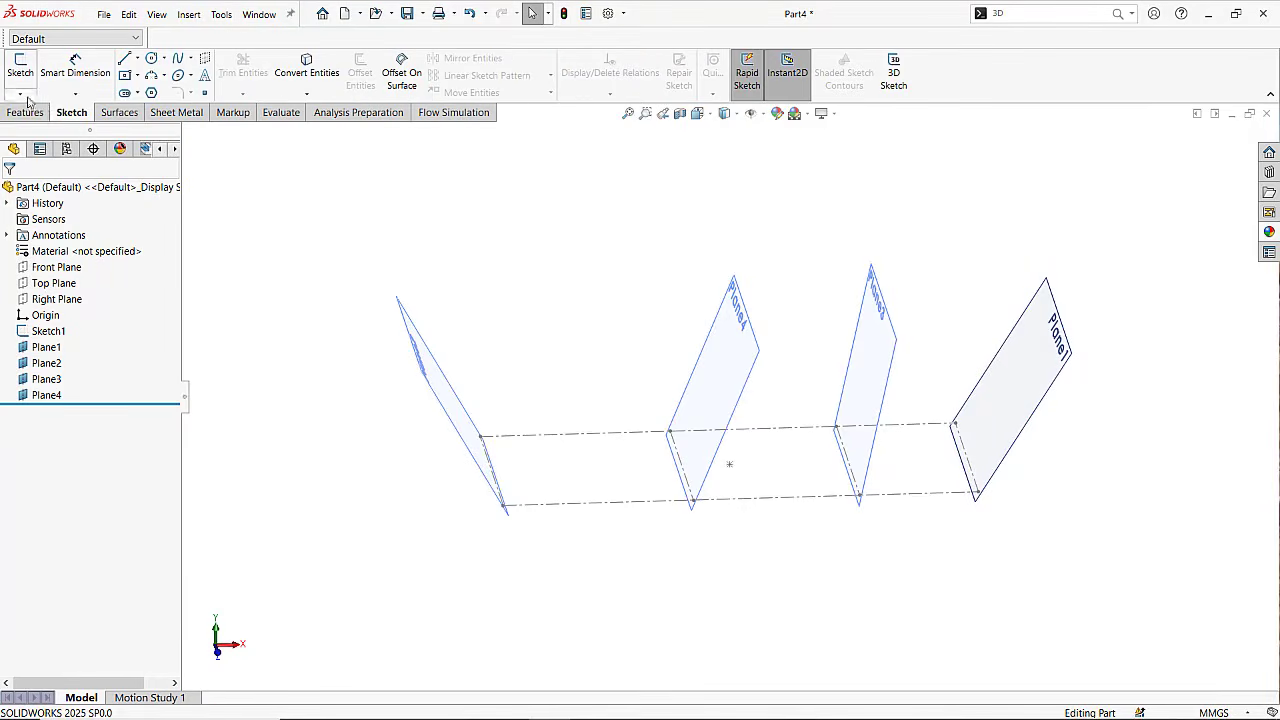
{"action": "left_click", "coordinate": [20, 93]}
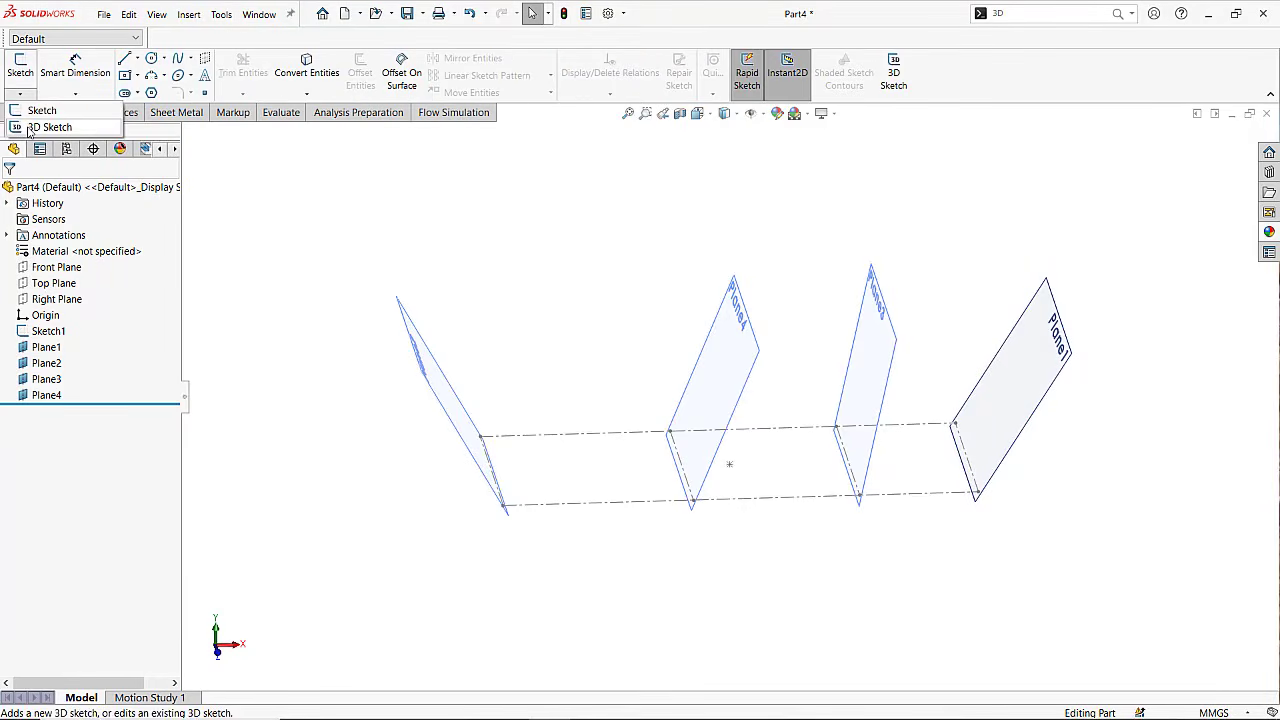
{"action": "left_click", "coordinate": [30, 127]}
{"action": "left_click", "coordinate": [58, 285]}
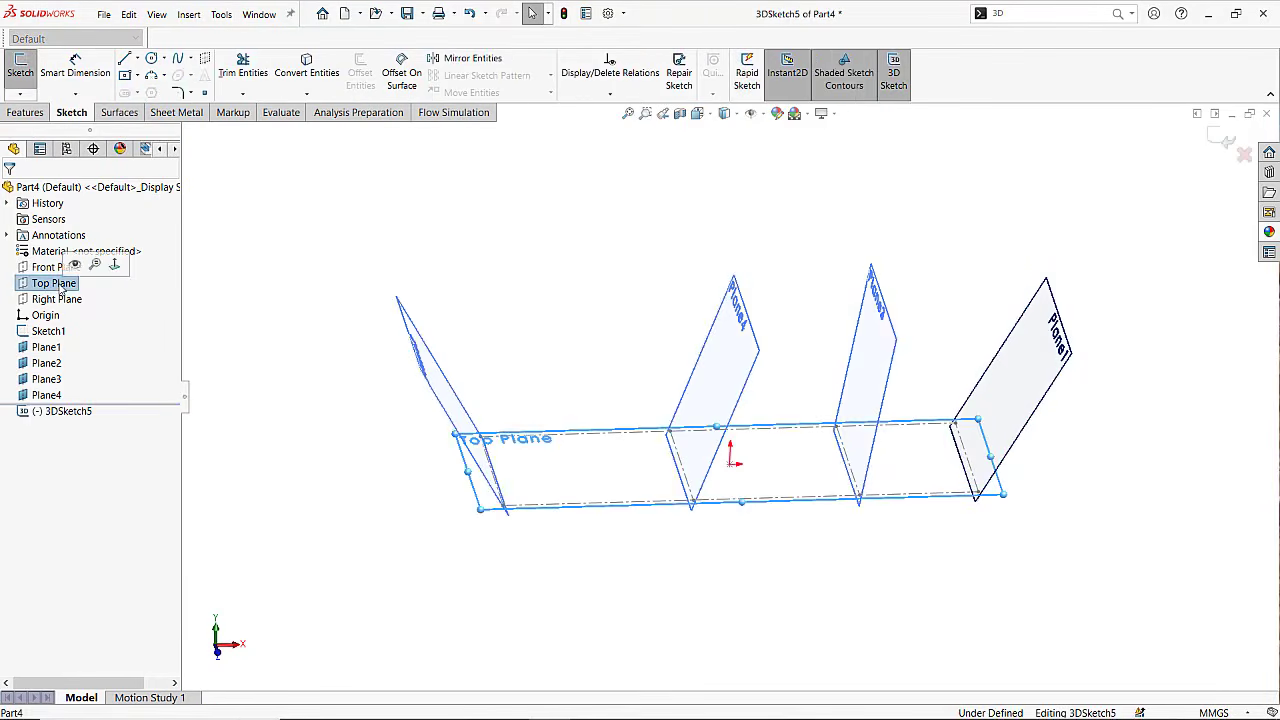
{"action": "key", "text": "ctrl+8"}
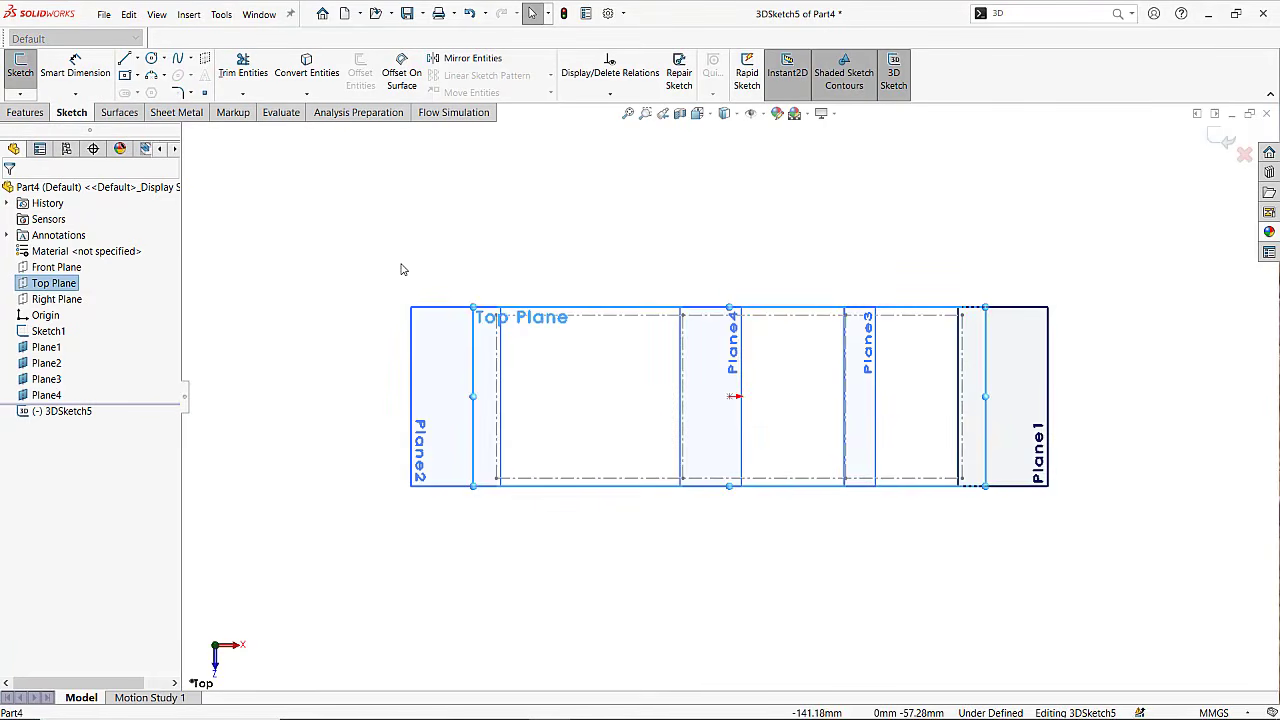
Sketch a line along X between the layout's two end cross lines, just inside the long side on the -Z side.
{"action": "left_click", "coordinate": [137, 60]}
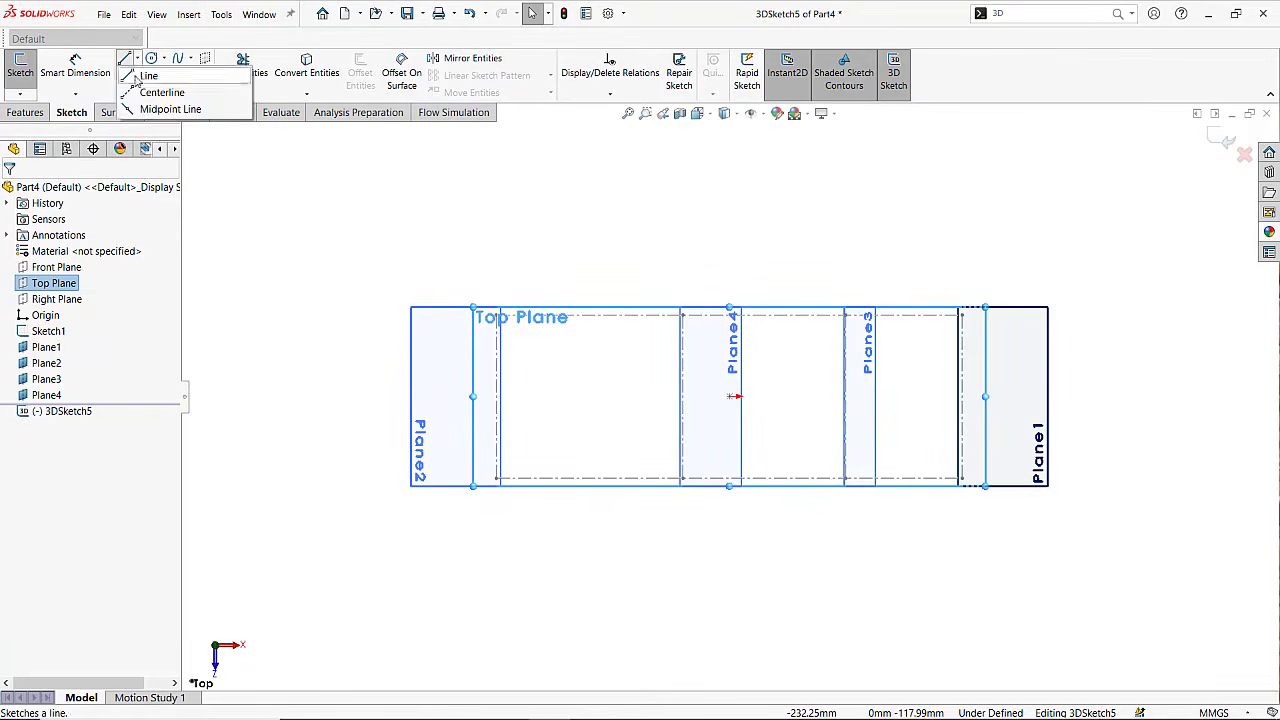
{"action": "left_click", "coordinate": [148, 76]}
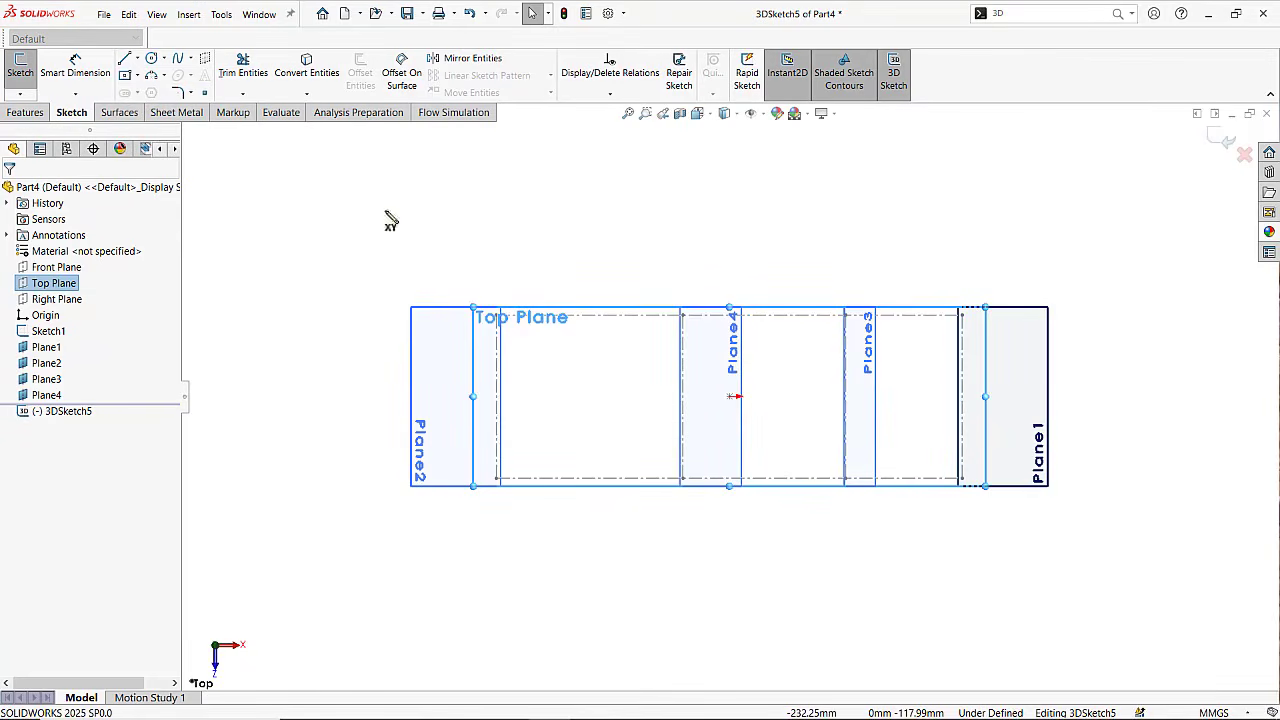
{"action": "left_click", "coordinate": [964, 335]}
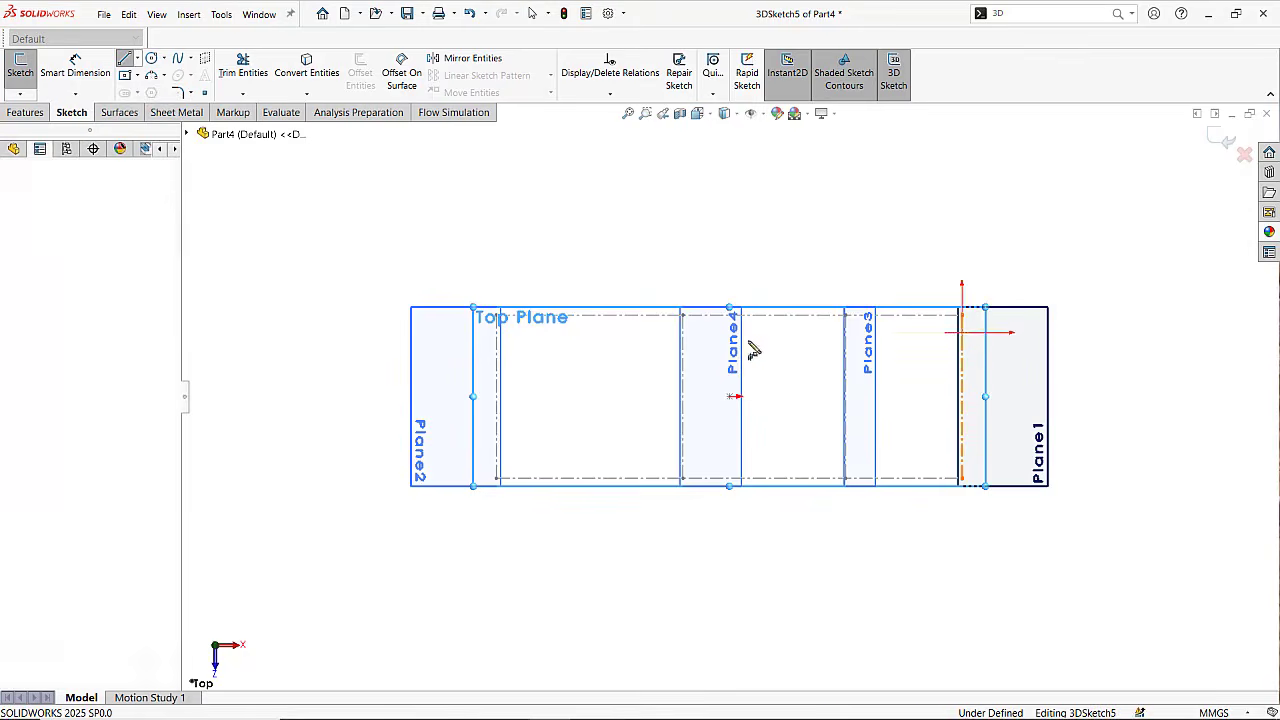
{"action": "left_click", "coordinate": [497, 334]}
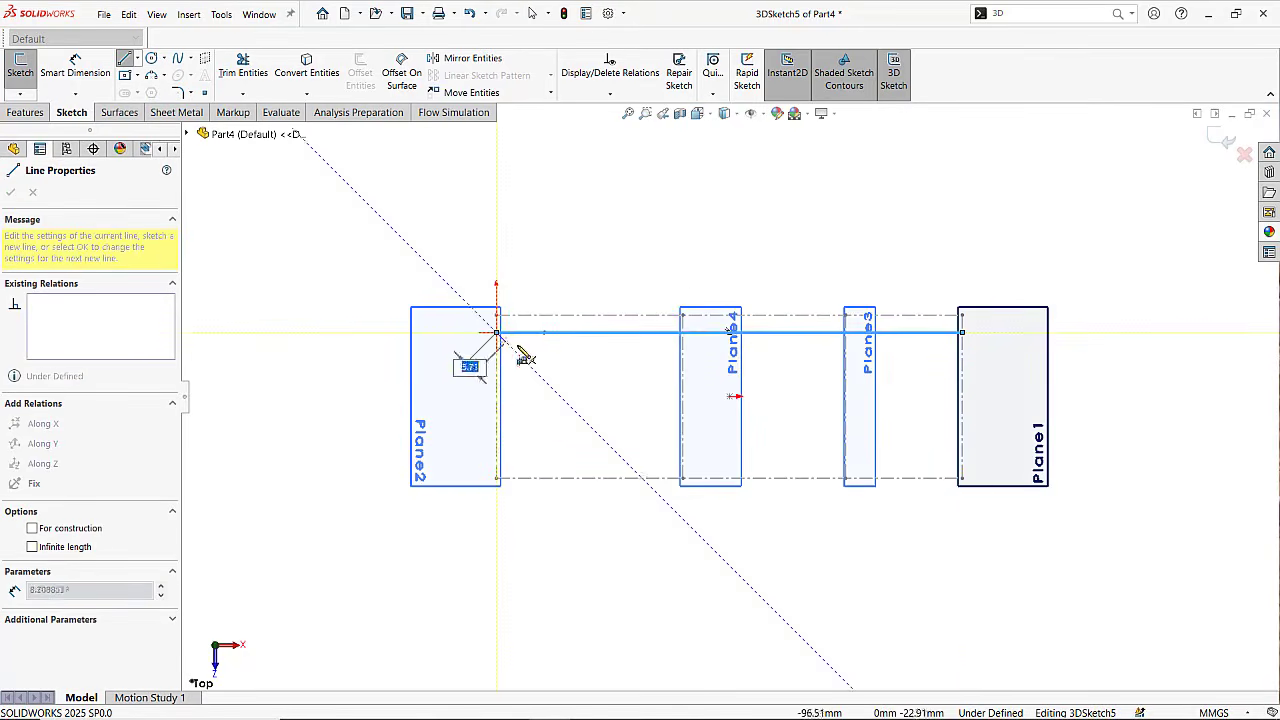
{"action": "key", "text": "Escape"}
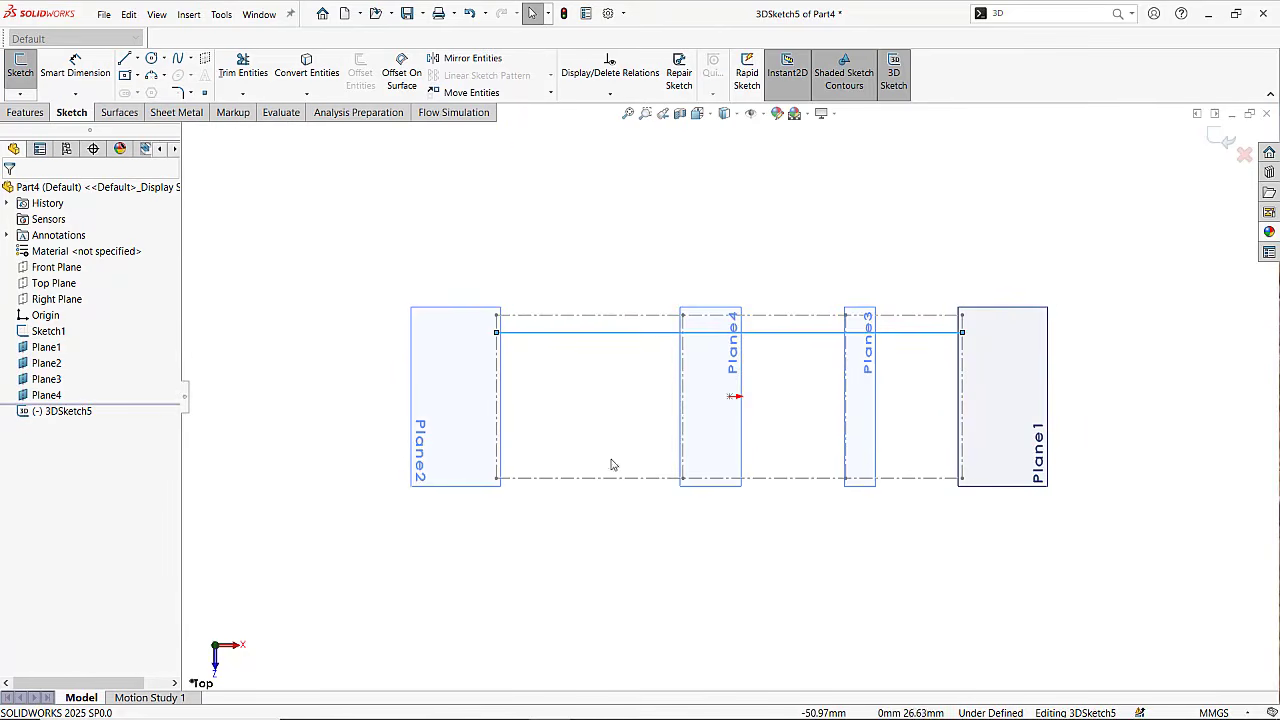
{"action": "middle_click_drag", "start_coordinate": [597, 417], "coordinate": [606, 341]}
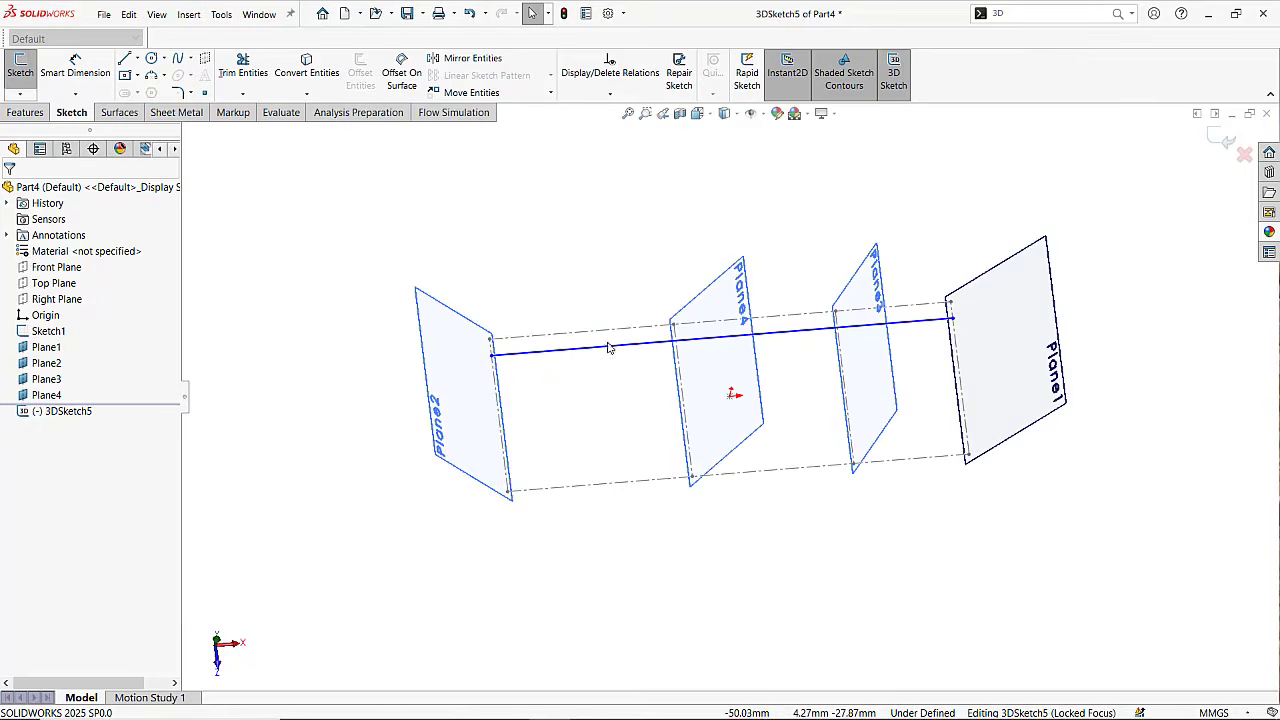
{"action": "key", "text": "ctrl+5"}
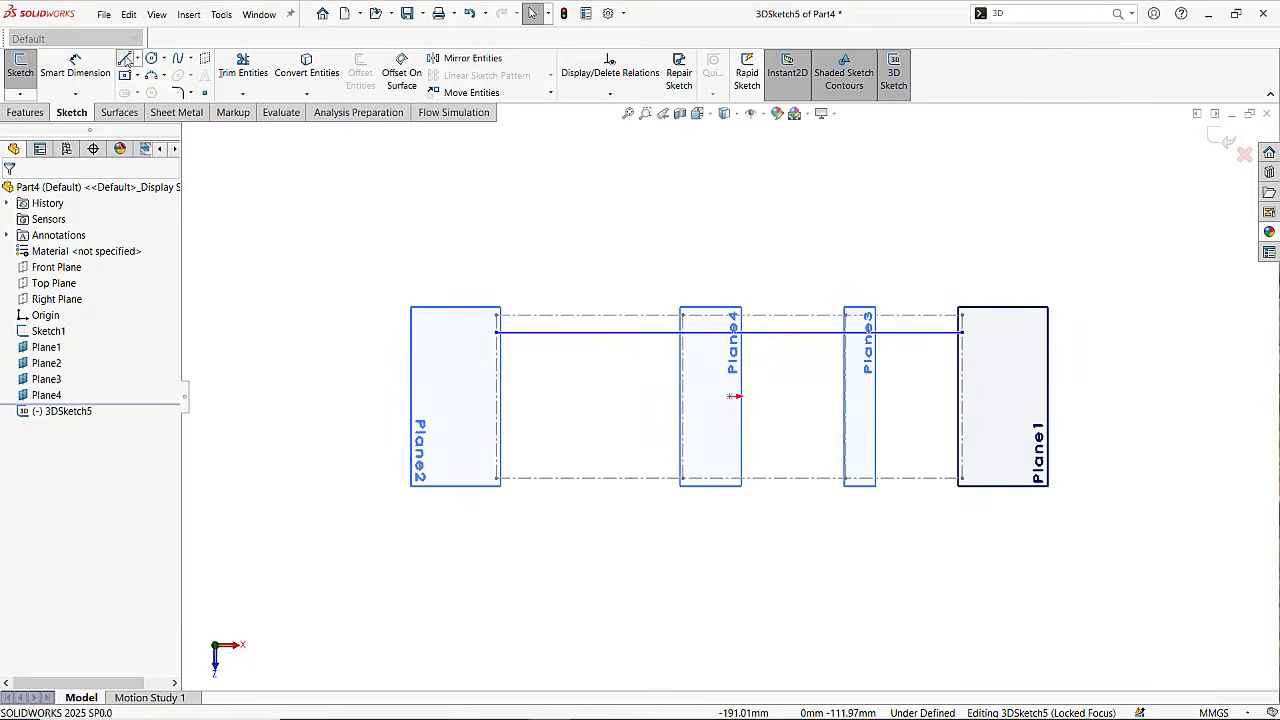
Sketch a second 200 mm line along X between the end cross lines, just inside the long side on the +Z side.
{"action": "left_click", "coordinate": [126, 60]}
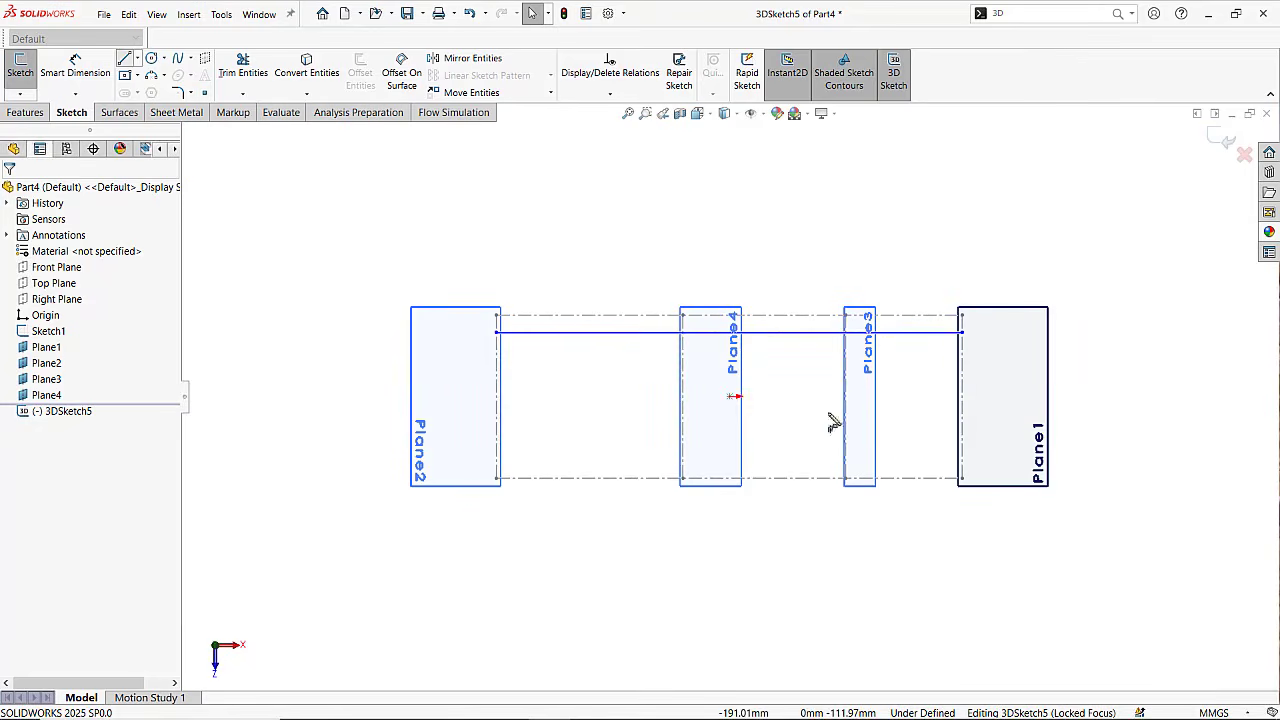
{"action": "left_click", "coordinate": [963, 456]}
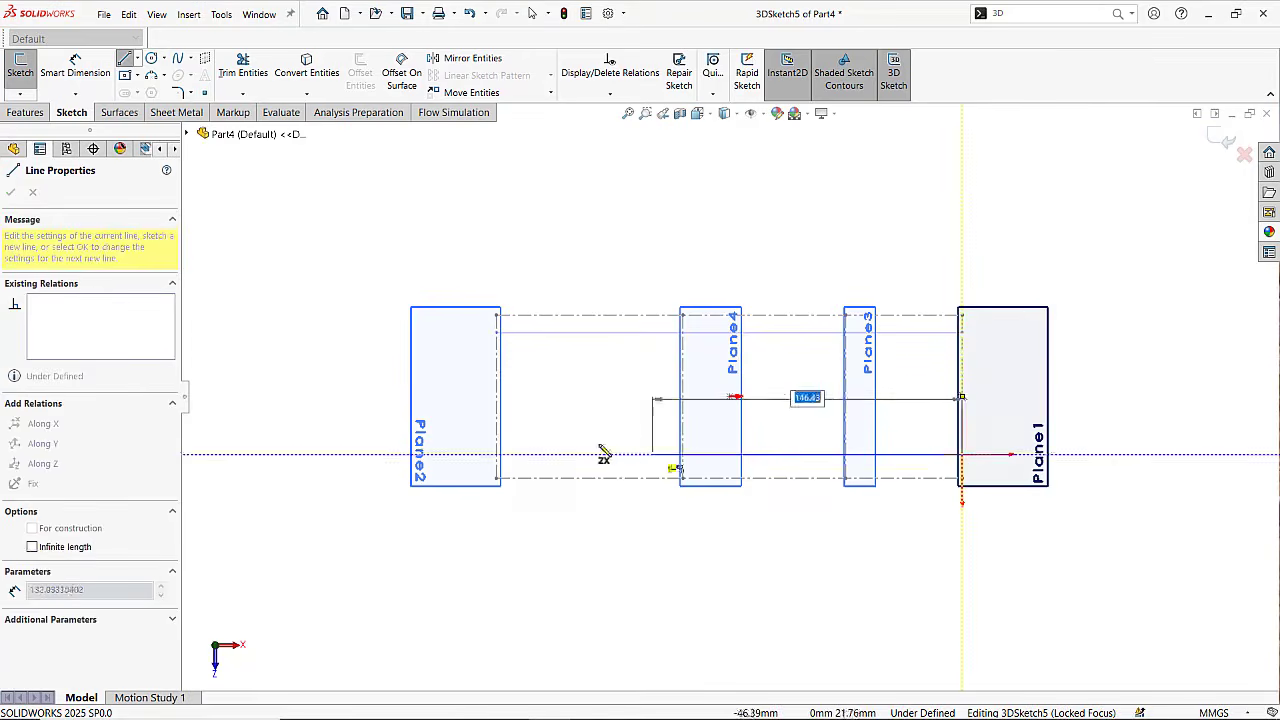
{"action": "left_click", "coordinate": [497, 456]}
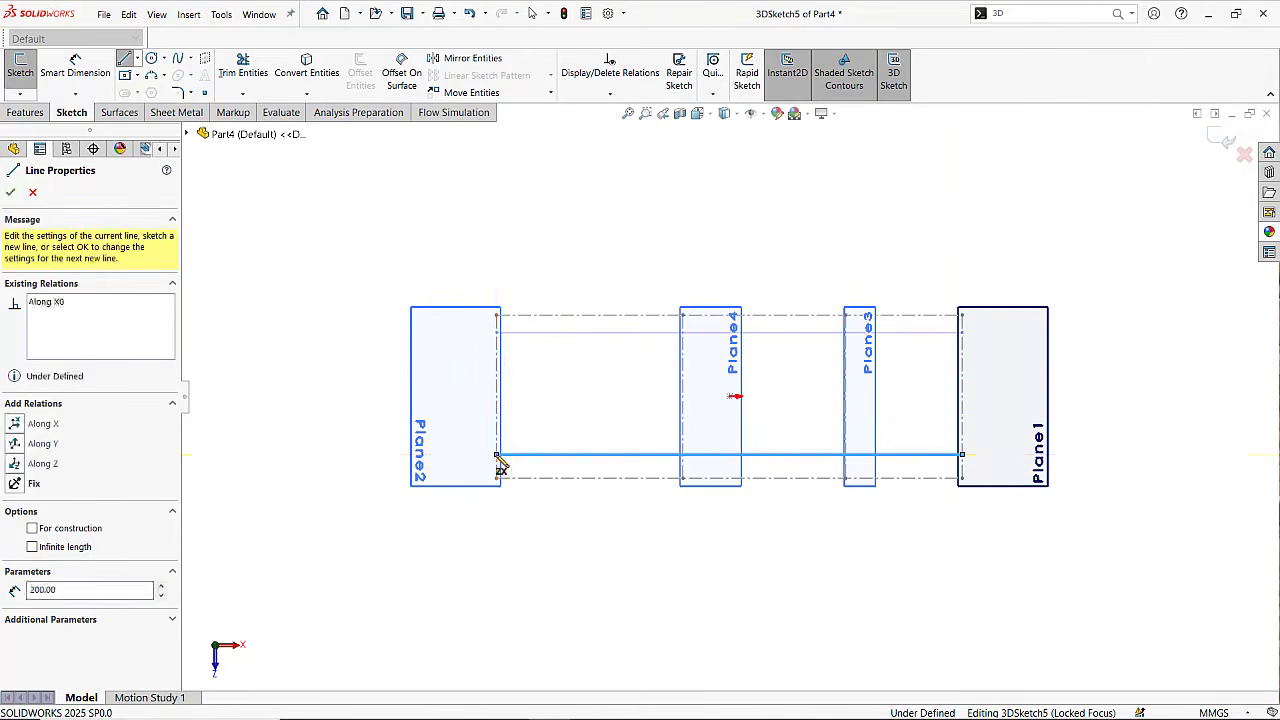
{"action": "key", "text": "Escape"}
Make the two long lines' endpoints at the -X end symmetric about the Front Plane and test the relation by moving one endpoint.
{"action": "middle_click_drag", "start_coordinate": [553, 520], "coordinate": [549, 411]}
{"action": "left_click", "coordinate": [573, 517]}
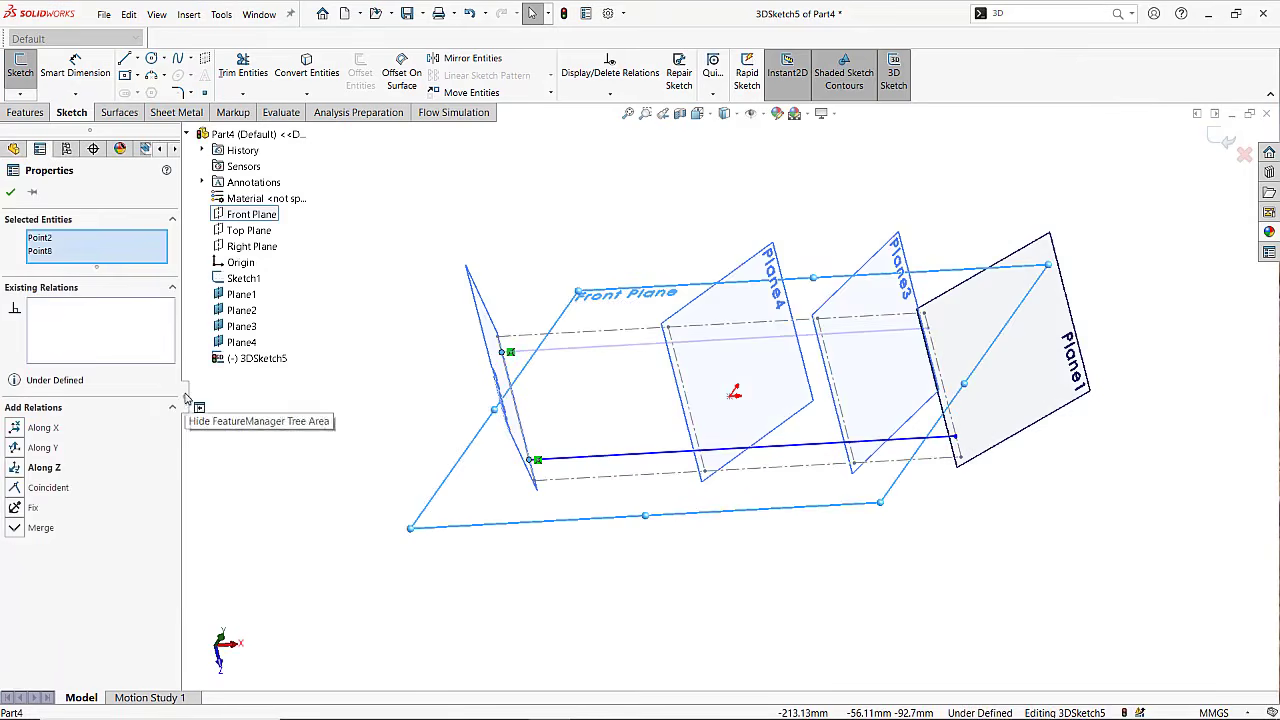
{"action": "left_click", "coordinate": [309, 272]}
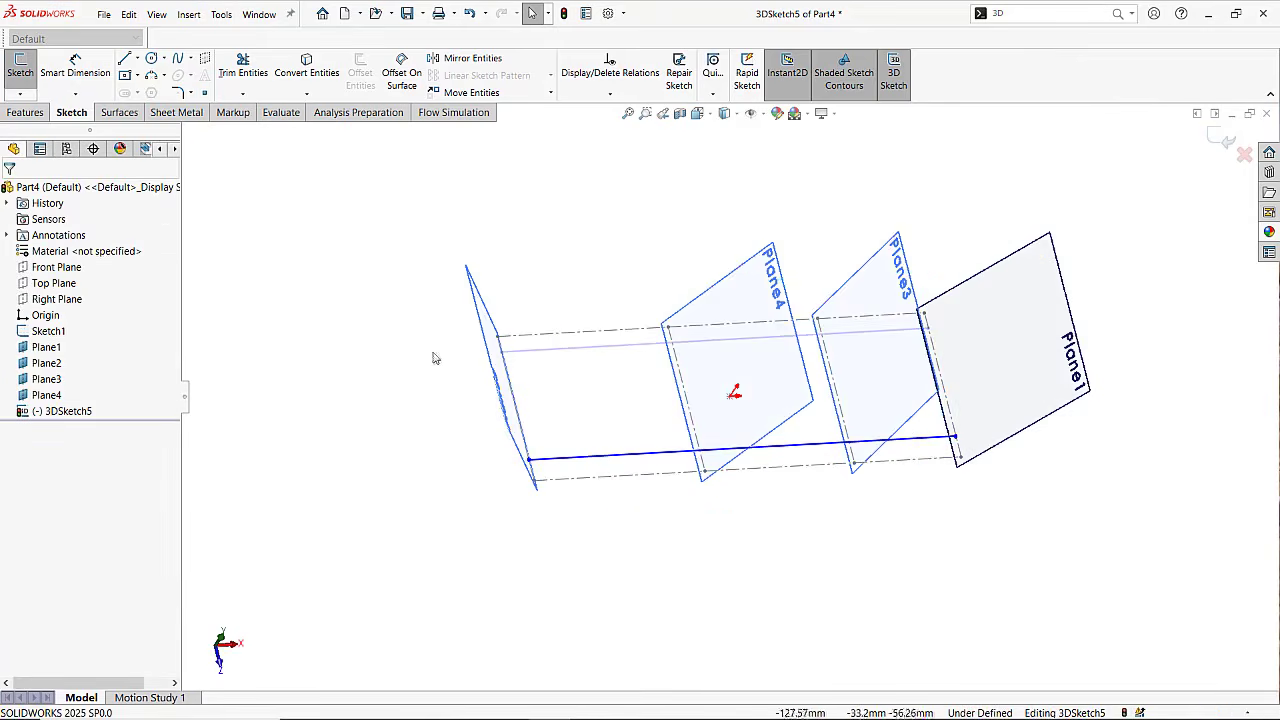
{"action": "left_click", "coordinate": [56, 267]}
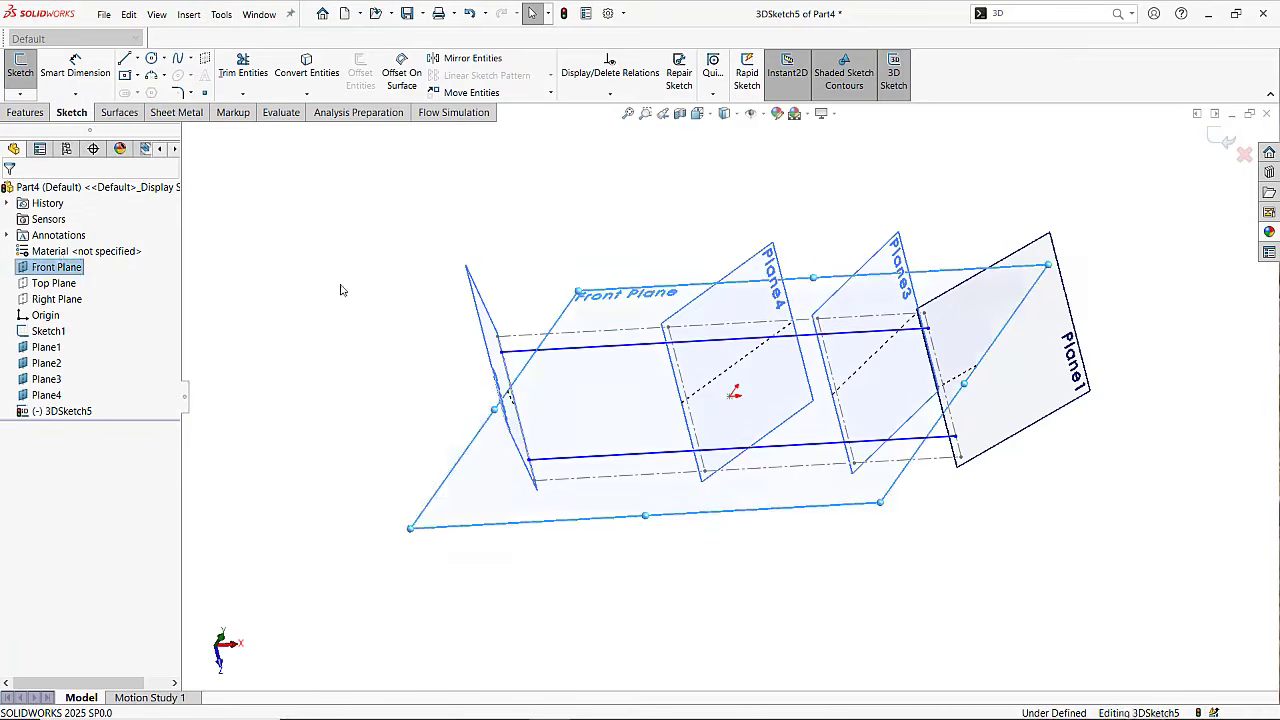
{"action": "left_click", "coordinate": [501, 352]}
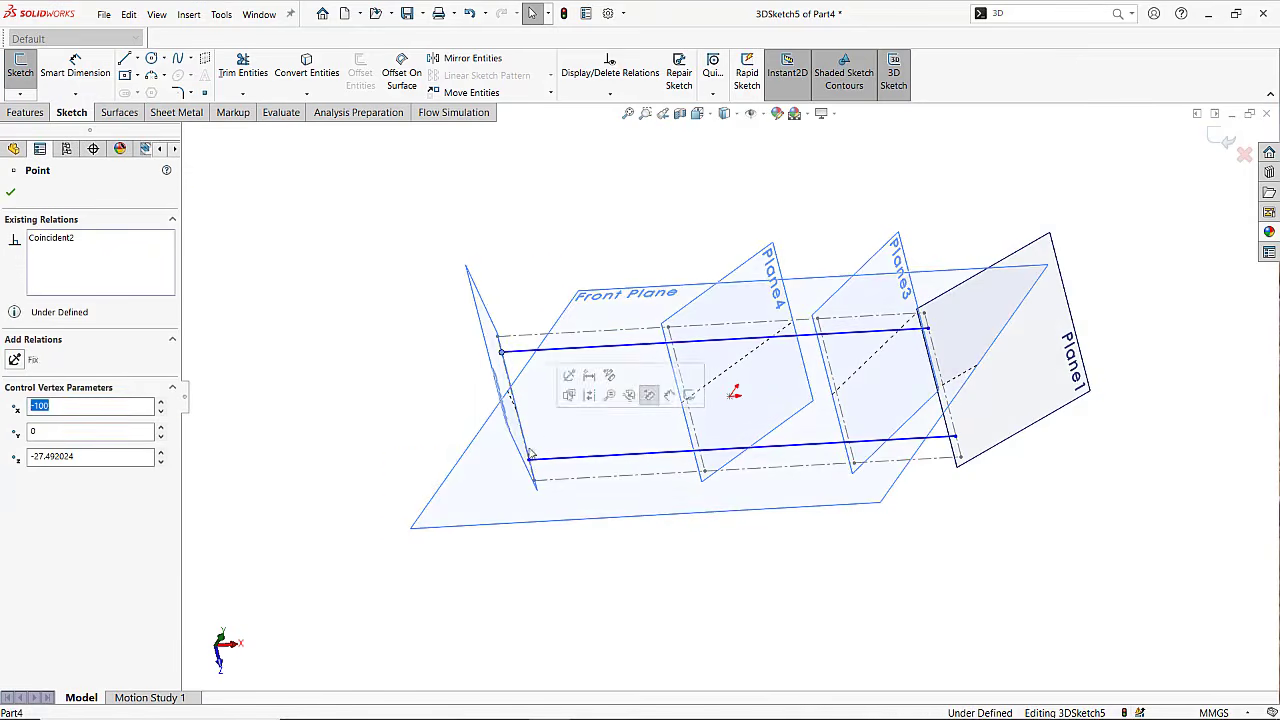
{"action": "left_click", "coordinate": [530, 458], "text": "ctrl"}
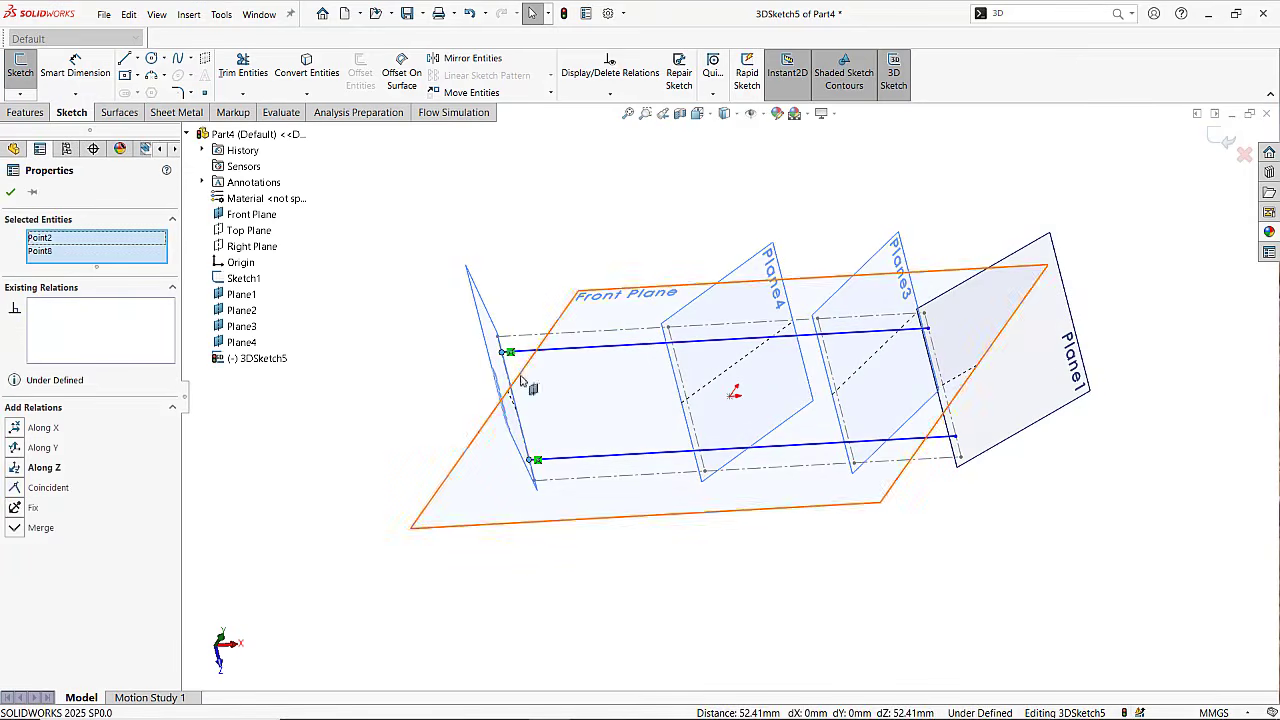
{"action": "left_click", "coordinate": [581, 299], "text": "ctrl"}
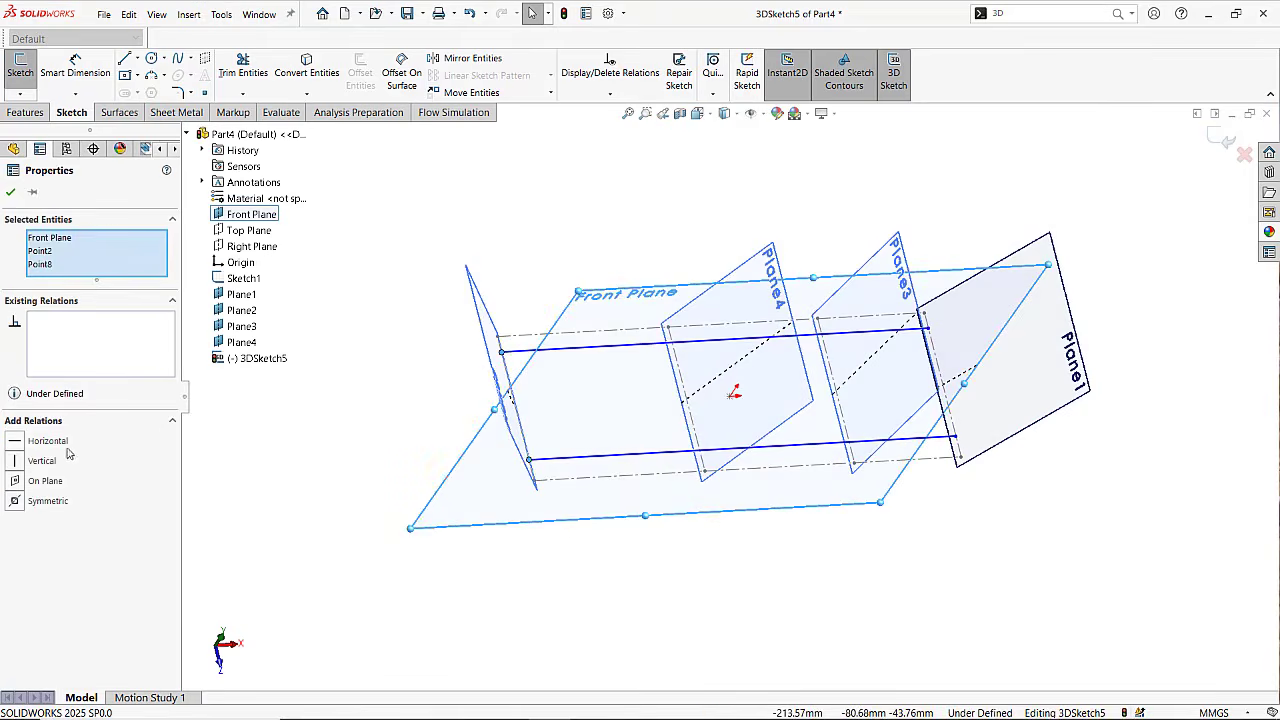
{"action": "left_click", "coordinate": [40, 501]}
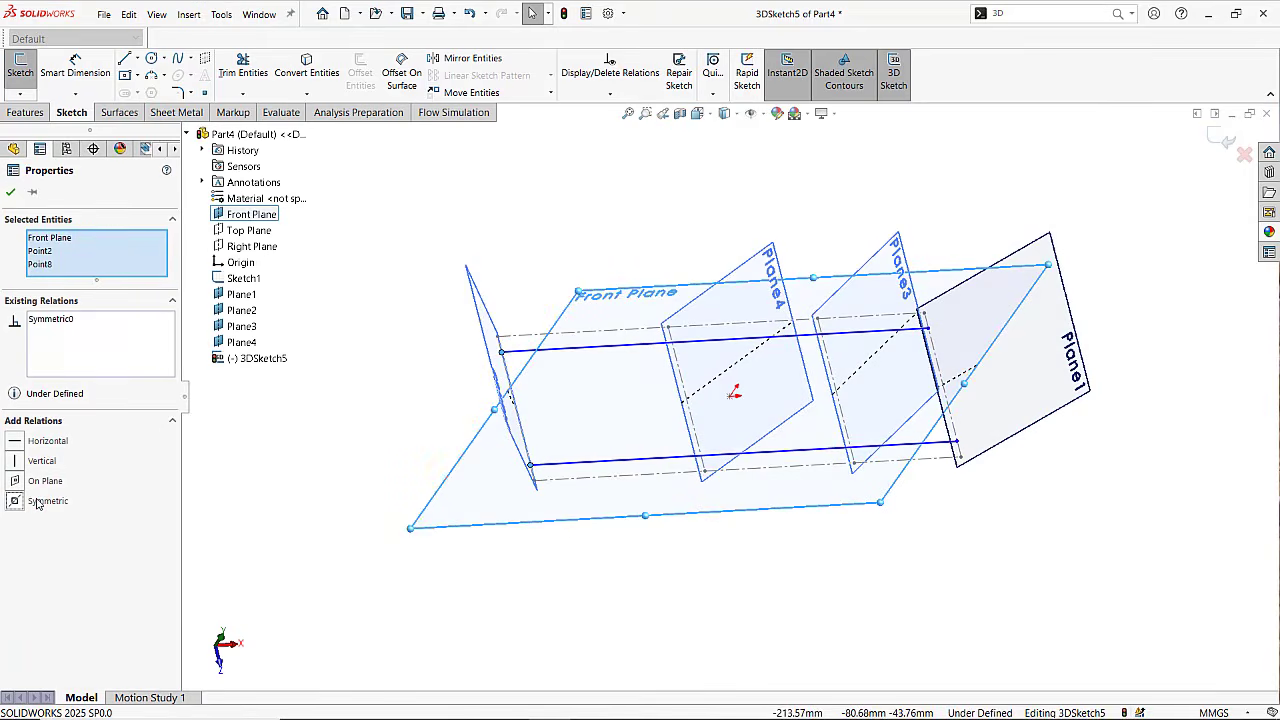
{"action": "left_click", "coordinate": [15, 195]}
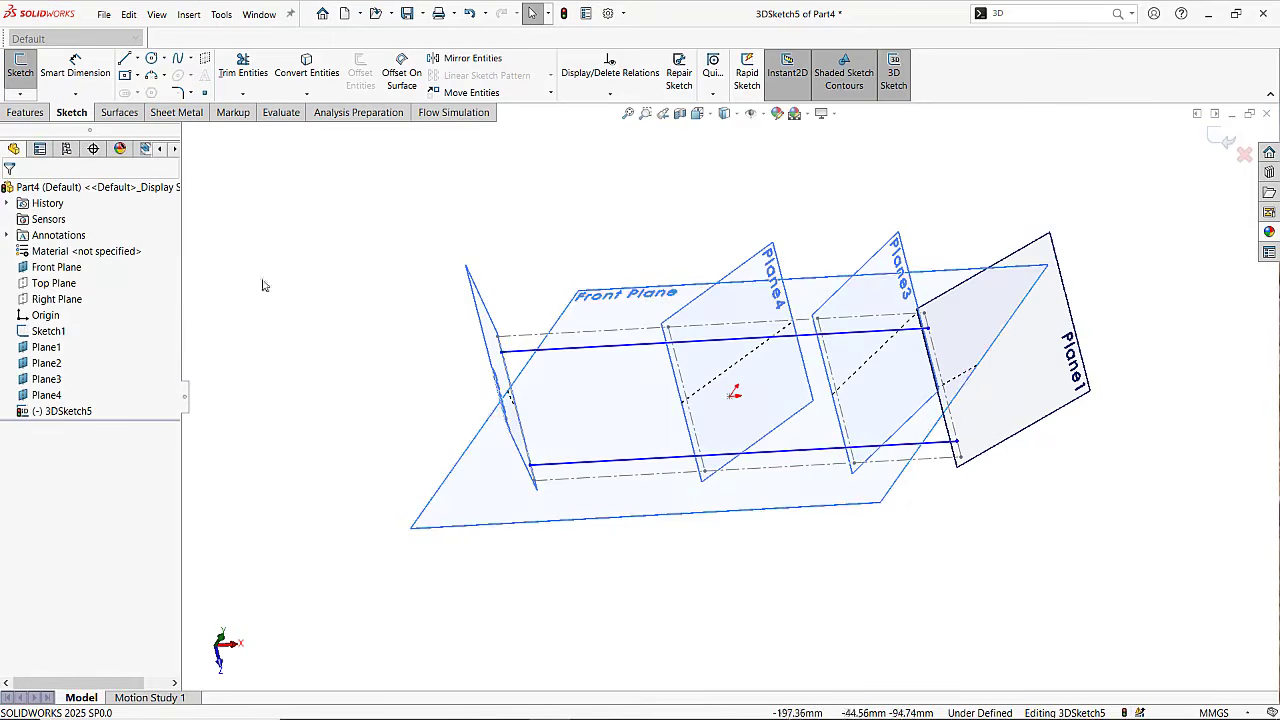
{"action": "mouse_move", "coordinate": [502, 354]}
{"action": "left_mouse_down"}
{"action": "mouse_move", "coordinate": [522, 382]}
{"action": "mouse_move", "coordinate": [522, 358]}
{"action": "mouse_move", "coordinate": [529, 423]}
{"action": "mouse_move", "coordinate": [503, 277]}
{"action": "mouse_move", "coordinate": [530, 418]}
{"action": "mouse_move", "coordinate": [517, 362]}
{"action": "left_mouse_up"}
{"action": "left_click", "coordinate": [420, 405]}
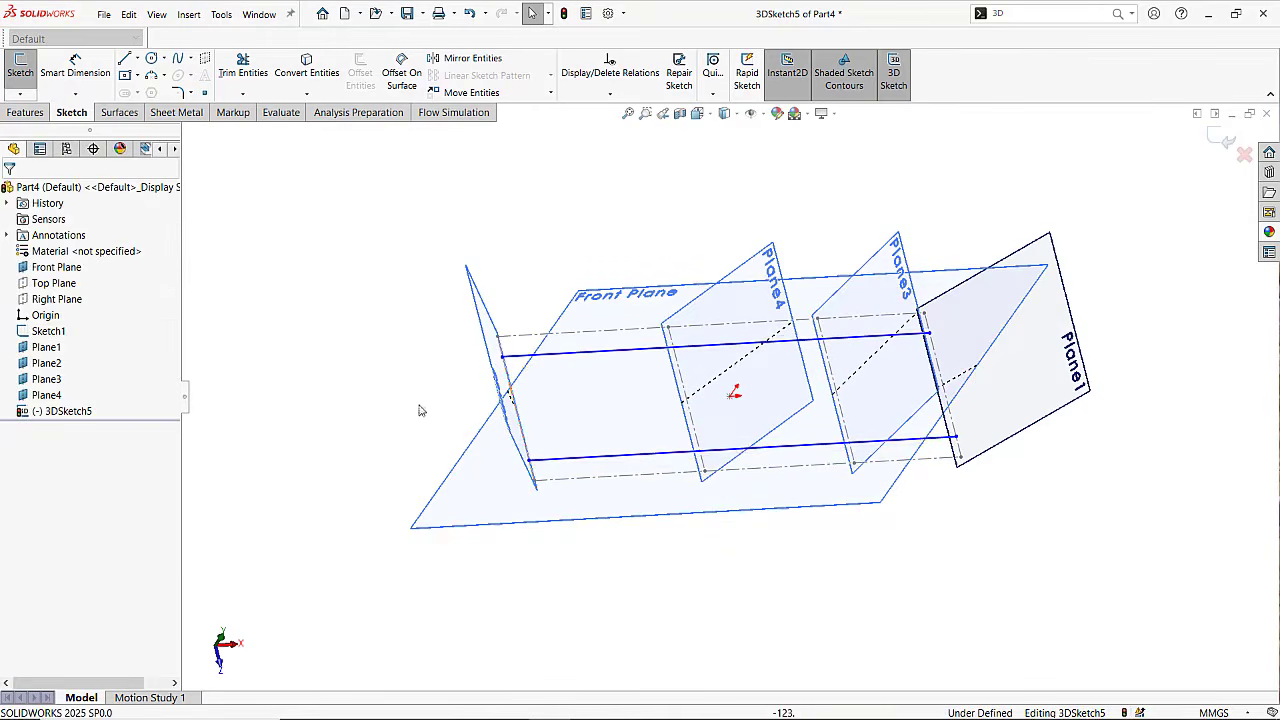
Dimension the -Z long line to the layout's adjacent long construction line at 5 mm.
{"action": "mouse_move", "coordinate": [920, 506]}
{"action": "middle_mouse_down"}
{"action": "mouse_move", "coordinate": [909, 446]}
{"action": "mouse_move", "coordinate": [878, 430]}
{"action": "mouse_move", "coordinate": [877, 480]}
{"action": "middle_mouse_up"}
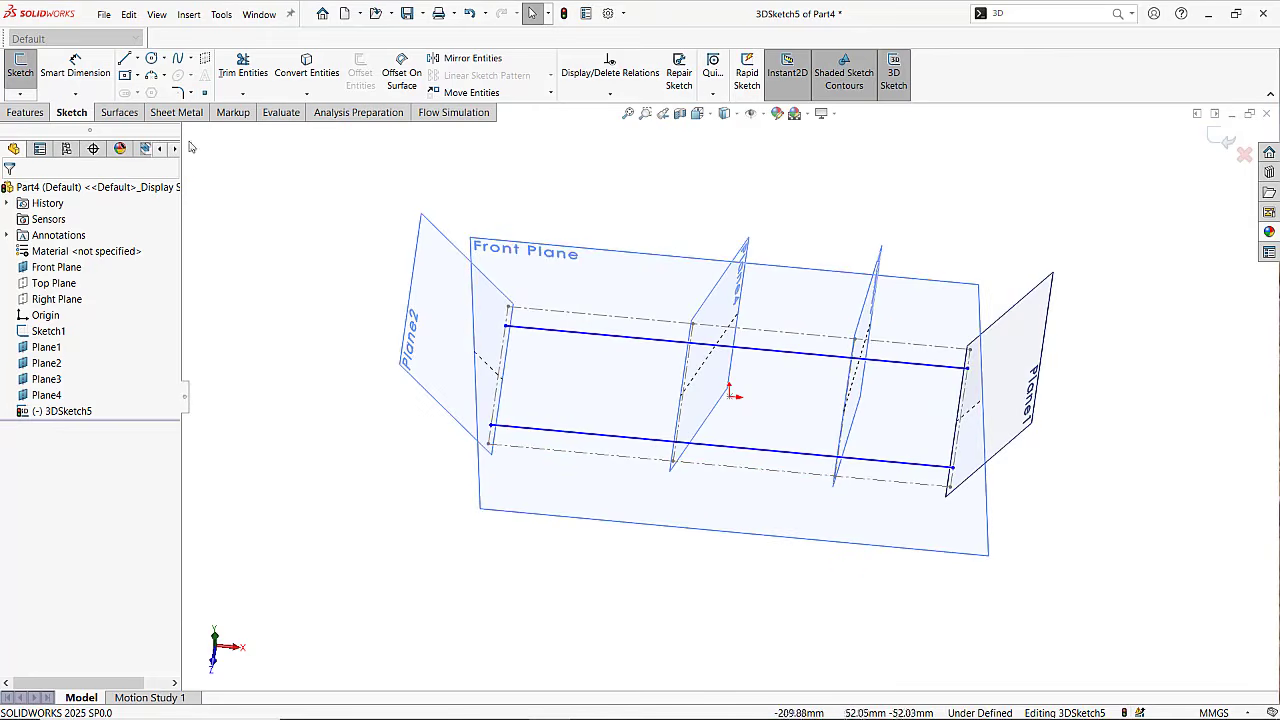
{"action": "left_click", "coordinate": [78, 78]}
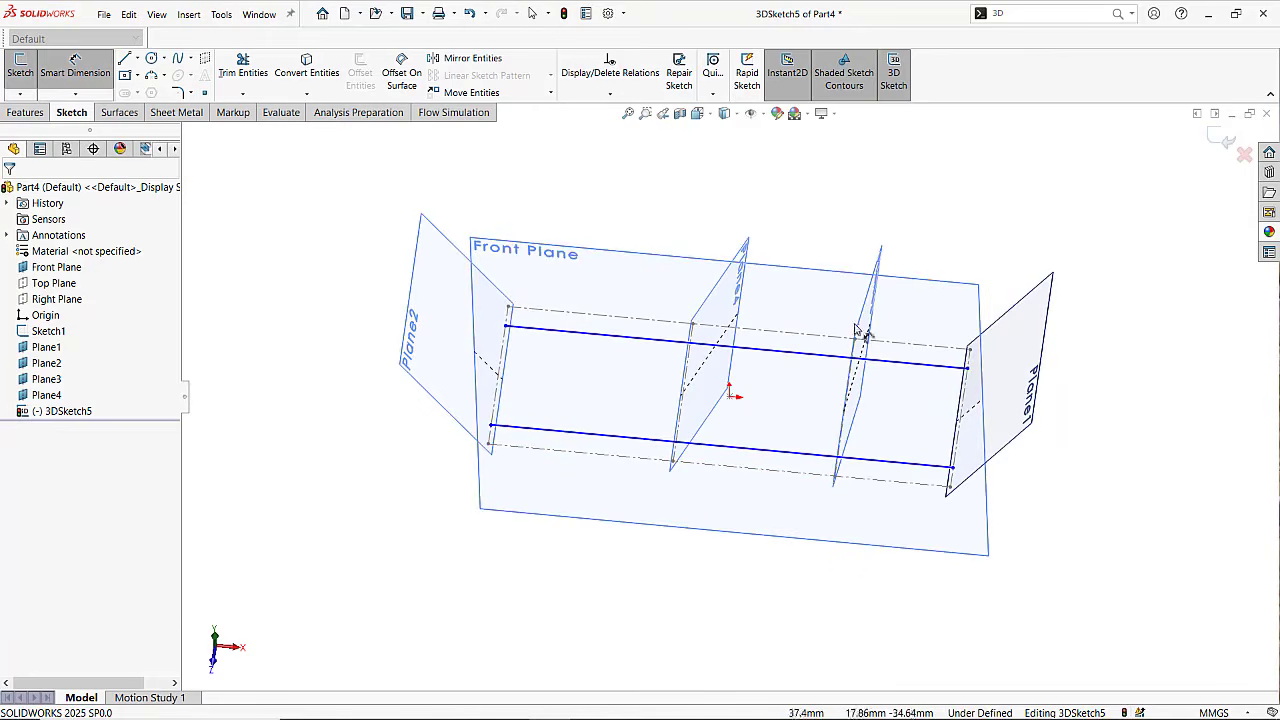
{"action": "left_click", "coordinate": [917, 351]}
{"action": "left_click", "coordinate": [917, 349]}
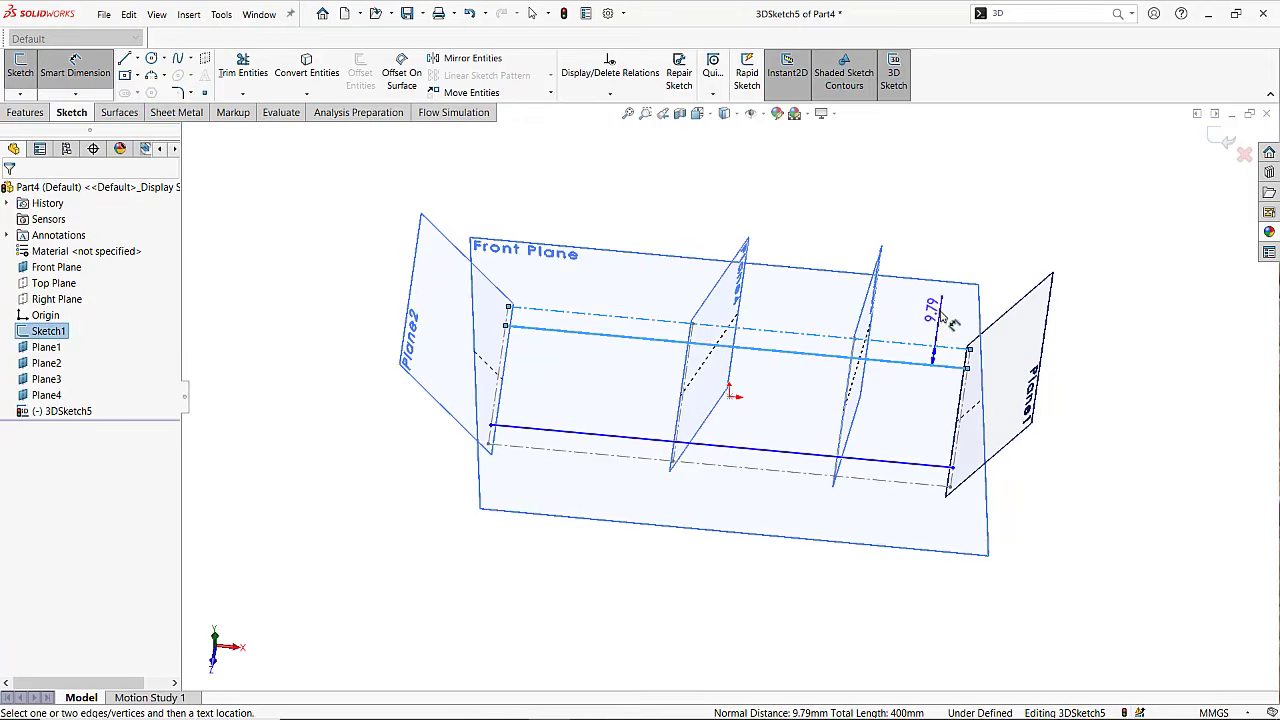
{"action": "left_click", "coordinate": [972, 302]}
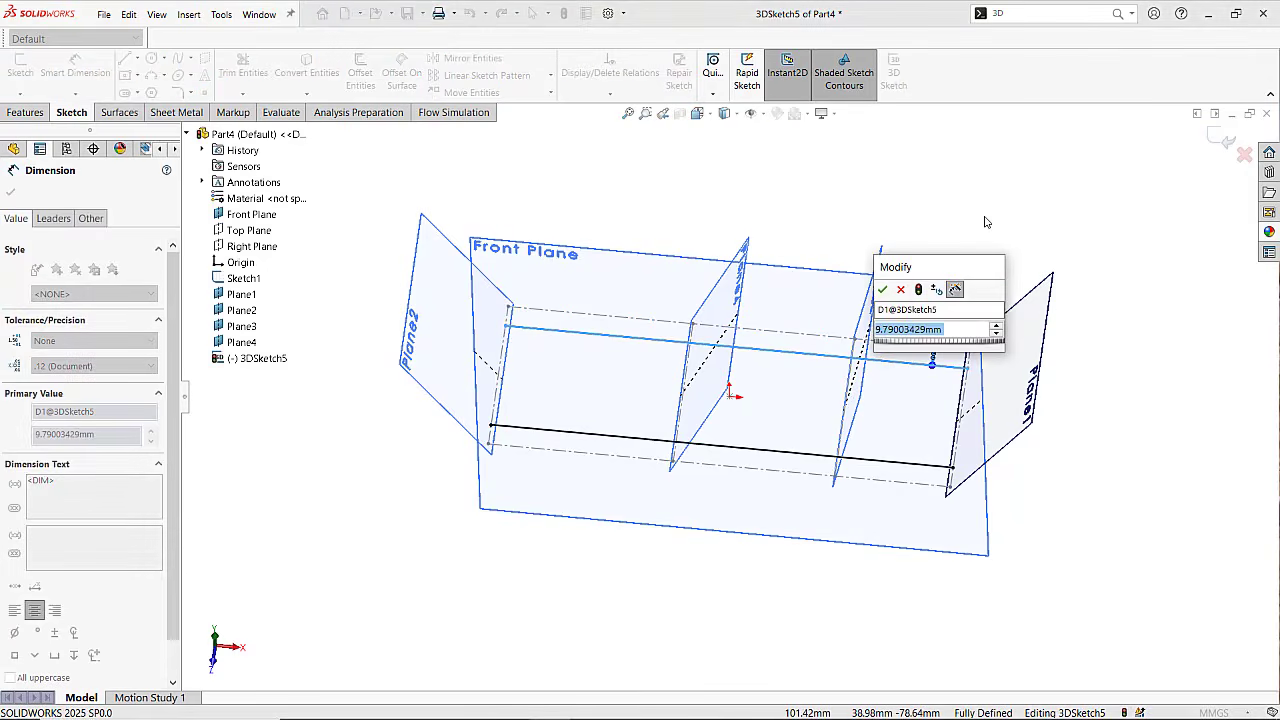
{"action": "key", "text": "Return"}
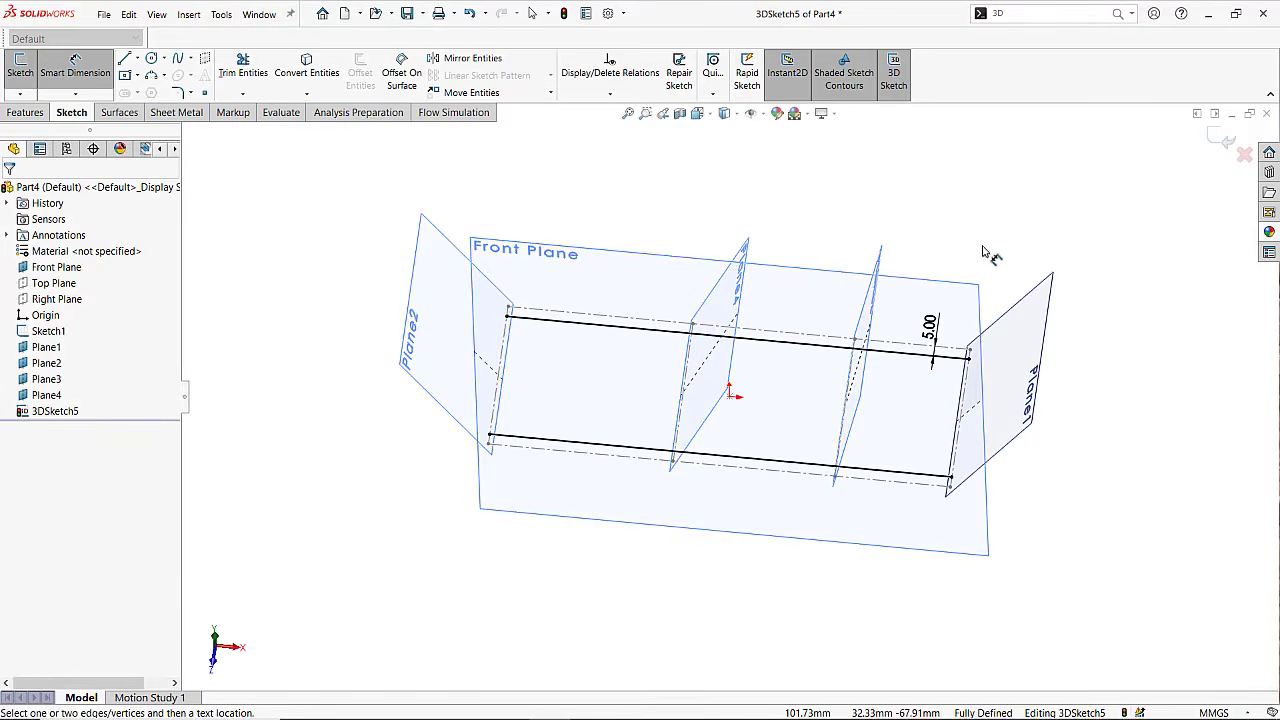
Sketch a 70 mm line along X between the two inner cross lines, just inside the long line on the -Z side.
{"action": "key", "text": "ctrl+8"}
{"action": "scroll", "coordinate": [868, 332], "scroll_direction": "up", "scroll_amount": 1}
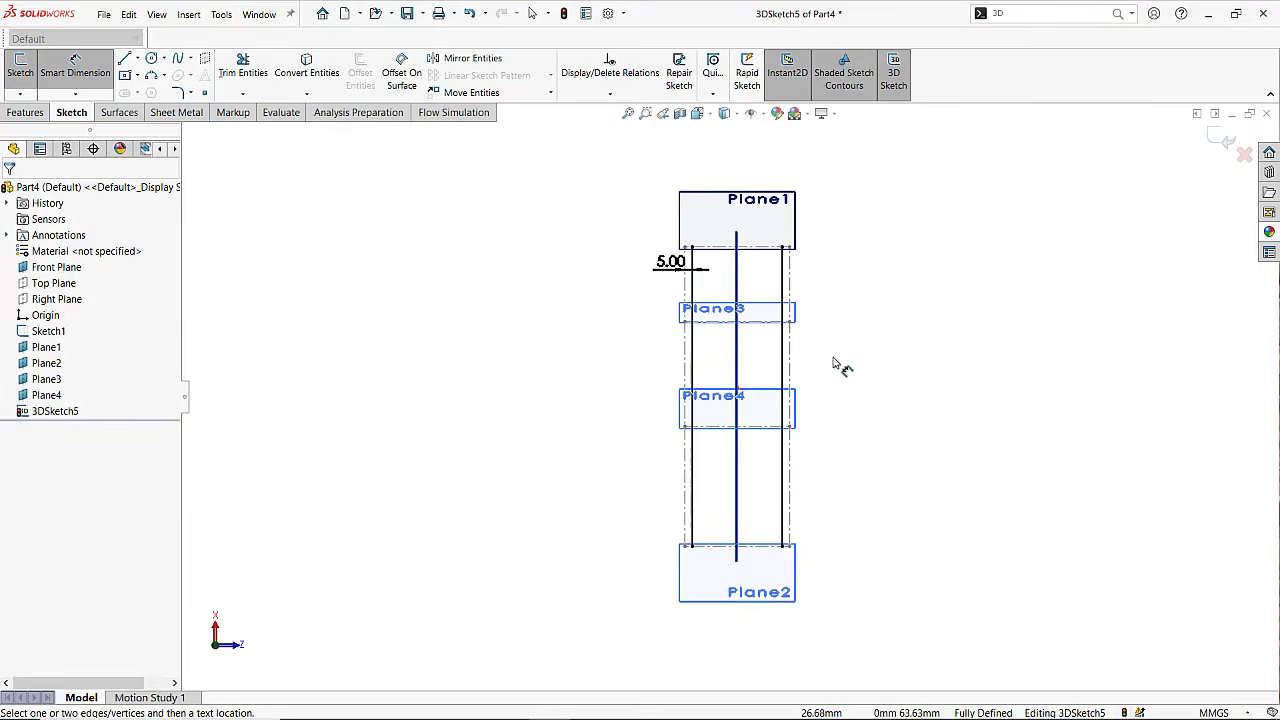
{"action": "scroll", "coordinate": [822, 354], "scroll_direction": "down", "scroll_amount": 1}
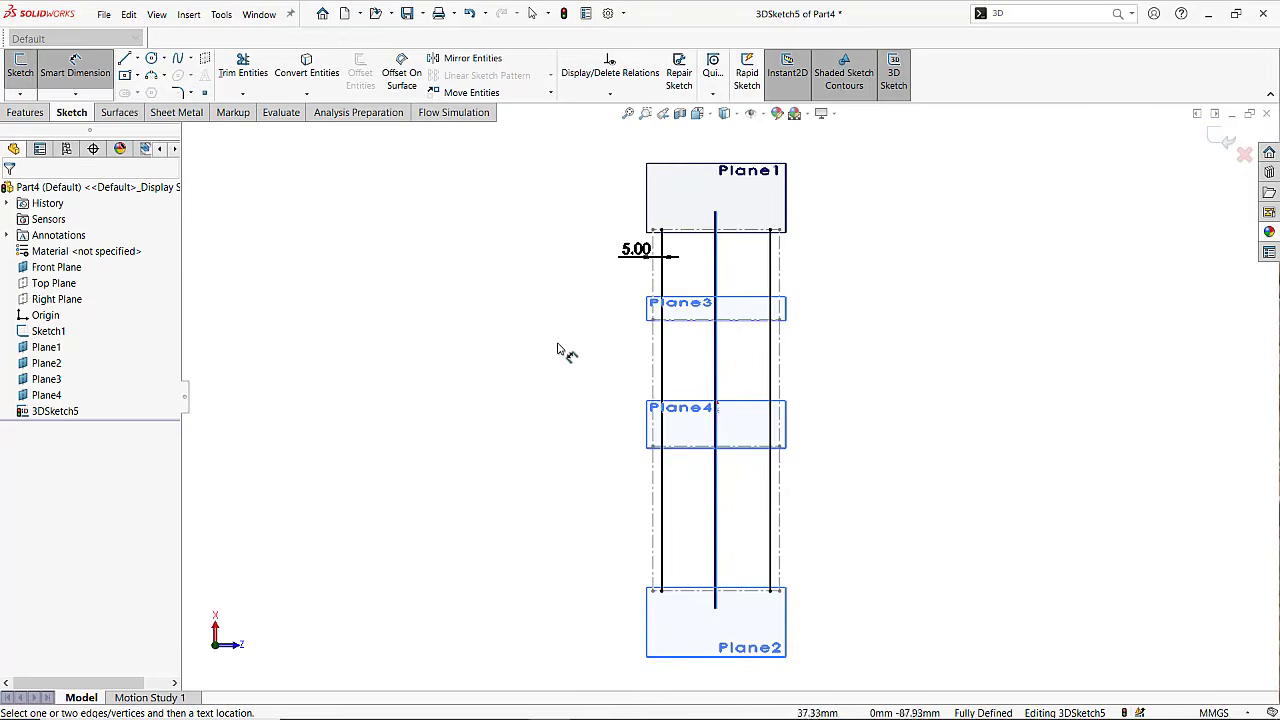
{"action": "key", "text": "Escape"}
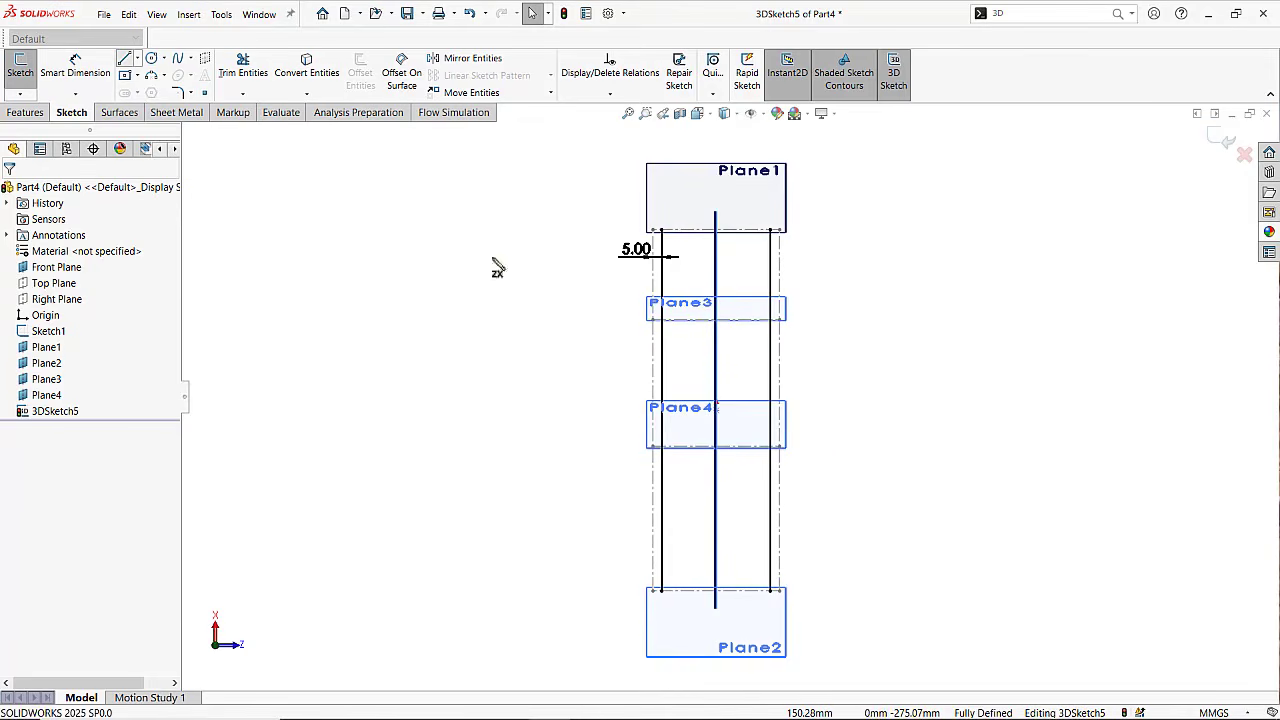
{"action": "key", "text": "l"}
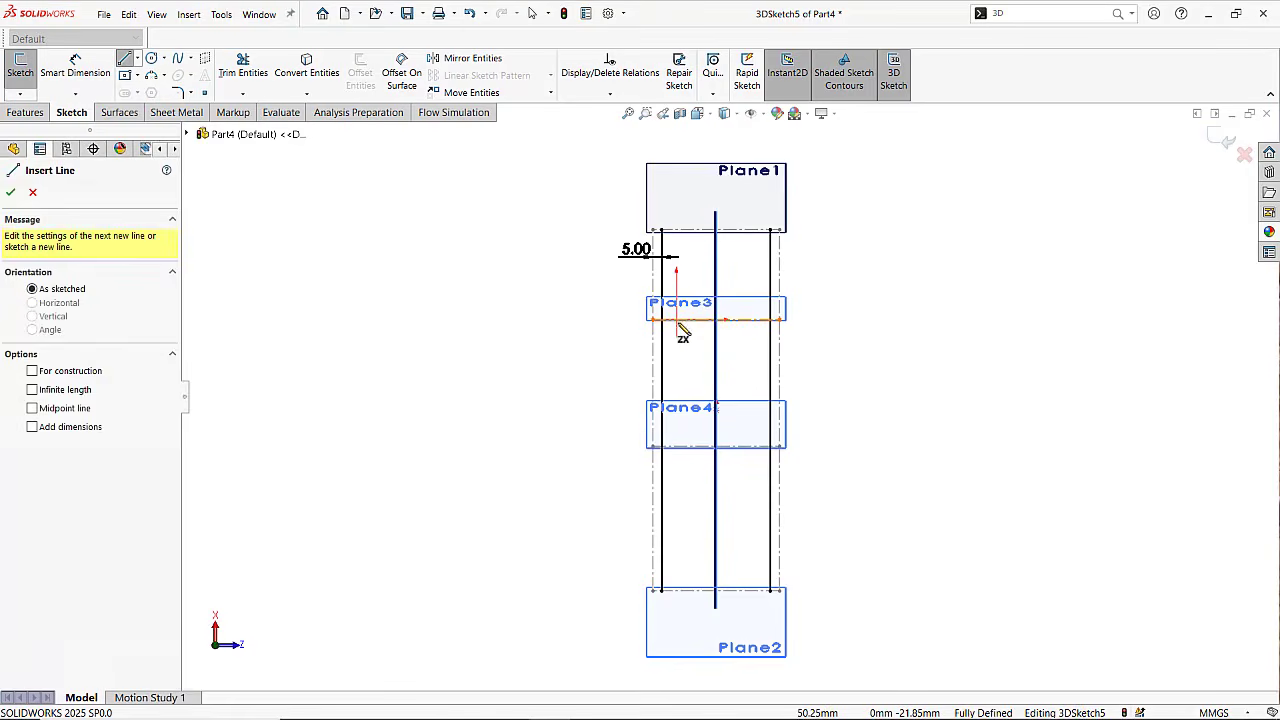
{"action": "left_click", "coordinate": [678, 321]}
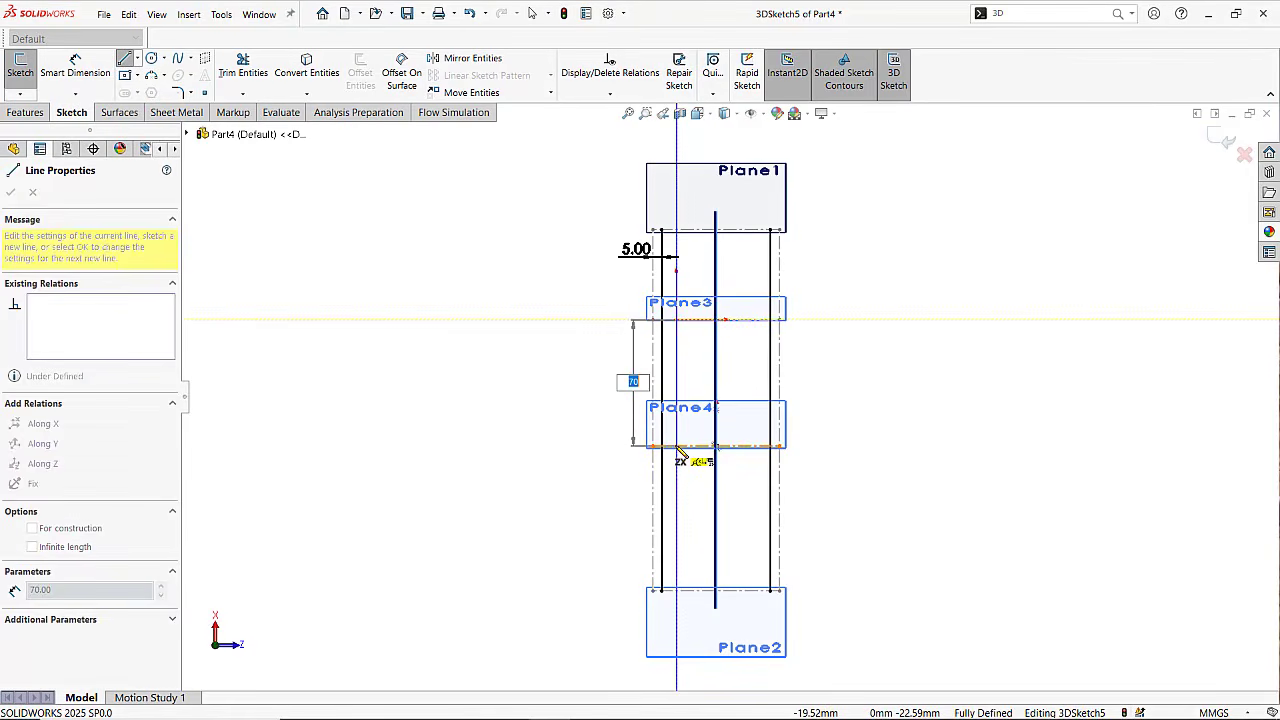
{"action": "left_click", "coordinate": [678, 446]}
{"action": "key", "text": "Escape"}
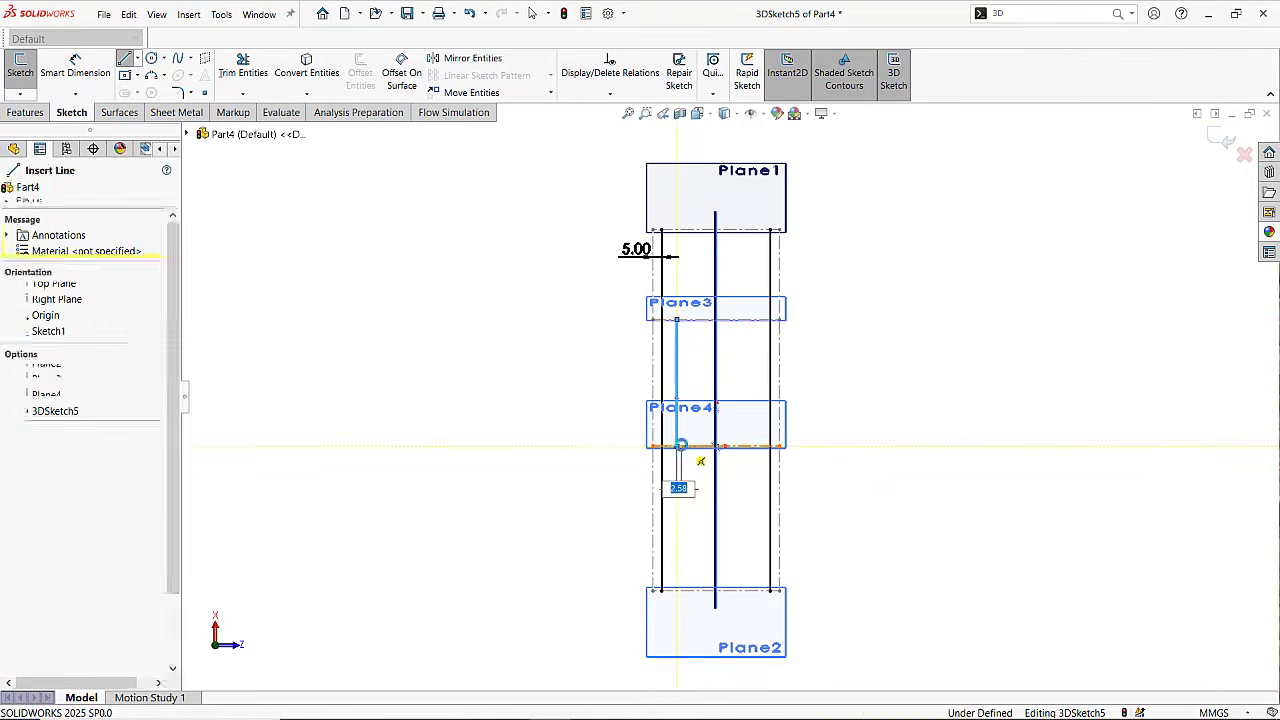
{"action": "key", "text": "Escape"}
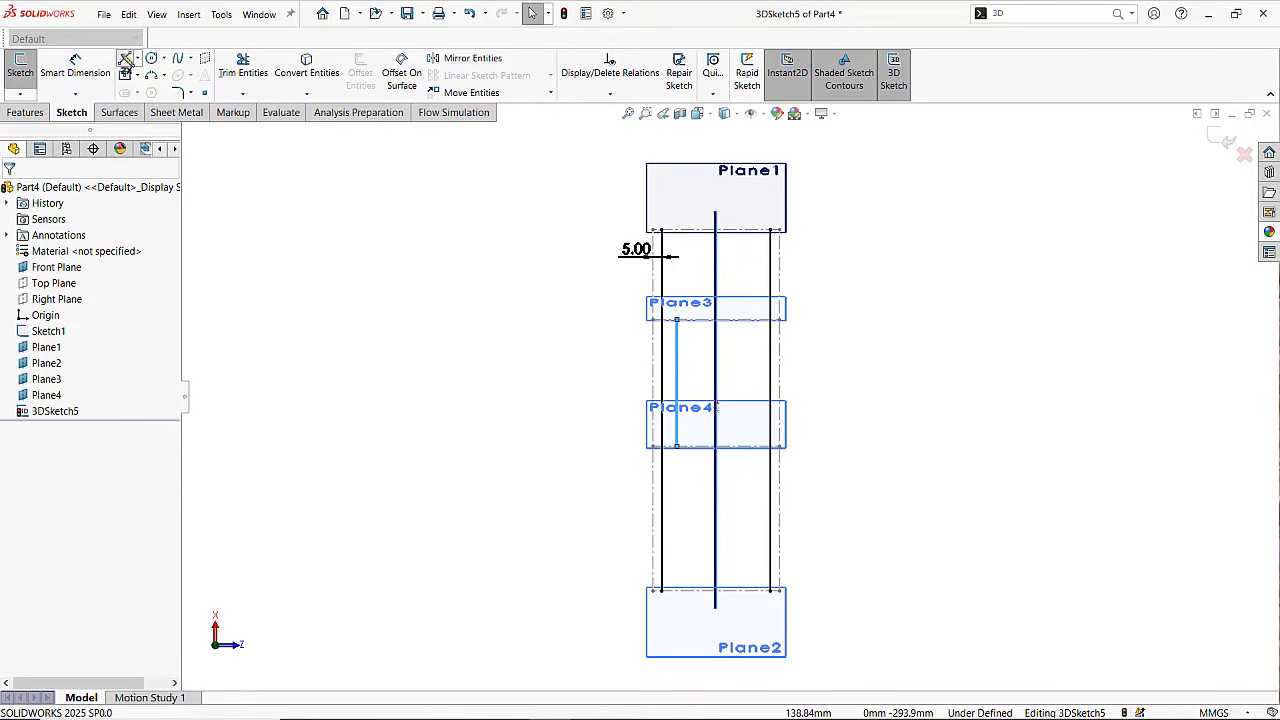
Sketch a matching line along X between the two inner cross lines, just inside the long line on the +Z side.
{"action": "key", "text": "l"}
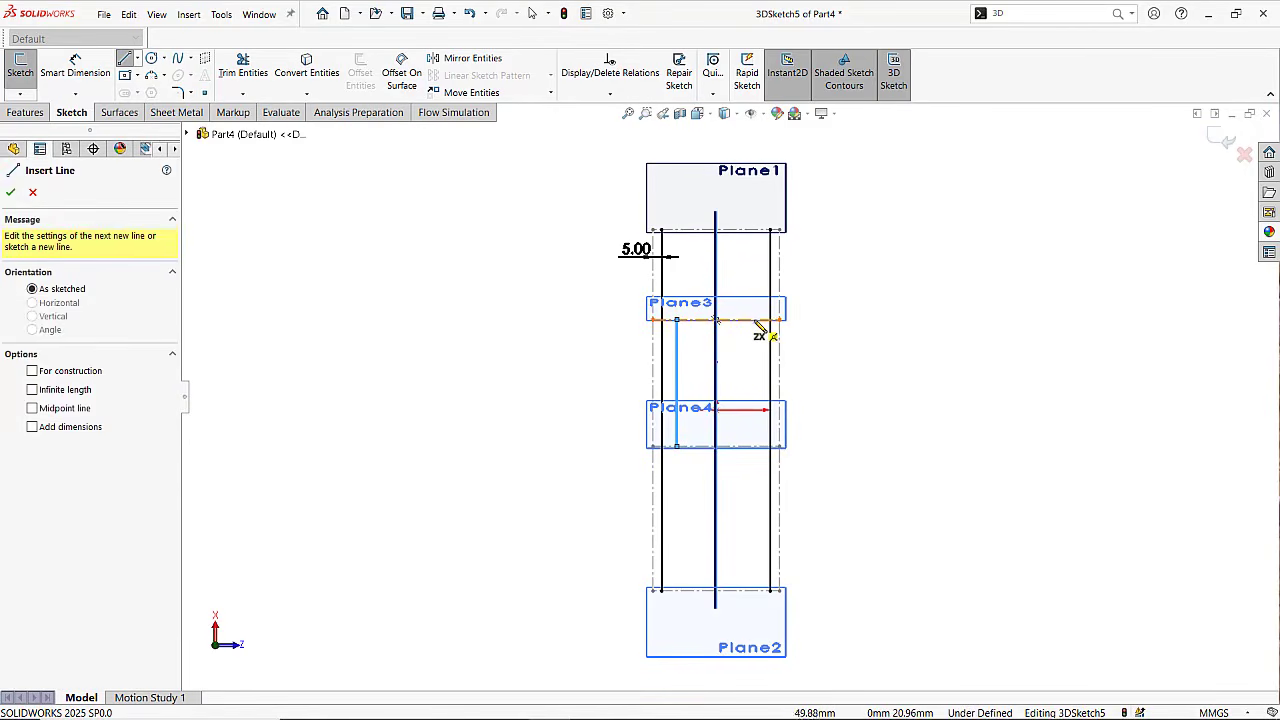
{"action": "left_click", "coordinate": [756, 322]}
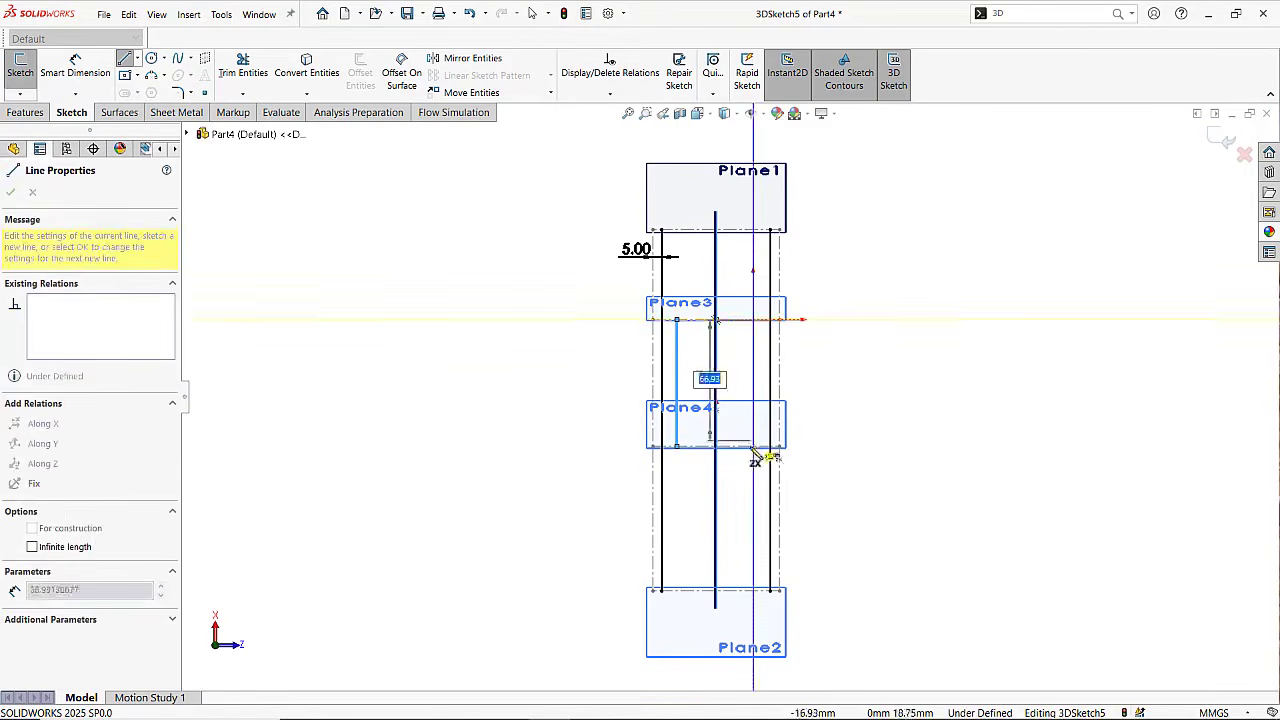
{"action": "left_click", "coordinate": [755, 447]}
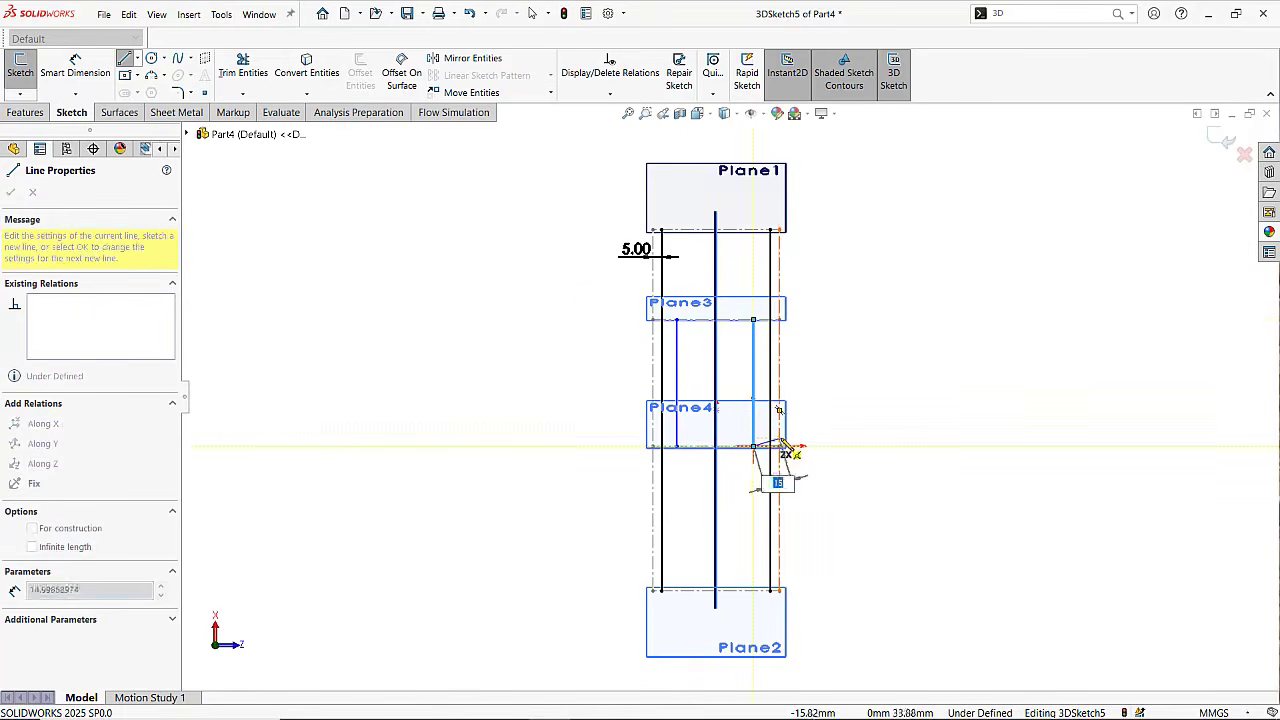
{"action": "key", "text": "Escape"}
{"action": "left_click", "coordinate": [817, 469]}
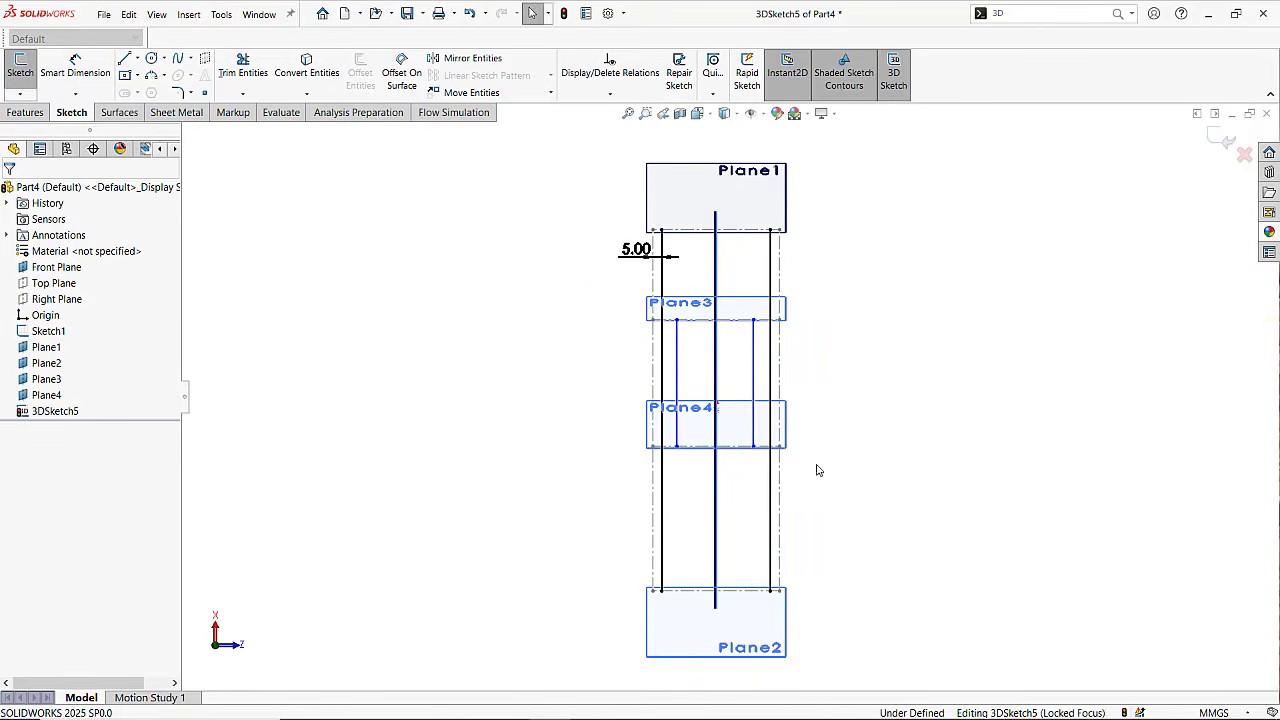
Make the two short inner lines symmetric about the Front Plane and test the relation by moving one of them.
{"action": "scroll", "coordinate": [820, 501], "scroll_direction": "up", "scroll_amount": 1}
{"action": "mouse_move", "coordinate": [808, 557]}
{"action": "middle_mouse_down"}
{"action": "mouse_move", "coordinate": [780, 403]}
{"action": "mouse_move", "coordinate": [809, 363]}
{"action": "mouse_move", "coordinate": [791, 437]}
{"action": "mouse_move", "coordinate": [727, 440]}
{"action": "middle_mouse_up"}
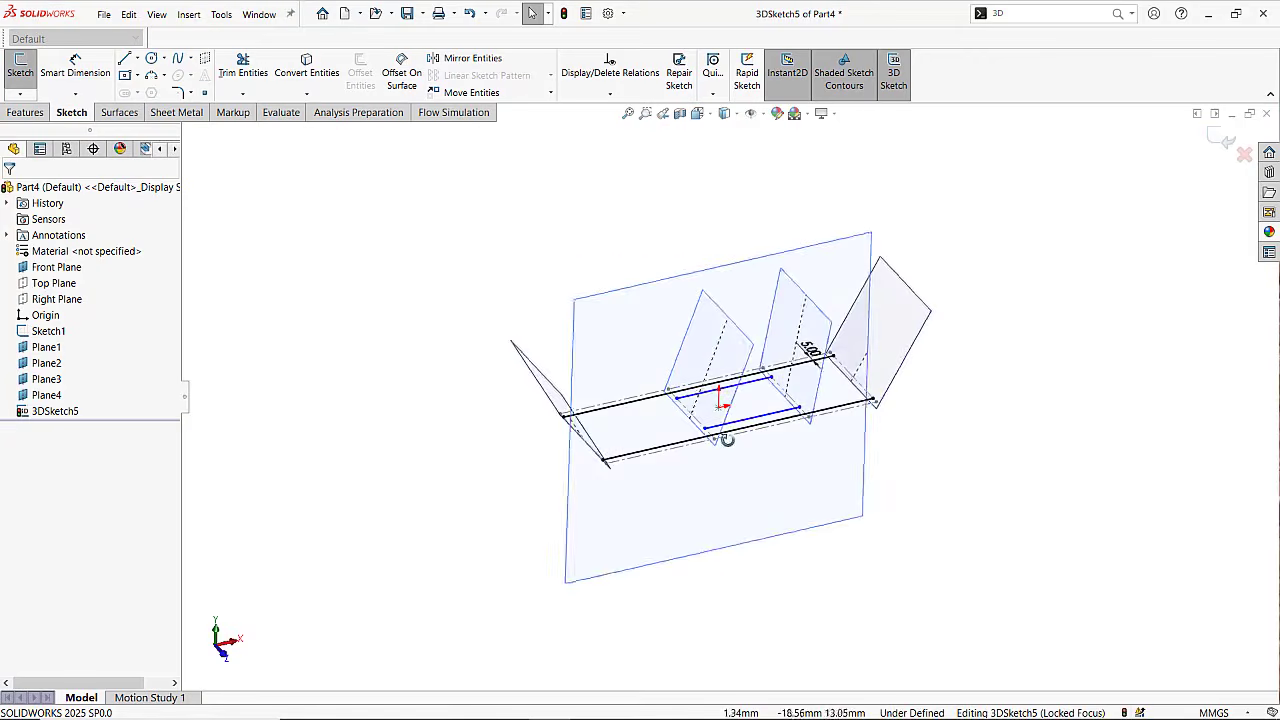
{"action": "scroll", "coordinate": [727, 435], "scroll_direction": "down", "scroll_amount": 3}
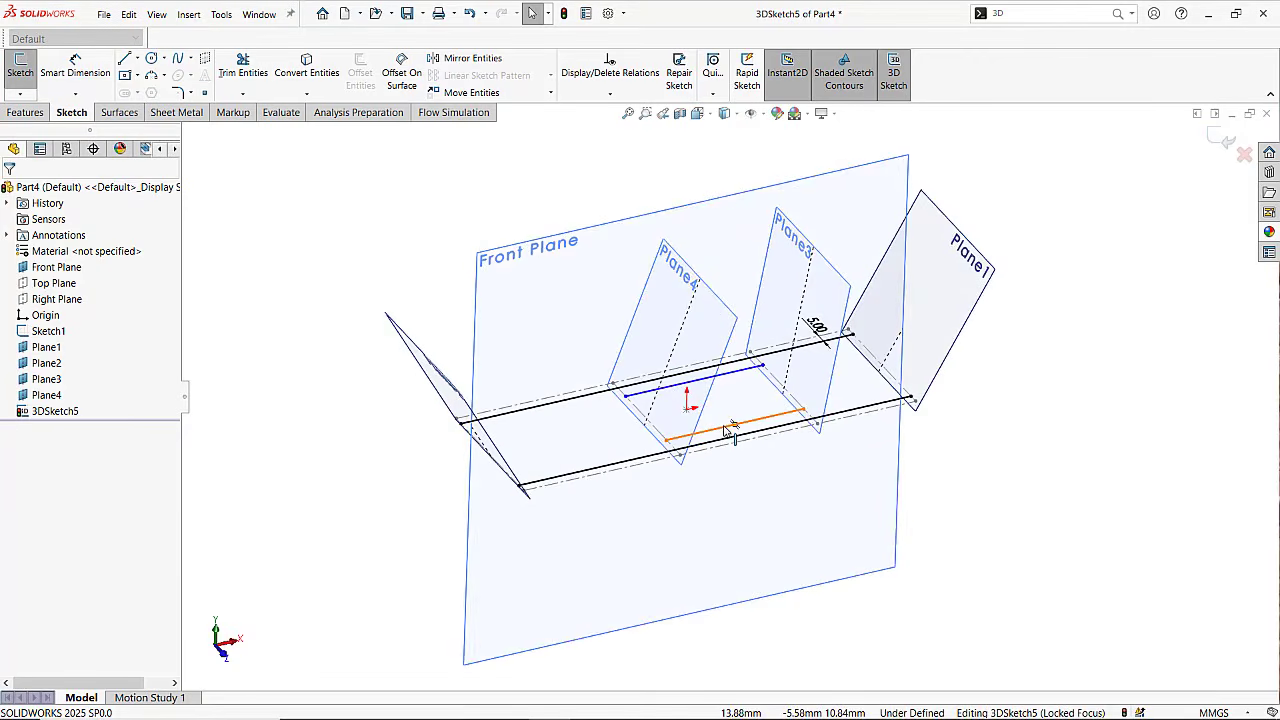
{"action": "left_click", "coordinate": [727, 430]}
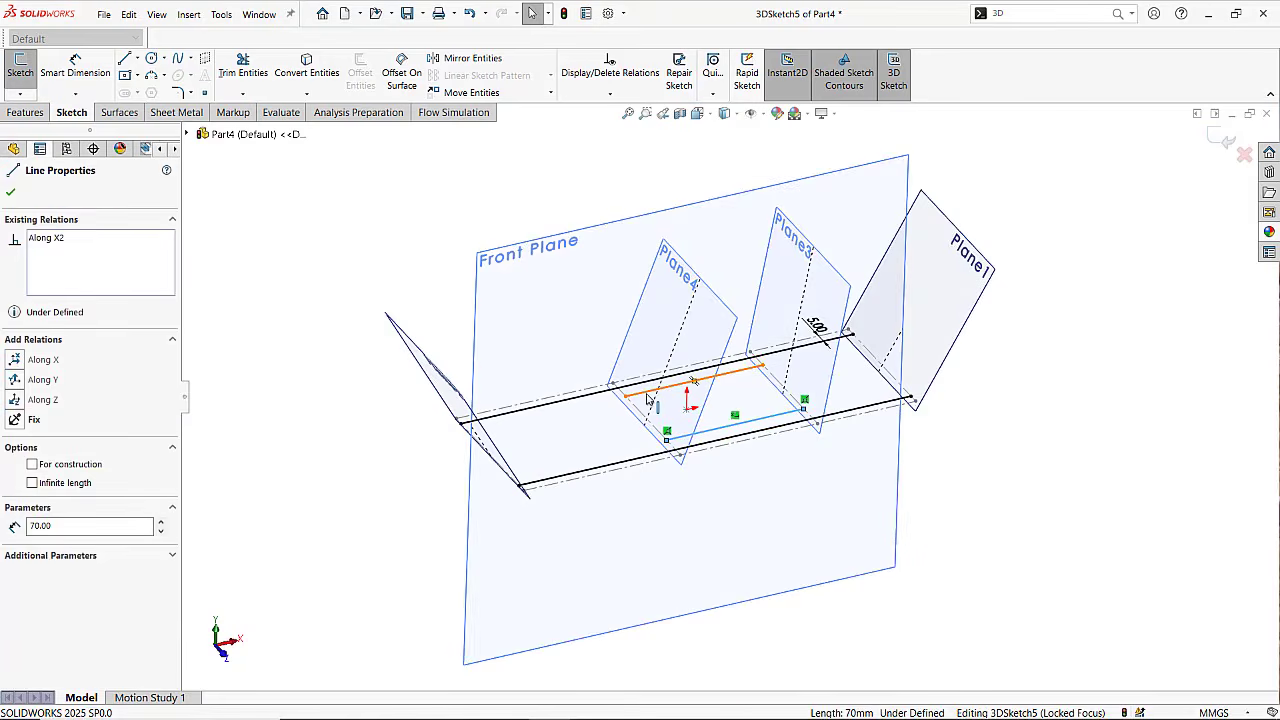
{"action": "left_click", "coordinate": [648, 396], "text": "ctrl"}
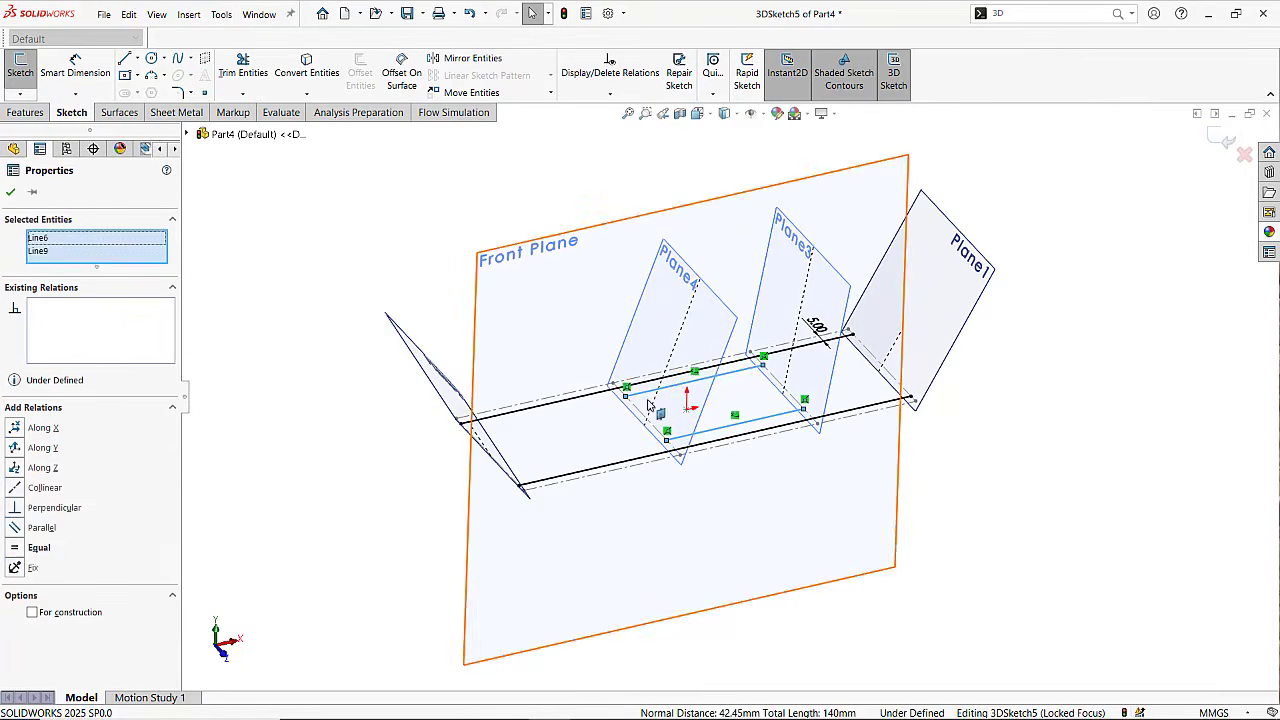
{"action": "left_click", "coordinate": [506, 270], "text": "ctrl"}
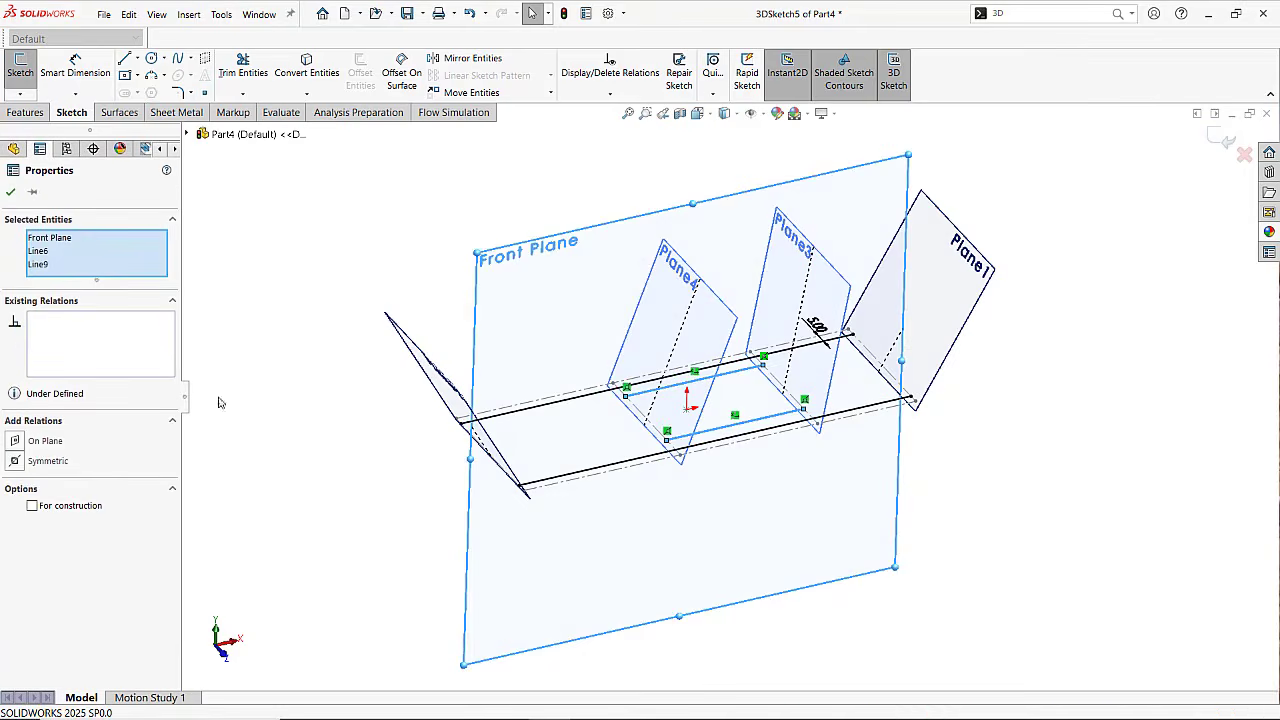
{"action": "left_click", "coordinate": [17, 461]}
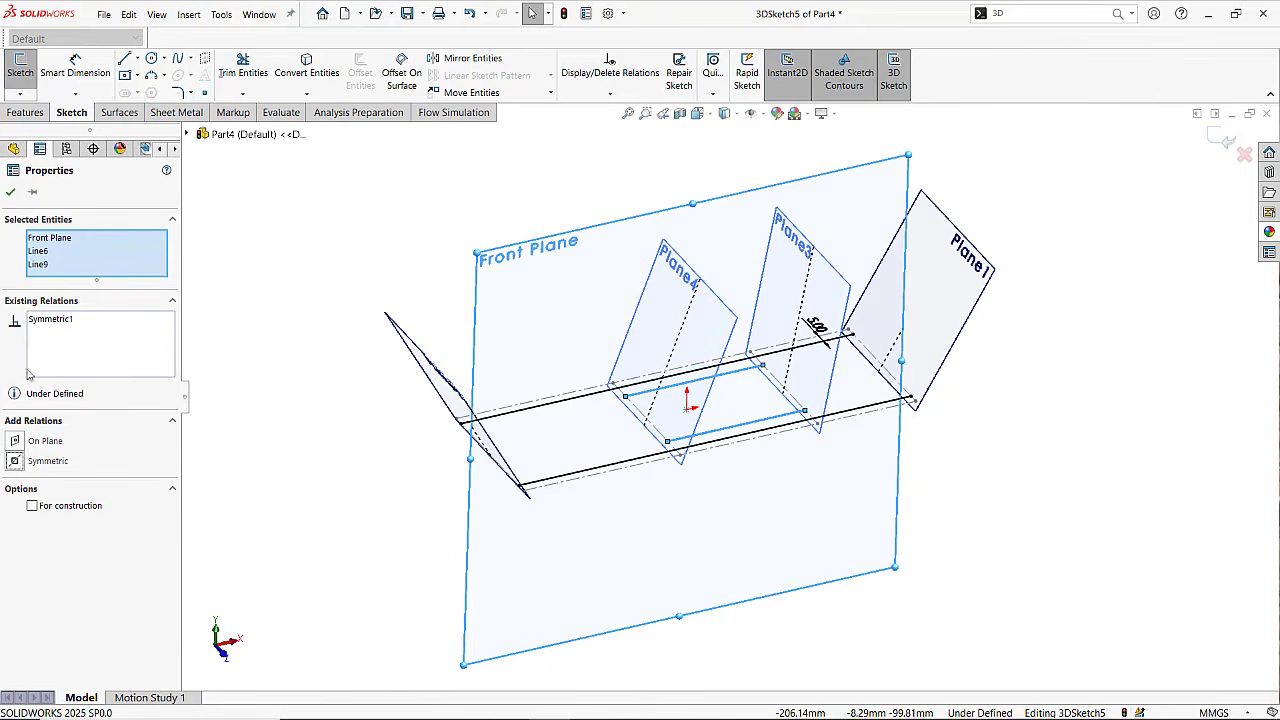
{"action": "left_click", "coordinate": [10, 193]}
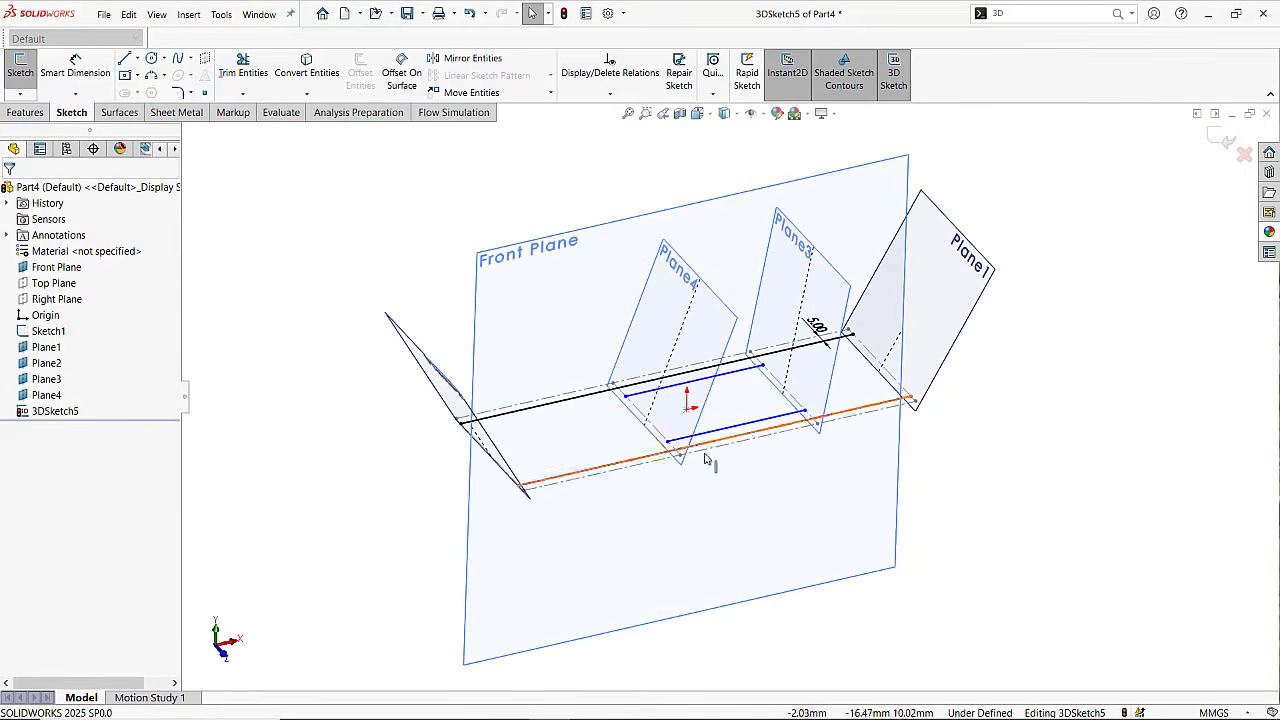
{"action": "mouse_move", "coordinate": [726, 402]}
{"action": "left_mouse_down"}
{"action": "mouse_move", "coordinate": [720, 389]}
{"action": "mouse_move", "coordinate": [731, 412]}
{"action": "left_mouse_up"}
{"action": "key", "text": "Escape"}
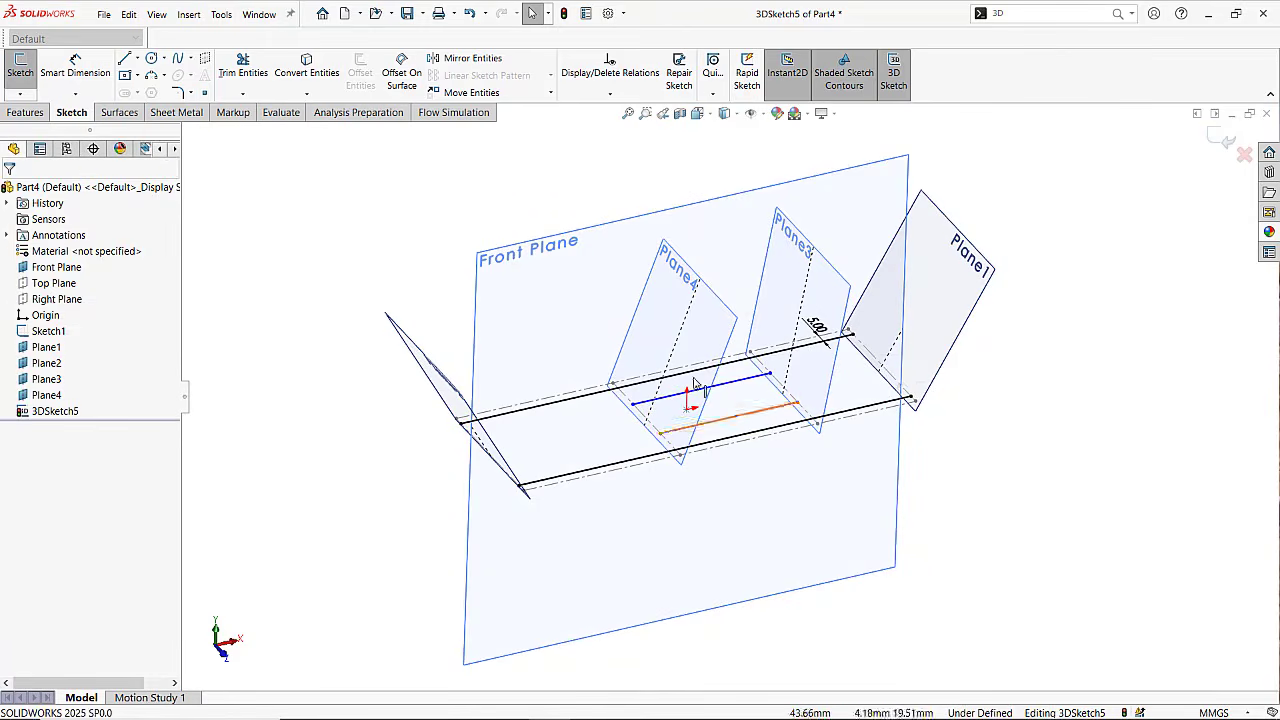
Dimension the +Z short line to the layout's adjacent long construction line at 10 mm.
{"action": "left_click", "coordinate": [67, 58]}
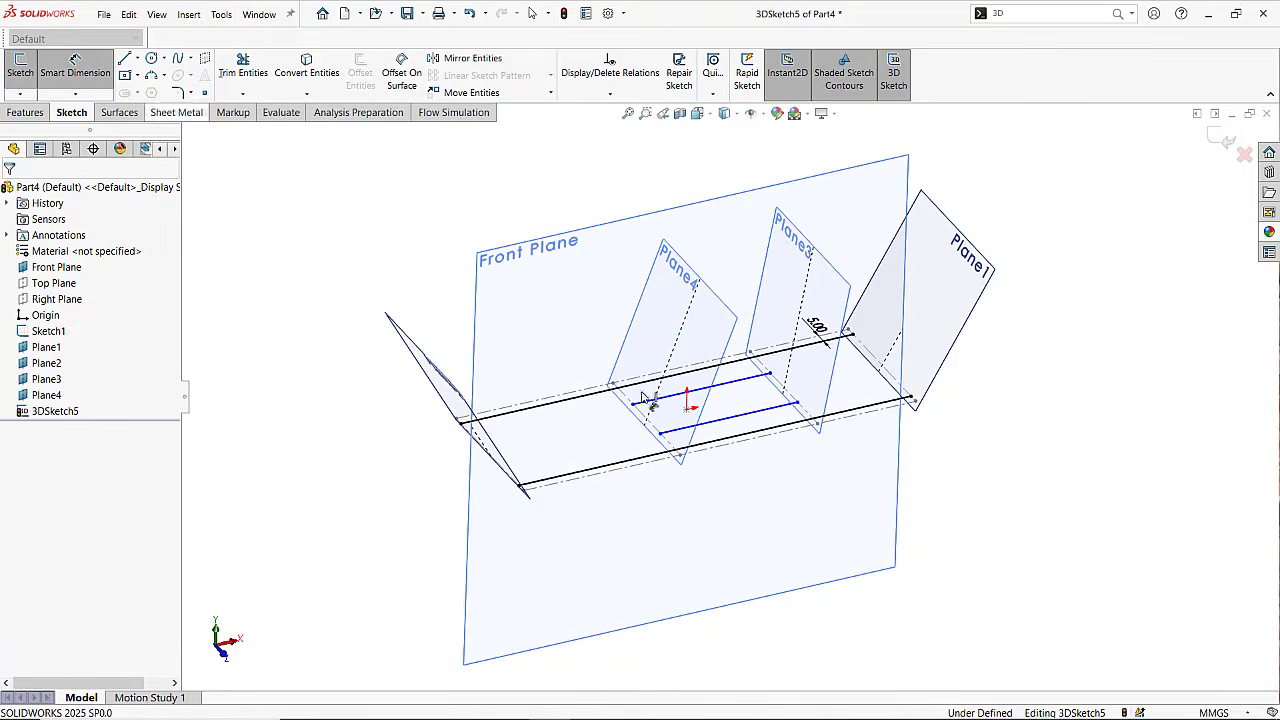
{"action": "left_click", "coordinate": [741, 424]}
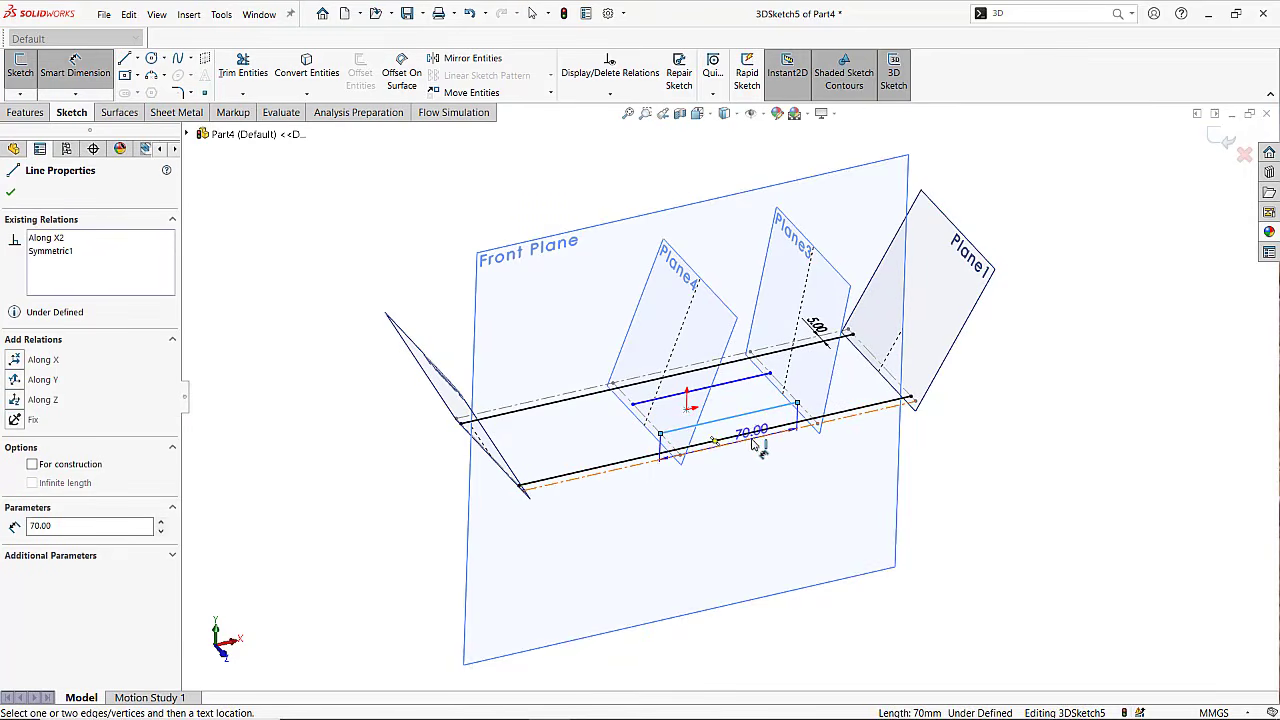
{"action": "left_click", "coordinate": [760, 441]}
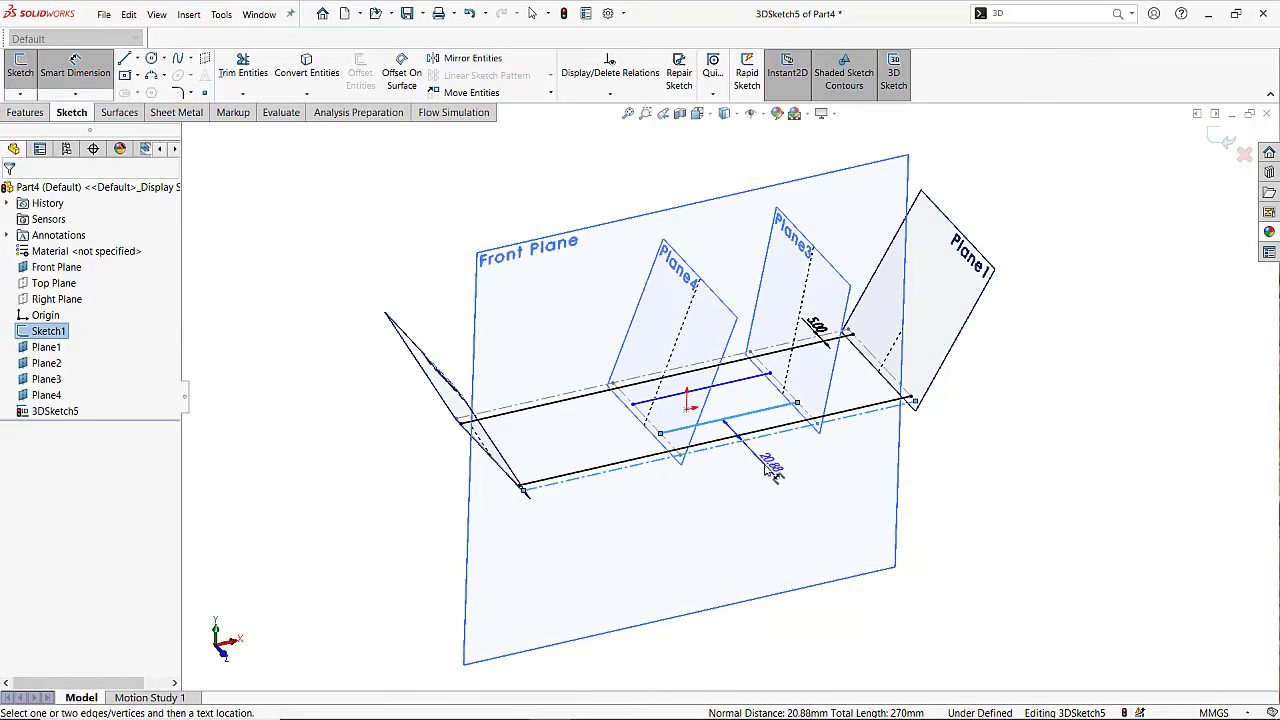
{"action": "left_click", "coordinate": [759, 512]}
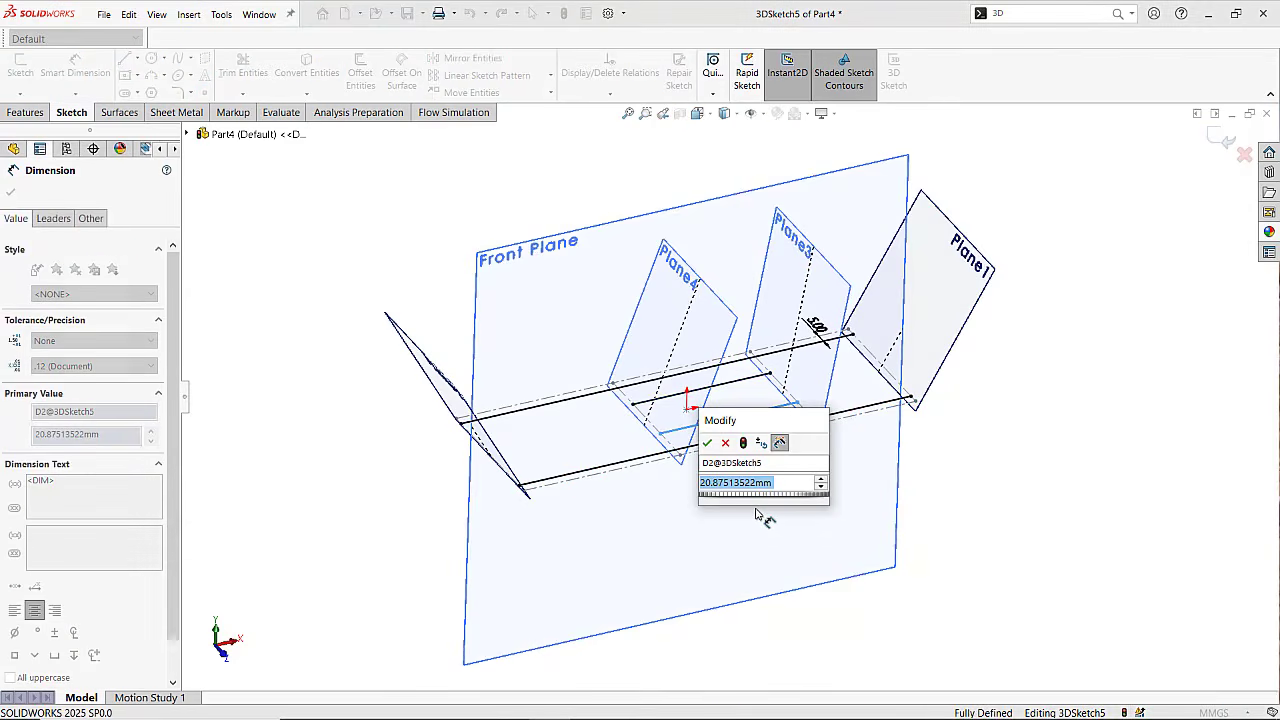
{"action": "type", "text": "10"}
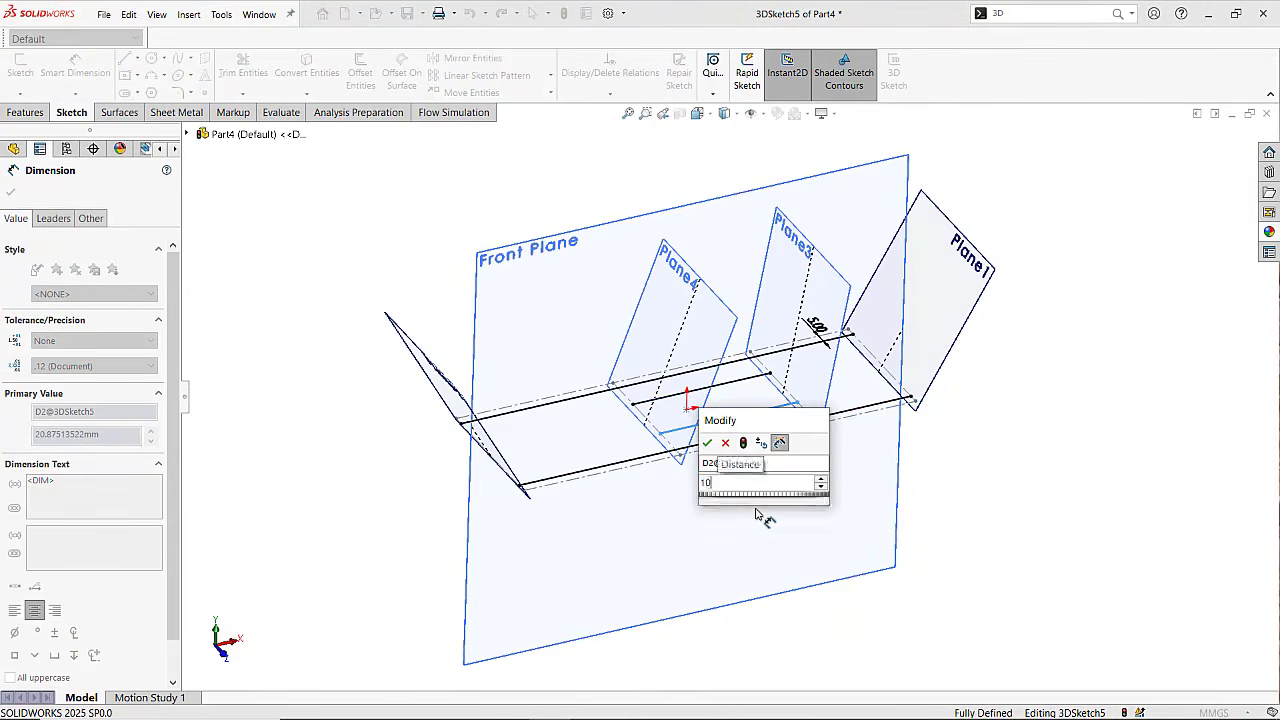
{"action": "key", "text": "Return"}
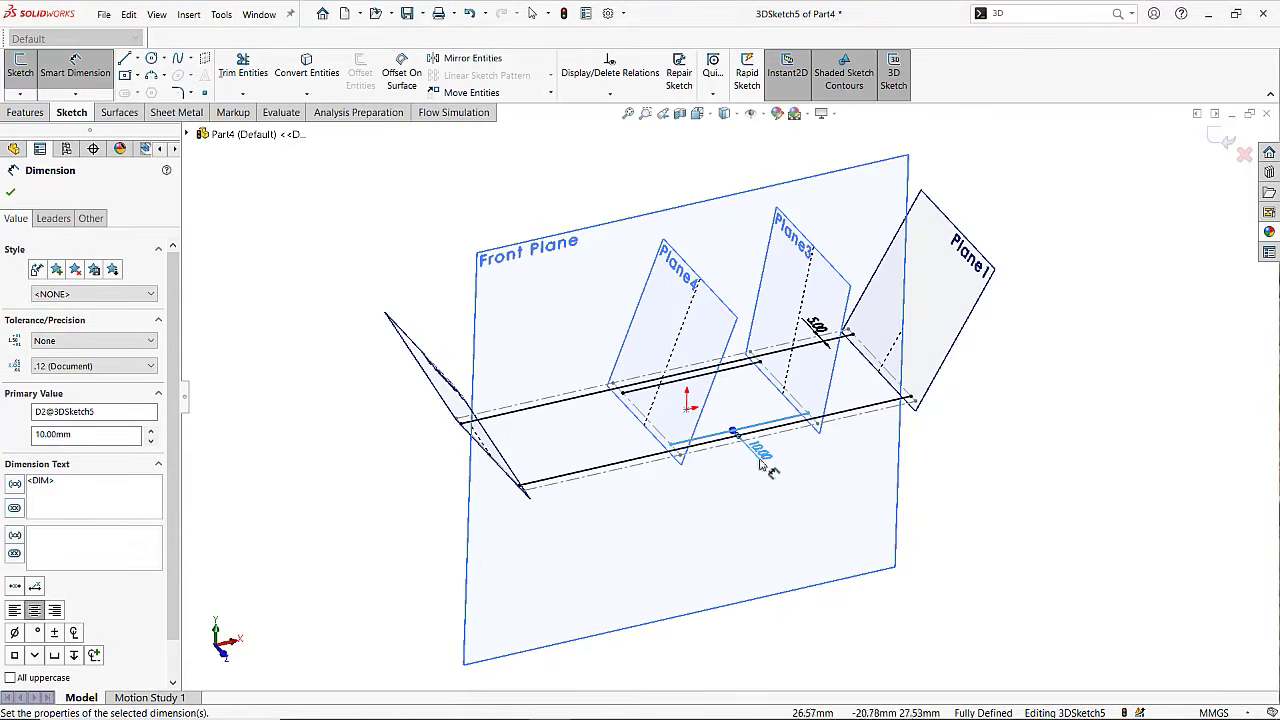
{"action": "key", "text": "Escape"}
Set the +Z short line's offset from the layout's long construction line to 20 mm.
{"action": "double_click", "coordinate": [759, 450]}
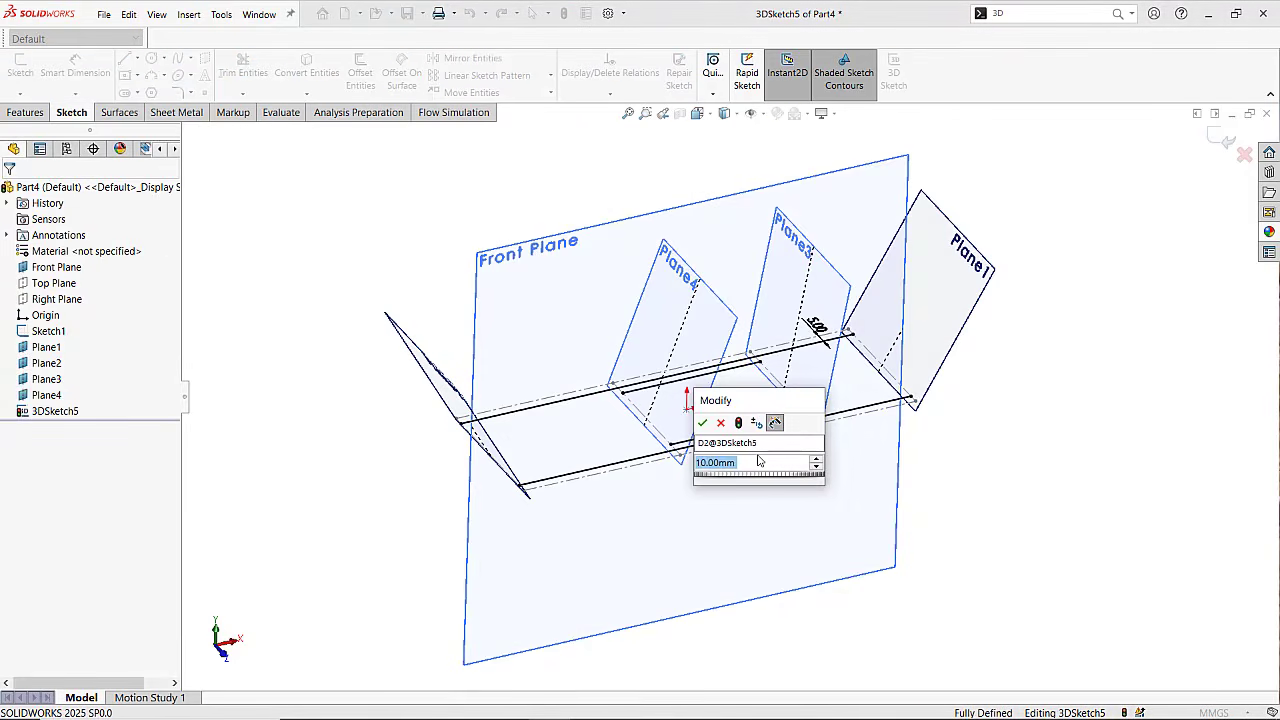
{"action": "type", "text": "10"}
{"action": "key", "text": "Return"}
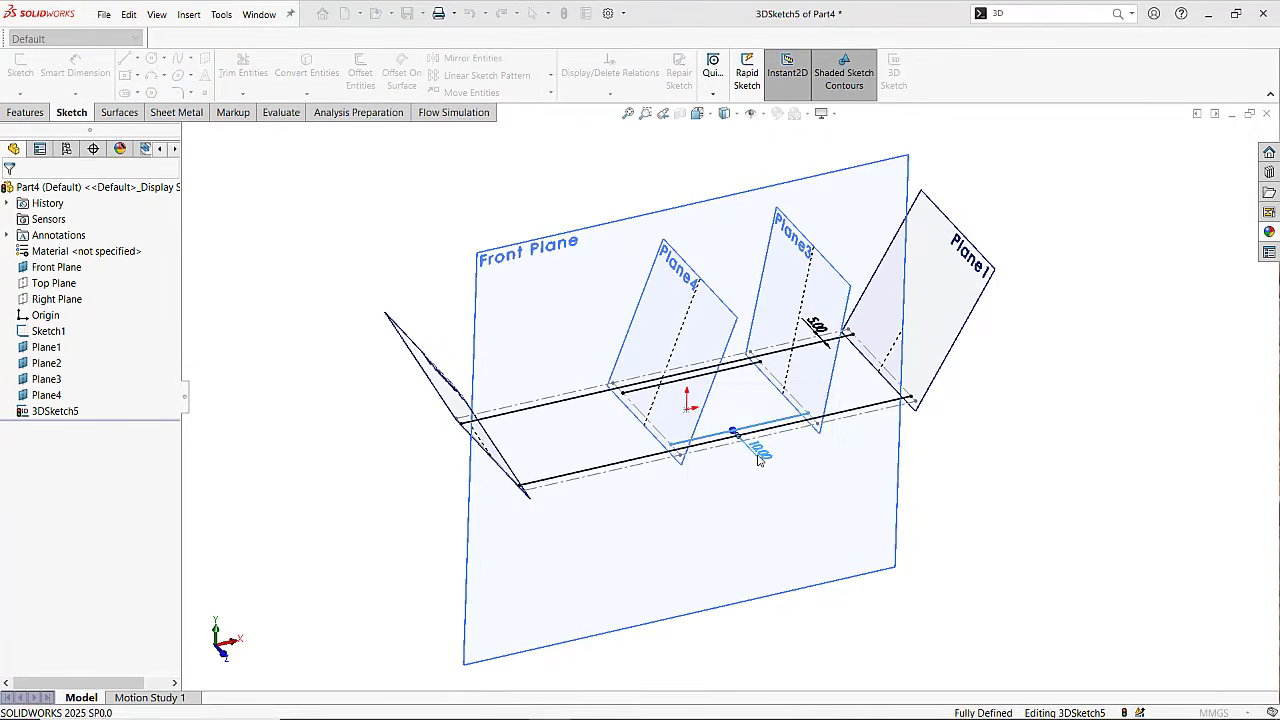
{"action": "left_click", "coordinate": [737, 503]}
Set the +Z short line's offset from the layout's long construction line to 15 mm.
{"action": "mouse_move", "coordinate": [737, 503]}
{"action": "middle_mouse_down"}
{"action": "mouse_move", "coordinate": [640, 470]}
{"action": "mouse_move", "coordinate": [670, 608]}
{"action": "mouse_move", "coordinate": [694, 606]}
{"action": "mouse_move", "coordinate": [689, 571]}
{"action": "mouse_move", "coordinate": [718, 528]}
{"action": "middle_mouse_up"}
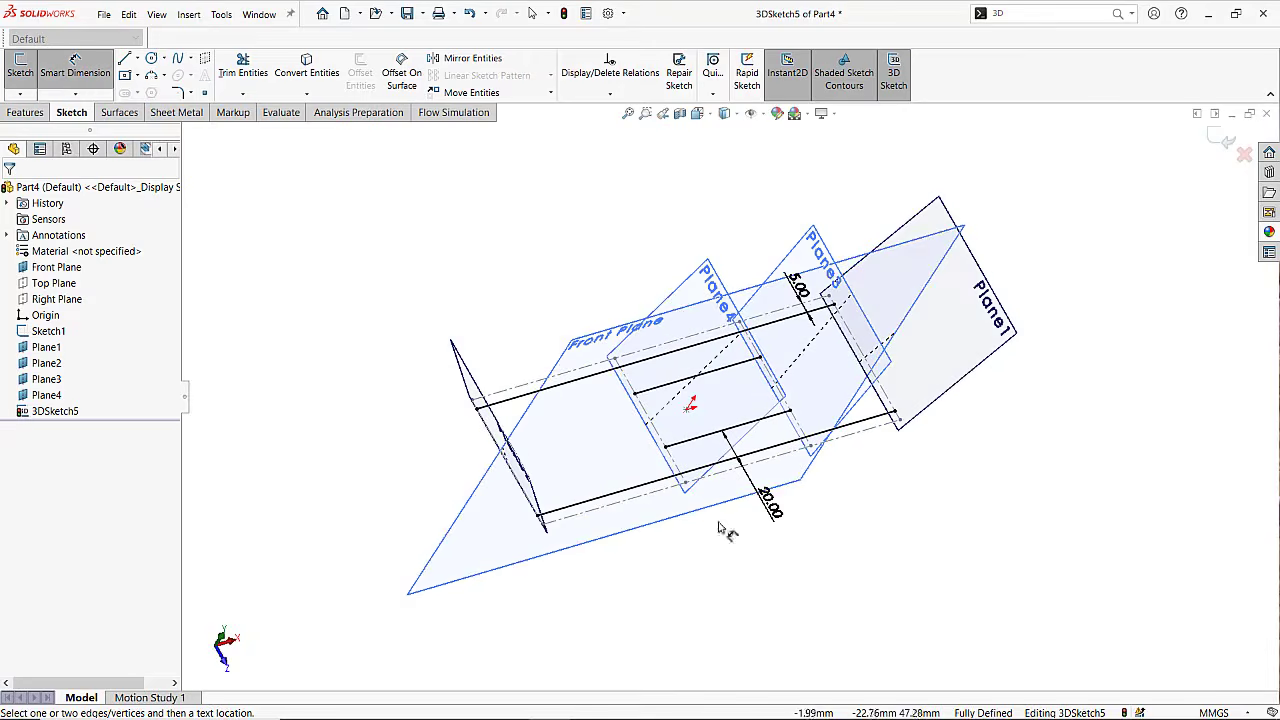
{"action": "left_click", "coordinate": [775, 518]}
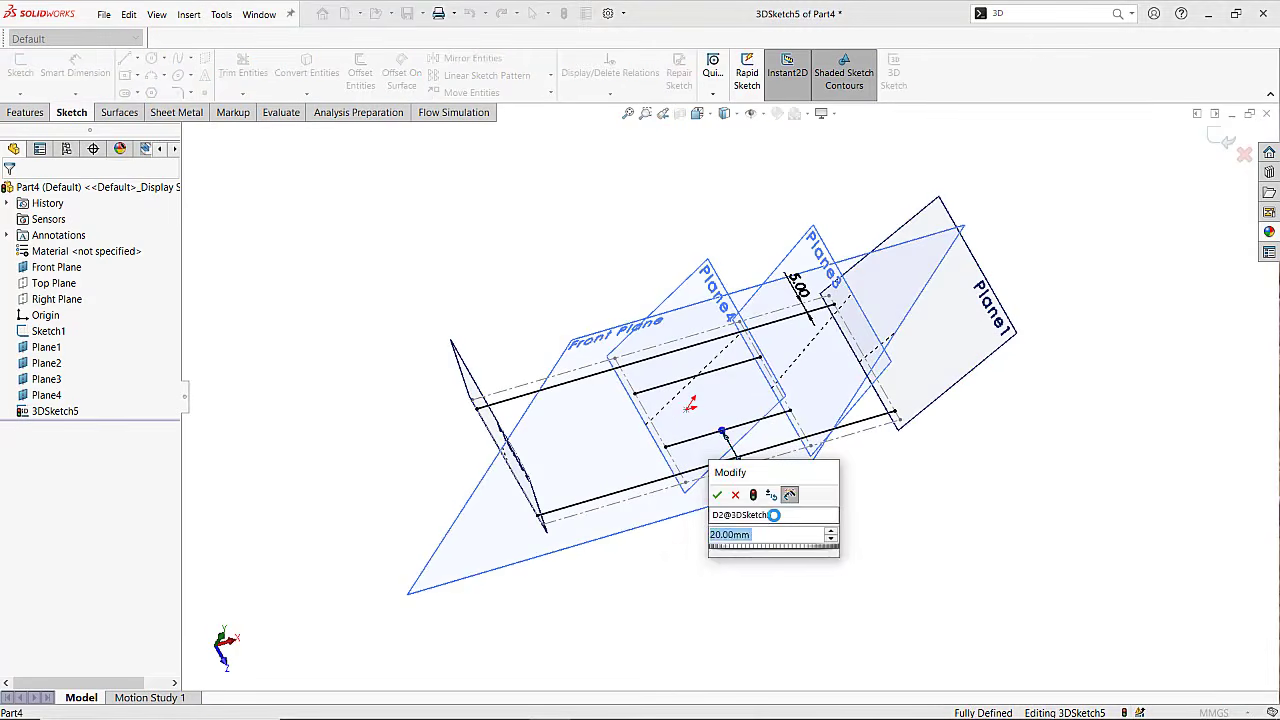
{"action": "type", "text": "15"}
{"action": "key", "text": "Return"}
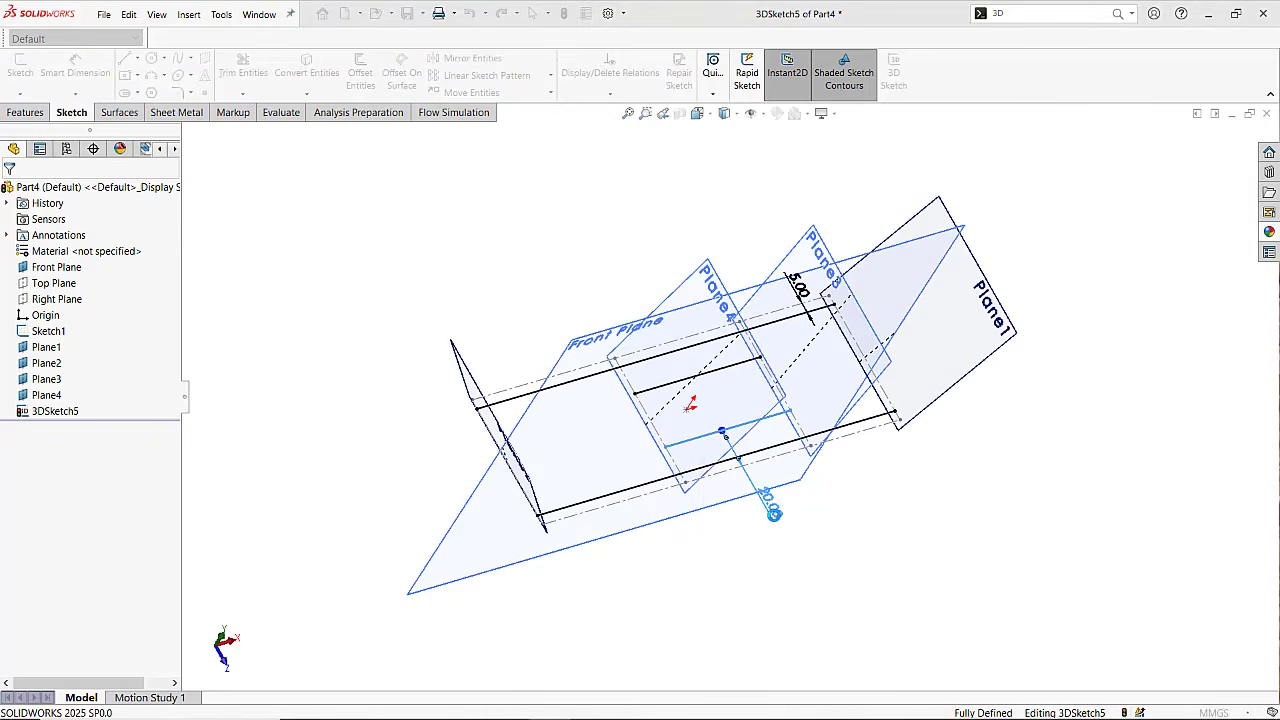
{"action": "left_click", "coordinate": [757, 554]}
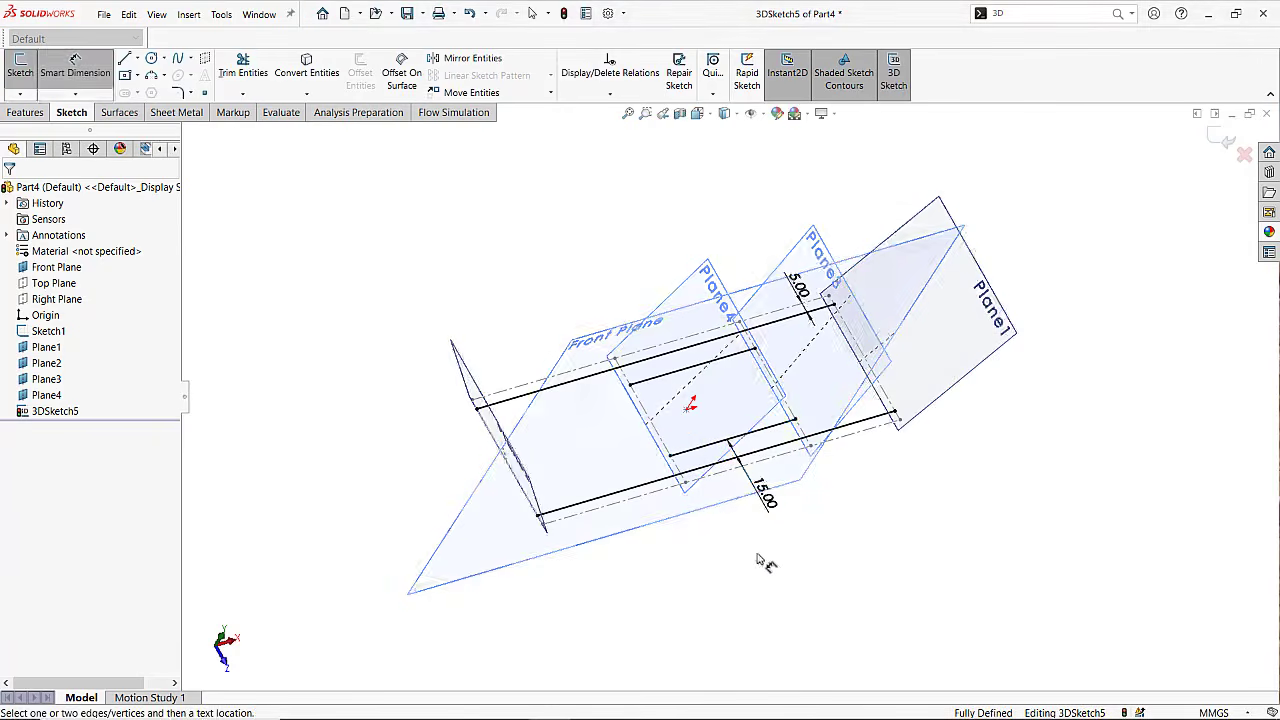
Split the display into four views and change the front view to the right-side view for sketching upright lines.
{"action": "mouse_move", "coordinate": [715, 497]}
{"action": "middle_mouse_down"}
{"action": "mouse_move", "coordinate": [657, 589]}
{"action": "mouse_move", "coordinate": [675, 594]}
{"action": "mouse_move", "coordinate": [666, 526]}
{"action": "mouse_move", "coordinate": [695, 411]}
{"action": "mouse_move", "coordinate": [663, 394]}
{"action": "mouse_move", "coordinate": [713, 387]}
{"action": "middle_mouse_up"}
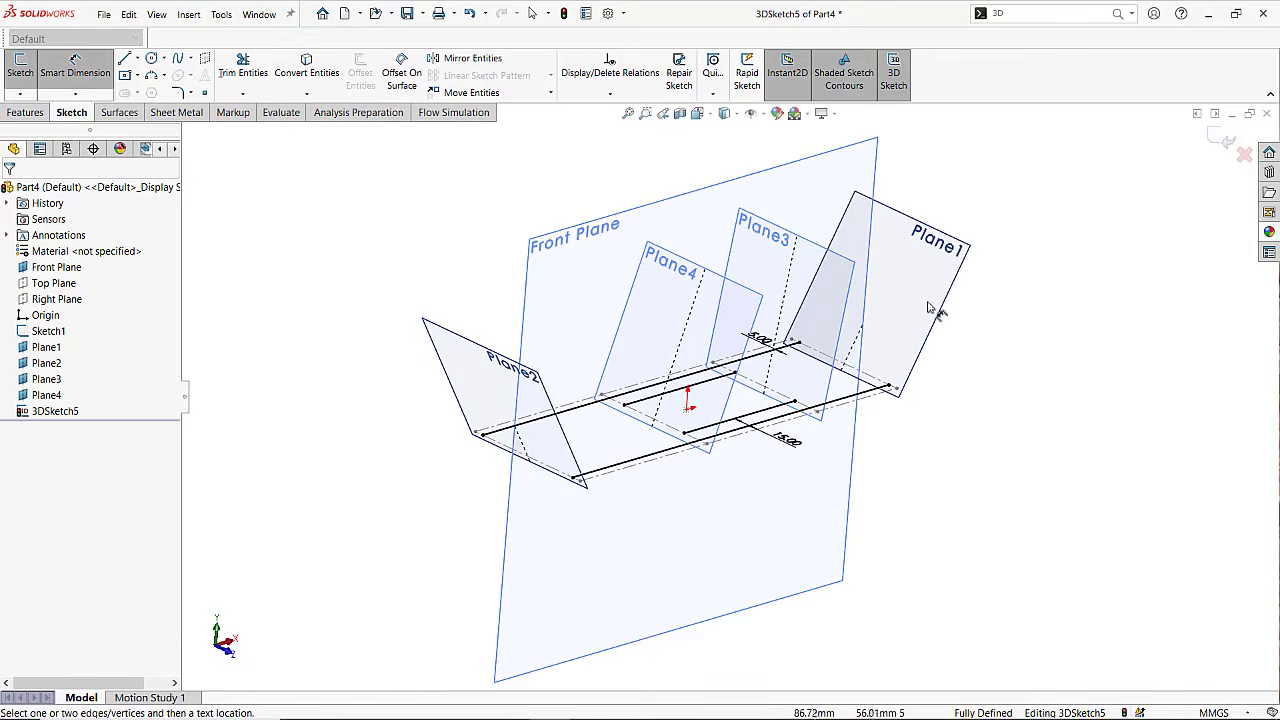
{"action": "mouse_move", "coordinate": [909, 369]}
{"action": "middle_mouse_down"}
{"action": "mouse_move", "coordinate": [909, 449]}
{"action": "mouse_move", "coordinate": [934, 503]}
{"action": "mouse_move", "coordinate": [940, 436]}
{"action": "middle_mouse_up"}
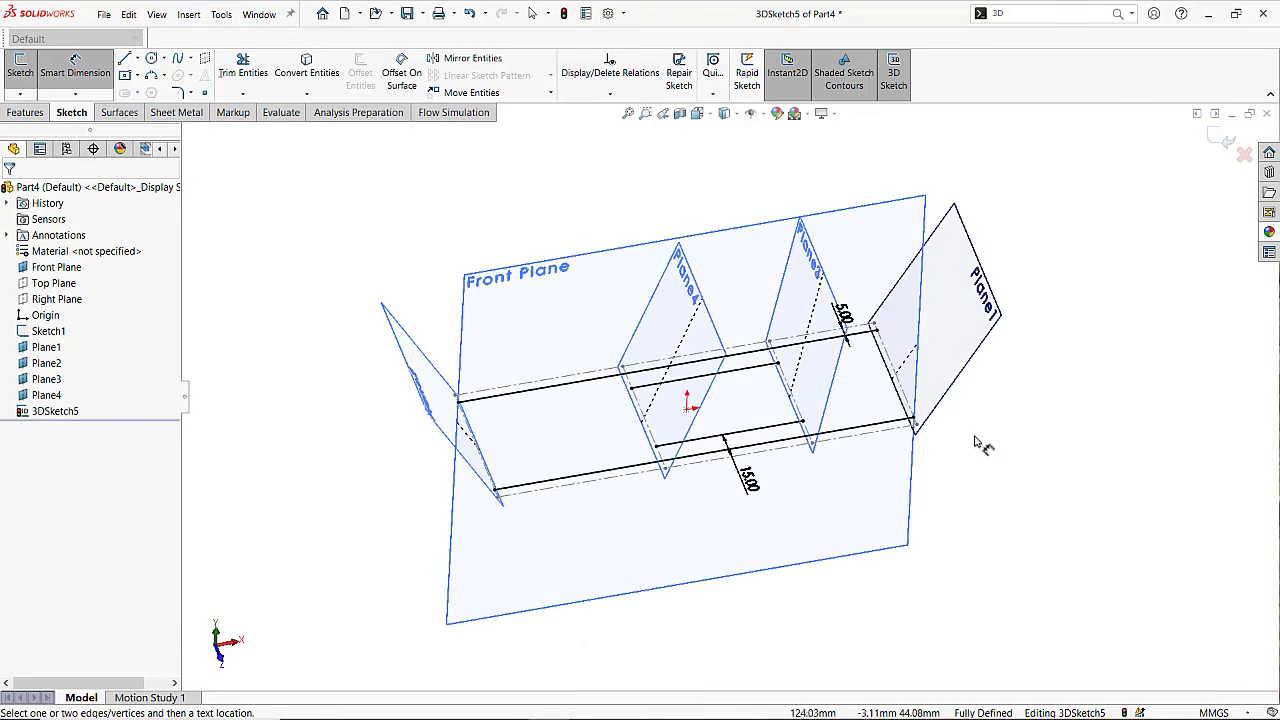
{"action": "key", "text": "l"}
{"action": "key", "text": "space"}
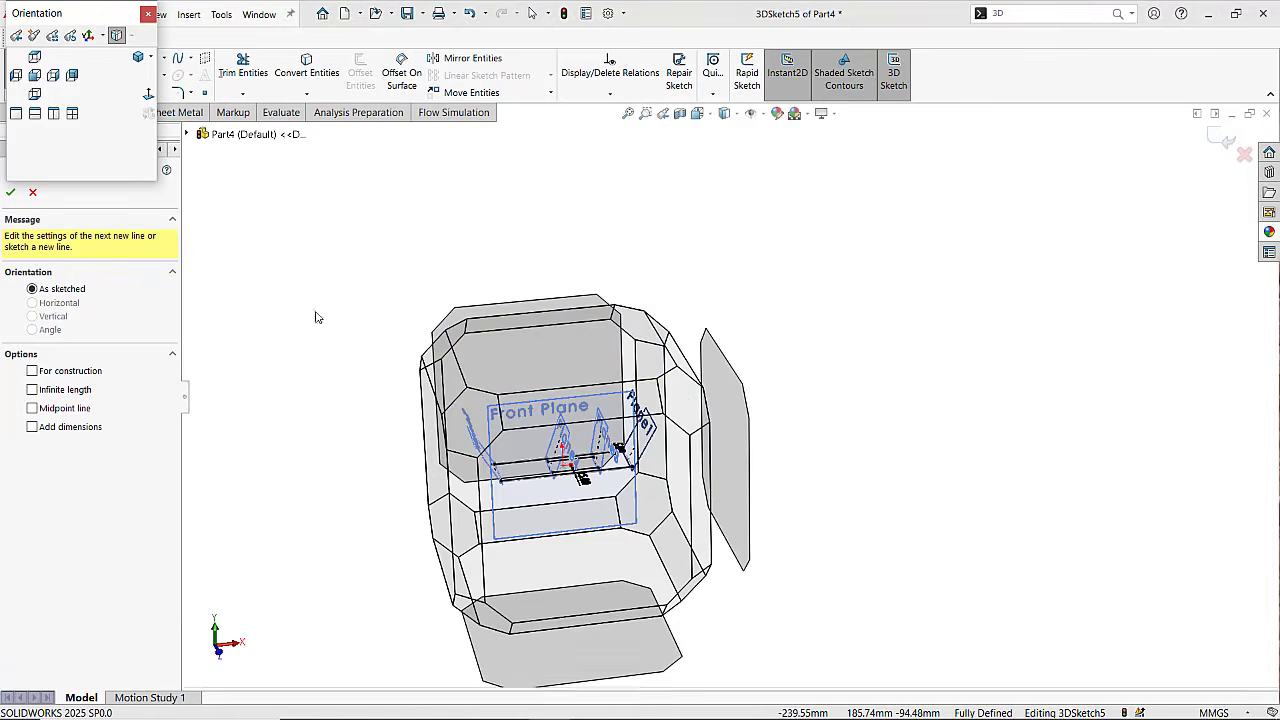
{"action": "left_click", "coordinate": [73, 114]}
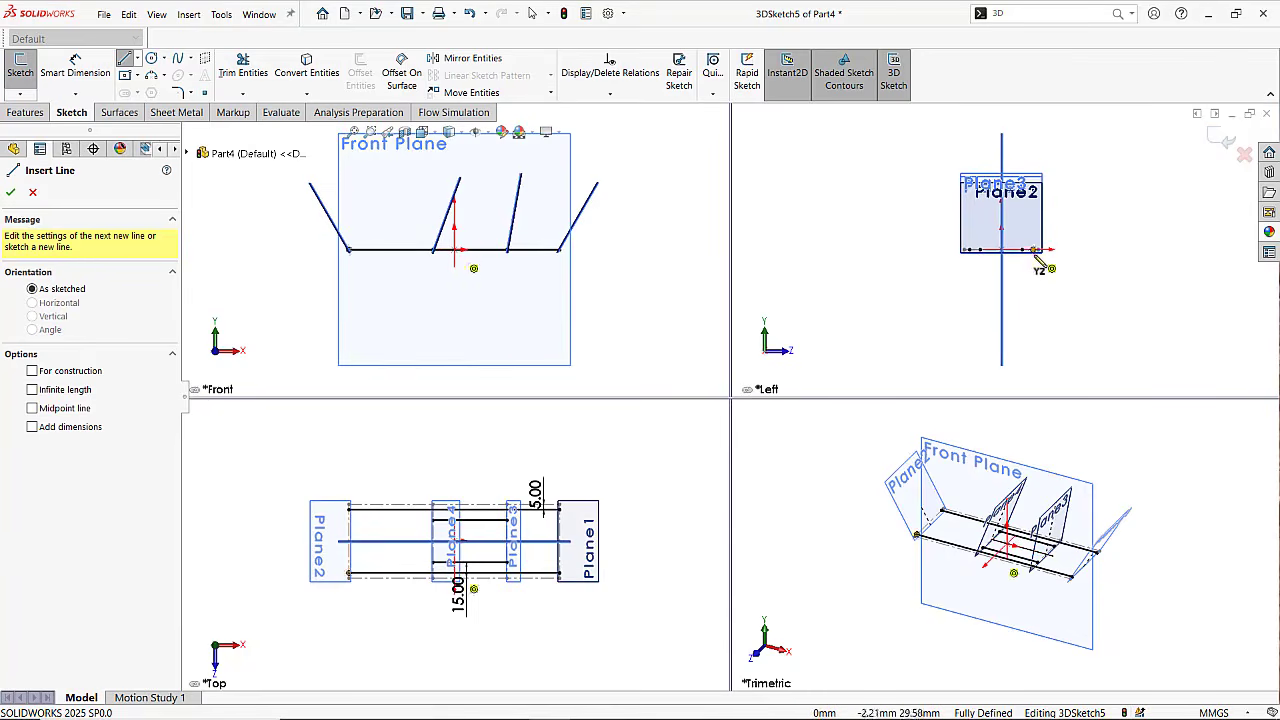
{"action": "scroll", "coordinate": [1040, 258], "scroll_direction": "down", "scroll_amount": 2}
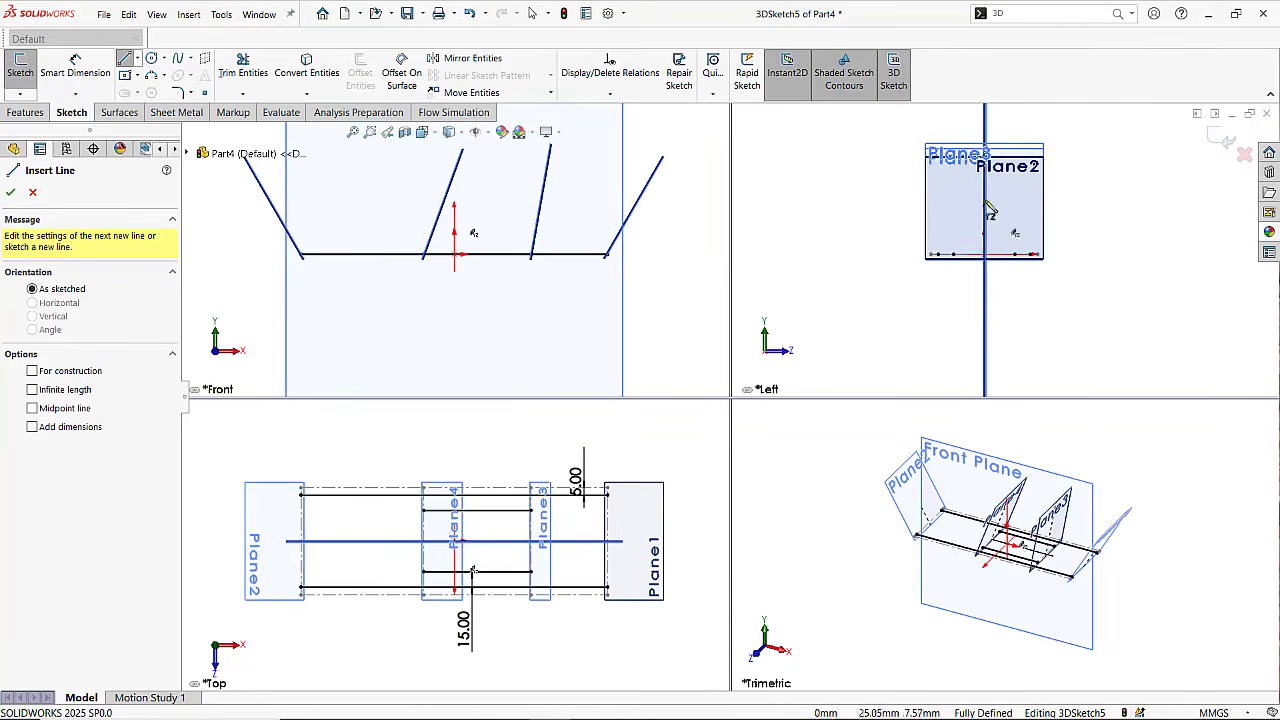
{"action": "scroll", "coordinate": [978, 162], "scroll_direction": "up", "scroll_amount": 2}
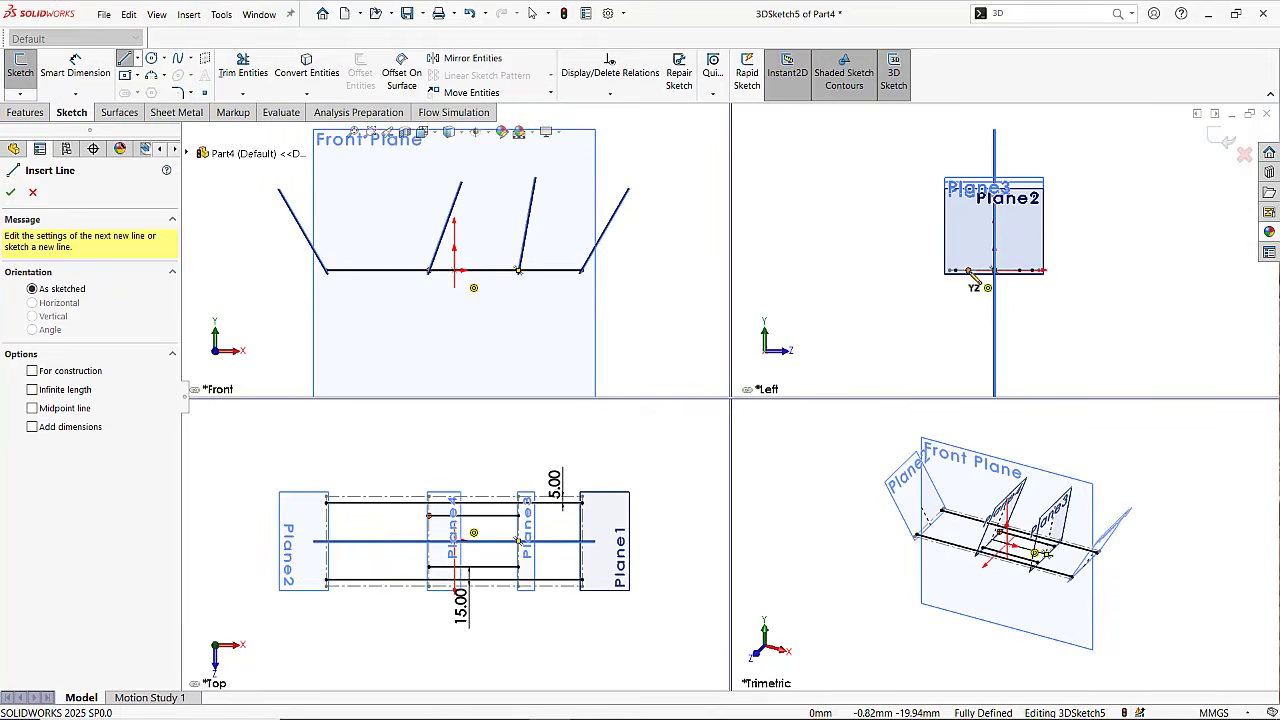
{"action": "key", "text": "ctrl+4"}
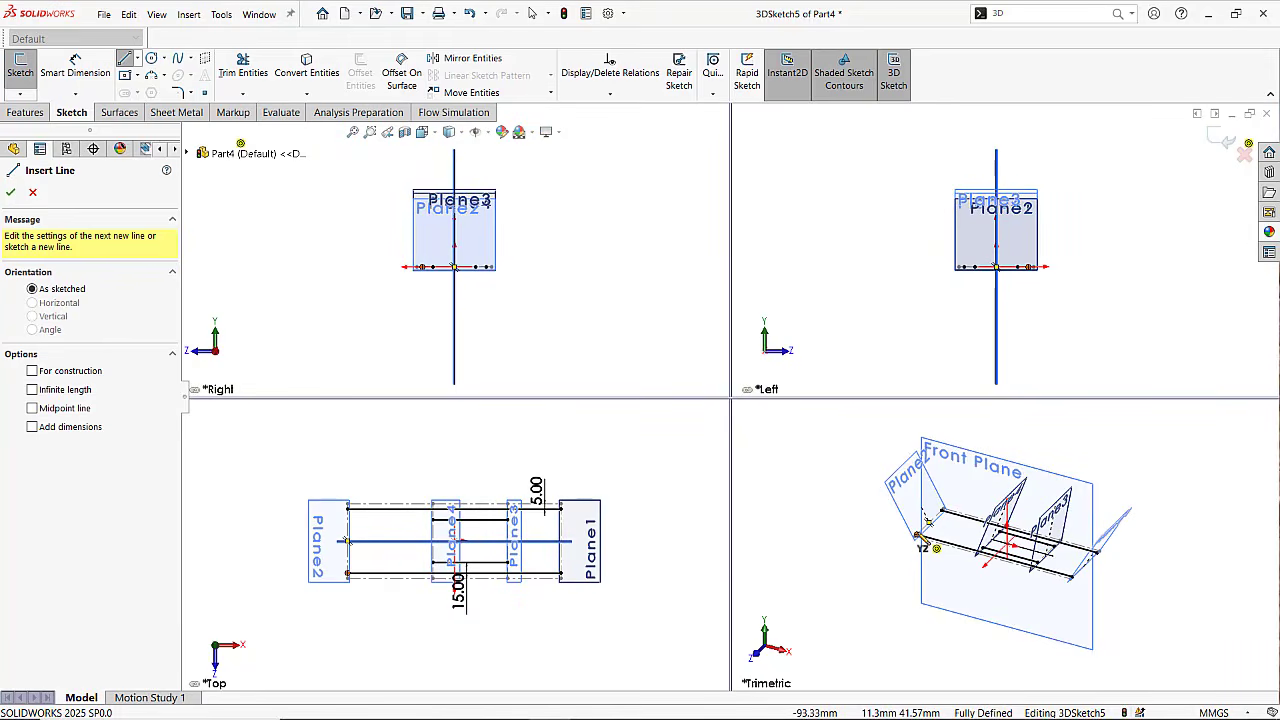
Sketch a line about 53.5 mm long in the YZ plane, upward and outward from the +Z long line's endpoint at Plane2.
{"action": "left_click", "coordinate": [916, 537]}
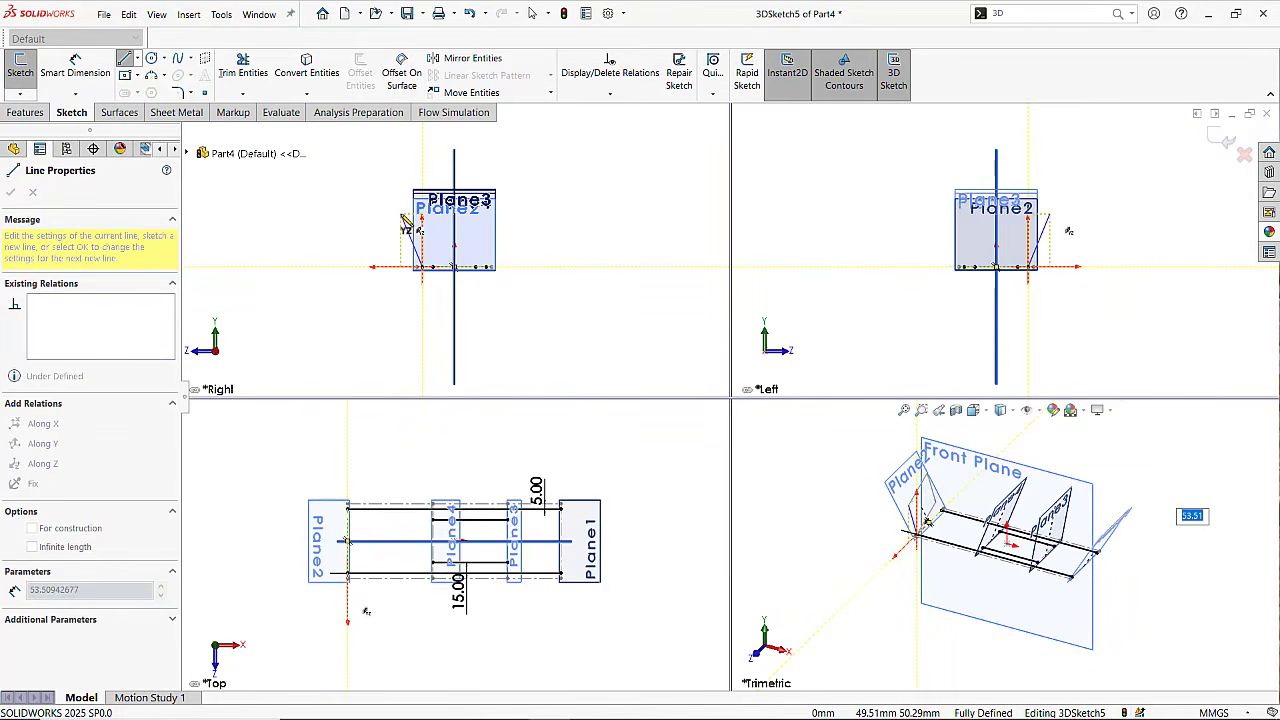
{"action": "left_click", "coordinate": [404, 217]}
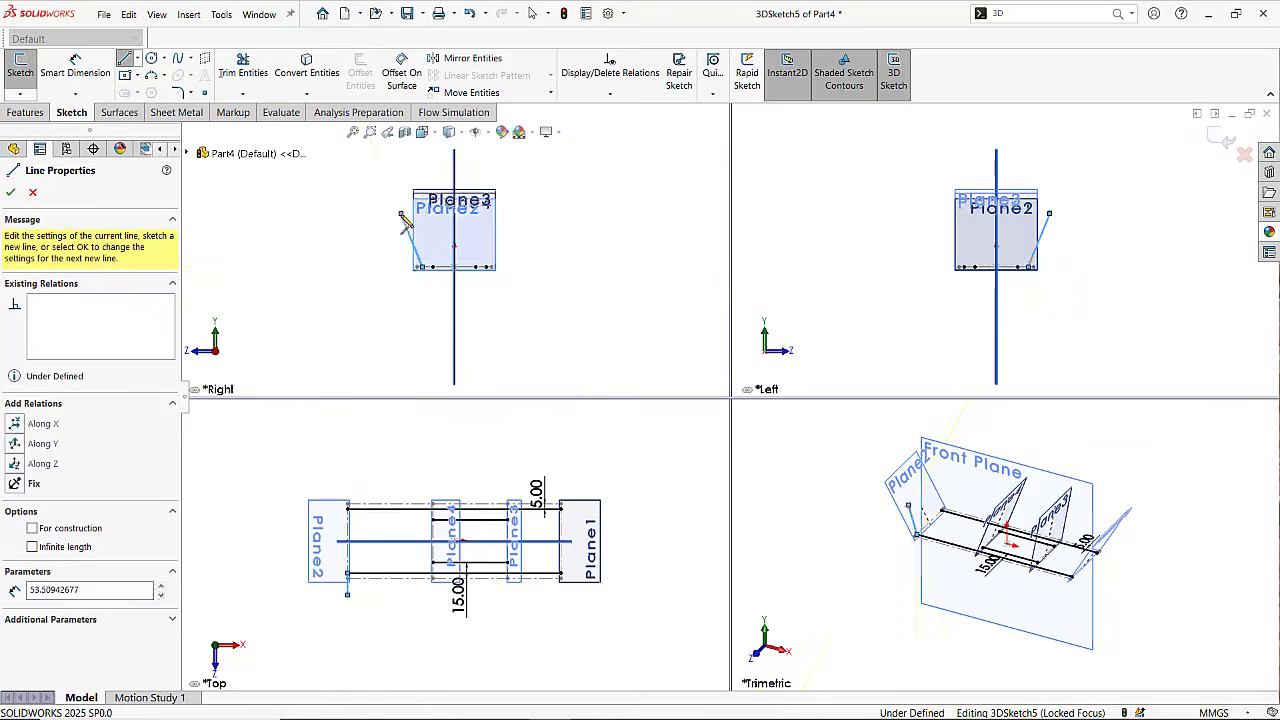
{"action": "key", "text": "Escape"}
{"action": "key", "text": "Escape"}
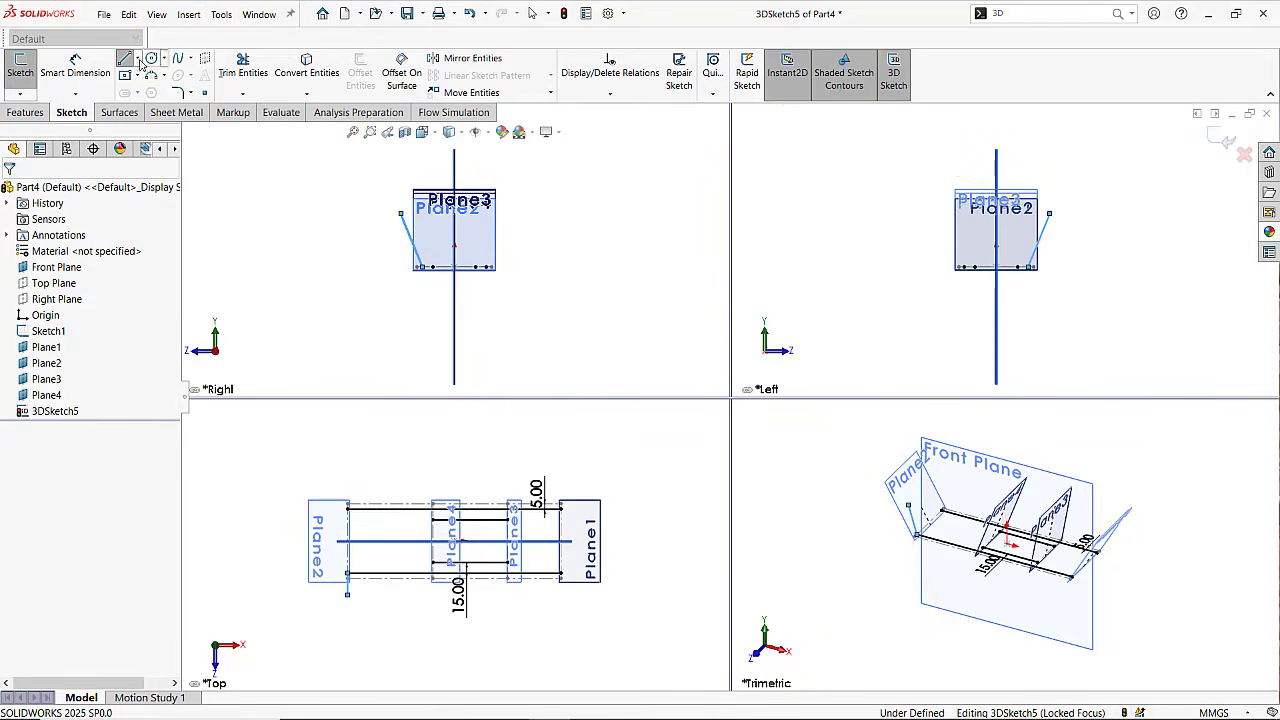
Sketch an opposing line in the YZ plane, upward and outward from the -Z long line's endpoint at Plane2.
{"action": "key", "text": "l"}
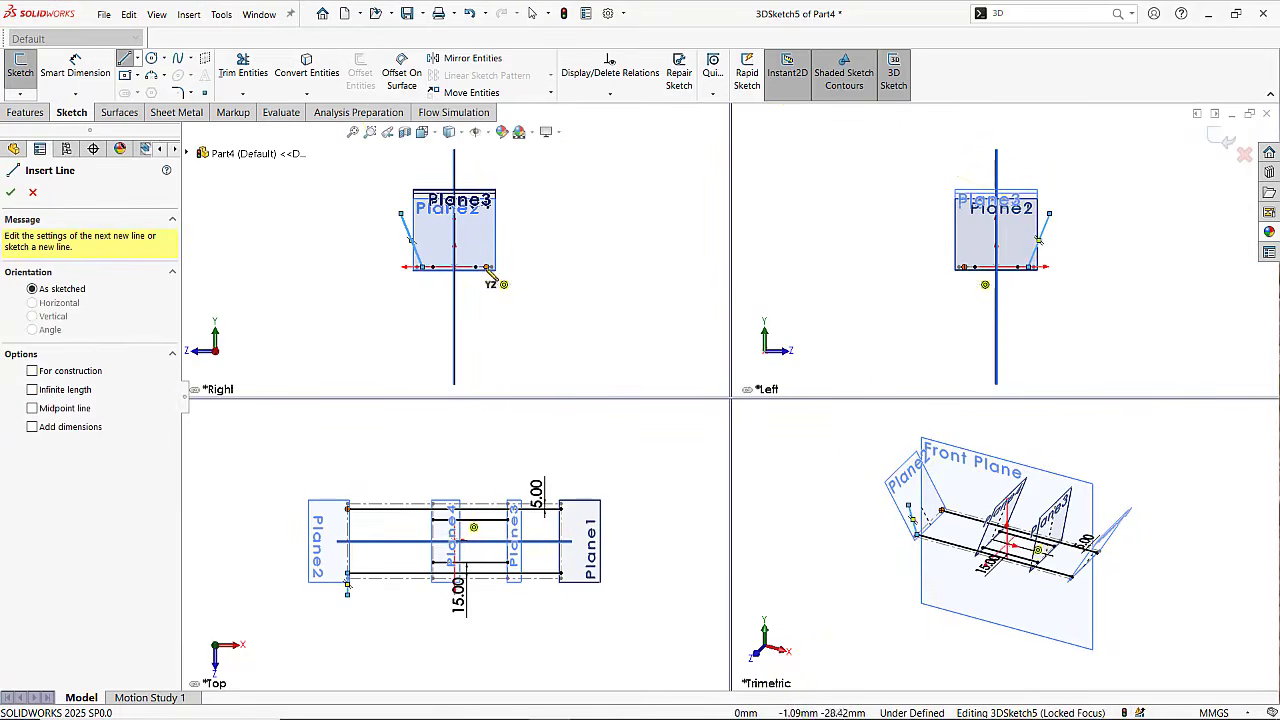
{"action": "scroll", "coordinate": [474, 272], "scroll_direction": "down", "scroll_amount": 2}
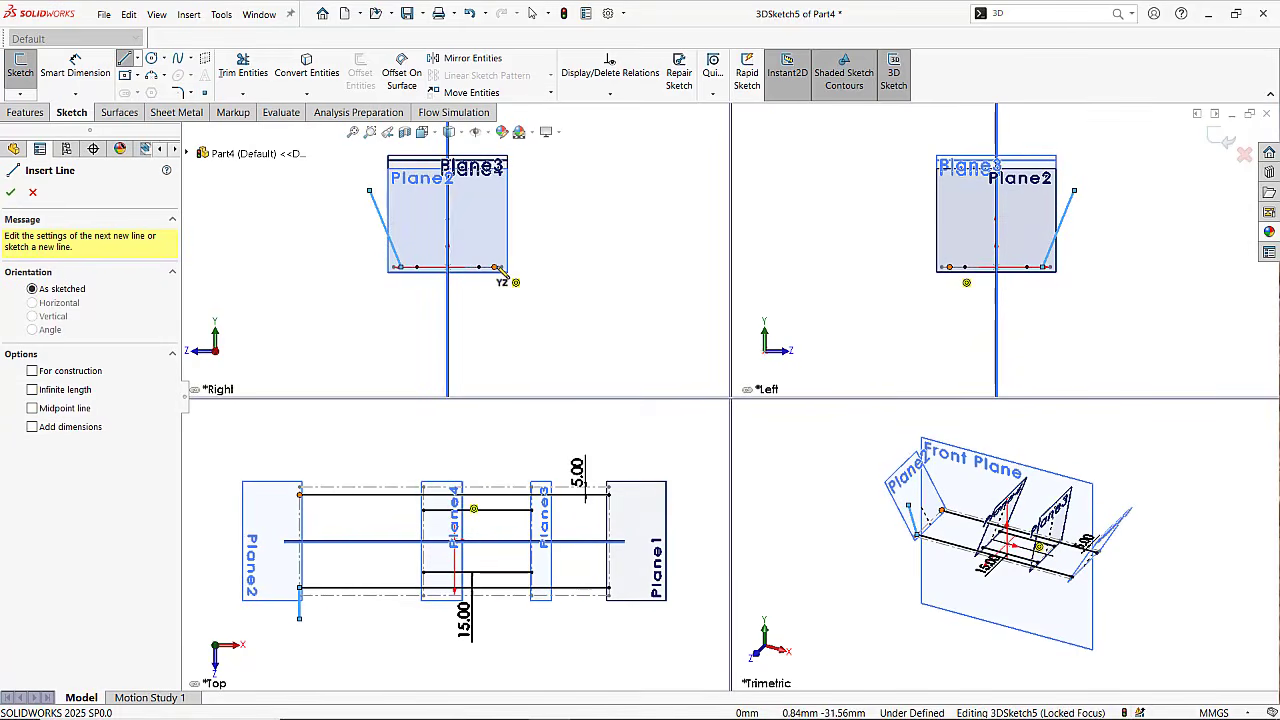
{"action": "left_click", "coordinate": [497, 268]}
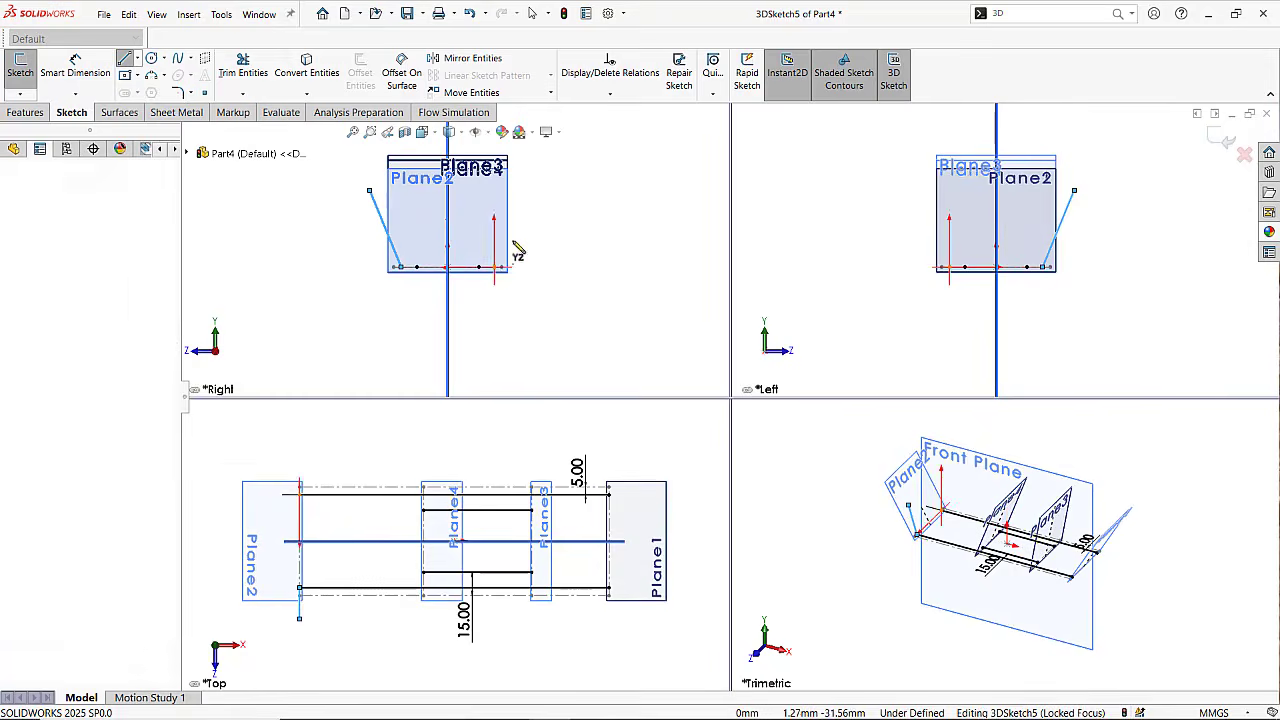
{"action": "left_click", "coordinate": [539, 191]}
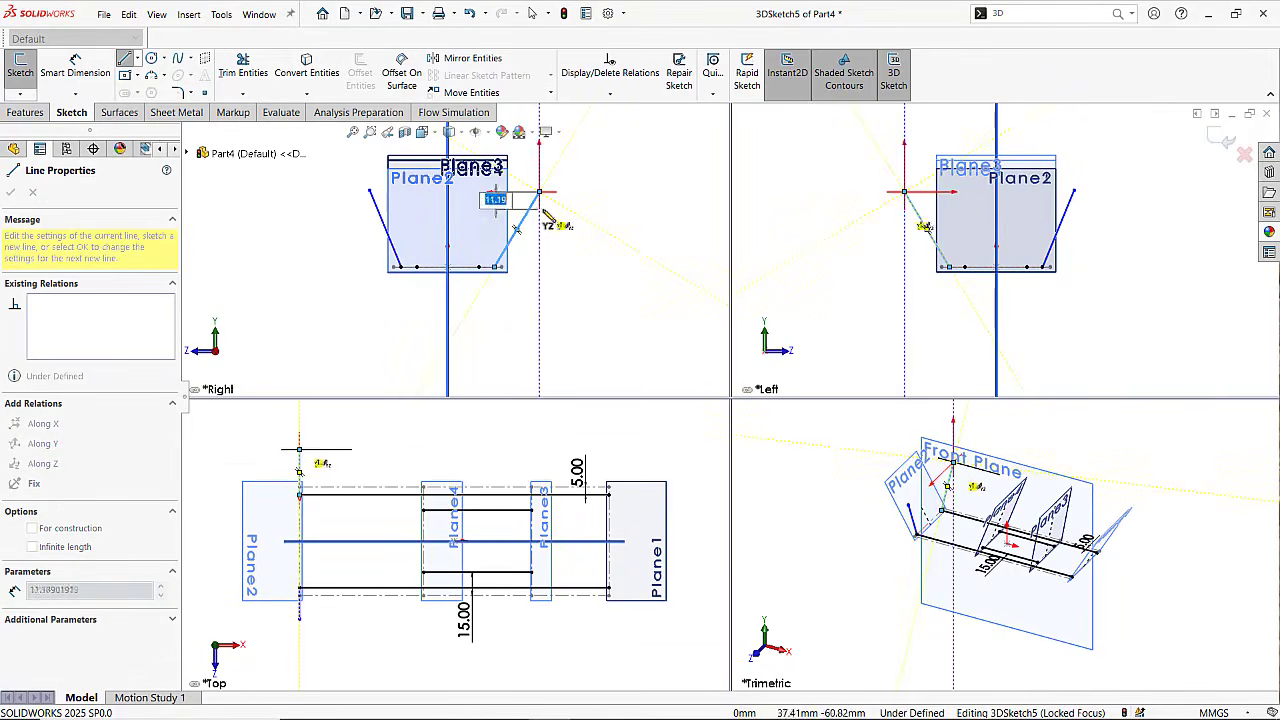
{"action": "key", "text": "Escape"}
{"action": "key", "text": "Escape"}
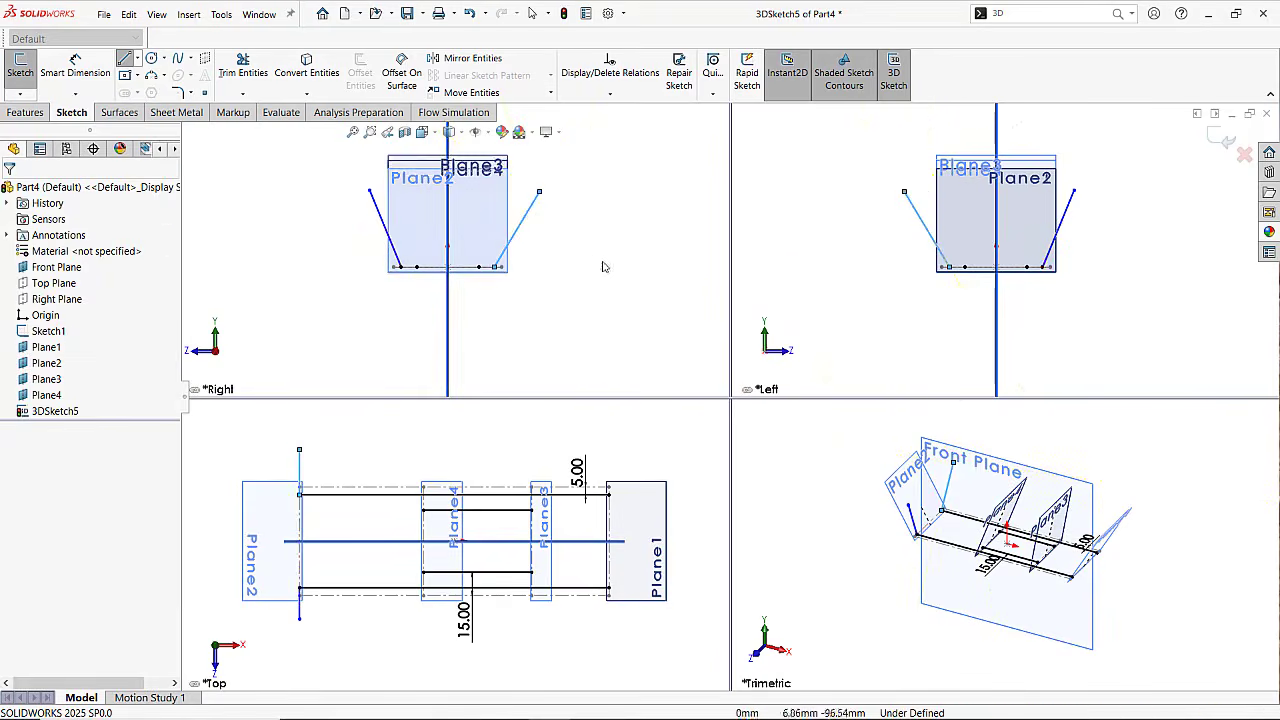
Make the upper endpoints of the two uprights at Plane2 symmetric about the Front Plane.
{"action": "scroll", "coordinate": [637, 301], "scroll_direction": "up", "scroll_amount": 1}
{"action": "mouse_move", "coordinate": [1022, 548]}
{"action": "middle_mouse_down"}
{"action": "mouse_move", "coordinate": [1069, 556]}
{"action": "mouse_move", "coordinate": [1023, 608]}
{"action": "mouse_move", "coordinate": [1050, 592]}
{"action": "mouse_move", "coordinate": [940, 556]}
{"action": "middle_mouse_up"}
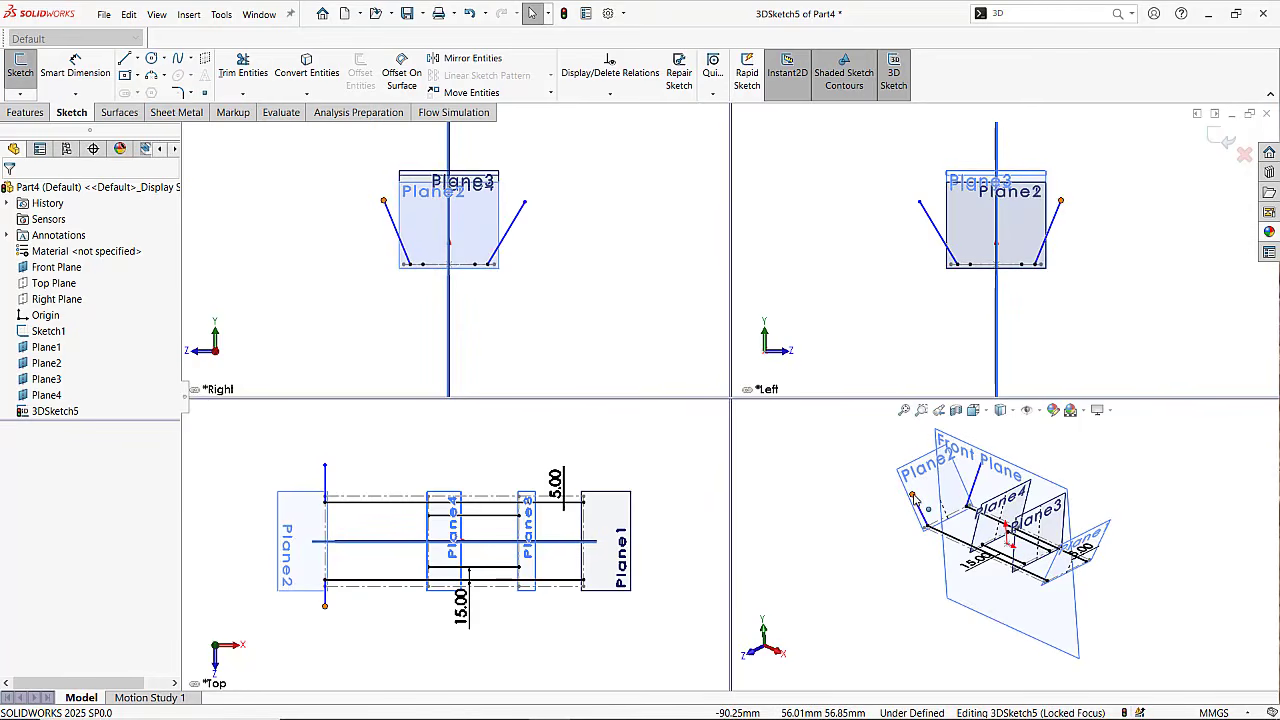
{"action": "left_click", "coordinate": [940, 487]}
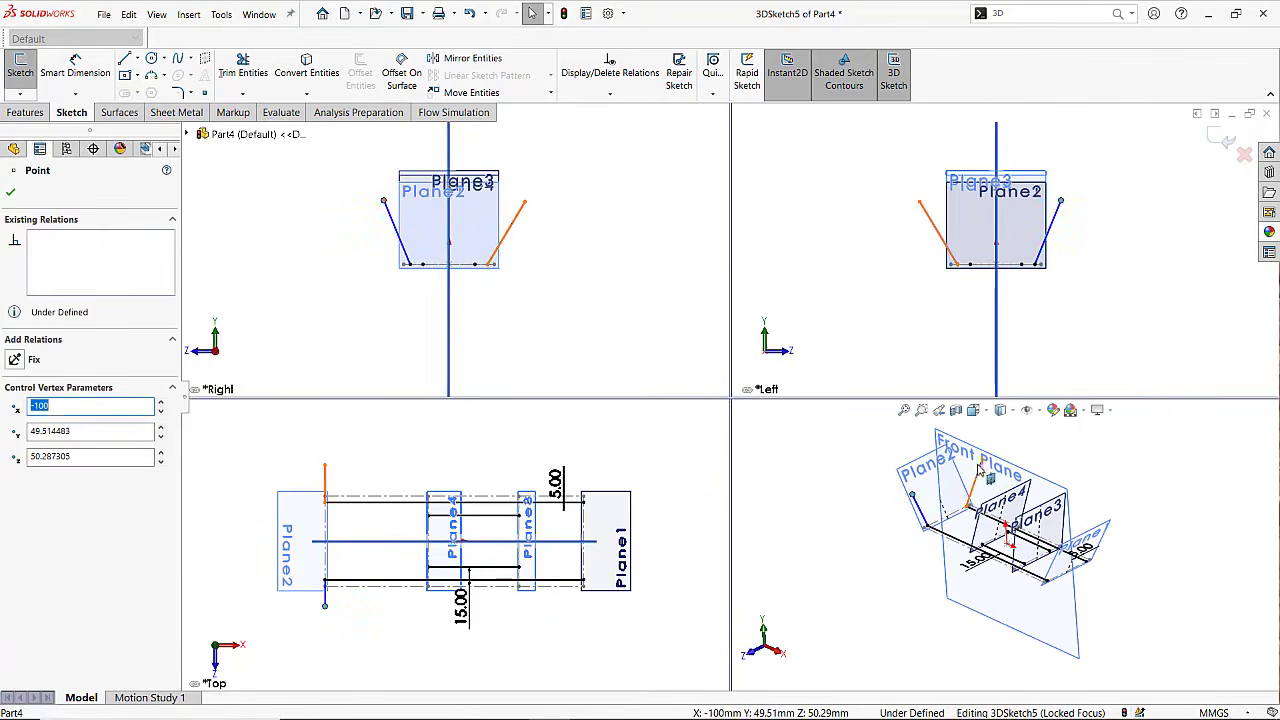
{"action": "left_click", "coordinate": [983, 462], "text": "ctrl"}
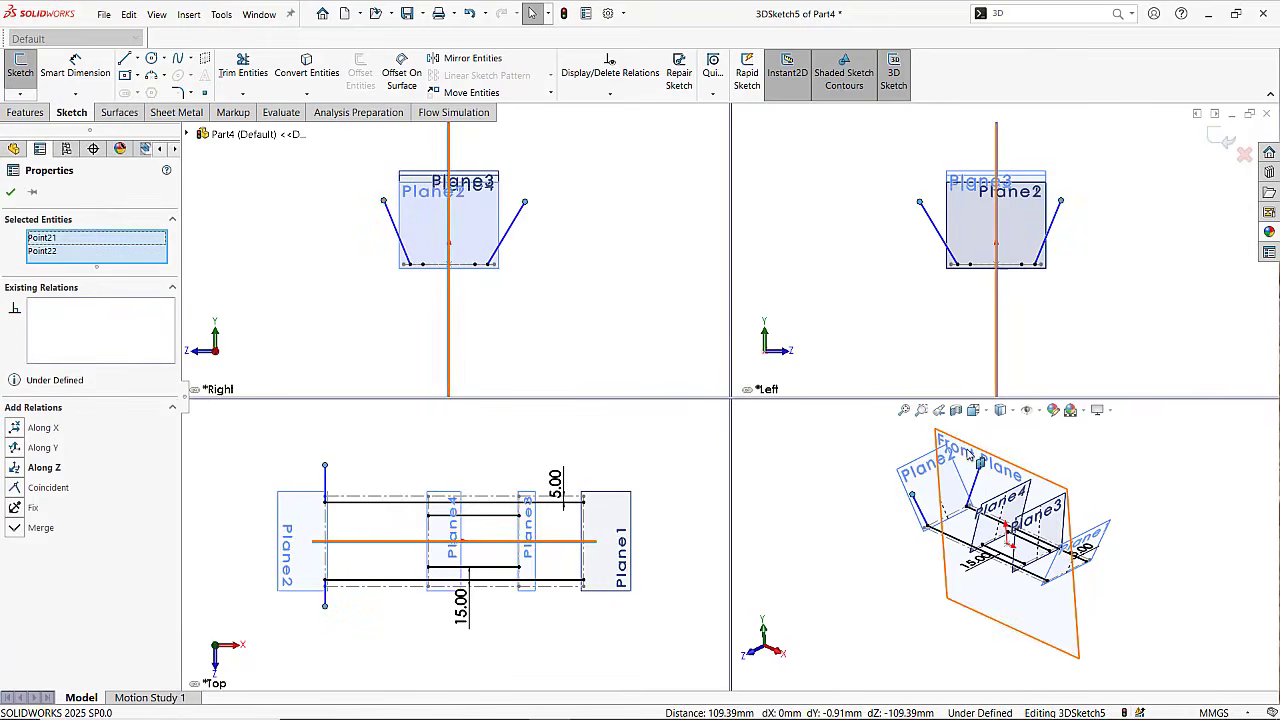
{"action": "left_click", "coordinate": [968, 455]}
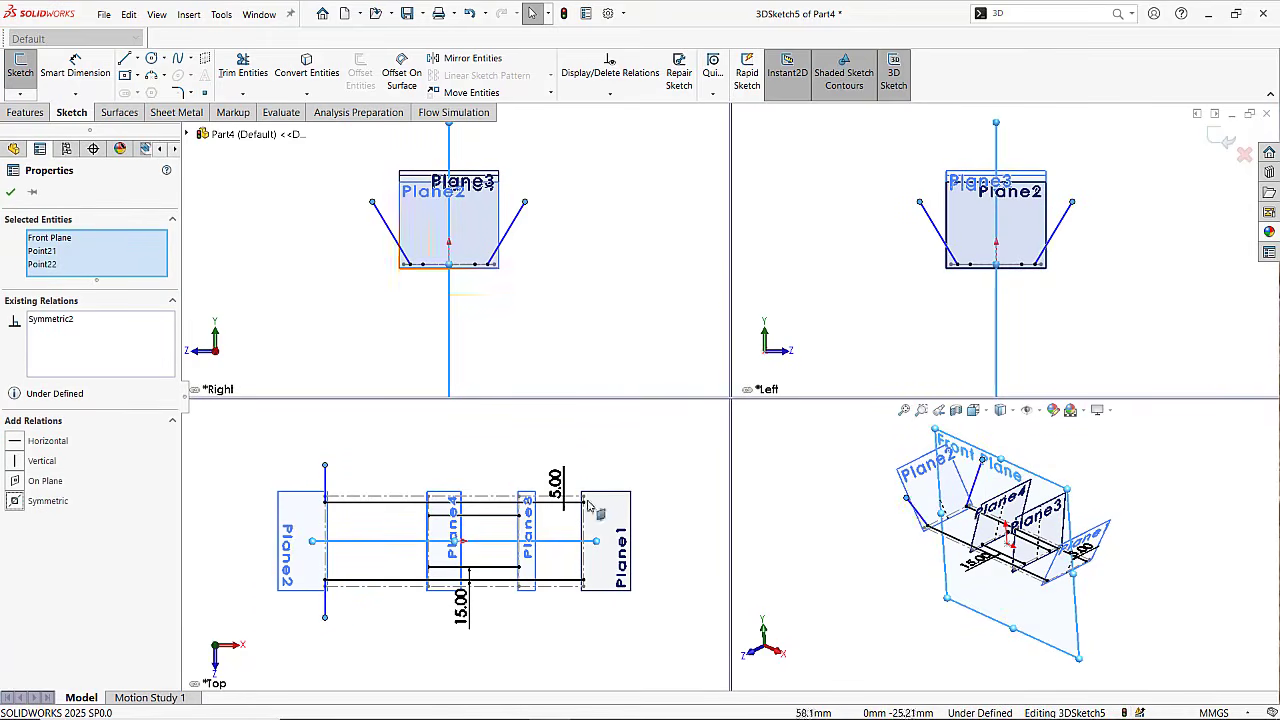
{"action": "left_click", "coordinate": [797, 468]}
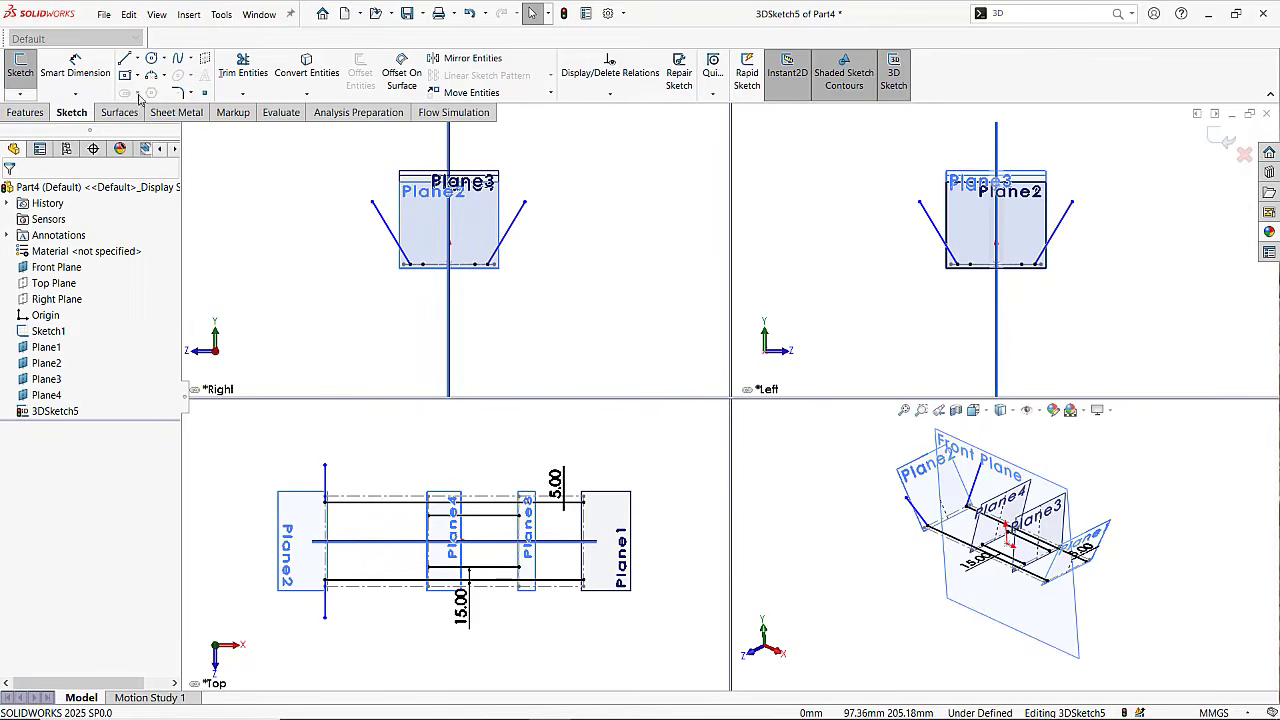
Dimension the length of the +Z upright at Plane2 and set it to 55 mm.
{"action": "left_click", "coordinate": [75, 64]}
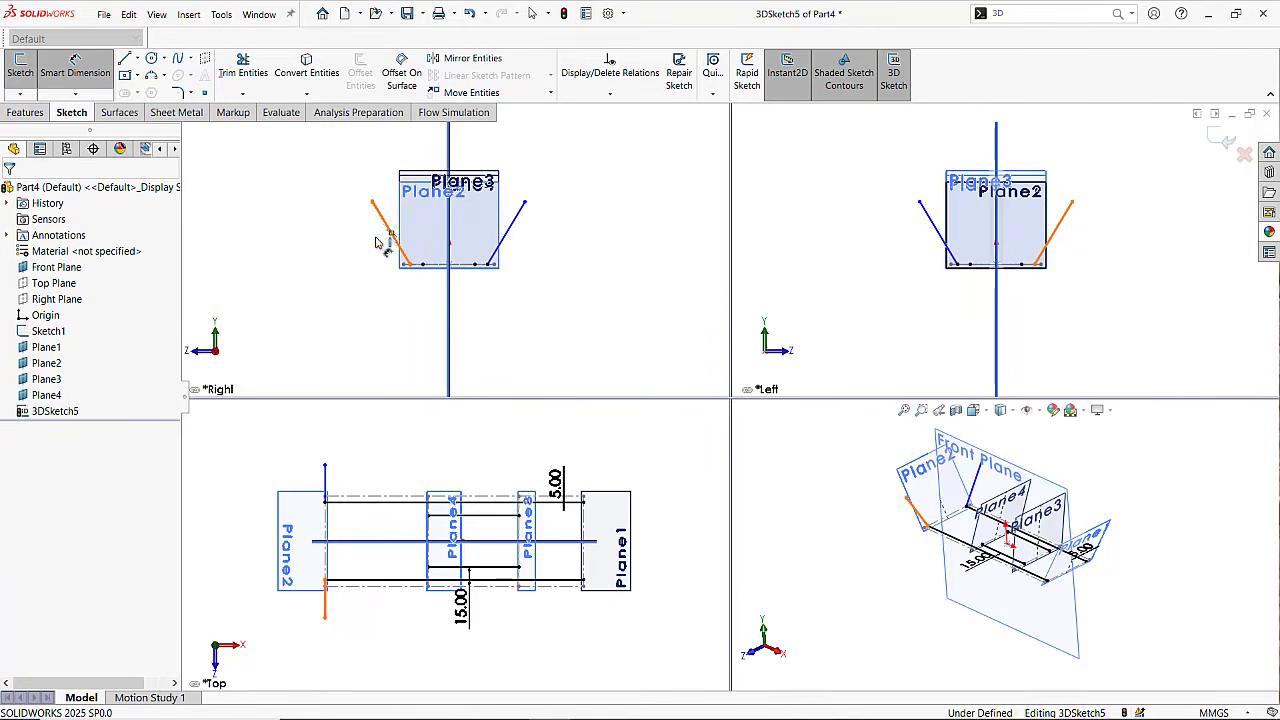
{"action": "left_click", "coordinate": [381, 236]}
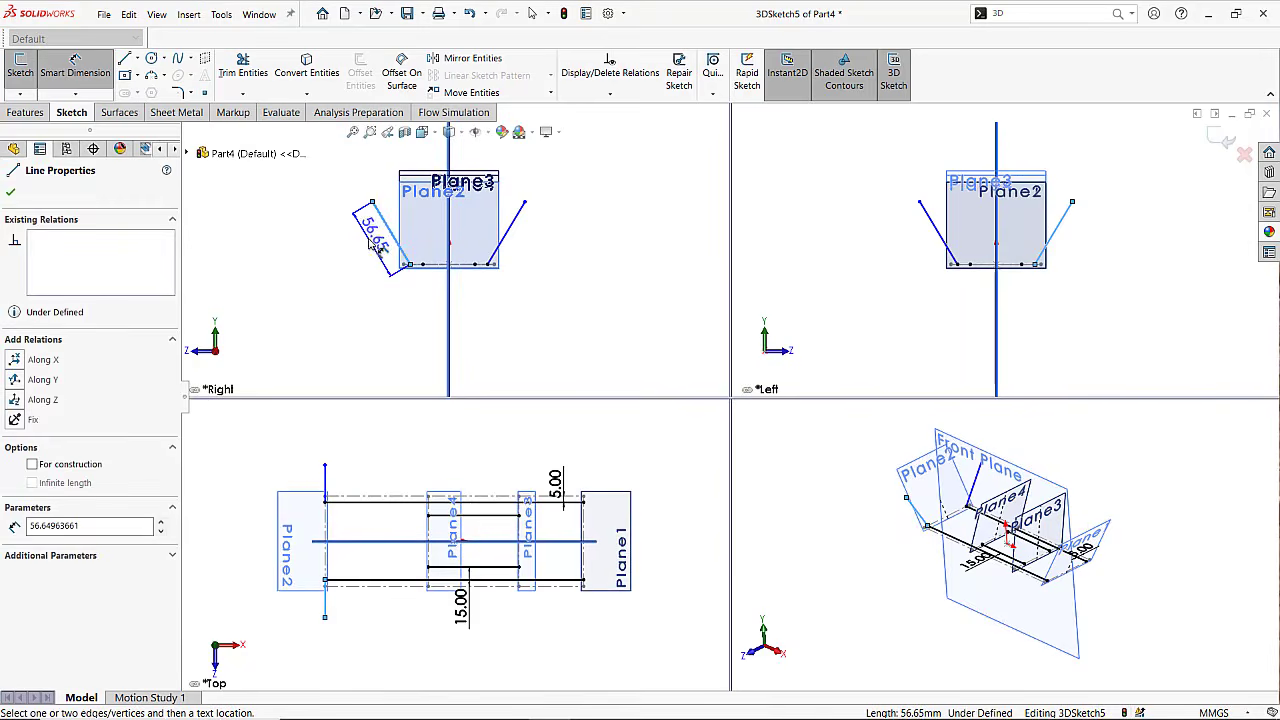
{"action": "left_click", "coordinate": [376, 245]}
{"action": "double_click", "coordinate": [362, 262]}
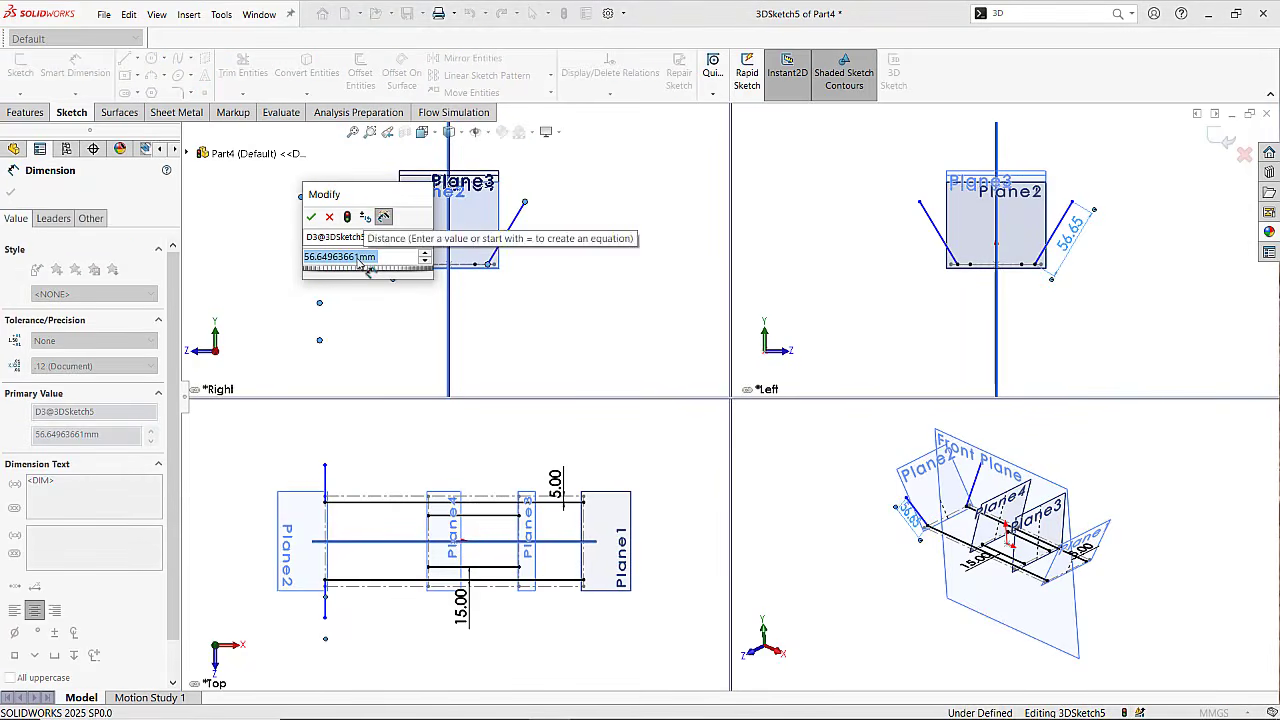
{"action": "type", "text": "40"}
{"action": "key", "text": "Return"}
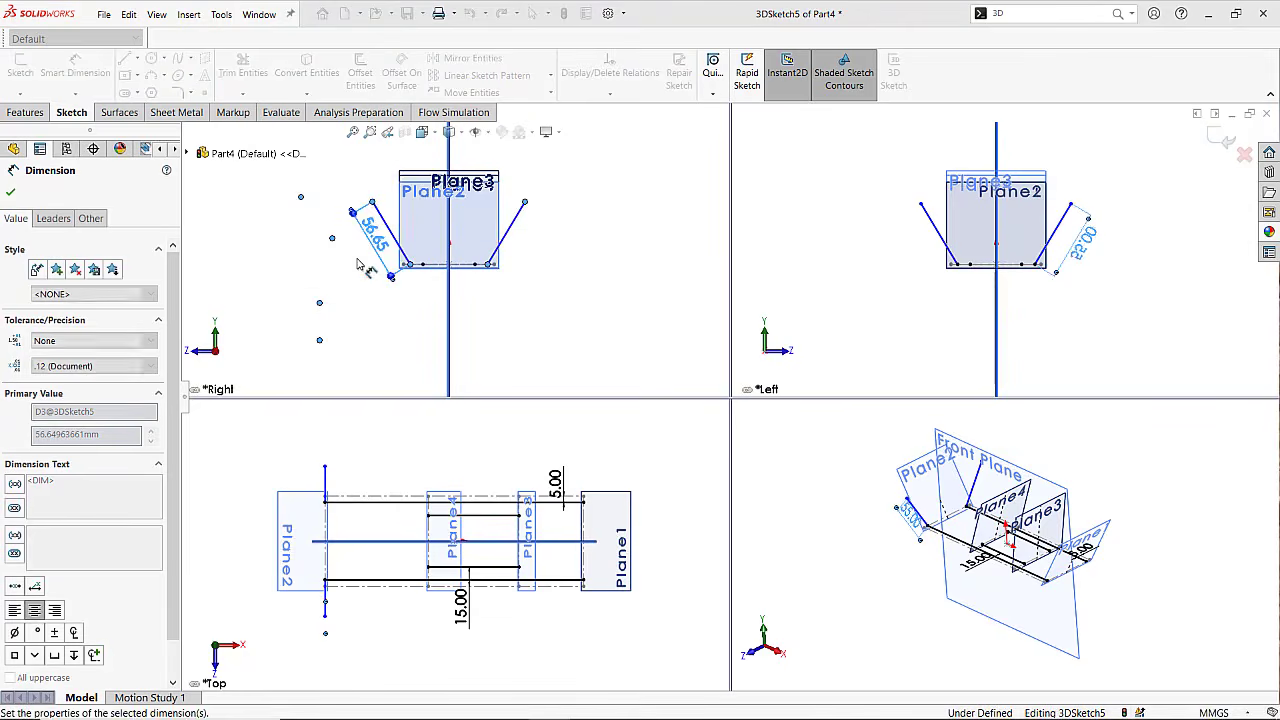
{"action": "scroll", "coordinate": [452, 232], "scroll_direction": "down", "scroll_amount": 3}
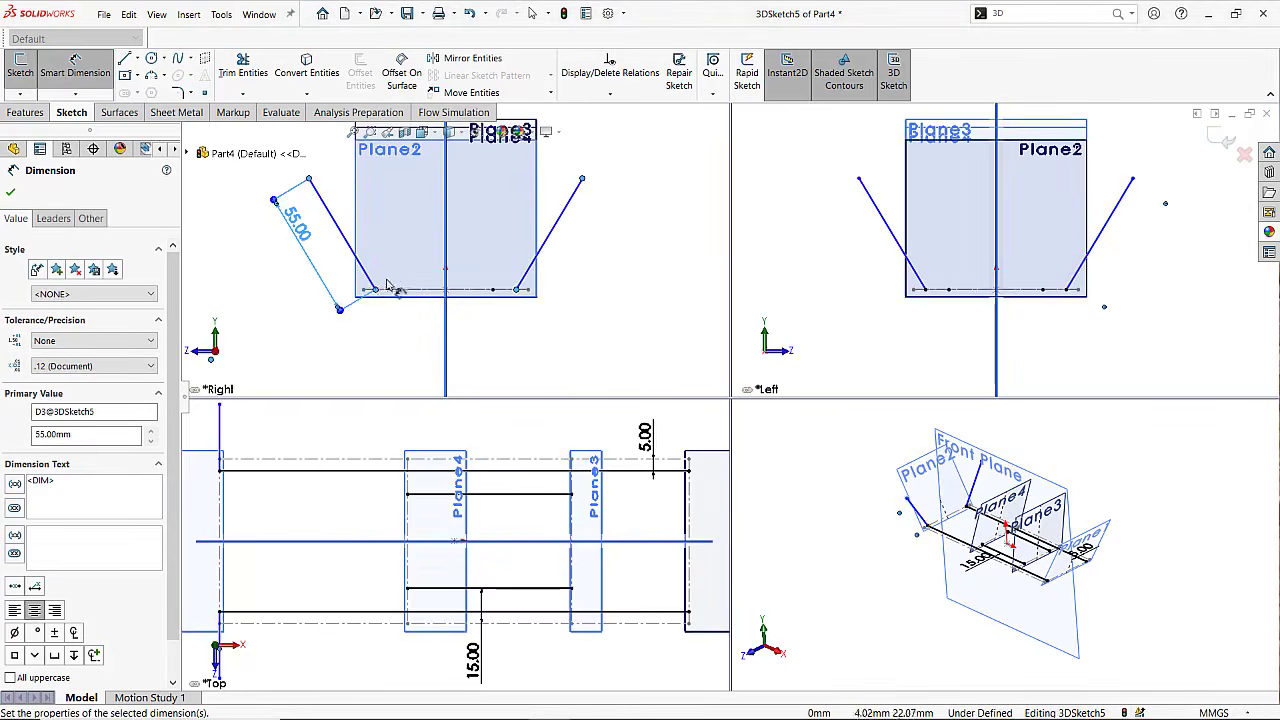
{"action": "scroll", "coordinate": [450, 250], "scroll_direction": "up", "scroll_amount": 3}
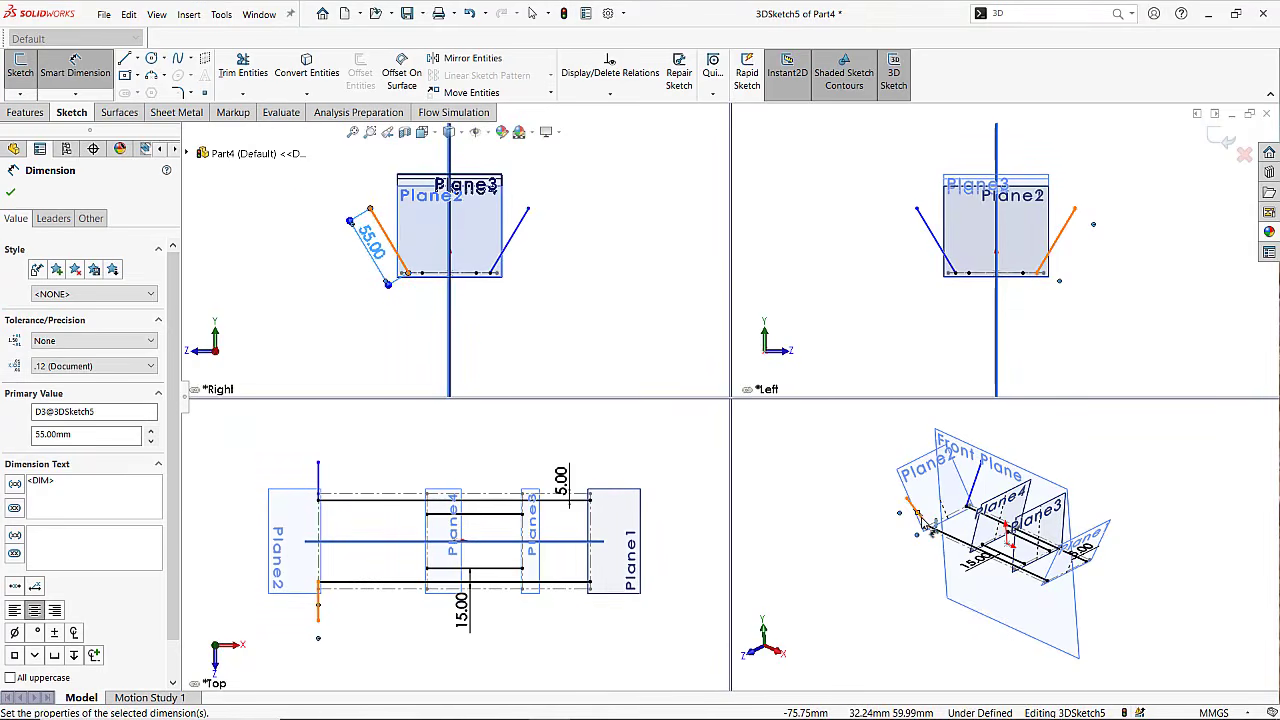
Set the angle between the +Z upright and the layout's cross construction line at Plane2 to 110 degrees.
{"action": "left_click", "coordinate": [928, 528]}
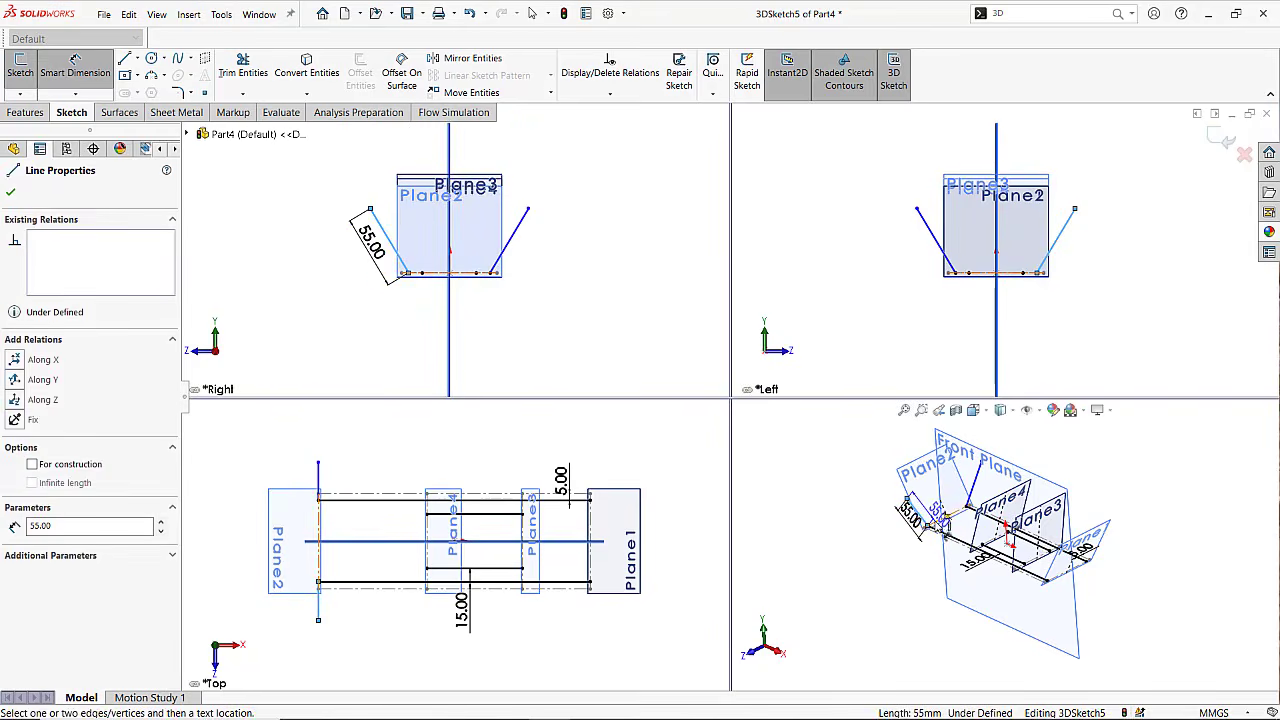
{"action": "left_click", "coordinate": [940, 522]}
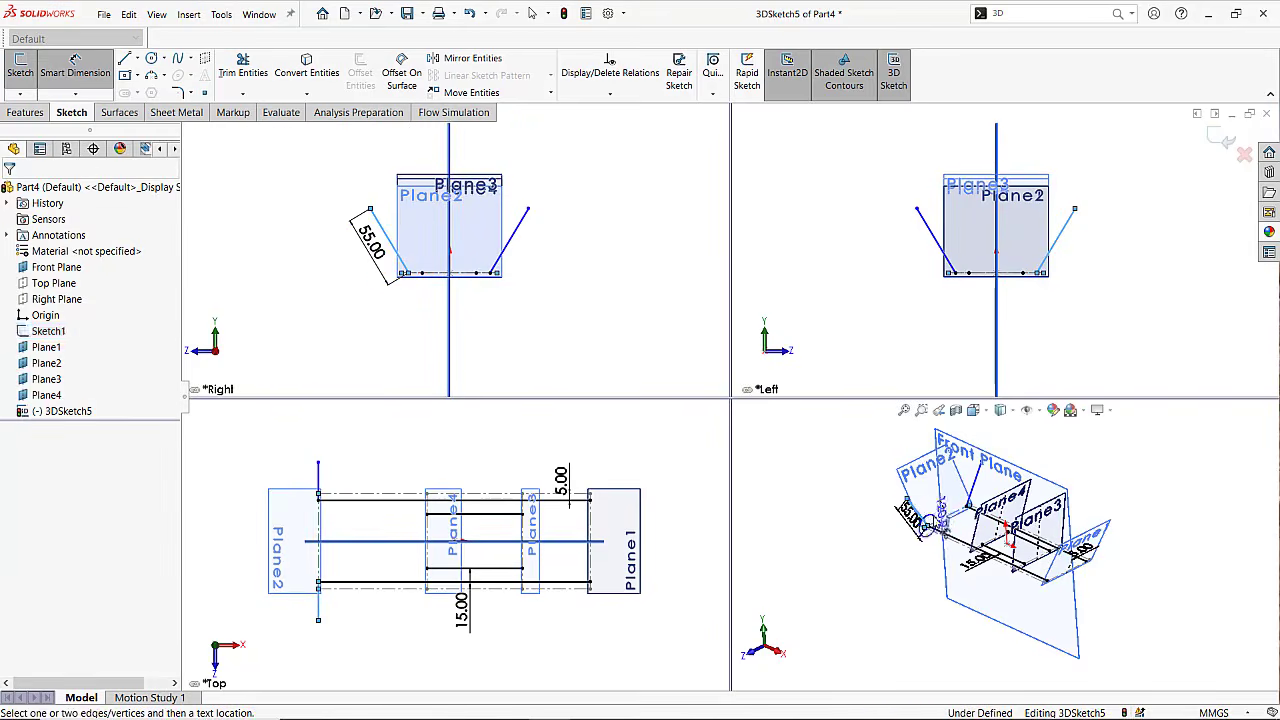
{"action": "left_click", "coordinate": [849, 522]}
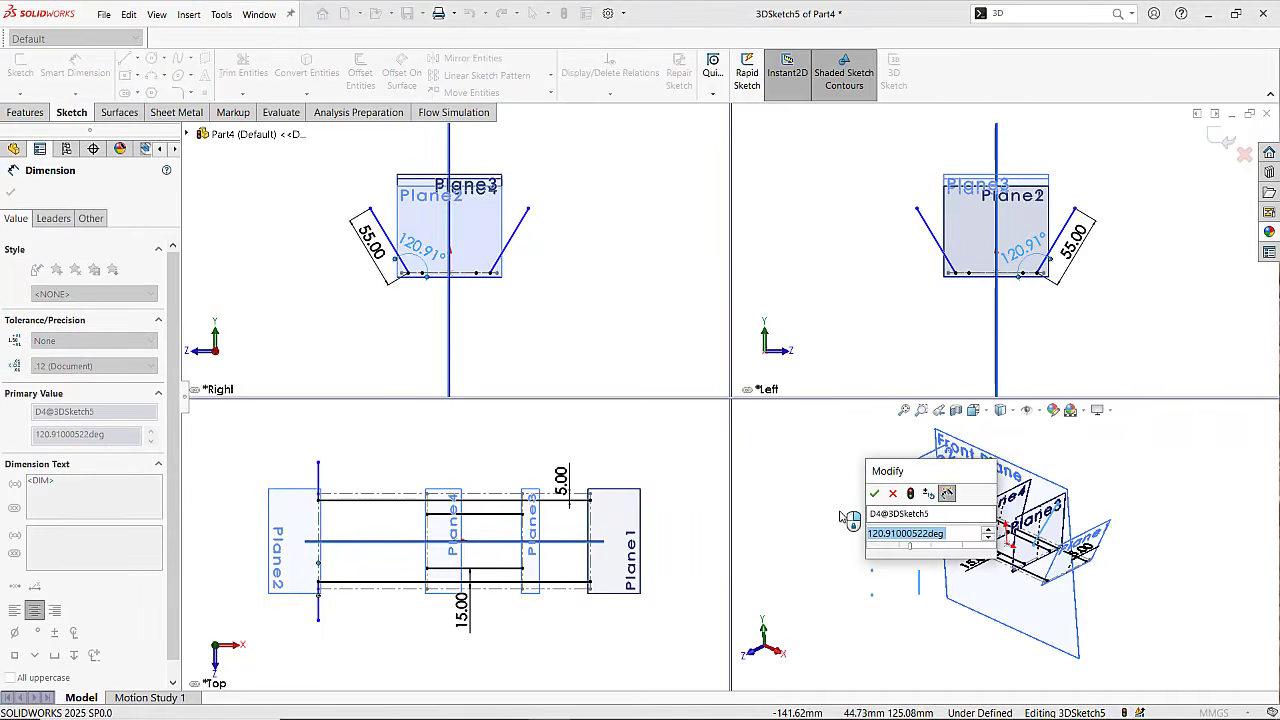
{"action": "type", "text": "110"}
{"action": "key", "text": "Return"}
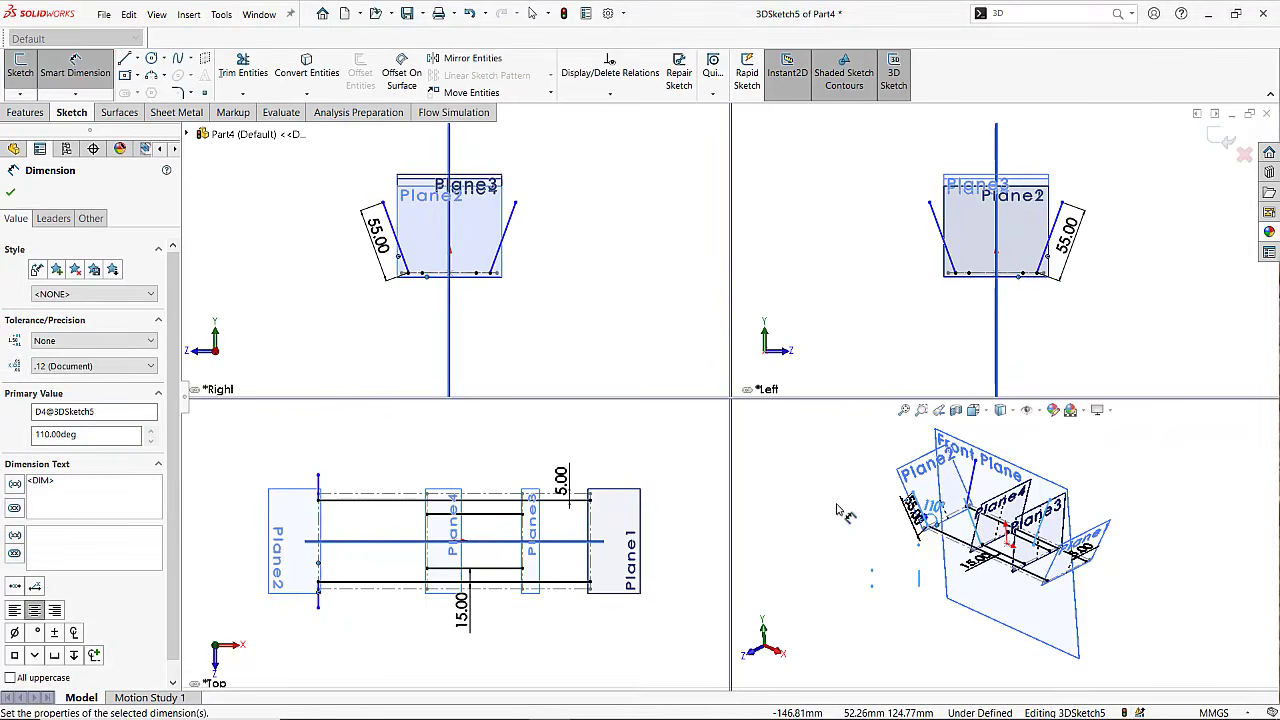
{"action": "left_click", "coordinate": [837, 510]}
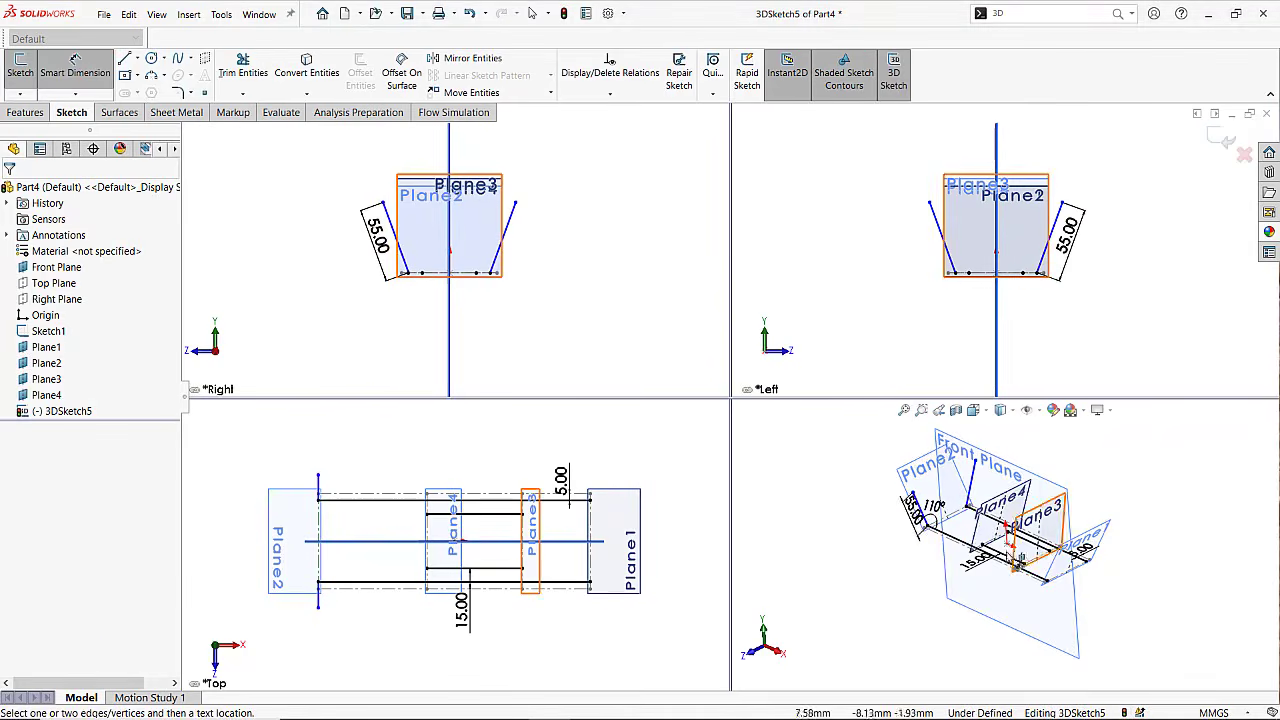
{"action": "mouse_move", "coordinate": [1015, 545]}
{"action": "middle_mouse_down"}
{"action": "mouse_move", "coordinate": [1112, 507]}
{"action": "mouse_move", "coordinate": [1020, 471]}
{"action": "mouse_move", "coordinate": [1040, 480]}
{"action": "mouse_move", "coordinate": [1000, 520]}
{"action": "middle_mouse_up"}
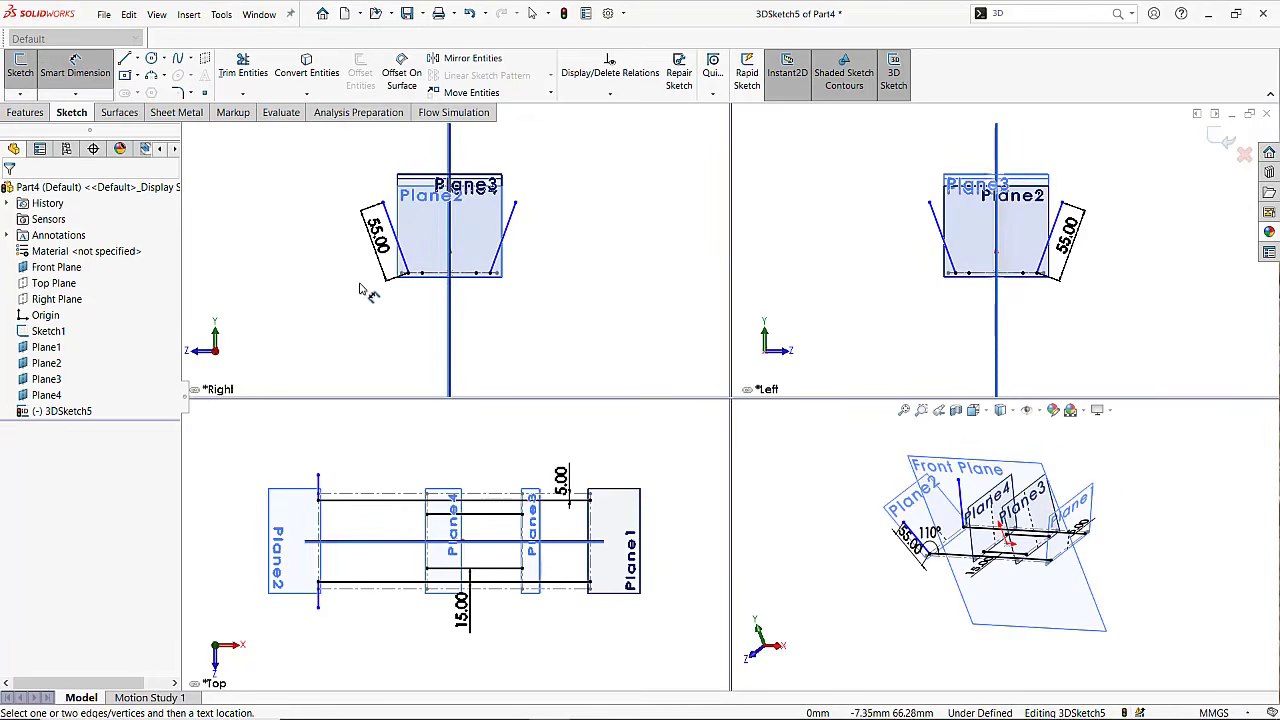
{"action": "key", "text": "Escape"}
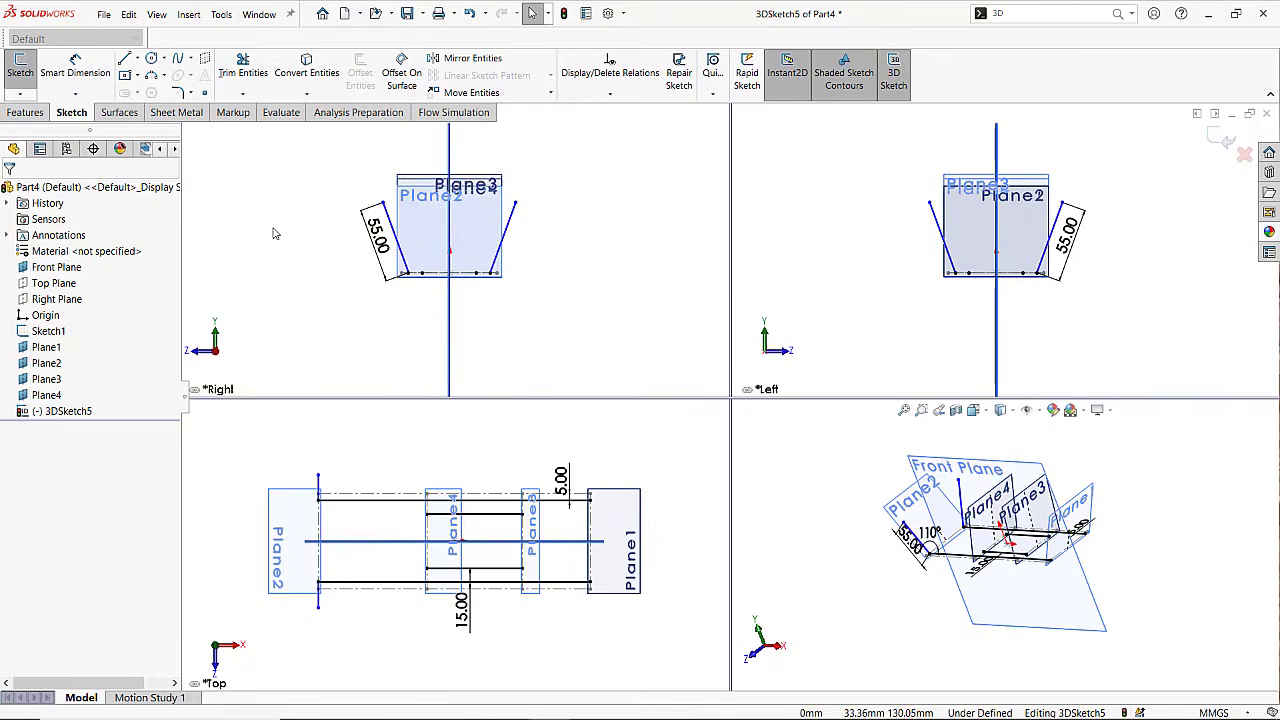
Apply an Equal relation to the two upright lines at Plane2.
{"action": "left_click", "coordinate": [401, 235]}
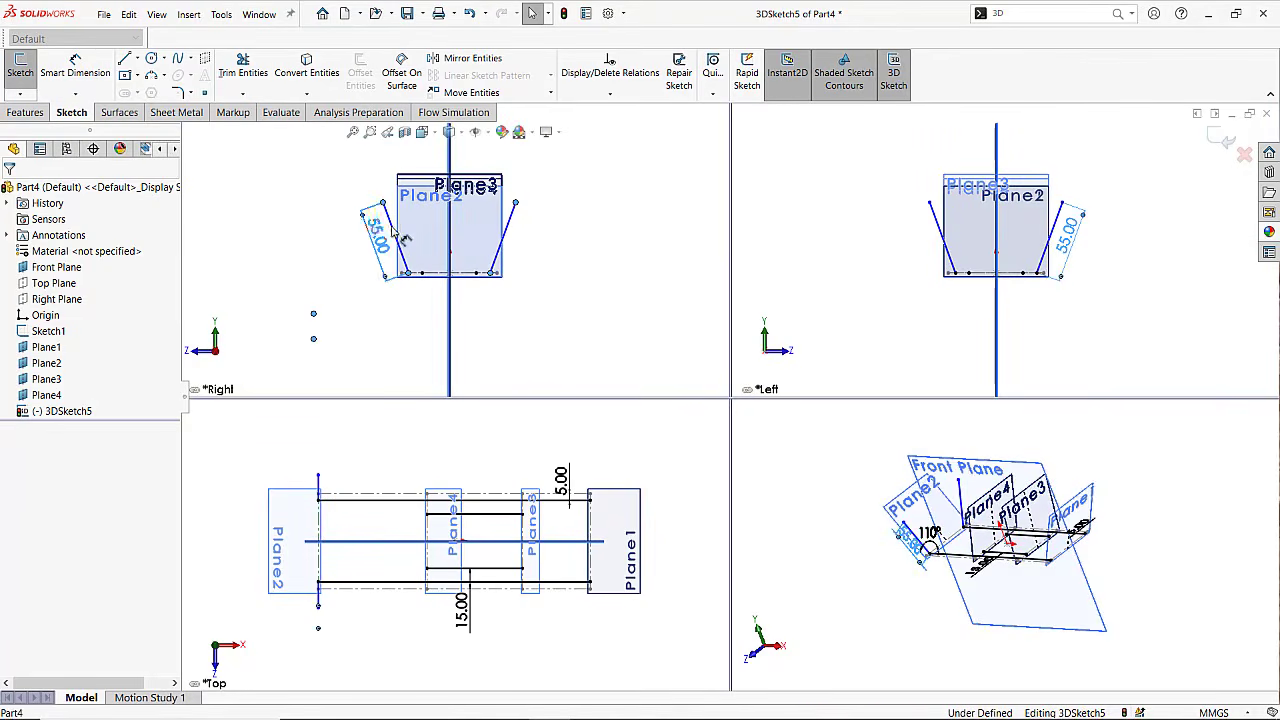
{"action": "left_click", "coordinate": [511, 240]}
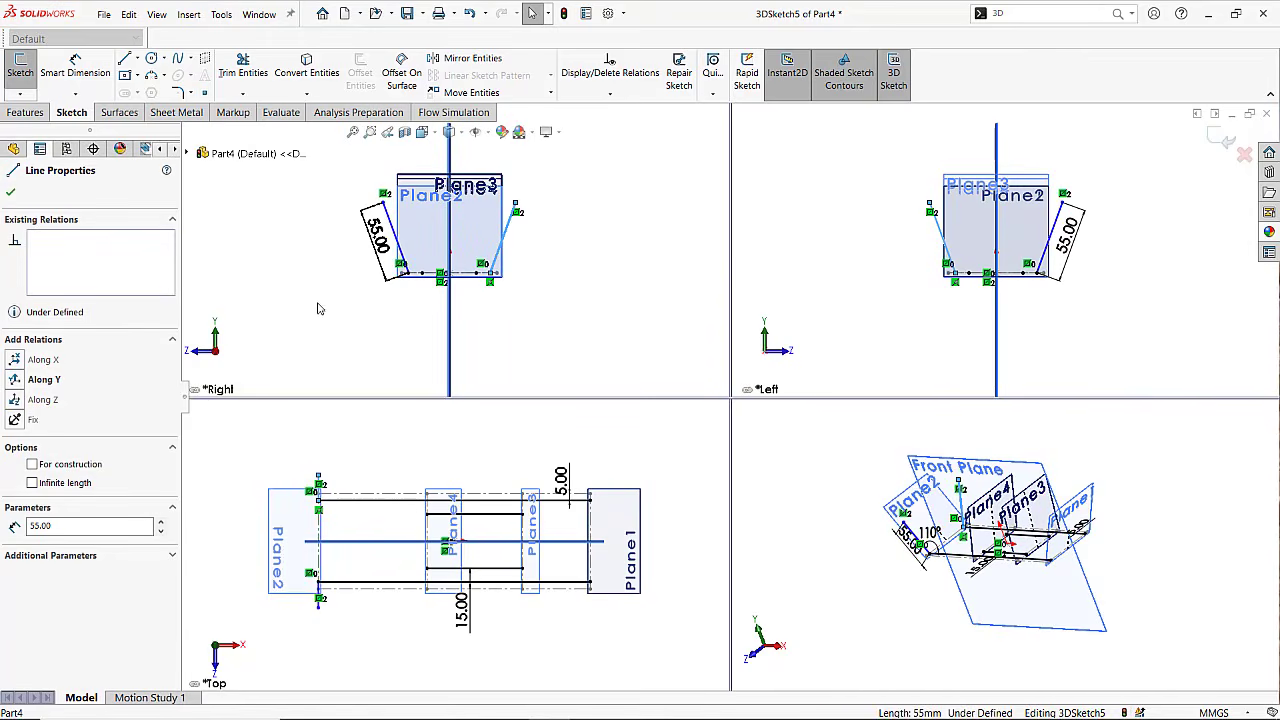
{"action": "left_click", "coordinate": [394, 238], "text": "ctrl"}
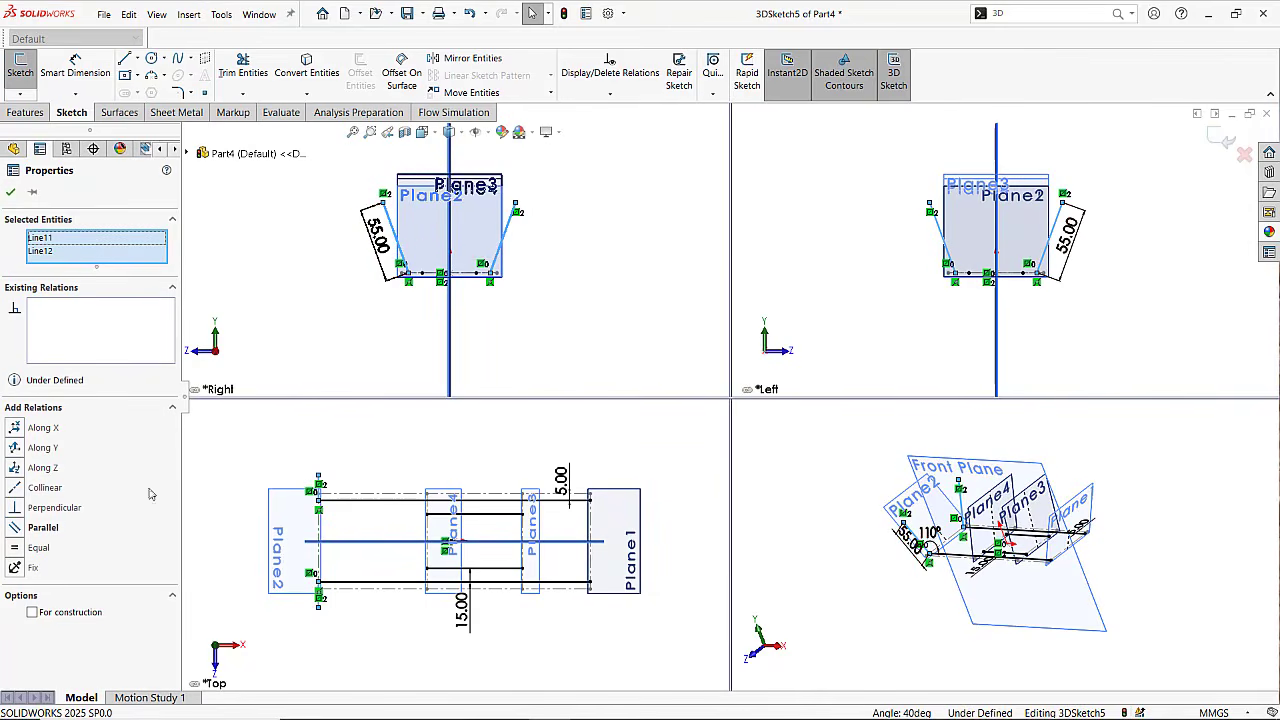
{"action": "left_click", "coordinate": [38, 549]}
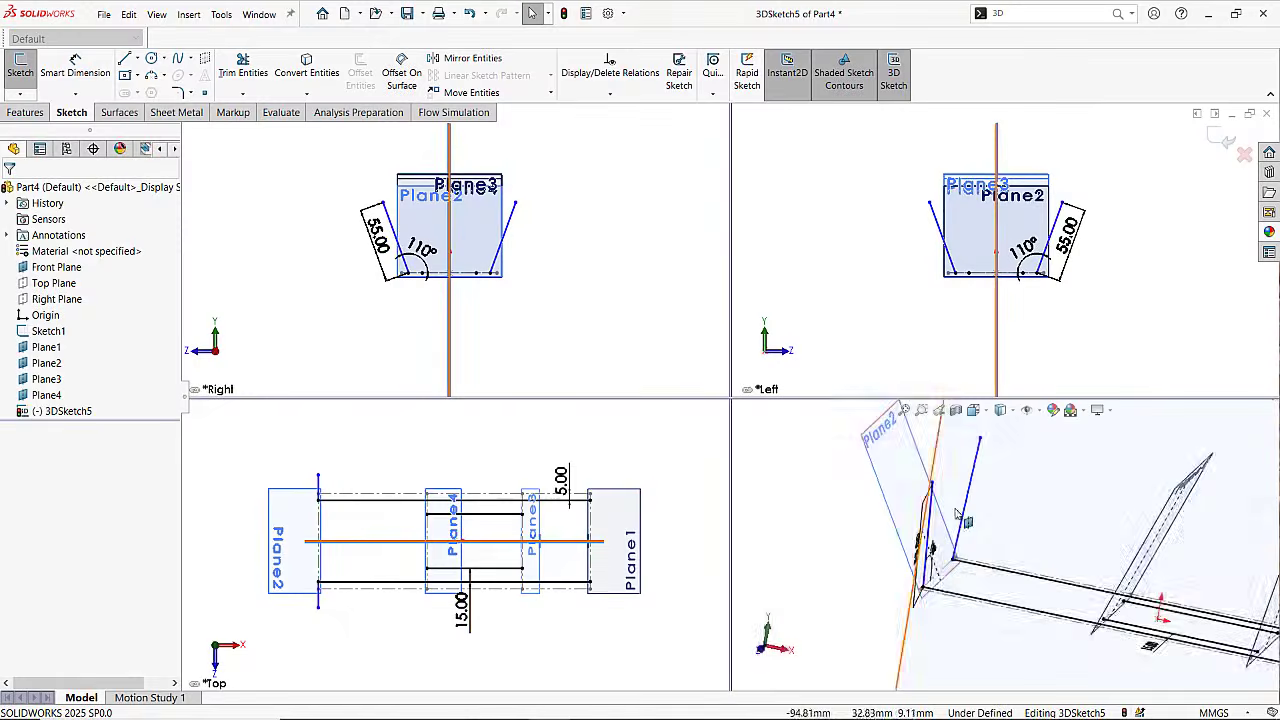
Constrain the upper endpoints of both uprights to lie on Plane2 with an On Plane relation.
{"action": "middle_click_drag", "start_coordinate": [925, 505], "coordinate": [937, 498]}
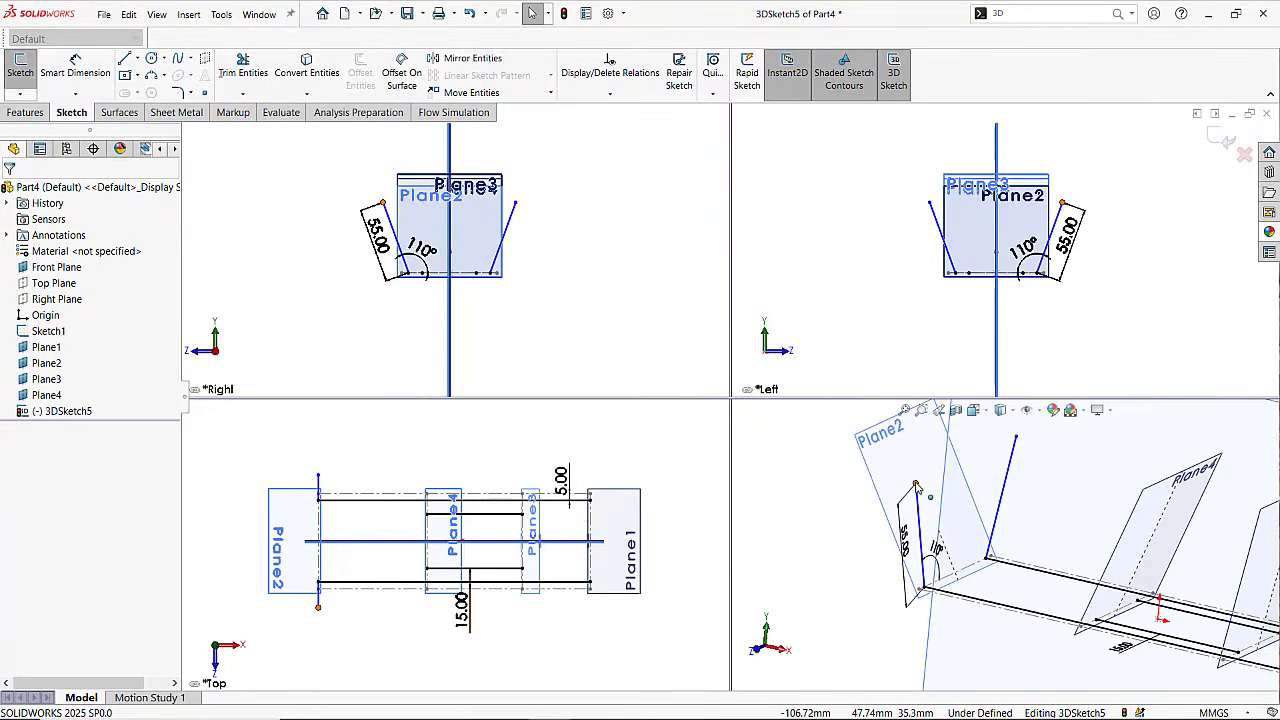
{"action": "left_click", "coordinate": [1016, 439]}
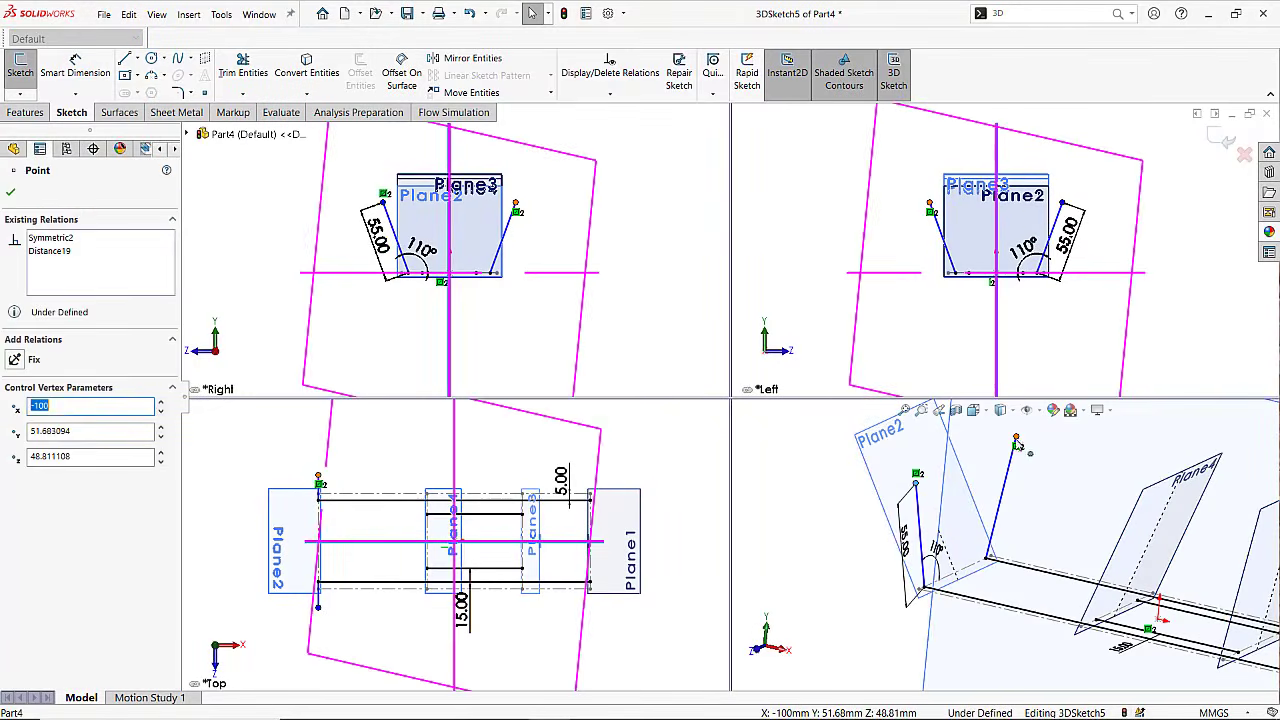
{"action": "left_click", "coordinate": [916, 483], "text": "ctrl"}
{"action": "left_click", "coordinate": [902, 465], "text": "ctrl"}
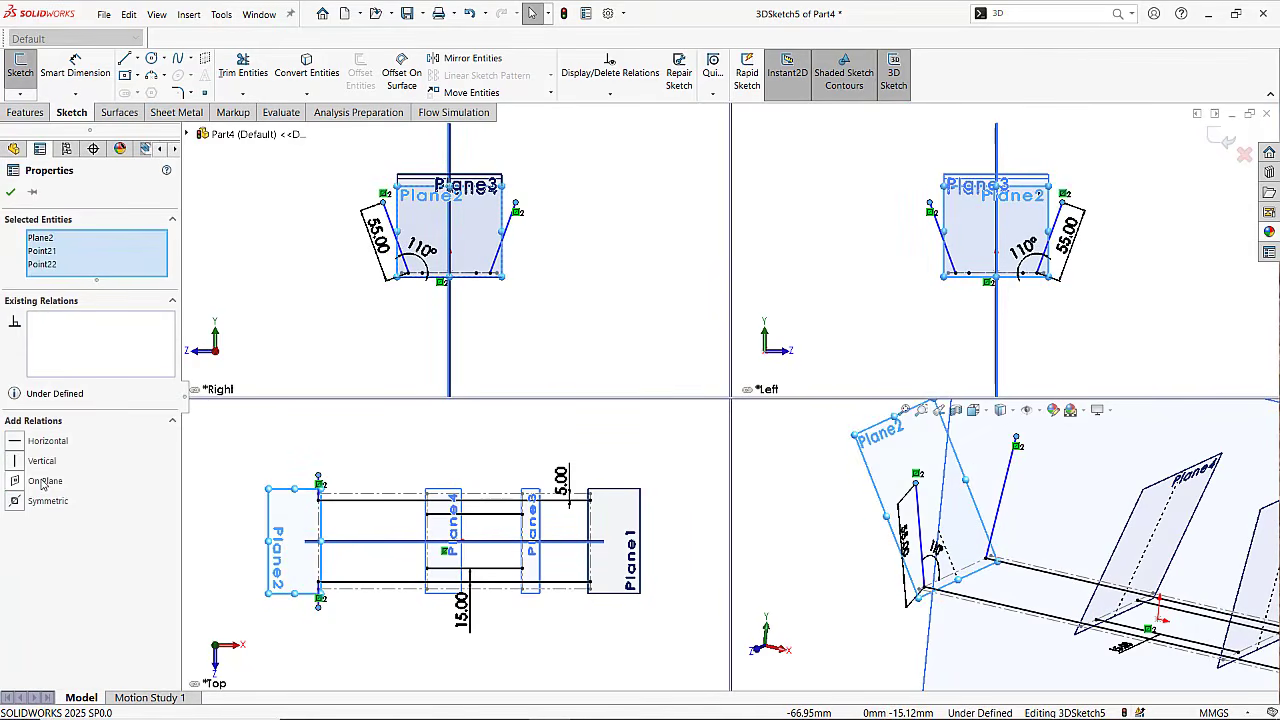
{"action": "left_click", "coordinate": [44, 481]}
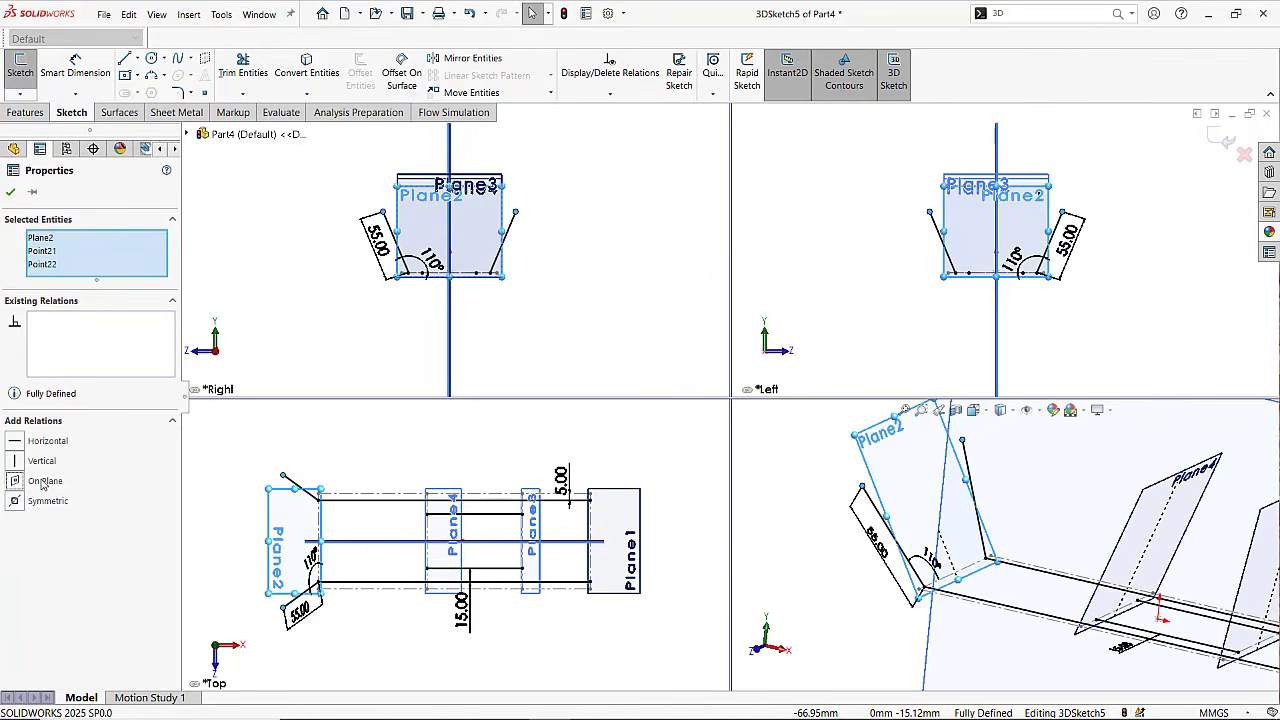
{"action": "left_click", "coordinate": [10, 193]}
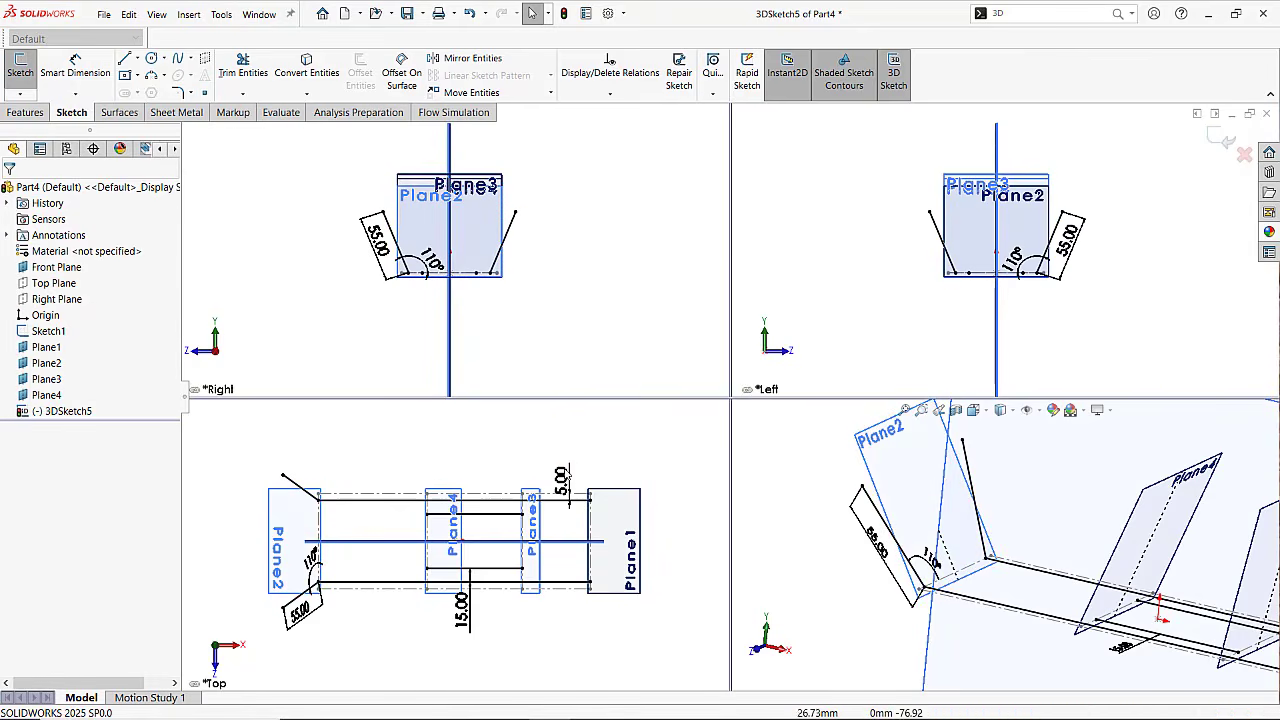
Sketch a line about 57 mm long in the YZ plane, upward and outward from the -Z long line's endpoint at Plane1.
{"action": "scroll", "coordinate": [1075, 605], "scroll_direction": "up", "scroll_amount": 5}
{"action": "middle_click_drag", "start_coordinate": [1072, 605], "coordinate": [996, 632]}
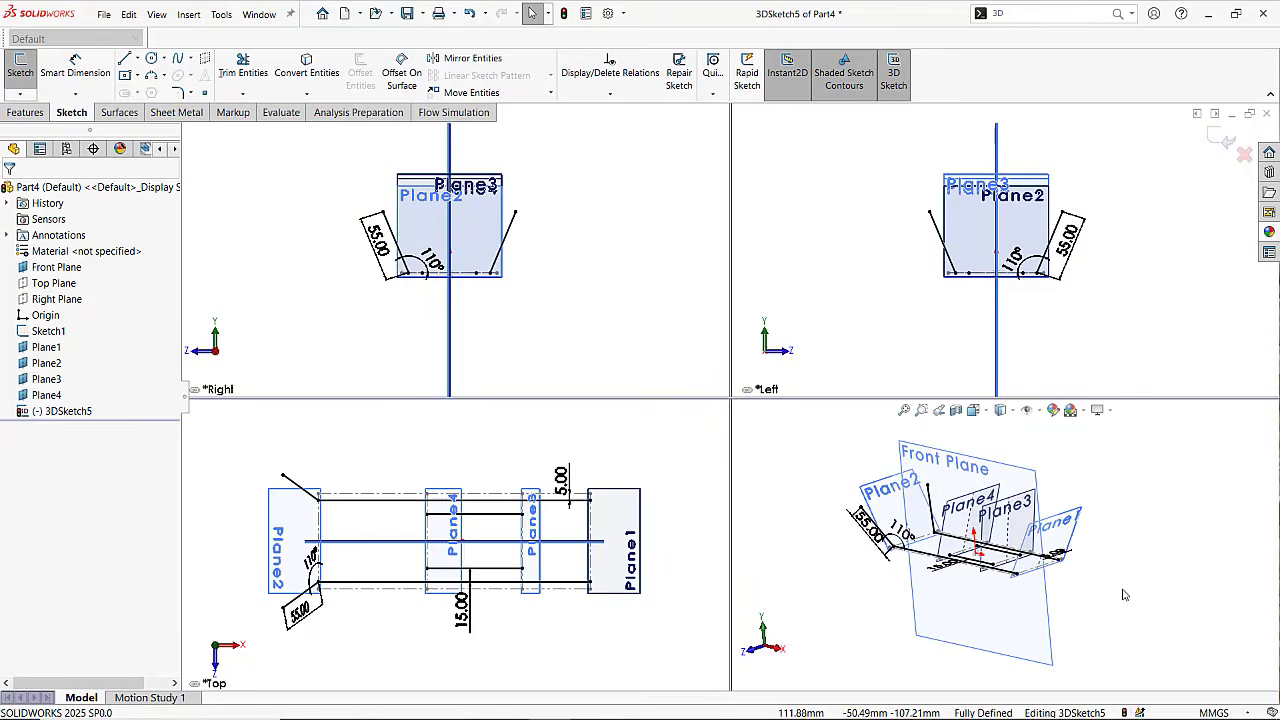
{"action": "left_click", "coordinate": [136, 59]}
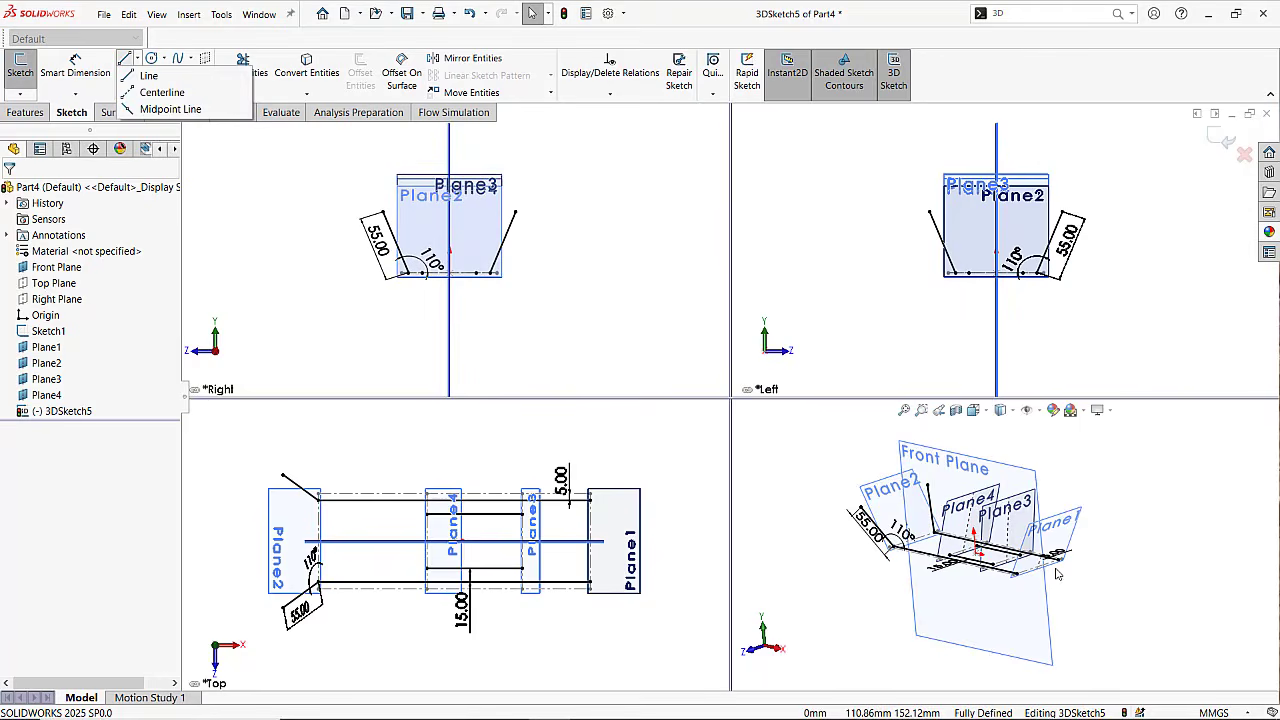
{"action": "left_click", "coordinate": [124, 66]}
{"action": "left_click", "coordinate": [145, 76]}
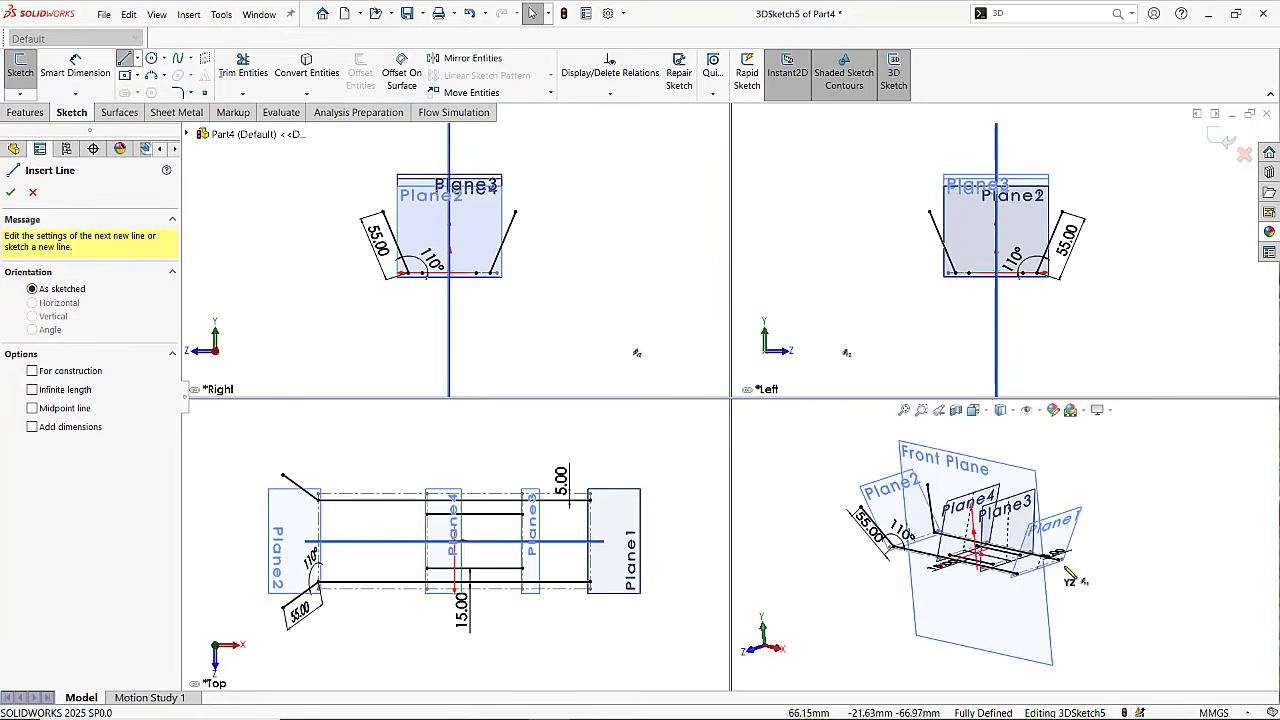
{"action": "scroll", "coordinate": [1068, 577], "scroll_direction": "down", "scroll_amount": 3}
{"action": "middle_click_drag", "start_coordinate": [1024, 578], "coordinate": [981, 586]}
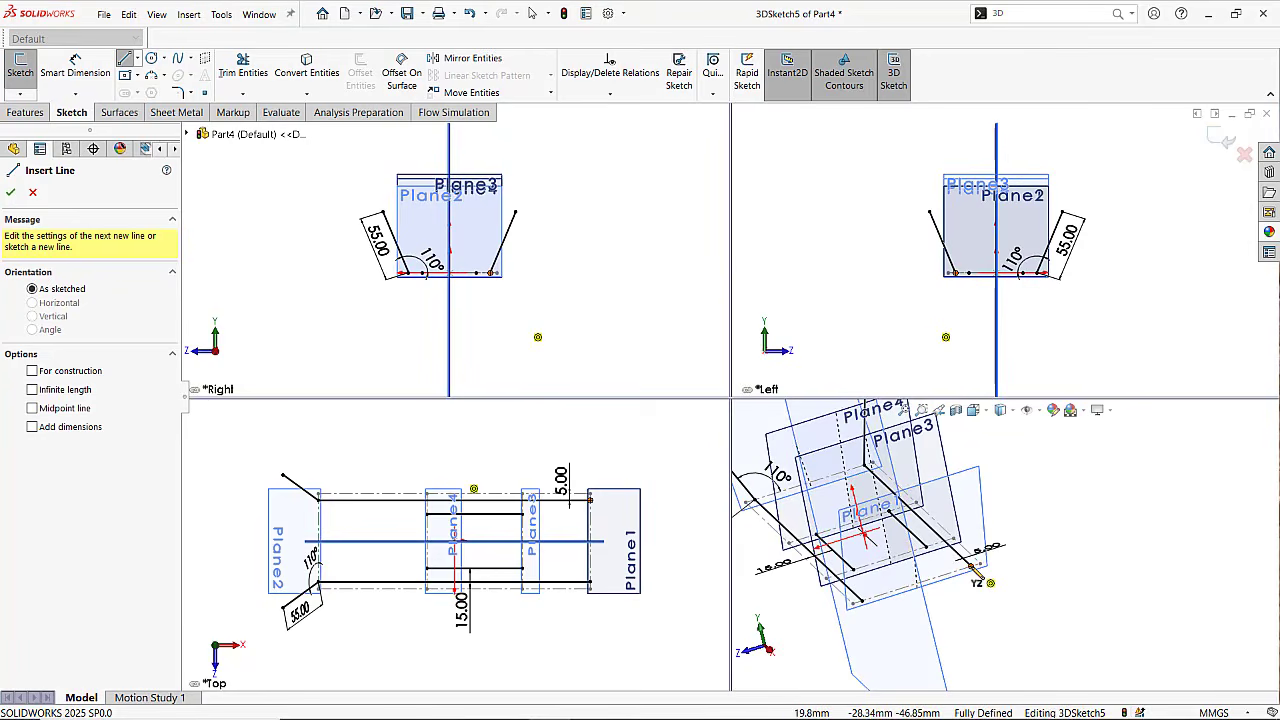
{"action": "left_click", "coordinate": [971, 567]}
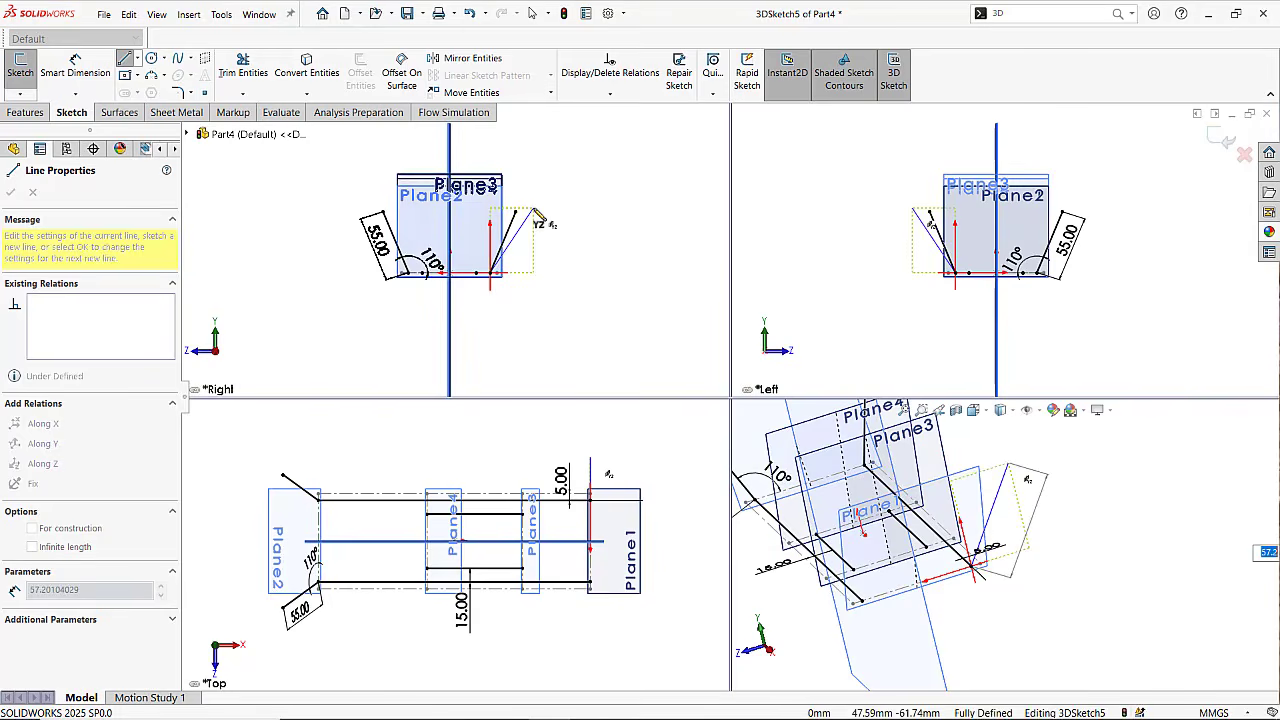
{"action": "left_click", "coordinate": [533, 208]}
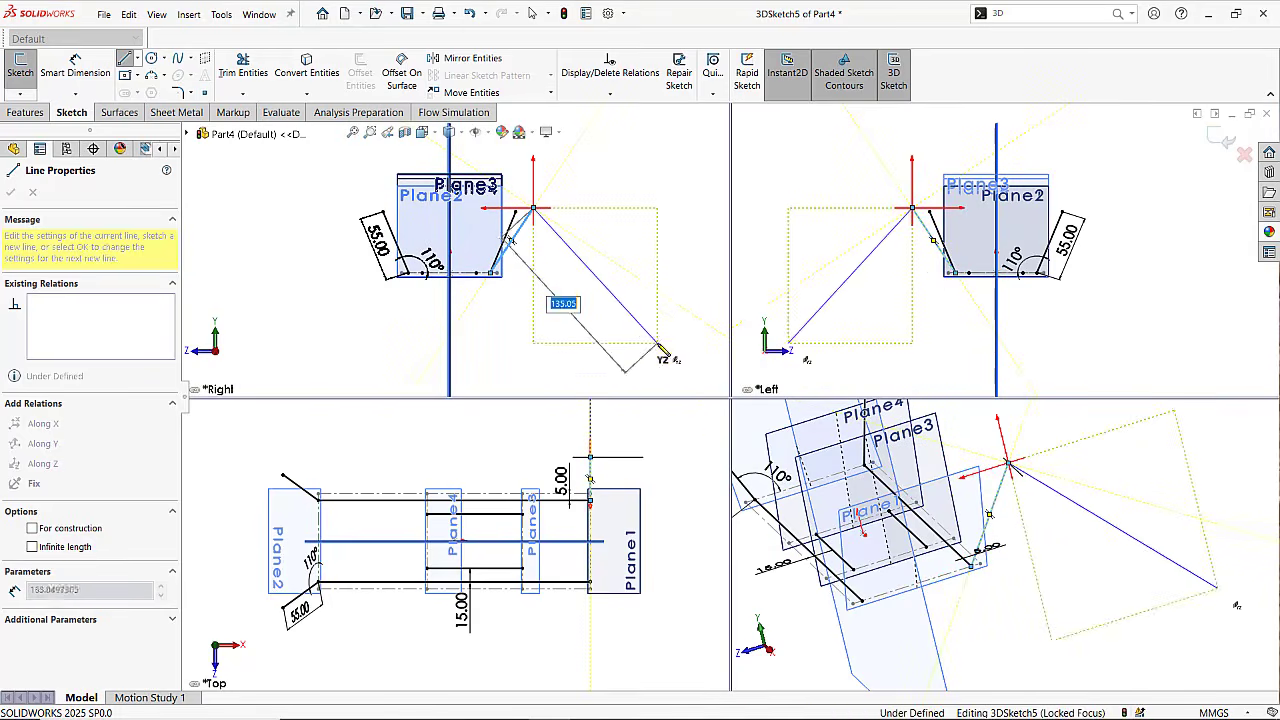
{"action": "key", "text": "Escape"}
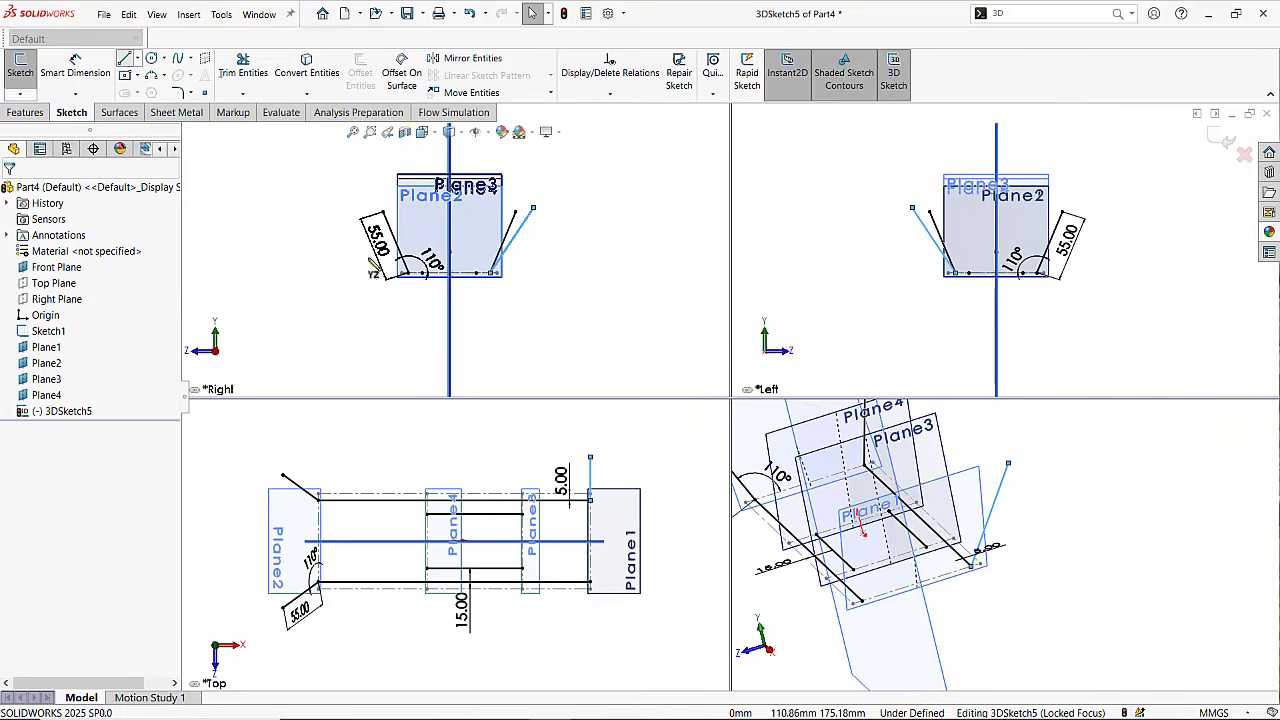
Sketch a line about 59 mm long in the YZ plane, upward and outward from the +Z long line's endpoint at Plane1.
{"action": "left_click", "coordinate": [590, 478]}
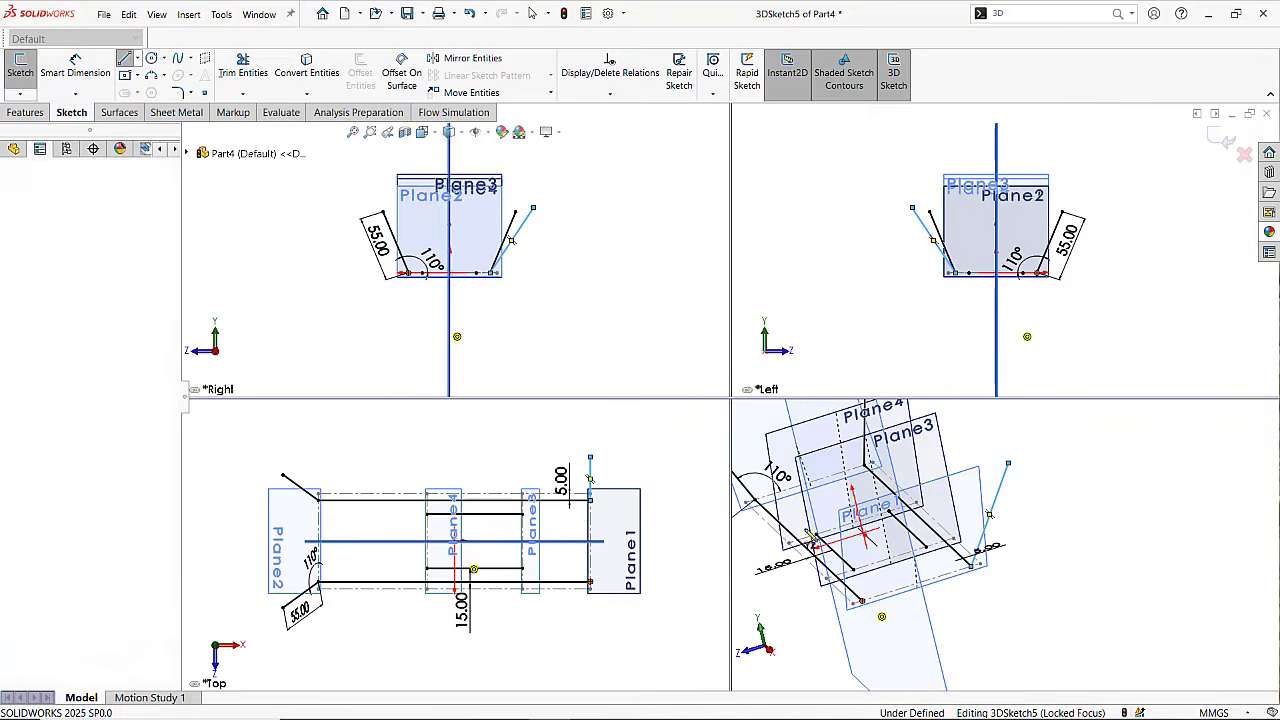
{"action": "left_click", "coordinate": [366, 204]}
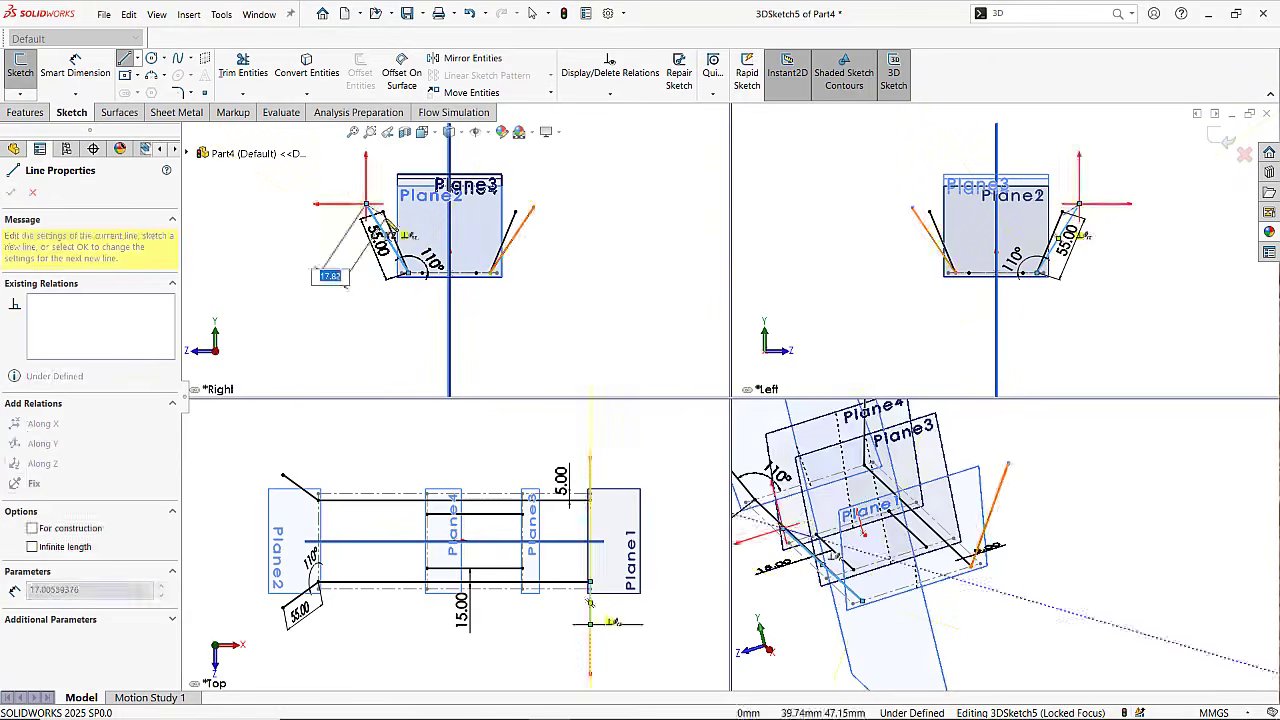
{"action": "key", "text": "Escape"}
{"action": "key", "text": "Escape"}
{"action": "scroll", "coordinate": [908, 543], "scroll_direction": "up", "scroll_amount": 4}
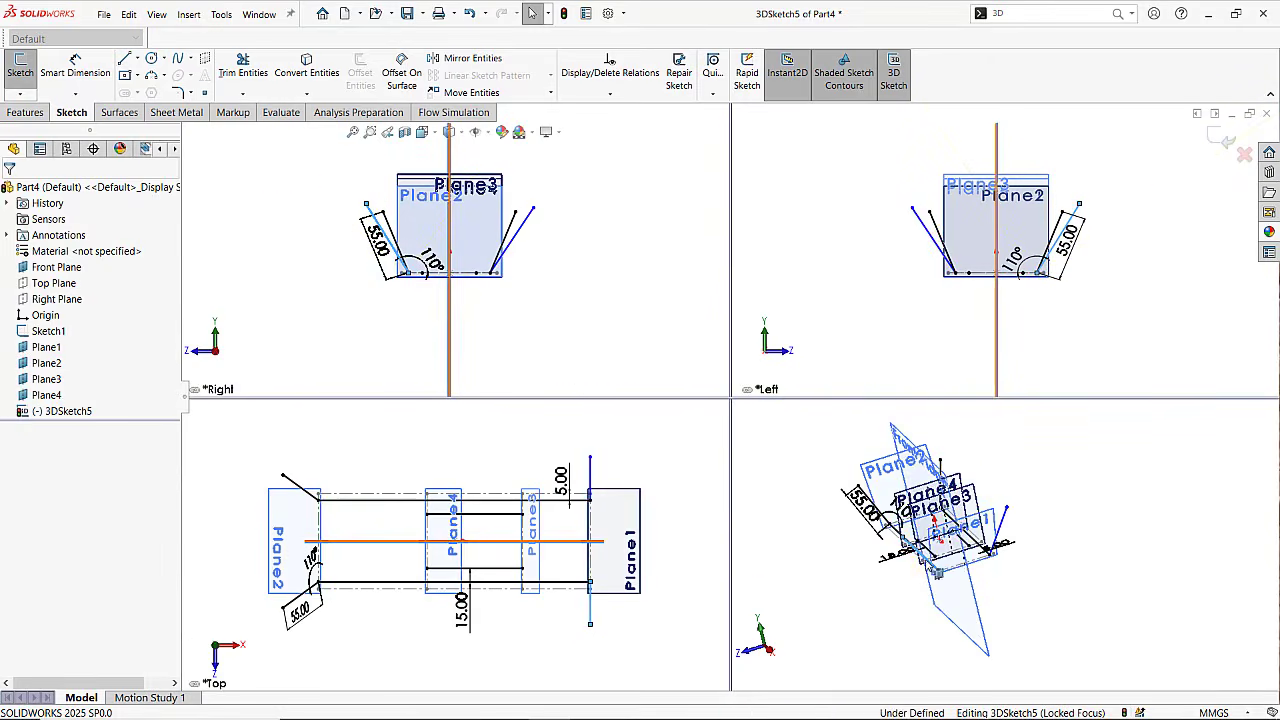
Dimension the -Z upright line at Plane1 to a length of 60 mm.
{"action": "mouse_move", "coordinate": [940, 570]}
{"action": "middle_mouse_down"}
{"action": "mouse_move", "coordinate": [997, 546]}
{"action": "mouse_move", "coordinate": [800, 542]}
{"action": "mouse_move", "coordinate": [860, 567]}
{"action": "middle_mouse_up"}
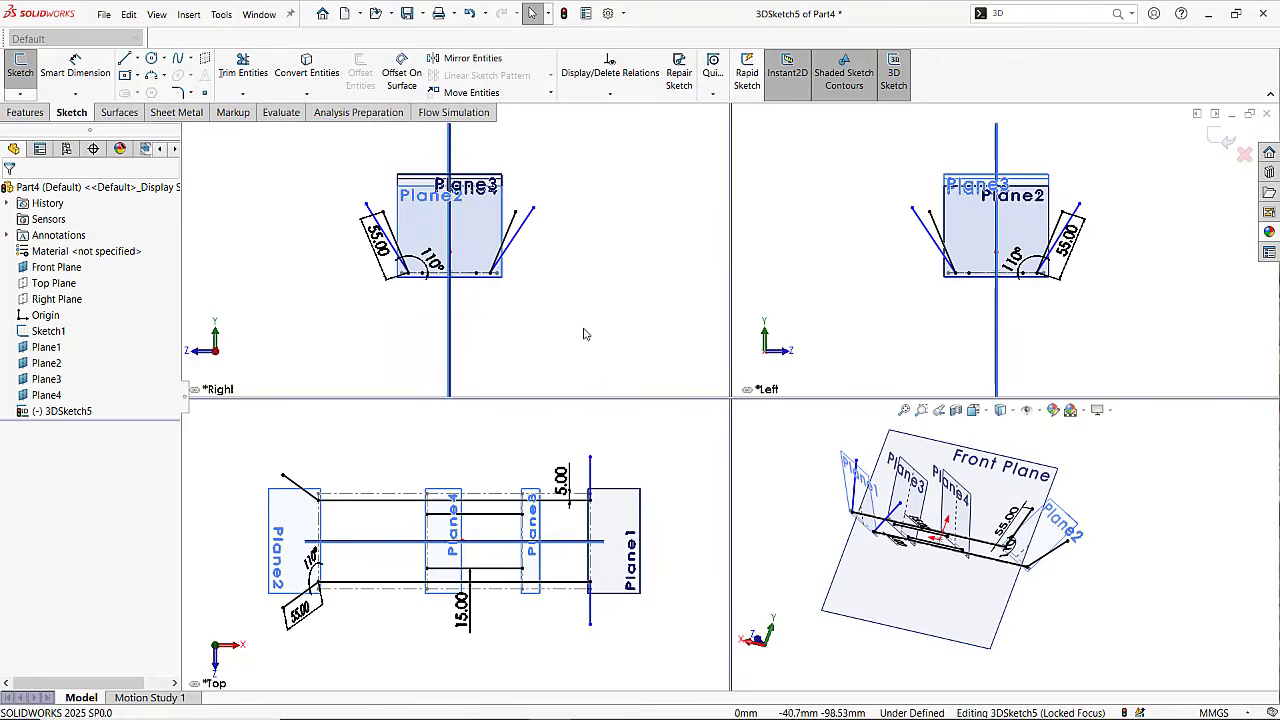
{"action": "left_click", "coordinate": [75, 68]}
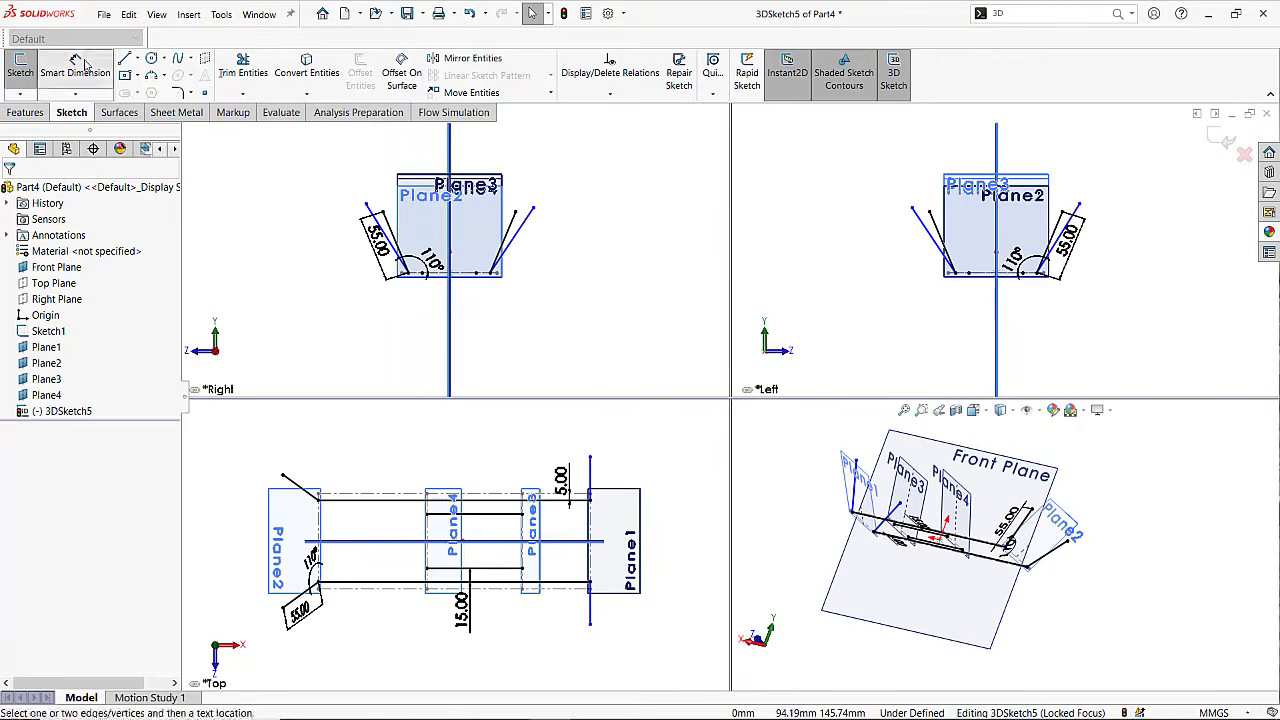
{"action": "left_click", "coordinate": [518, 234]}
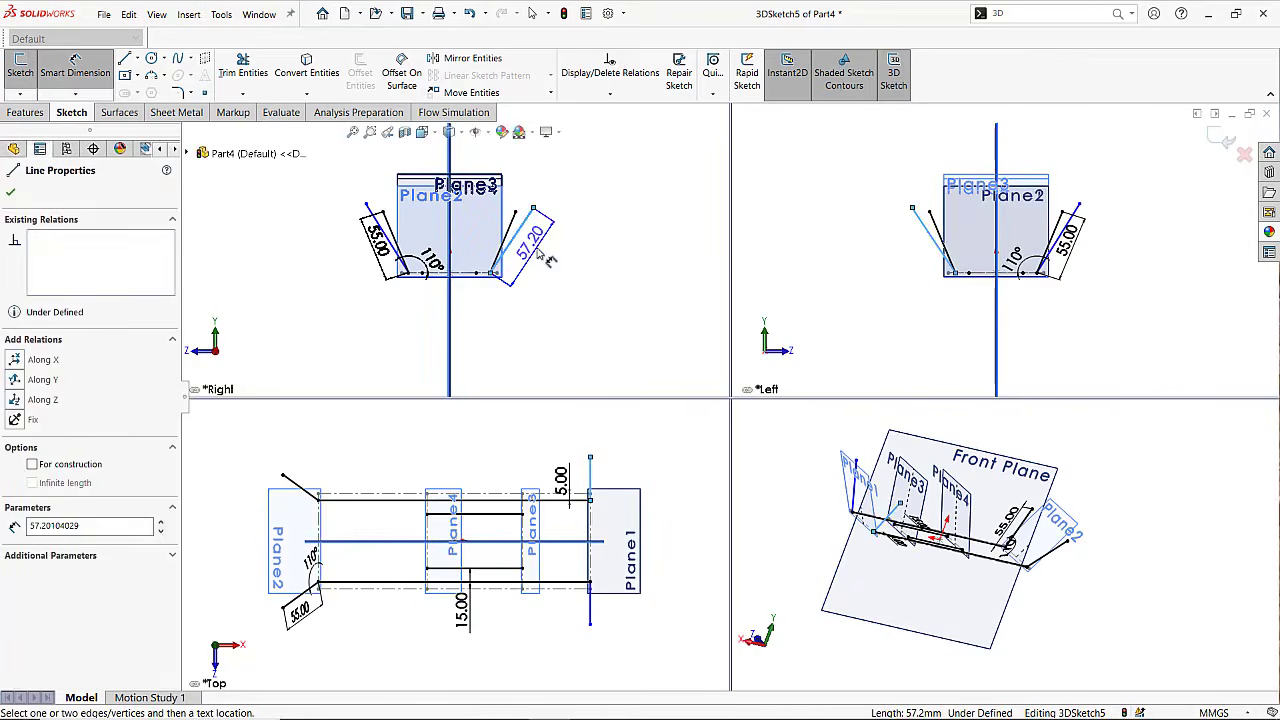
{"action": "left_click", "coordinate": [541, 257]}
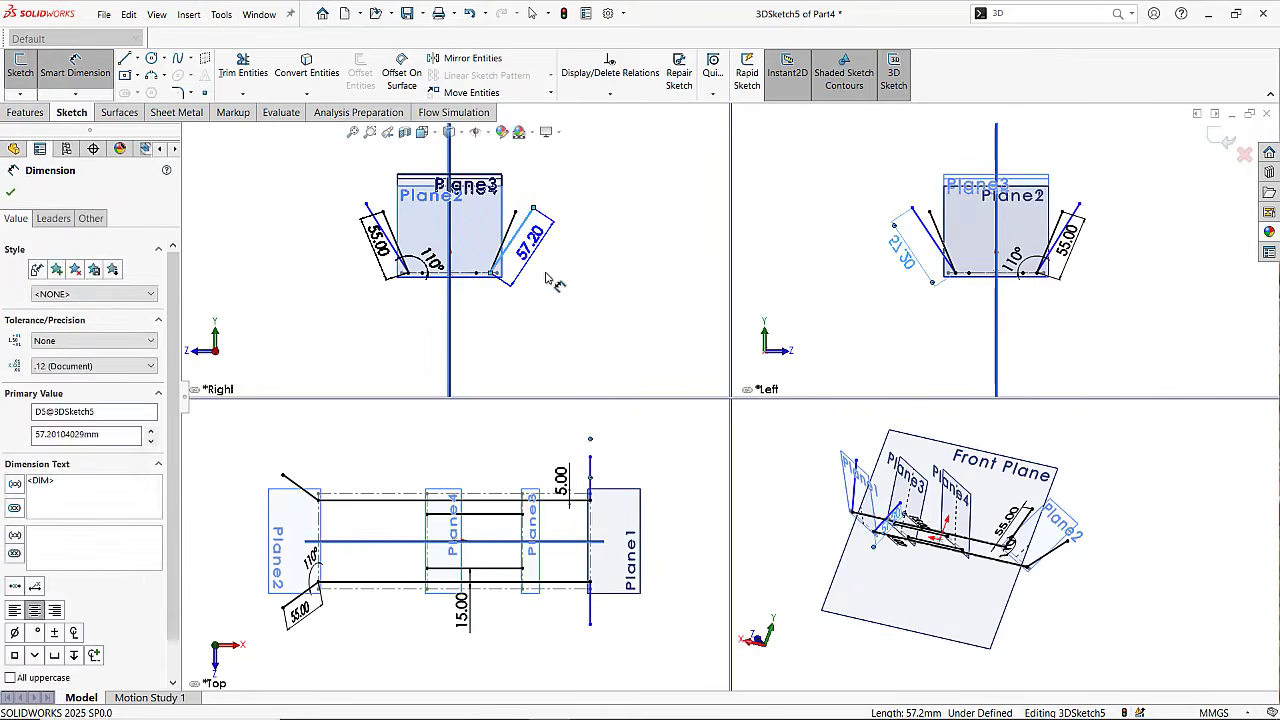
{"action": "type", "text": "60"}
{"action": "key", "text": "Return"}
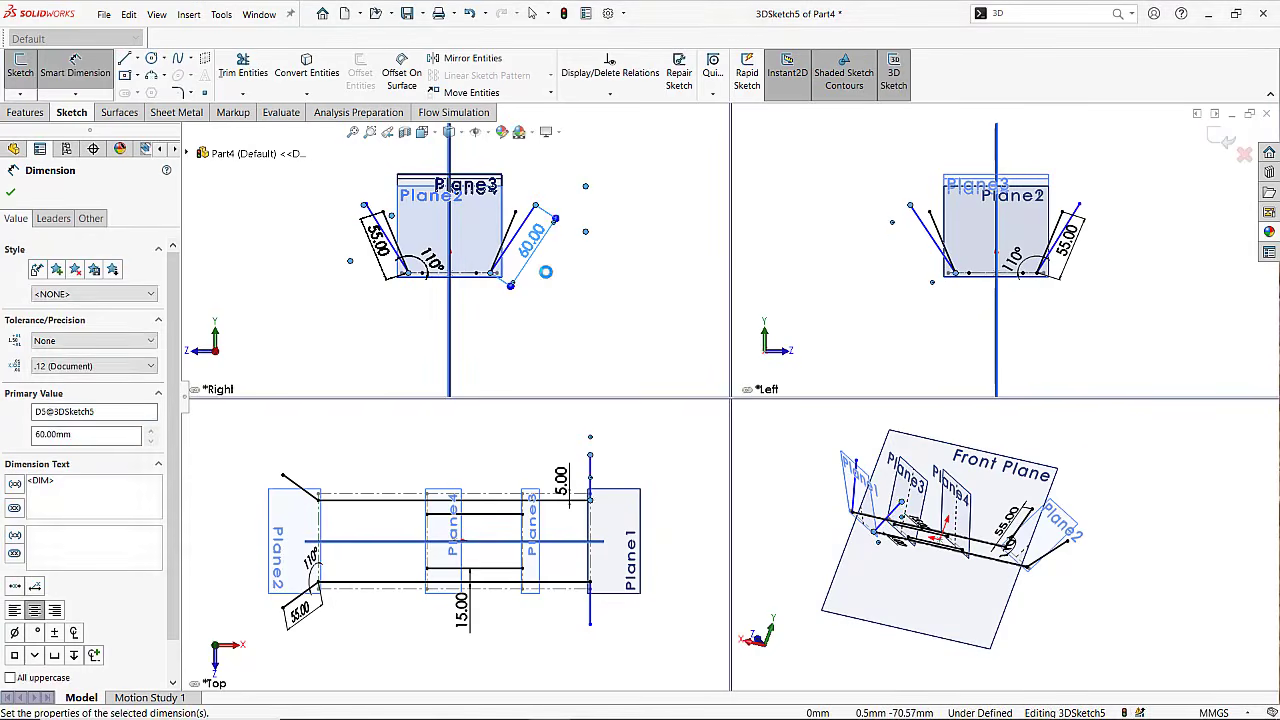
{"action": "left_click", "coordinate": [546, 279]}
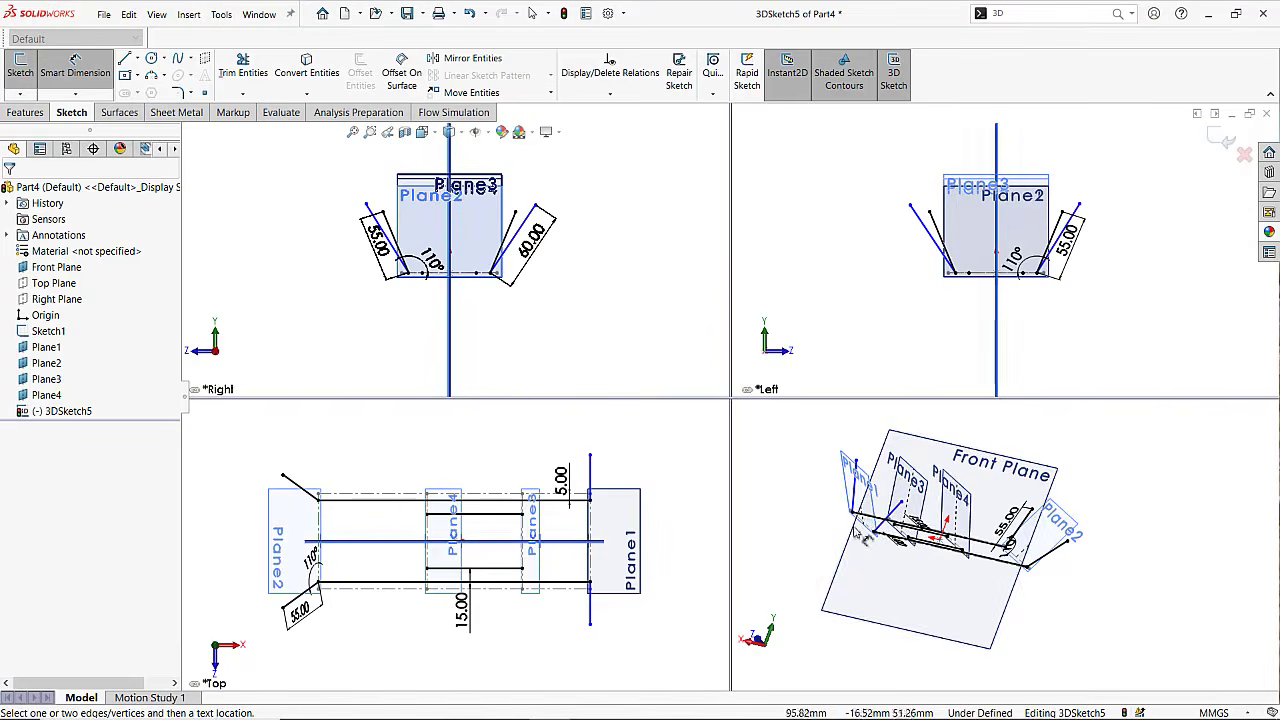
Set the angle between the -Z upright and the layout's cross construction line at Plane1 to 110 degrees.
{"action": "scroll", "coordinate": [851, 525], "scroll_direction": "down", "scroll_amount": 4}
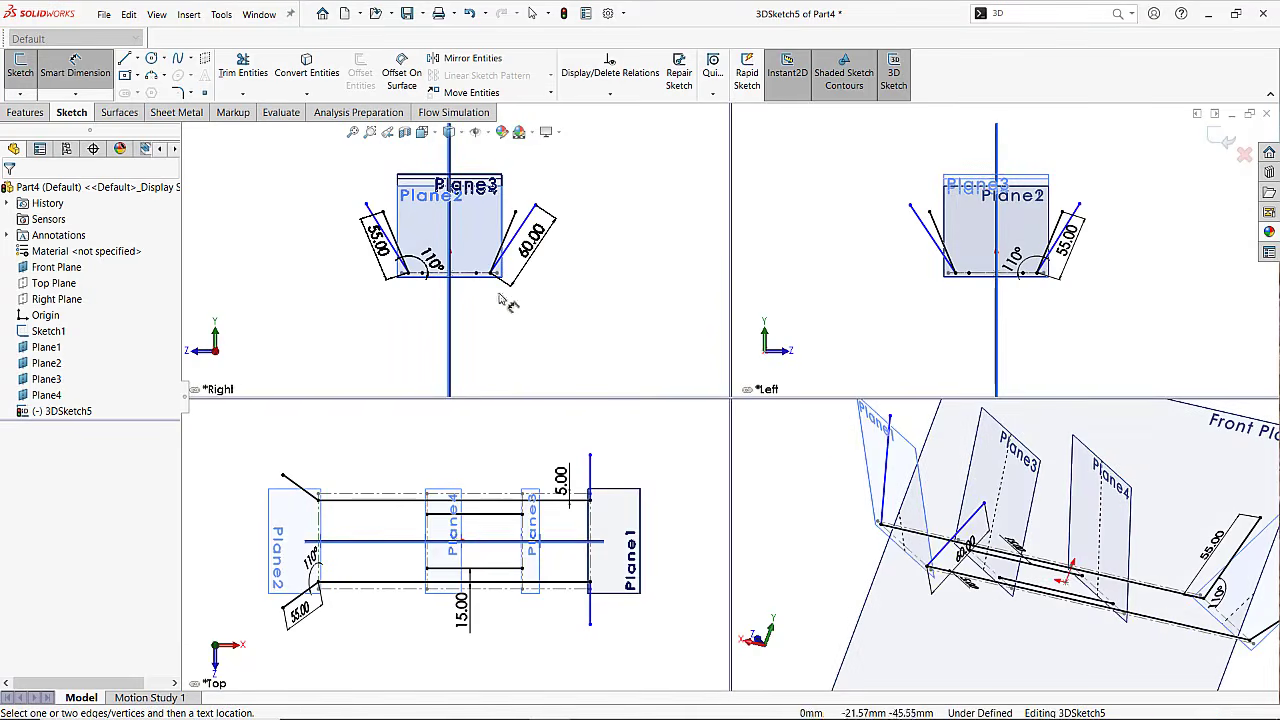
{"action": "scroll", "coordinate": [494, 279], "scroll_direction": "down", "scroll_amount": 2}
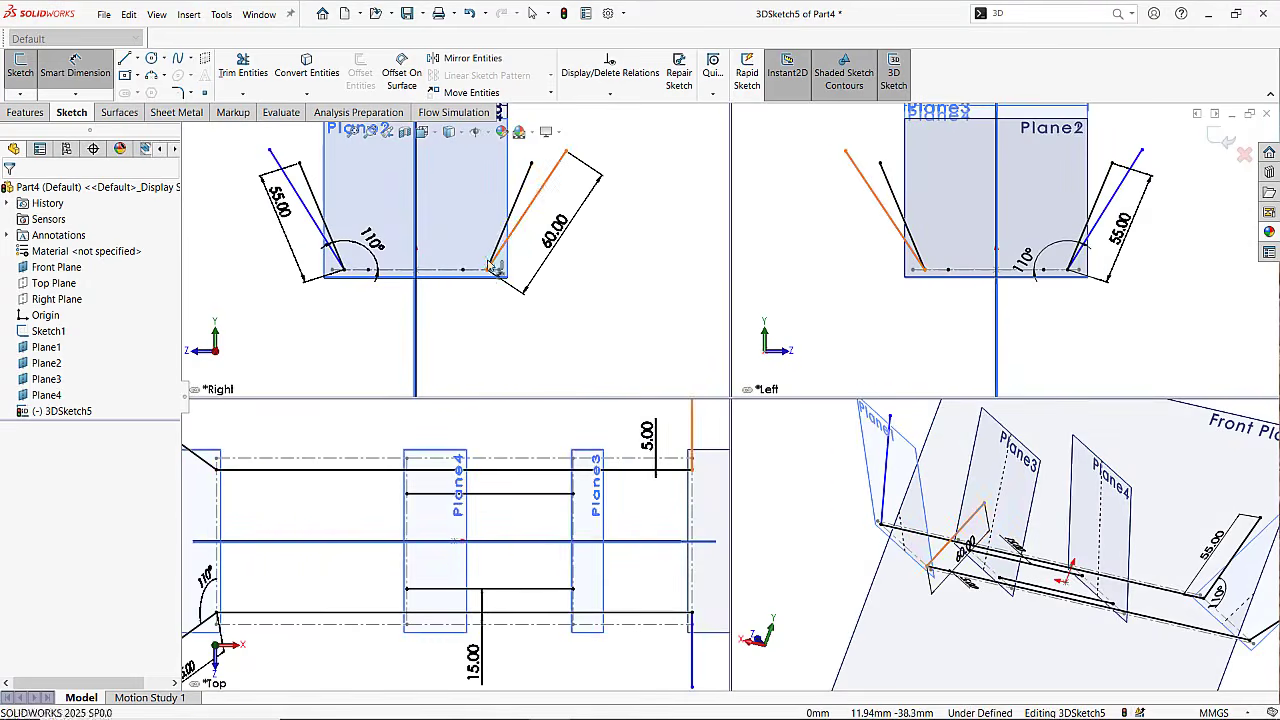
{"action": "left_click", "coordinate": [489, 272]}
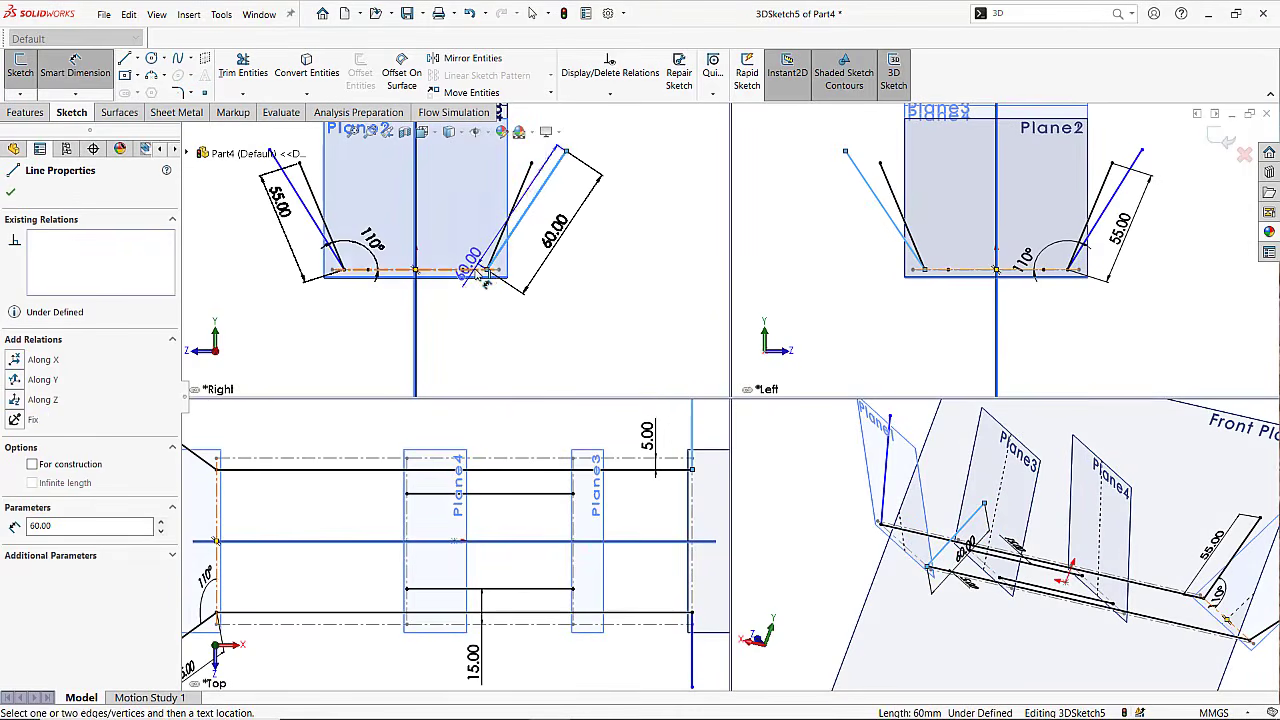
{"action": "left_click", "coordinate": [890, 537]}
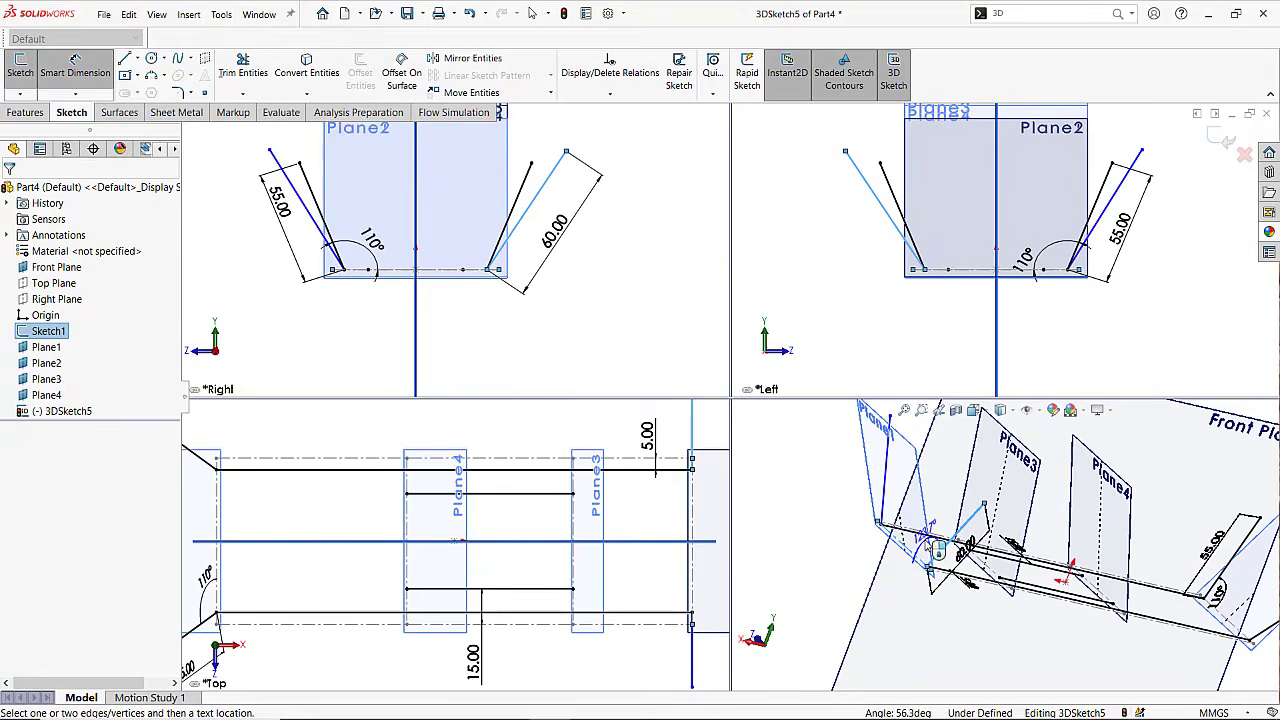
{"action": "left_click", "coordinate": [878, 544]}
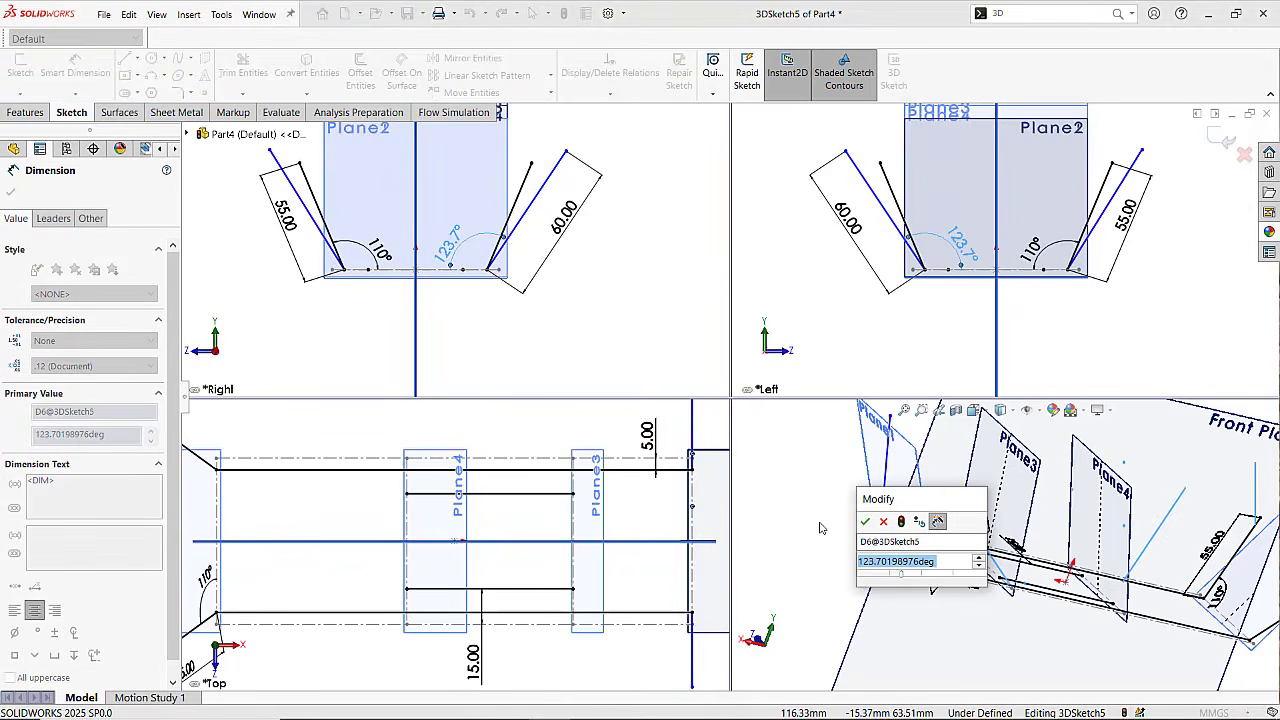
{"action": "type", "text": "110"}
{"action": "key", "text": "Return"}
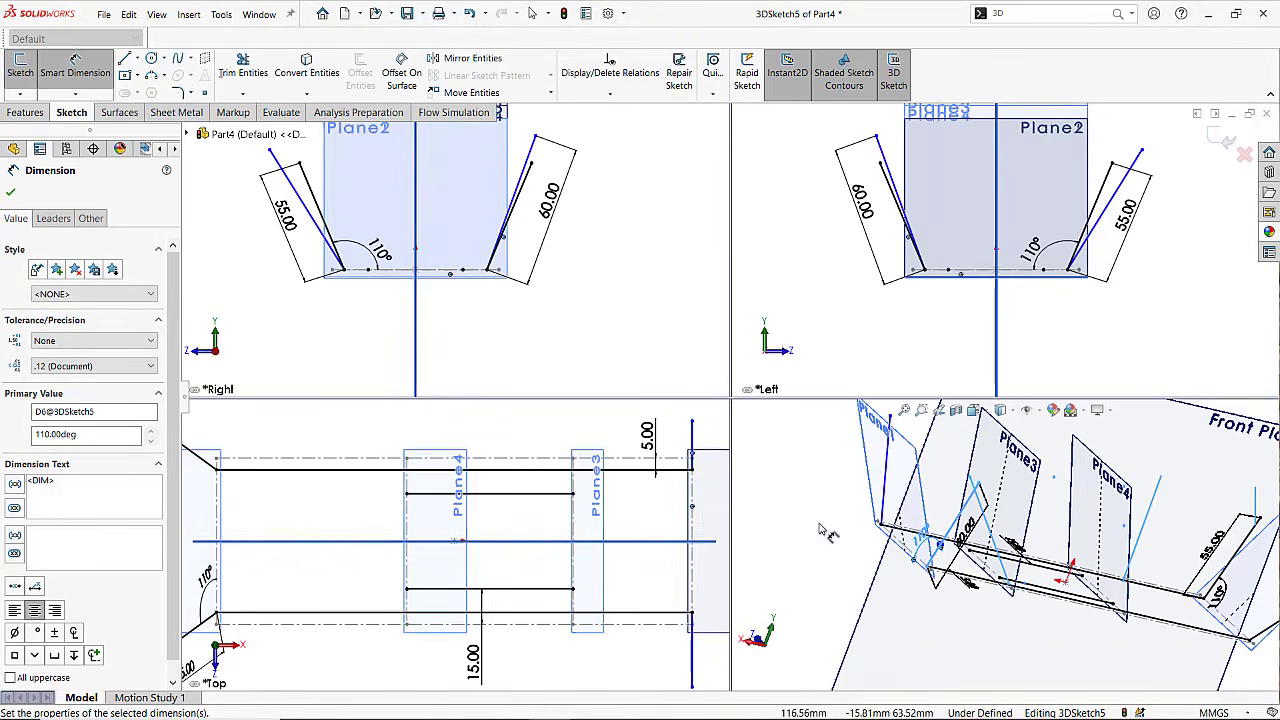
{"action": "key", "text": "Escape"}
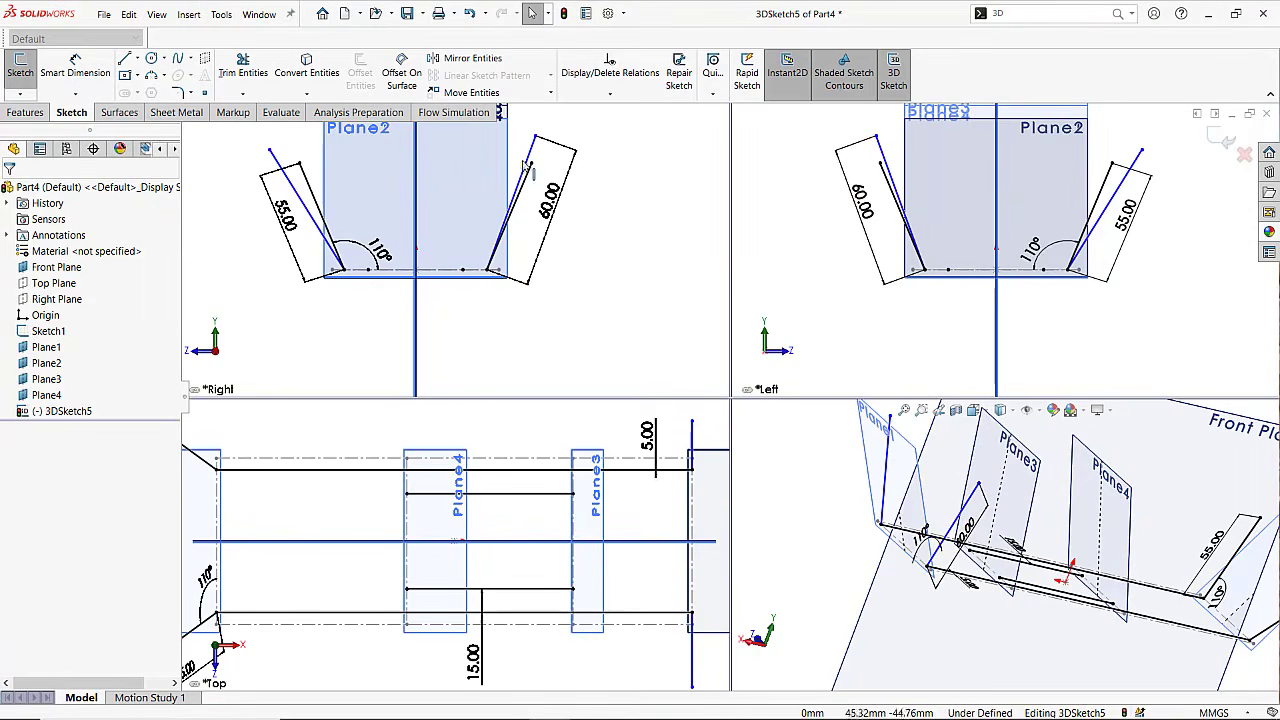
Apply a Symmetric relation to the two upright lines at Plane1 about the Front Plane.
{"action": "left_click", "coordinate": [510, 200]}
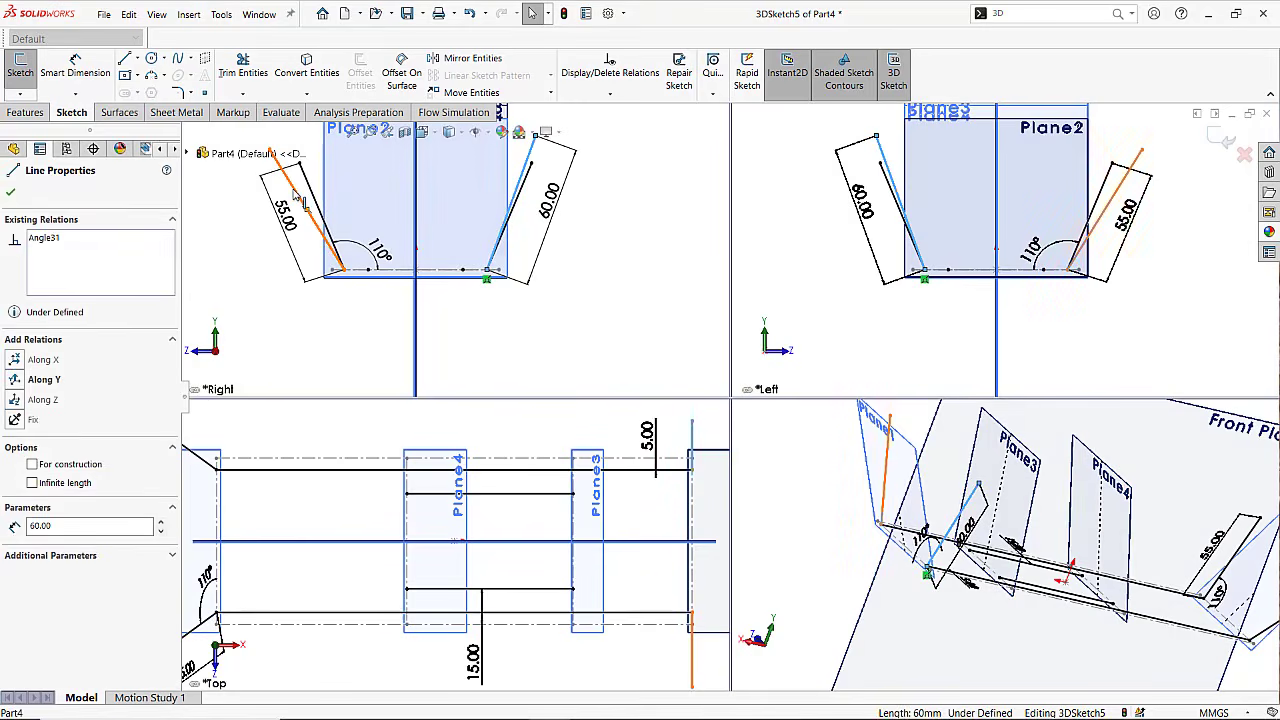
{"action": "left_click", "coordinate": [948, 444]}
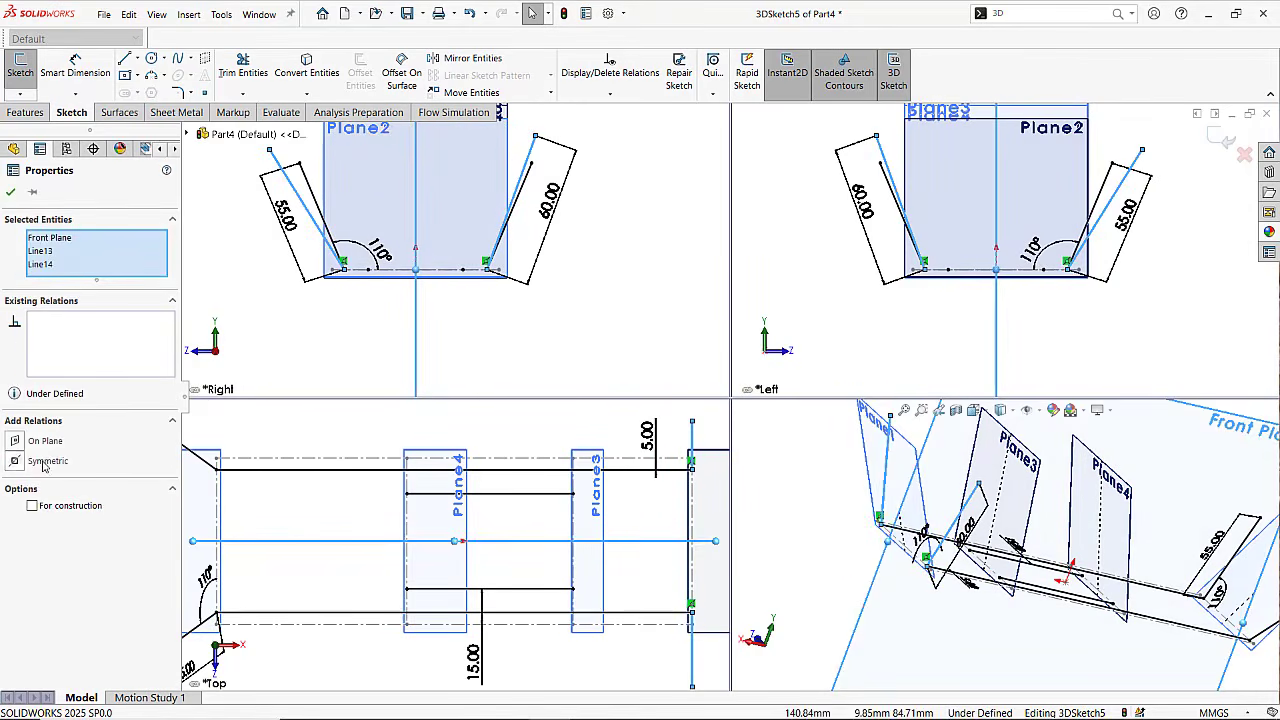
{"action": "left_click", "coordinate": [46, 461]}
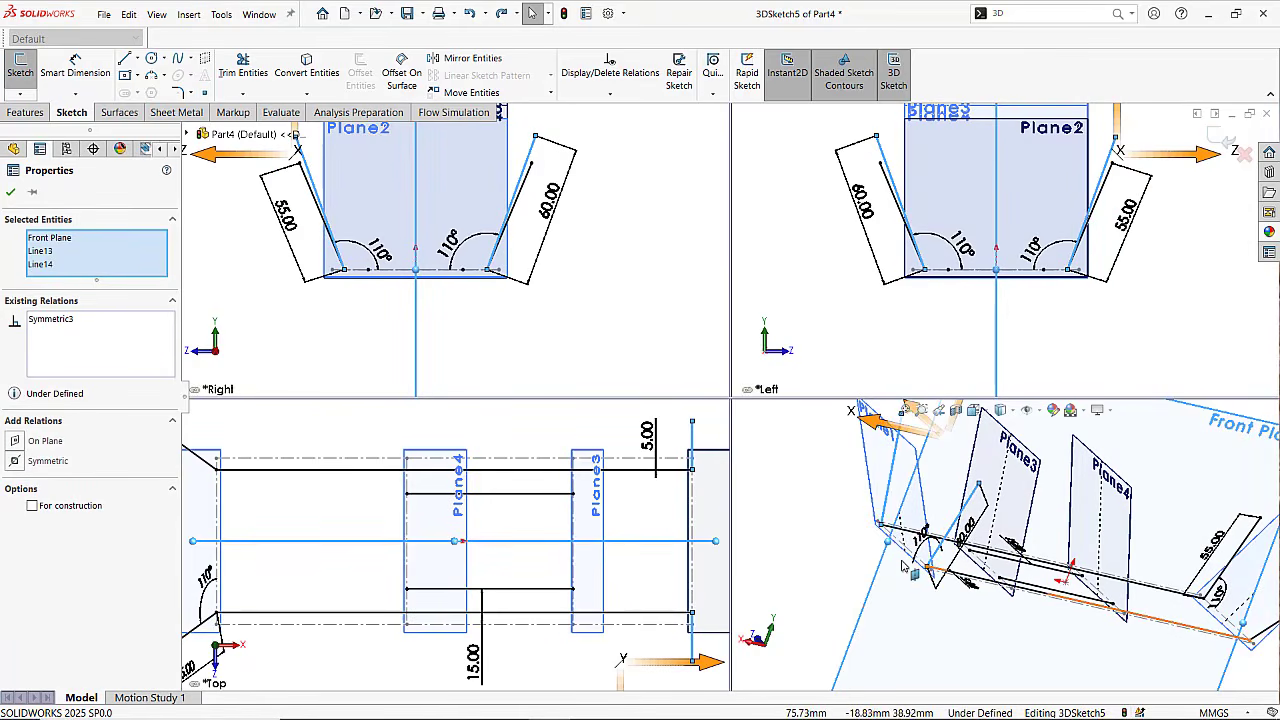
{"action": "left_click", "coordinate": [11, 193]}
{"action": "mouse_move", "coordinate": [890, 600]}
{"action": "middle_mouse_down"}
{"action": "mouse_move", "coordinate": [950, 580]}
{"action": "mouse_move", "coordinate": [1006, 537]}
{"action": "mouse_move", "coordinate": [1047, 541]}
{"action": "mouse_move", "coordinate": [912, 587]}
{"action": "middle_mouse_up"}
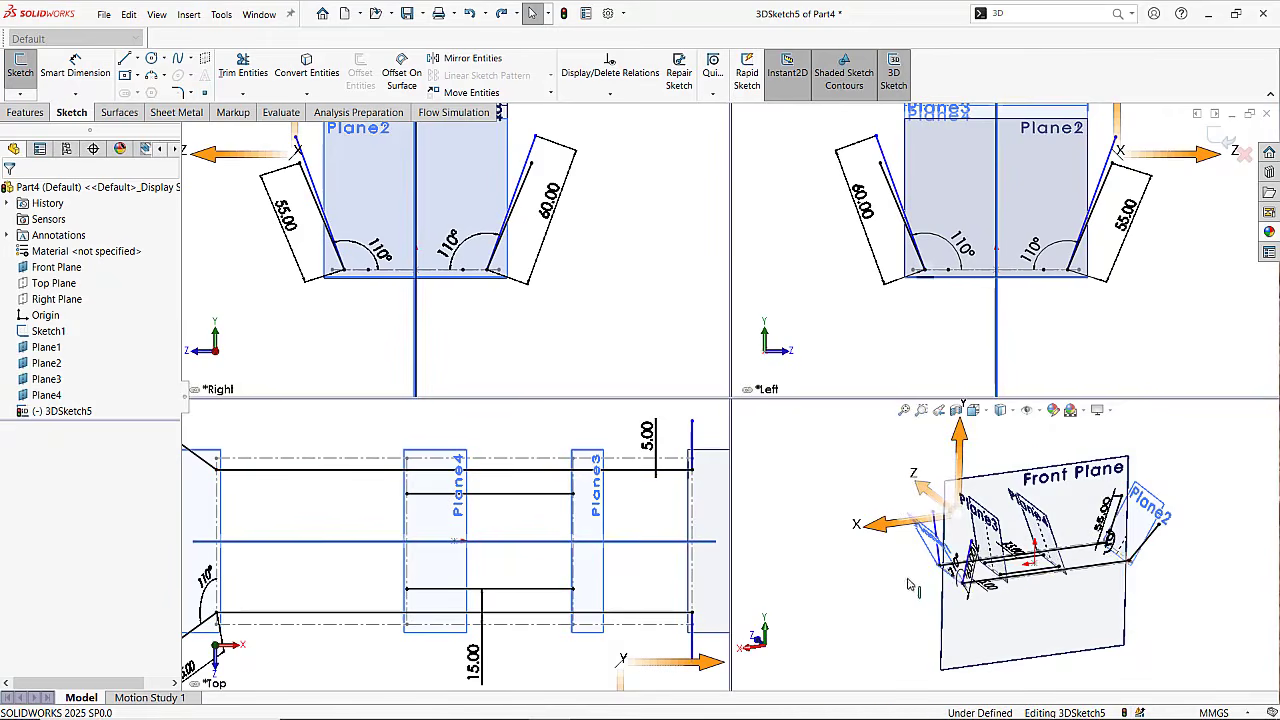
Apply an Equal relation to the two upright lines at Plane1.
{"action": "scroll", "coordinate": [996, 600], "scroll_direction": "down", "scroll_amount": 5}
{"action": "scroll", "coordinate": [990, 596], "scroll_direction": "up", "scroll_amount": 2}
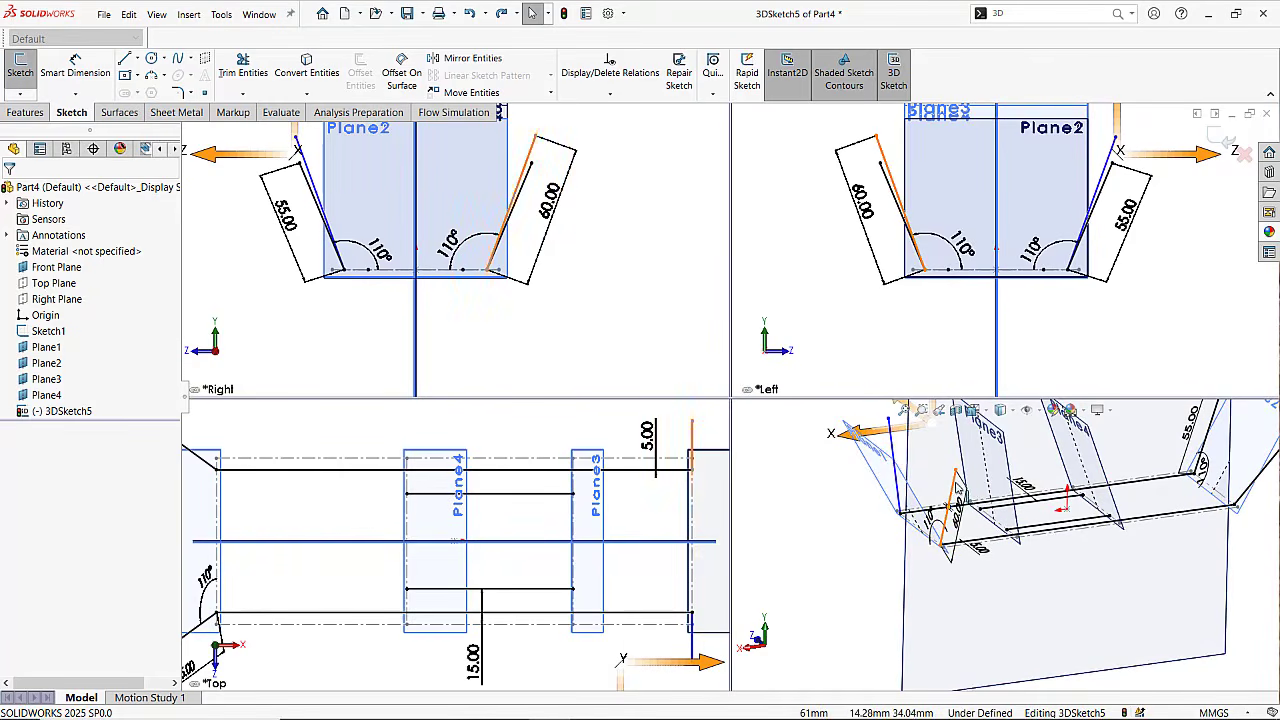
{"action": "left_click", "coordinate": [906, 468]}
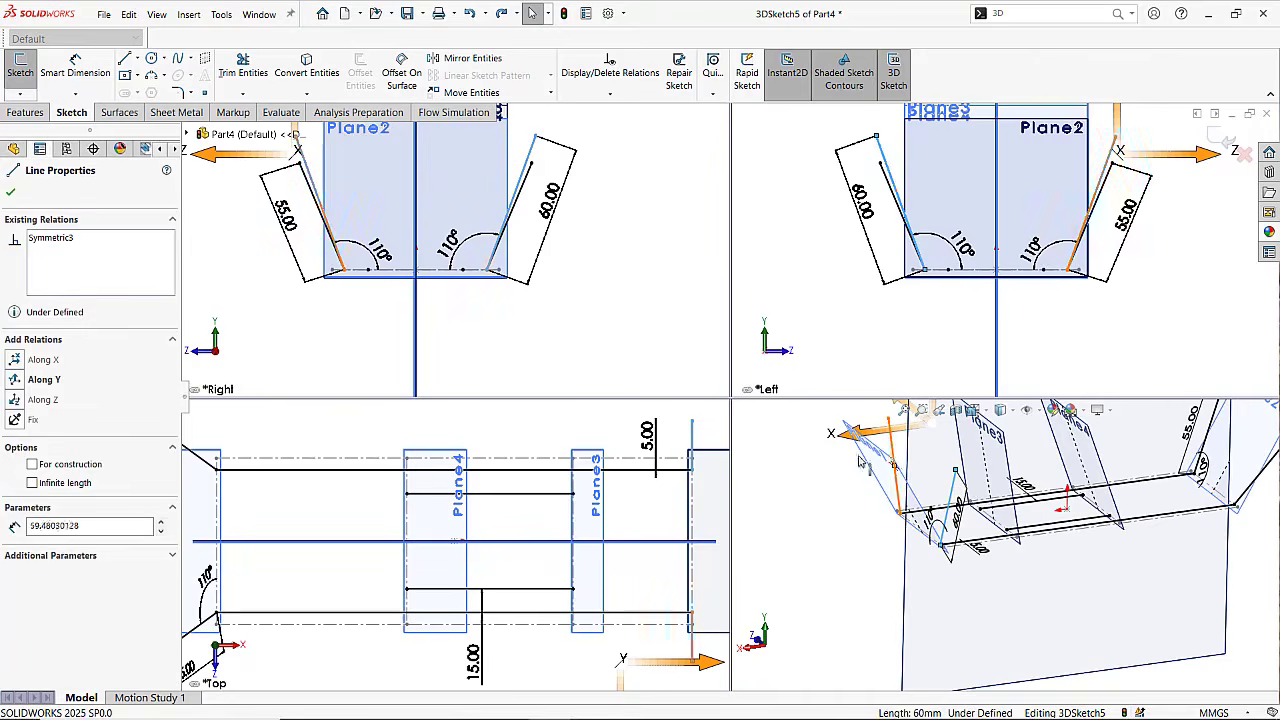
{"action": "left_click", "coordinate": [858, 462], "text": "ctrl"}
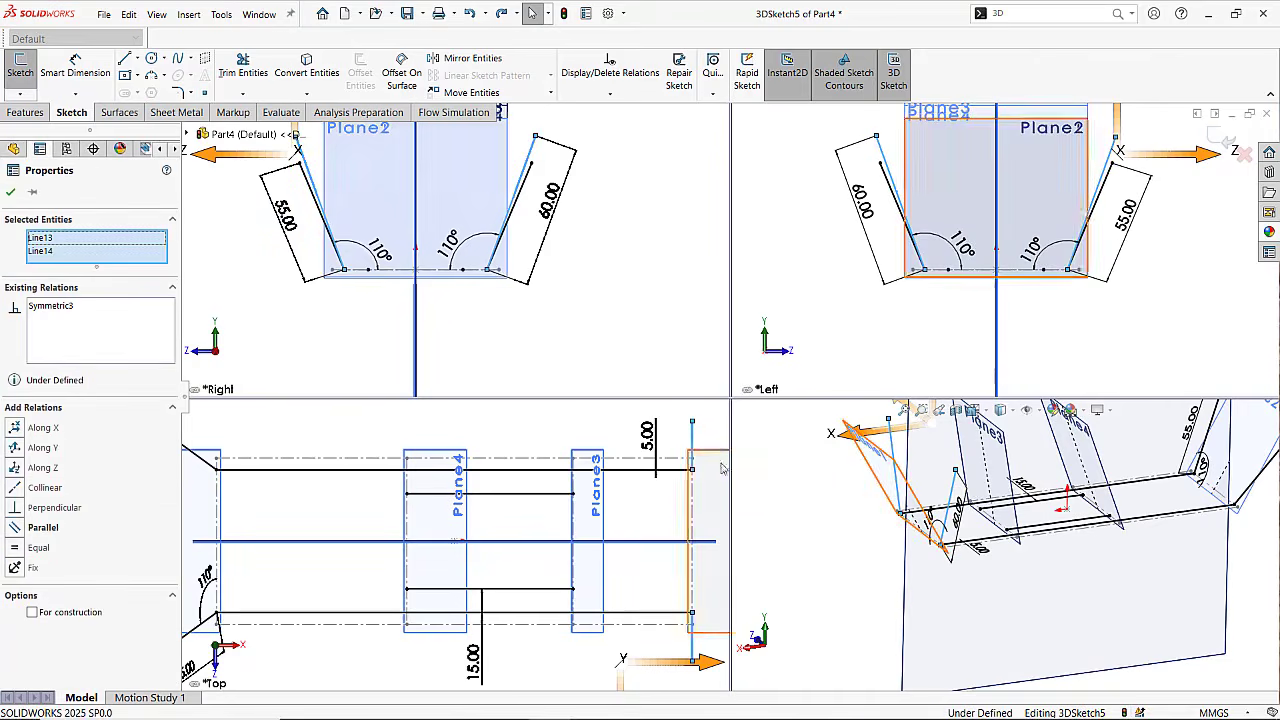
{"action": "left_click", "coordinate": [37, 547]}
{"action": "left_click", "coordinate": [782, 516]}
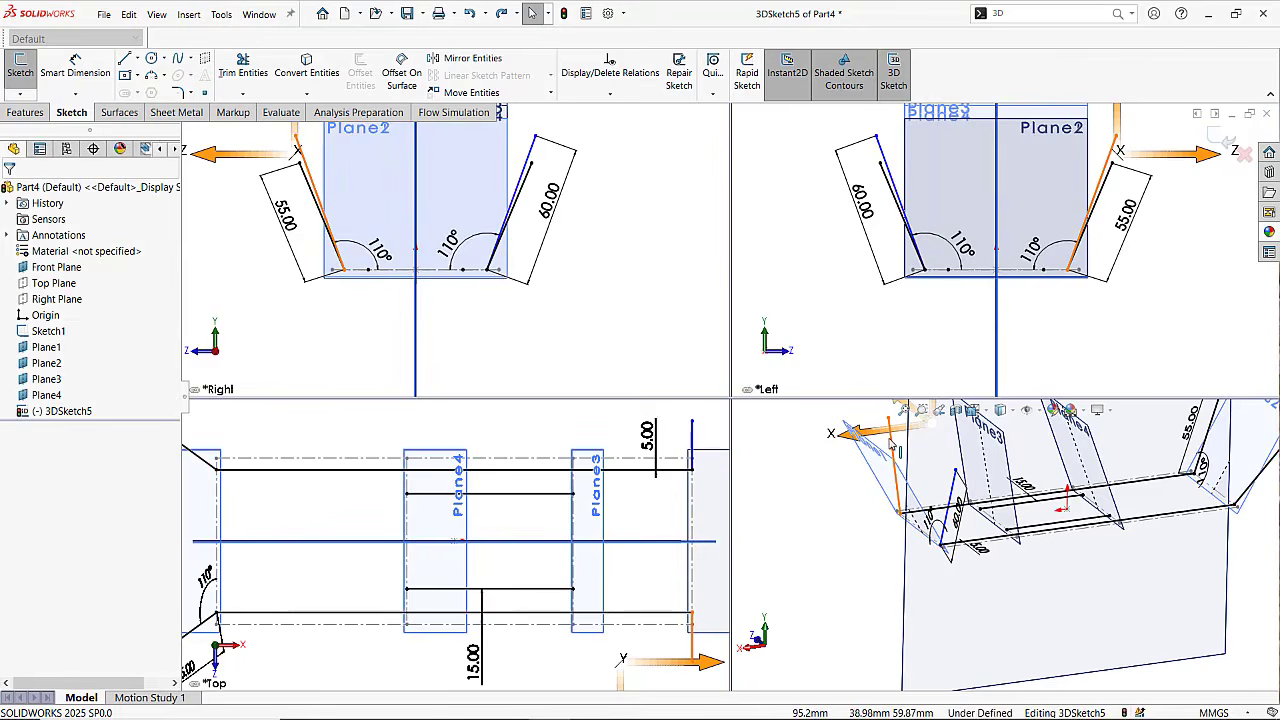
Constrain both upright lines to lie on Plane1 with an On Plane relation.
{"action": "left_click", "coordinate": [894, 468]}
{"action": "left_click", "coordinate": [957, 496], "text": "ctrl"}
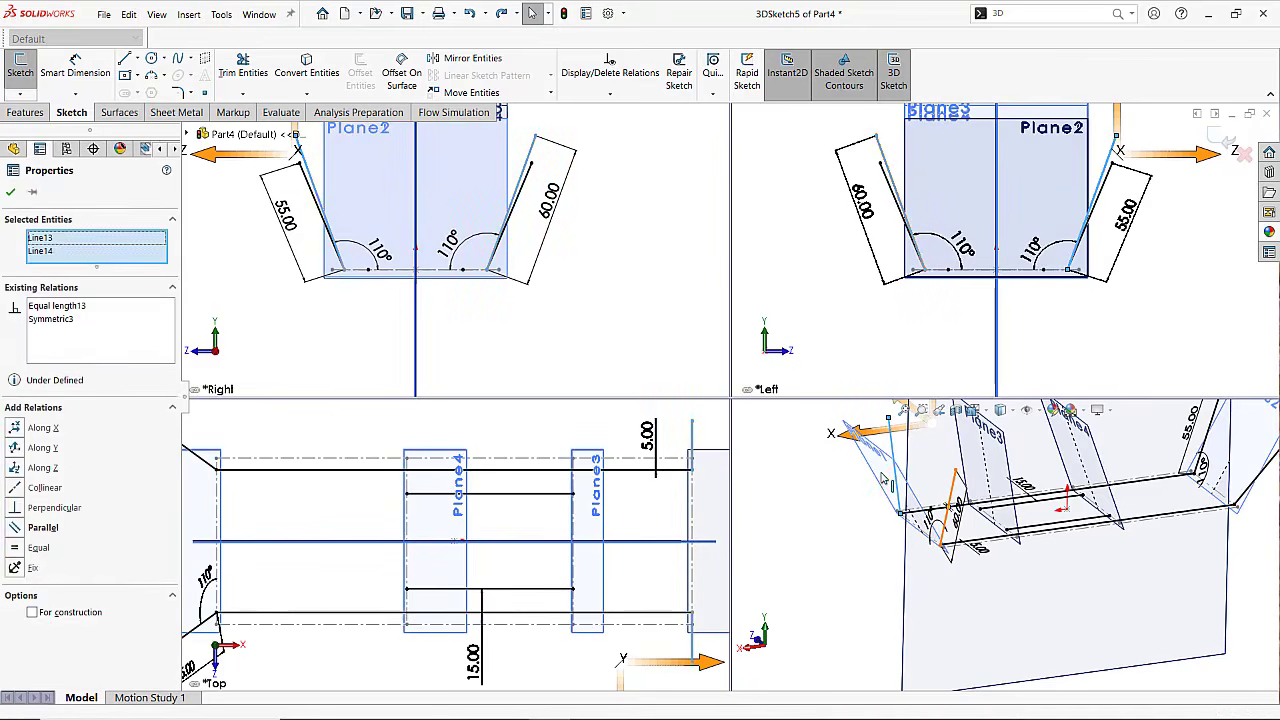
{"action": "left_click", "coordinate": [226, 500], "text": "ctrl"}
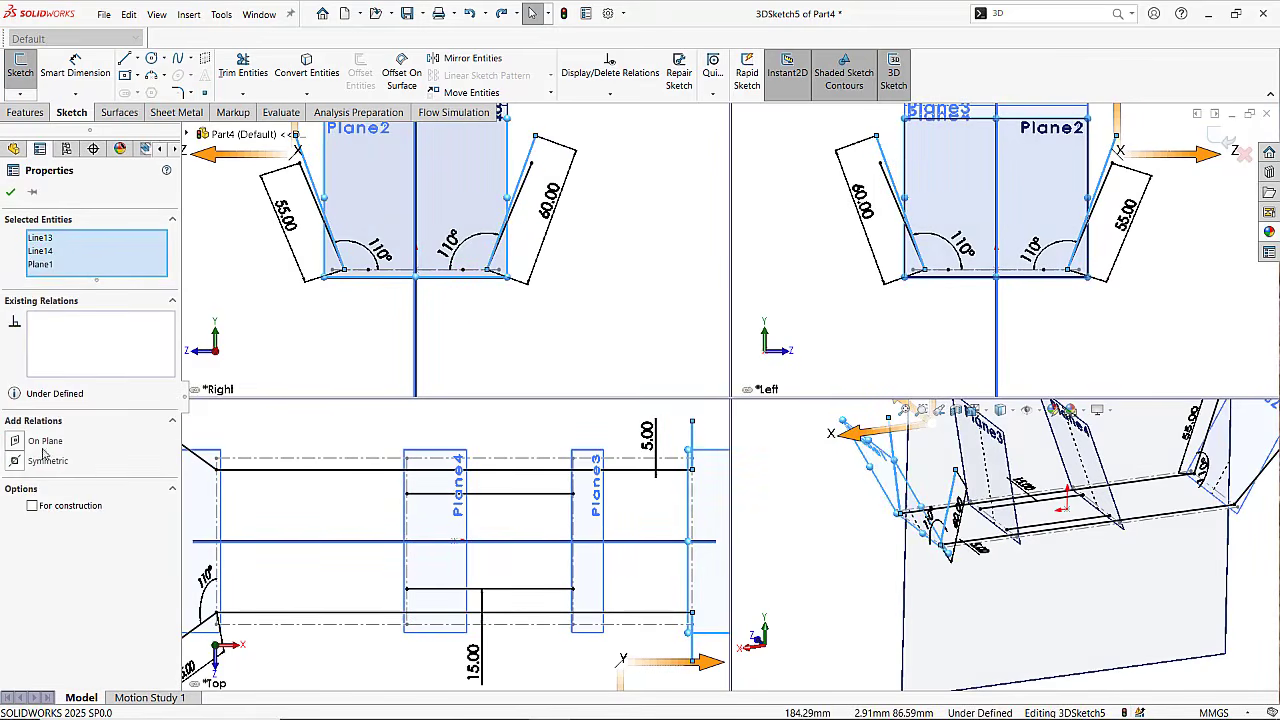
{"action": "left_click", "coordinate": [36, 446]}
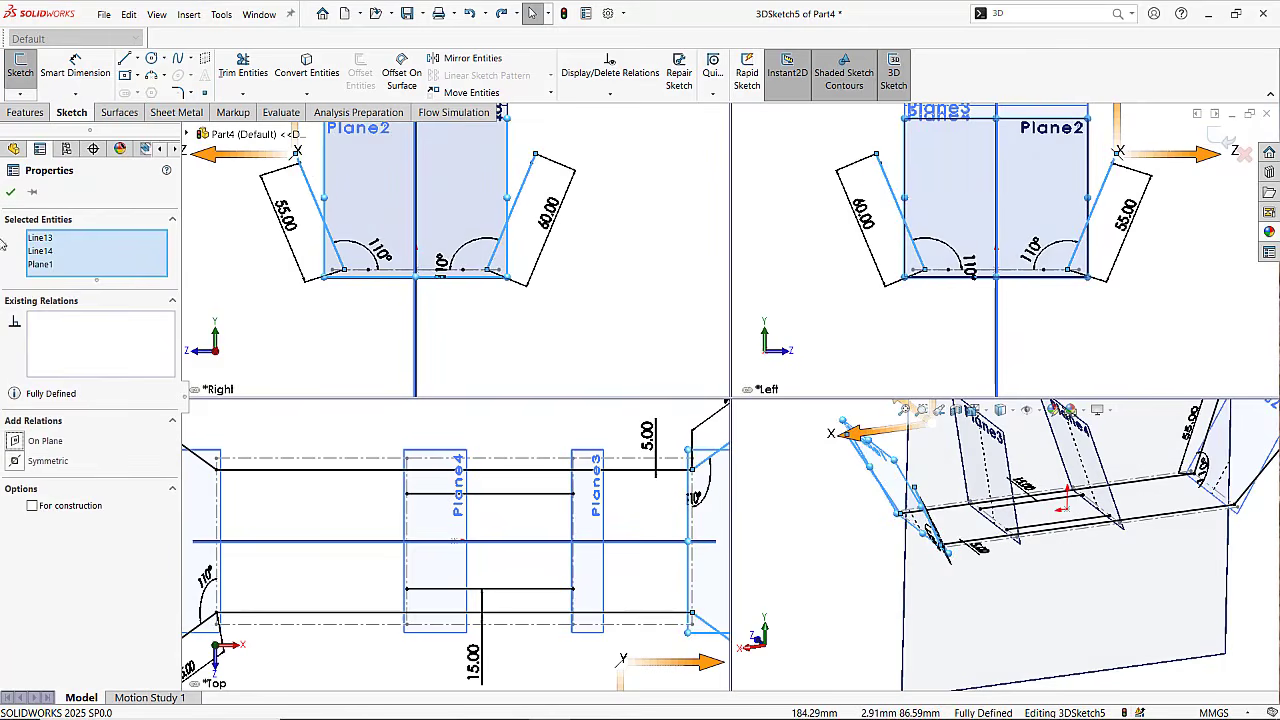
{"action": "left_click", "coordinate": [11, 194]}
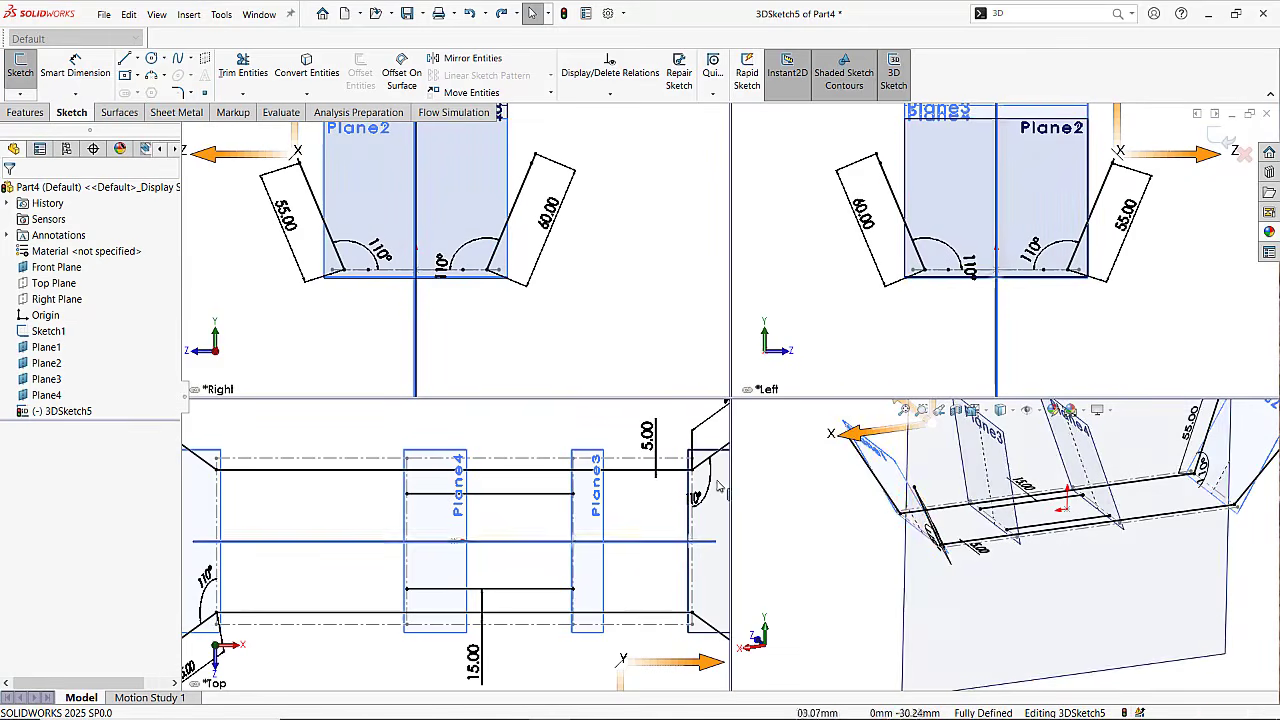
Sketch a line about 59 mm long in the YZ plane, upward and outward from the -Z short line's endpoint at Plane3.
{"action": "mouse_move", "coordinate": [867, 562]}
{"action": "middle_mouse_down"}
{"action": "mouse_move", "coordinate": [969, 590]}
{"action": "mouse_move", "coordinate": [1119, 558]}
{"action": "mouse_move", "coordinate": [959, 553]}
{"action": "mouse_move", "coordinate": [929, 531]}
{"action": "mouse_move", "coordinate": [896, 580]}
{"action": "mouse_move", "coordinate": [850, 574]}
{"action": "middle_mouse_up"}
{"action": "scroll", "coordinate": [1083, 501], "scroll_direction": "down", "scroll_amount": 3}
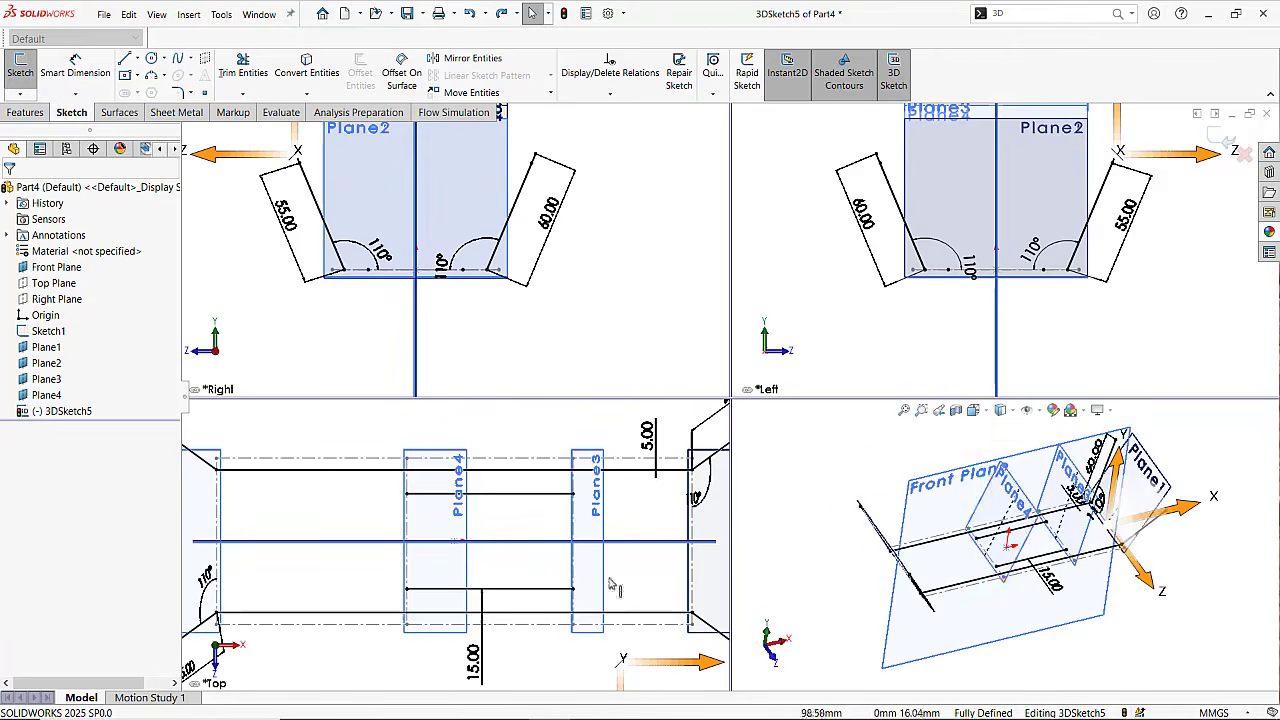
{"action": "scroll", "coordinate": [613, 588], "scroll_direction": "up", "scroll_amount": 4}
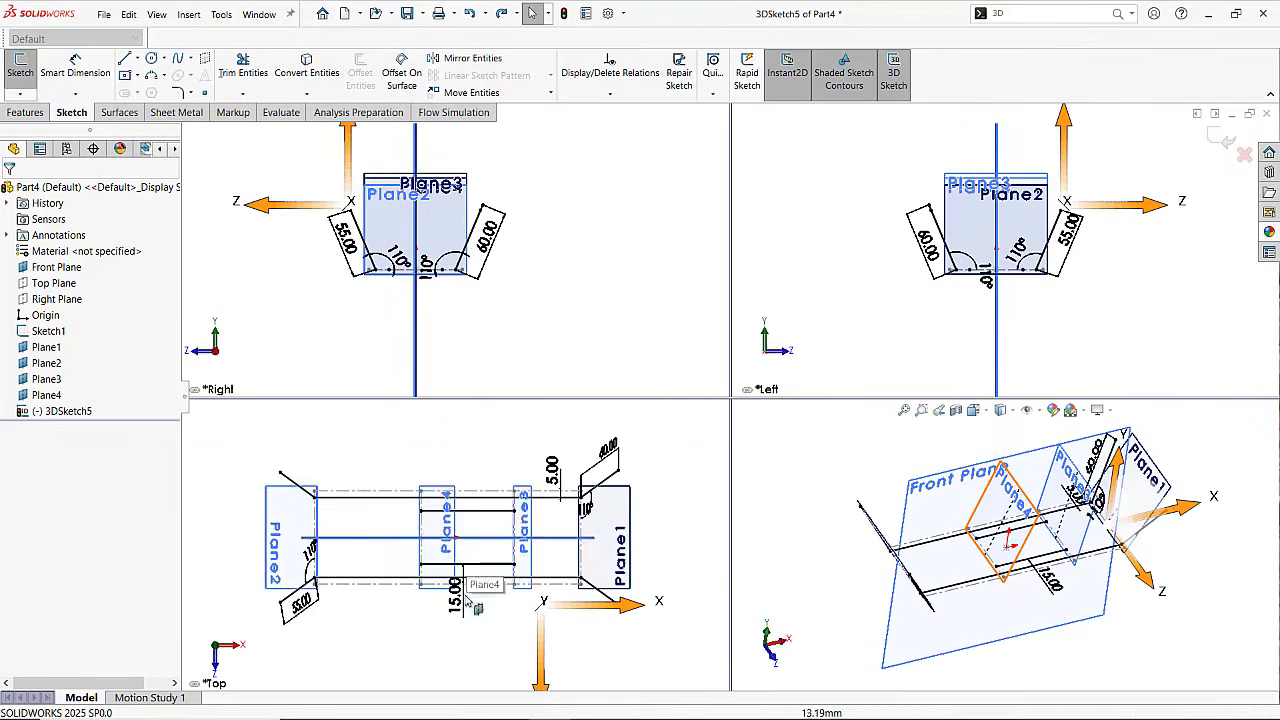
{"action": "mouse_move", "coordinate": [465, 597]}
{"action": "middle_mouse_down", "text": "ctrl"}
{"action": "mouse_move", "coordinate": [465, 566]}
{"action": "mouse_move", "coordinate": [459, 585]}
{"action": "middle_mouse_up", "text": "ctrl"}
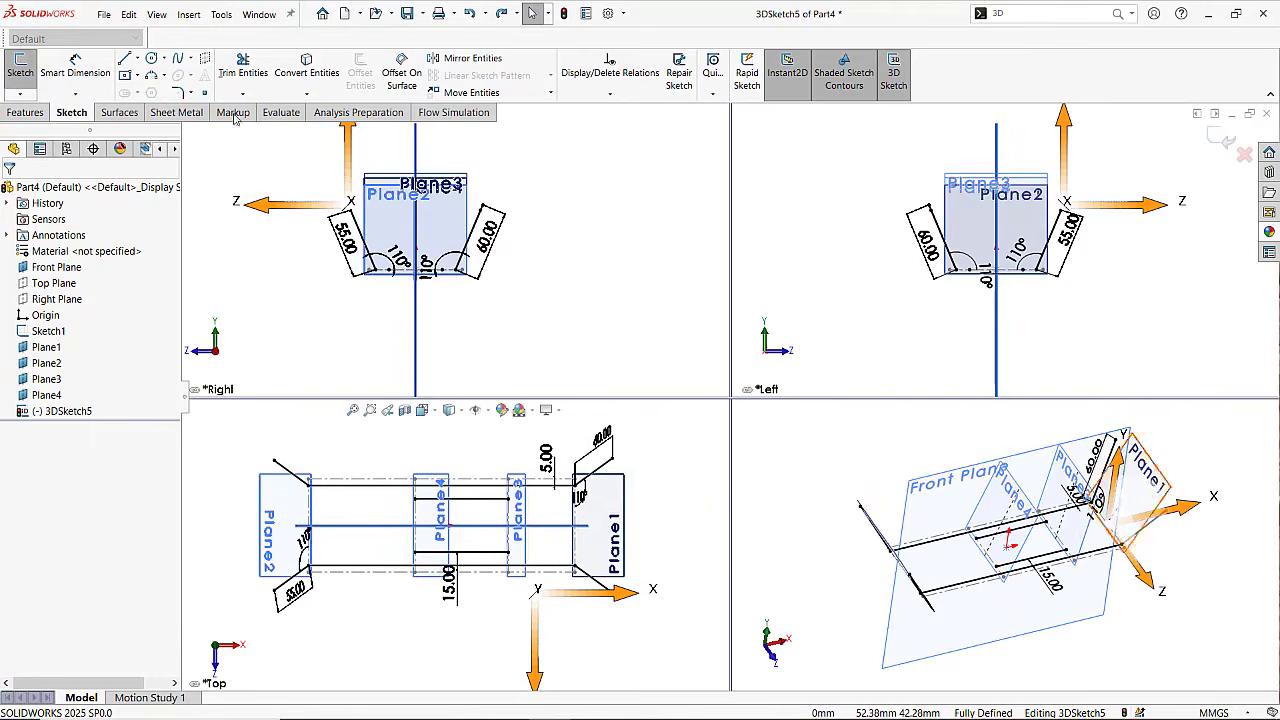
{"action": "left_click", "coordinate": [131, 59]}
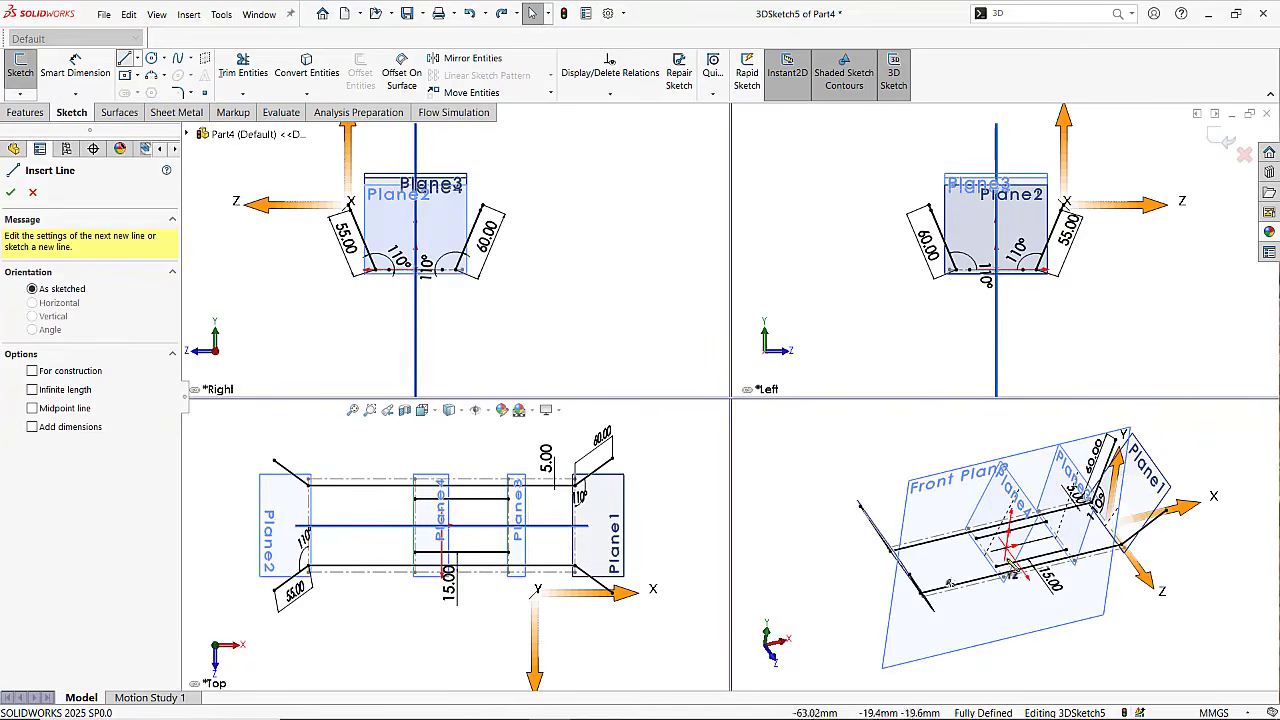
{"action": "left_click", "coordinate": [1046, 521]}
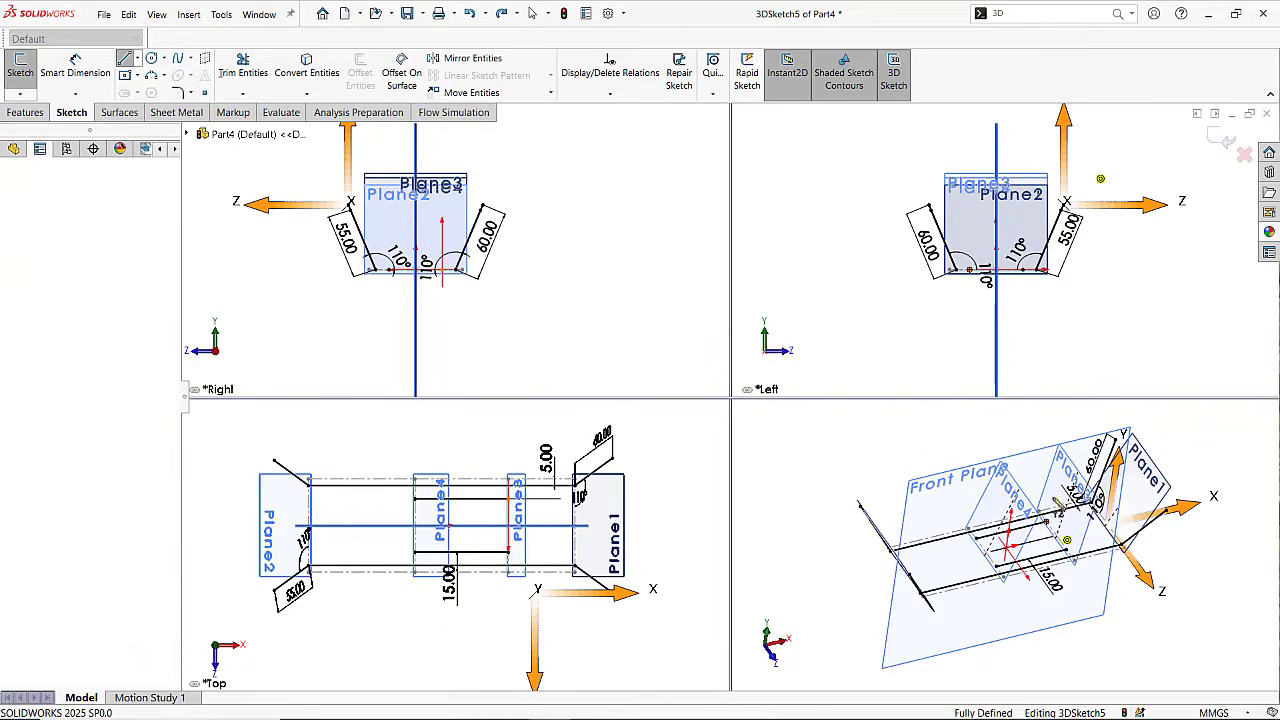
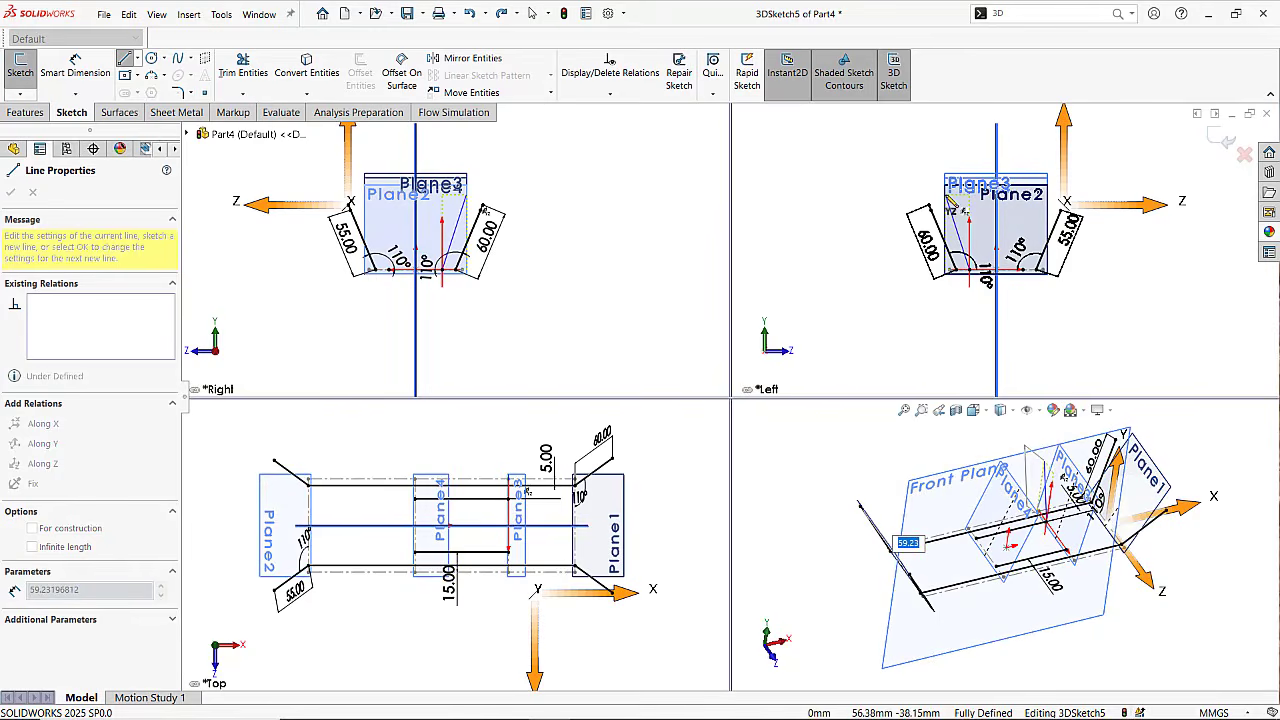
{"action": "left_click", "coordinate": [949, 200]}
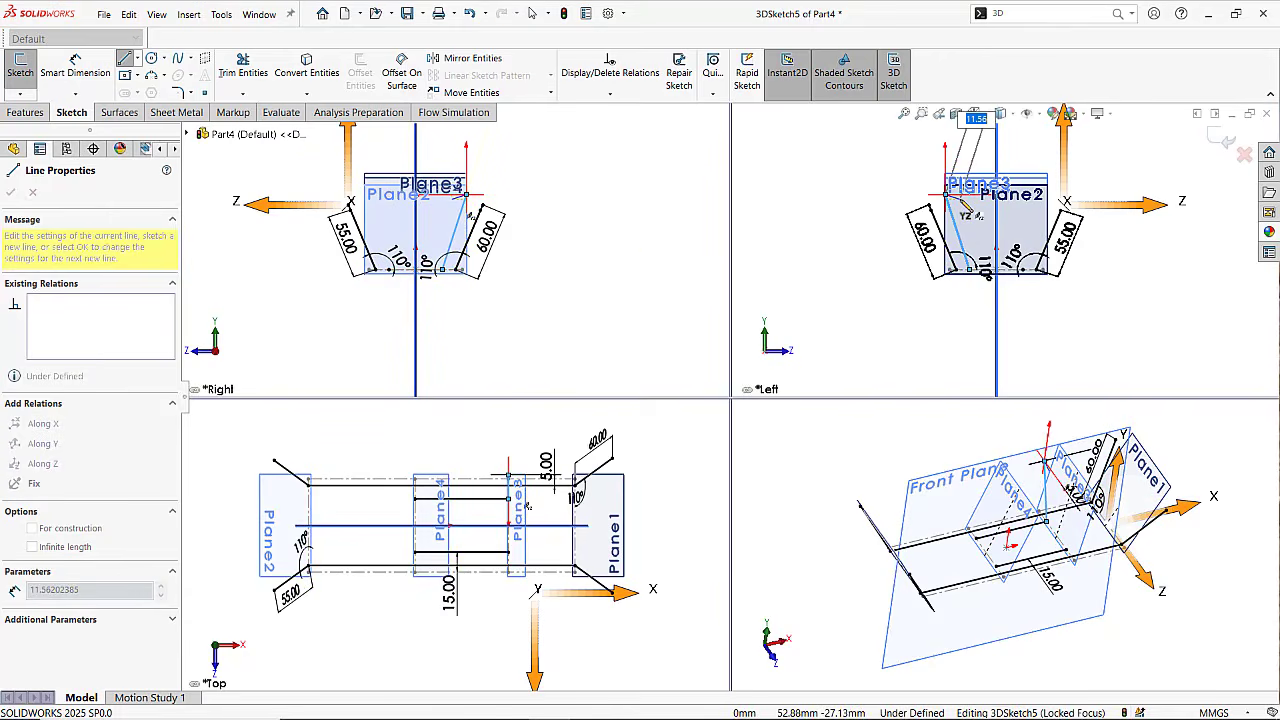
Sketch a line about 54 mm long in the YZ plane, upward and outward from the +Z short line's endpoint at Plane3.
{"action": "key", "text": "Escape"}
{"action": "key", "text": "Escape"}
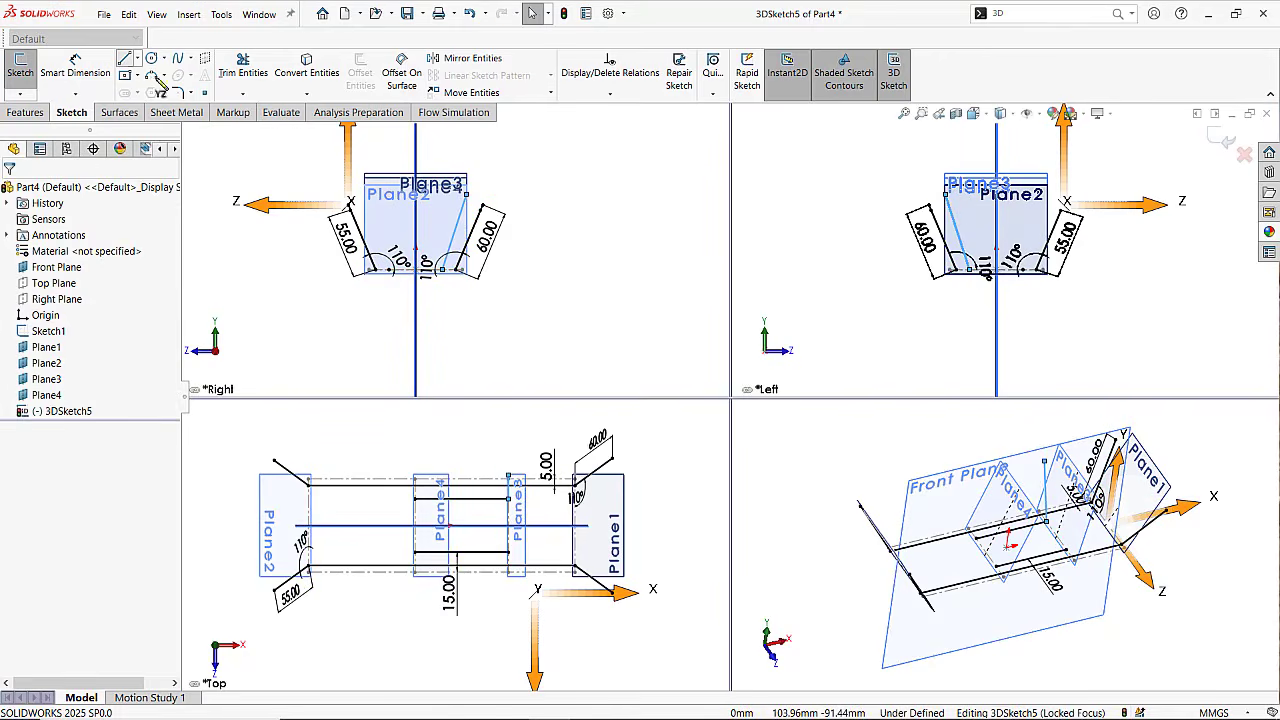
{"action": "key", "text": "l"}
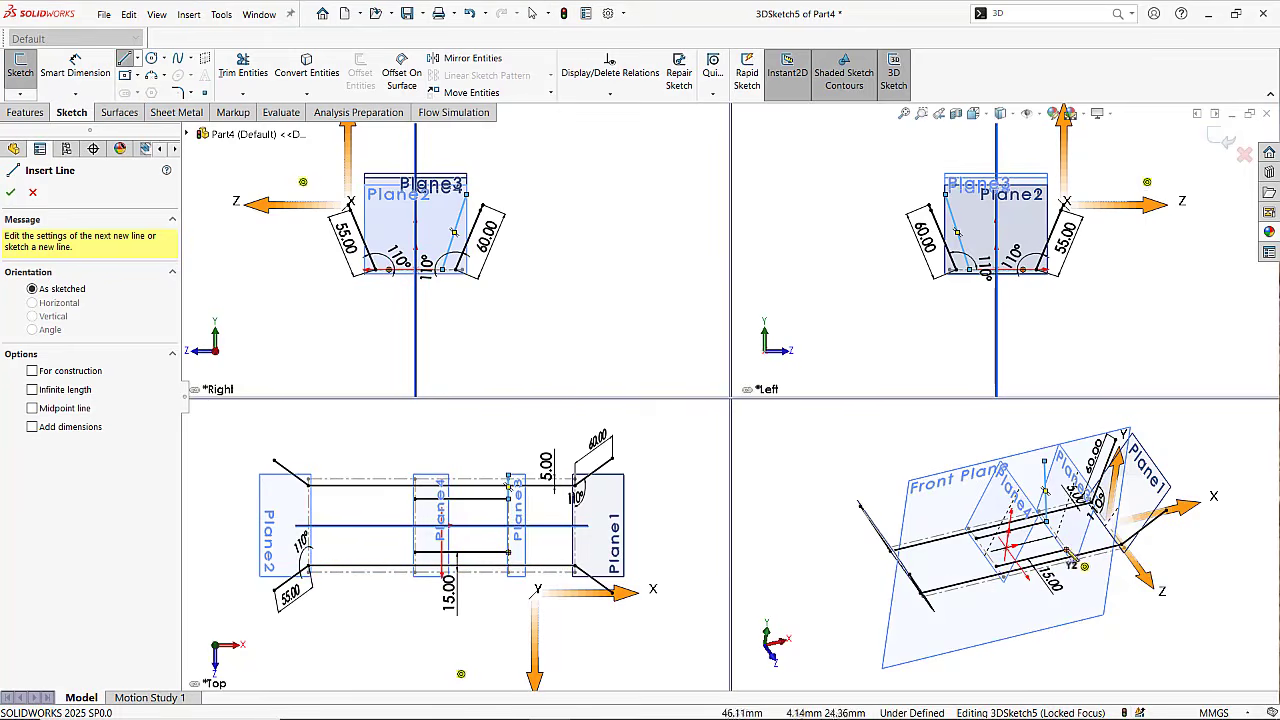
{"action": "left_click", "coordinate": [1068, 548]}
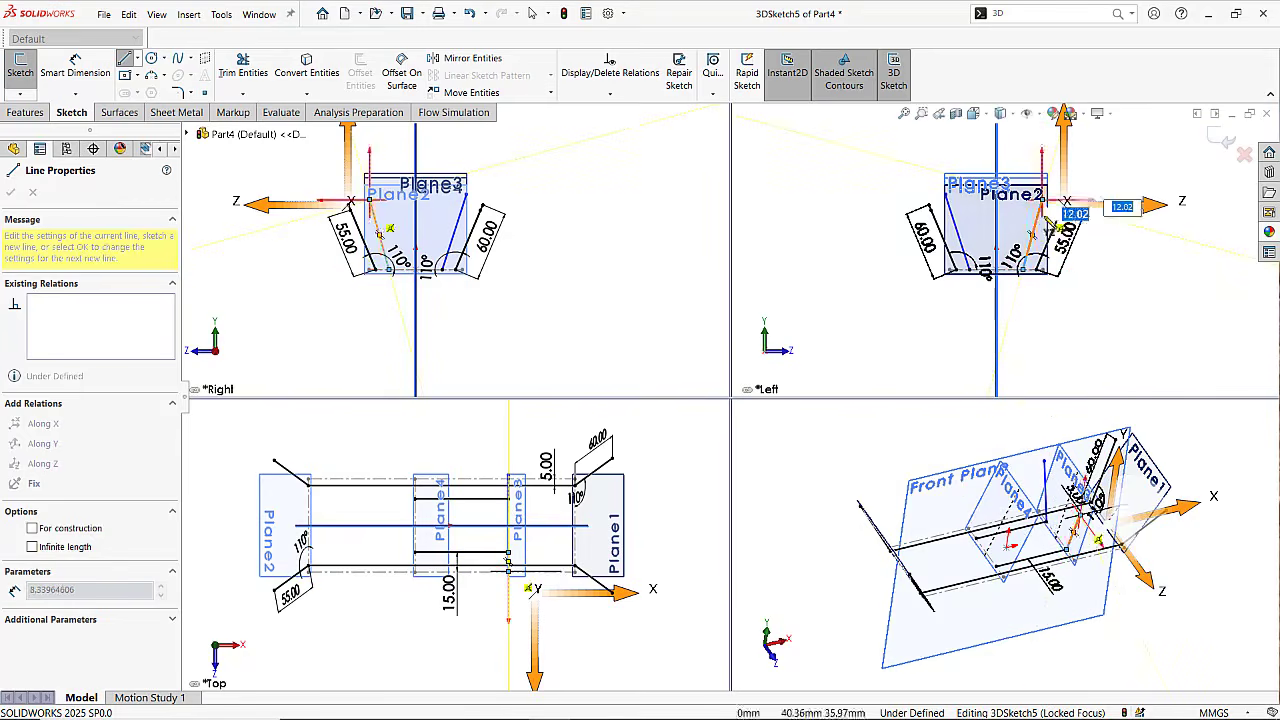
{"action": "key", "text": "Escape"}
{"action": "key", "text": "Escape"}
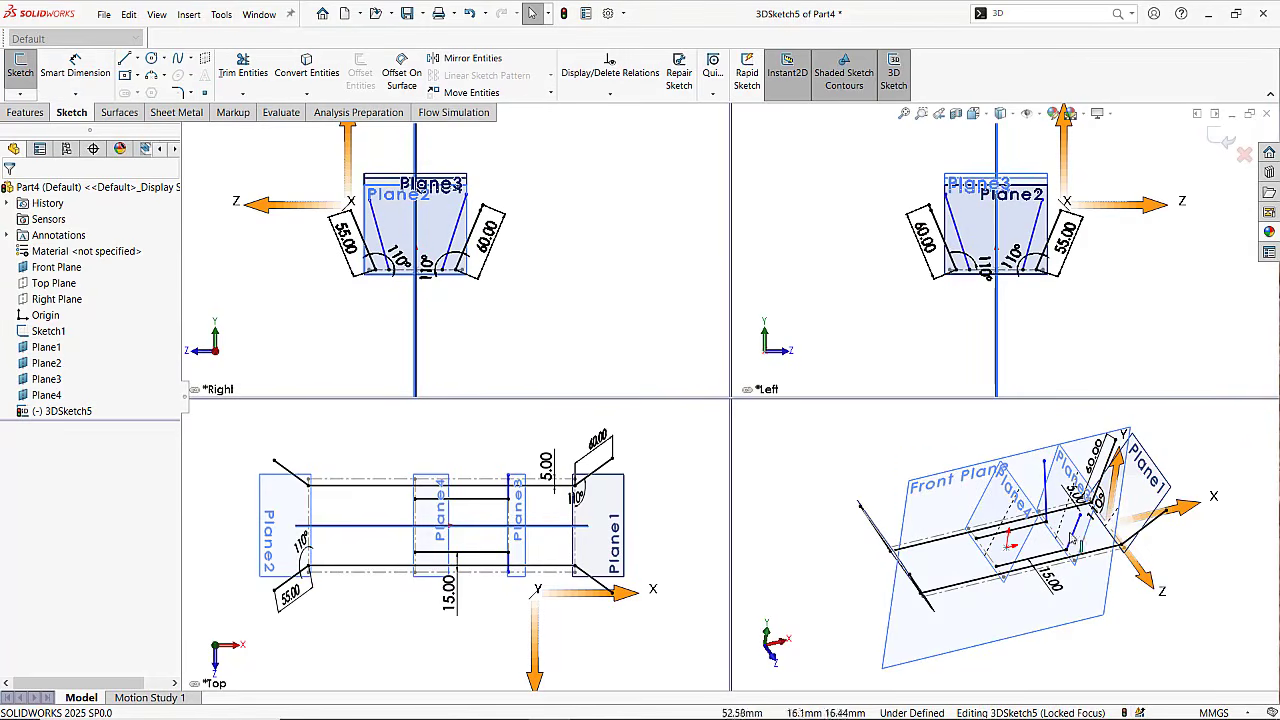
Apply a Symmetric relation to the two upright lines at Plane3 about the Front Plane.
{"action": "mouse_move", "coordinate": [1072, 537]}
{"action": "middle_mouse_down"}
{"action": "mouse_move", "coordinate": [1067, 487]}
{"action": "mouse_move", "coordinate": [1043, 486]}
{"action": "middle_mouse_up"}
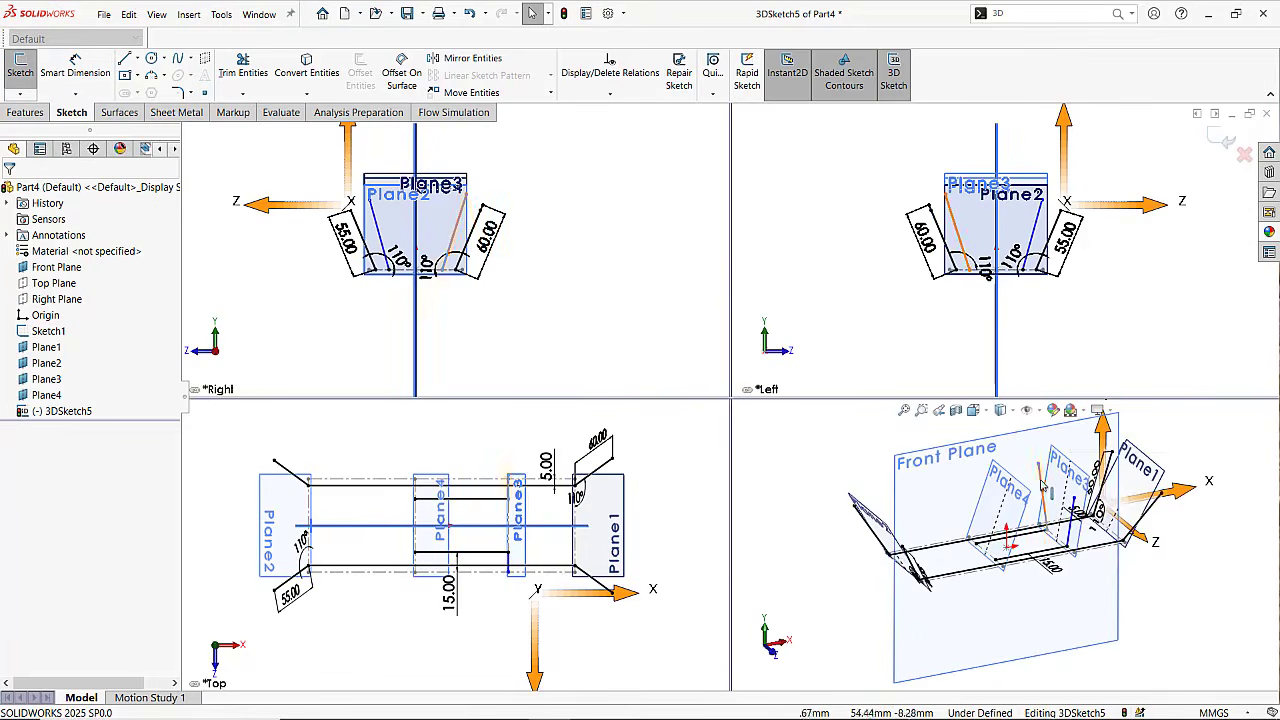
{"action": "left_click", "coordinate": [1043, 487]}
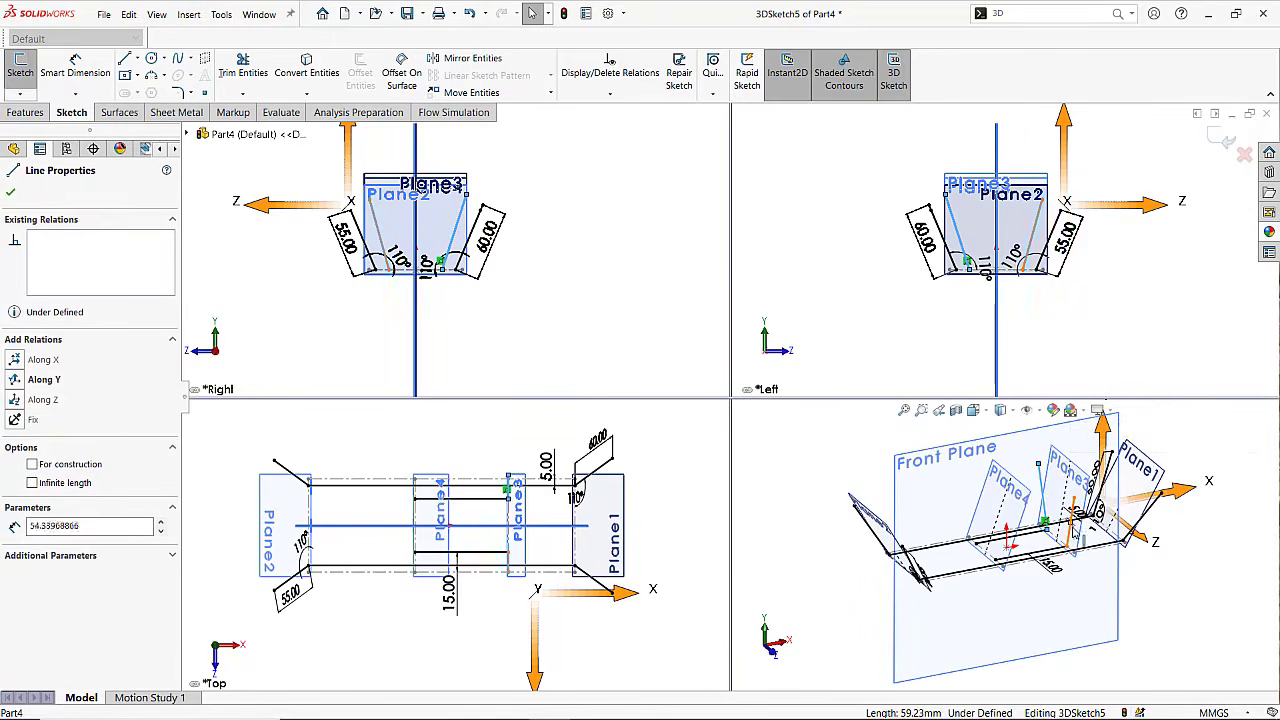
{"action": "left_click", "coordinate": [1070, 542], "text": "ctrl"}
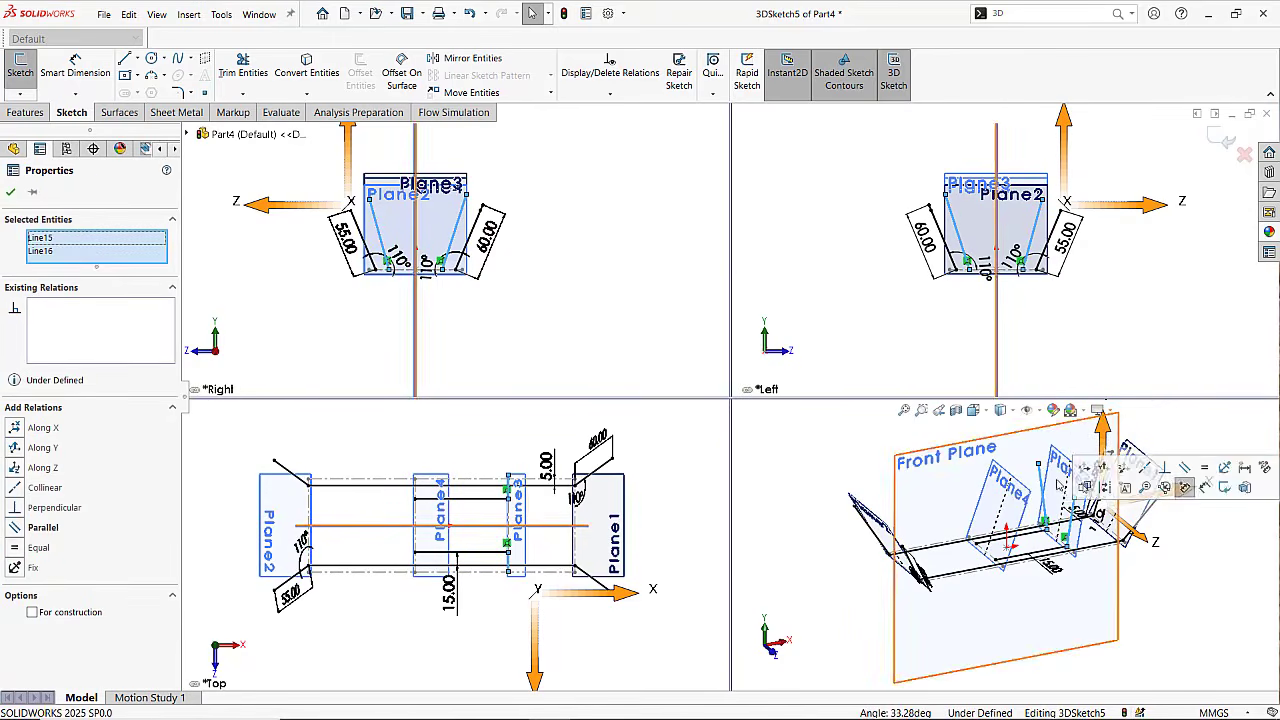
{"action": "left_click", "coordinate": [988, 454], "text": "ctrl"}
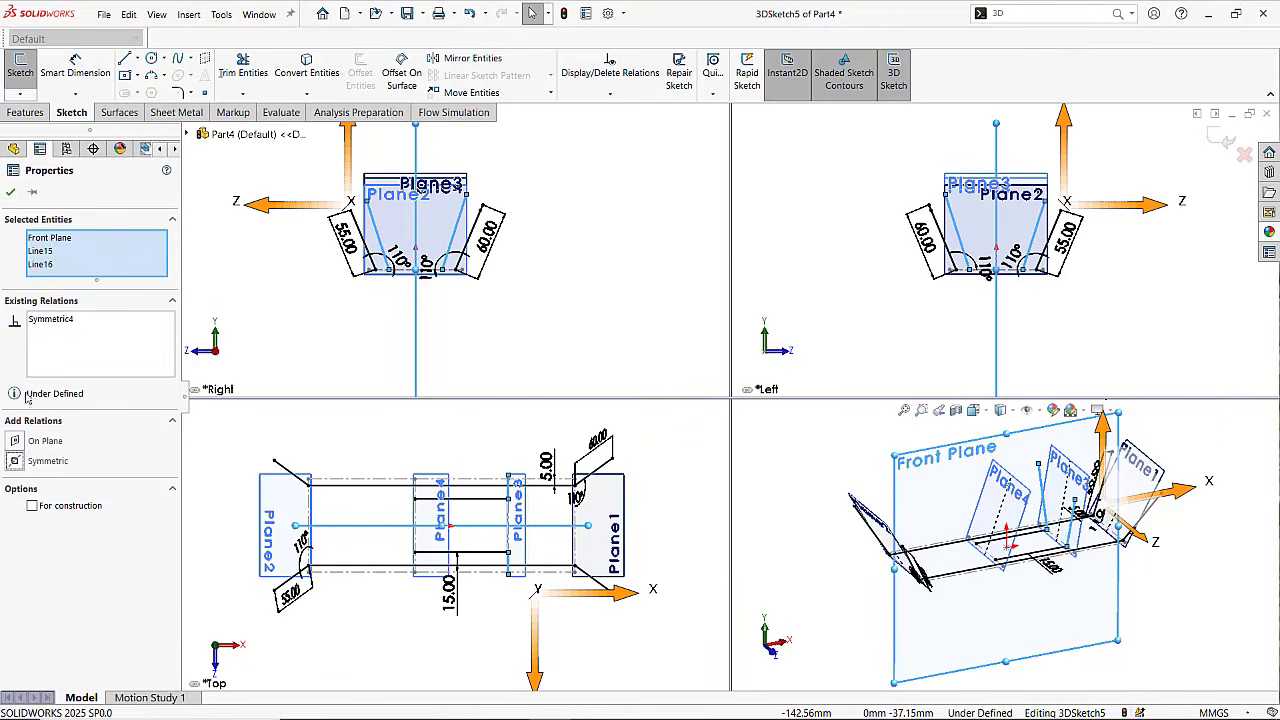
{"action": "left_click", "coordinate": [10, 192]}
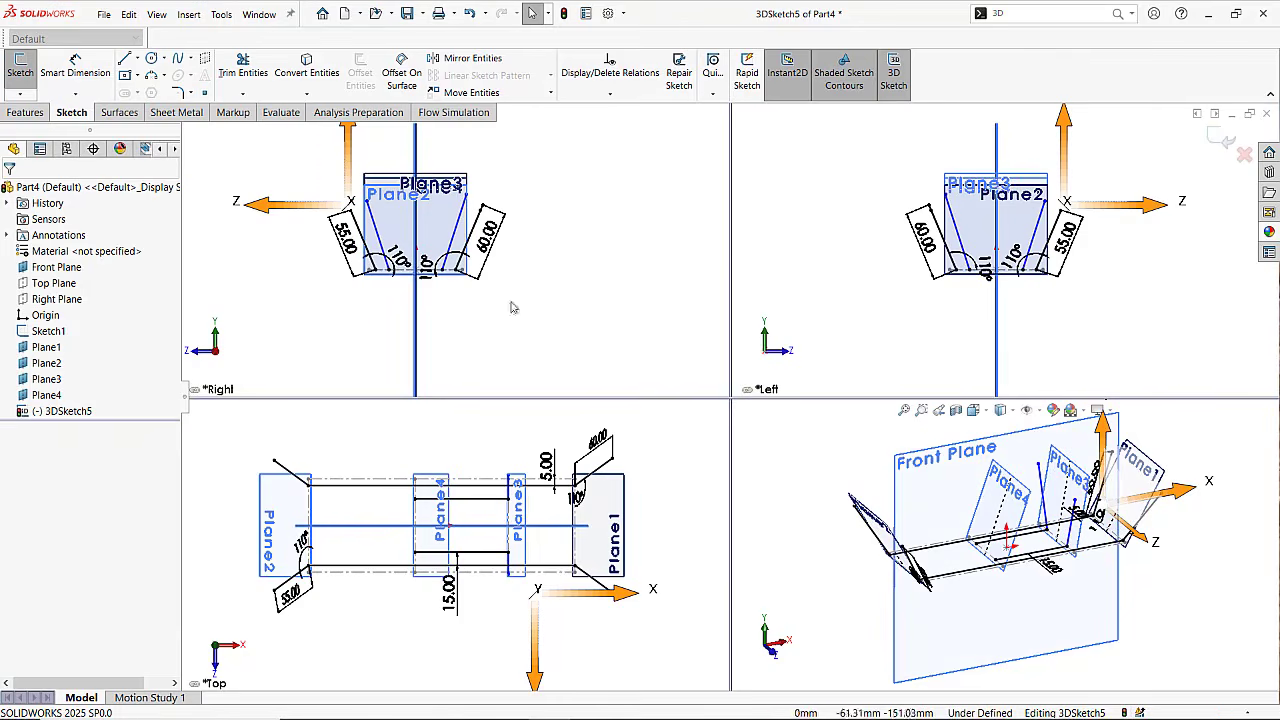
Dimension the -Z upright line at Plane3 to a length of 70 mm.
{"action": "left_click", "coordinate": [75, 66]}
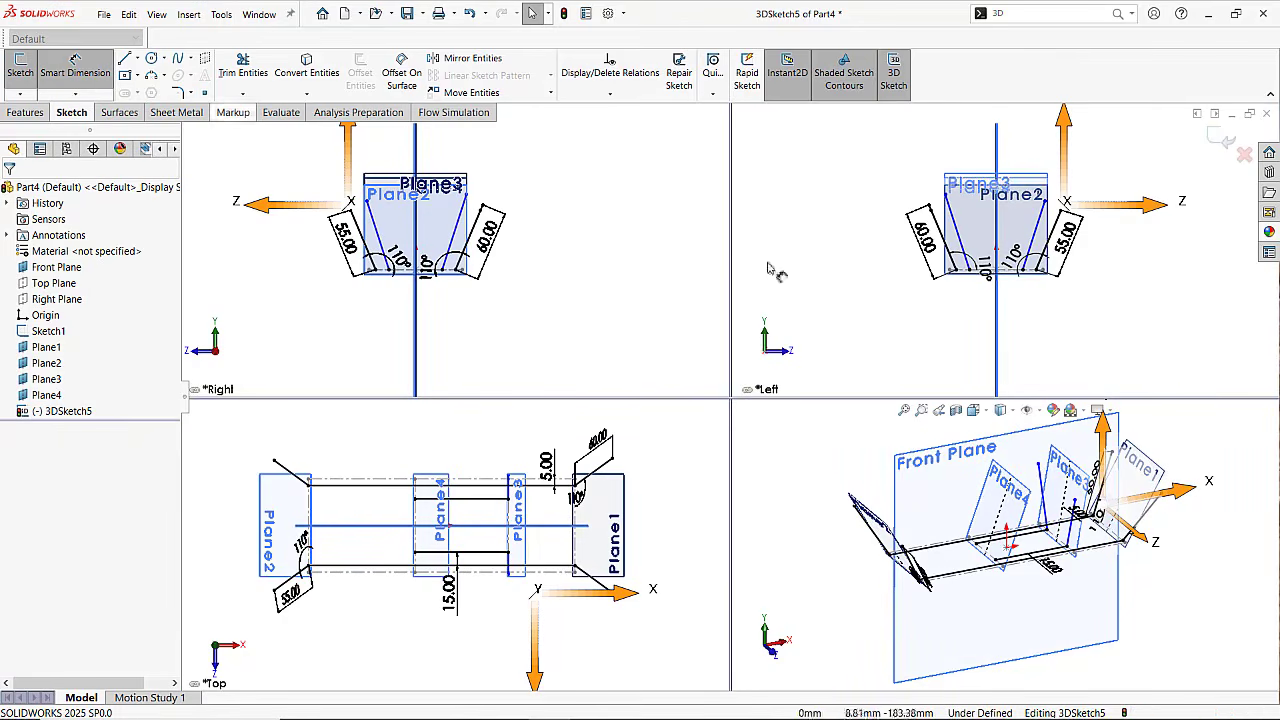
{"action": "left_click", "coordinate": [952, 238]}
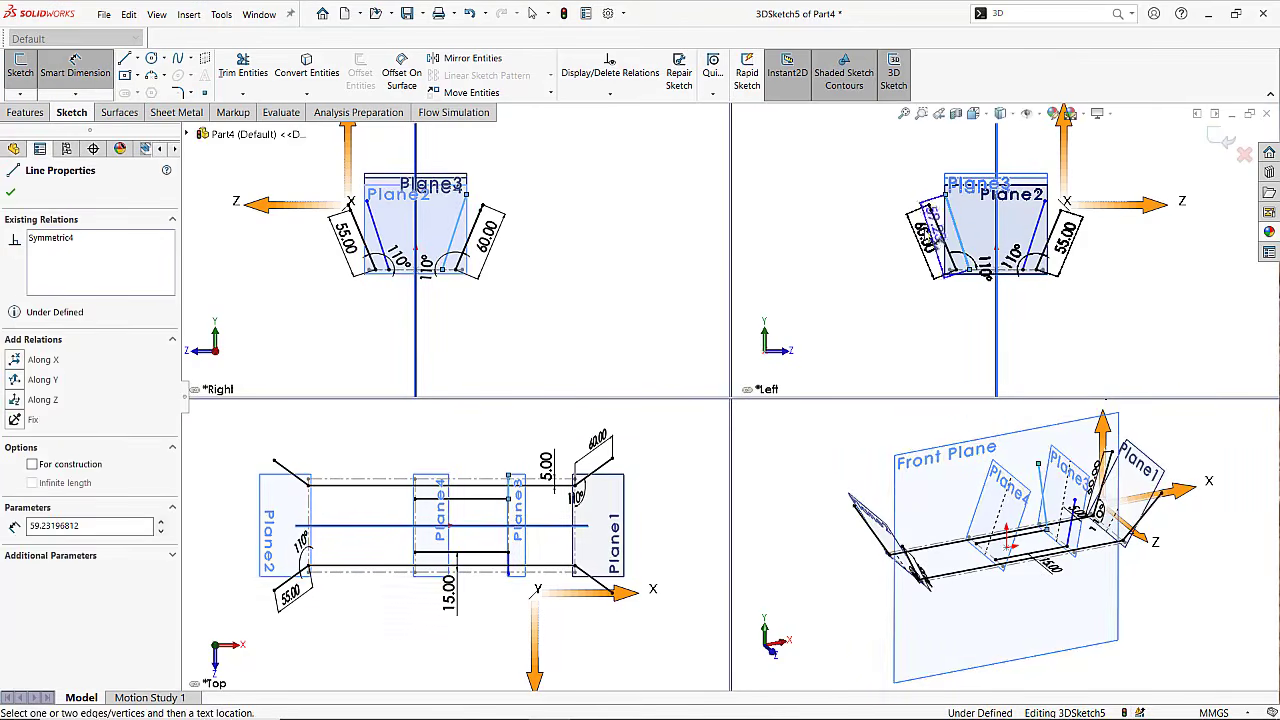
{"action": "left_click", "coordinate": [903, 245]}
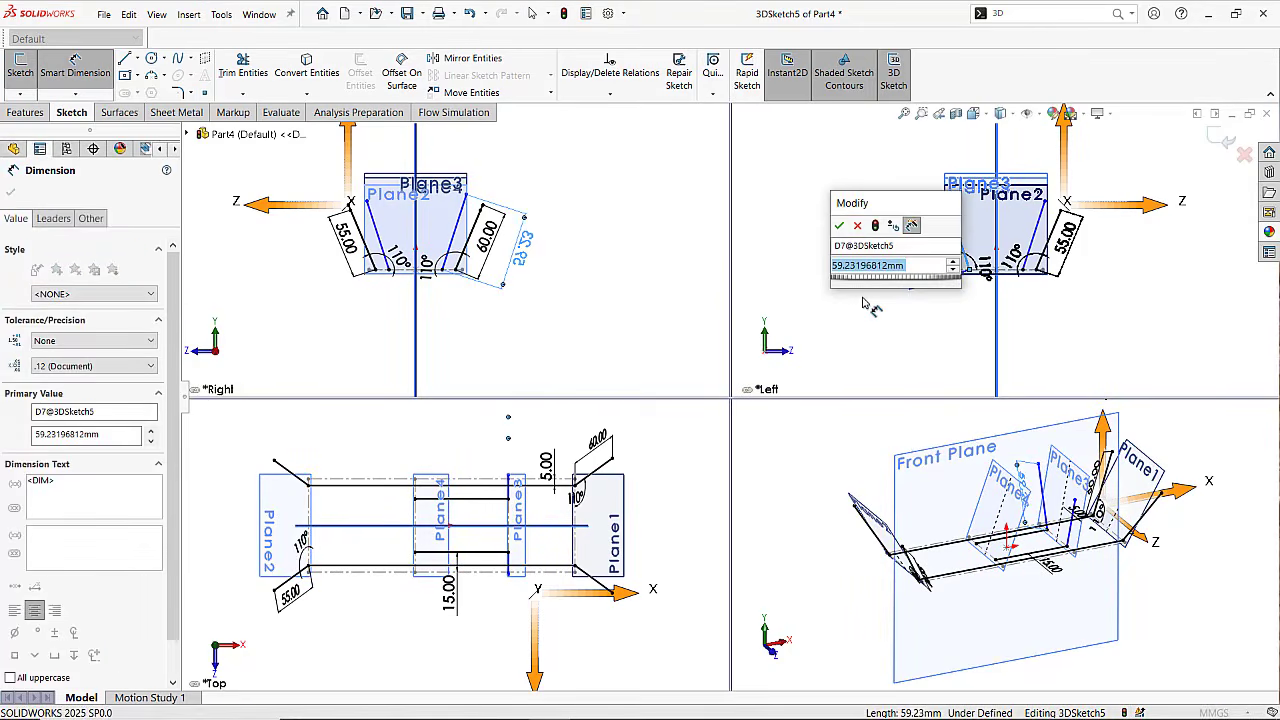
{"action": "key", "text": "Return"}
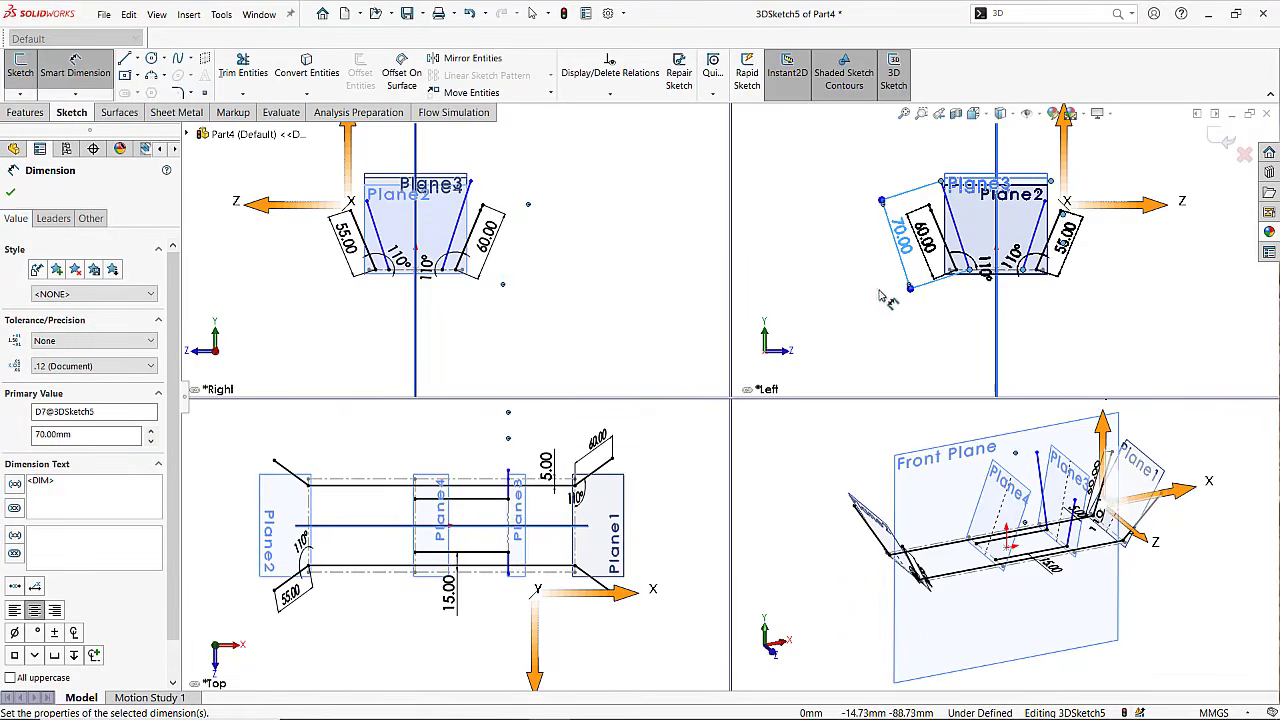
{"action": "left_click", "coordinate": [866, 300]}
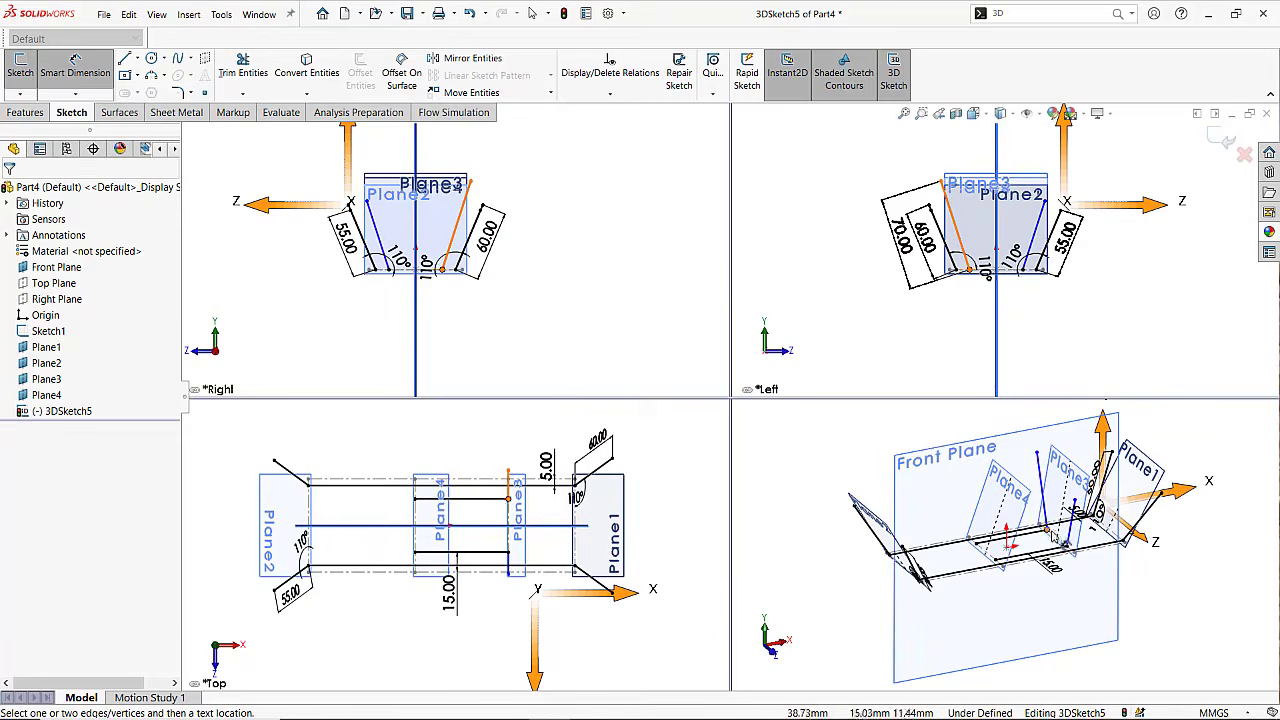
Set a 110° angle between the -Z upright line at Plane3 and the sketch line along Plane3's base.
{"action": "scroll", "coordinate": [1055, 538], "scroll_direction": "down", "scroll_amount": 5}
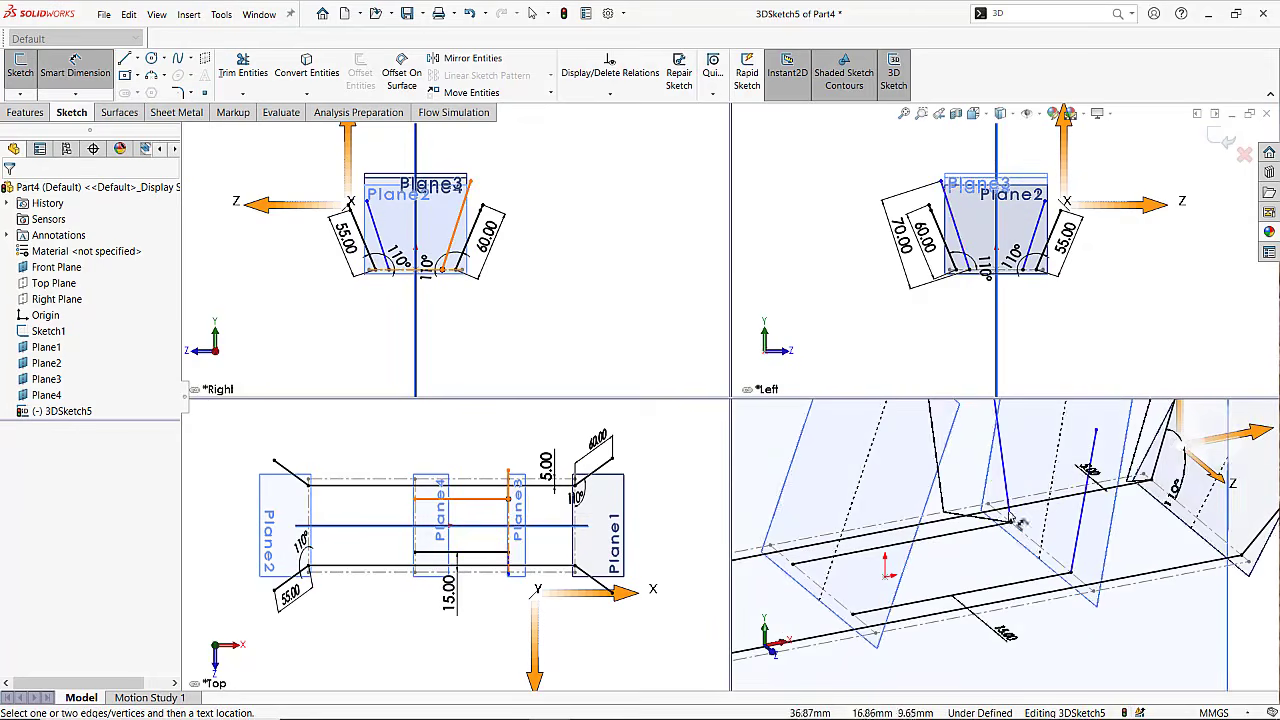
{"action": "left_click", "coordinate": [1008, 505]}
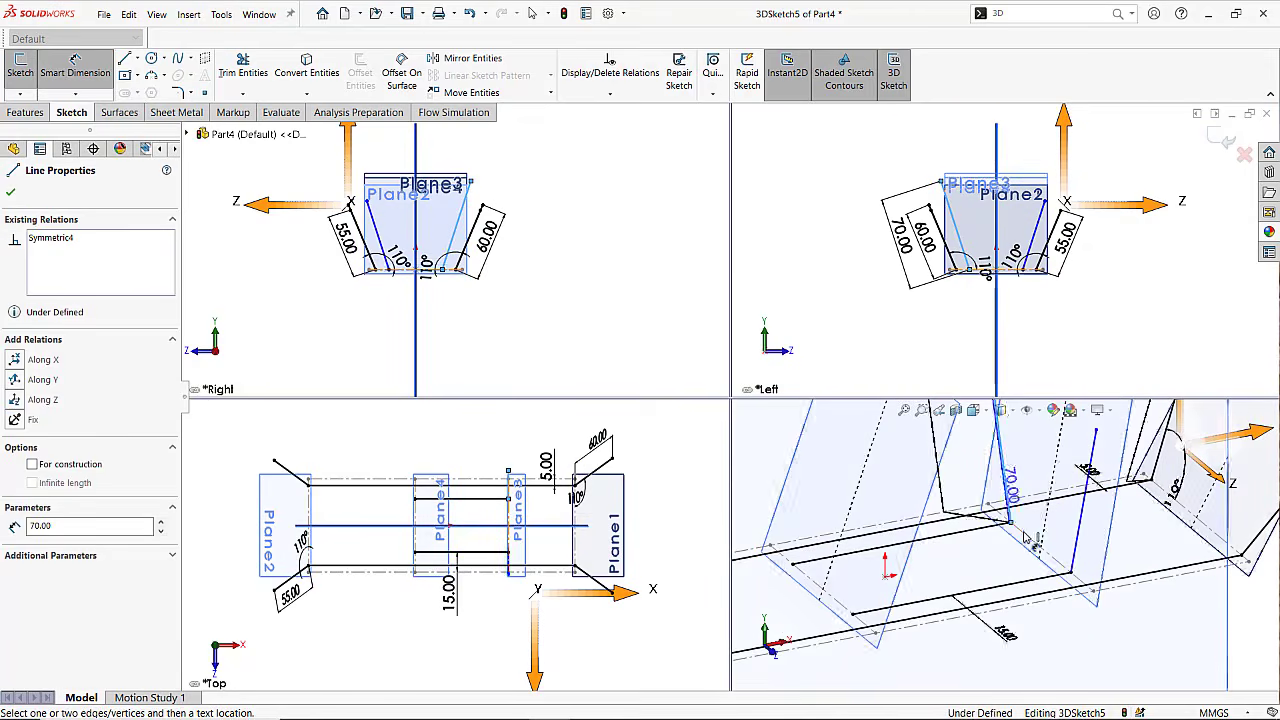
{"action": "left_click", "coordinate": [1034, 536]}
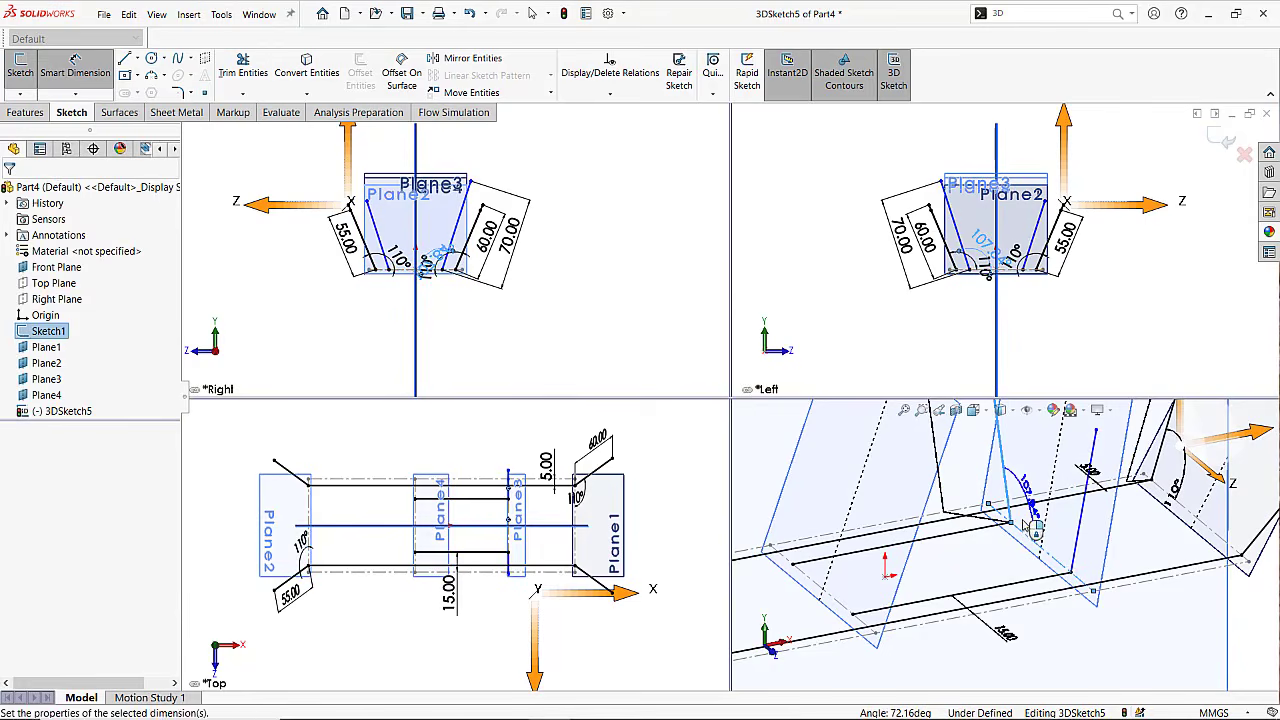
{"action": "left_click", "coordinate": [1036, 530]}
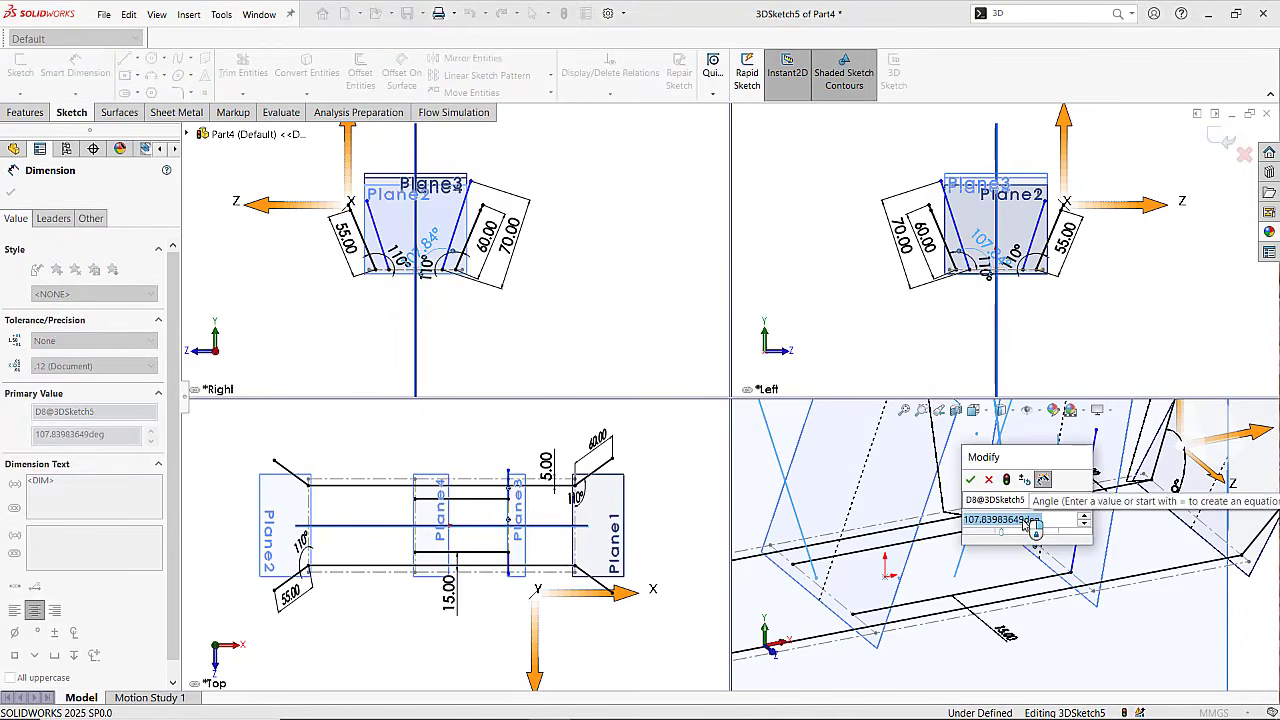
{"action": "type", "text": "110"}
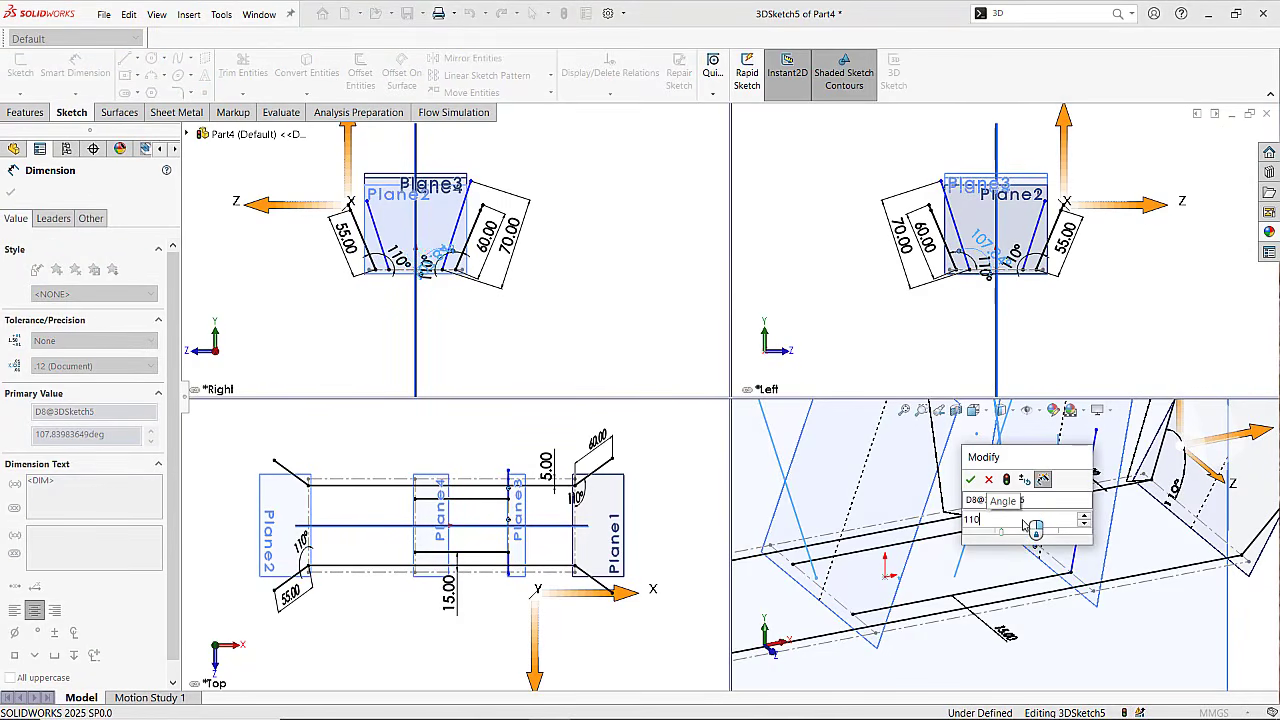
{"action": "key", "text": "Return"}
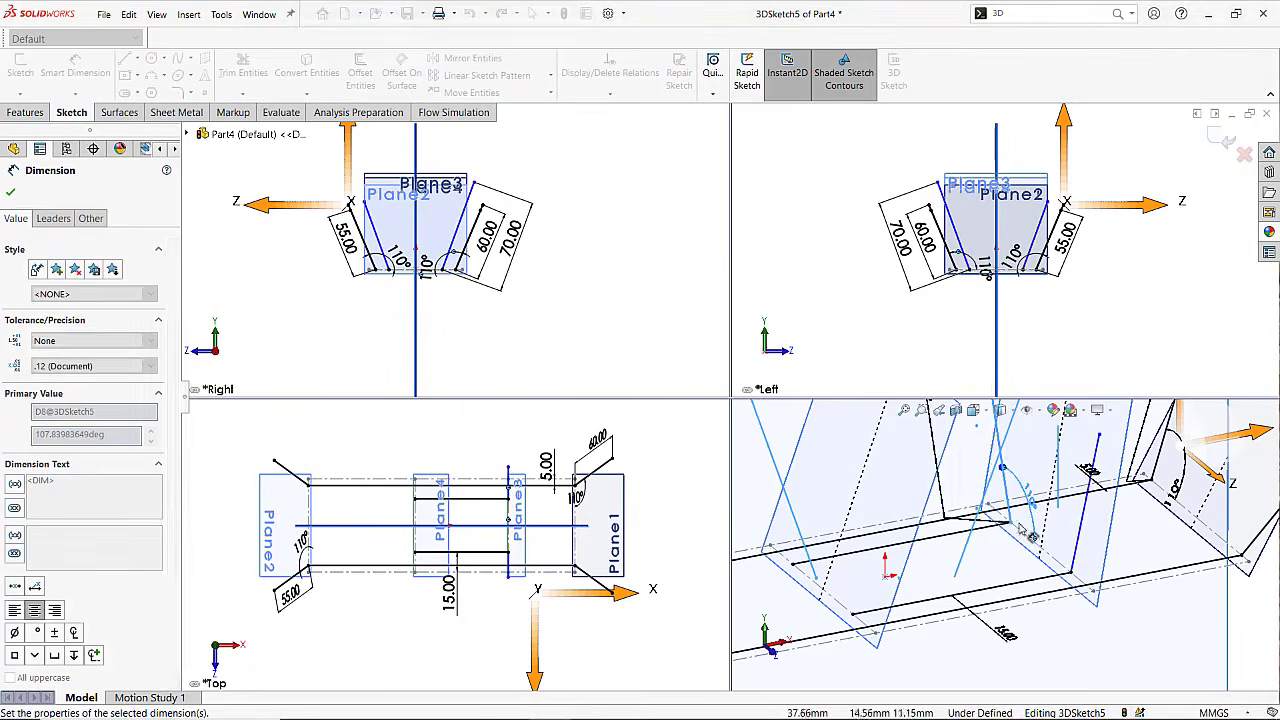
{"action": "scroll", "coordinate": [1016, 522], "scroll_direction": "up", "scroll_amount": 3}
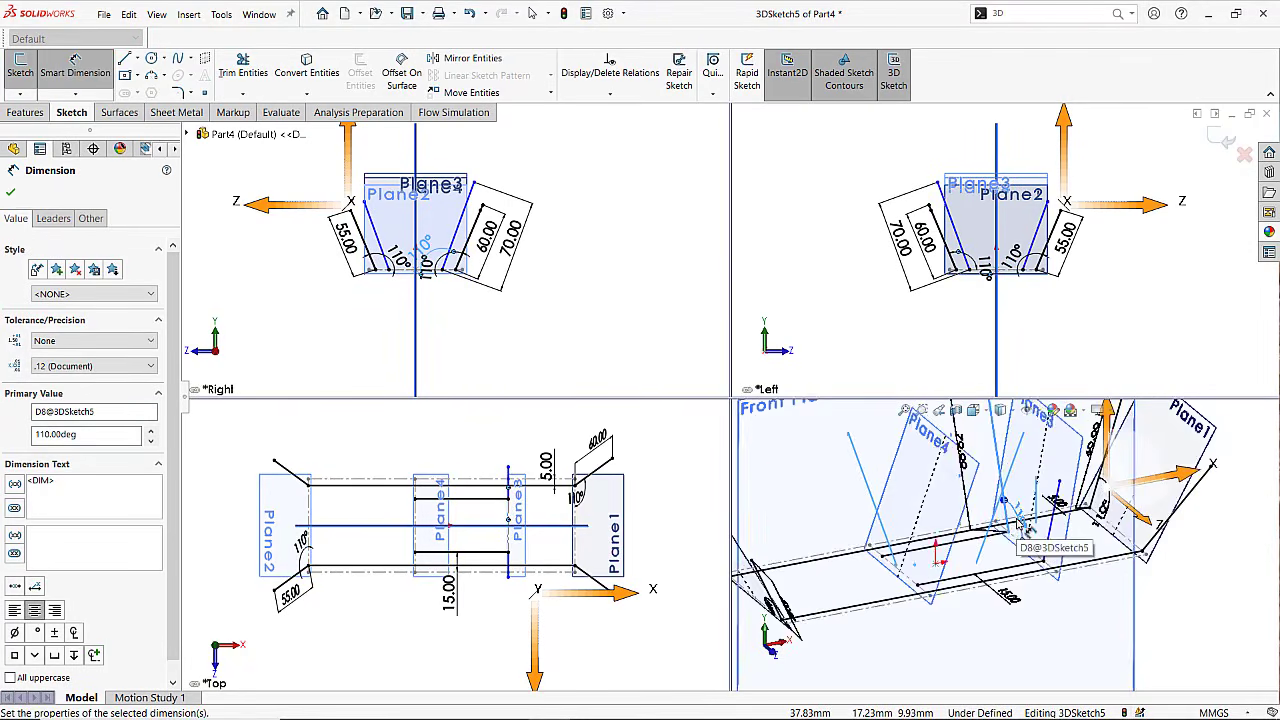
{"action": "scroll", "coordinate": [1018, 523], "scroll_direction": "up", "scroll_amount": 3}
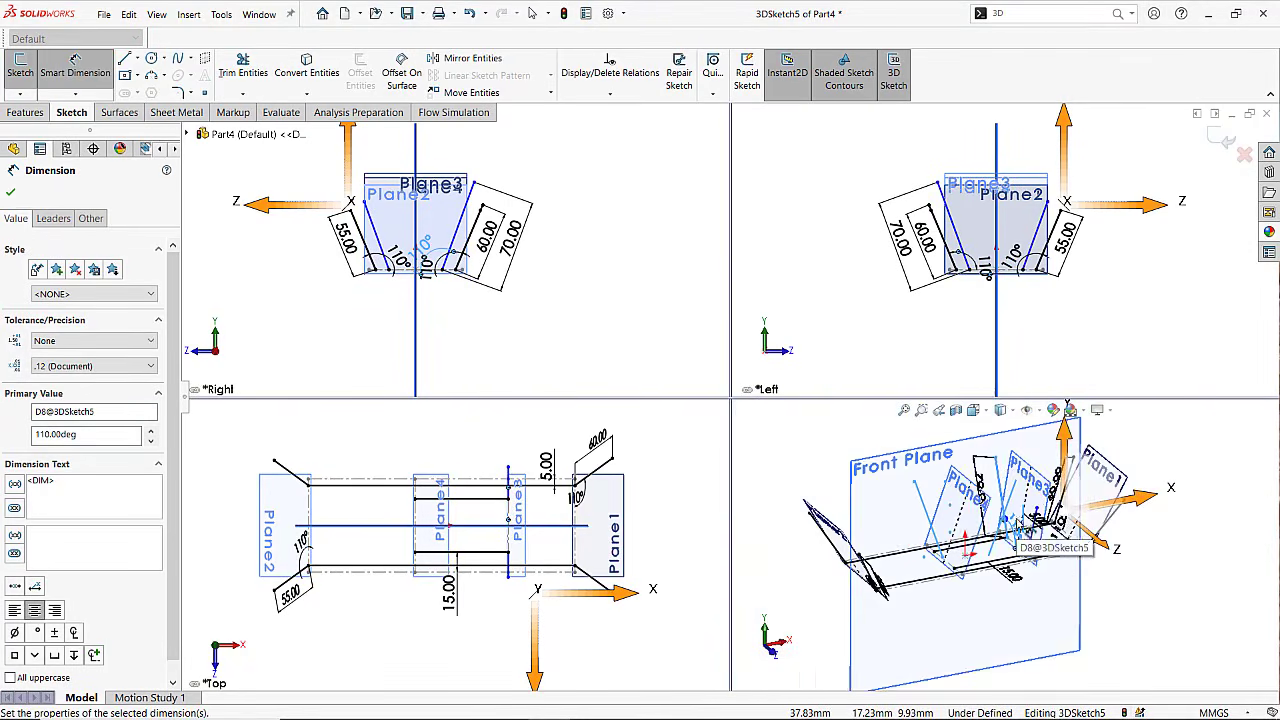
{"action": "left_click", "coordinate": [824, 467]}
{"action": "key", "text": "Escape"}
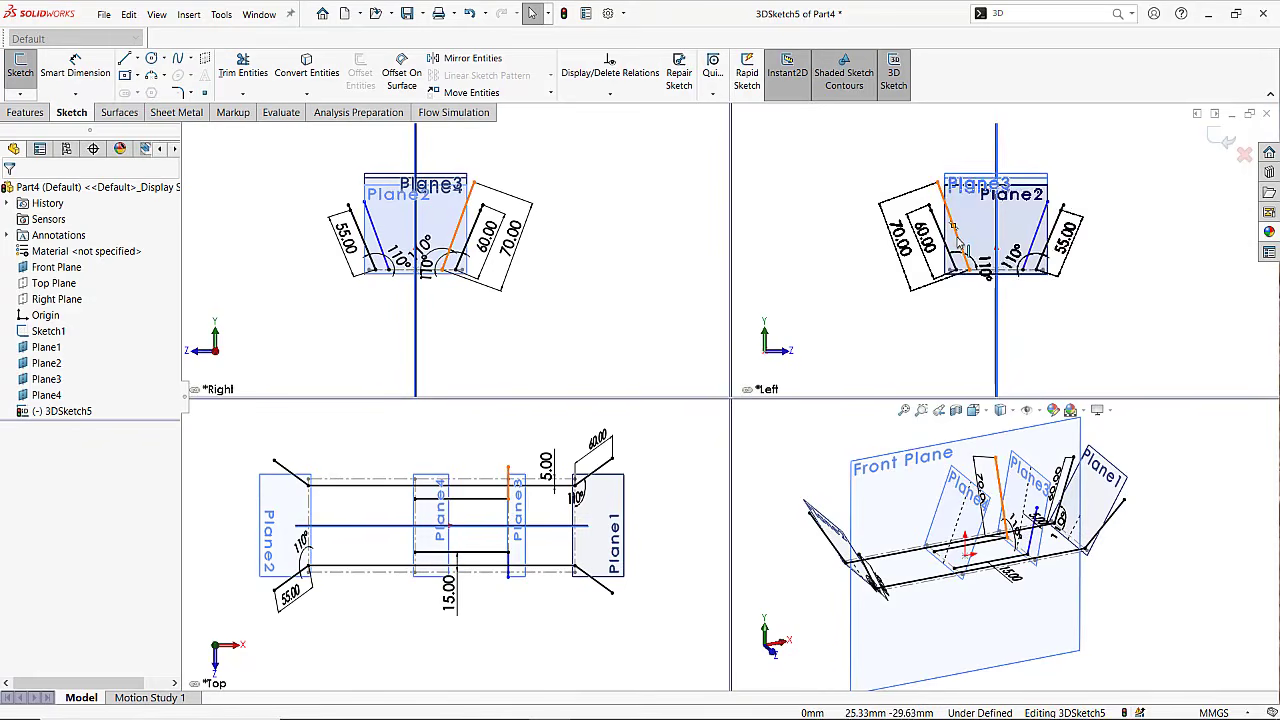
Apply an Equal relation to the two upright lines at Plane3.
{"action": "left_click", "coordinate": [1013, 247]}
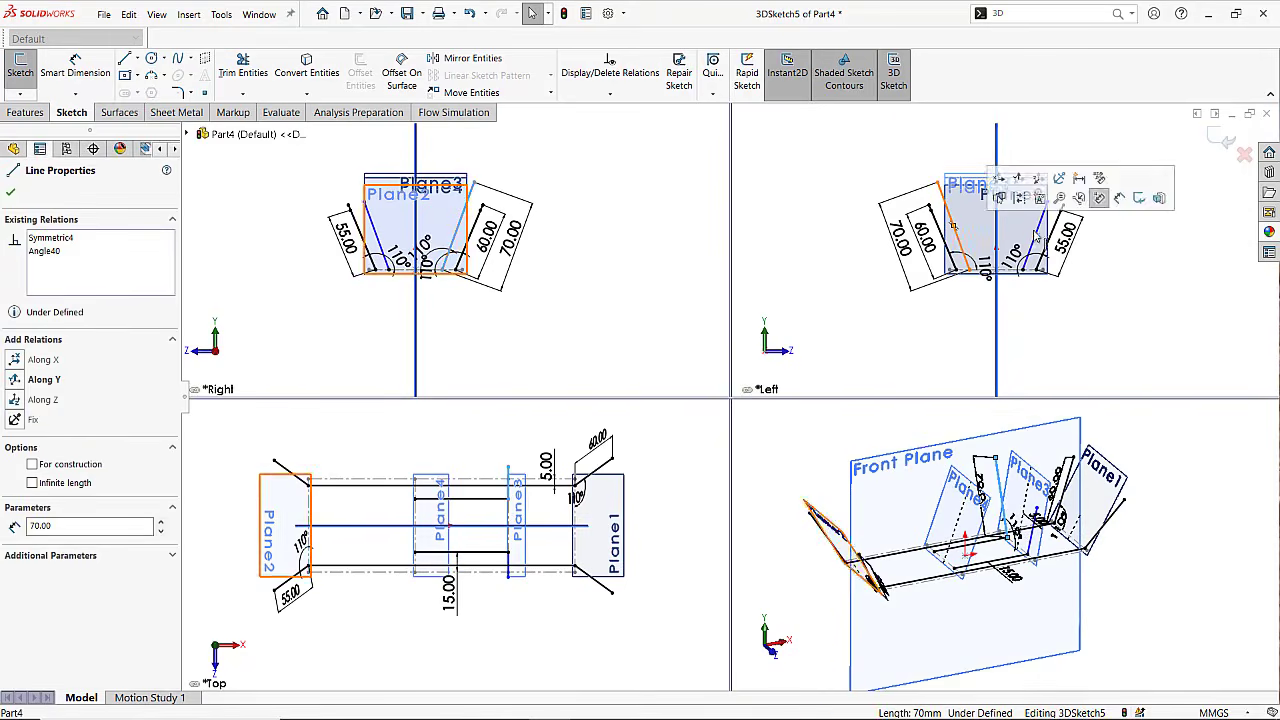
{"action": "left_click", "coordinate": [1037, 233], "text": "ctrl"}
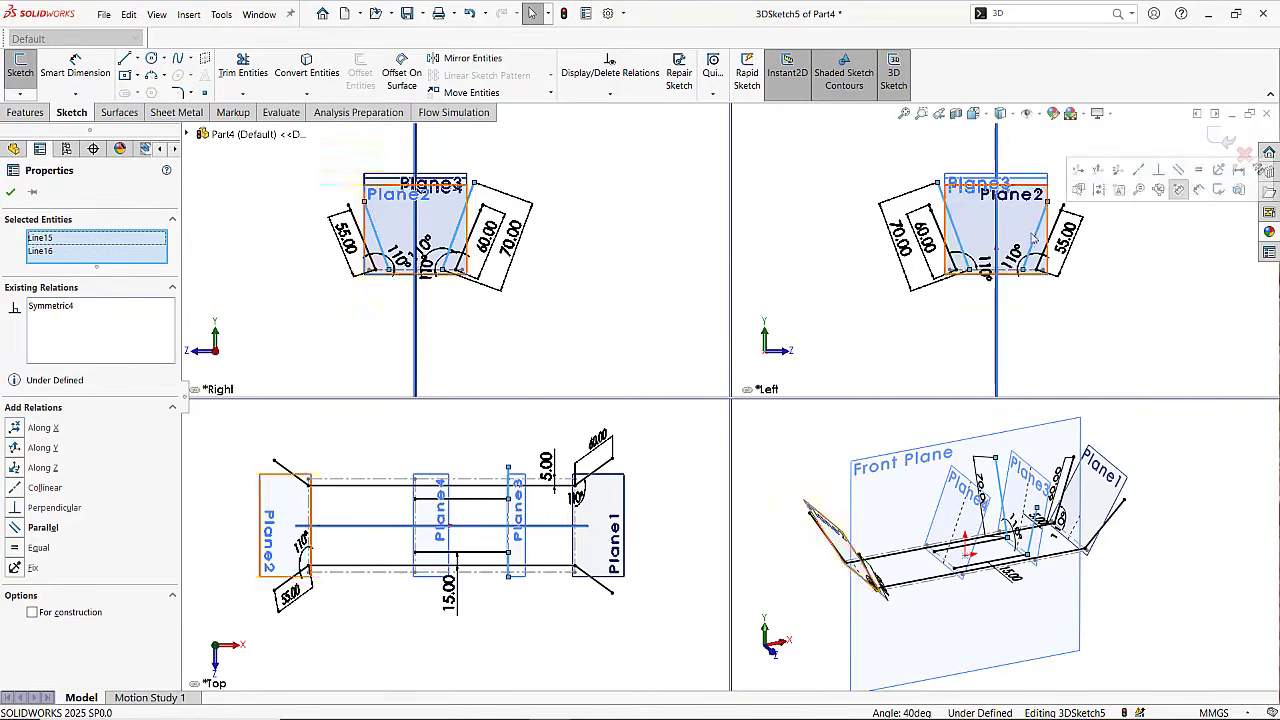
{"action": "left_click", "coordinate": [38, 547]}
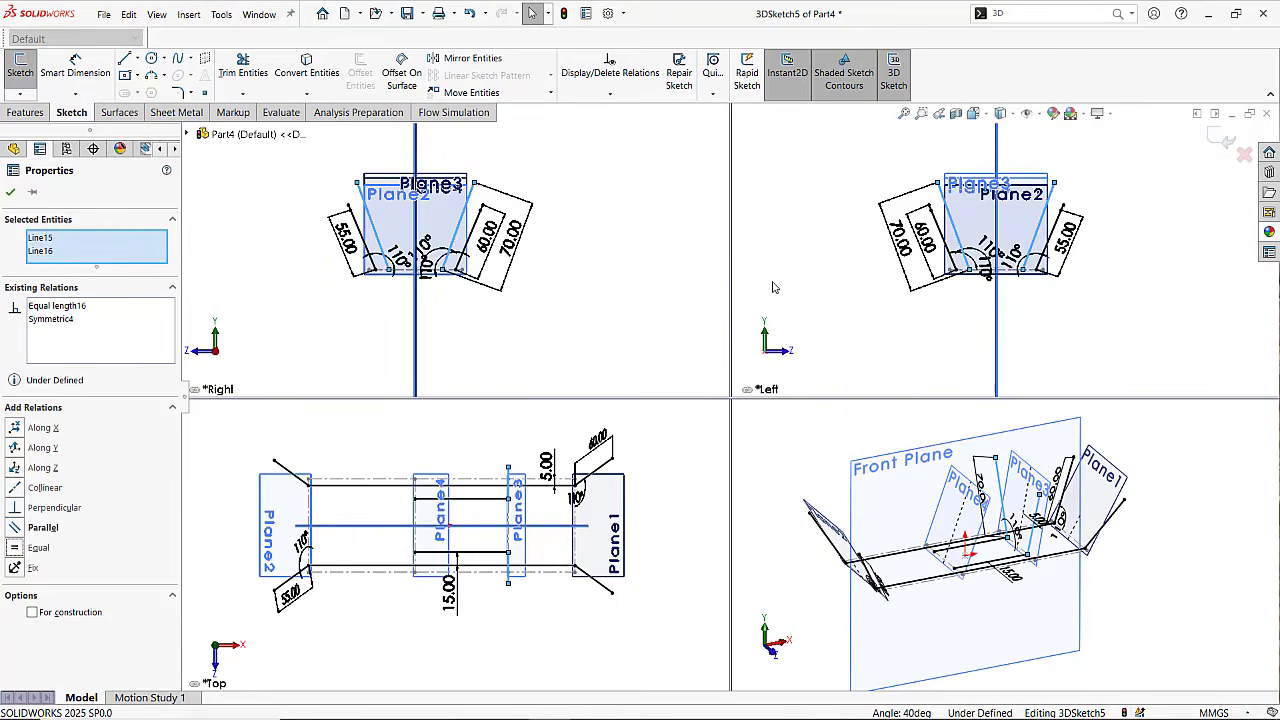
{"action": "key", "text": "Escape"}
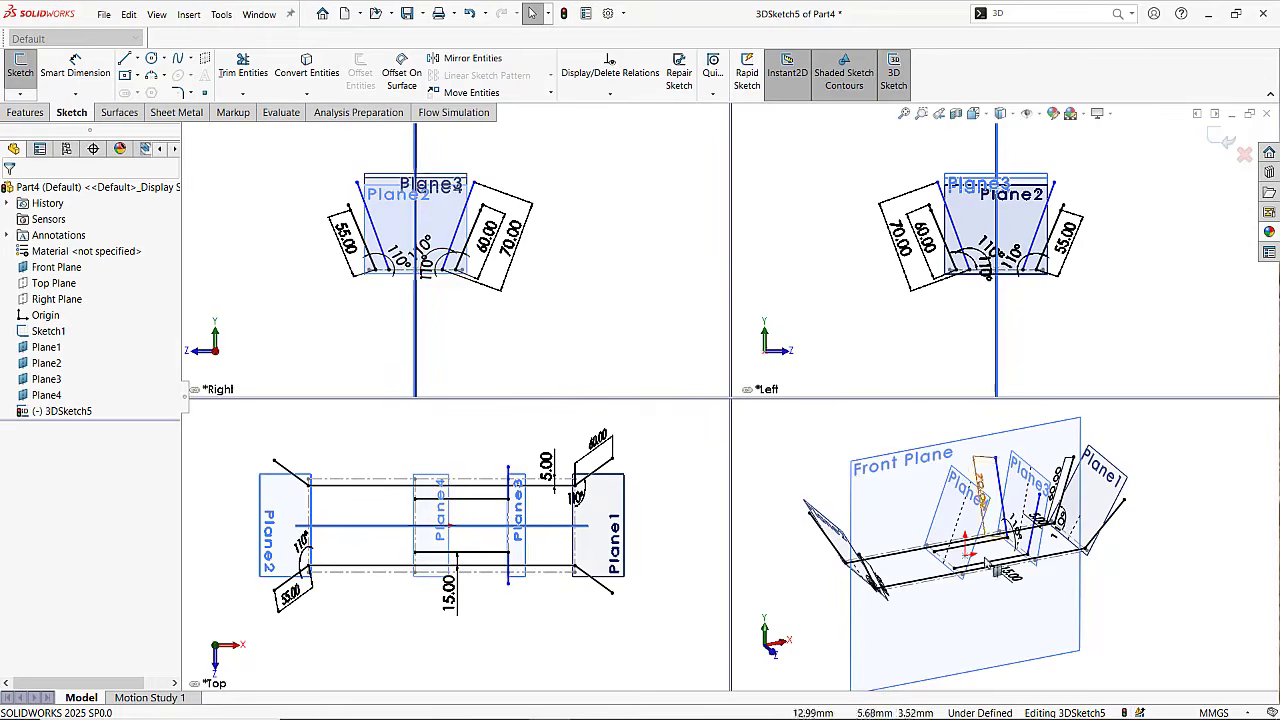
Constrain both upright lines to lie on Plane3 with an On Plane relation.
{"action": "scroll", "coordinate": [1043, 540], "scroll_direction": "down", "scroll_amount": 2}
{"action": "scroll", "coordinate": [1043, 541], "scroll_direction": "up", "scroll_amount": 1}
{"action": "middle_click_drag", "start_coordinate": [1014, 598], "coordinate": [1006, 569]}
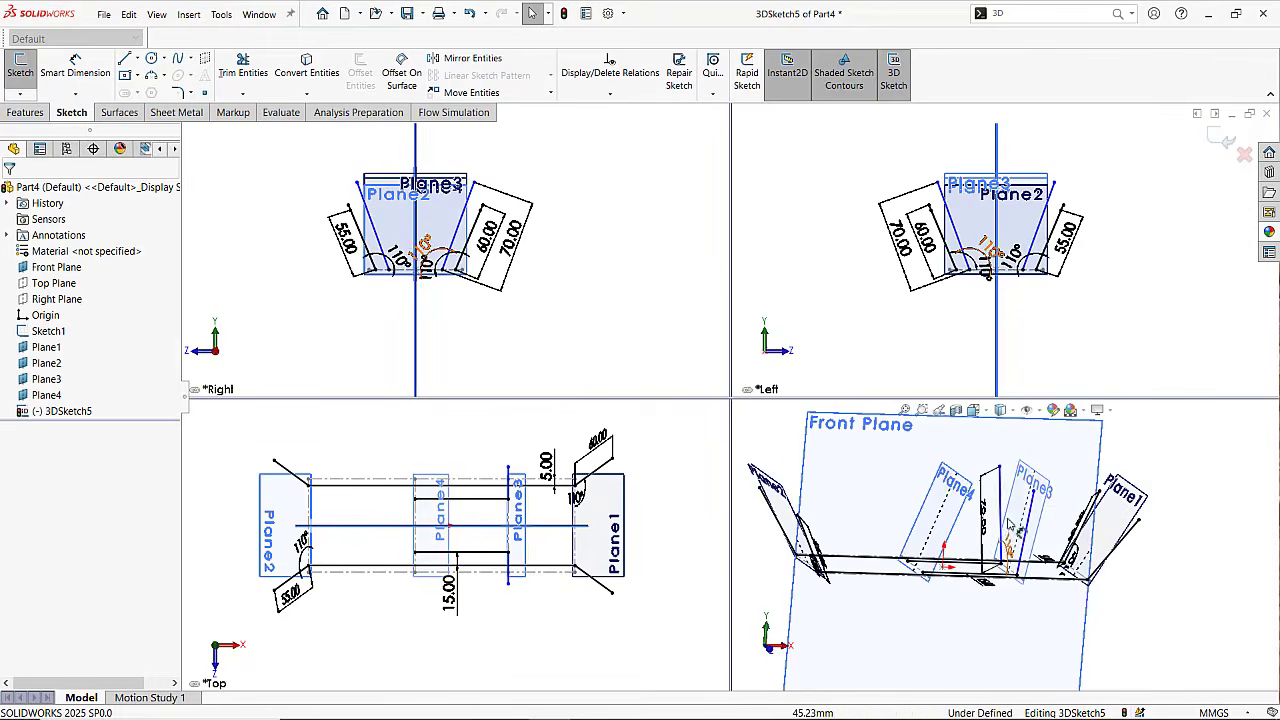
{"action": "left_click", "coordinate": [1001, 492]}
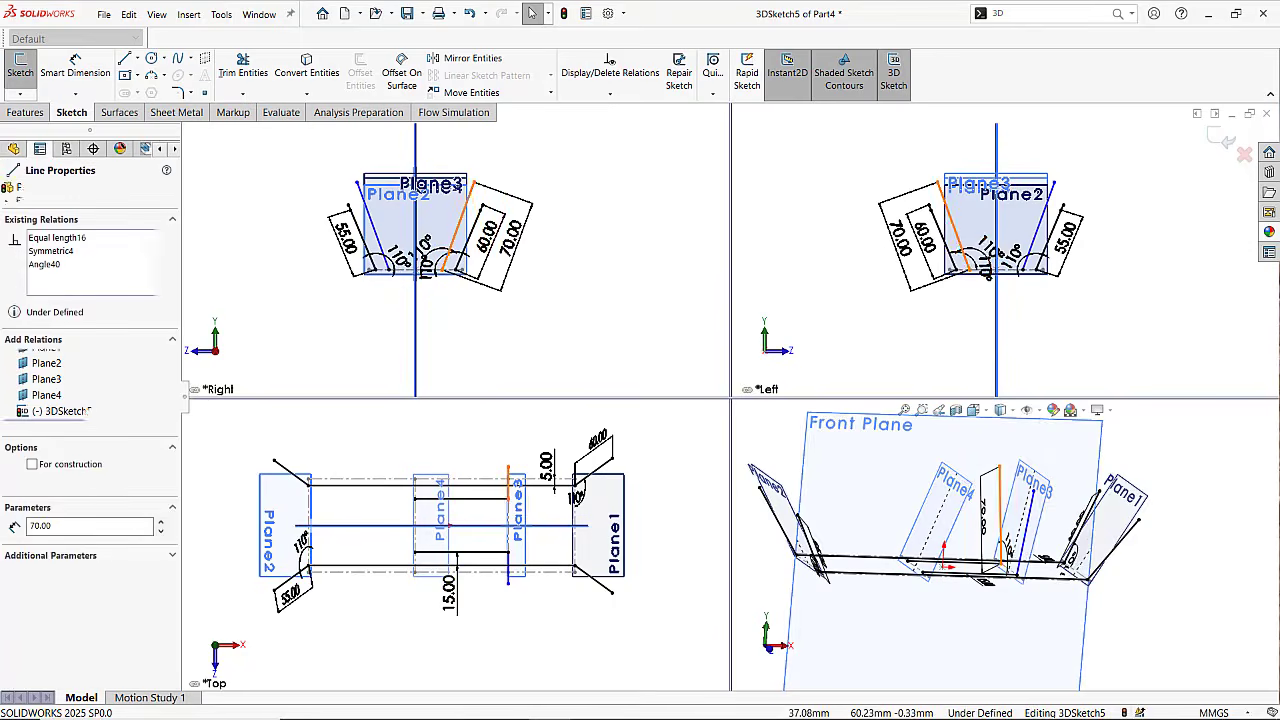
{"action": "left_click", "coordinate": [1038, 512], "text": "ctrl"}
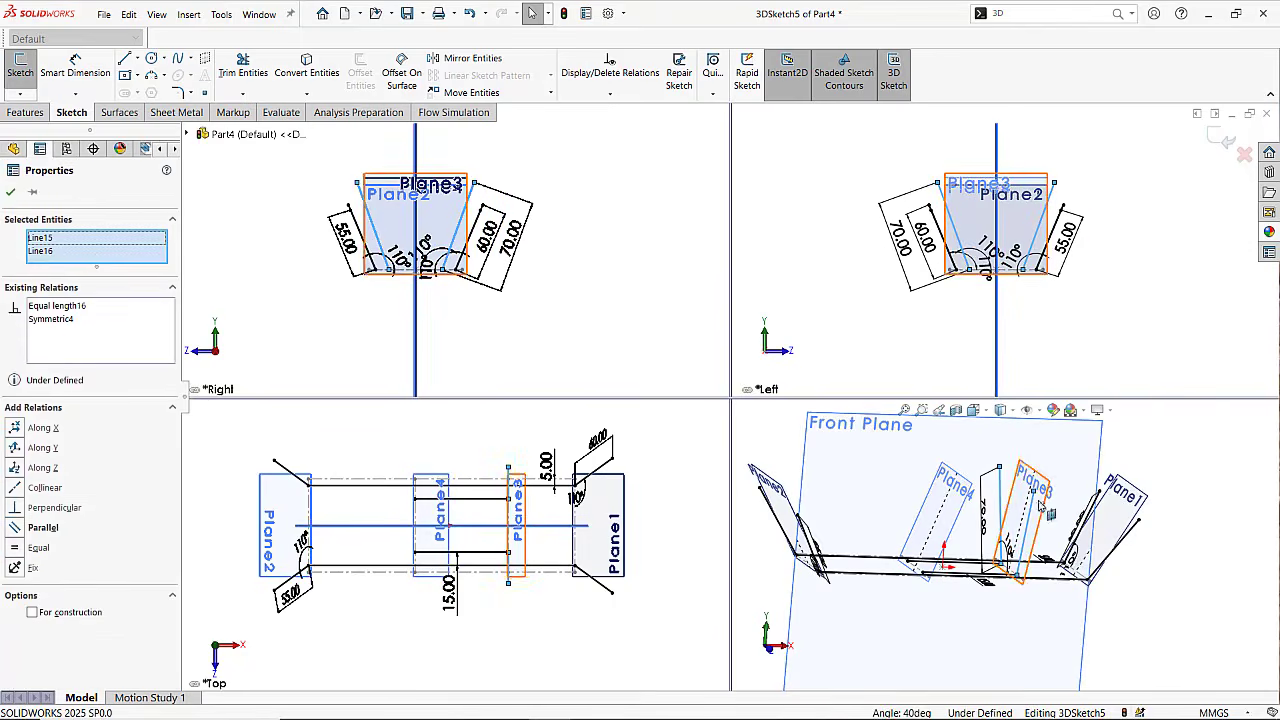
{"action": "left_click", "coordinate": [1043, 505], "text": "ctrl"}
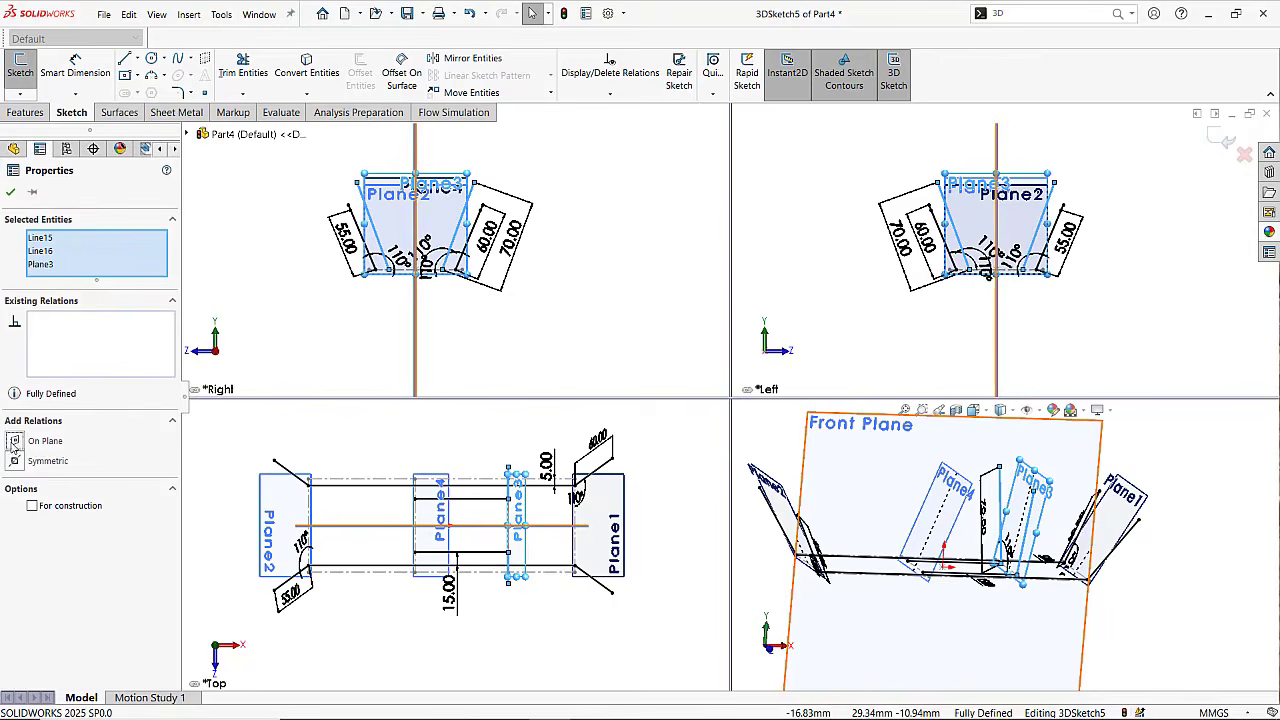
{"action": "left_click", "coordinate": [15, 443]}
{"action": "left_click", "coordinate": [10, 193]}
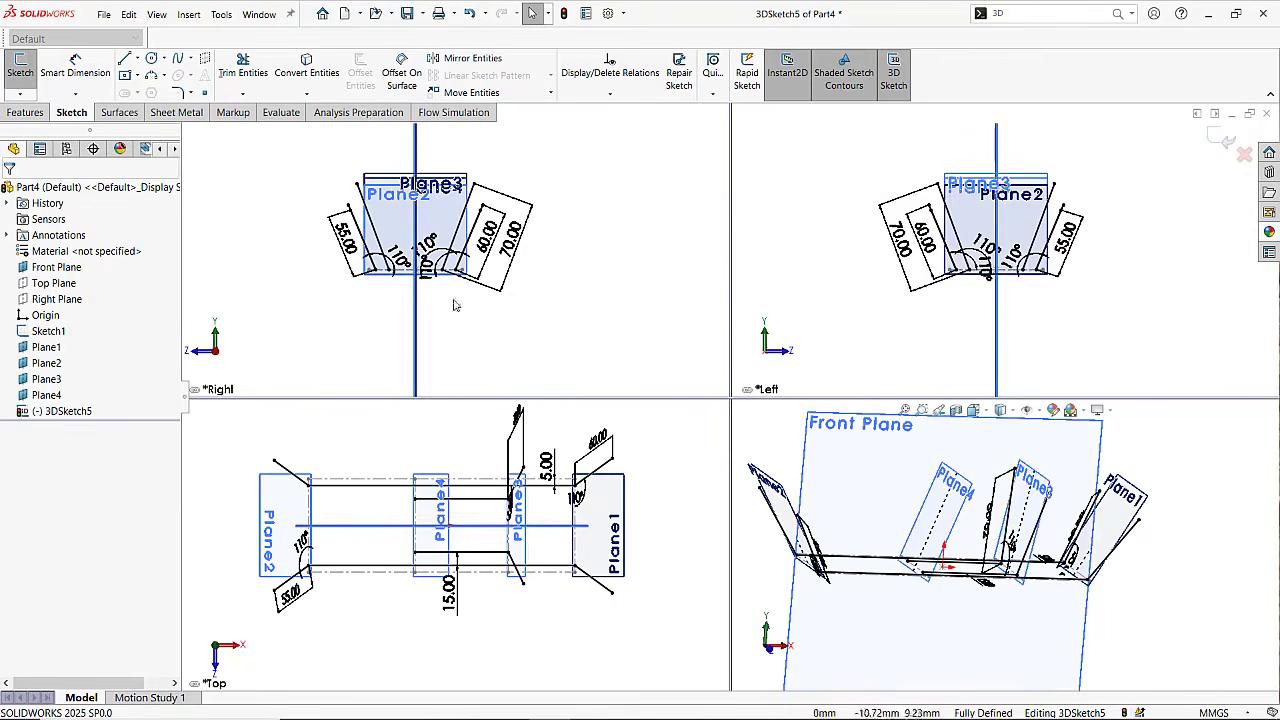
Sketch an upright line about 55 mm long from the +Z inner rail's end at Plane4.
{"action": "scroll", "coordinate": [990, 560], "scroll_direction": "up", "scroll_amount": 3}
{"action": "mouse_move", "coordinate": [950, 553]}
{"action": "middle_mouse_down"}
{"action": "mouse_move", "coordinate": [882, 562]}
{"action": "mouse_move", "coordinate": [958, 552]}
{"action": "mouse_move", "coordinate": [940, 530]}
{"action": "mouse_move", "coordinate": [930, 557]}
{"action": "mouse_move", "coordinate": [934, 528]}
{"action": "mouse_move", "coordinate": [990, 566]}
{"action": "middle_mouse_up"}
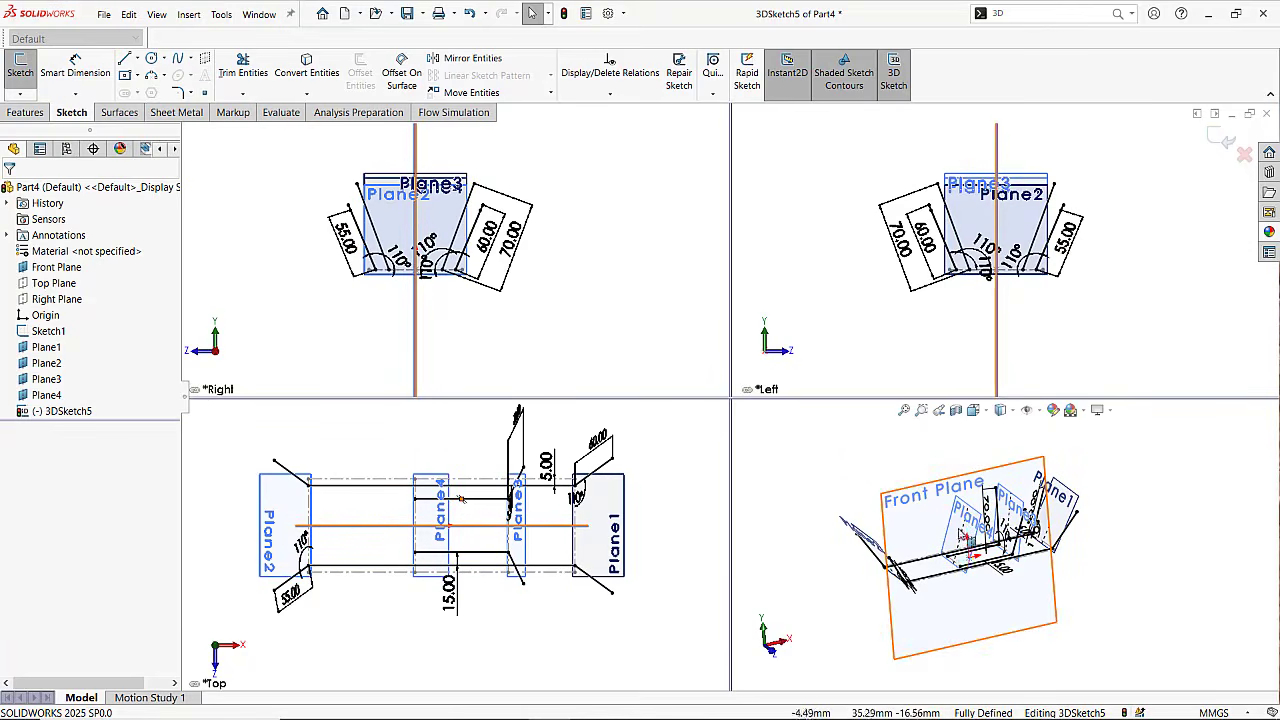
{"action": "scroll", "coordinate": [990, 562], "scroll_direction": "down", "scroll_amount": 1}
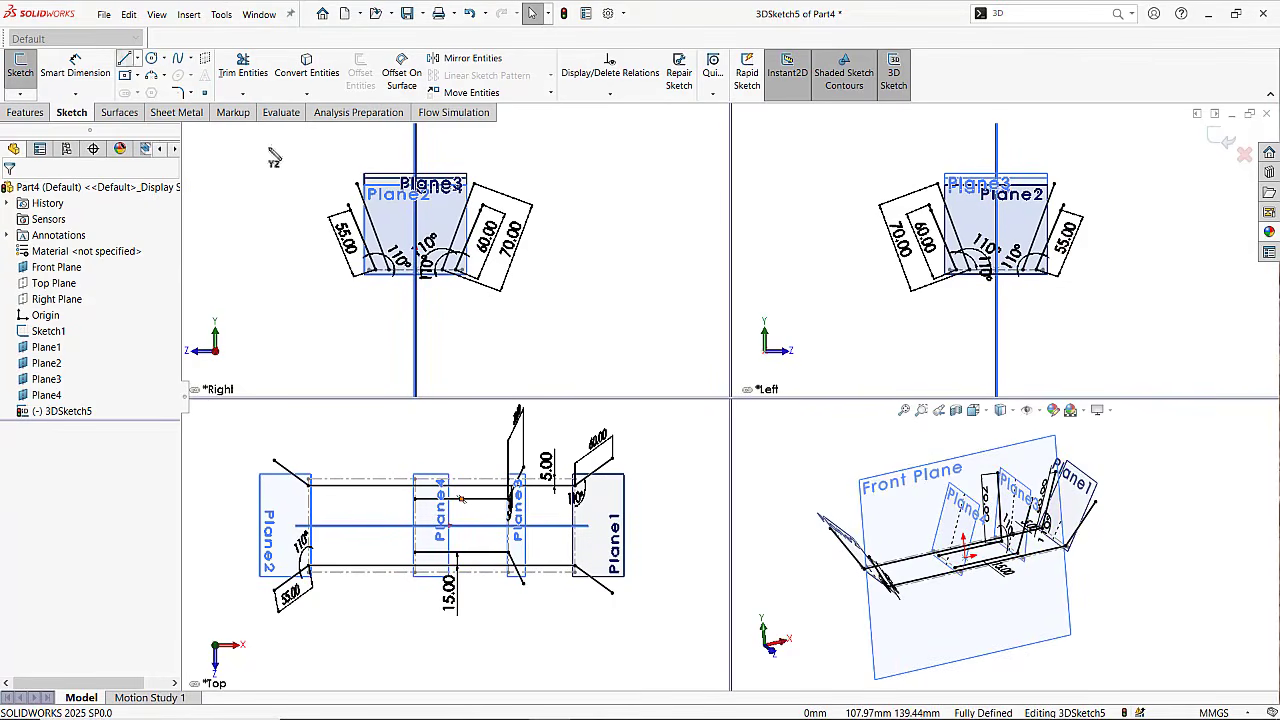
{"action": "key", "text": "l"}
{"action": "scroll", "coordinate": [951, 563], "scroll_direction": "down", "scroll_amount": 3}
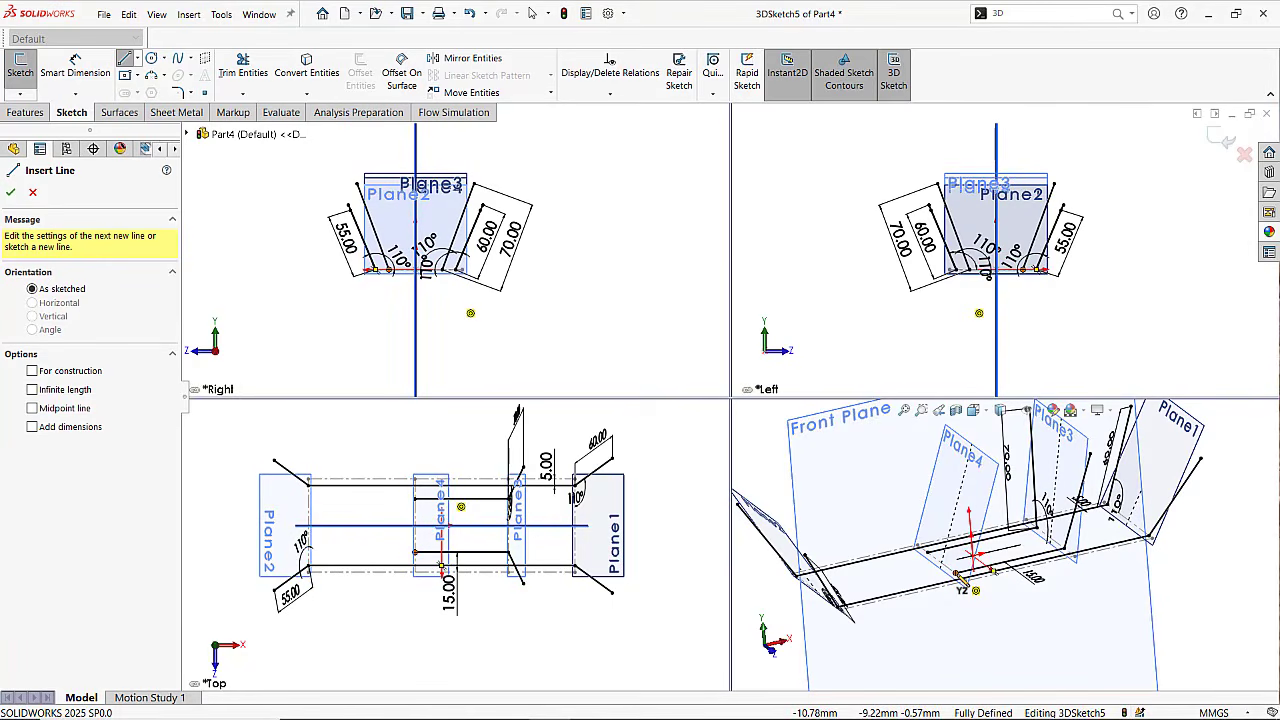
{"action": "left_click", "coordinate": [960, 580]}
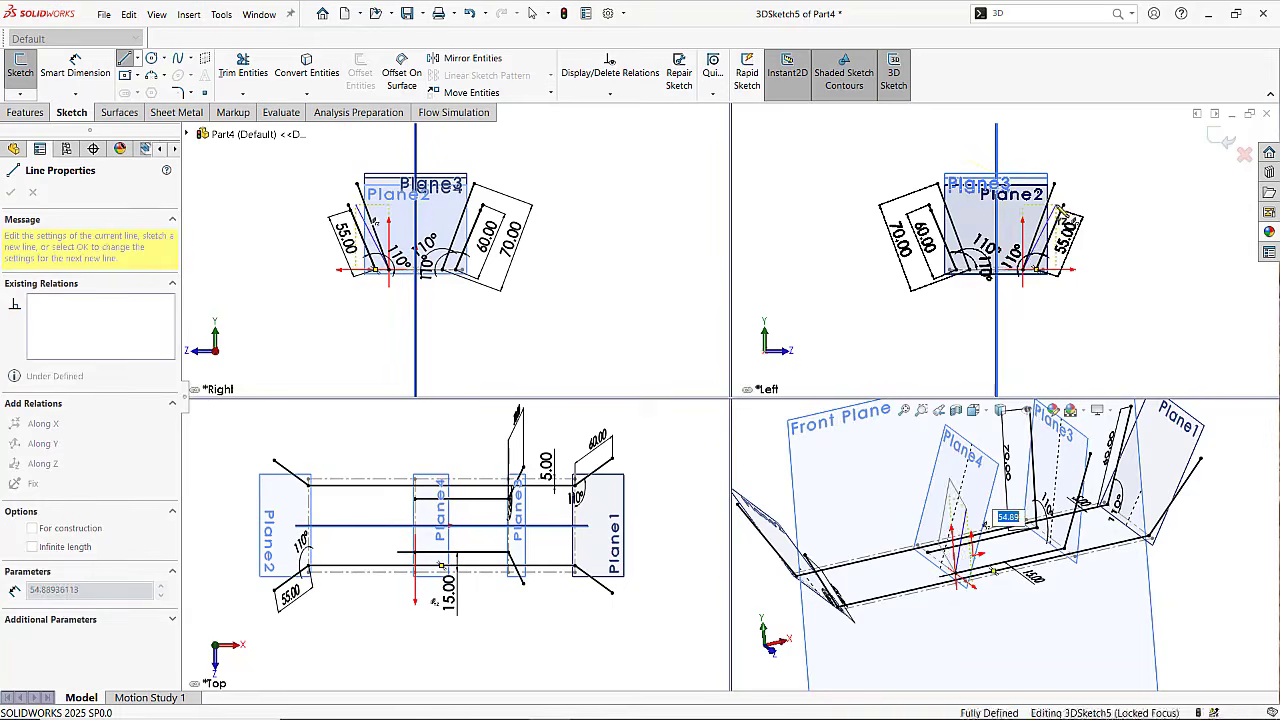
{"action": "left_click", "coordinate": [1058, 206]}
{"action": "key", "text": "Escape"}
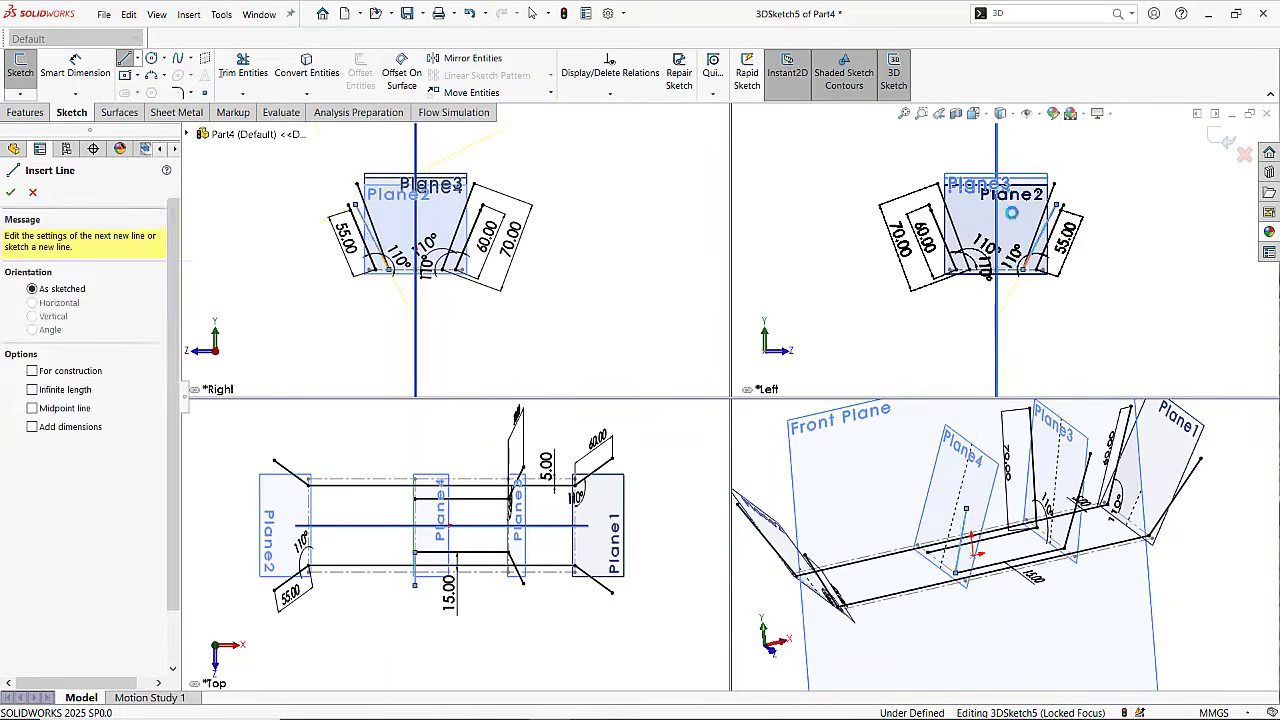
{"action": "key", "text": "Escape"}
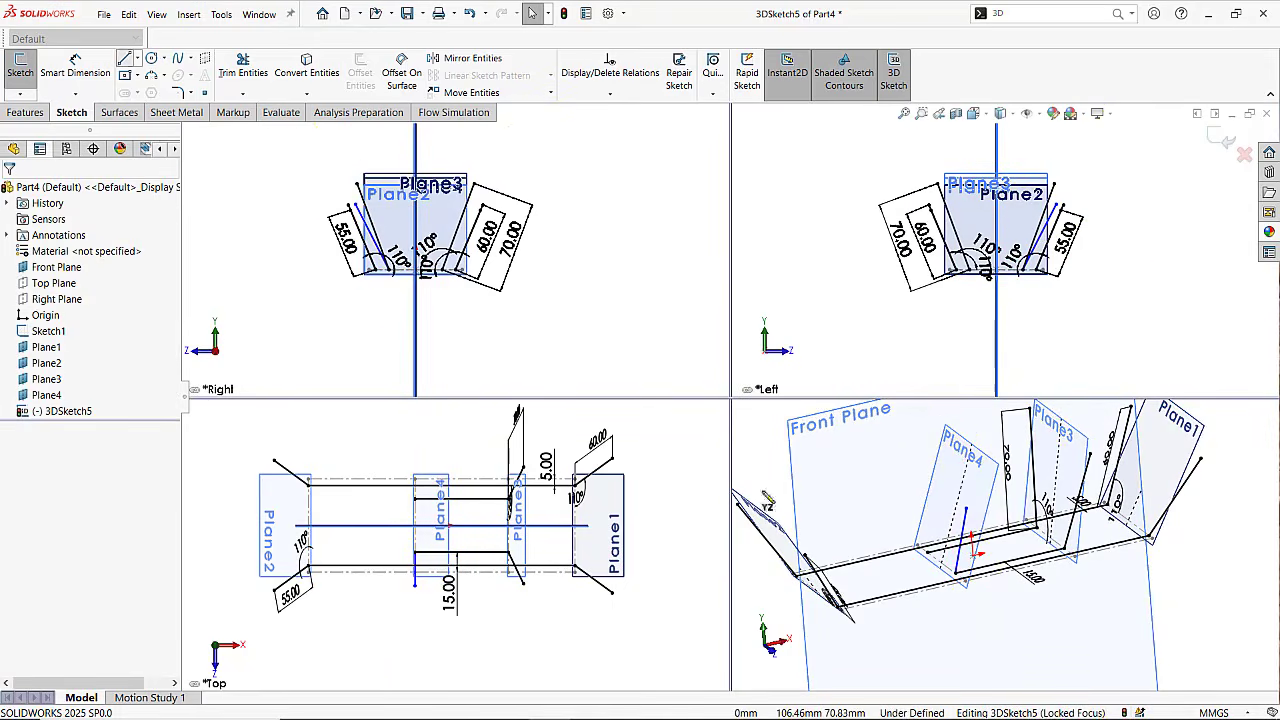
Sketch a matching upright line about 53 mm long from the -Z inner rail's end at Plane4.
{"action": "key", "text": "l"}
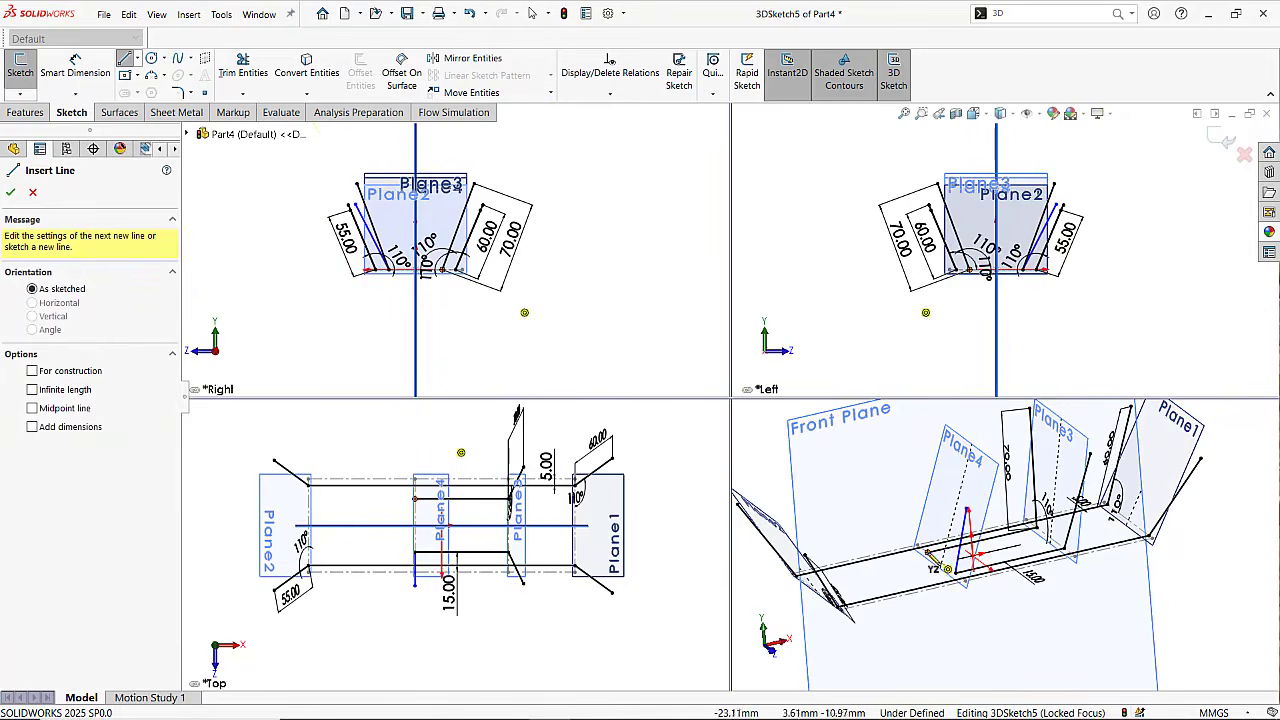
{"action": "left_click", "coordinate": [933, 563]}
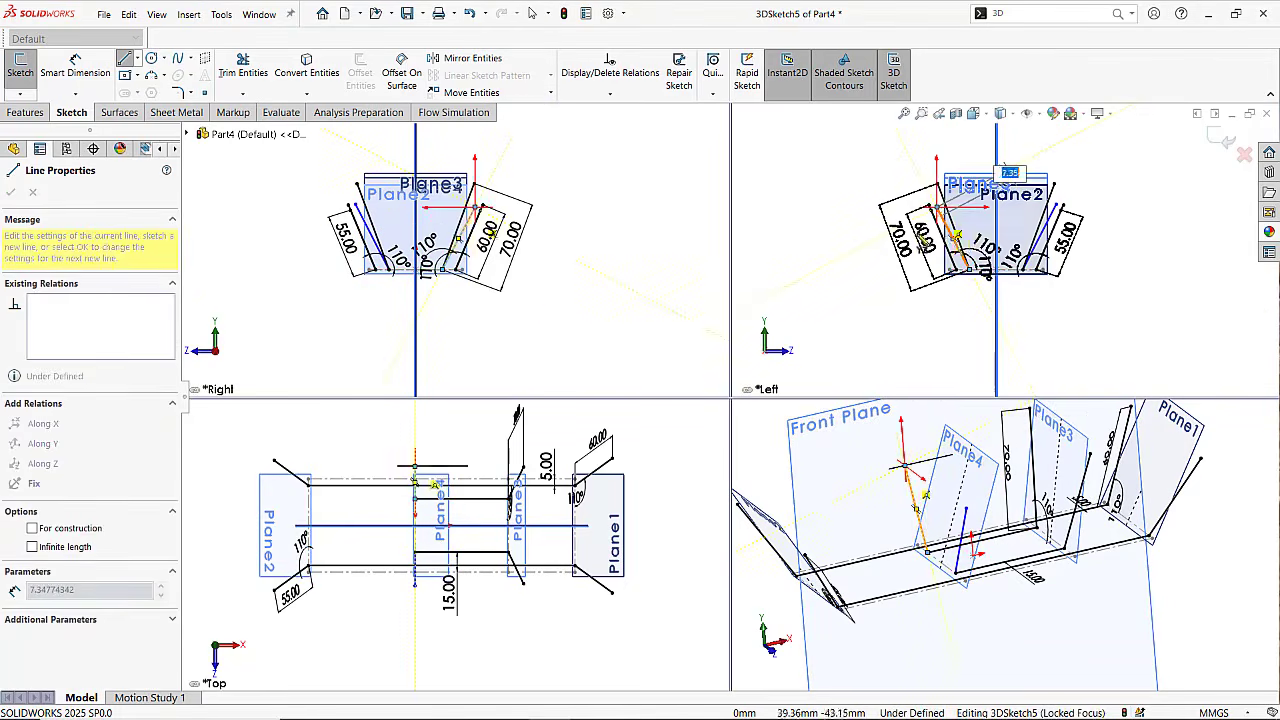
{"action": "key", "text": "Escape"}
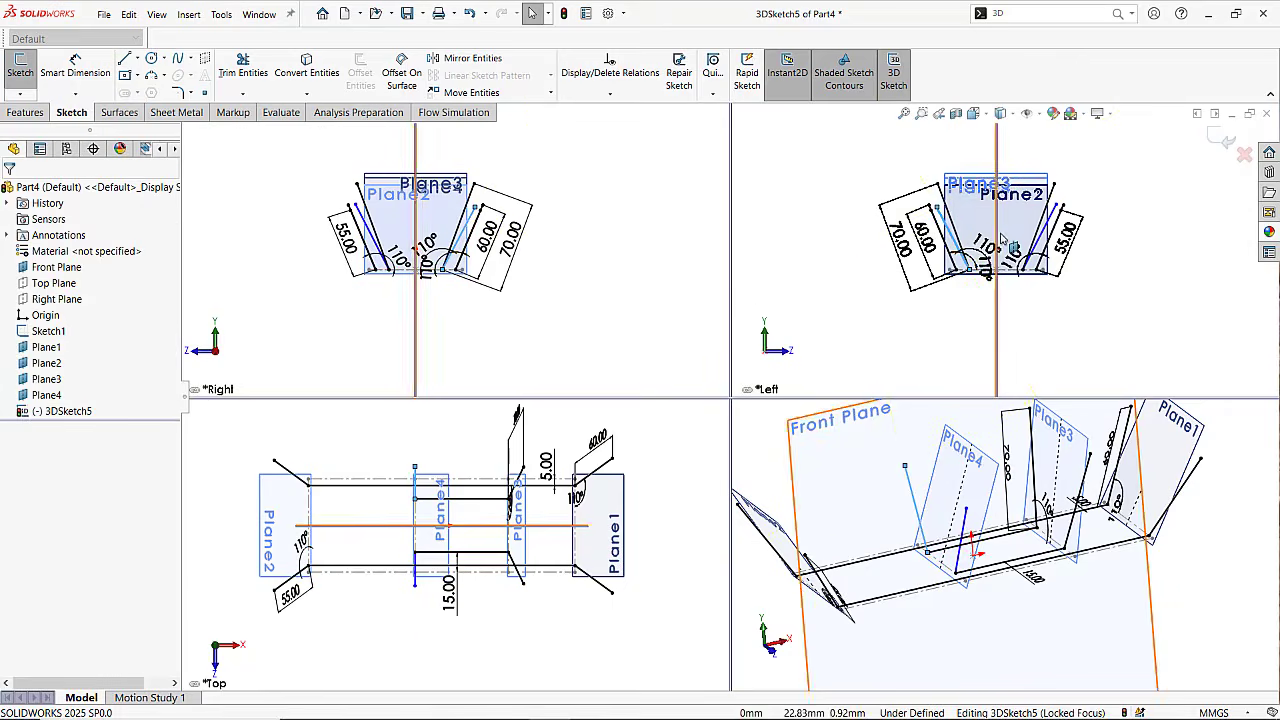
Make the two upright lines at Plane4 symmetric about the Front Plane.
{"action": "scroll", "coordinate": [998, 237], "scroll_direction": "down", "scroll_amount": 3}
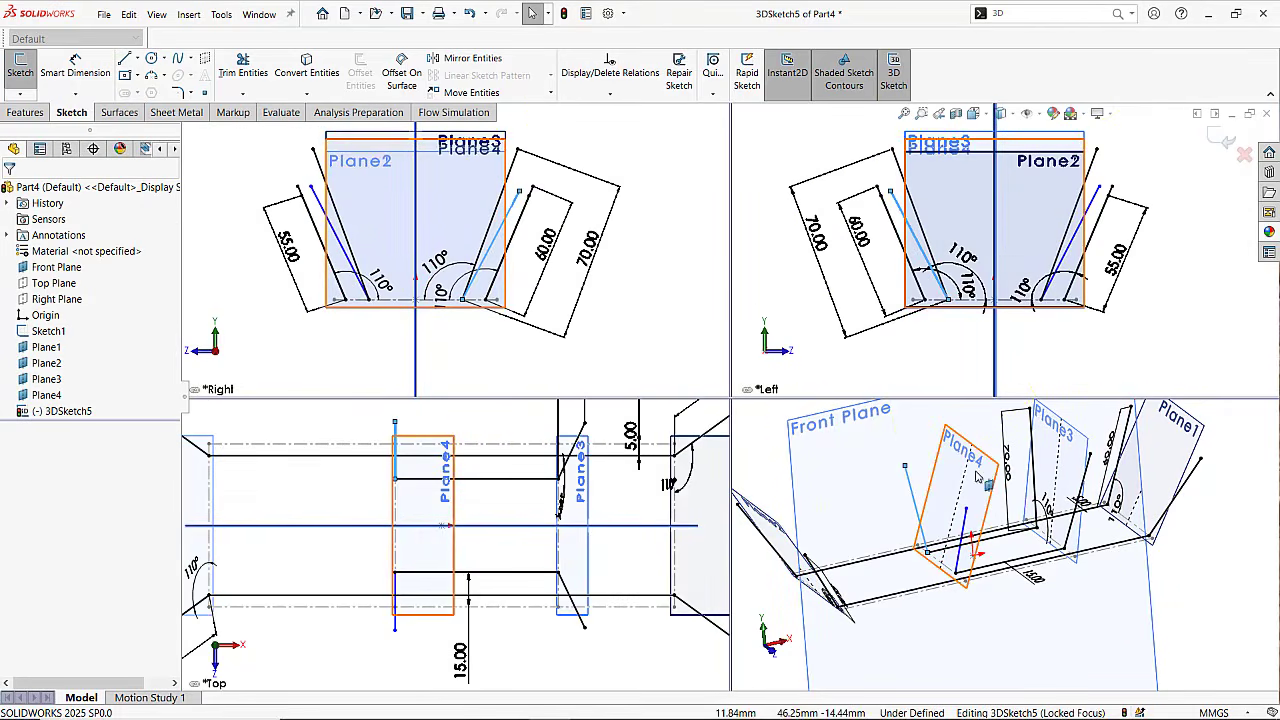
{"action": "left_click", "coordinate": [913, 497]}
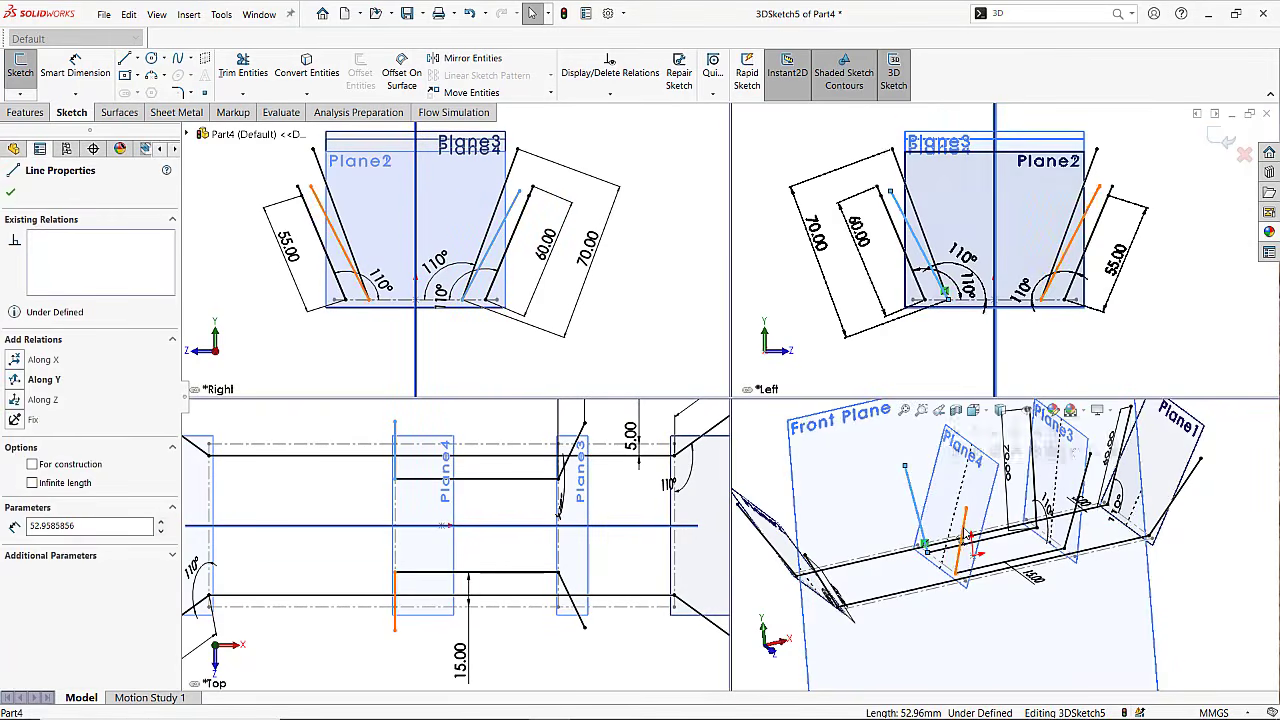
{"action": "left_click", "coordinate": [966, 542], "text": "ctrl"}
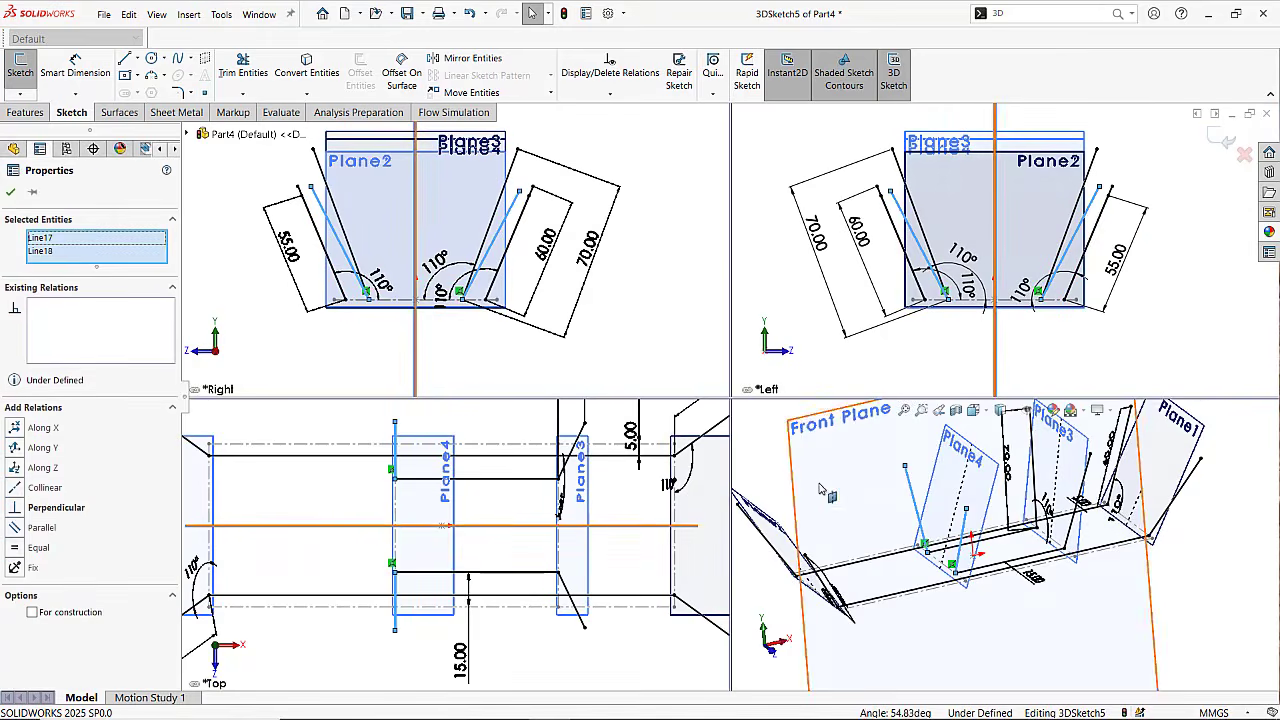
{"action": "left_click", "coordinate": [820, 488], "text": "ctrl"}
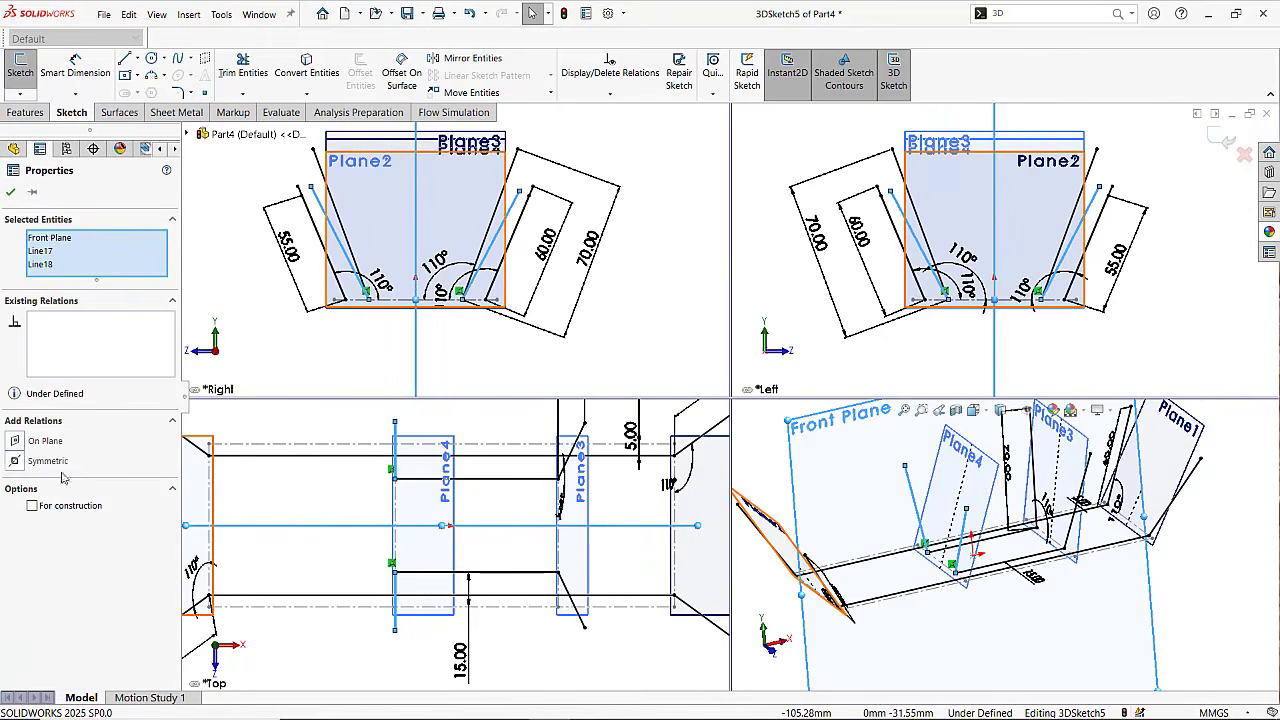
{"action": "left_click", "coordinate": [45, 462]}
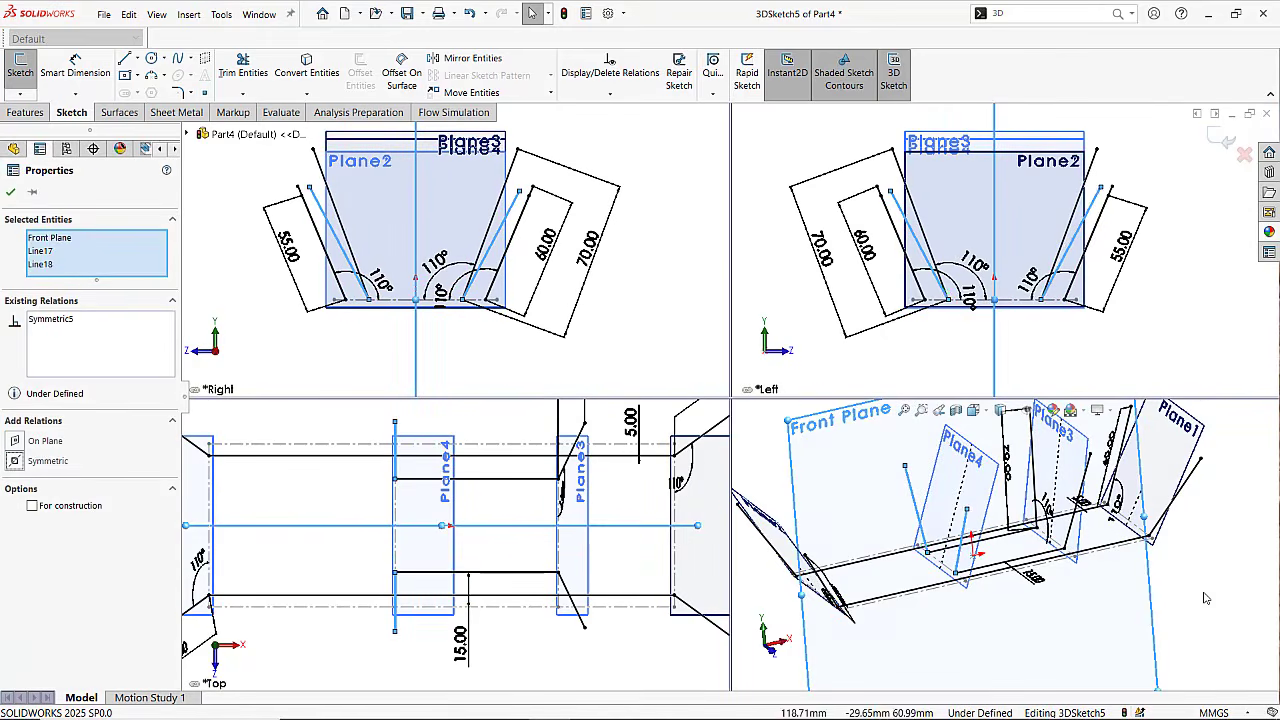
{"action": "key", "text": "Escape"}
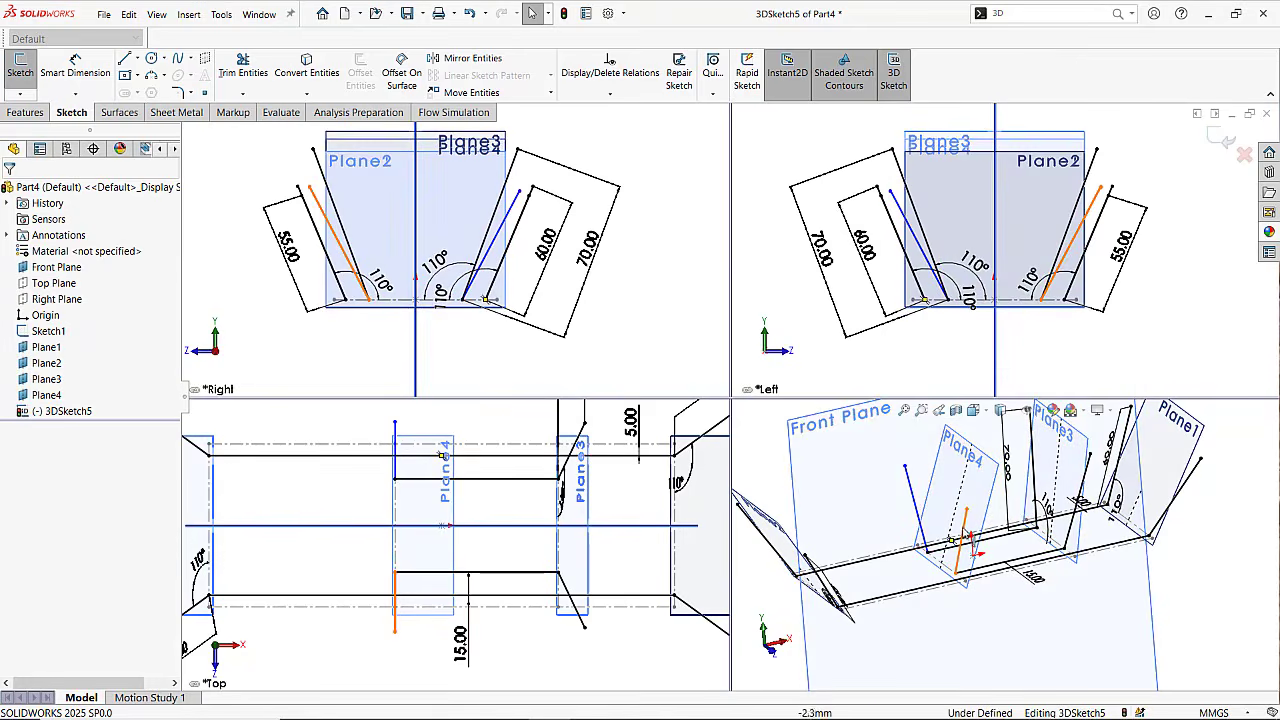
Apply an Equal relation to the two upright lines at Plane4.
{"action": "left_click", "coordinate": [966, 538]}
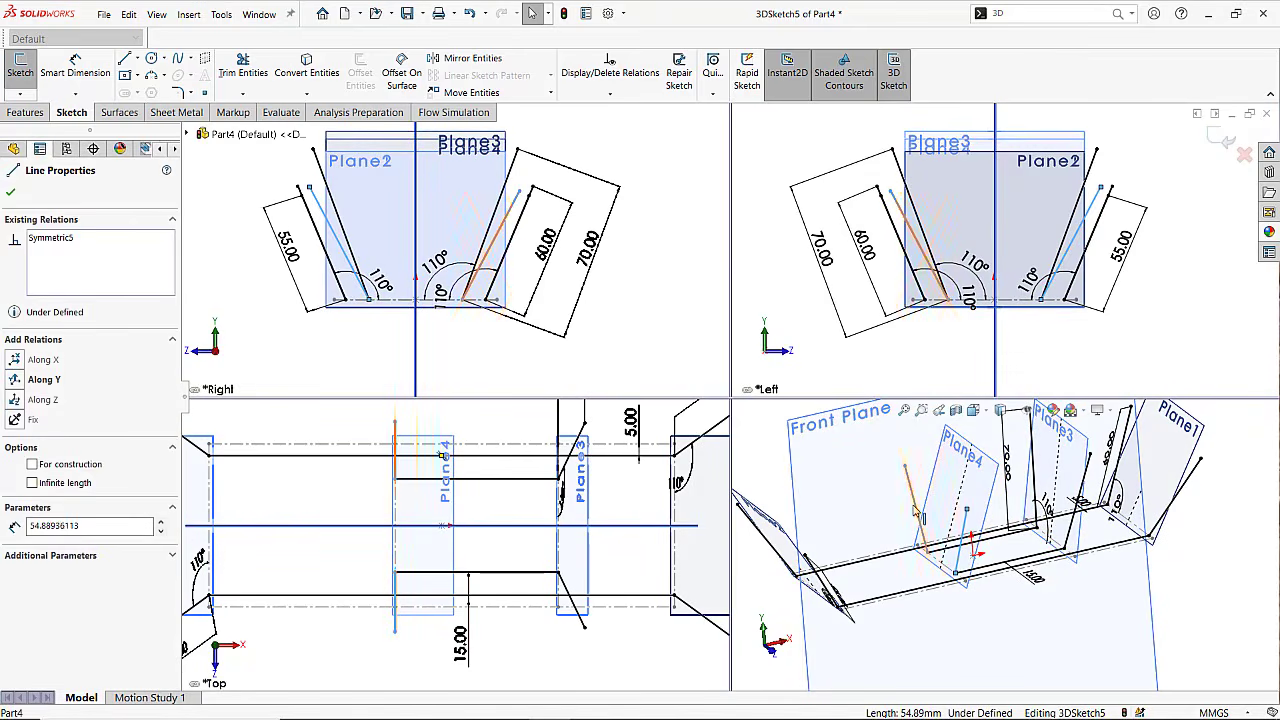
{"action": "left_click", "coordinate": [913, 511], "text": "ctrl"}
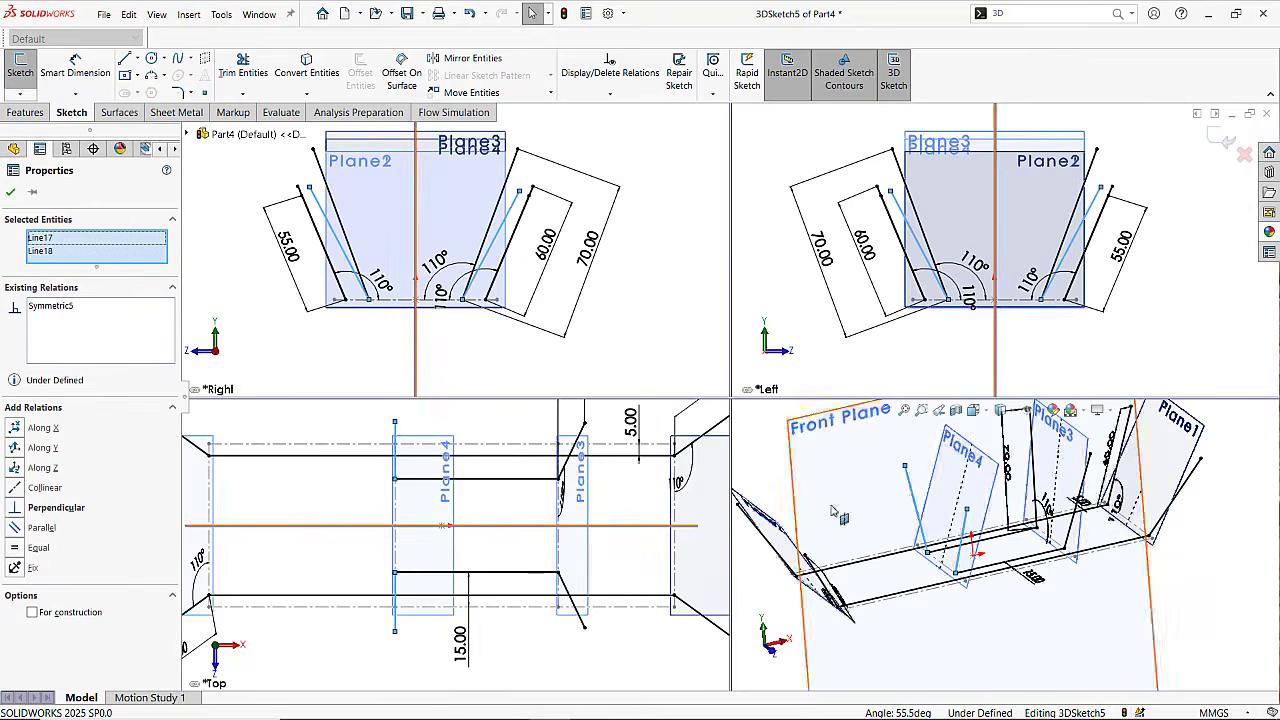
{"action": "left_click", "coordinate": [15, 548]}
{"action": "left_click", "coordinate": [1215, 573]}
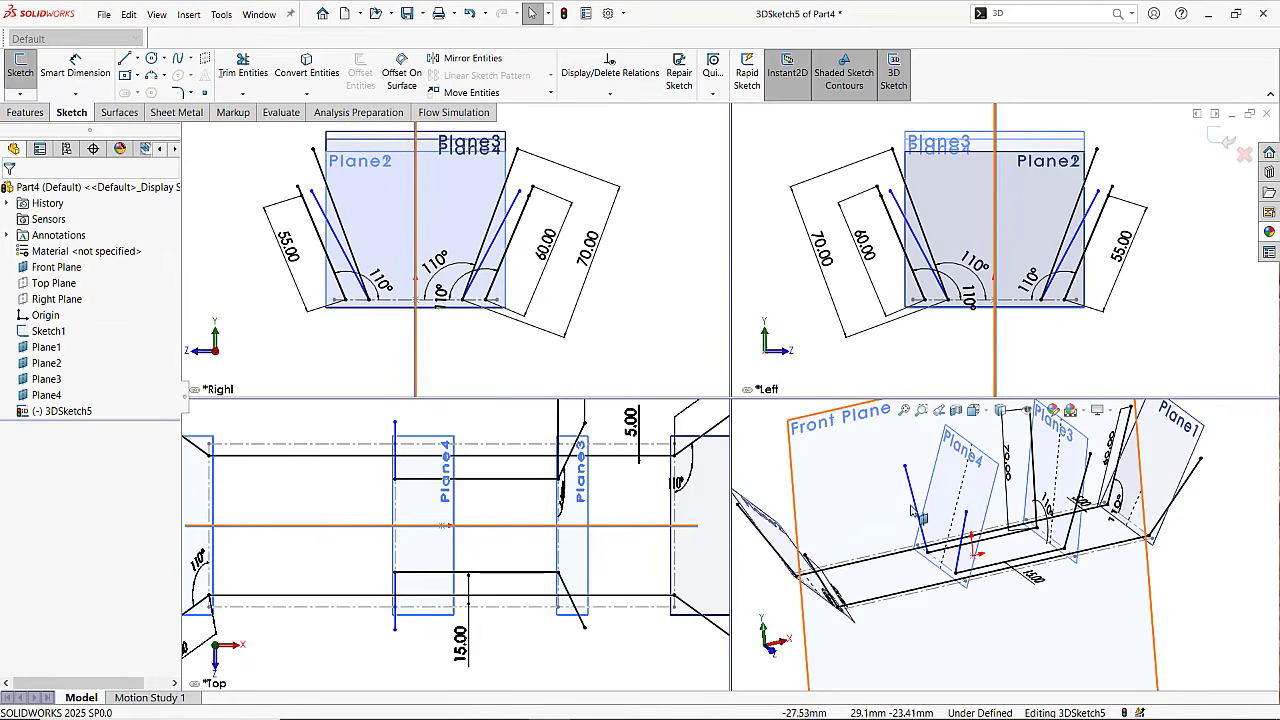
Constrain both upright lines to lie on Plane4 with an On Plane relation.
{"action": "left_click", "coordinate": [957, 522]}
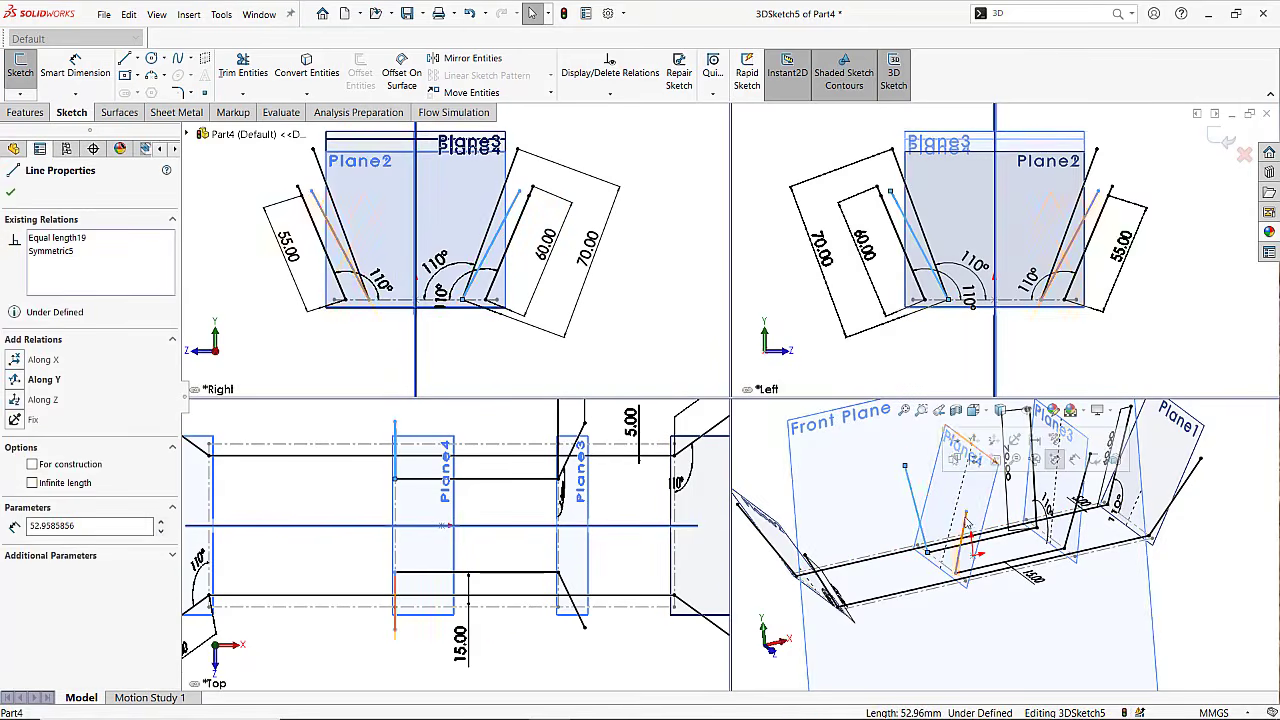
{"action": "left_click", "coordinate": [983, 507], "text": "ctrl"}
{"action": "left_click", "coordinate": [398, 602], "text": "ctrl"}
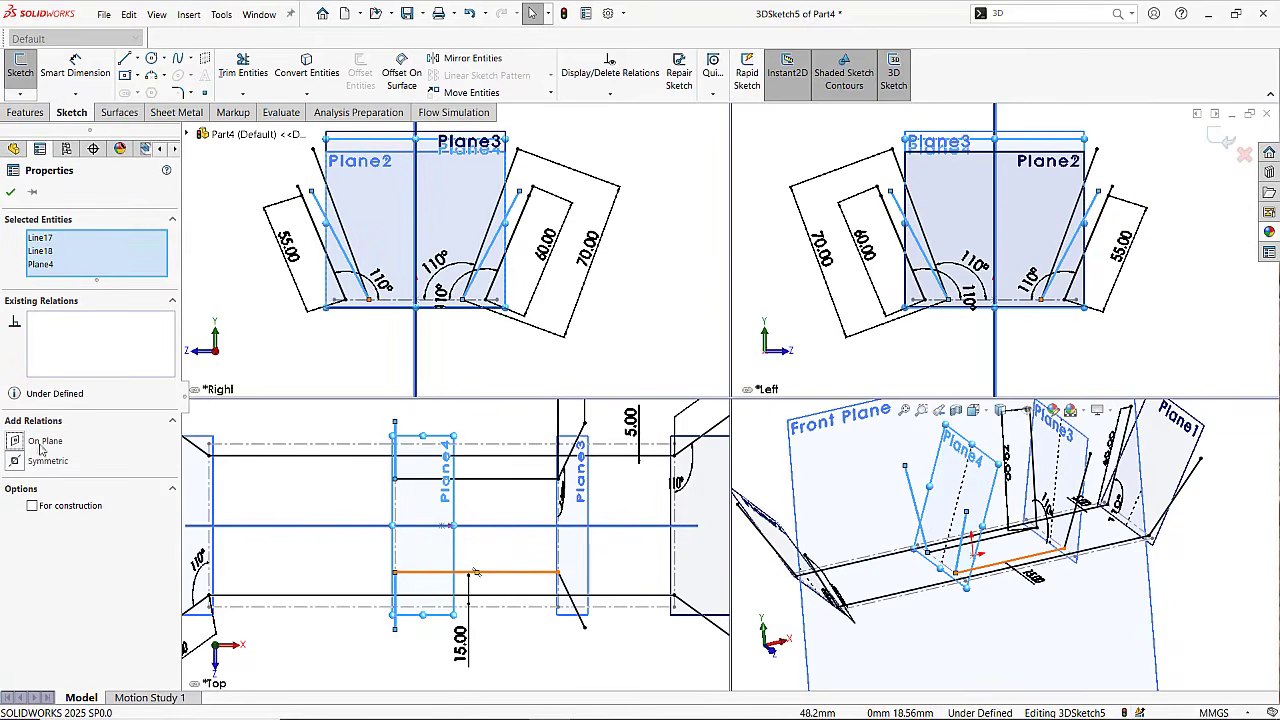
{"action": "left_click", "coordinate": [40, 450]}
{"action": "left_click", "coordinate": [1210, 585]}
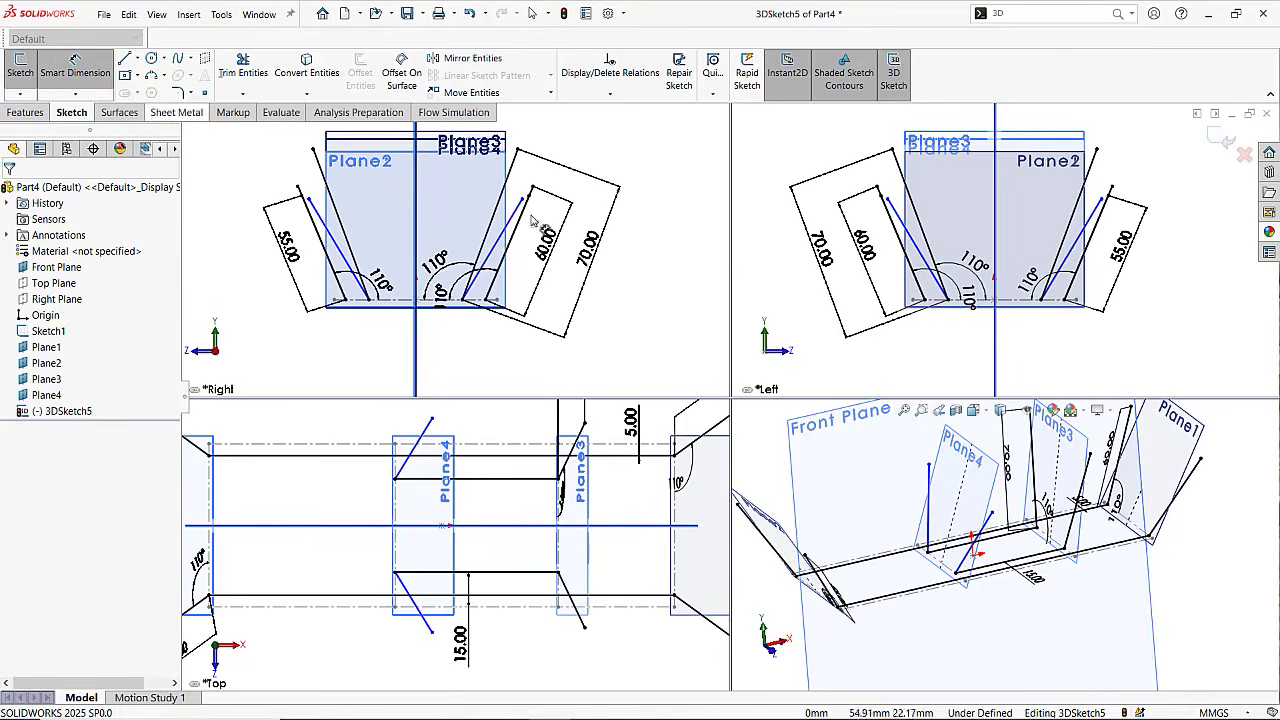
Dimension the -Z upright line at Plane4 to a length of 65 mm.
{"action": "left_click", "coordinate": [928, 488]}
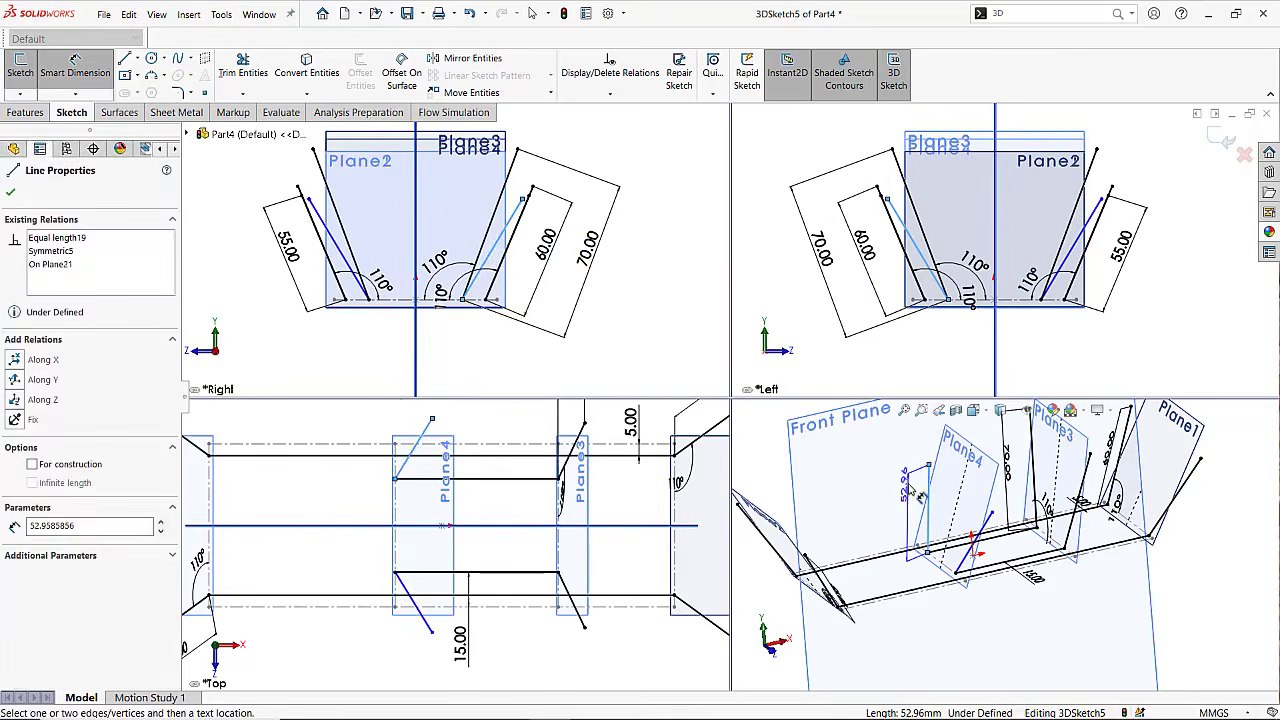
{"action": "left_click", "coordinate": [911, 488]}
{"action": "left_click", "coordinate": [912, 495]}
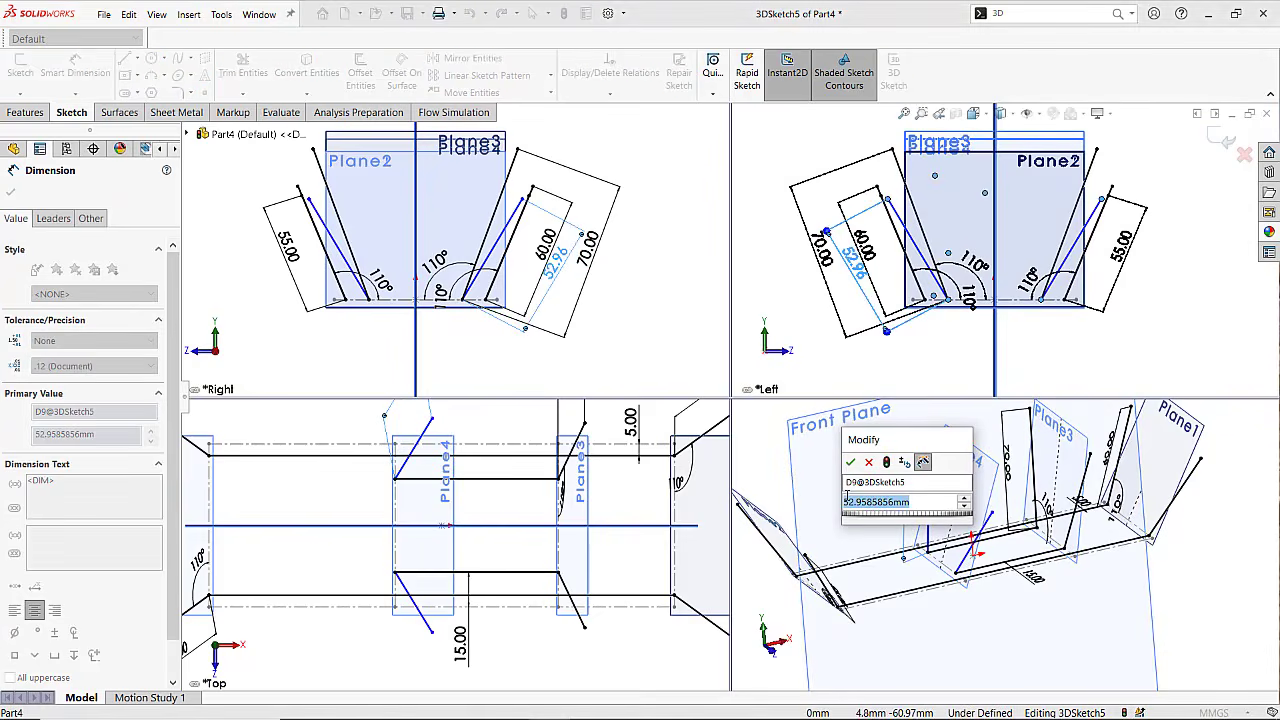
{"action": "type", "text": "65"}
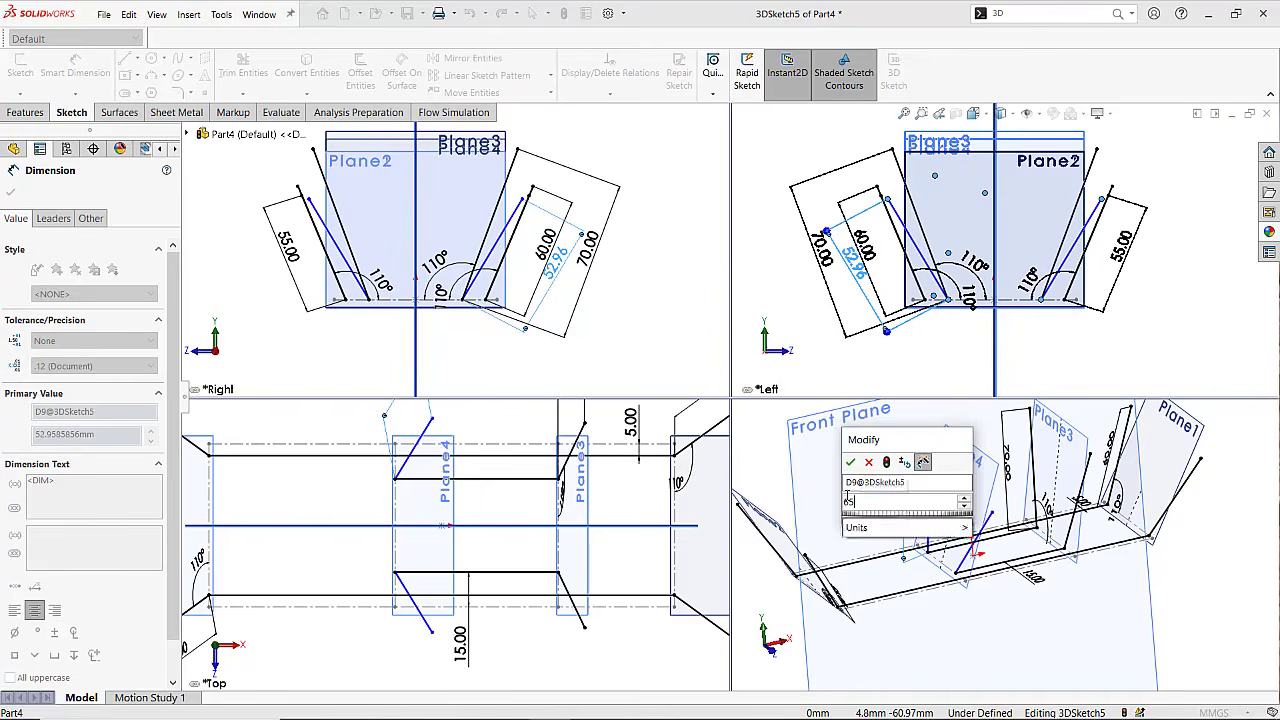
{"action": "key", "text": "Return"}
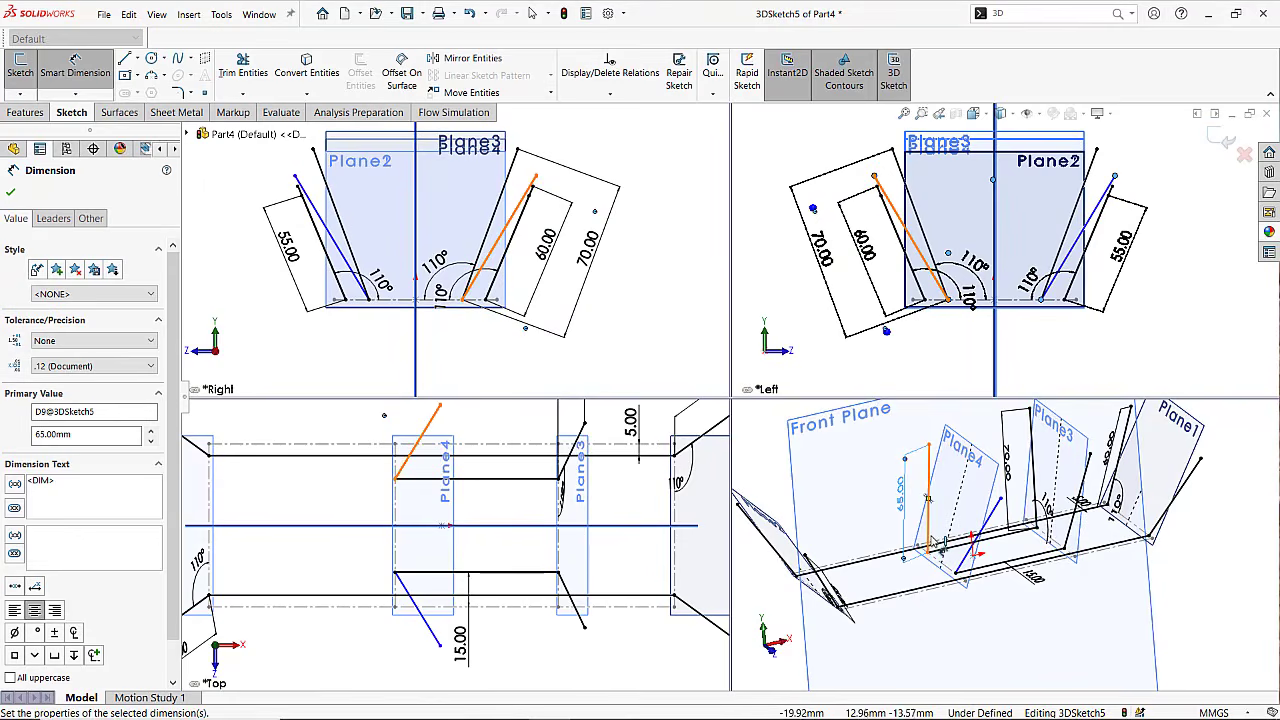
Set a 110° angle between the -Z upright line at Plane4 and the sketch line along Plane4's base.
{"action": "left_click", "coordinate": [942, 562]}
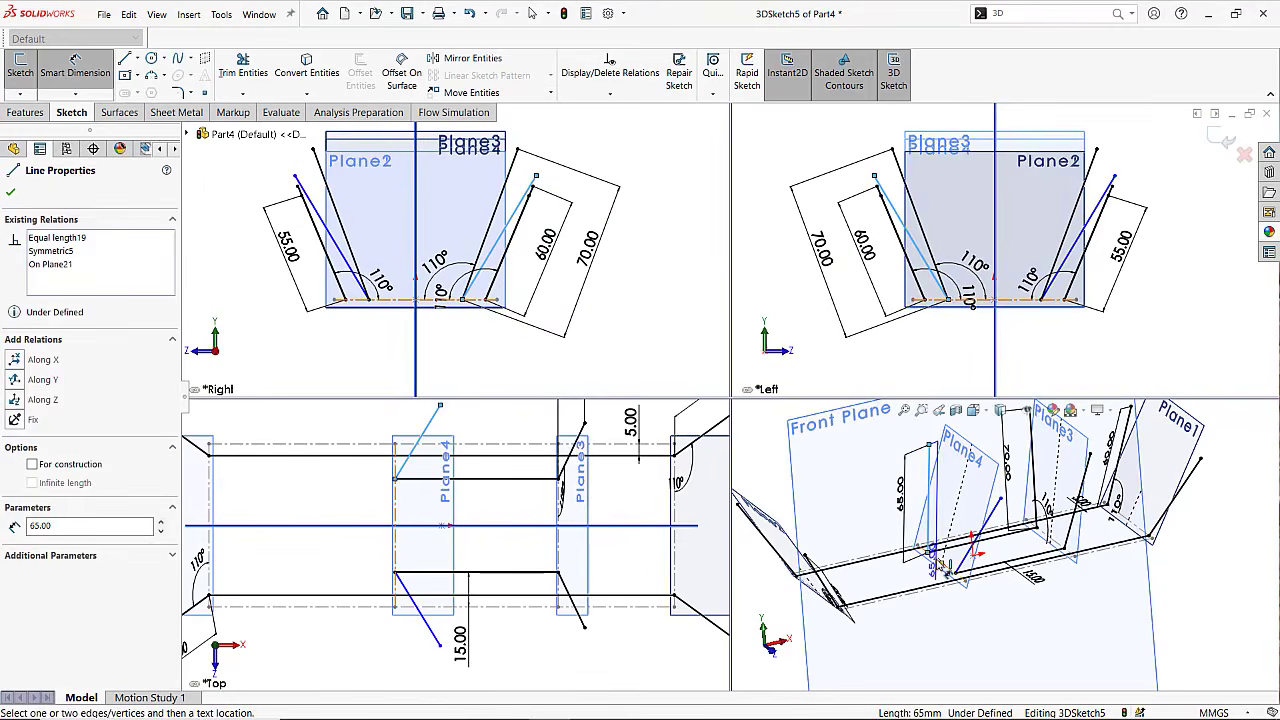
{"action": "key", "text": "Escape"}
{"action": "left_click", "coordinate": [953, 539]}
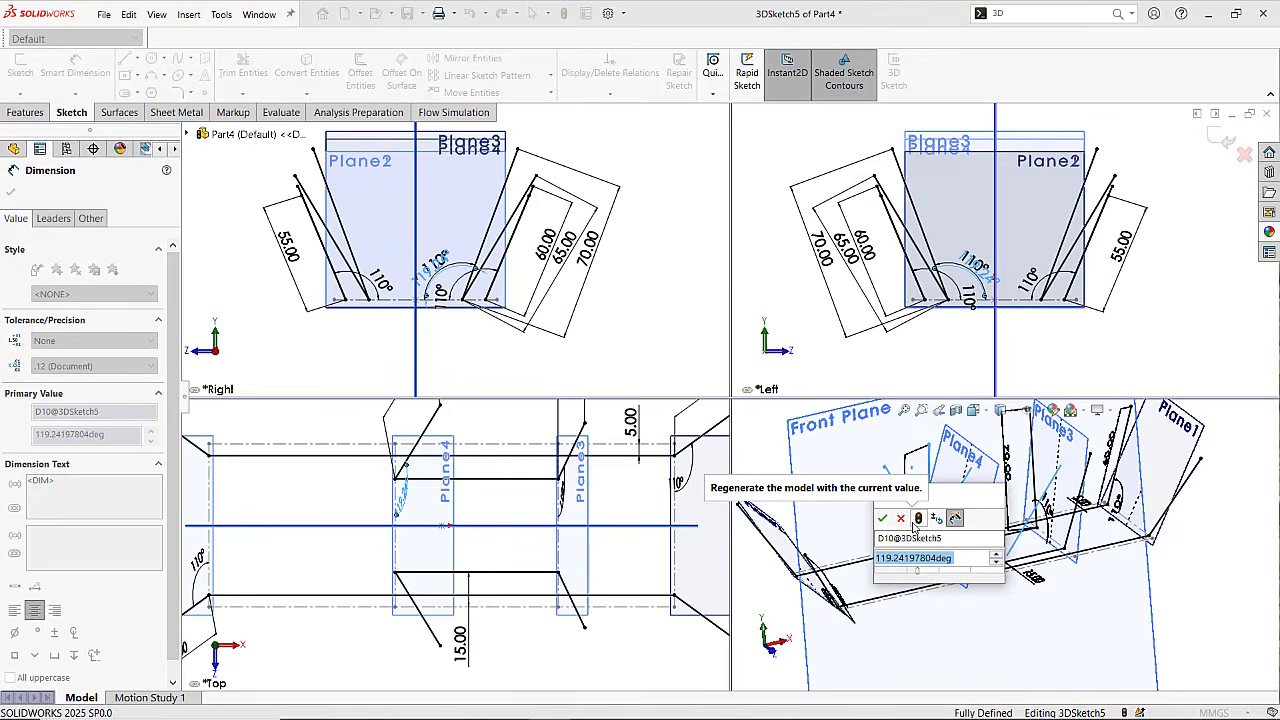
{"action": "type", "text": "110"}
{"action": "key", "text": "Return"}
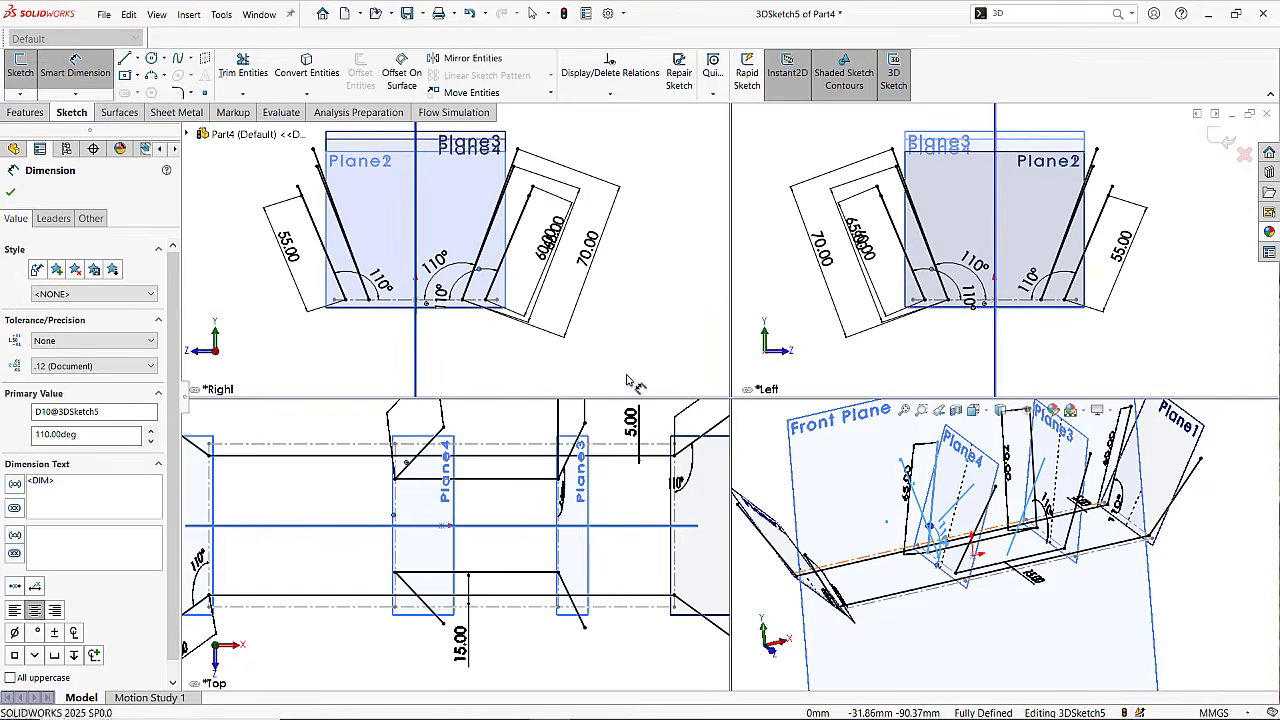
{"action": "key", "text": "Escape"}
Sketch a short line in the YZ plane, rising inward from the upper end of the +Z upright at Plane1.
{"action": "scroll", "coordinate": [972, 552], "scroll_direction": "up", "scroll_amount": 2}
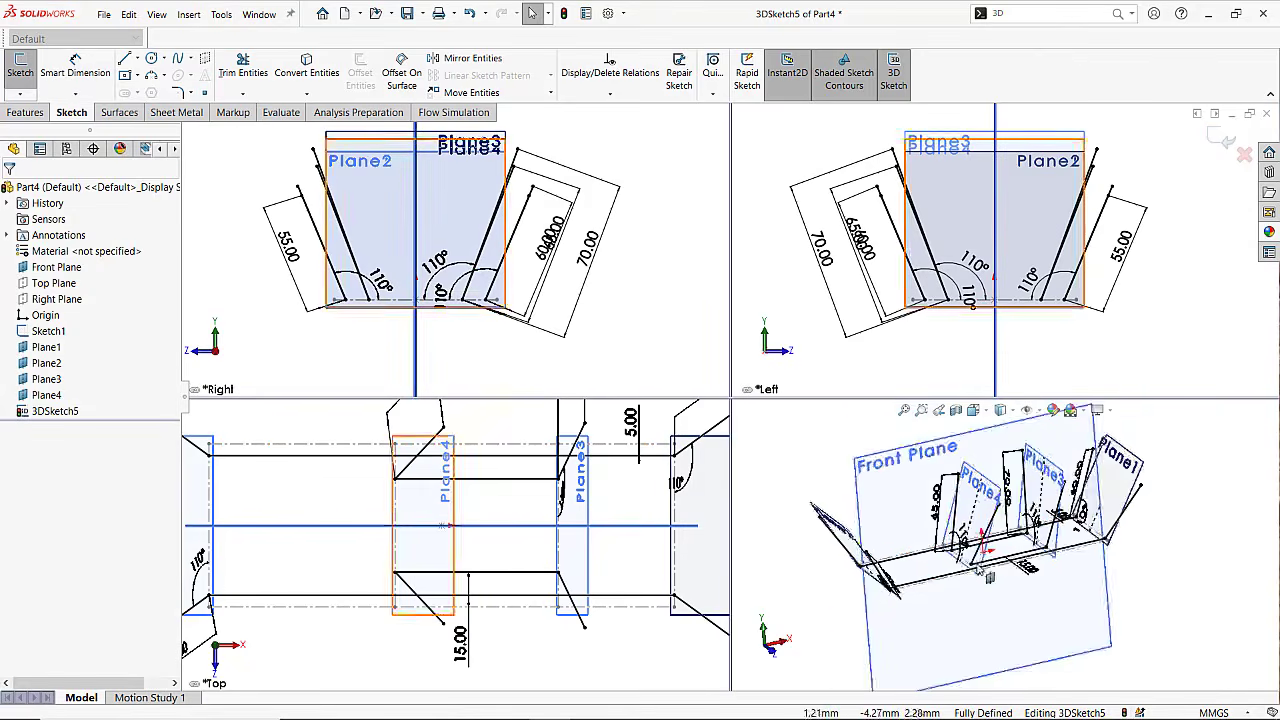
{"action": "middle_click_drag", "start_coordinate": [975, 578], "coordinate": [920, 671]}
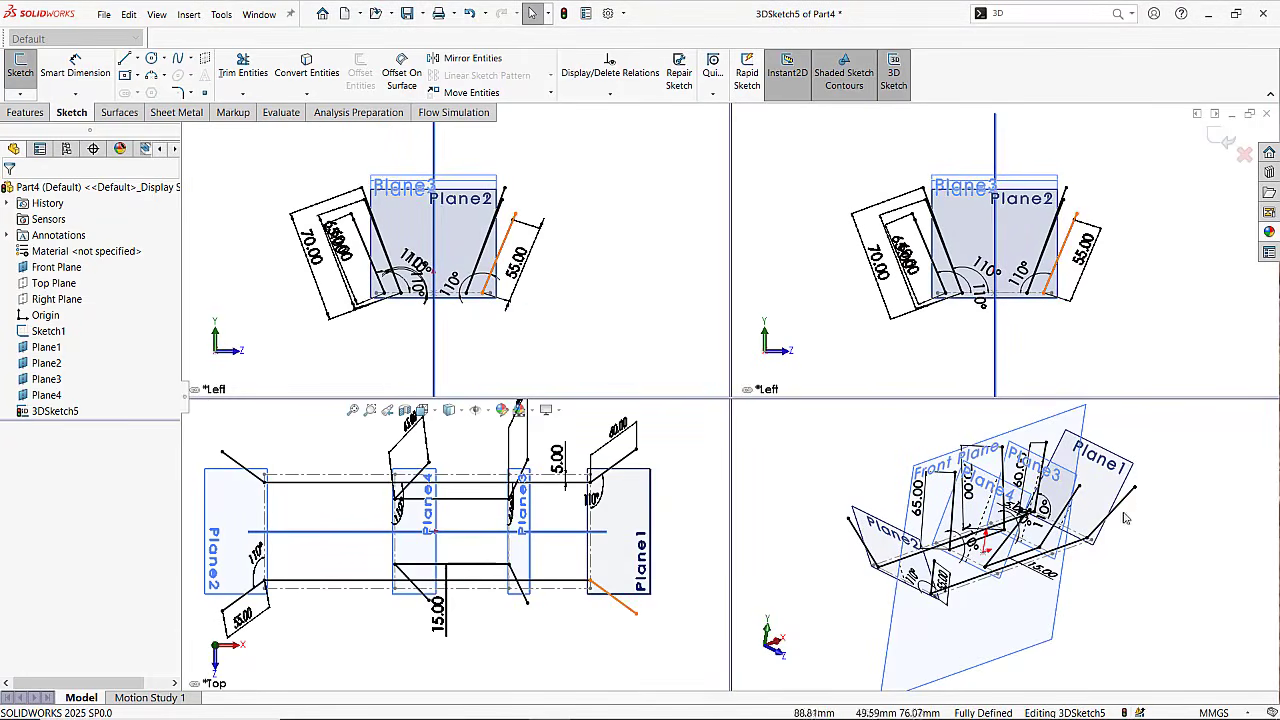
{"action": "scroll", "coordinate": [1125, 518], "scroll_direction": "down", "scroll_amount": 2}
{"action": "mouse_move", "coordinate": [1086, 531]}
{"action": "middle_mouse_down"}
{"action": "mouse_move", "coordinate": [1043, 518]}
{"action": "mouse_move", "coordinate": [1035, 533]}
{"action": "mouse_move", "coordinate": [1073, 539]}
{"action": "middle_mouse_up"}
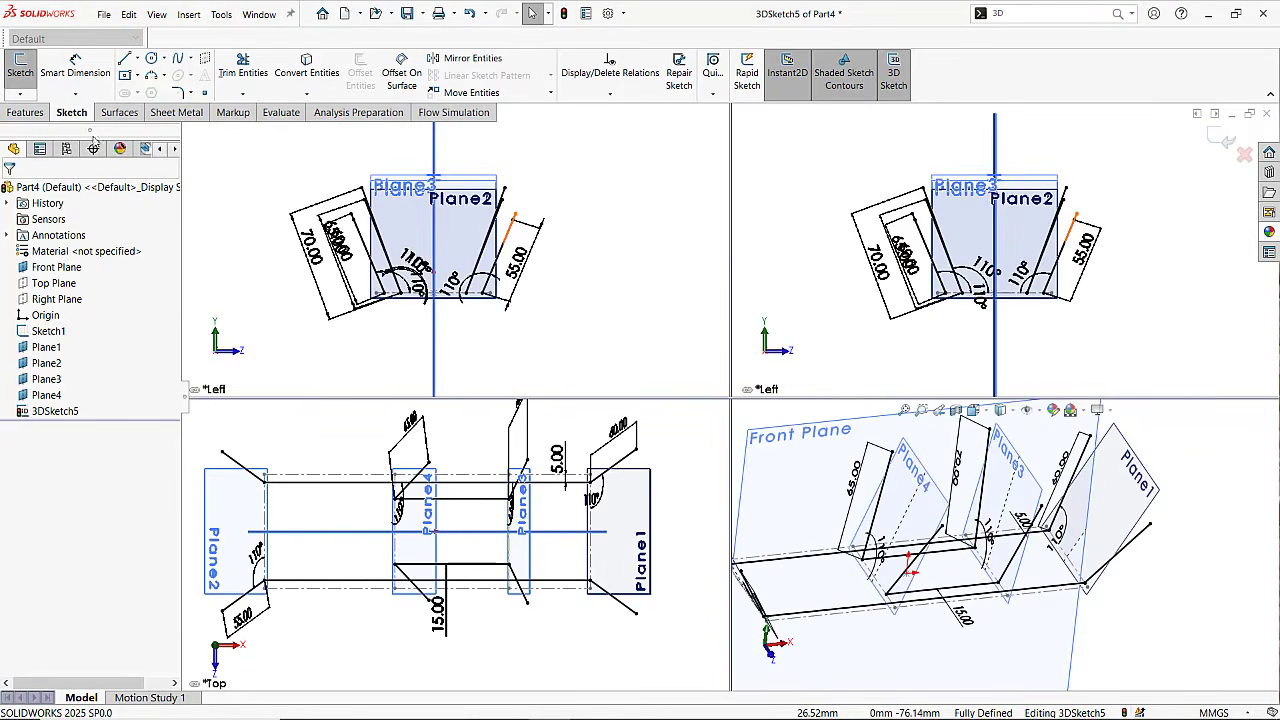
{"action": "key", "text": "l"}
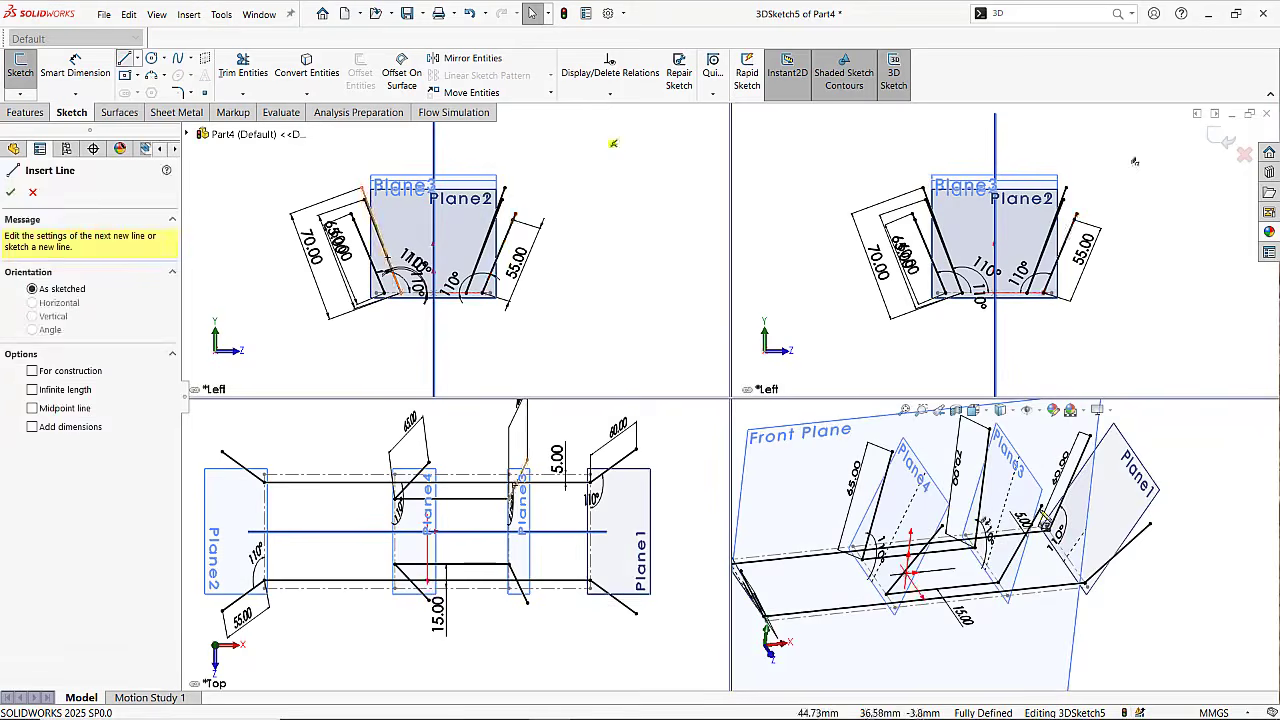
{"action": "left_click", "coordinate": [1152, 524]}
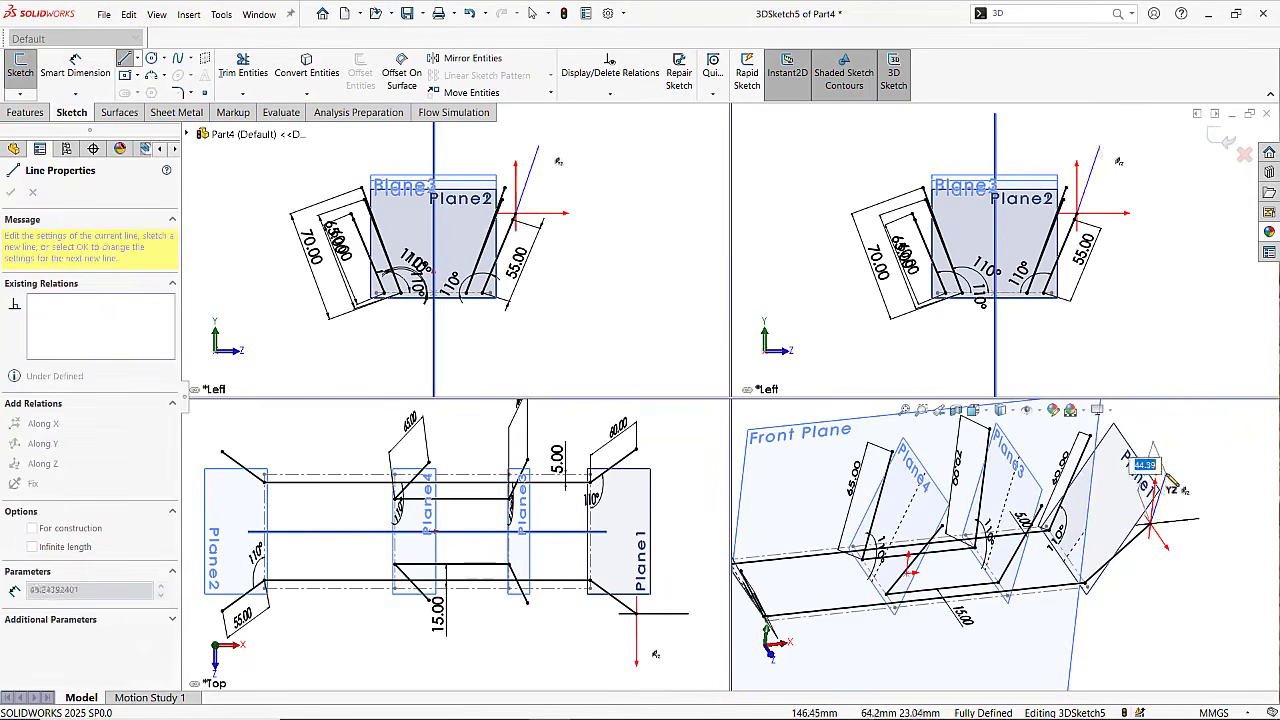
{"action": "left_click", "coordinate": [1062, 168]}
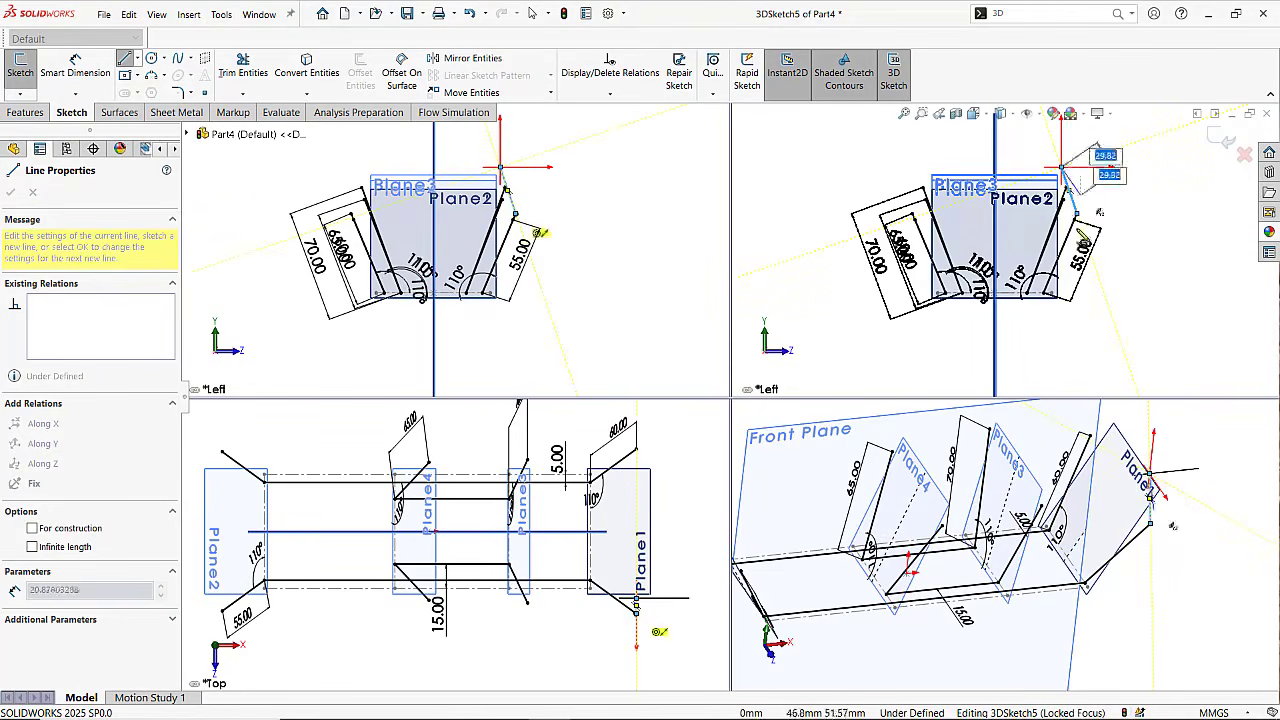
{"action": "key", "text": "Escape"}
{"action": "key", "text": "Escape"}
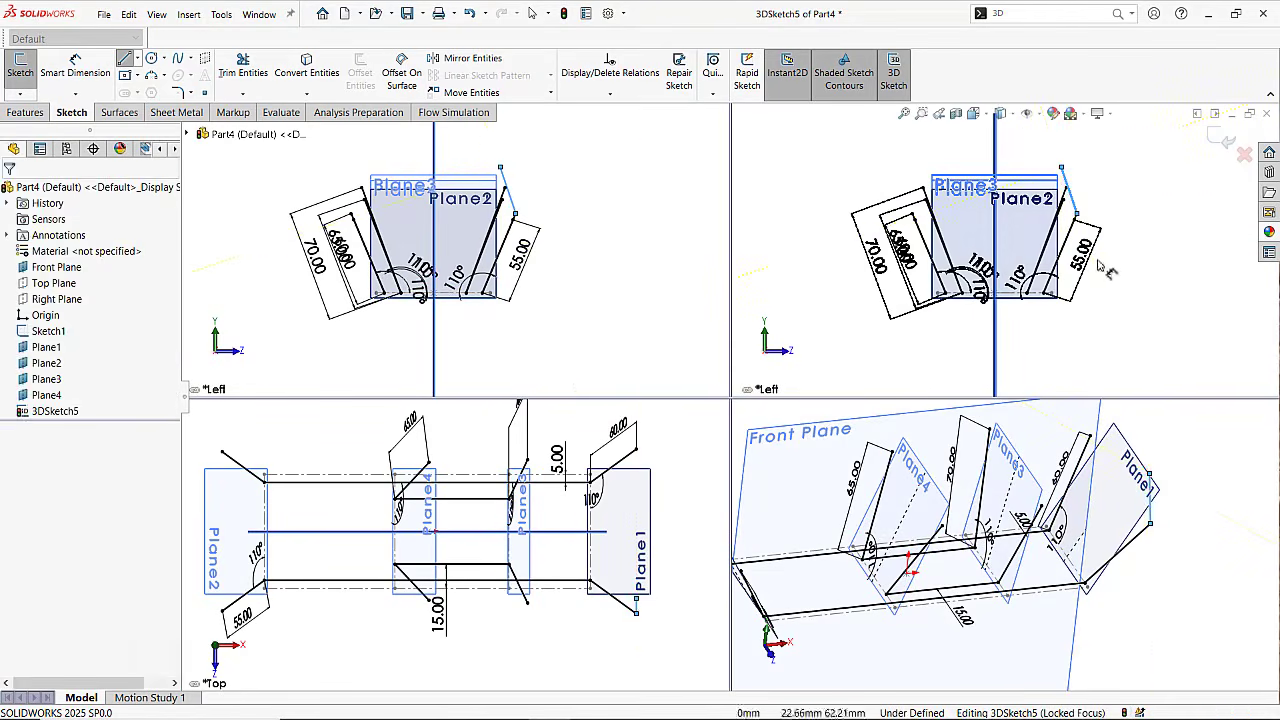
Sketch a short line in the YZ plane, rising slightly inward from the upper end of the -Z upright at Plane1.
{"action": "left_click", "coordinate": [125, 59]}
{"action": "left_click", "coordinate": [1097, 447]}
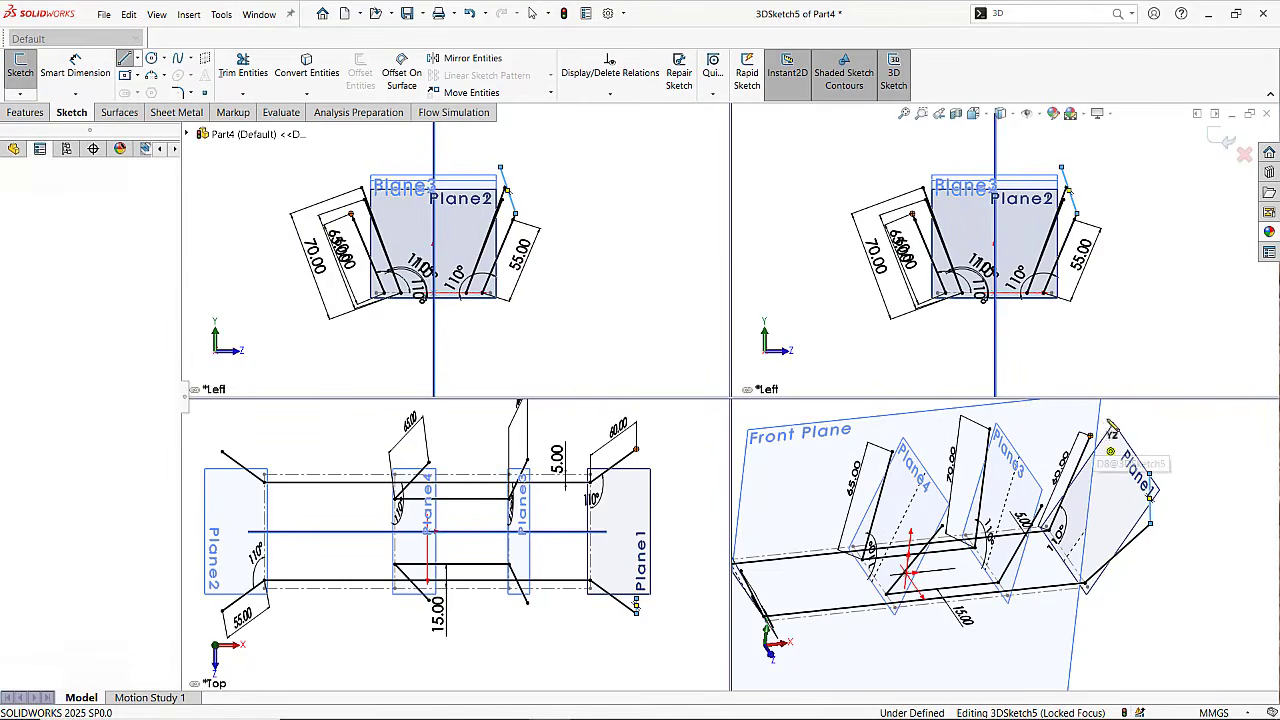
{"action": "left_click", "coordinate": [921, 170]}
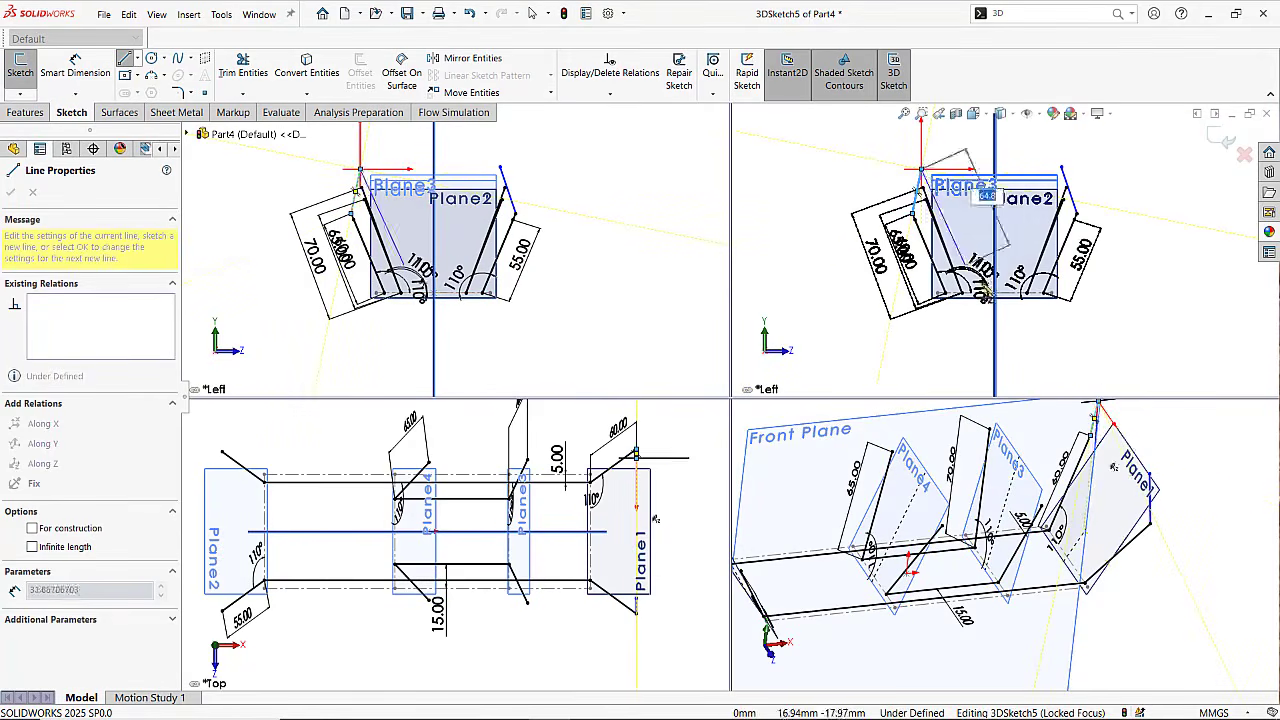
{"action": "key", "text": "Escape"}
{"action": "key", "text": "Escape"}
Try to make the two short upper lines at Plane1 symmetric about Plane3, and undo the relation.
{"action": "mouse_move", "coordinate": [1197, 441]}
{"action": "middle_mouse_down"}
{"action": "mouse_move", "coordinate": [1190, 492]}
{"action": "mouse_move", "coordinate": [1150, 530]}
{"action": "mouse_move", "coordinate": [1120, 492]}
{"action": "mouse_move", "coordinate": [1124, 476]}
{"action": "mouse_move", "coordinate": [1139, 516]}
{"action": "mouse_move", "coordinate": [1113, 486]}
{"action": "middle_mouse_up"}
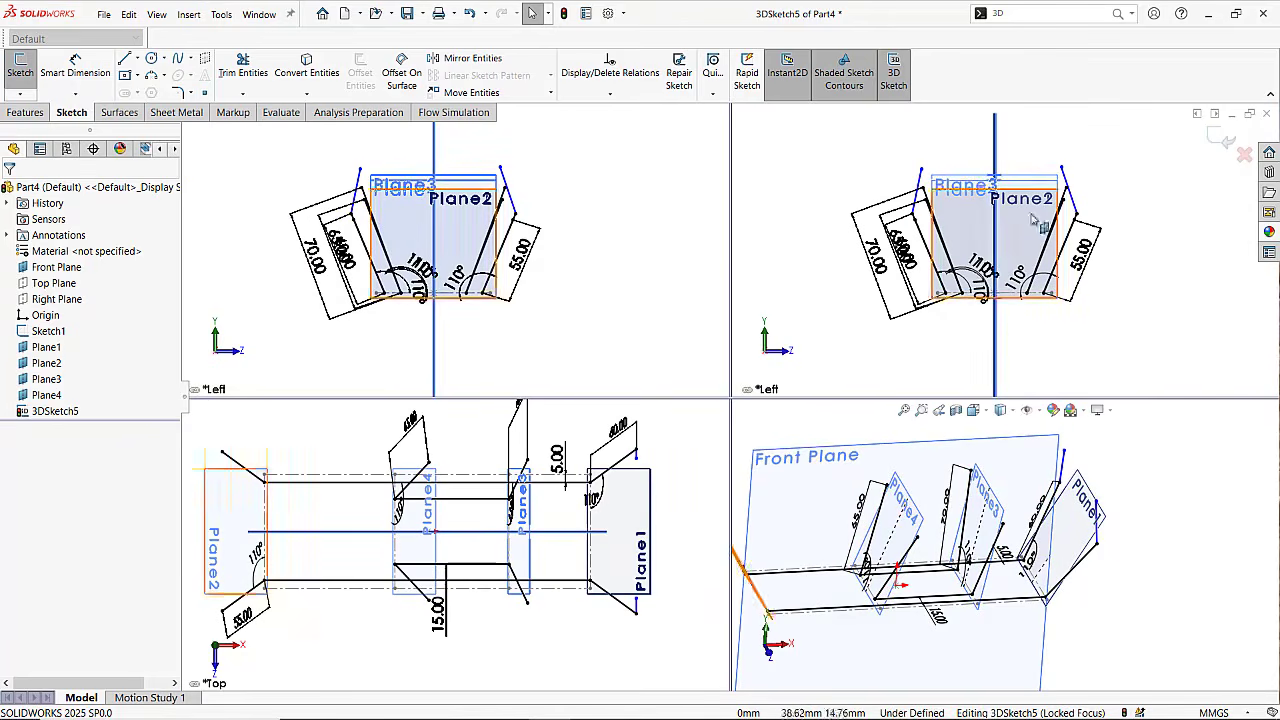
{"action": "left_click", "coordinate": [921, 184]}
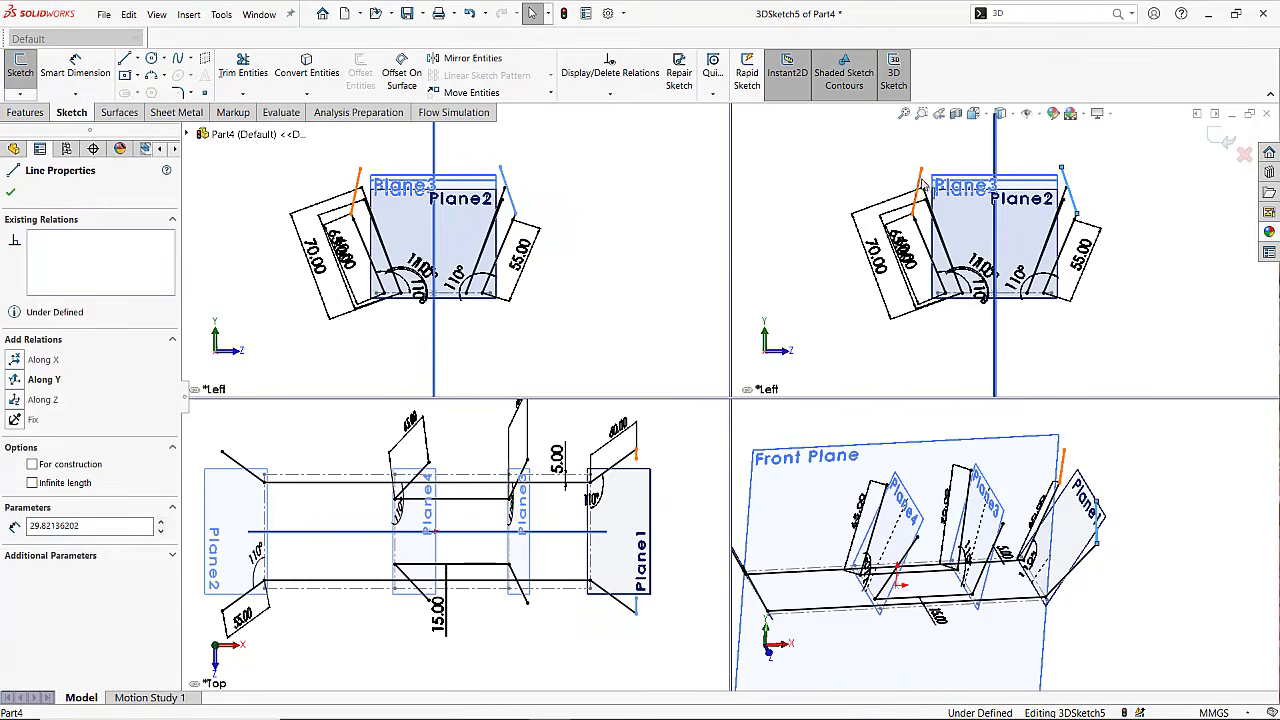
{"action": "left_click", "coordinate": [918, 180], "text": "ctrl"}
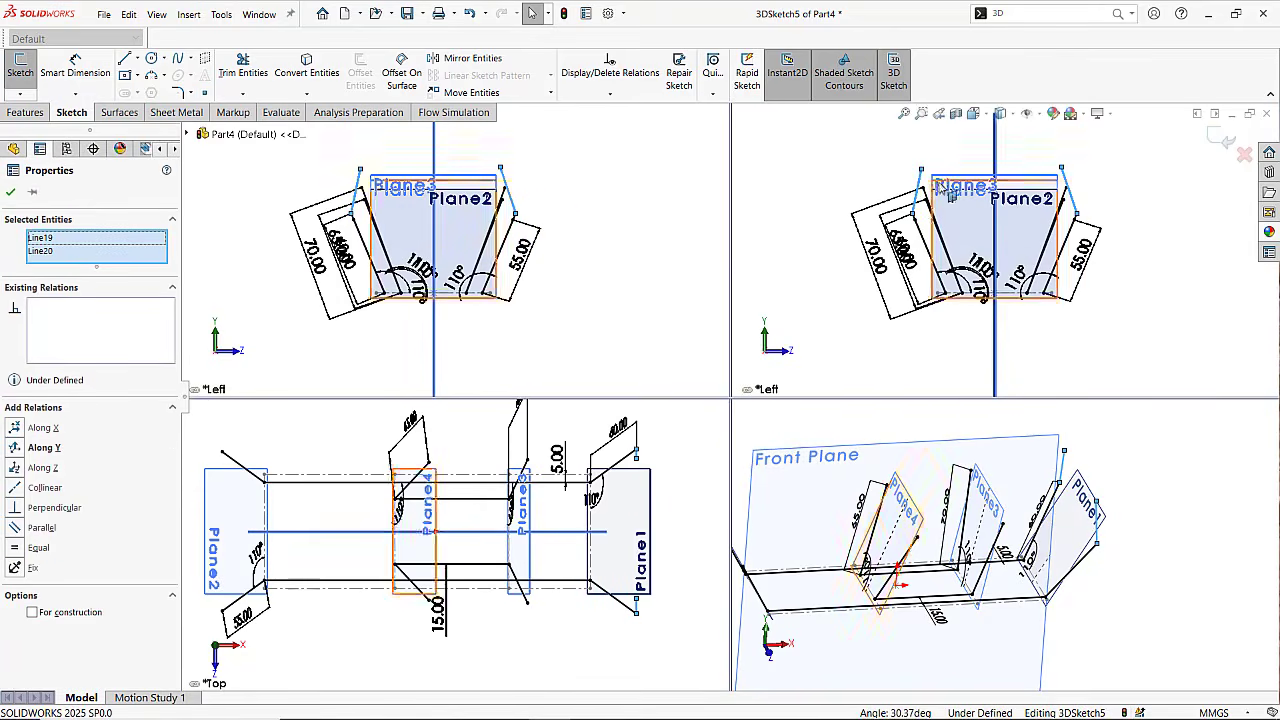
{"action": "left_click", "coordinate": [998, 460], "text": "ctrl"}
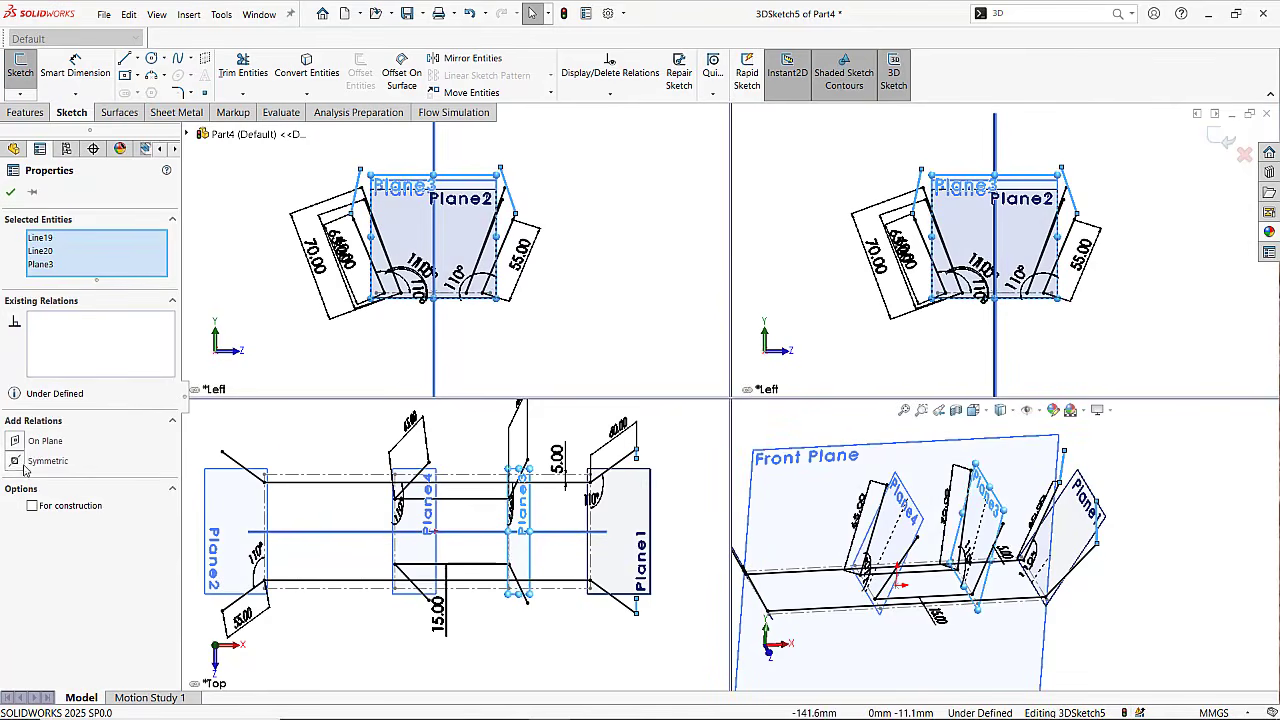
{"action": "left_click", "coordinate": [20, 464]}
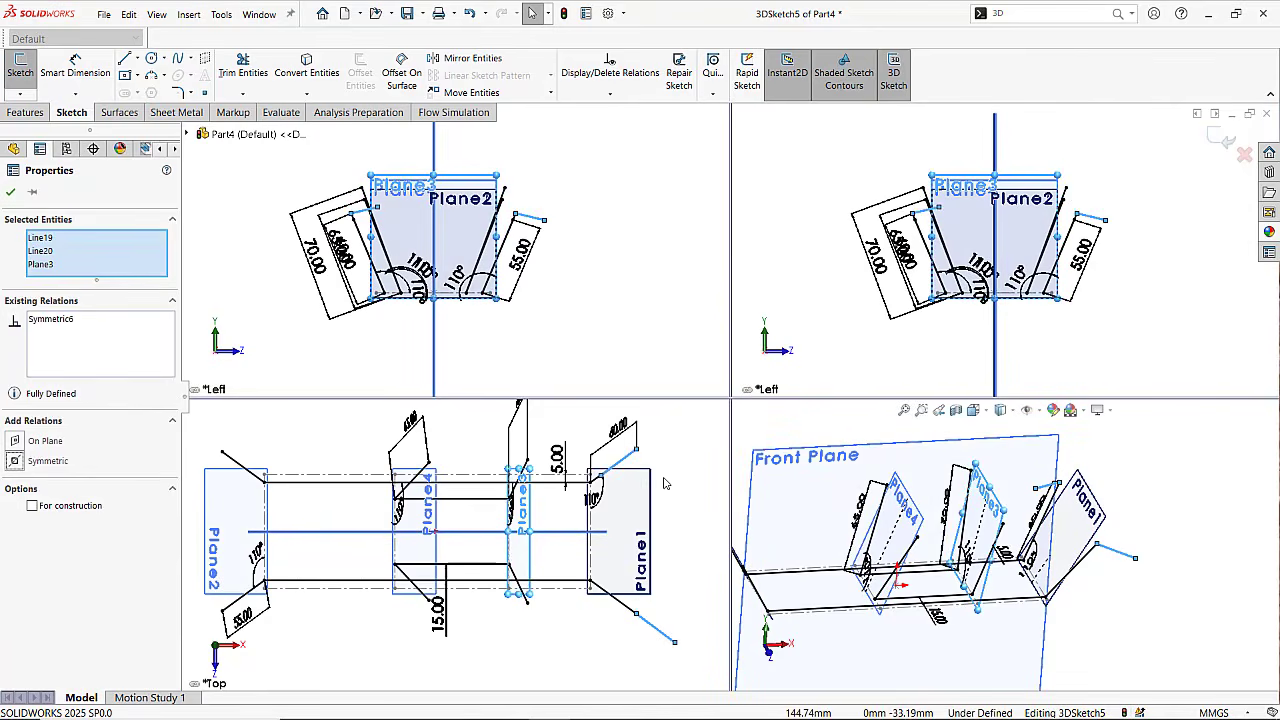
{"action": "mouse_move", "coordinate": [1020, 500]}
{"action": "middle_mouse_down"}
{"action": "mouse_move", "coordinate": [990, 520]}
{"action": "mouse_move", "coordinate": [1009, 497]}
{"action": "middle_mouse_up"}
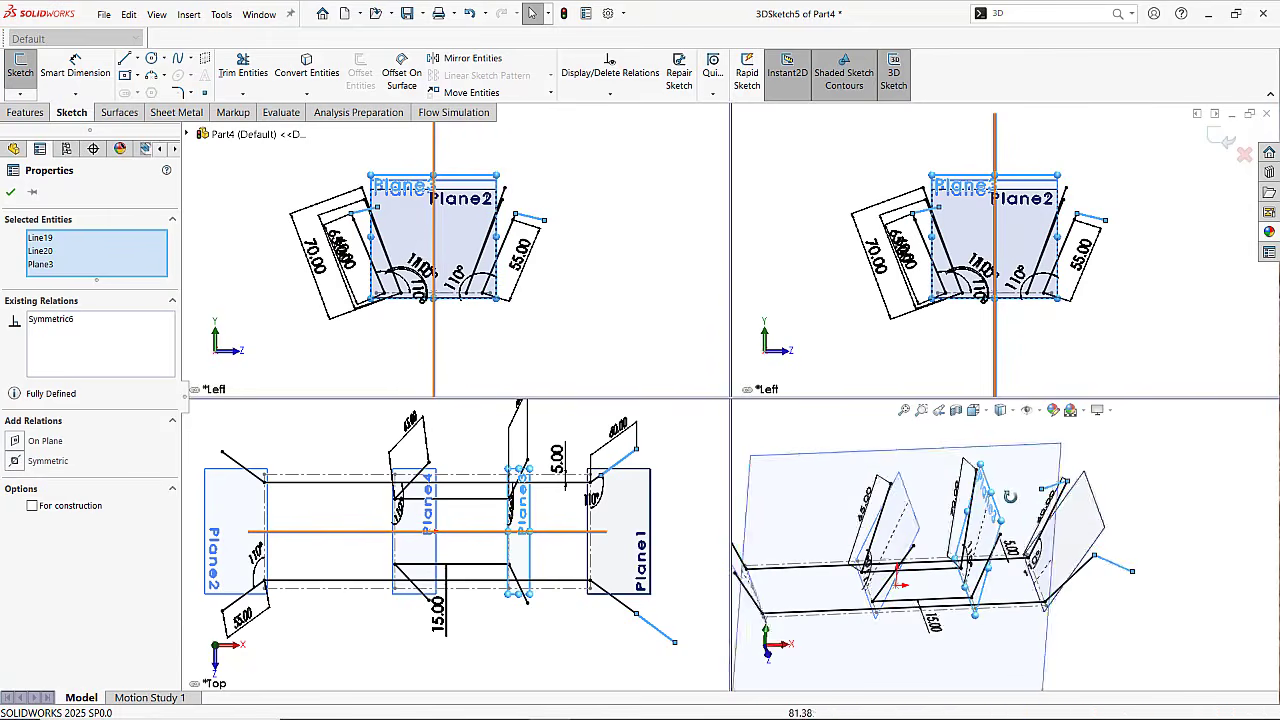
{"action": "left_click", "coordinate": [1151, 455]}
{"action": "key", "text": "ctrl+z"}
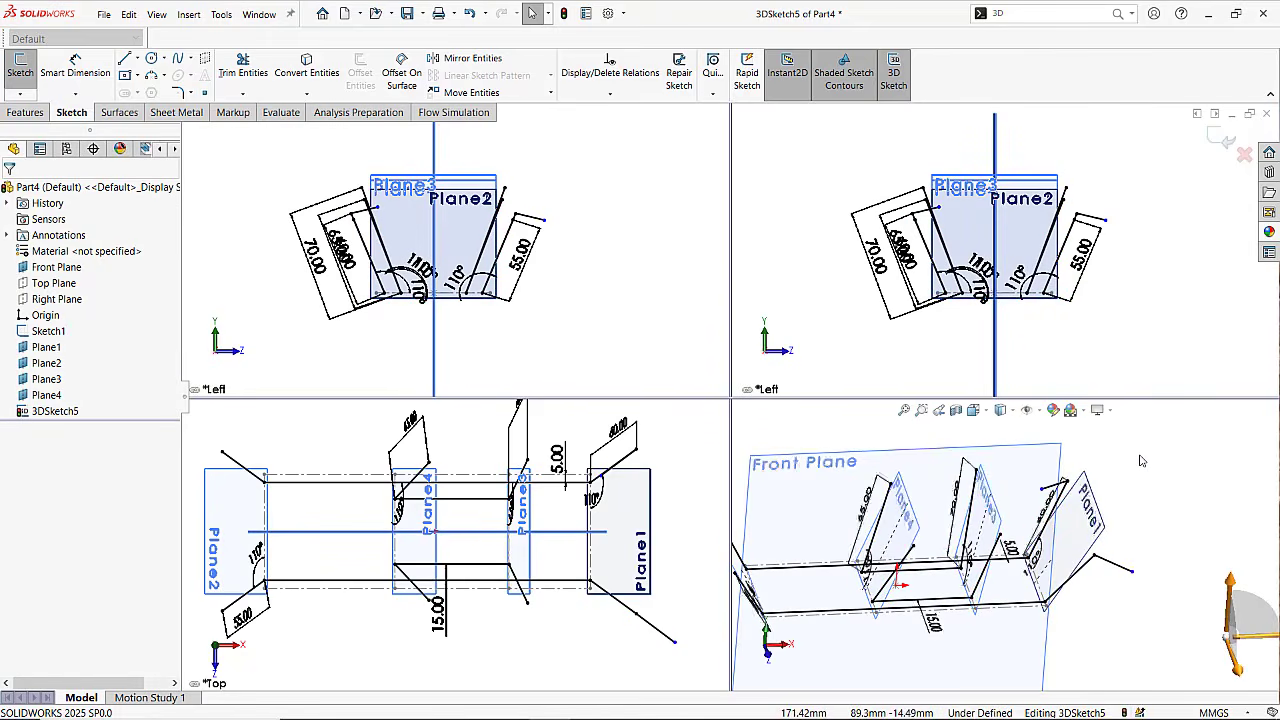
{"action": "left_click", "coordinate": [1145, 475]}
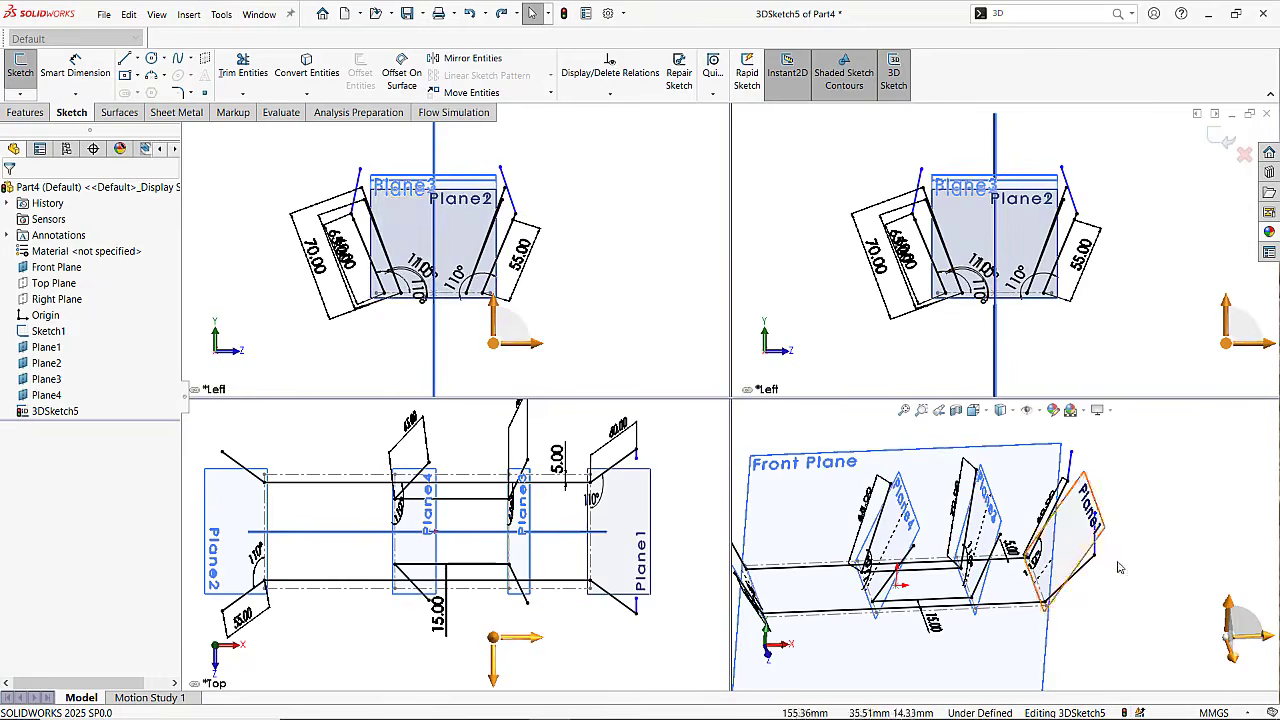
Set a 120° angle between the +Z upright at Plane1 and the short line rising from its upper end.
{"action": "left_click", "coordinate": [87, 80]}
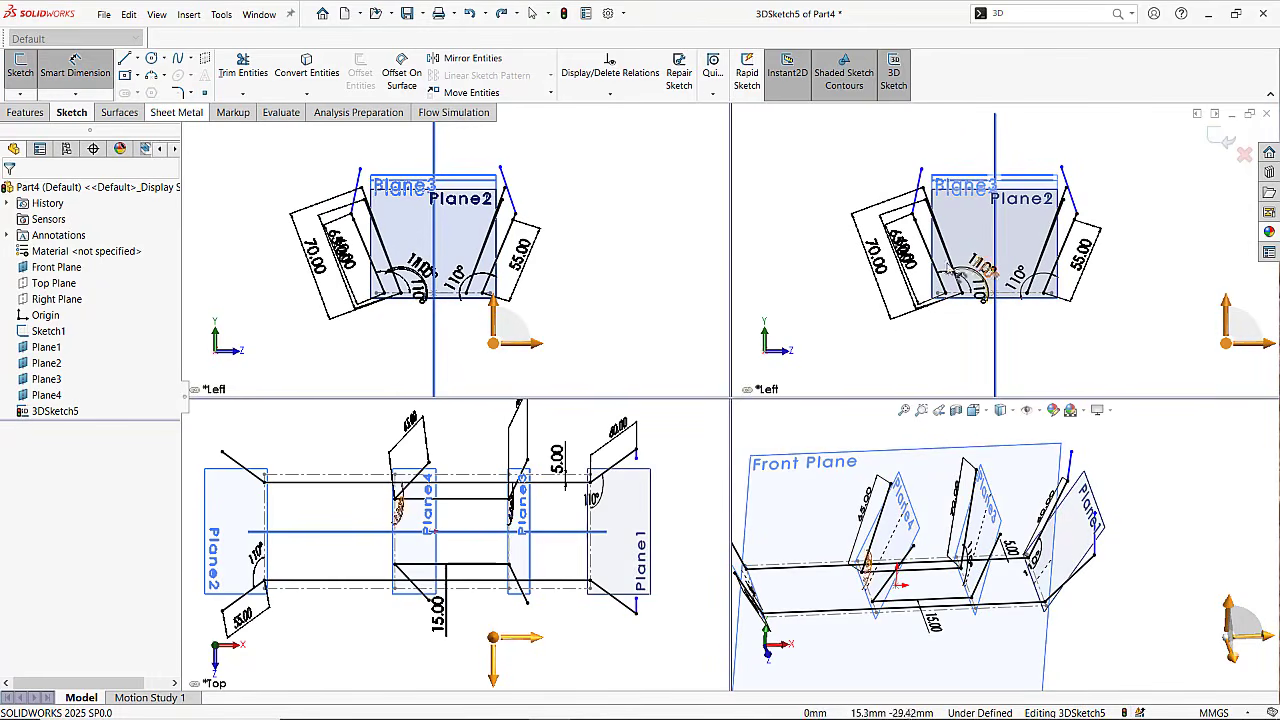
{"action": "scroll", "coordinate": [1068, 220], "scroll_direction": "down", "scroll_amount": 4}
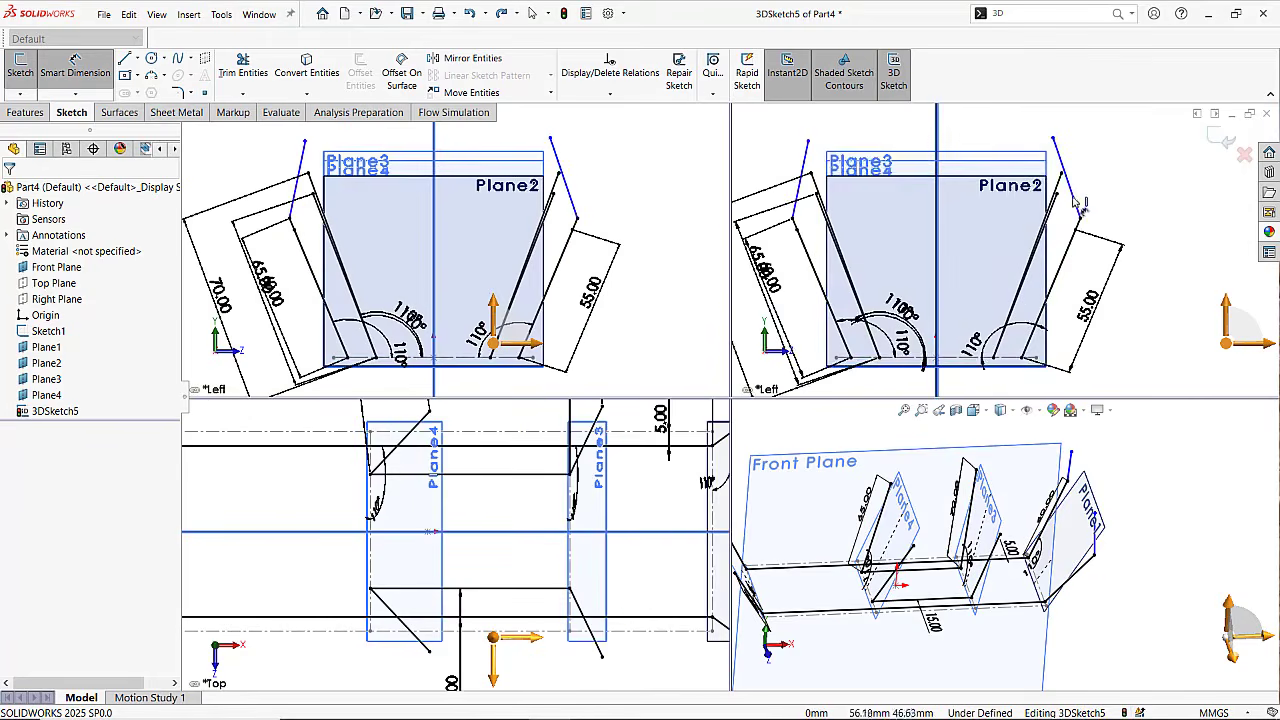
{"action": "left_click", "coordinate": [1077, 205]}
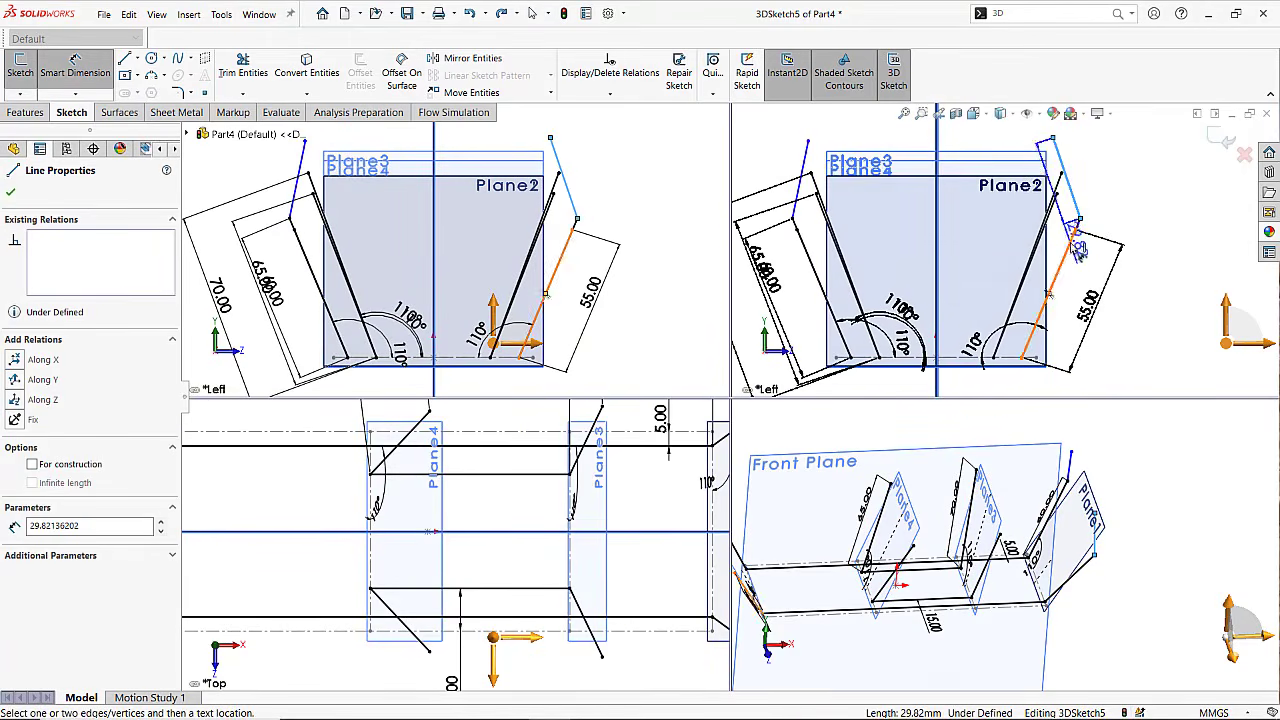
{"action": "scroll", "coordinate": [1062, 497], "scroll_direction": "down", "scroll_amount": 3}
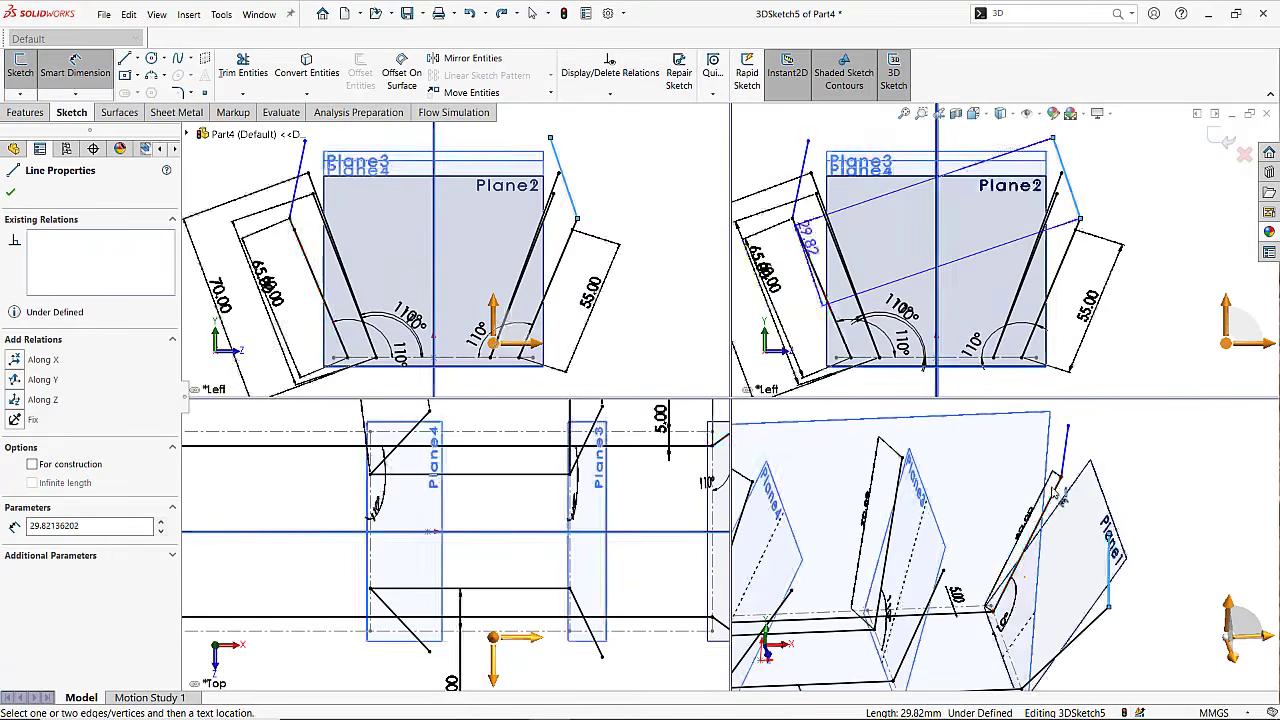
{"action": "middle_click_drag", "start_coordinate": [1064, 496], "coordinate": [1055, 456]}
{"action": "middle_click_drag", "start_coordinate": [1041, 461], "coordinate": [1054, 484]}
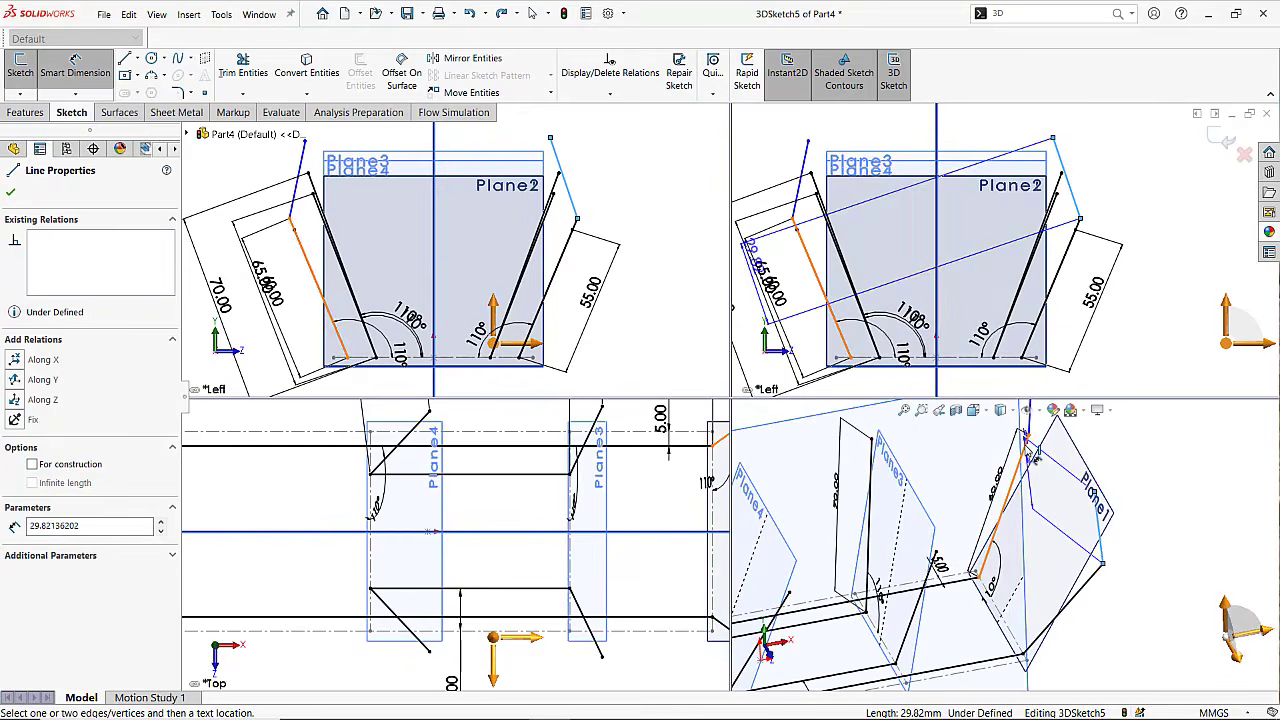
{"action": "left_click", "coordinate": [1085, 585]}
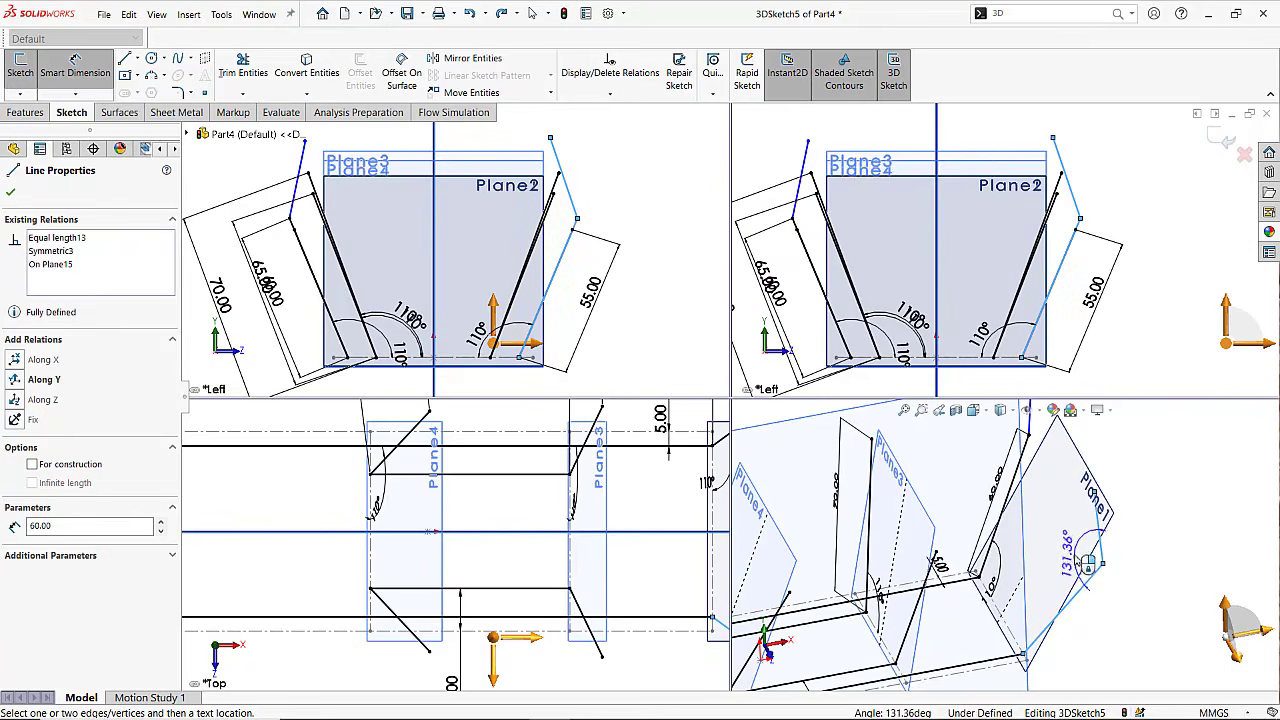
{"action": "left_click", "coordinate": [1086, 562]}
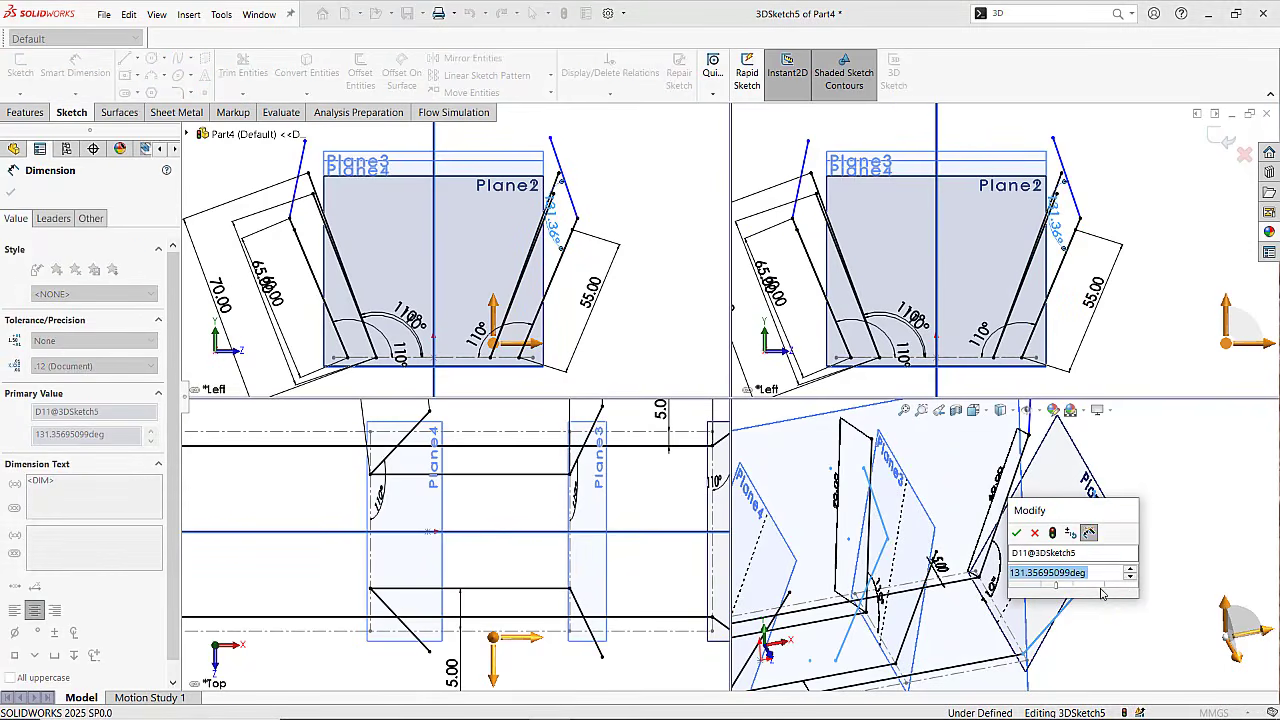
{"action": "type", "text": "12"}
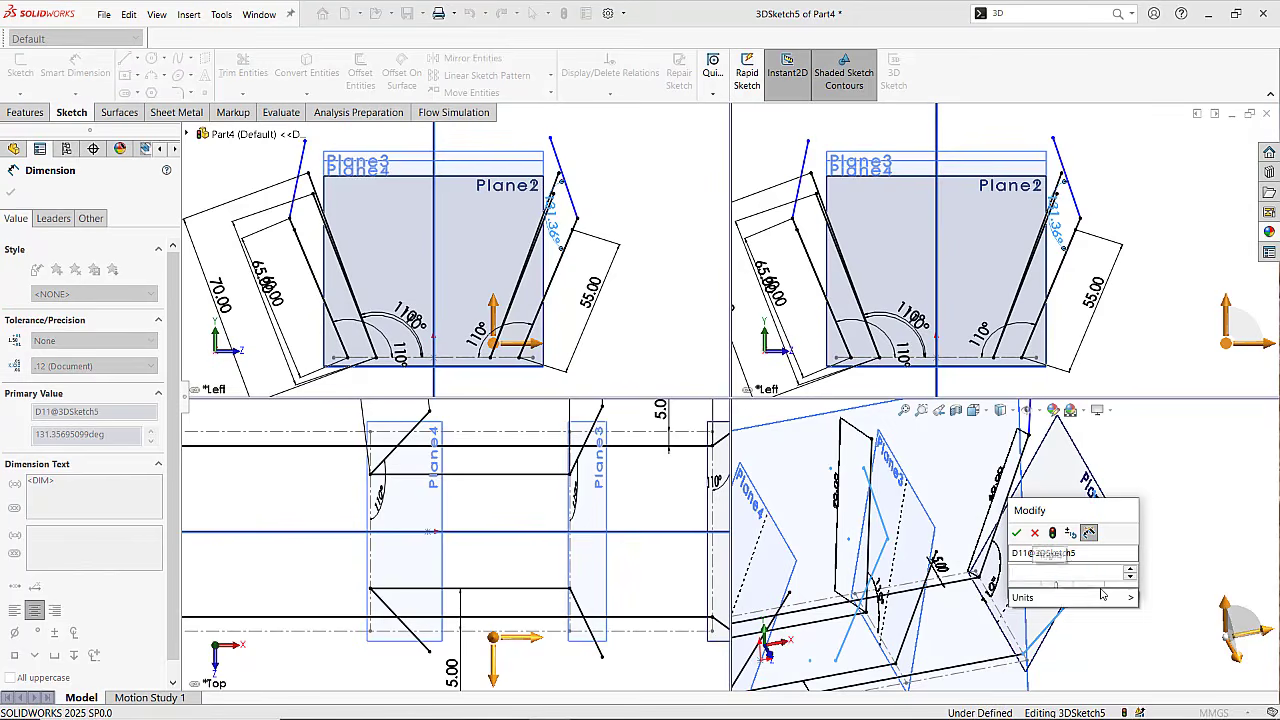
{"action": "type", "text": "0"}
{"action": "key", "text": "Return"}
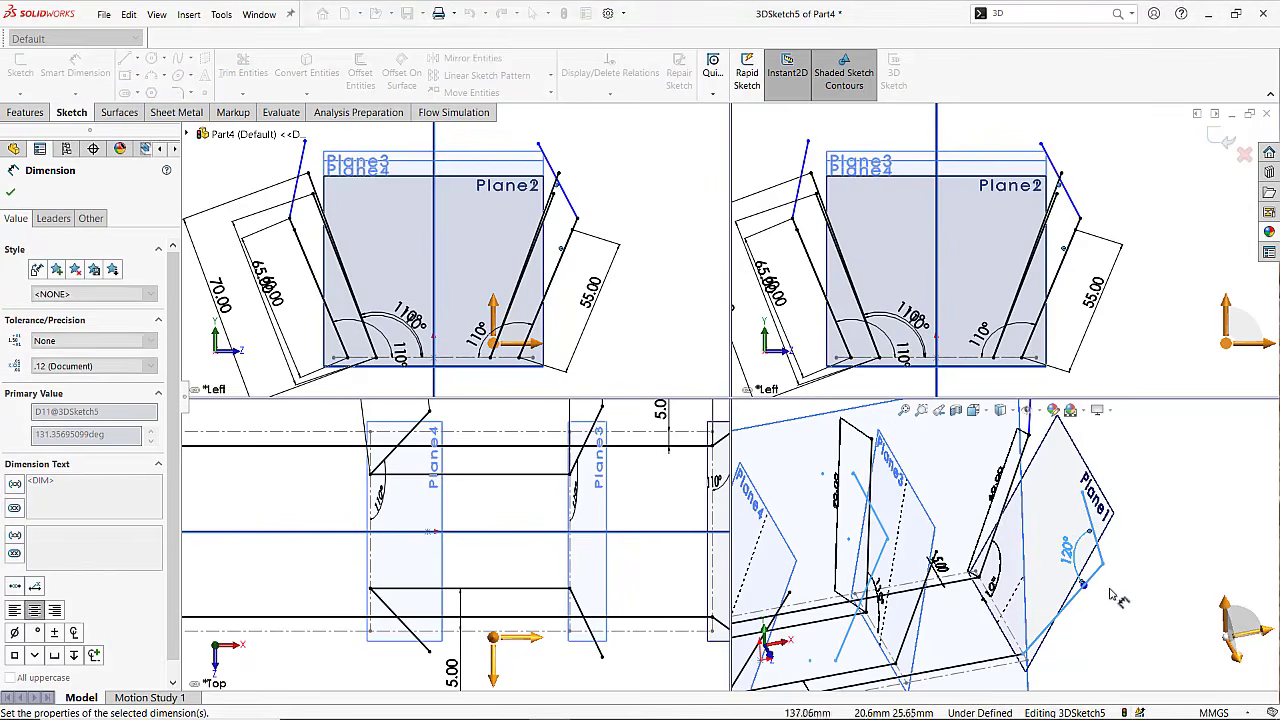
Dimension the short upper line on the +Z upright at Plane1 to a length of 30 mm.
{"action": "scroll", "coordinate": [1117, 604], "scroll_direction": "up", "scroll_amount": 3}
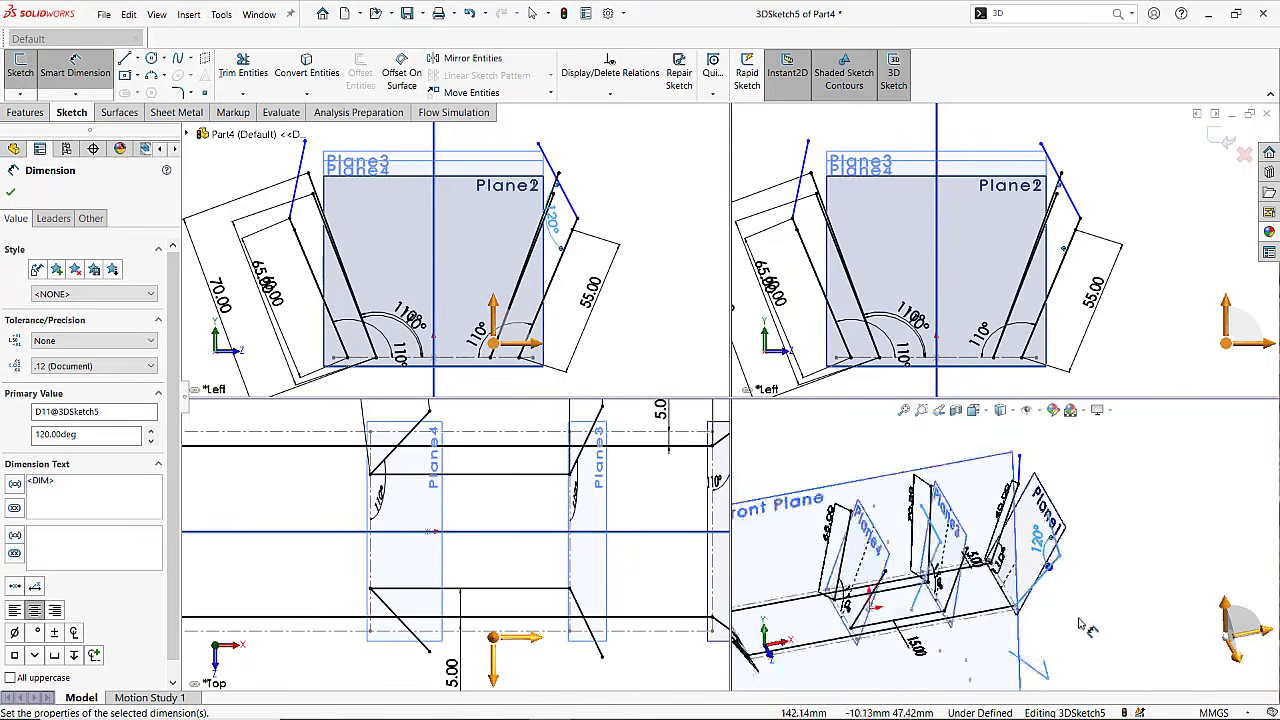
{"action": "middle_click_drag", "start_coordinate": [1080, 625], "coordinate": [1082, 598]}
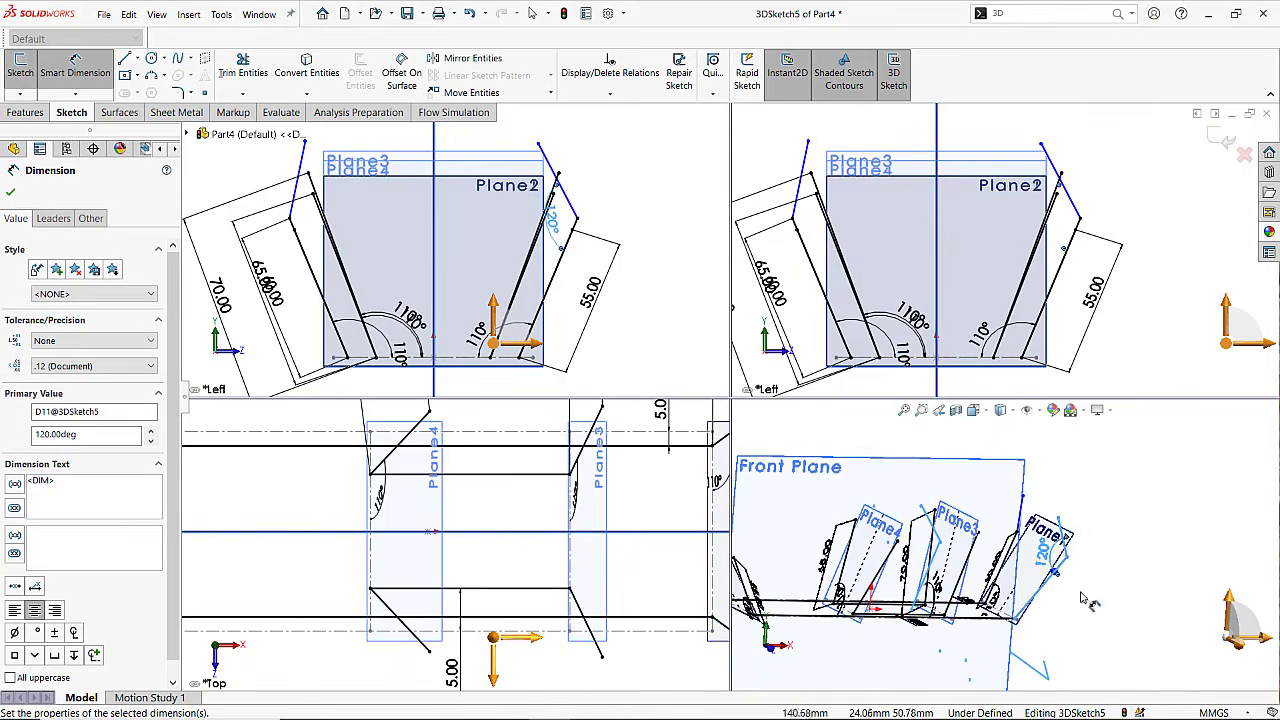
{"action": "left_click", "coordinate": [1092, 530]}
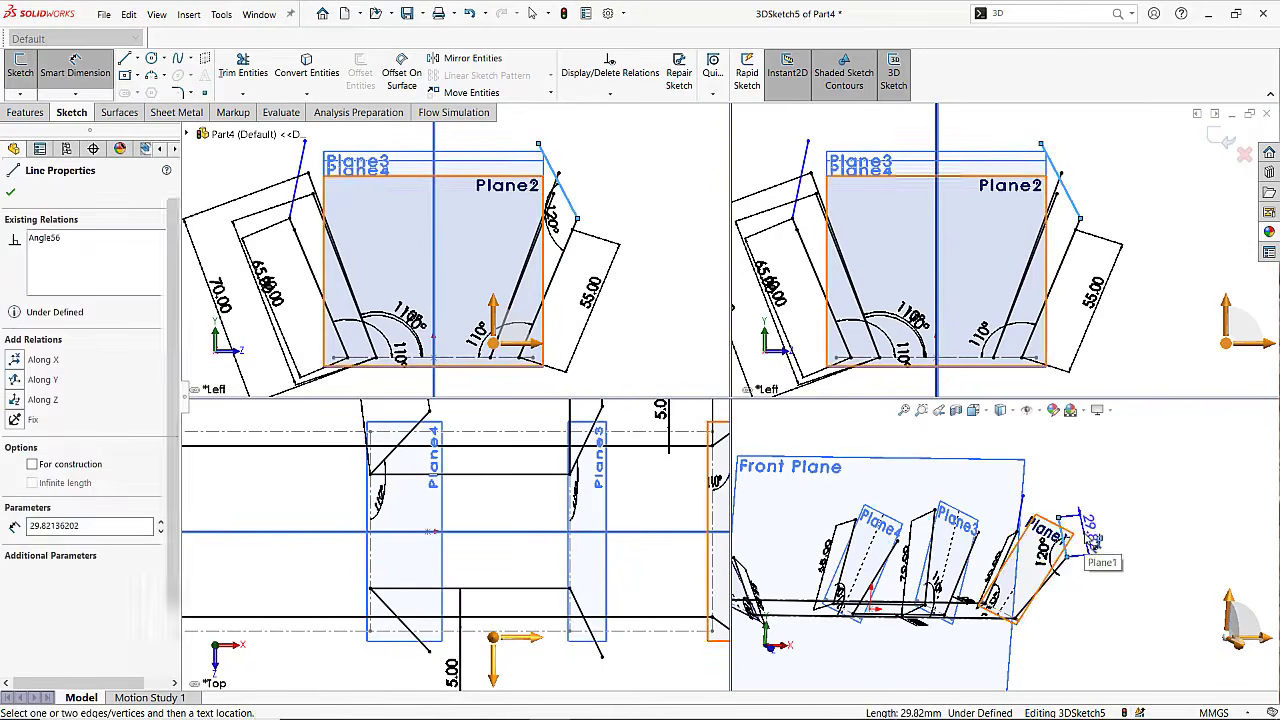
{"action": "left_click", "coordinate": [1095, 540]}
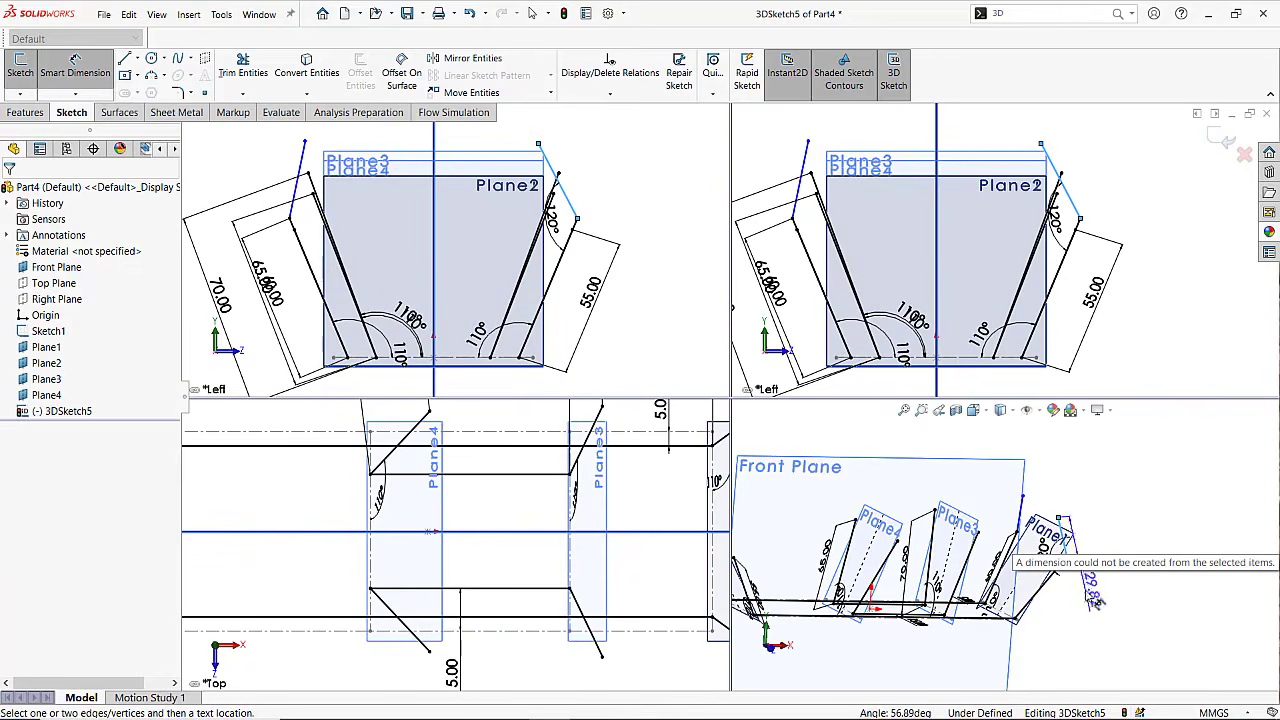
{"action": "left_click", "coordinate": [1091, 620]}
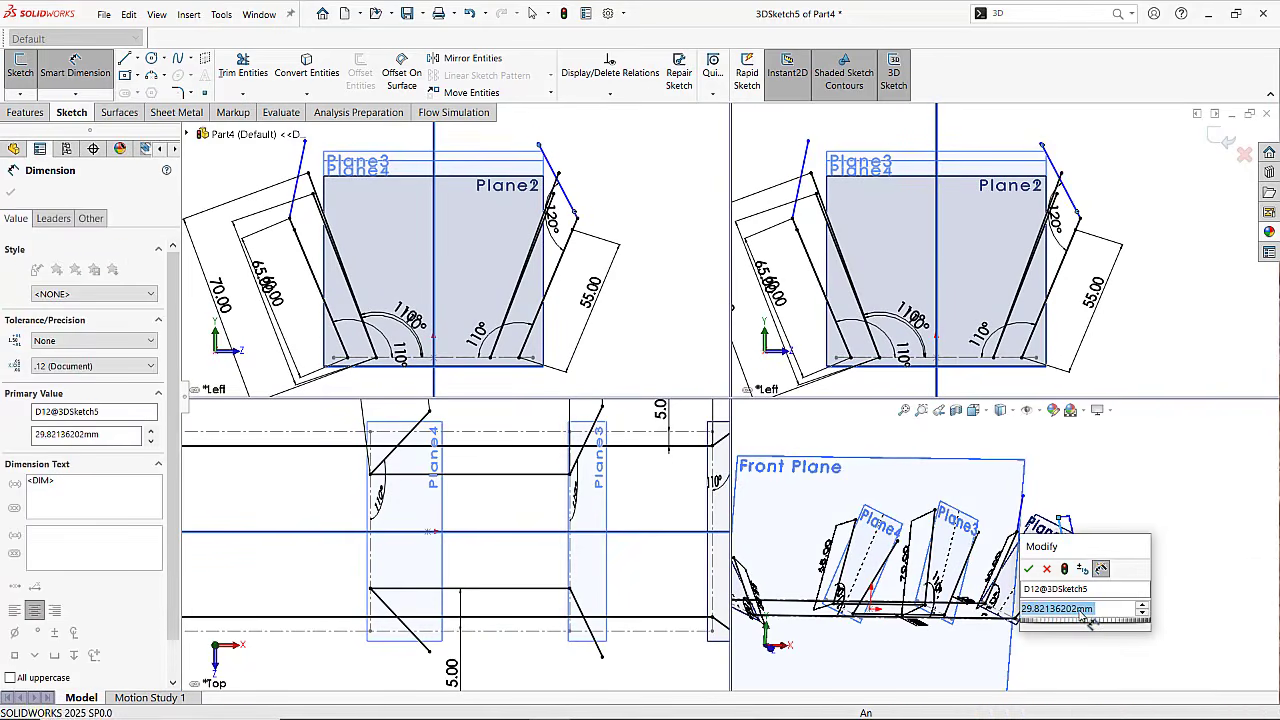
{"action": "type", "text": "30"}
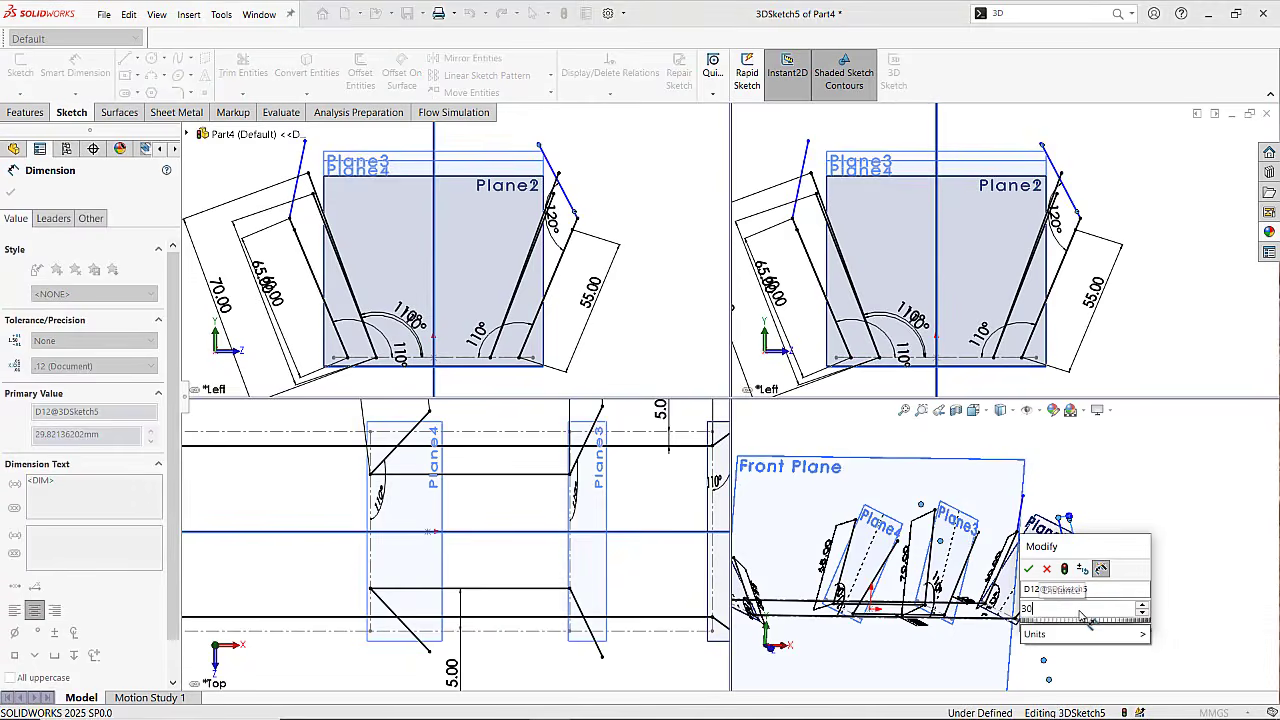
{"action": "key", "text": "Escape"}
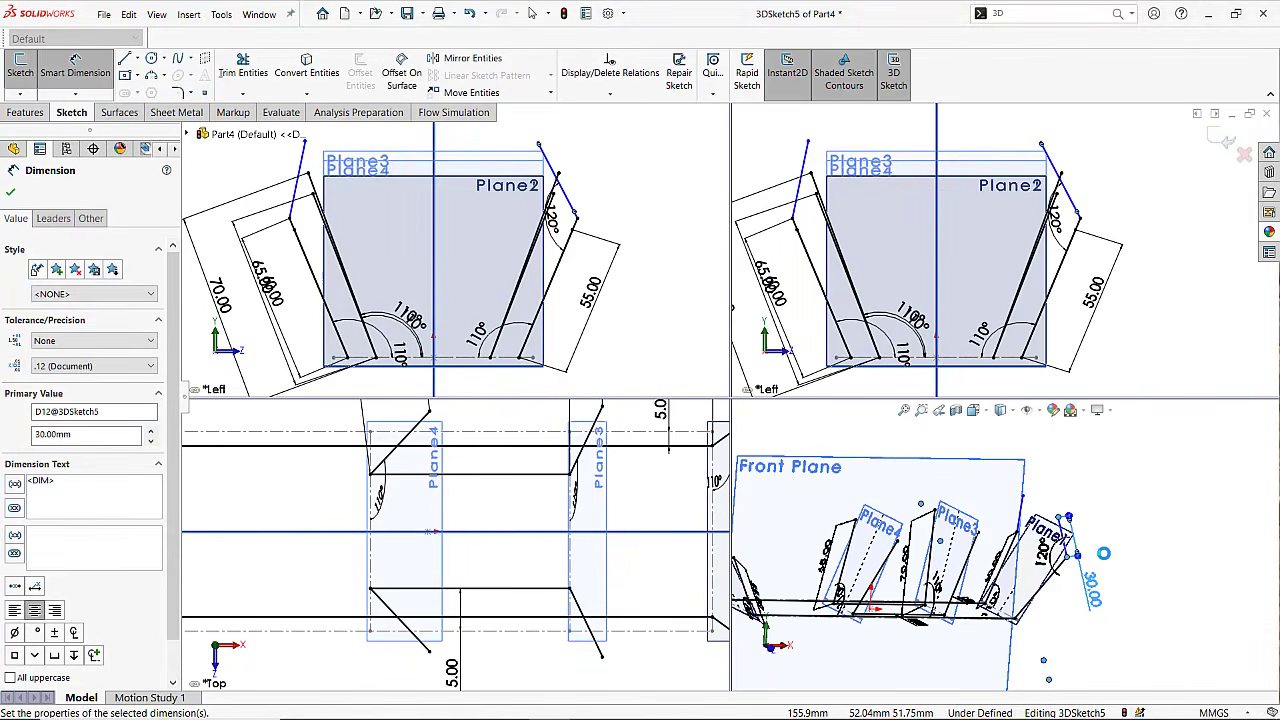
{"action": "left_click", "coordinate": [1108, 560]}
{"action": "mouse_move", "coordinate": [1068, 590]}
{"action": "middle_mouse_down"}
{"action": "mouse_move", "coordinate": [1040, 577]}
{"action": "mouse_move", "coordinate": [1039, 493]}
{"action": "middle_mouse_up"}
{"action": "key", "text": "Escape"}
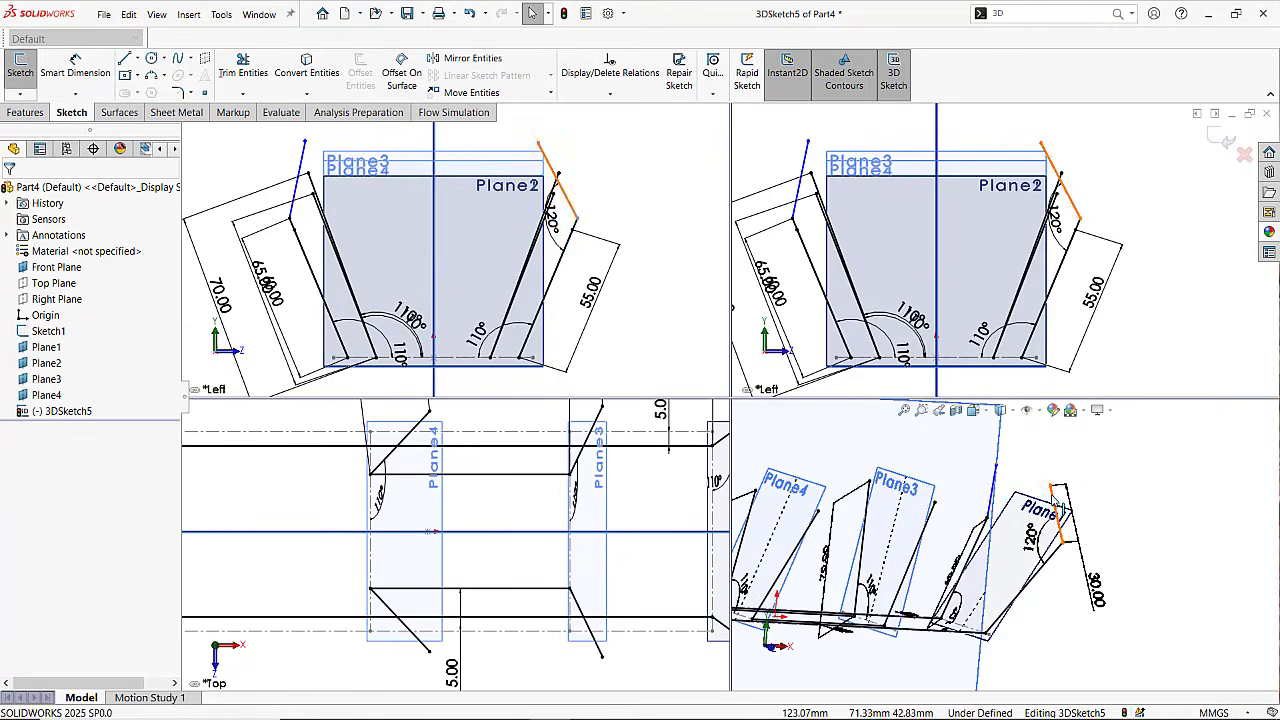
Make the two short upper lines at Plane1 equal in length and symmetric about the Front Plane.
{"action": "left_click", "coordinate": [994, 489]}
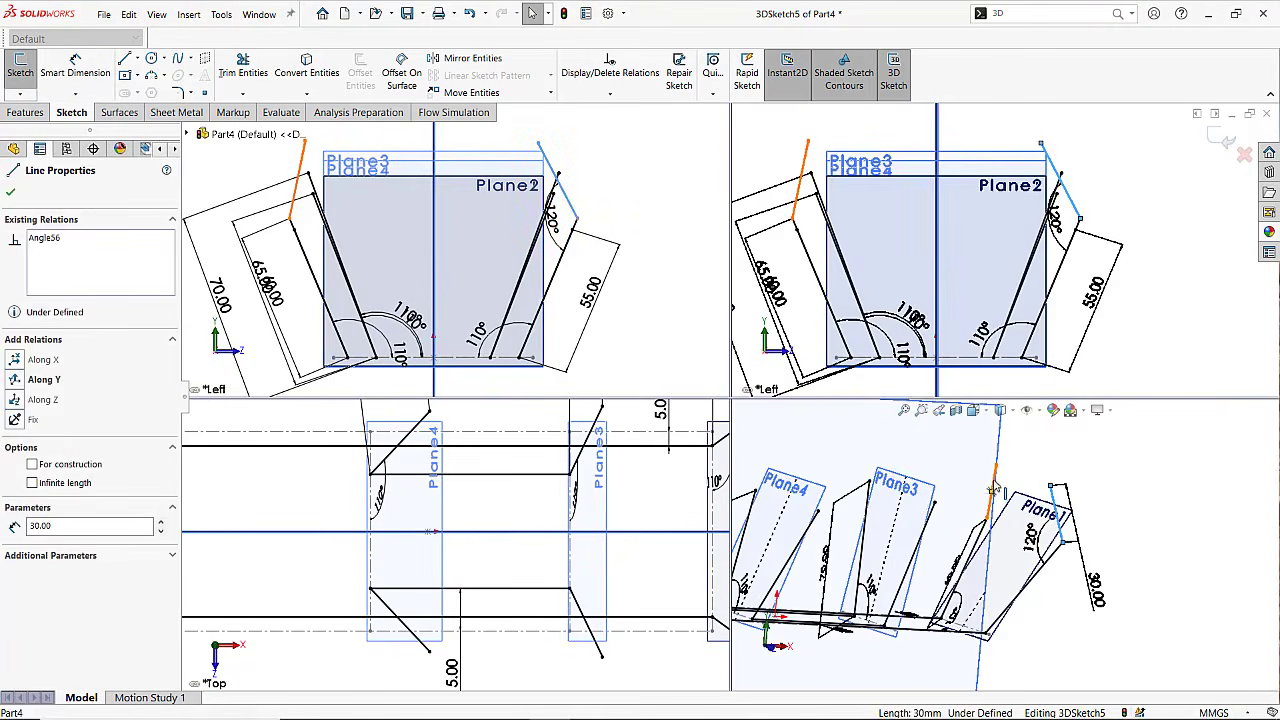
{"action": "left_click", "coordinate": [948, 519], "text": "ctrl"}
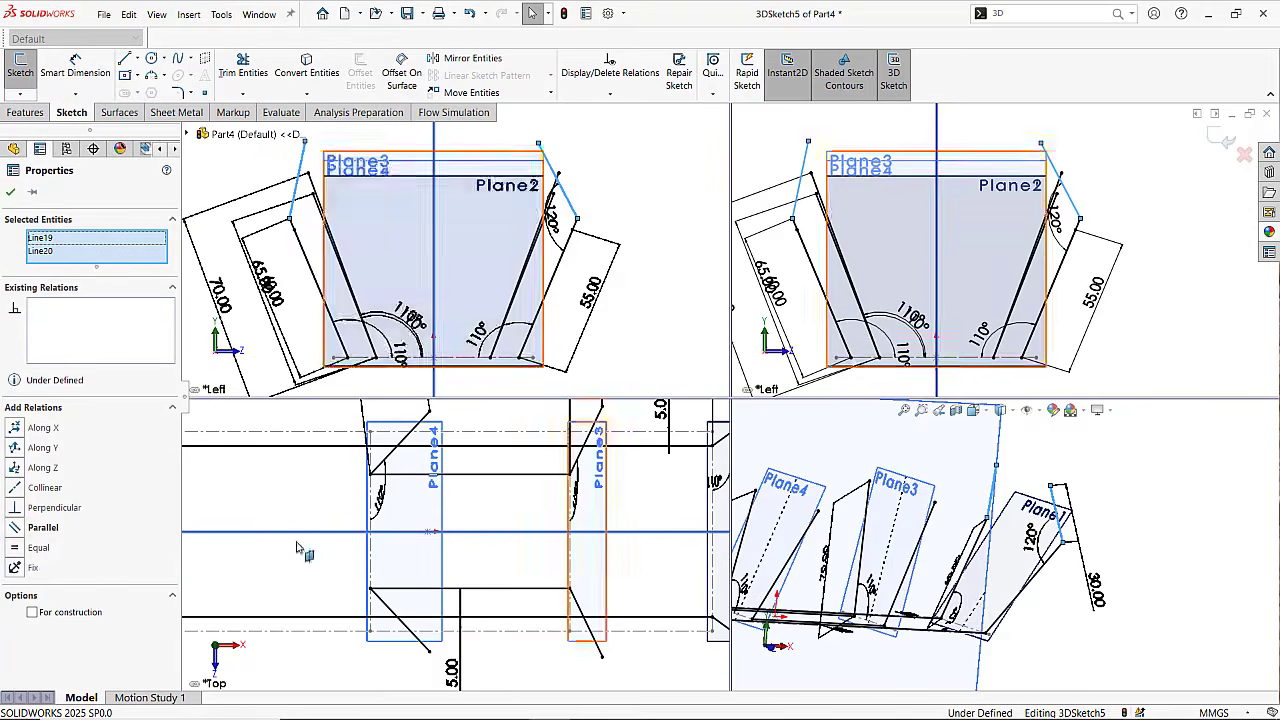
{"action": "left_click", "coordinate": [37, 548]}
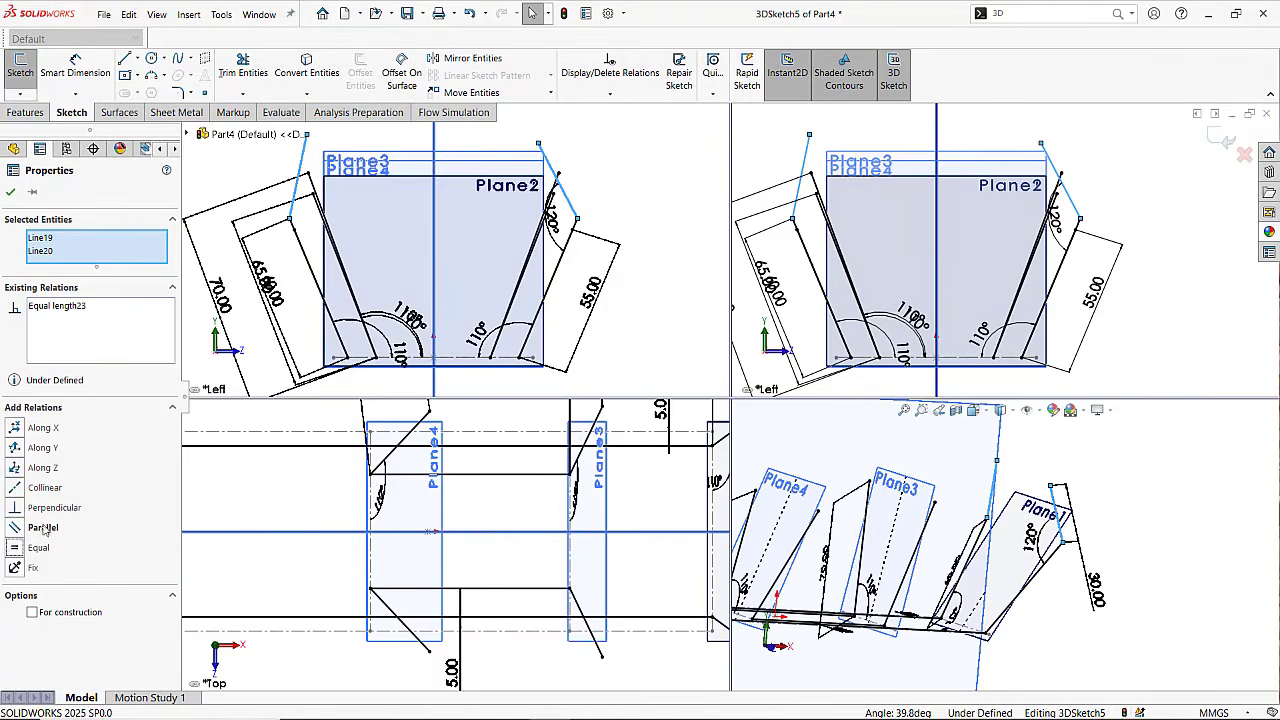
{"action": "left_click", "coordinate": [43, 528]}
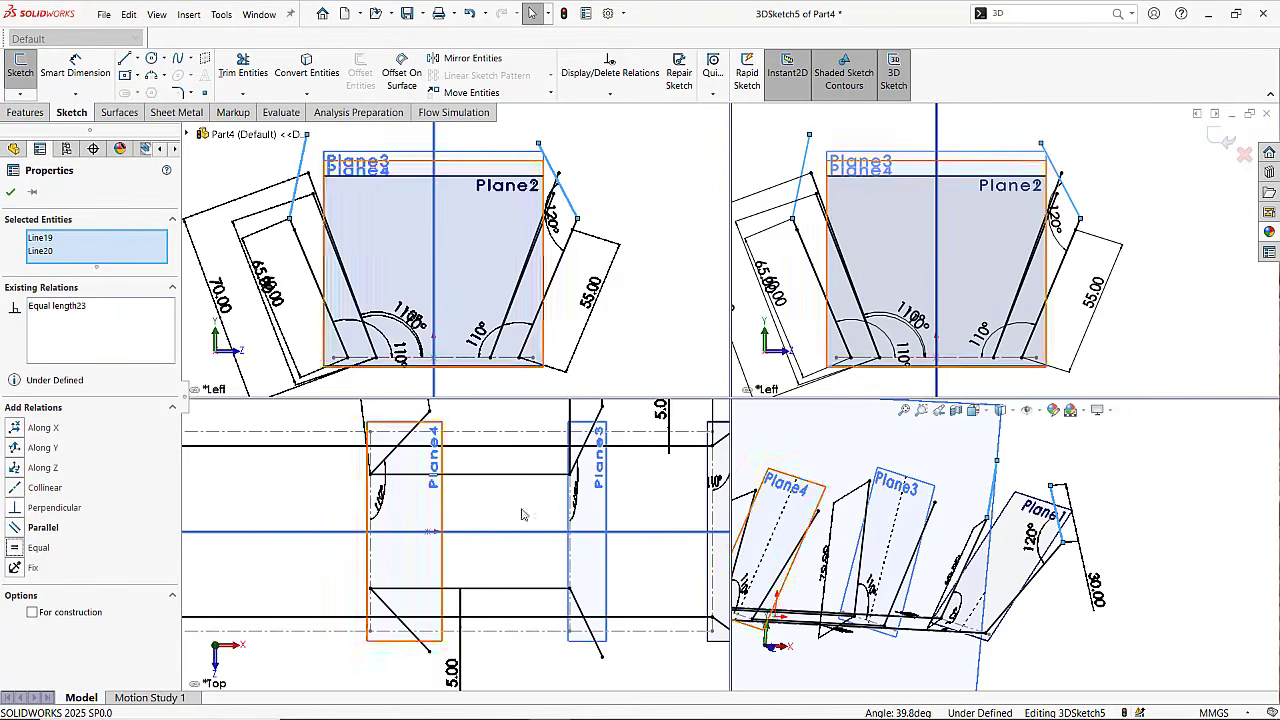
{"action": "left_click", "coordinate": [967, 464], "text": "ctrl"}
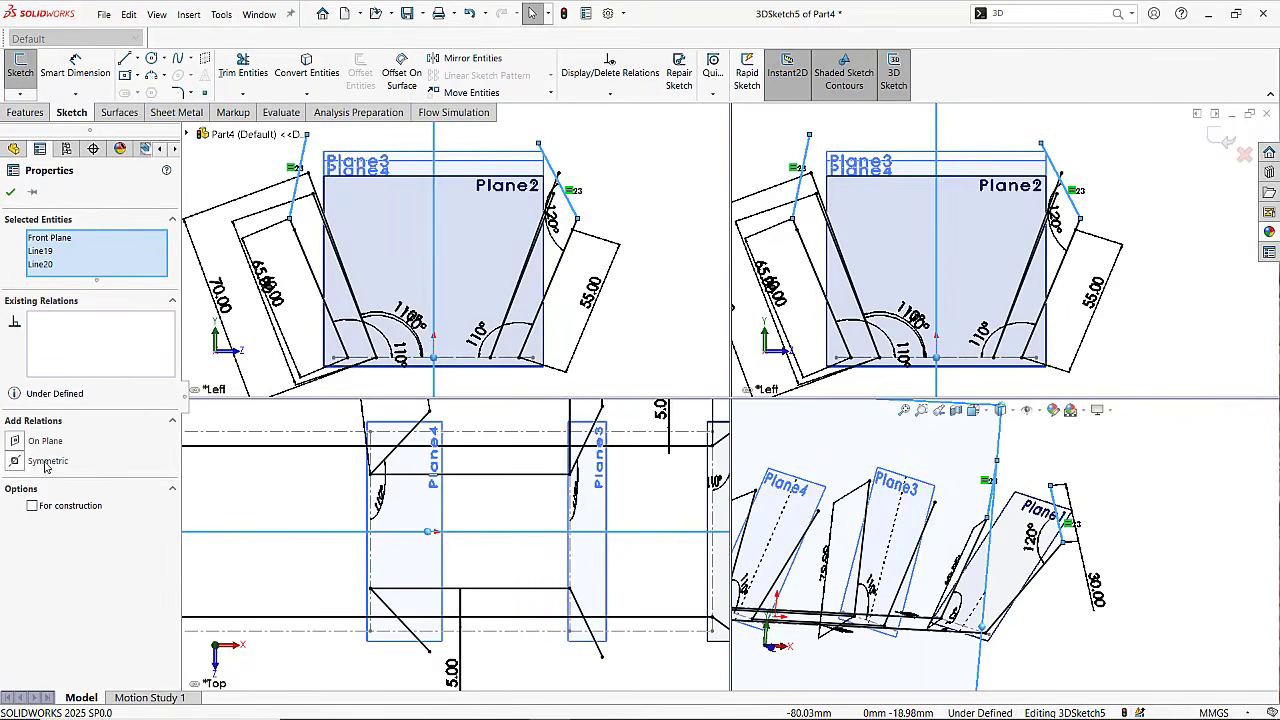
{"action": "left_click", "coordinate": [1115, 476]}
Draw a crossbar line joining the upper ends of the two short upper lines at Plane1.
{"action": "mouse_move", "coordinate": [1115, 476]}
{"action": "middle_mouse_down"}
{"action": "mouse_move", "coordinate": [1075, 502]}
{"action": "mouse_move", "coordinate": [1092, 573]}
{"action": "mouse_move", "coordinate": [1100, 550]}
{"action": "mouse_move", "coordinate": [1040, 480]}
{"action": "mouse_move", "coordinate": [1078, 500]}
{"action": "mouse_move", "coordinate": [1010, 565]}
{"action": "mouse_move", "coordinate": [1083, 572]}
{"action": "mouse_move", "coordinate": [1064, 549]}
{"action": "middle_mouse_up"}
{"action": "scroll", "coordinate": [1012, 575], "scroll_direction": "down", "scroll_amount": 3}
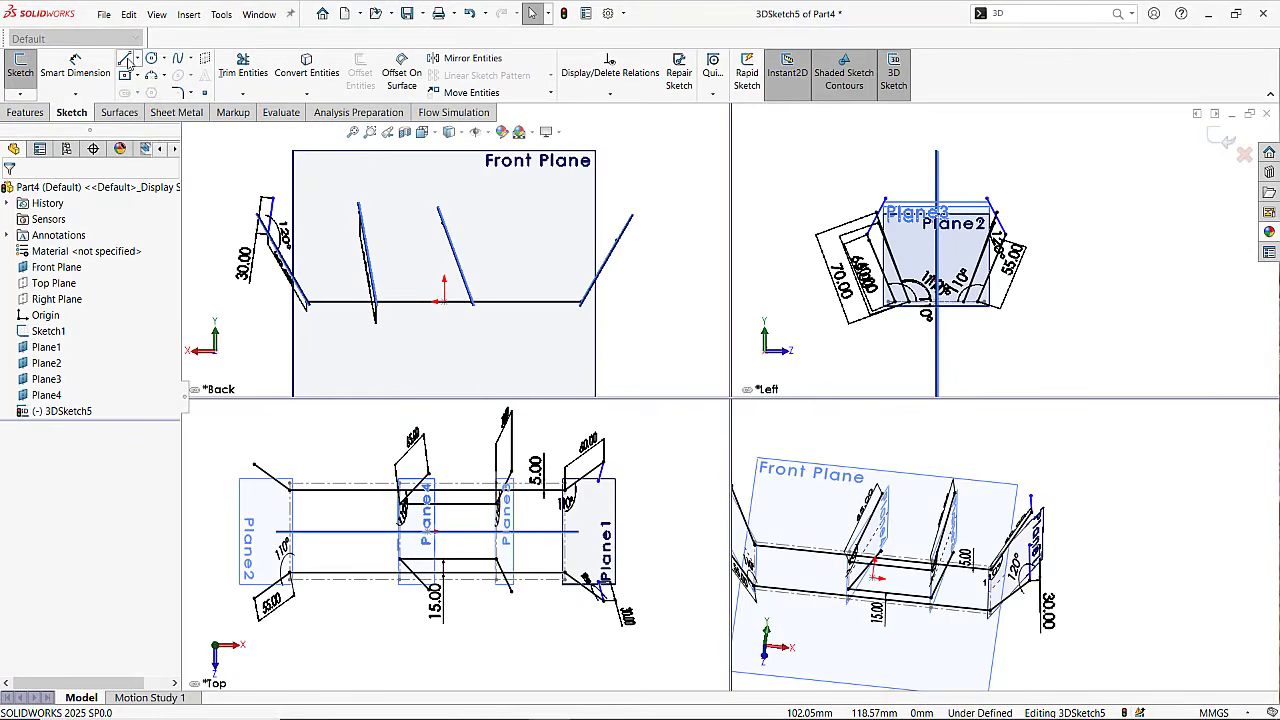
{"action": "left_click", "coordinate": [125, 59]}
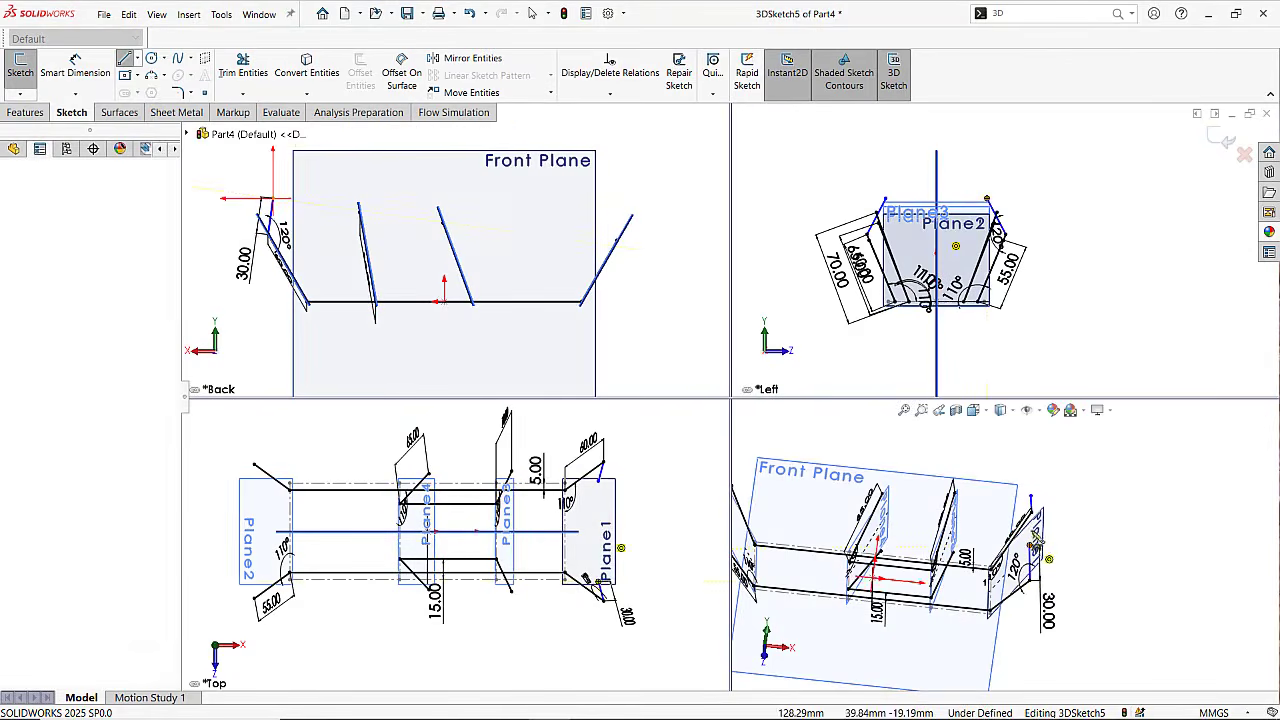
{"action": "left_click", "coordinate": [1037, 540]}
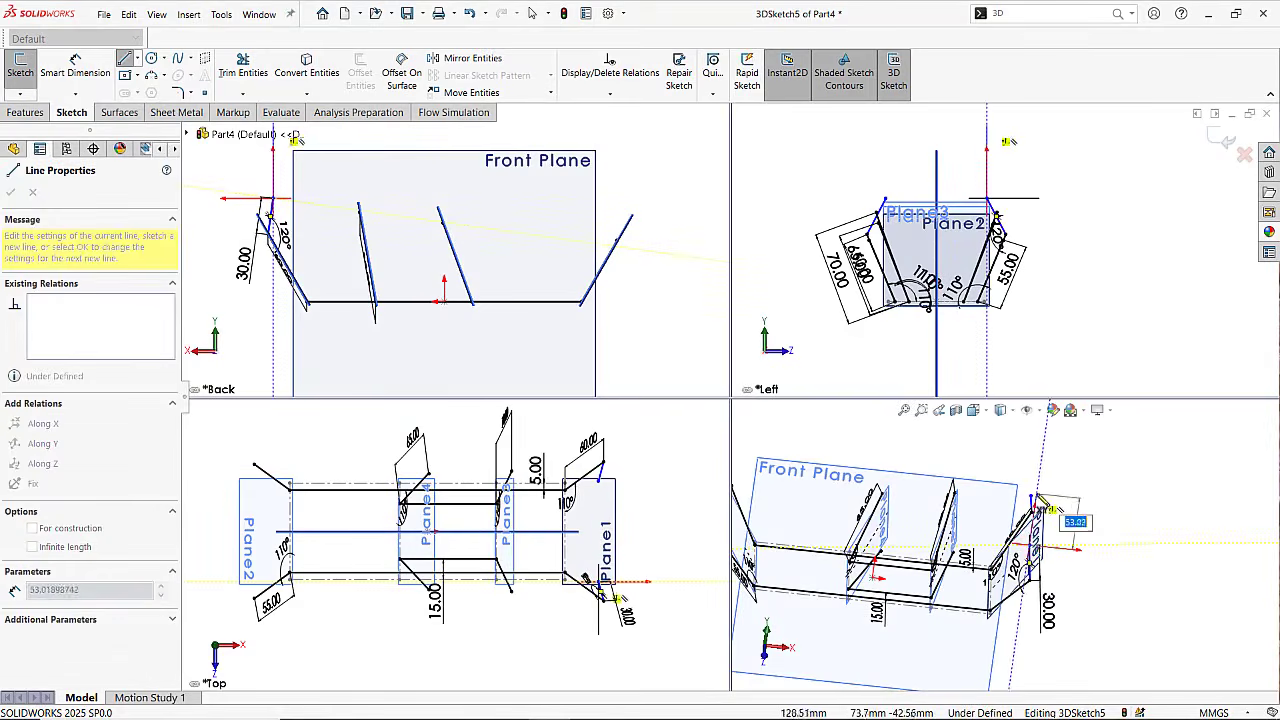
{"action": "middle_click_drag", "start_coordinate": [1035, 510], "coordinate": [998, 538]}
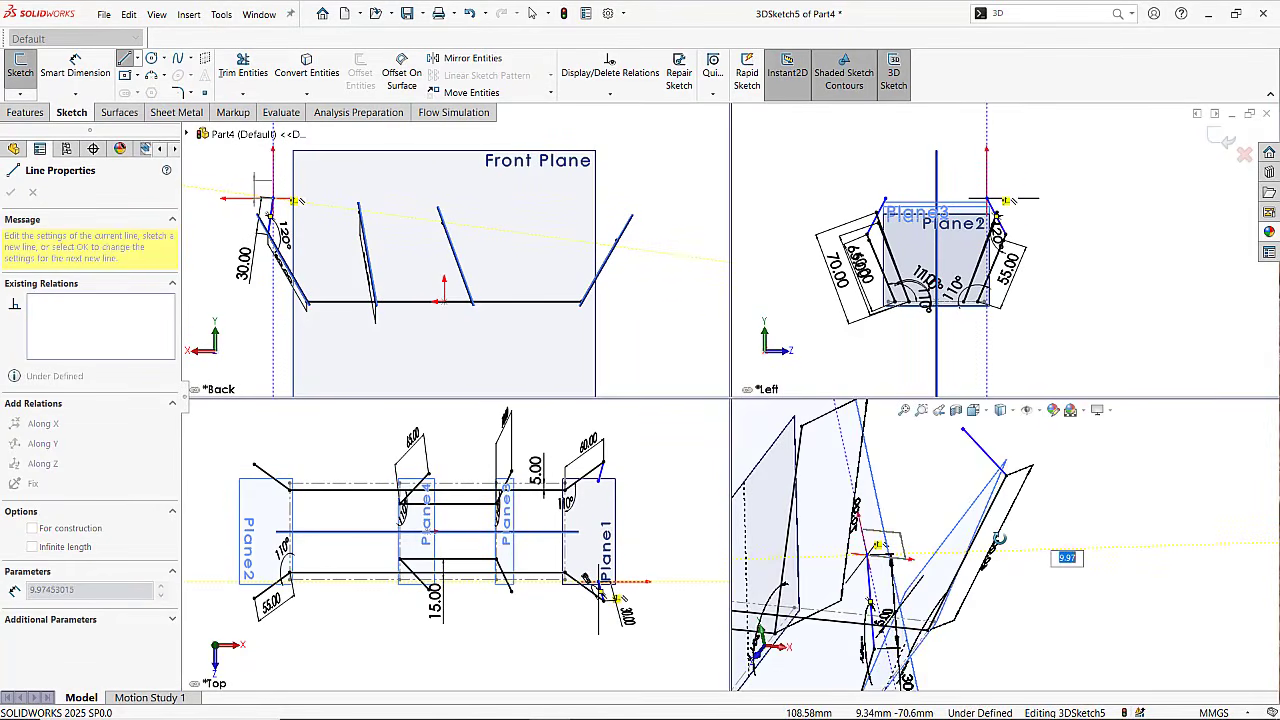
{"action": "left_click", "coordinate": [966, 436]}
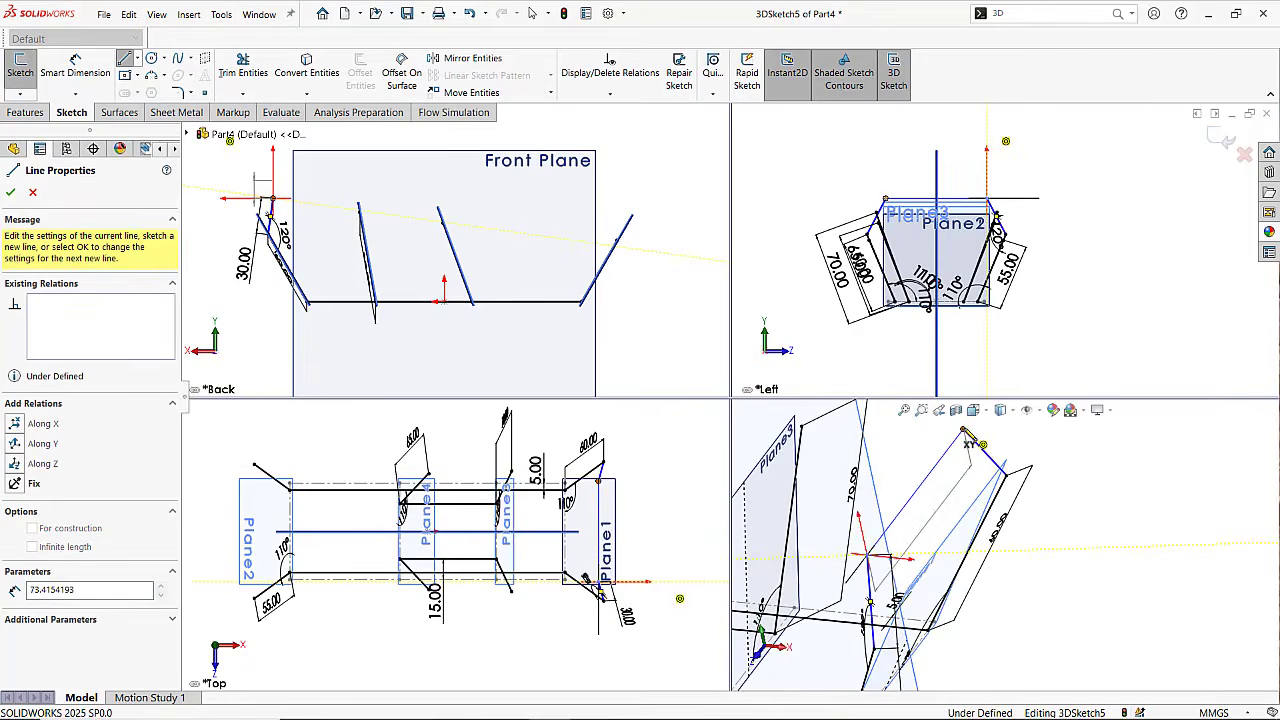
{"action": "mouse_move", "coordinate": [1073, 545]}
{"action": "middle_mouse_down"}
{"action": "mouse_move", "coordinate": [1038, 588]}
{"action": "mouse_move", "coordinate": [1049, 593]}
{"action": "mouse_move", "coordinate": [953, 591]}
{"action": "mouse_move", "coordinate": [970, 593]}
{"action": "mouse_move", "coordinate": [1015, 664]}
{"action": "mouse_move", "coordinate": [1037, 633]}
{"action": "middle_mouse_up"}
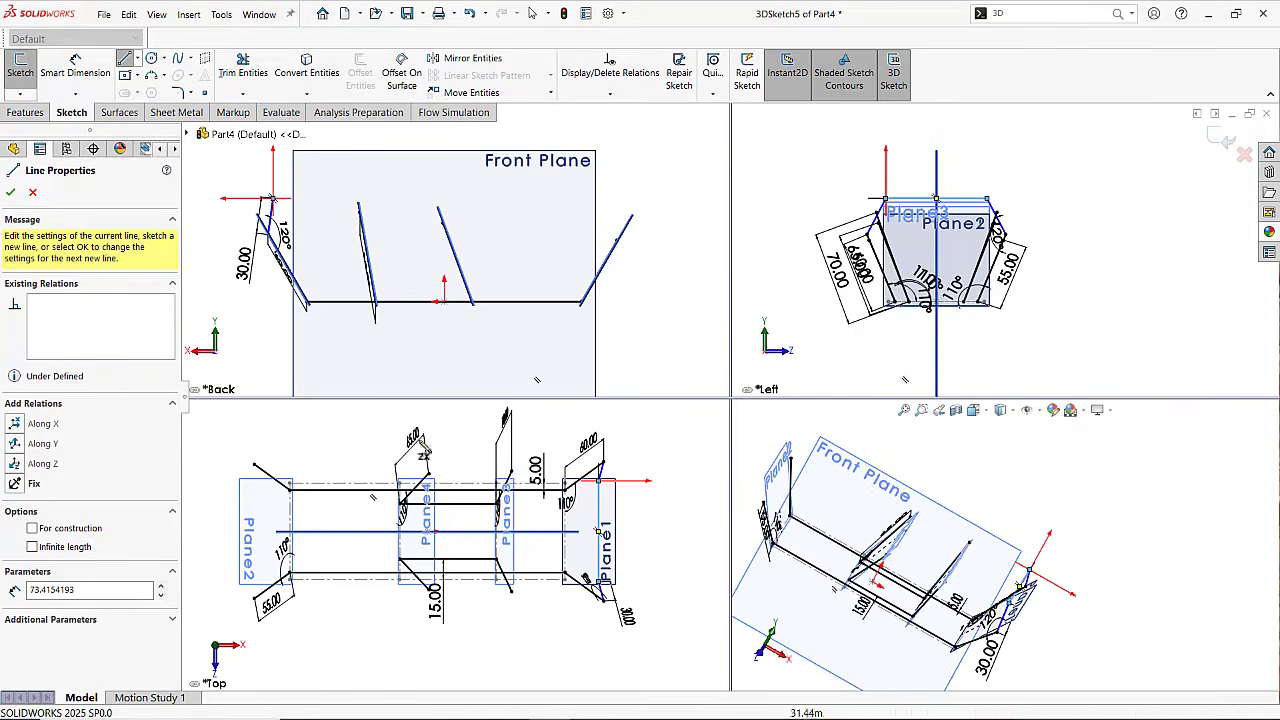
{"action": "left_click", "coordinate": [13, 194]}
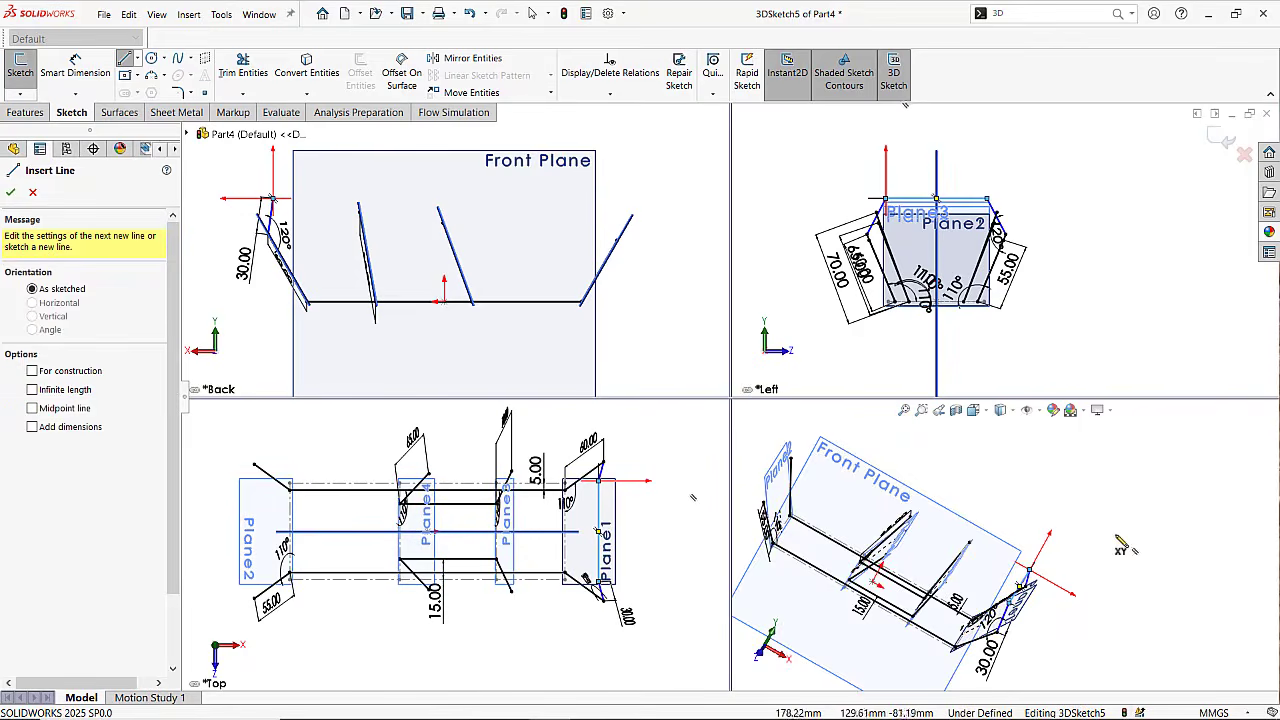
{"action": "key", "text": "Escape"}
Dimension the crossbar between the two short upper lines at Plane1 to a length of 75 mm.
{"action": "middle_click_drag", "start_coordinate": [1074, 612], "coordinate": [884, 532]}
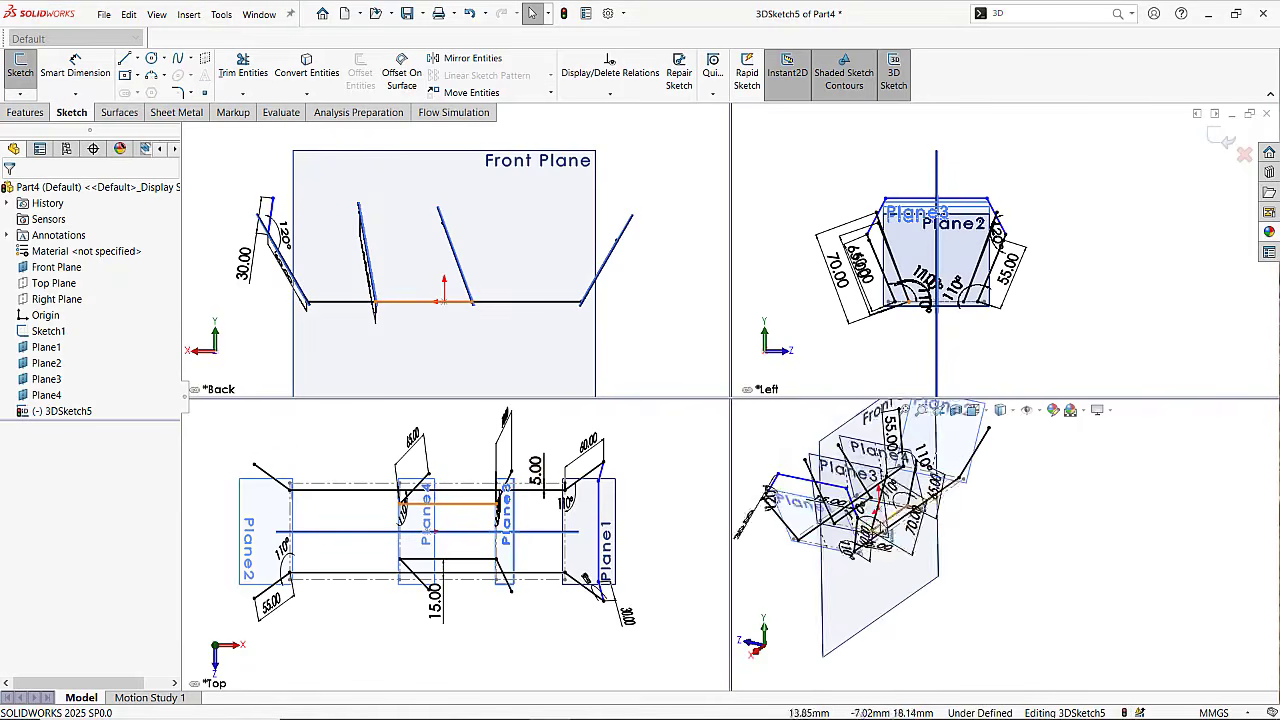
{"action": "scroll", "coordinate": [878, 522], "scroll_direction": "up", "scroll_amount": 2}
{"action": "scroll", "coordinate": [880, 523], "scroll_direction": "down", "scroll_amount": 1}
{"action": "scroll", "coordinate": [948, 535], "scroll_direction": "down", "scroll_amount": 3}
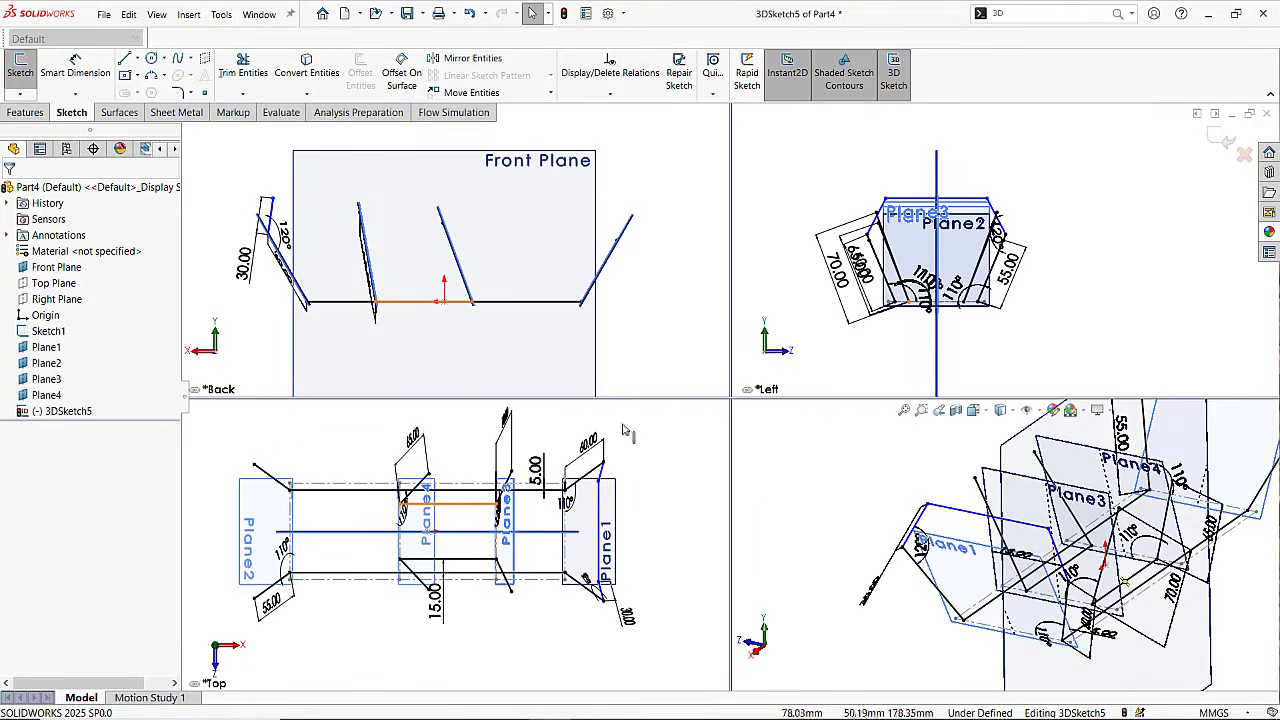
{"action": "left_click", "coordinate": [92, 68]}
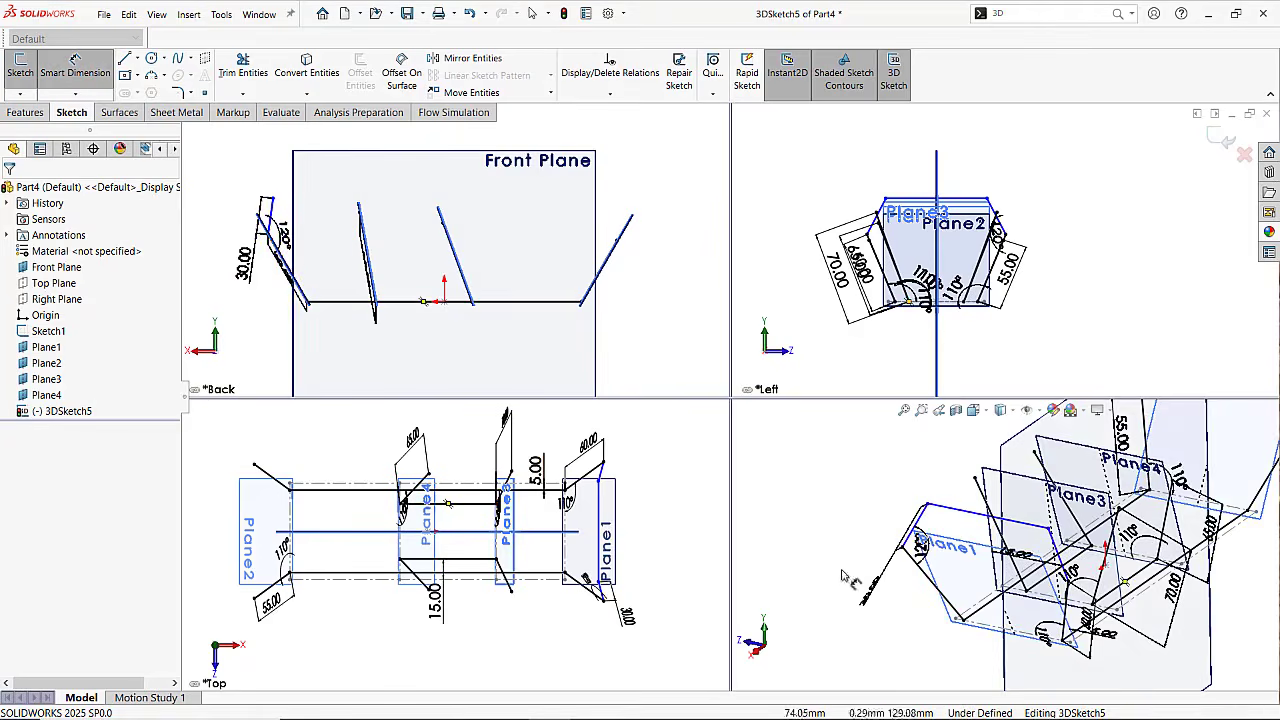
{"action": "left_click", "coordinate": [966, 500]}
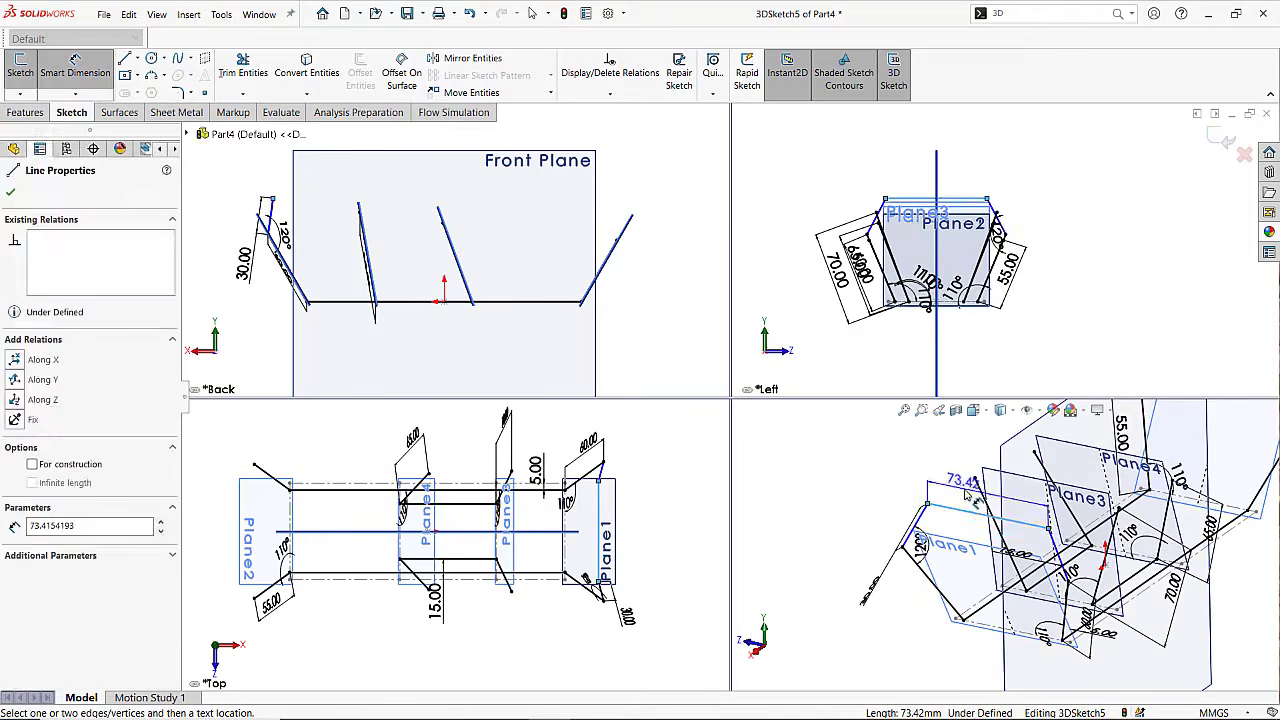
{"action": "left_click", "coordinate": [967, 494]}
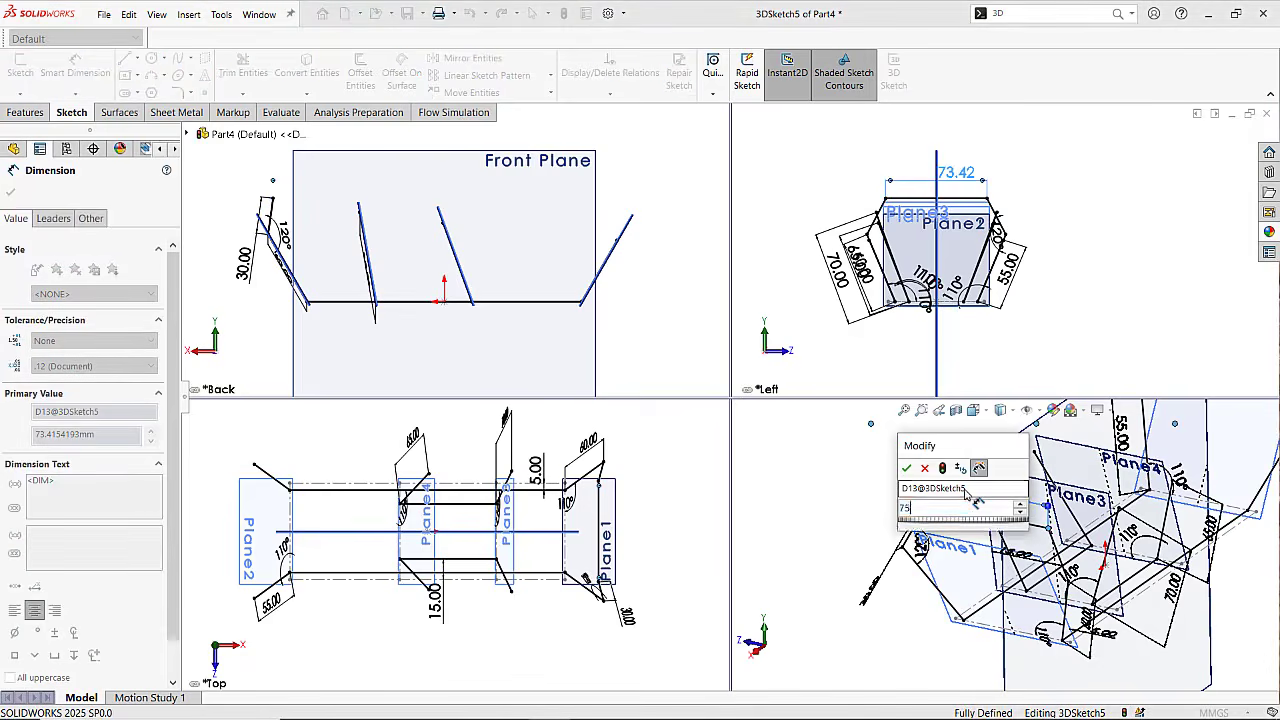
{"action": "type", "text": "75"}
{"action": "key", "text": "Return"}
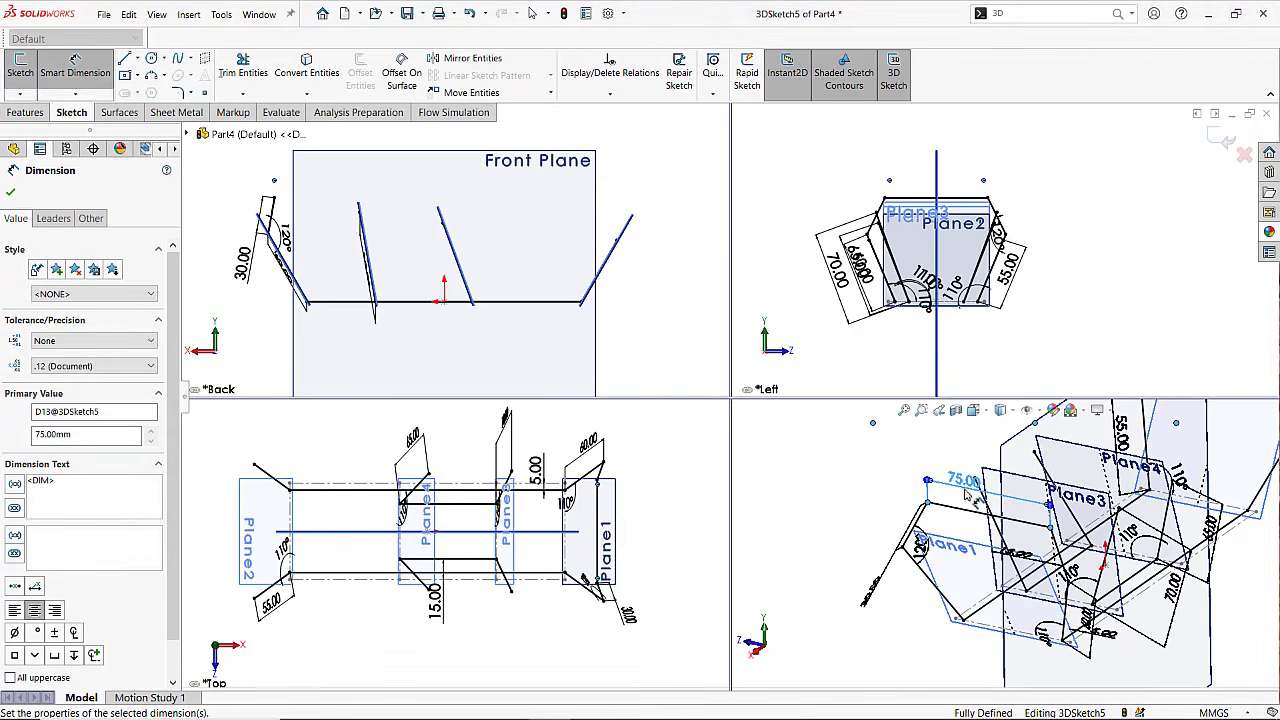
{"action": "left_click", "coordinate": [872, 500]}
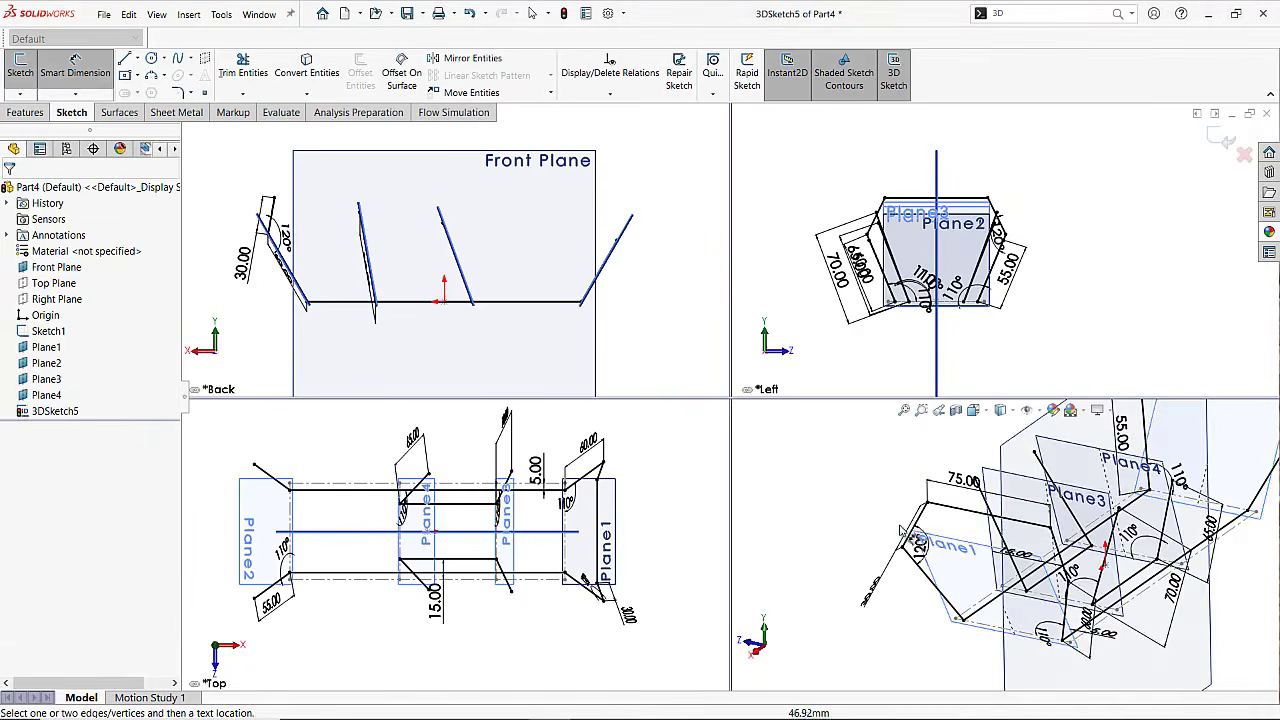
Draw a line from the +Z end of the Plane1 crossbar to the upper end of the +Z upright at Plane3.
{"action": "scroll", "coordinate": [938, 543], "scroll_direction": "up", "scroll_amount": 2}
{"action": "mouse_move", "coordinate": [938, 543]}
{"action": "middle_mouse_down"}
{"action": "mouse_move", "coordinate": [1124, 652]}
{"action": "mouse_move", "coordinate": [1149, 618]}
{"action": "mouse_move", "coordinate": [1177, 609]}
{"action": "mouse_move", "coordinate": [1160, 642]}
{"action": "mouse_move", "coordinate": [1115, 572]}
{"action": "mouse_move", "coordinate": [999, 551]}
{"action": "mouse_move", "coordinate": [1015, 598]}
{"action": "middle_mouse_up"}
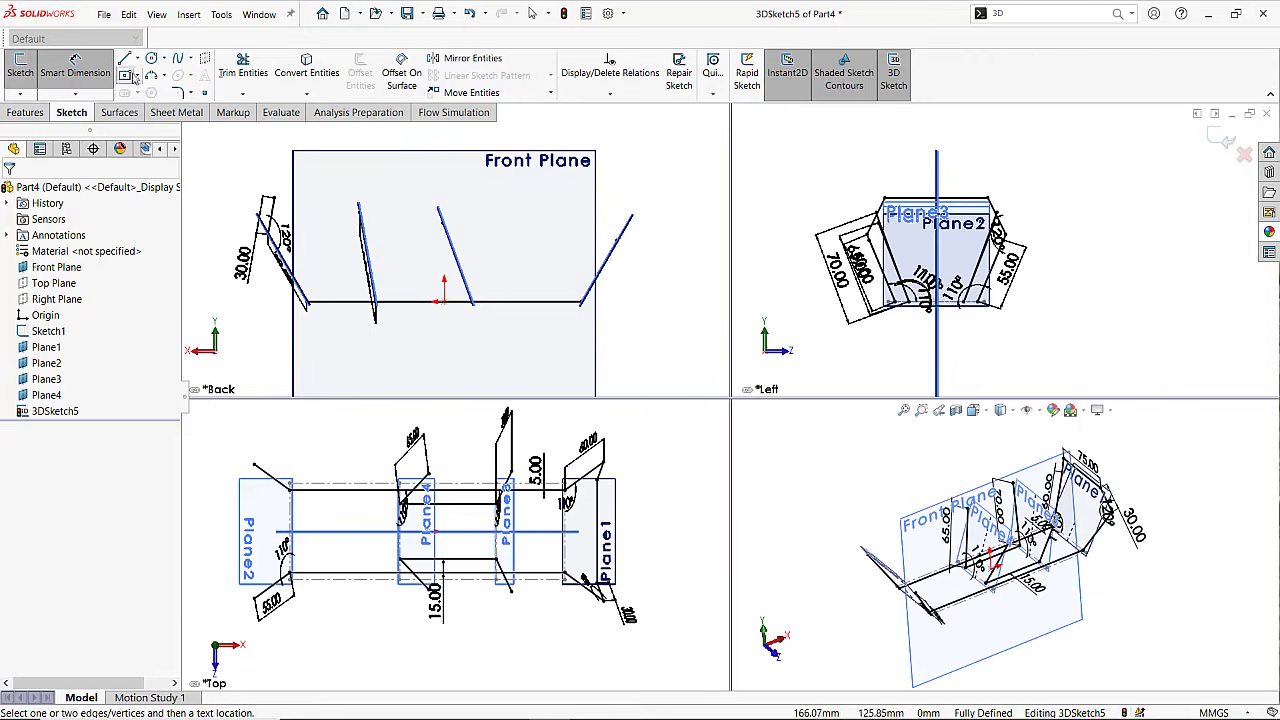
{"action": "scroll", "coordinate": [1106, 513], "scroll_direction": "down", "scroll_amount": 3}
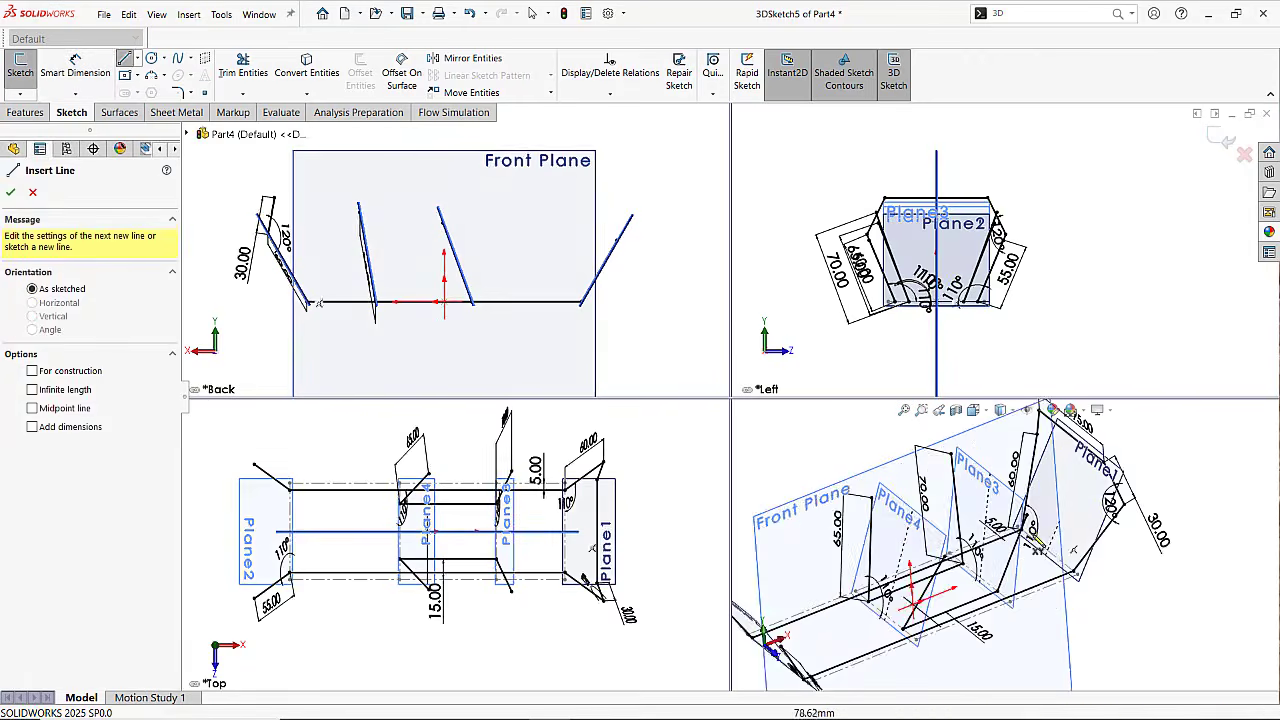
{"action": "middle_click_drag", "start_coordinate": [1072, 548], "coordinate": [1018, 500]}
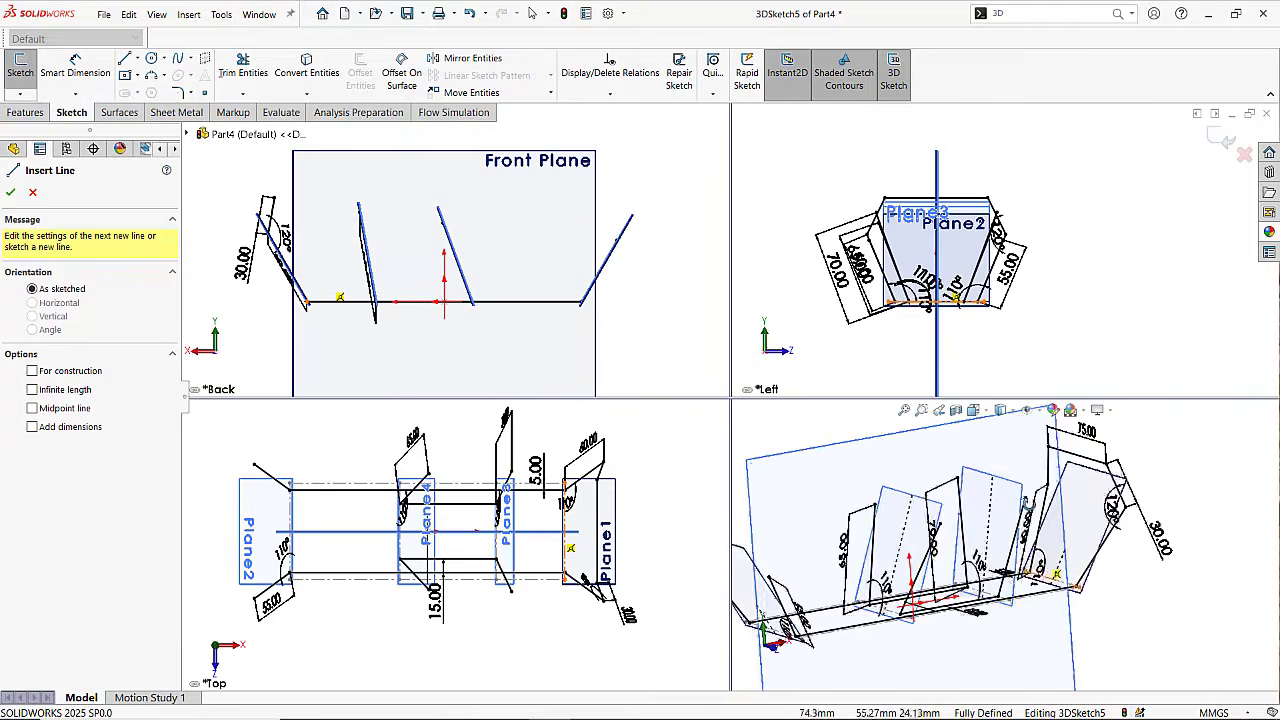
{"action": "left_click", "coordinate": [1113, 468]}
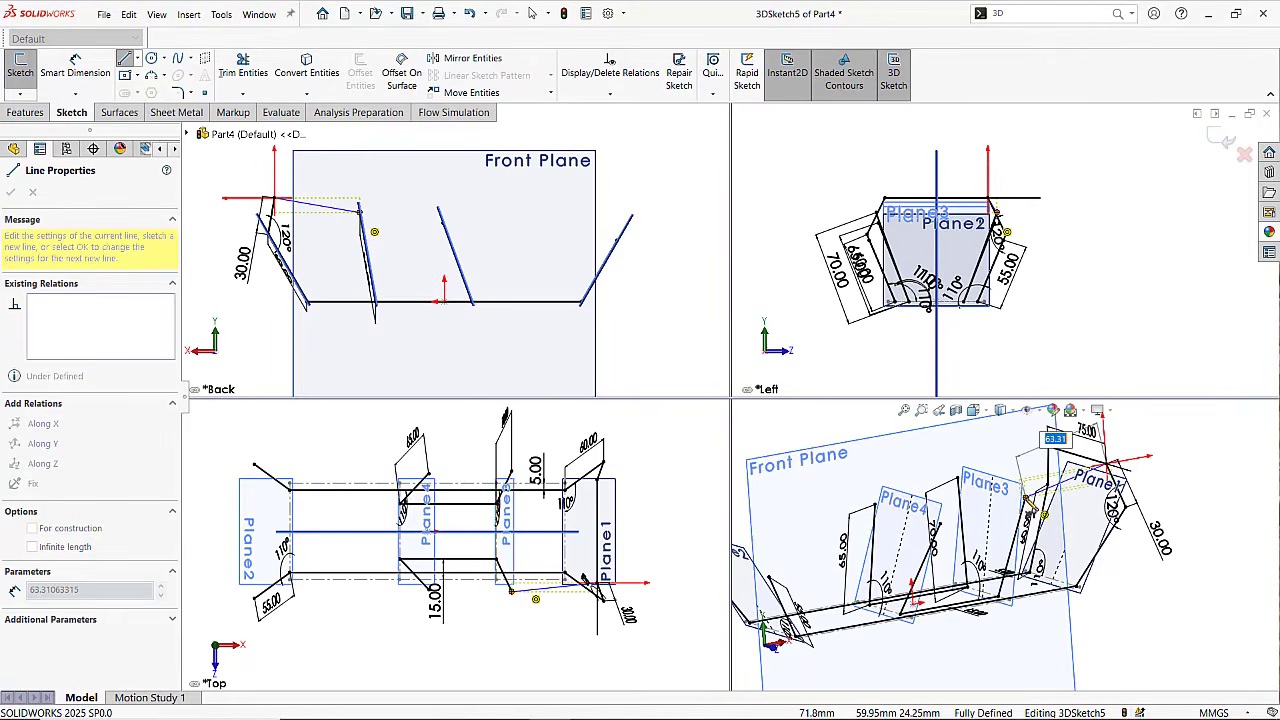
{"action": "left_click", "coordinate": [1026, 498]}
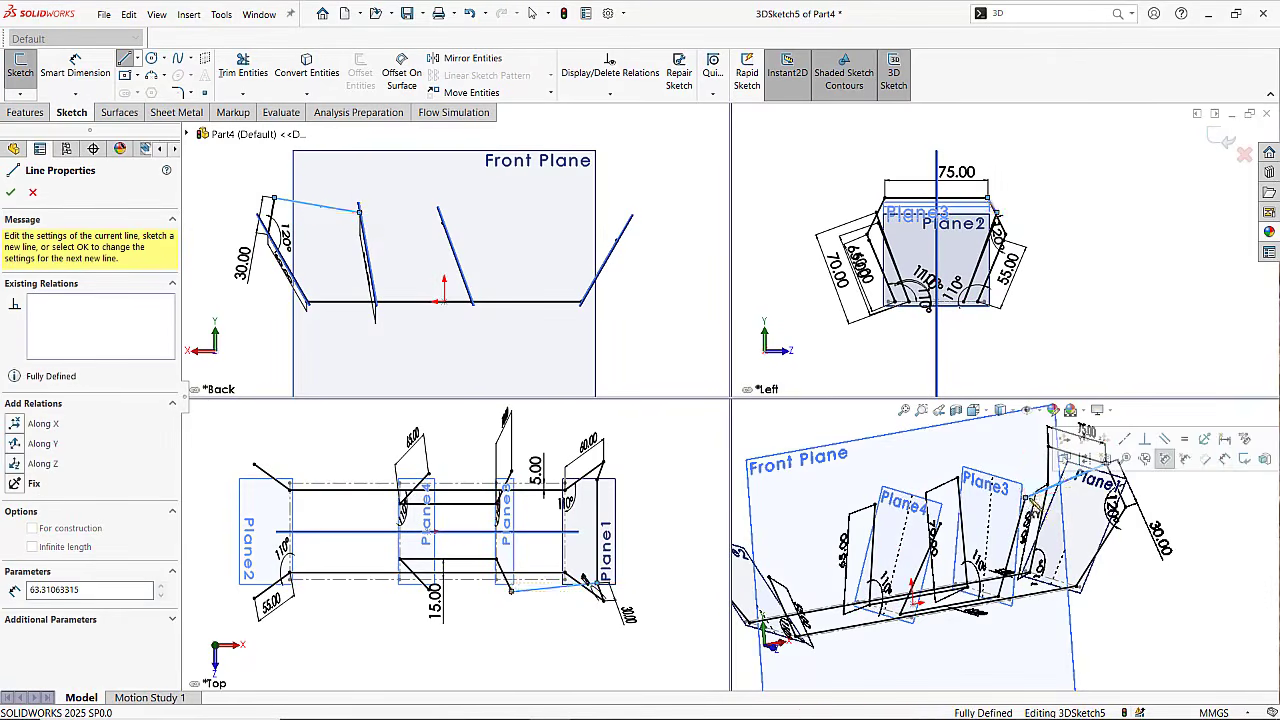
Continue the +Z upper rail with lines joining the upright tops from Plane3 to Plane4 and from Plane4 to Plane2.
{"action": "mouse_move", "coordinate": [1014, 501]}
{"action": "middle_mouse_down"}
{"action": "mouse_move", "coordinate": [994, 501]}
{"action": "mouse_move", "coordinate": [998, 520]}
{"action": "middle_mouse_up"}
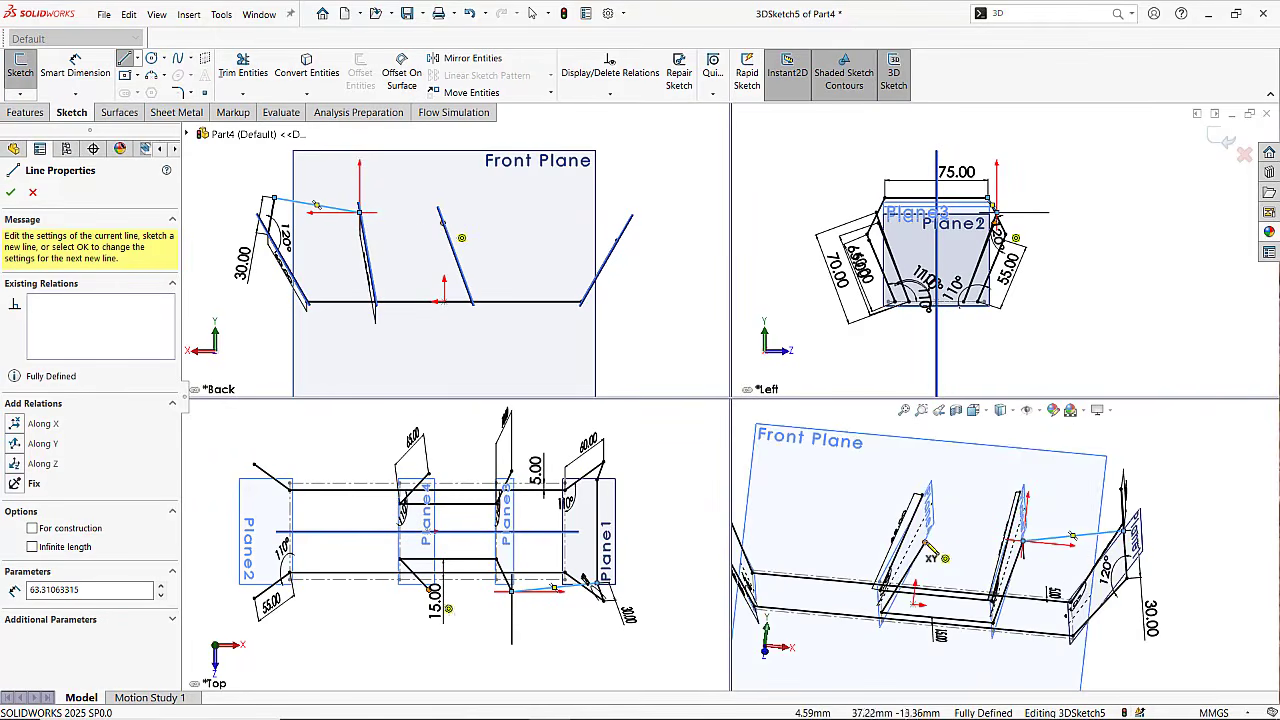
{"action": "left_click", "coordinate": [1024, 541]}
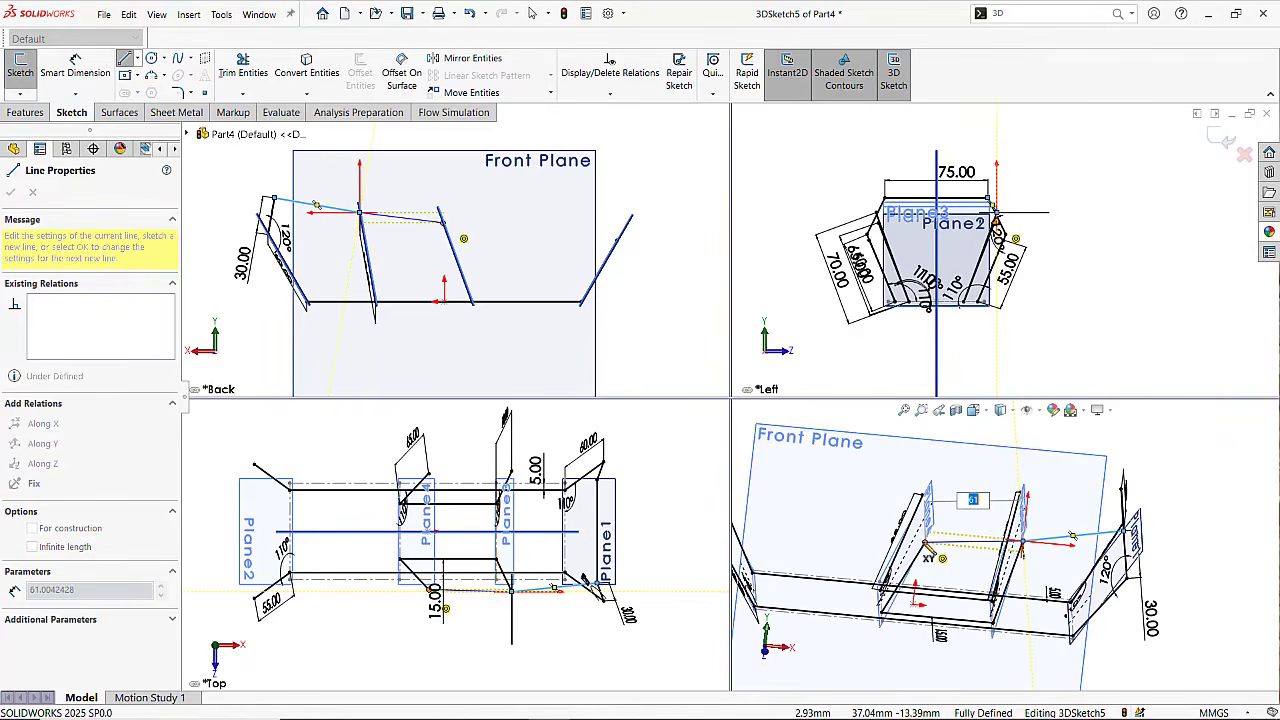
{"action": "left_click", "coordinate": [925, 542]}
{"action": "mouse_move", "coordinate": [944, 549]}
{"action": "middle_mouse_down"}
{"action": "mouse_move", "coordinate": [931, 592]}
{"action": "mouse_move", "coordinate": [962, 575]}
{"action": "middle_mouse_up"}
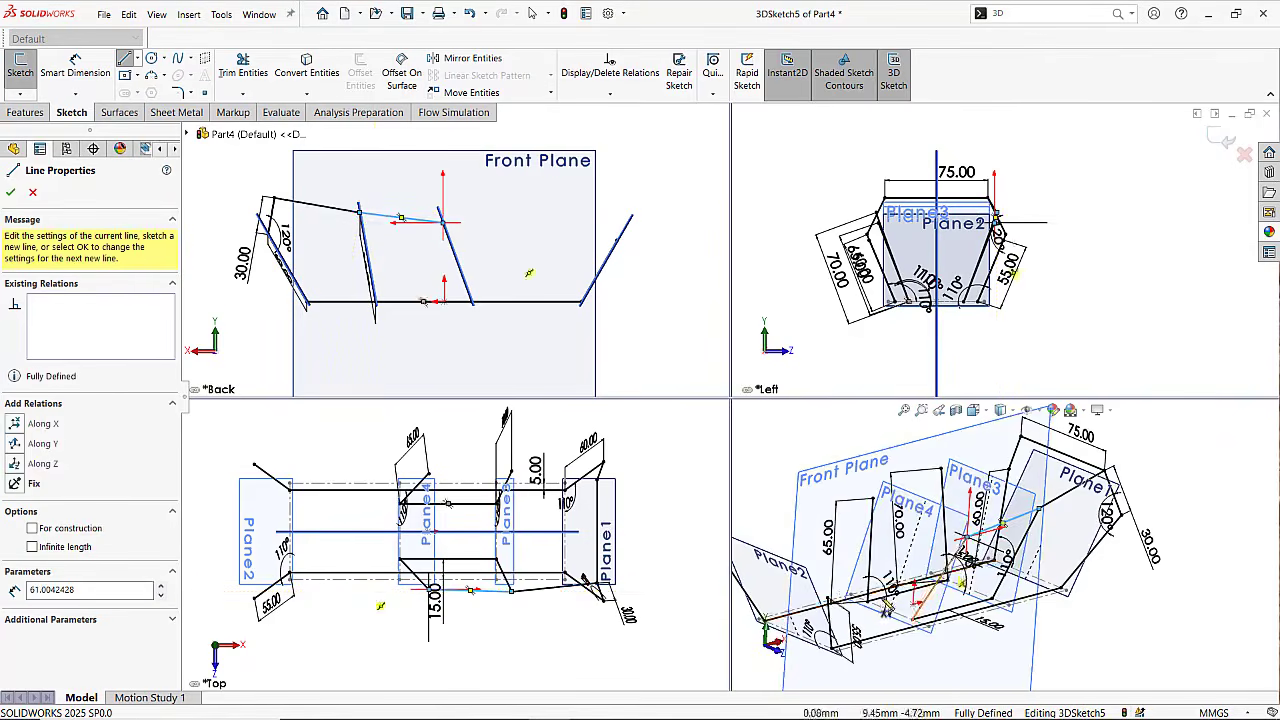
{"action": "left_click", "coordinate": [832, 603]}
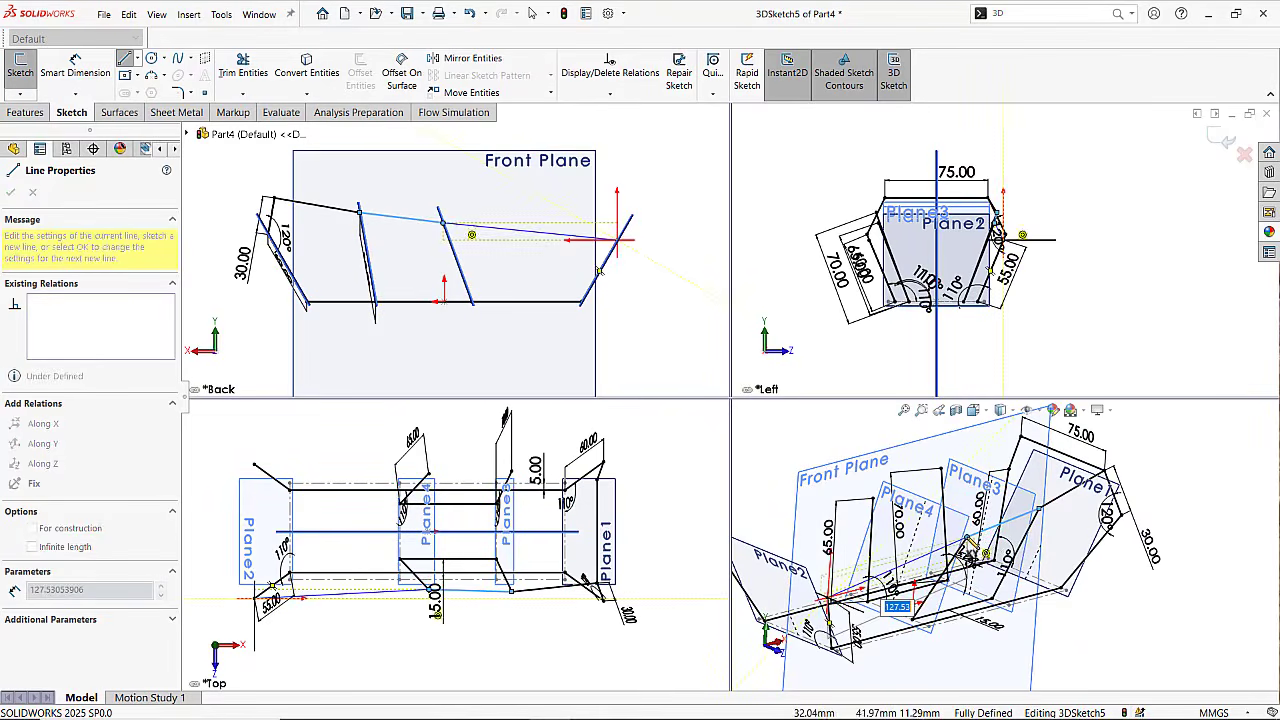
{"action": "left_click", "coordinate": [968, 550]}
Draw a line from the -Z end of the Plane1 crossbar to the upper end of the -Z upright at Plane3.
{"action": "mouse_move", "coordinate": [968, 550]}
{"action": "middle_mouse_down"}
{"action": "mouse_move", "coordinate": [948, 586]}
{"action": "mouse_move", "coordinate": [995, 570]}
{"action": "mouse_move", "coordinate": [889, 588]}
{"action": "mouse_move", "coordinate": [857, 617]}
{"action": "mouse_move", "coordinate": [1075, 522]}
{"action": "middle_mouse_up"}
{"action": "middle_click_drag", "start_coordinate": [1053, 586], "coordinate": [1113, 478]}
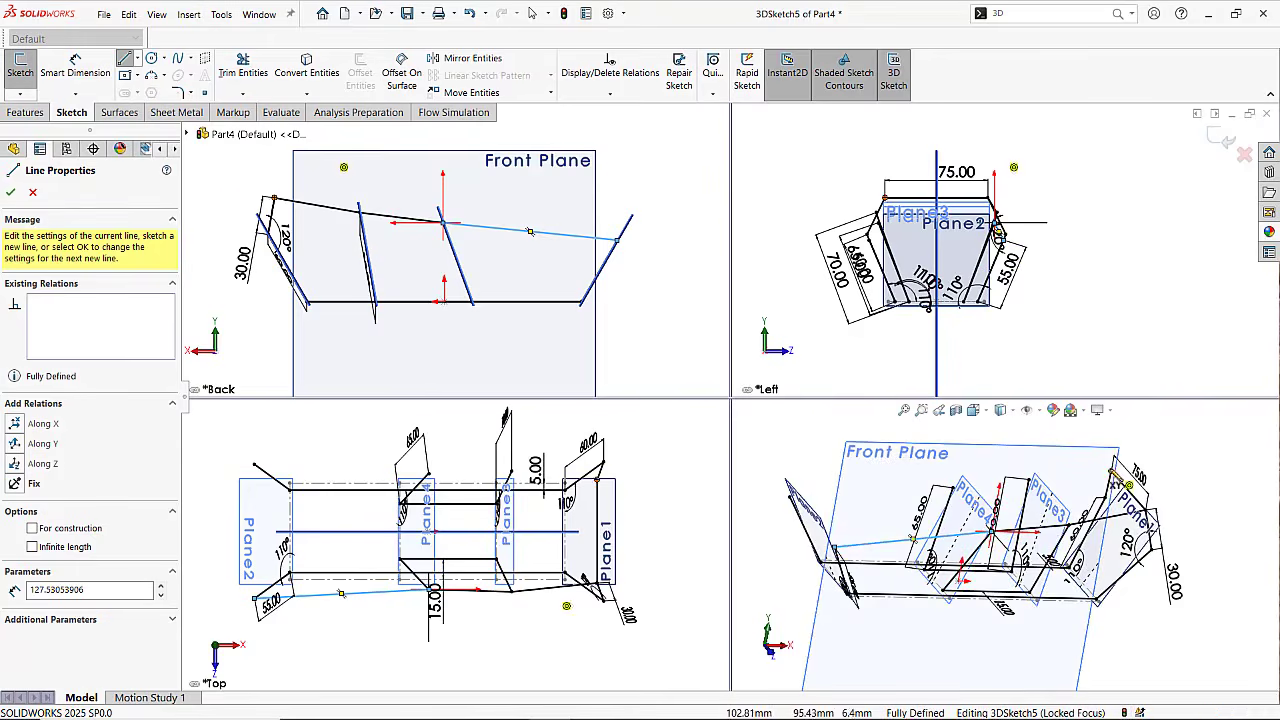
{"action": "left_click", "coordinate": [1113, 472]}
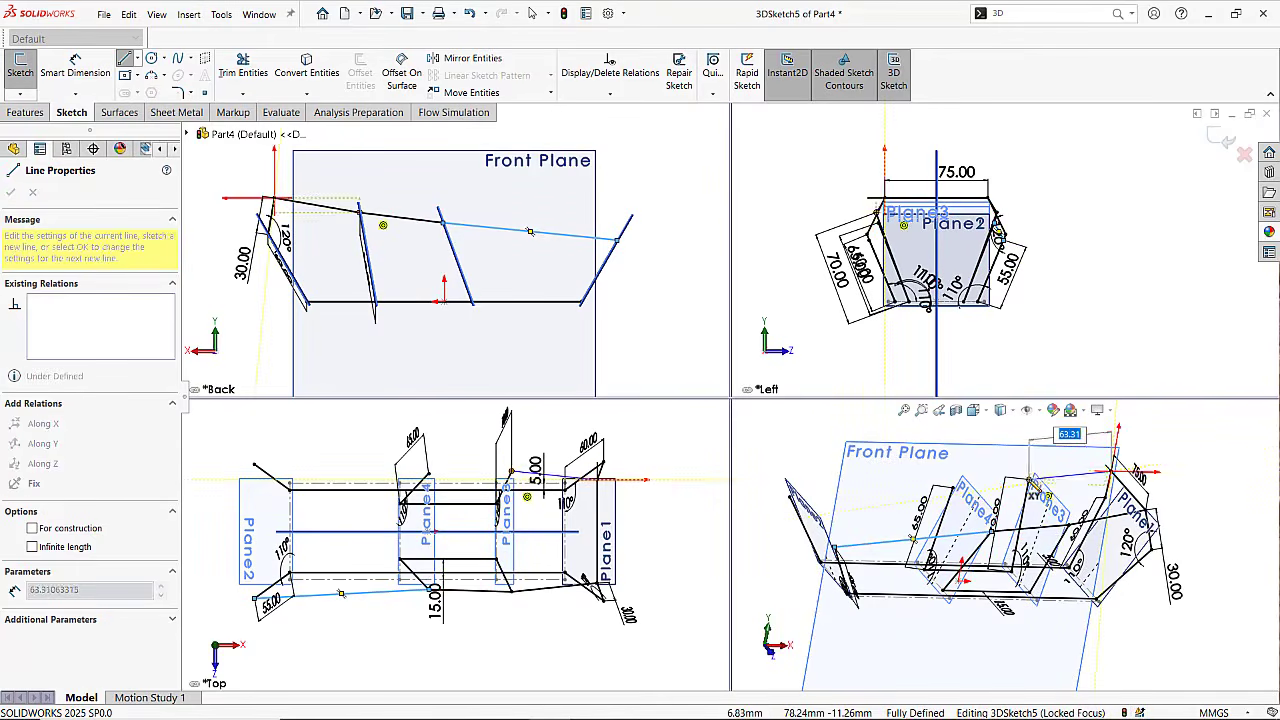
Draw the second upper side rail as connected lines through the post tops on Plane3 and Plane4 to the Plane2 post end.
{"action": "left_click", "coordinate": [1032, 479]}
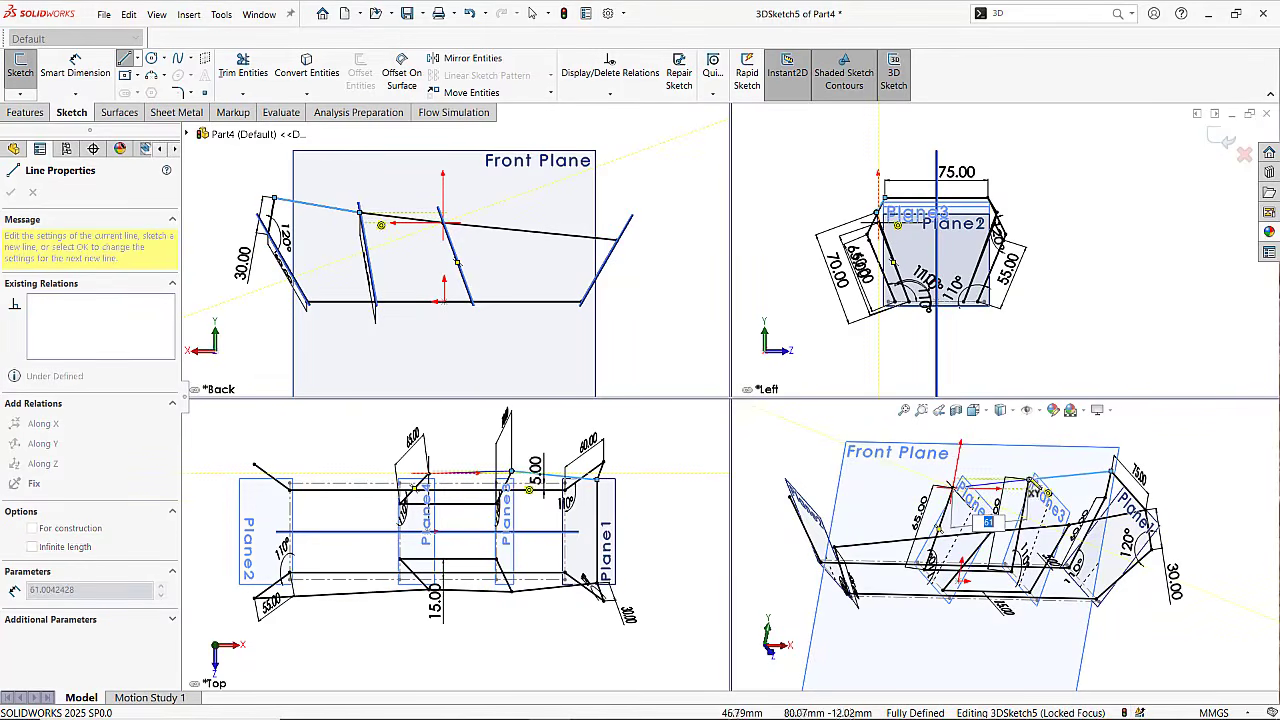
{"action": "left_click", "coordinate": [1030, 480]}
{"action": "mouse_move", "coordinate": [1031, 482]}
{"action": "middle_mouse_down"}
{"action": "mouse_move", "coordinate": [1019, 556]}
{"action": "mouse_move", "coordinate": [966, 505]}
{"action": "middle_mouse_up"}
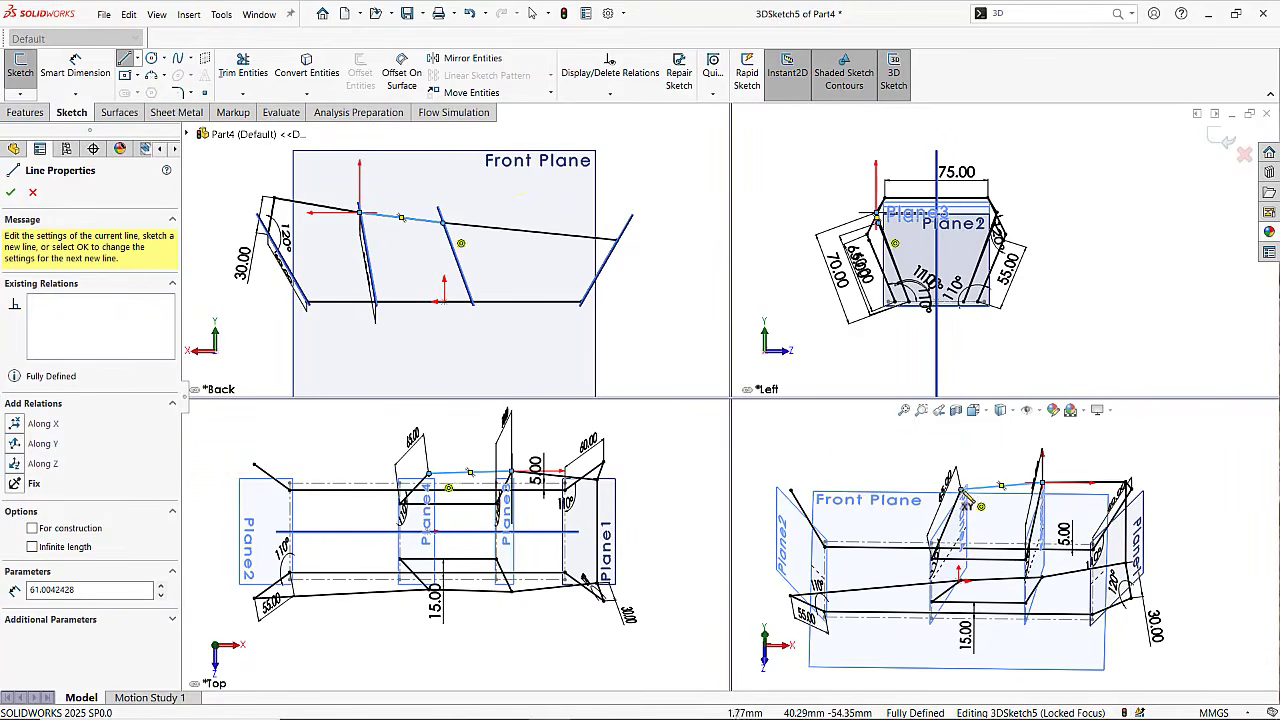
{"action": "left_click", "coordinate": [792, 492]}
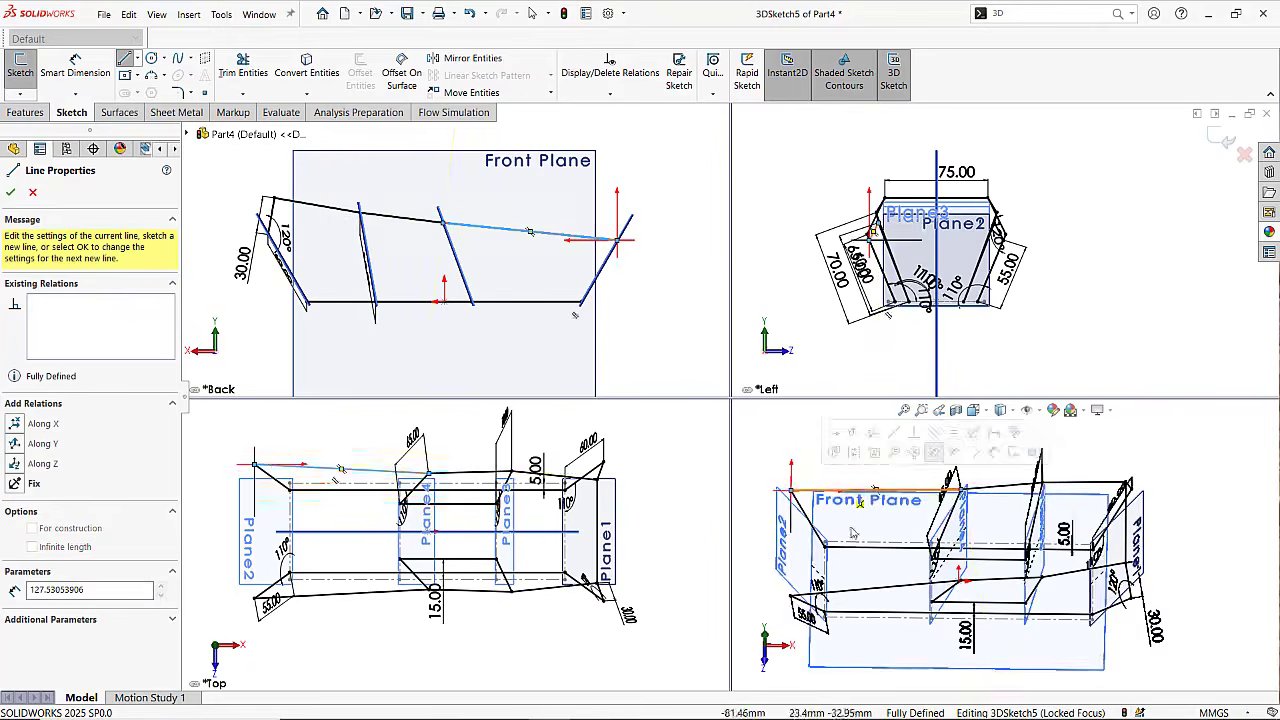
{"action": "middle_click_drag", "start_coordinate": [852, 533], "coordinate": [905, 622]}
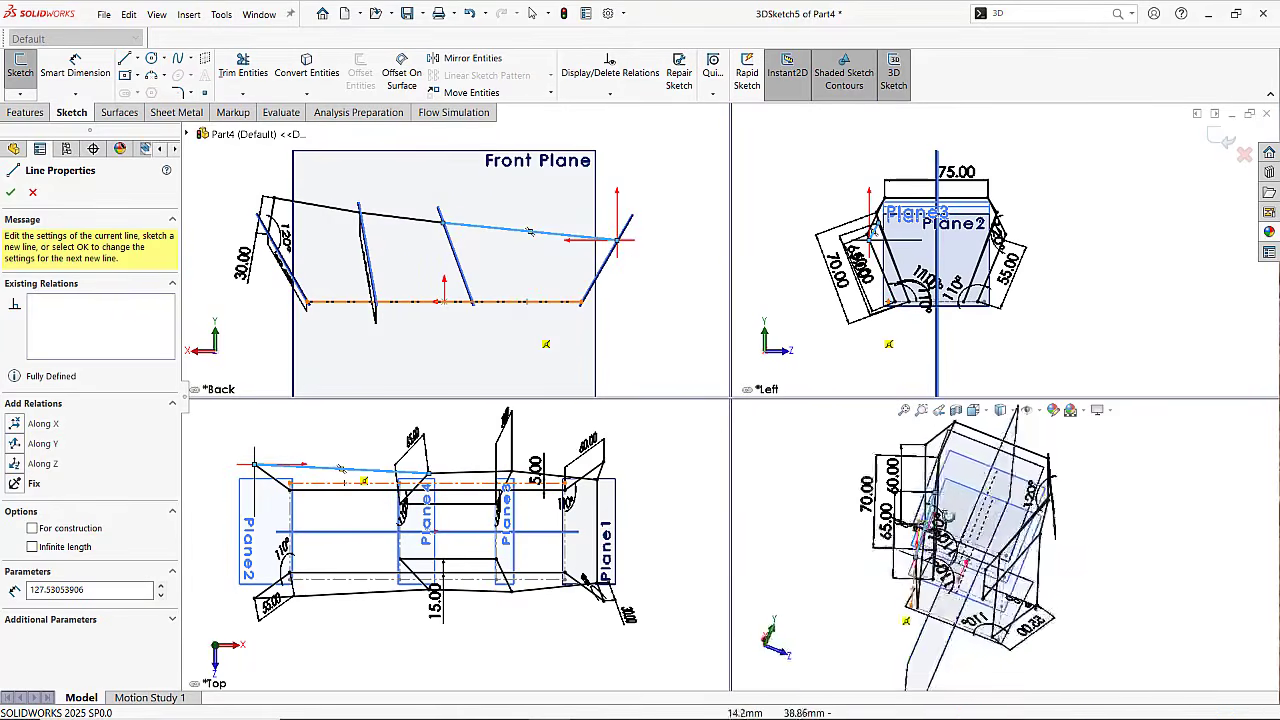
{"action": "middle_click_drag", "start_coordinate": [944, 516], "coordinate": [907, 524]}
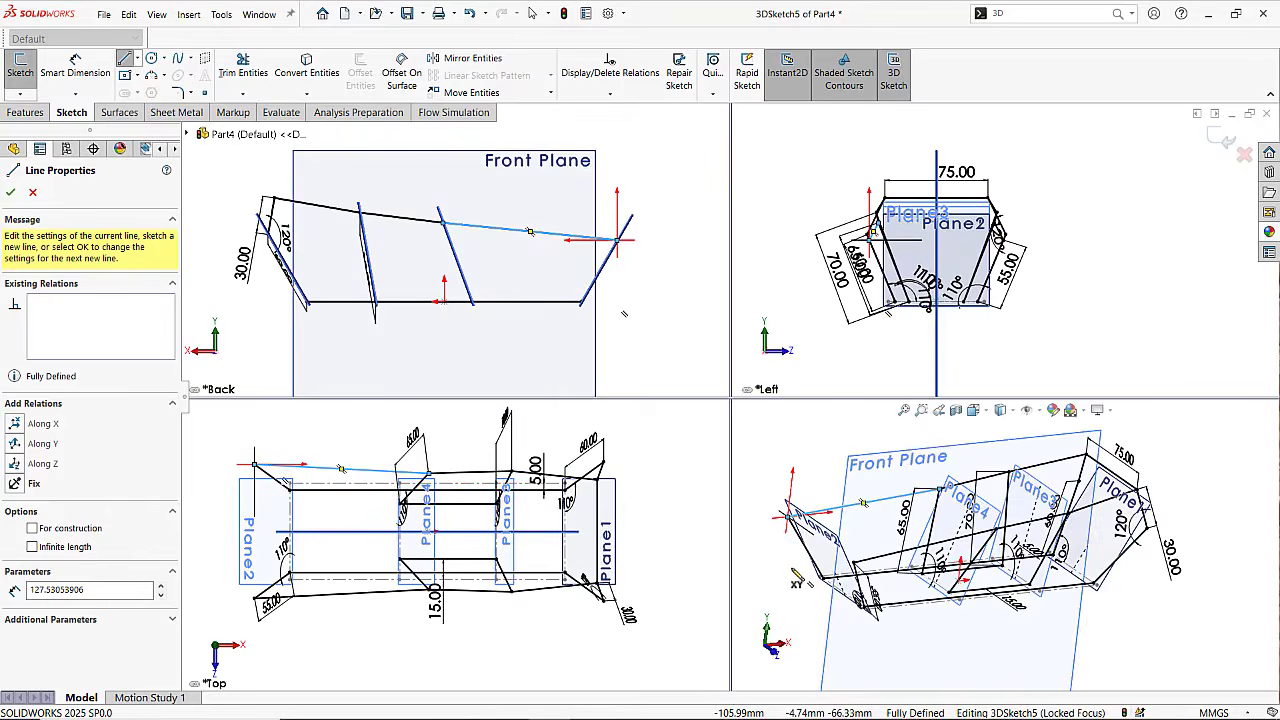
{"action": "key", "text": "Escape"}
{"action": "key", "text": "Escape"}
{"action": "scroll", "coordinate": [886, 574], "scroll_direction": "up", "scroll_amount": 1}
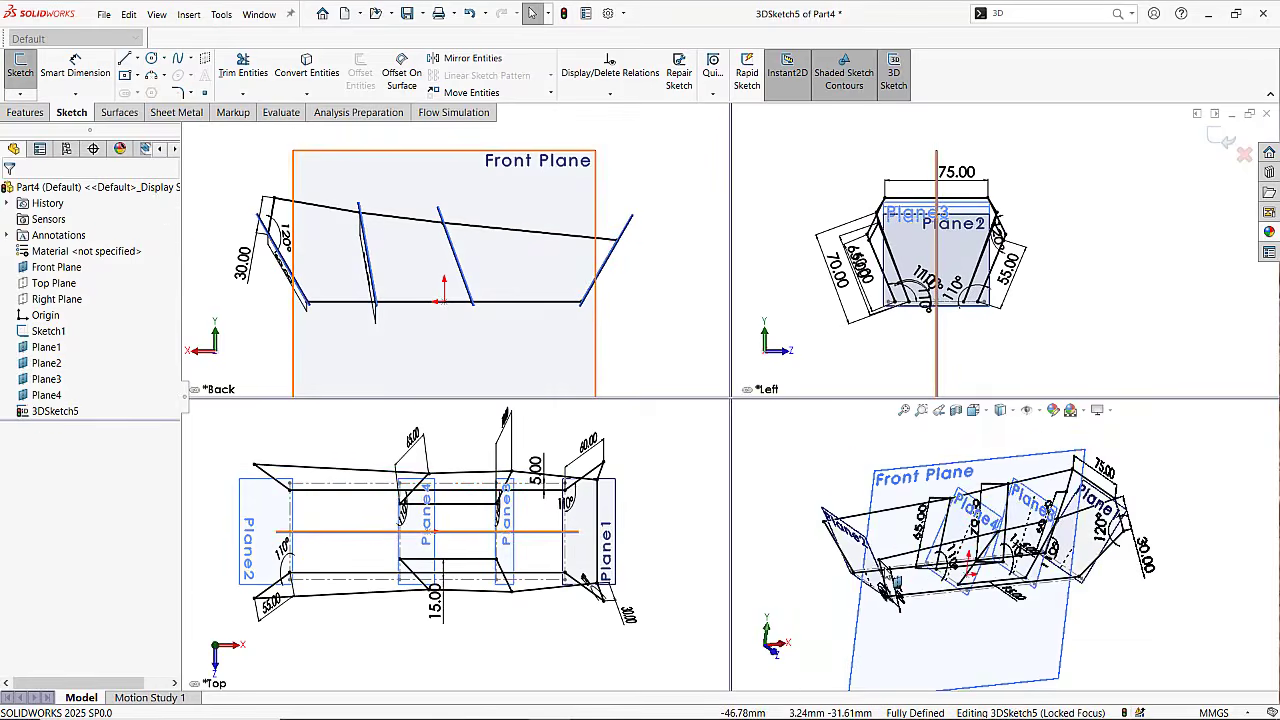
Set the length of the slanted post on Plane2 to 40 mm.
{"action": "middle_click_drag", "start_coordinate": [886, 574], "coordinate": [815, 553]}
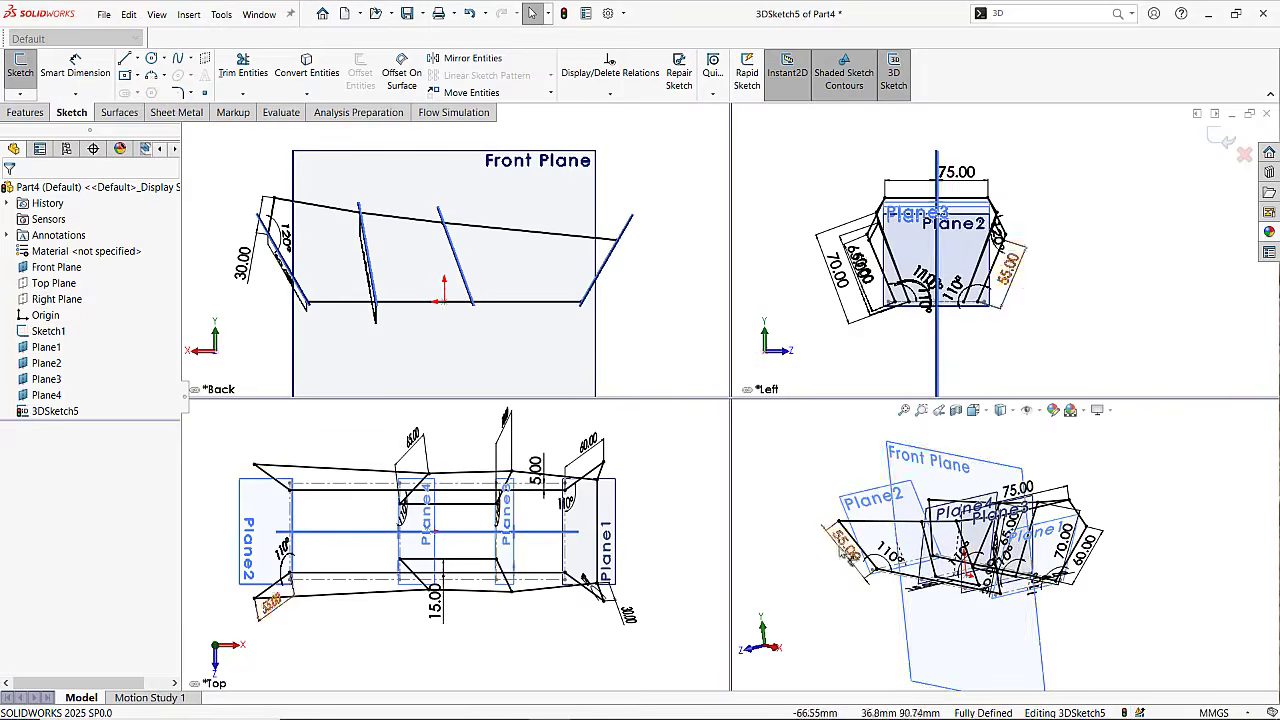
{"action": "left_click", "coordinate": [850, 556]}
{"action": "double_click", "coordinate": [846, 547]}
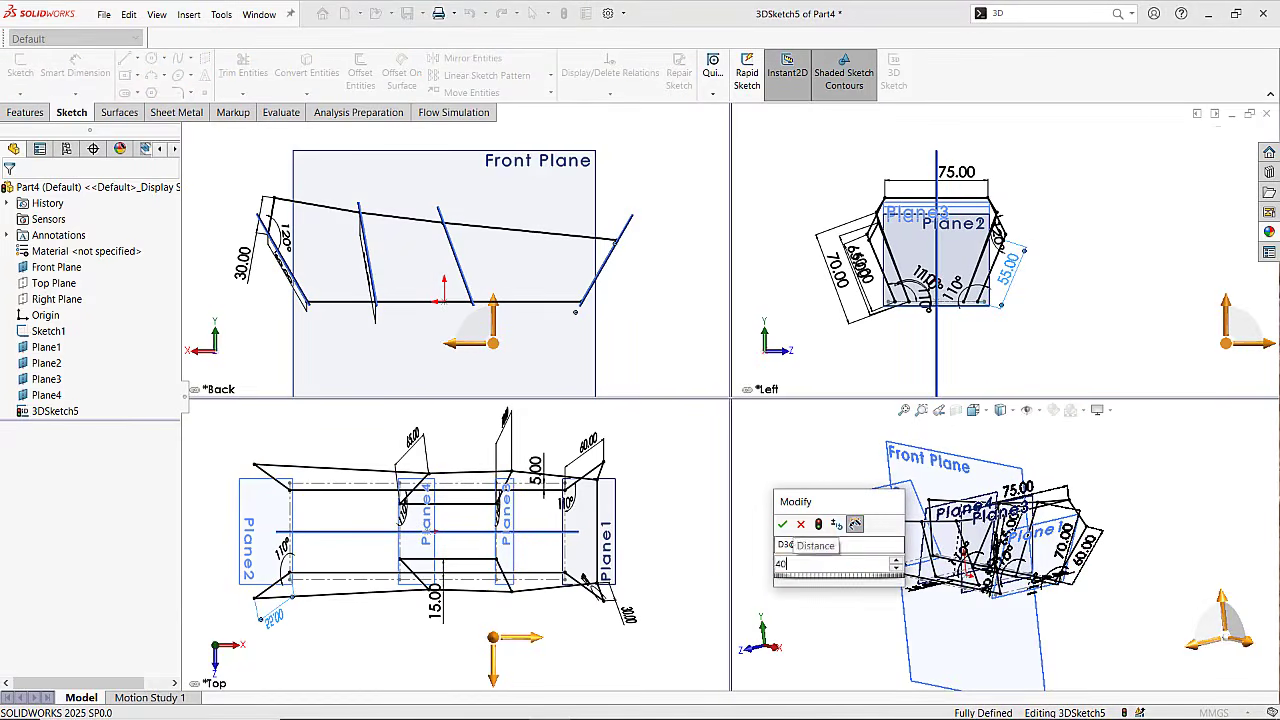
{"action": "type", "text": "40"}
{"action": "key", "text": "Return"}
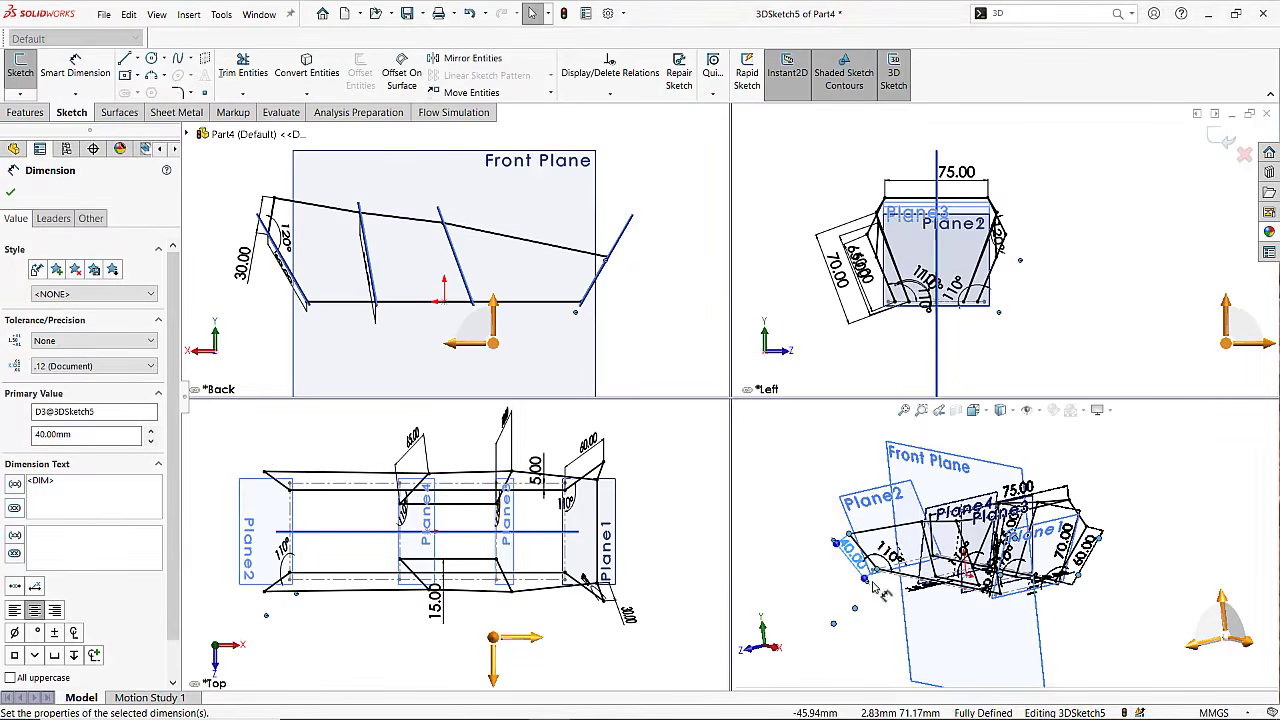
{"action": "key", "text": "Escape"}
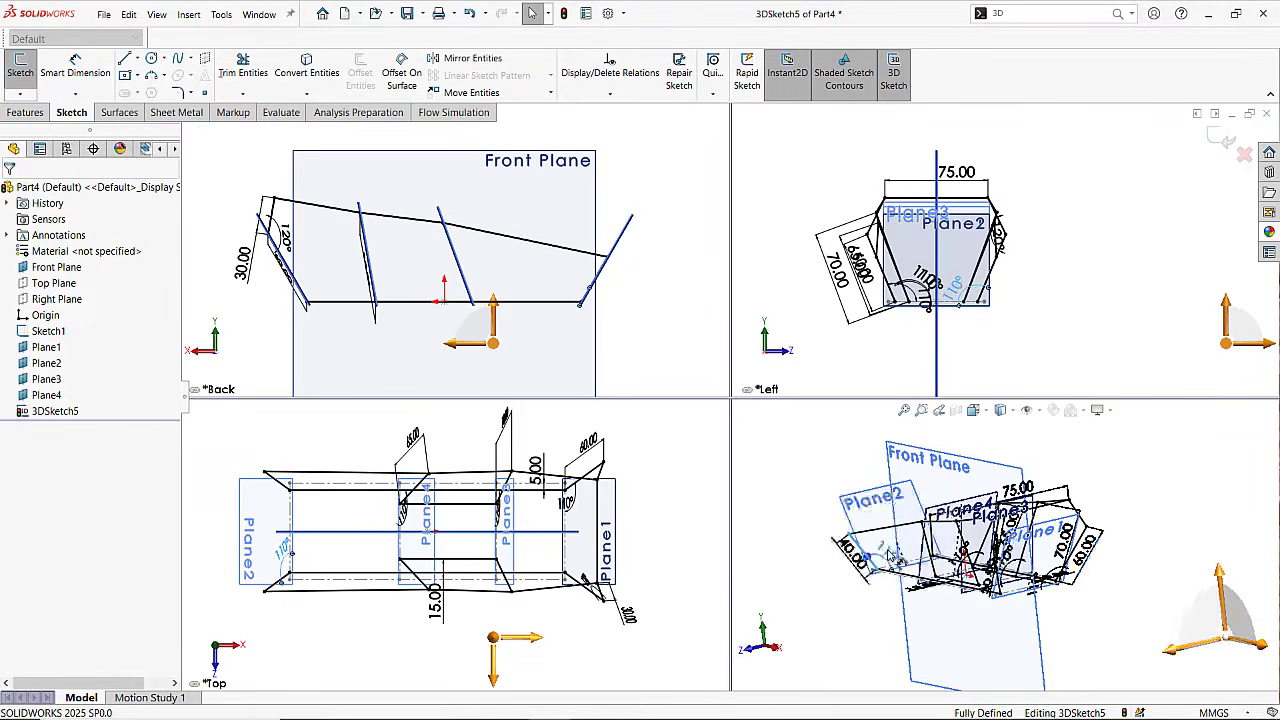
Set the angle of the slanted post on Plane2 to 80 degrees.
{"action": "double_click", "coordinate": [888, 553]}
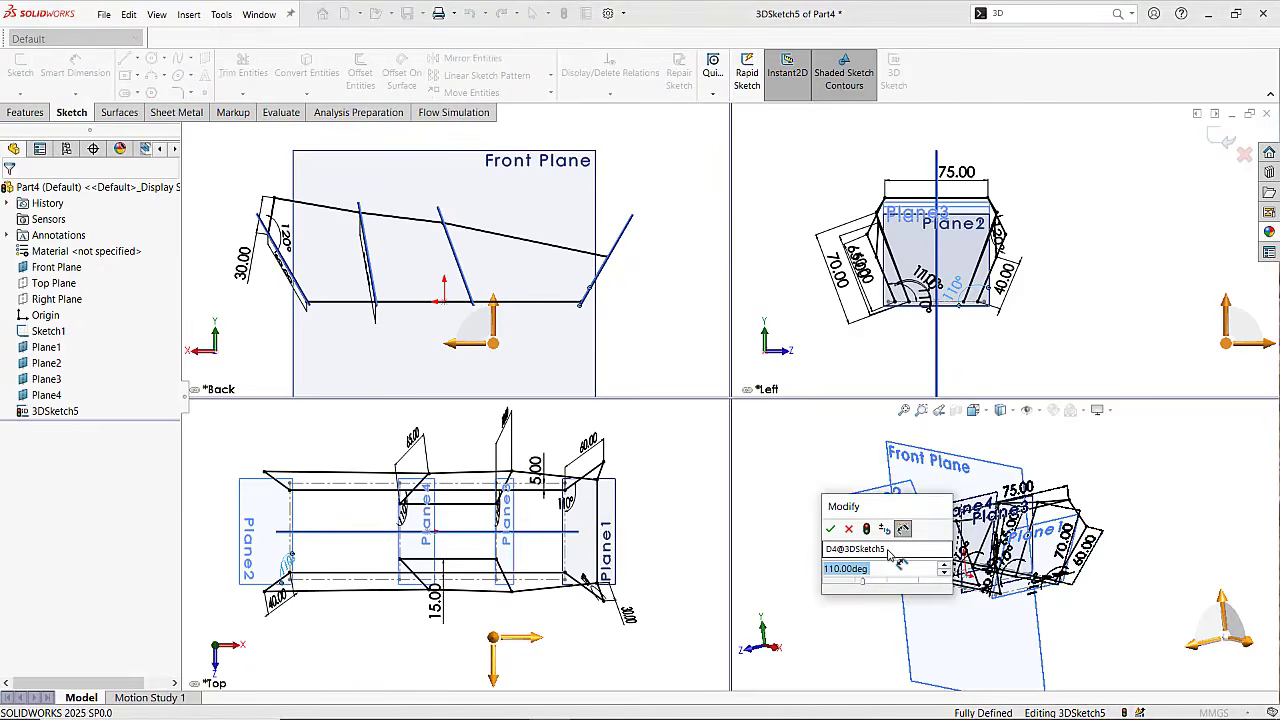
{"action": "scroll", "coordinate": [890, 556], "scroll_direction": "down", "scroll_amount": 5}
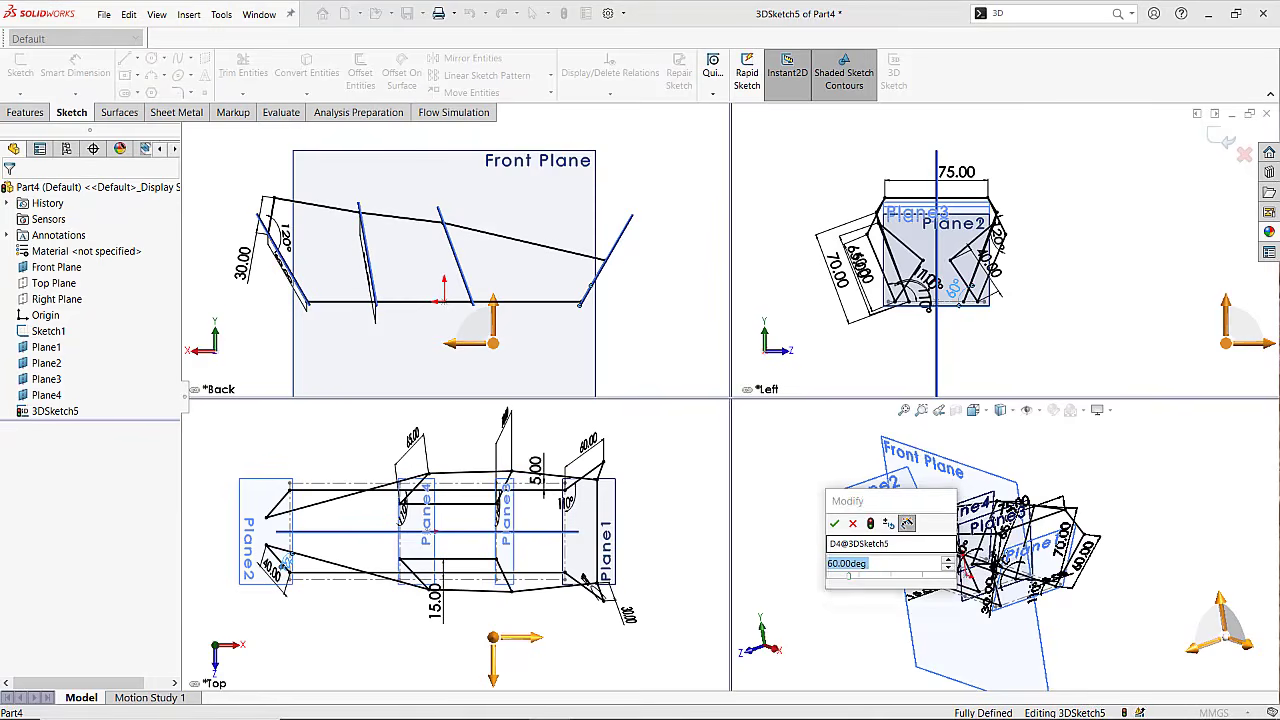
{"action": "type", "text": "80"}
{"action": "key", "text": "Return"}
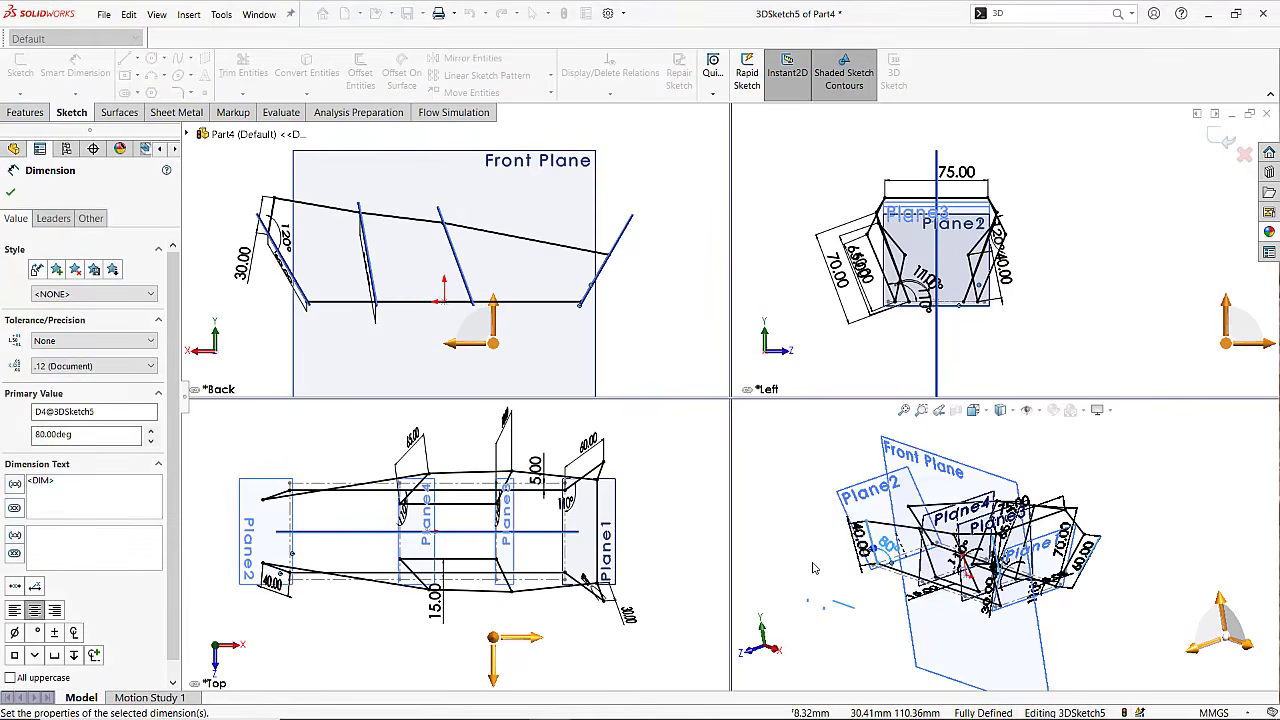
{"action": "key", "text": "Escape"}
Draw a diagonal line from the outer corner of the Plane1 profile to the post base on Plane3, on the positive Z side.
{"action": "mouse_move", "coordinate": [911, 597]}
{"action": "middle_mouse_down"}
{"action": "mouse_move", "coordinate": [974, 580]}
{"action": "mouse_move", "coordinate": [1015, 616]}
{"action": "mouse_move", "coordinate": [955, 575]}
{"action": "mouse_move", "coordinate": [1105, 555]}
{"action": "mouse_move", "coordinate": [1025, 595]}
{"action": "mouse_move", "coordinate": [1095, 622]}
{"action": "mouse_move", "coordinate": [1009, 603]}
{"action": "middle_mouse_up"}
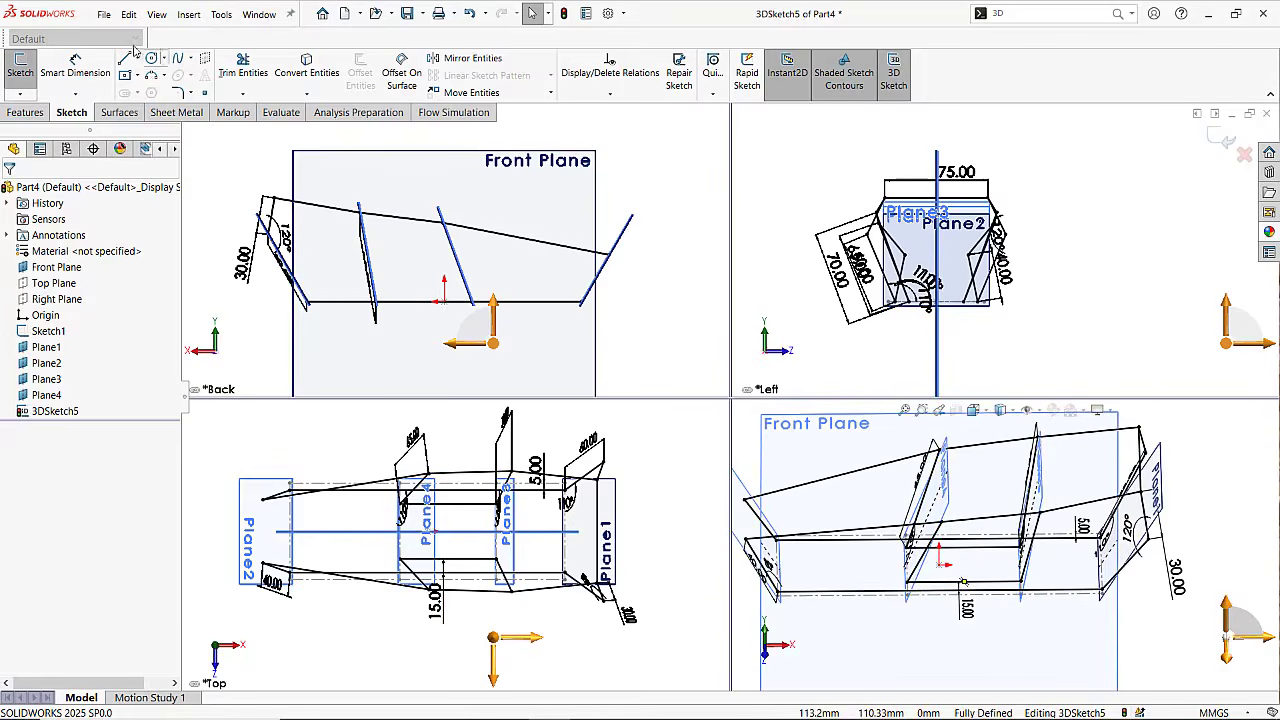
{"action": "left_click", "coordinate": [124, 58]}
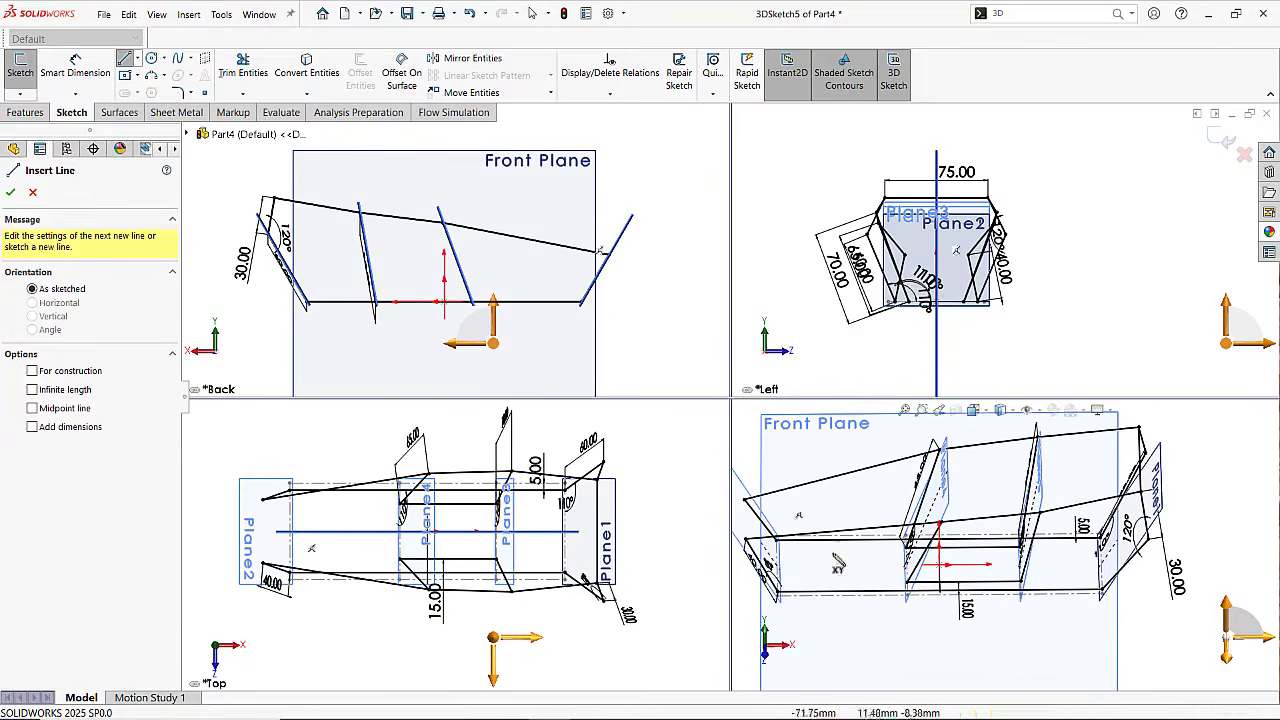
{"action": "middle_click_drag", "start_coordinate": [912, 585], "coordinate": [1195, 555]}
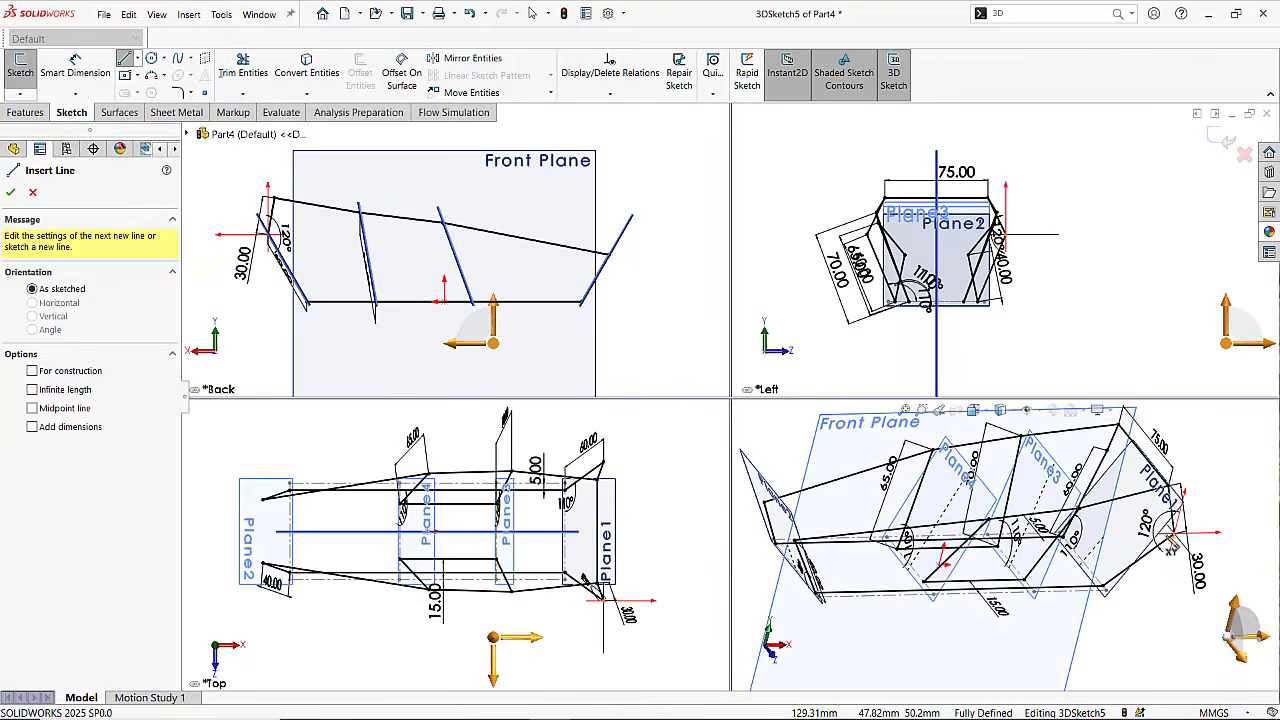
{"action": "left_click", "coordinate": [1173, 534]}
{"action": "middle_click_drag", "start_coordinate": [1072, 578], "coordinate": [1030, 598]}
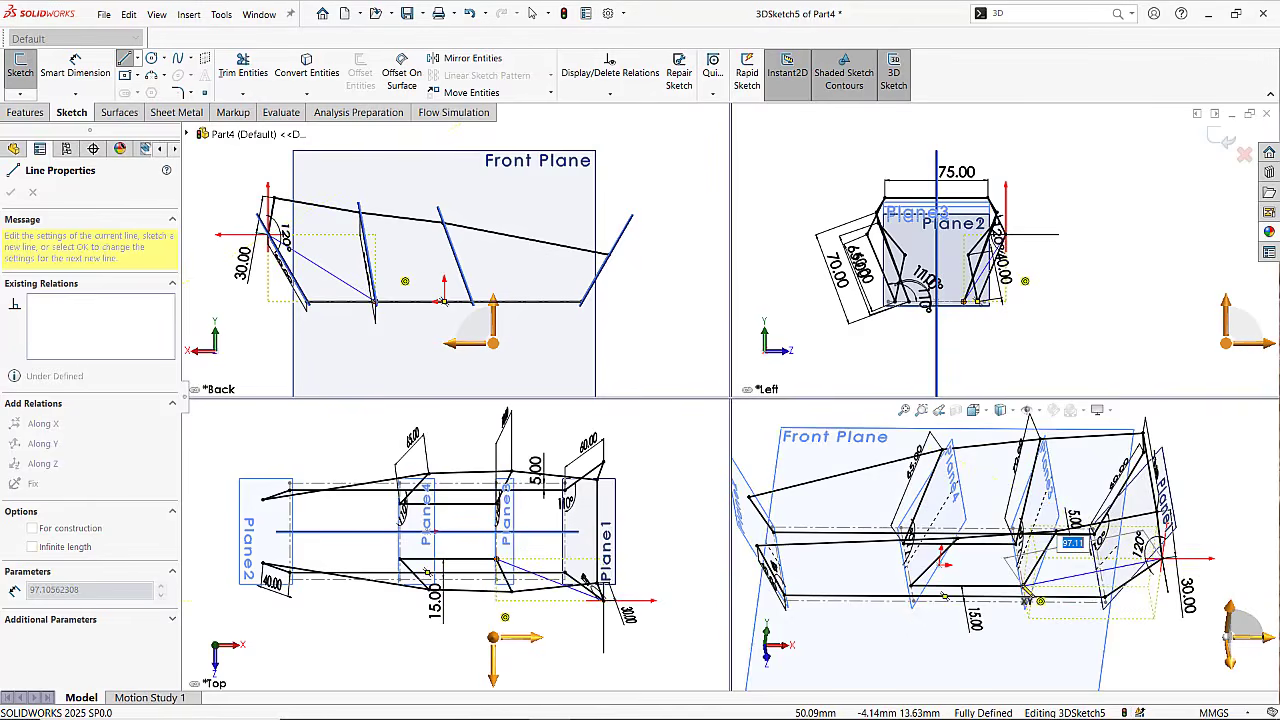
{"action": "left_click", "coordinate": [1027, 594]}
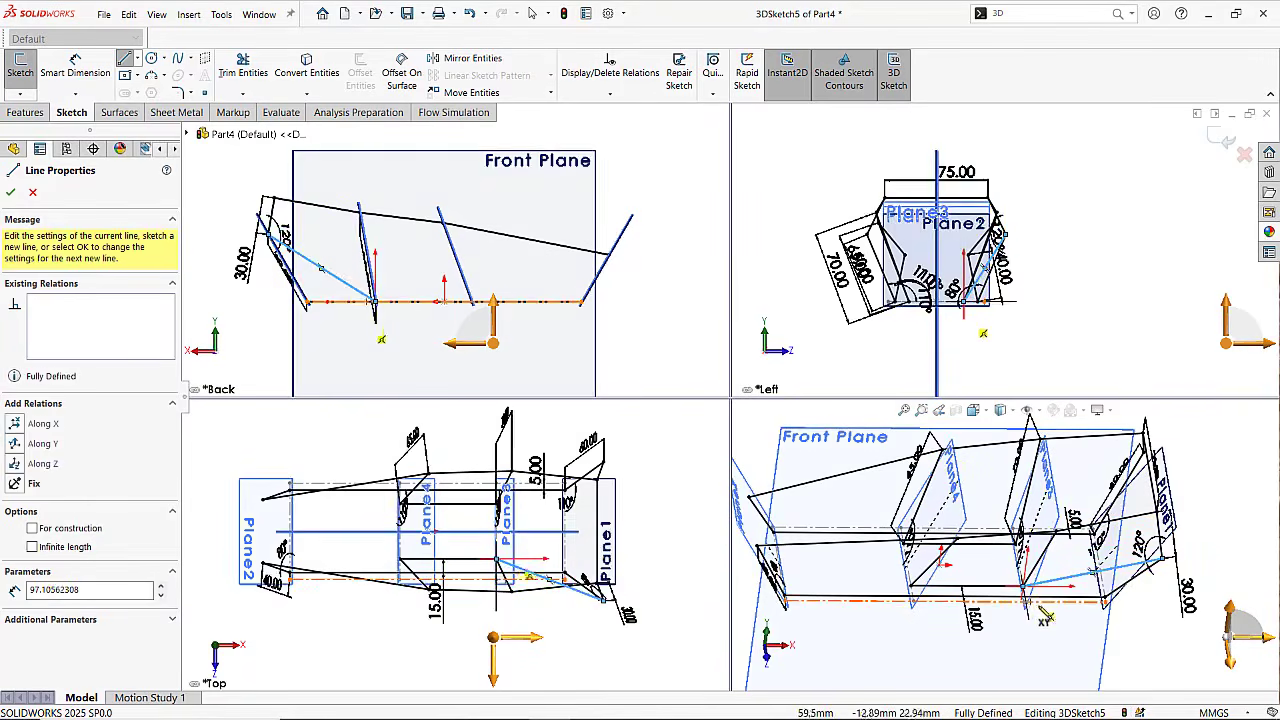
{"action": "key", "text": "Escape"}
{"action": "key", "text": "Escape"}
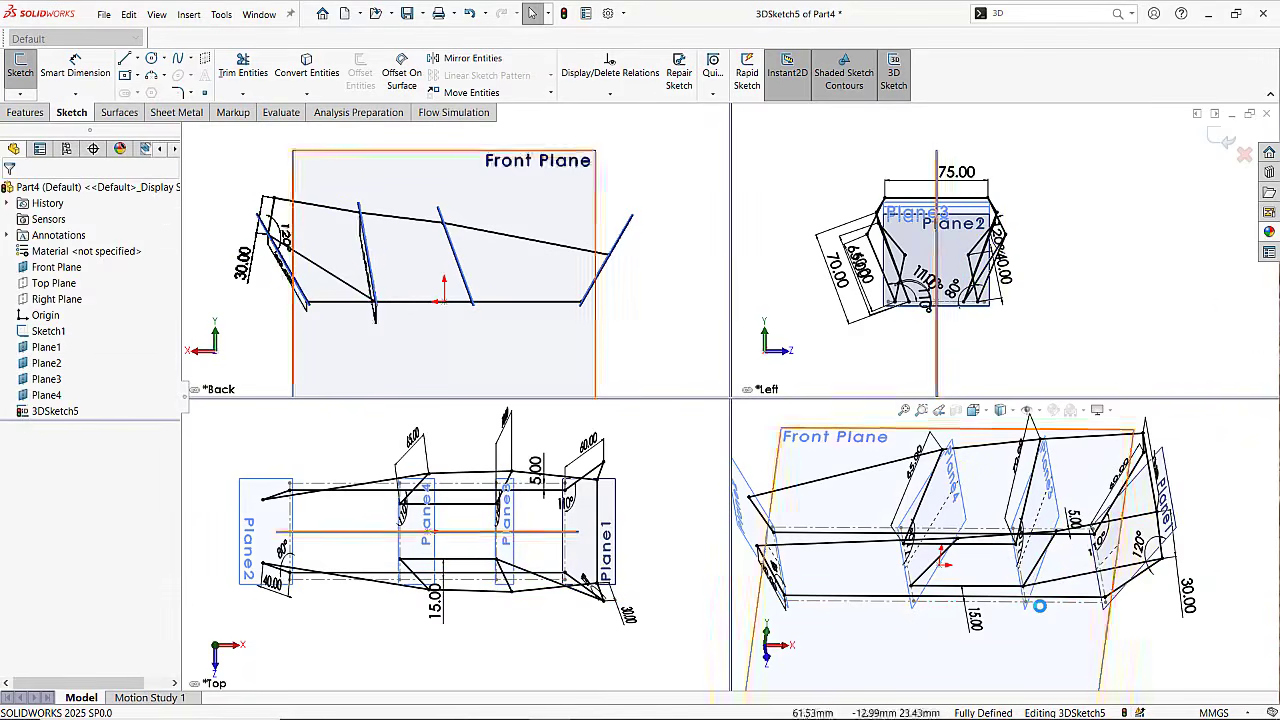
Draw the matching diagonal from the opposite outer corner of the Plane1 profile to the other post base on Plane3.
{"action": "middle_click_drag", "start_coordinate": [1048, 611], "coordinate": [1010, 528]}
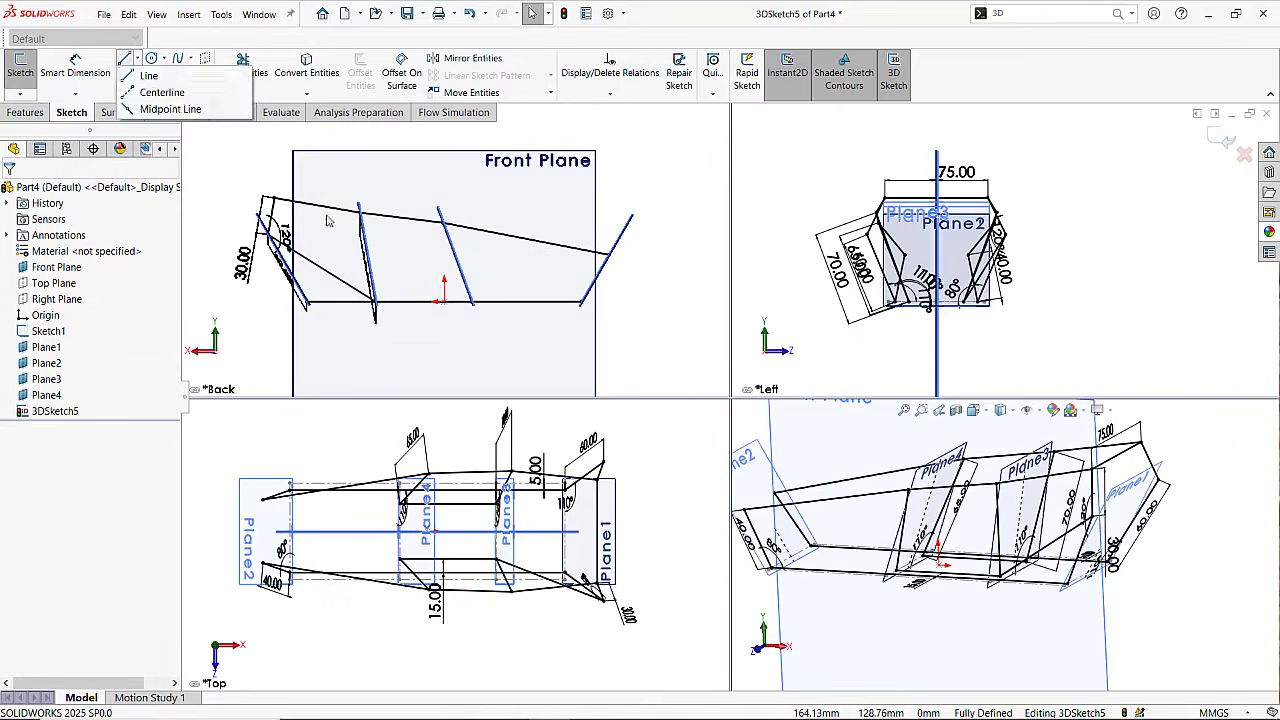
{"action": "key", "text": "l"}
{"action": "middle_click_drag", "start_coordinate": [1040, 515], "coordinate": [1108, 488]}
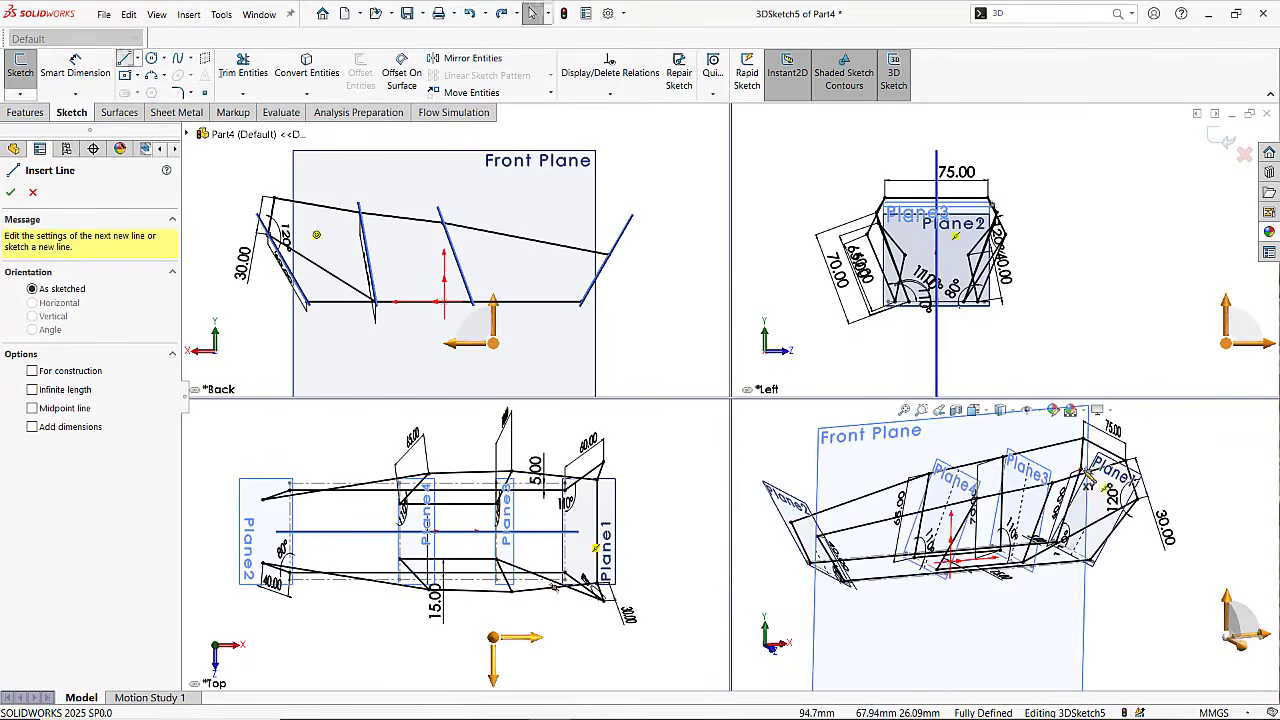
{"action": "left_click", "coordinate": [1085, 470]}
{"action": "mouse_move", "coordinate": [1050, 528]}
{"action": "middle_mouse_down"}
{"action": "mouse_move", "coordinate": [1017, 565]}
{"action": "mouse_move", "coordinate": [1045, 583]}
{"action": "middle_mouse_up"}
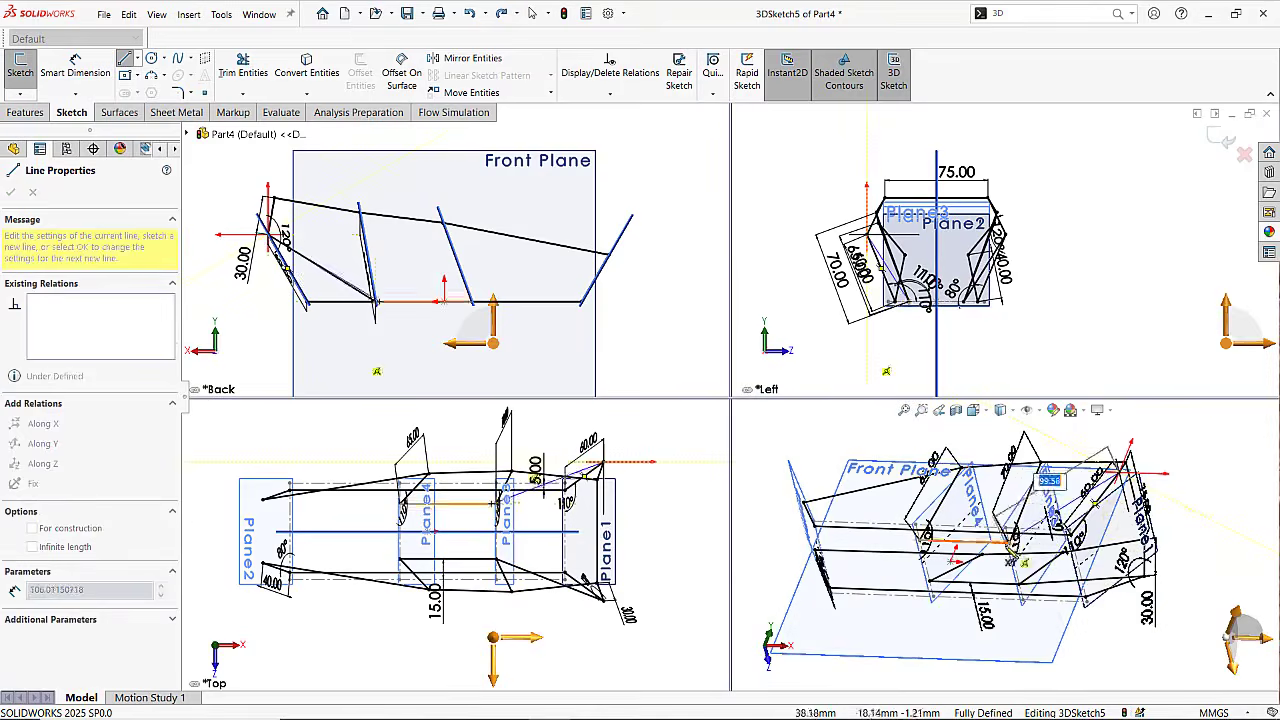
{"action": "left_click", "coordinate": [1016, 552]}
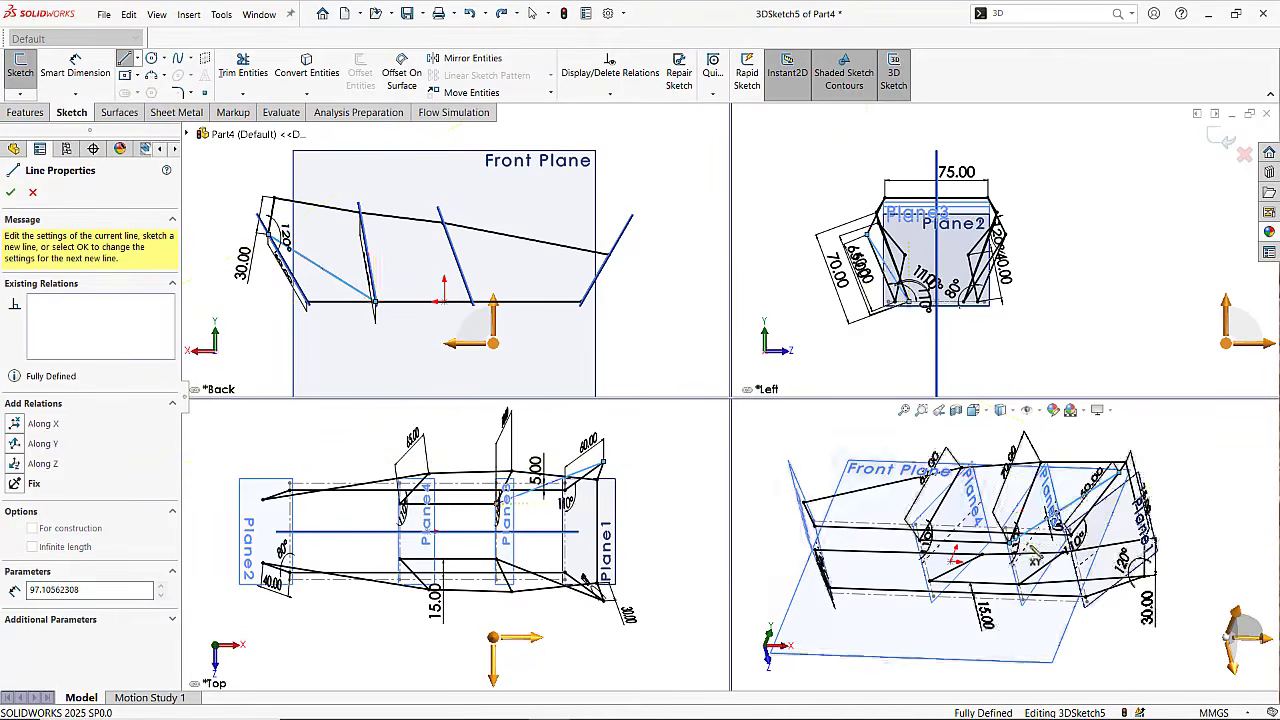
{"action": "key", "text": "Escape"}
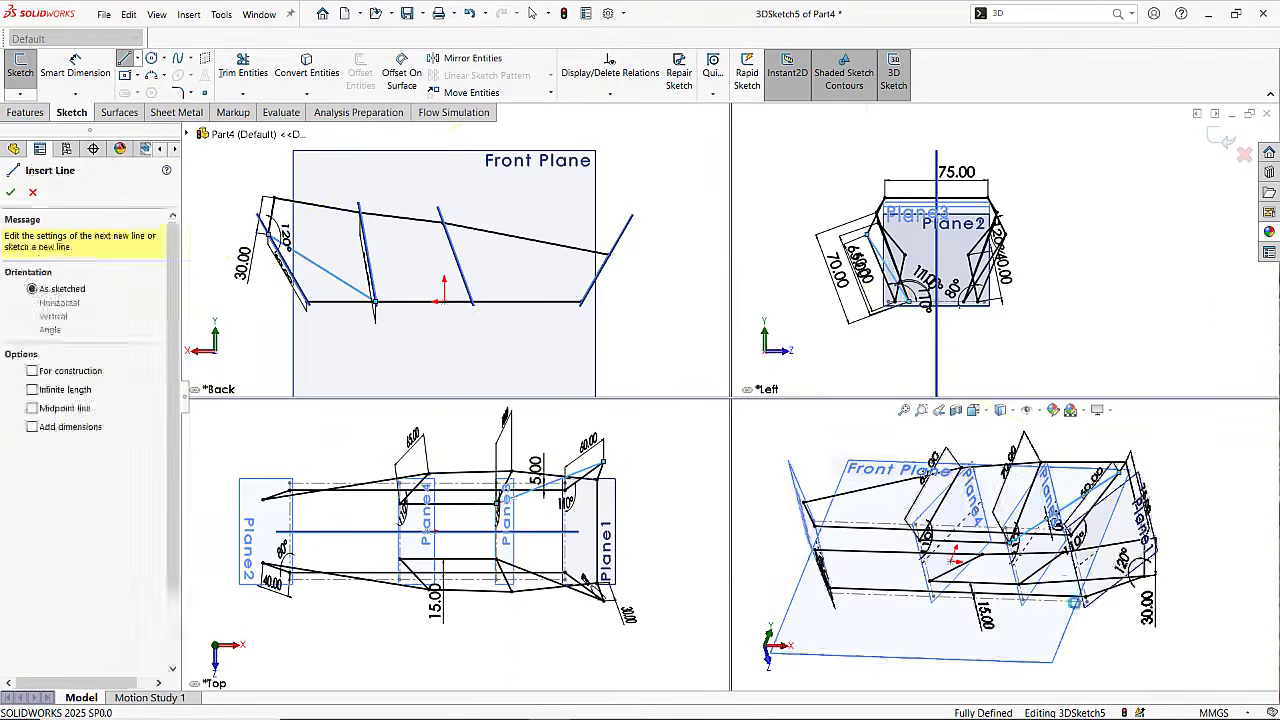
{"action": "key", "text": "Escape"}
Draw a cross line joining the bases of the two posts on Plane4.
{"action": "mouse_move", "coordinate": [1068, 538]}
{"action": "middle_mouse_down"}
{"action": "mouse_move", "coordinate": [1077, 571]}
{"action": "mouse_move", "coordinate": [1112, 600]}
{"action": "middle_mouse_up"}
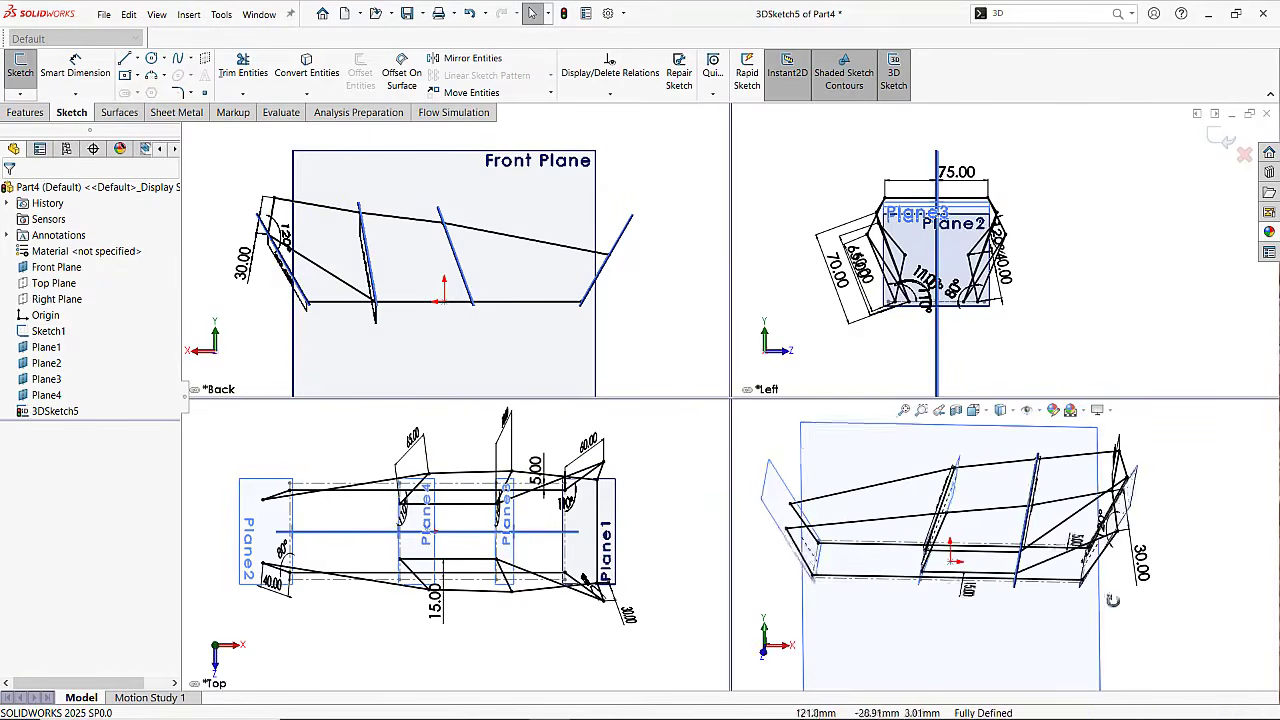
{"action": "left_click", "coordinate": [124, 58]}
{"action": "left_click", "coordinate": [880, 528]}
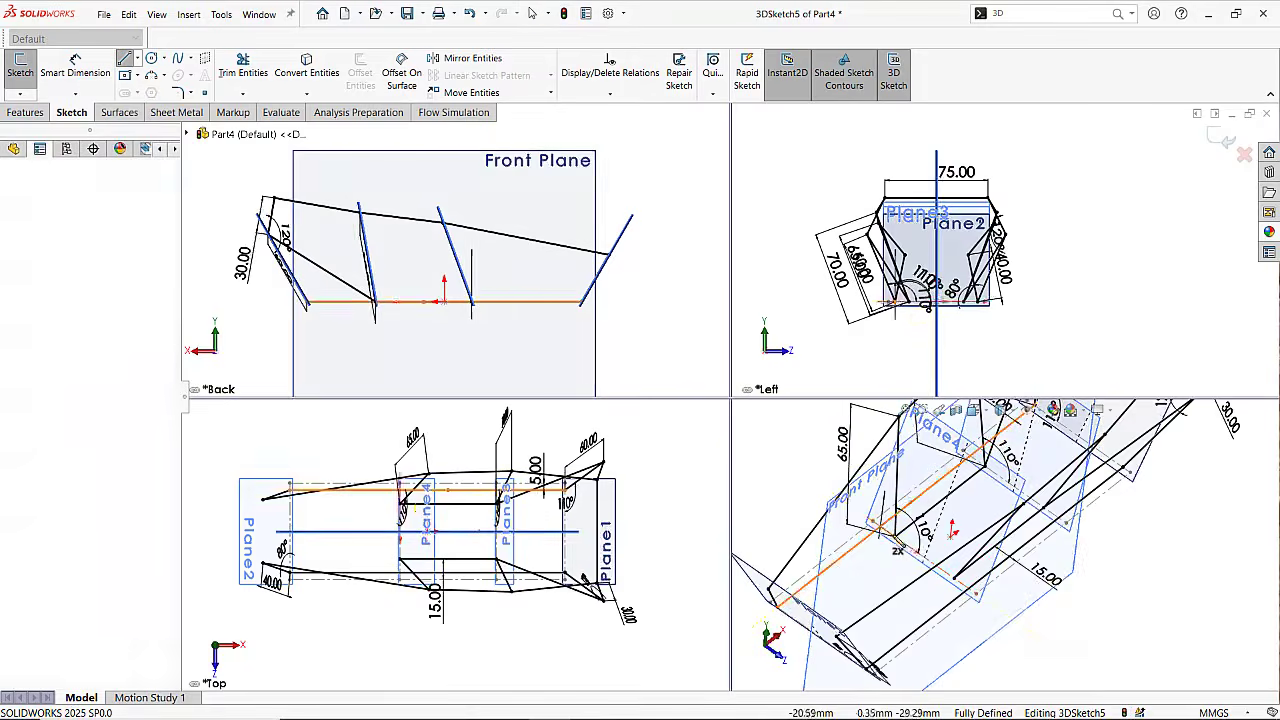
{"action": "left_click", "coordinate": [970, 589]}
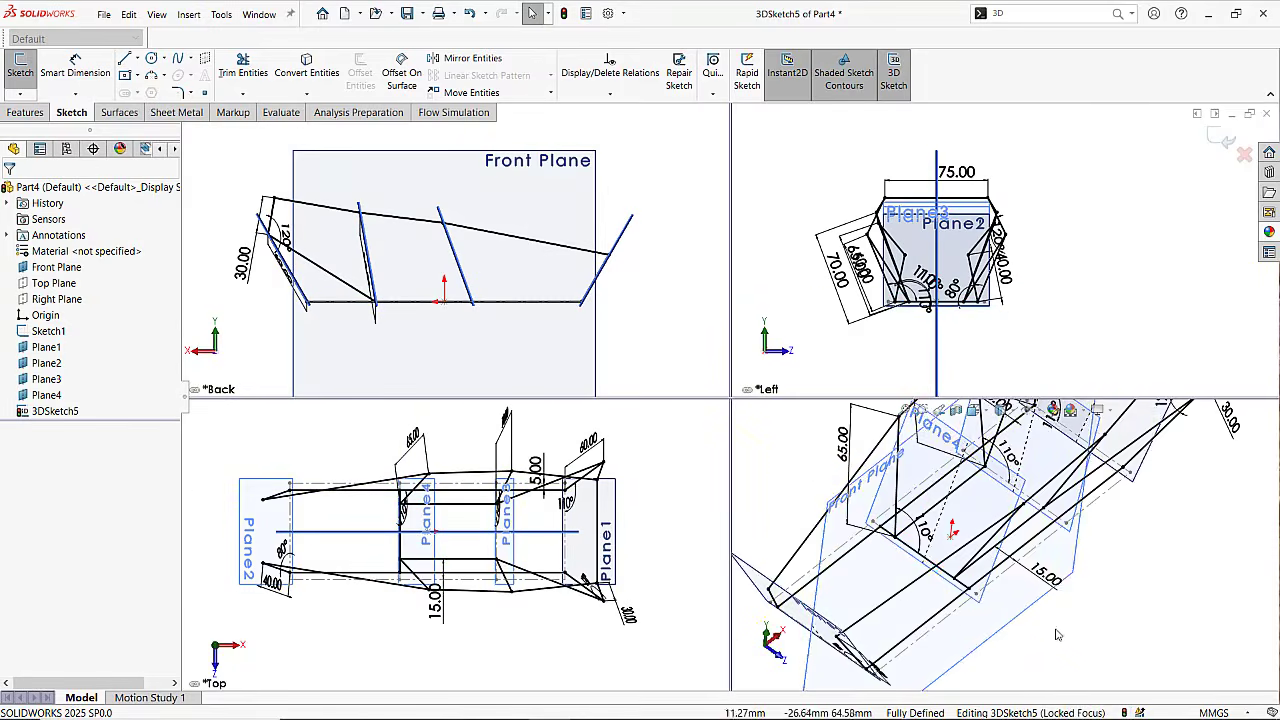
{"action": "scroll", "coordinate": [1058, 635], "scroll_direction": "up", "scroll_amount": 2}
Draw a cross line between the bases of the two posts on Plane3.
{"action": "middle_click_drag", "start_coordinate": [1058, 635], "coordinate": [850, 564]}
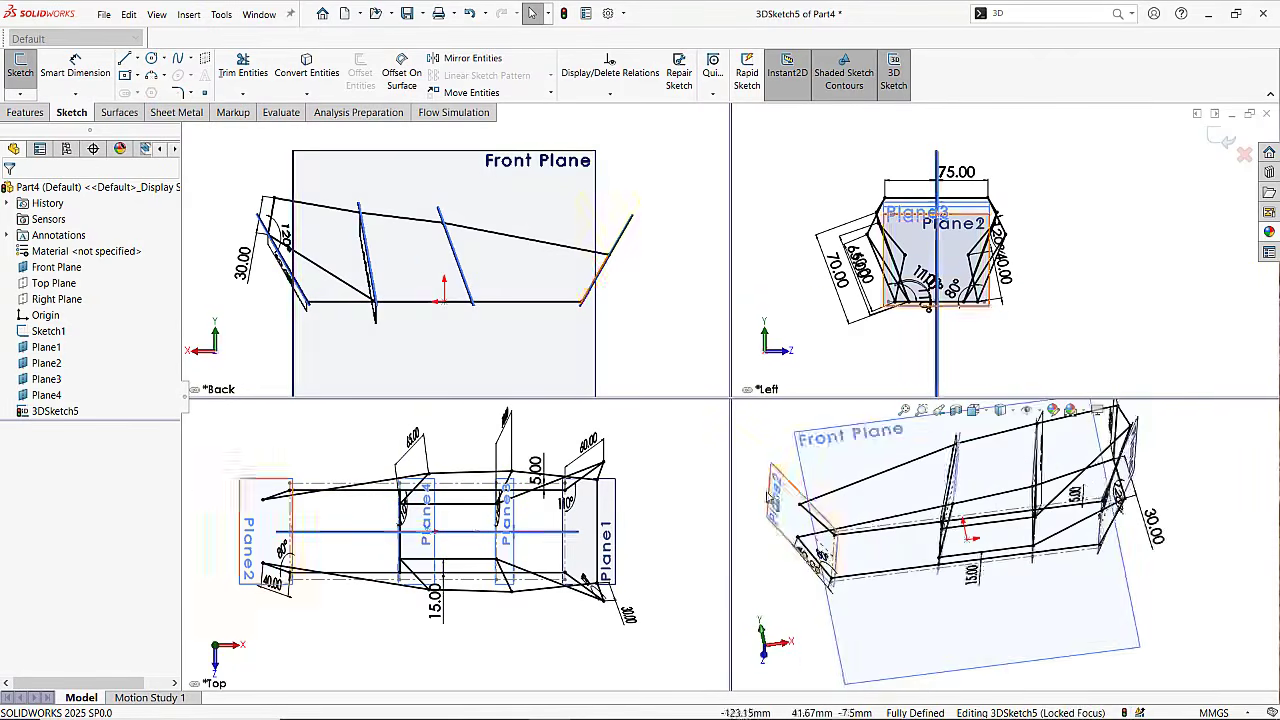
{"action": "left_click", "coordinate": [124, 58]}
{"action": "middle_click_drag", "start_coordinate": [1016, 584], "coordinate": [1046, 592]}
{"action": "scroll", "coordinate": [1028, 545], "scroll_direction": "down", "scroll_amount": 4}
{"action": "left_click", "coordinate": [962, 470]}
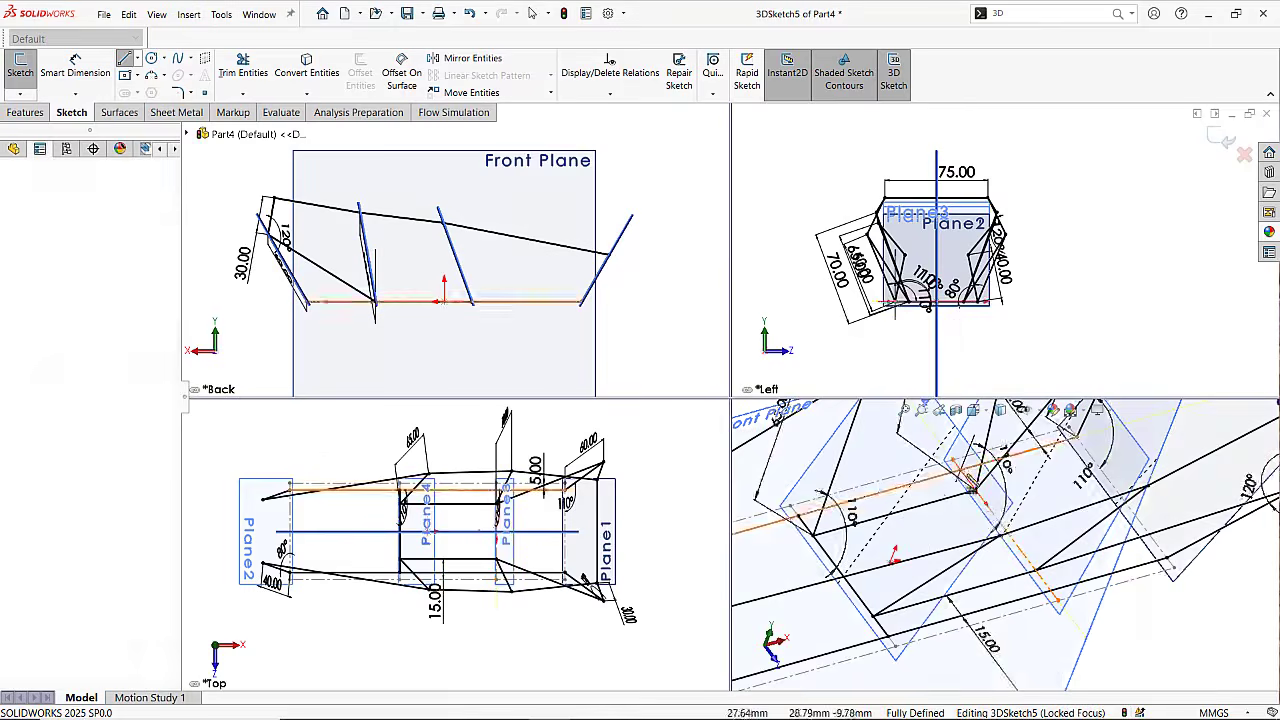
{"action": "left_click", "coordinate": [1059, 597]}
{"action": "key", "text": "Escape"}
{"action": "scroll", "coordinate": [1134, 631], "scroll_direction": "up", "scroll_amount": 4}
Draw a cross line along Z joining the upper ends of the two slanted posts on Plane2.
{"action": "middle_click_drag", "start_coordinate": [1132, 631], "coordinate": [1010, 627]}
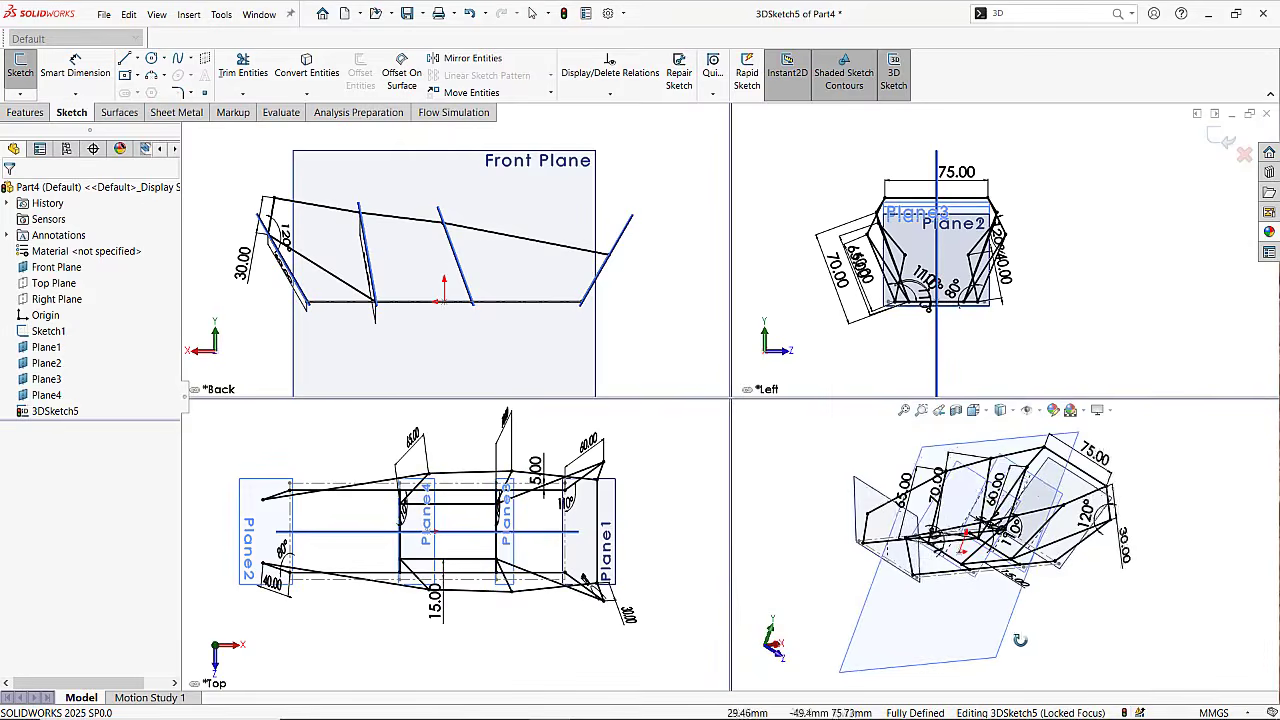
{"action": "key", "text": "l"}
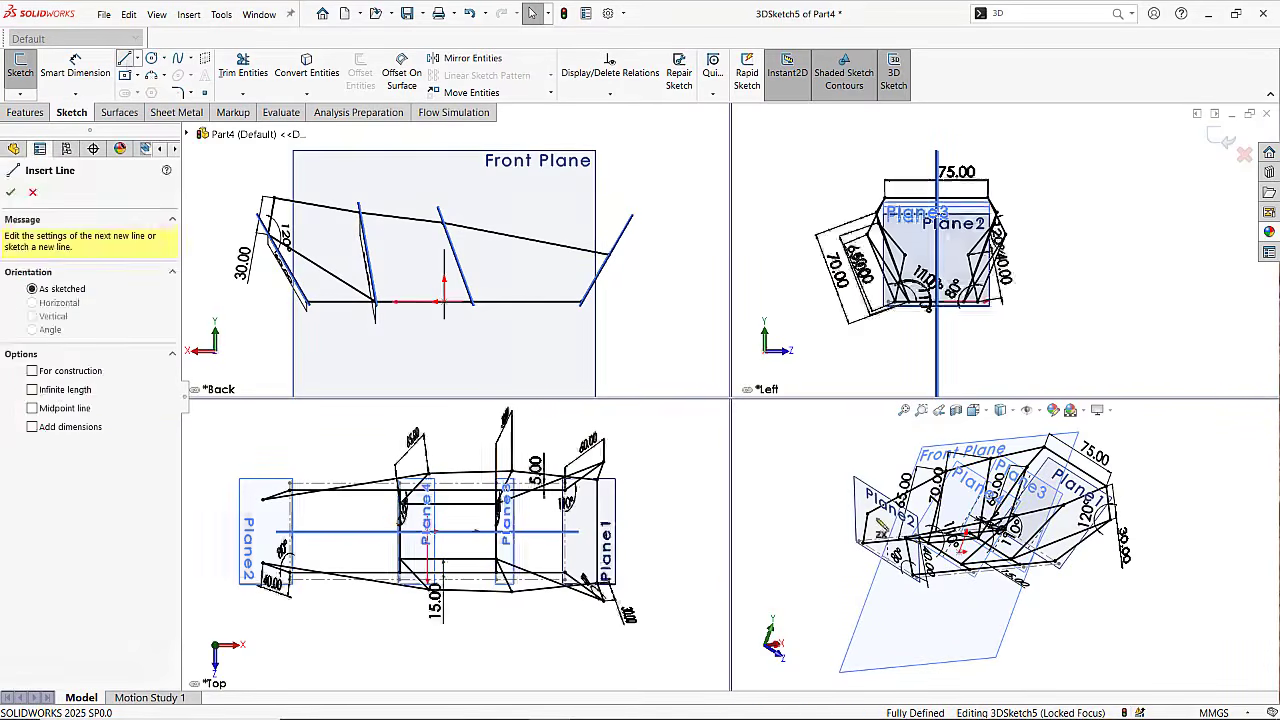
{"action": "left_click", "coordinate": [608, 253]}
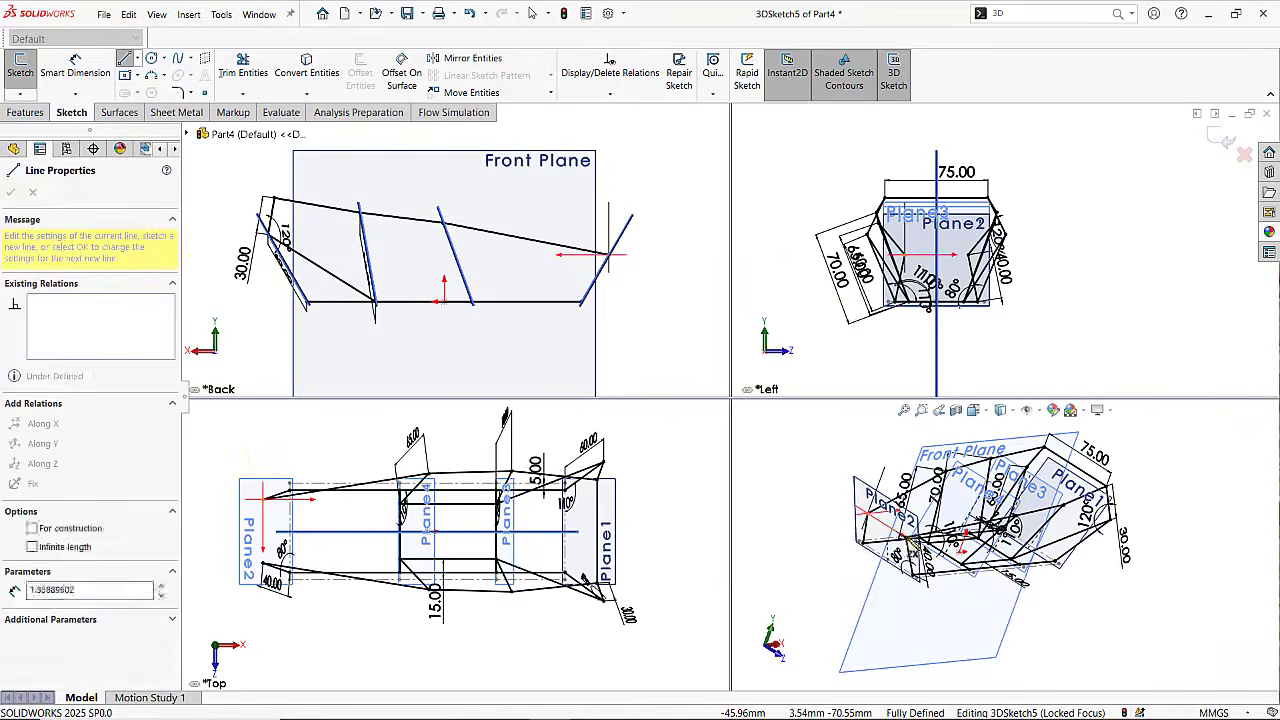
{"action": "left_click", "coordinate": [596, 274]}
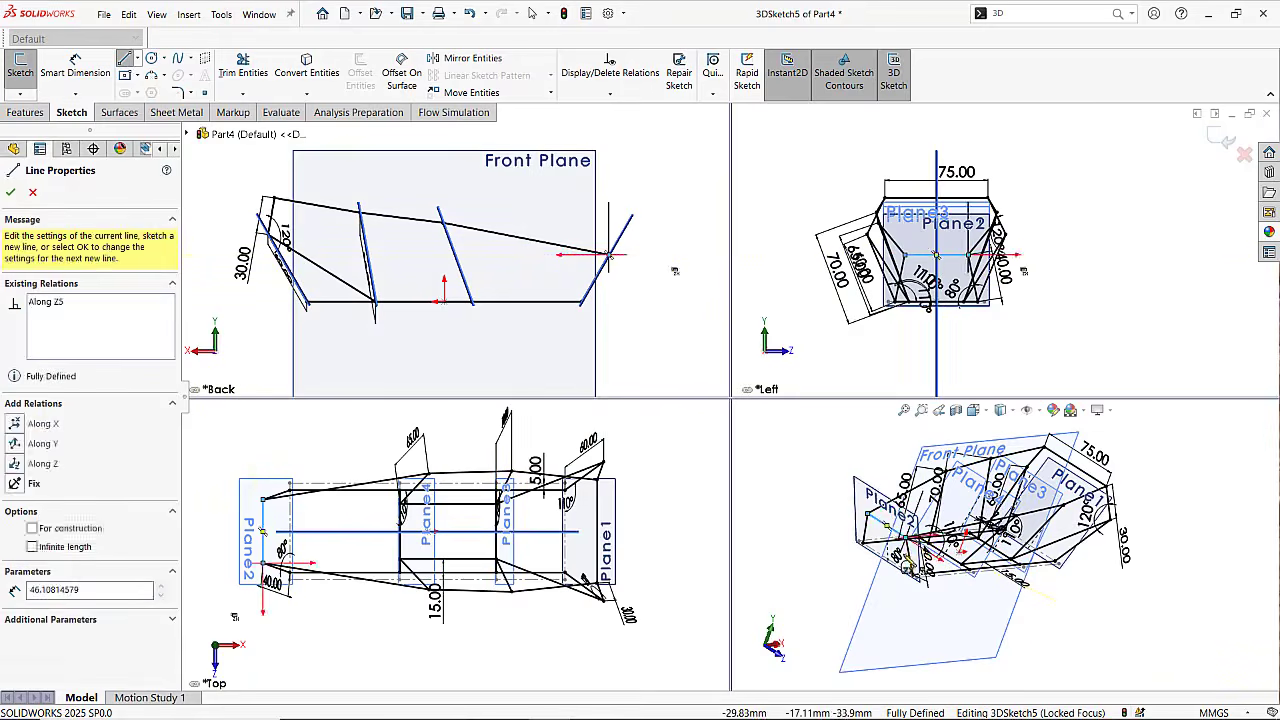
{"action": "key", "text": "Escape"}
{"action": "key", "text": "Escape"}
{"action": "mouse_move", "coordinate": [840, 568]}
{"action": "middle_mouse_down"}
{"action": "mouse_move", "coordinate": [870, 523]}
{"action": "mouse_move", "coordinate": [1100, 598]}
{"action": "middle_mouse_up"}
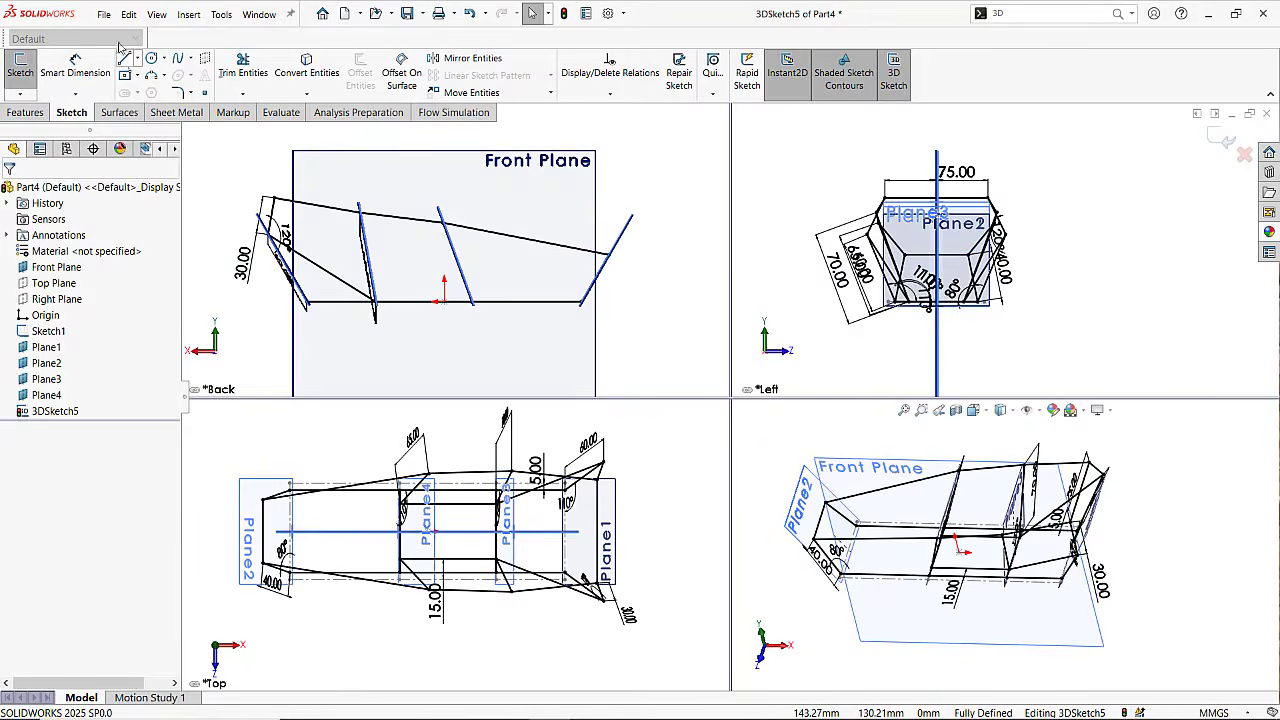
{"action": "scroll", "coordinate": [838, 581], "scroll_direction": "down", "scroll_amount": 3}
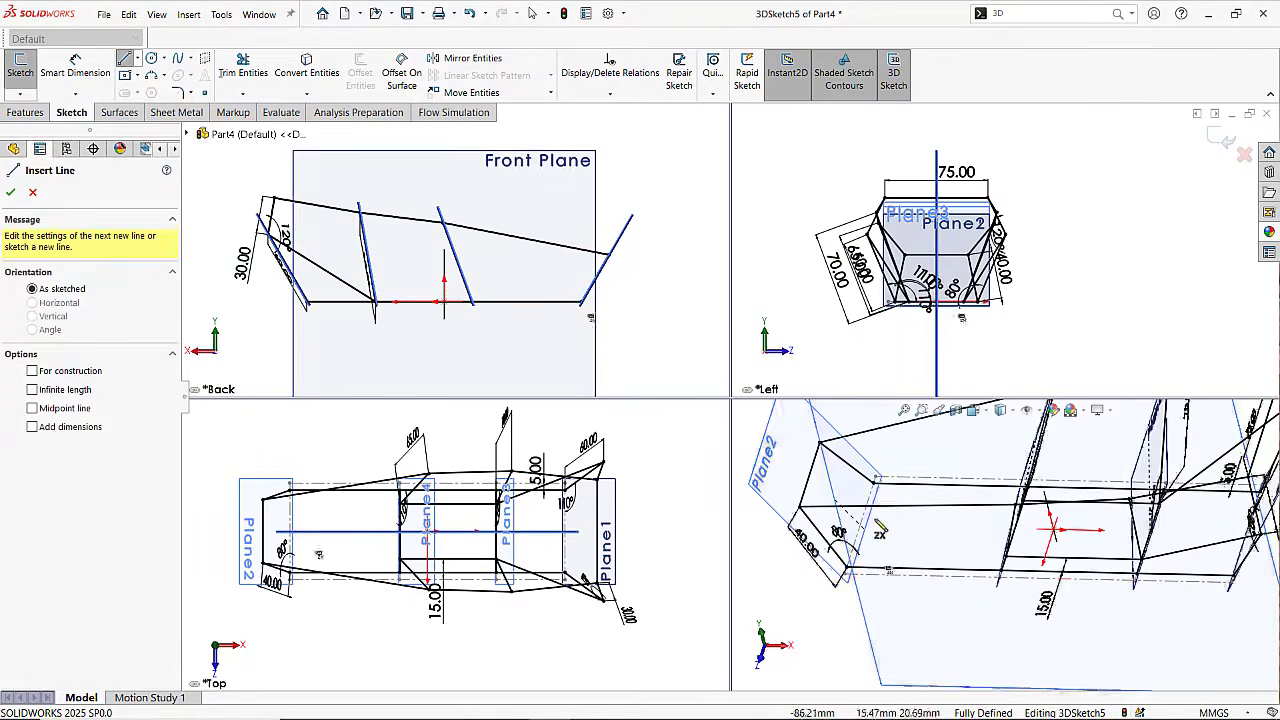
Draw a cross line along Z joining the bases of the two slanted posts on Plane2.
{"action": "left_click", "coordinate": [875, 485]}
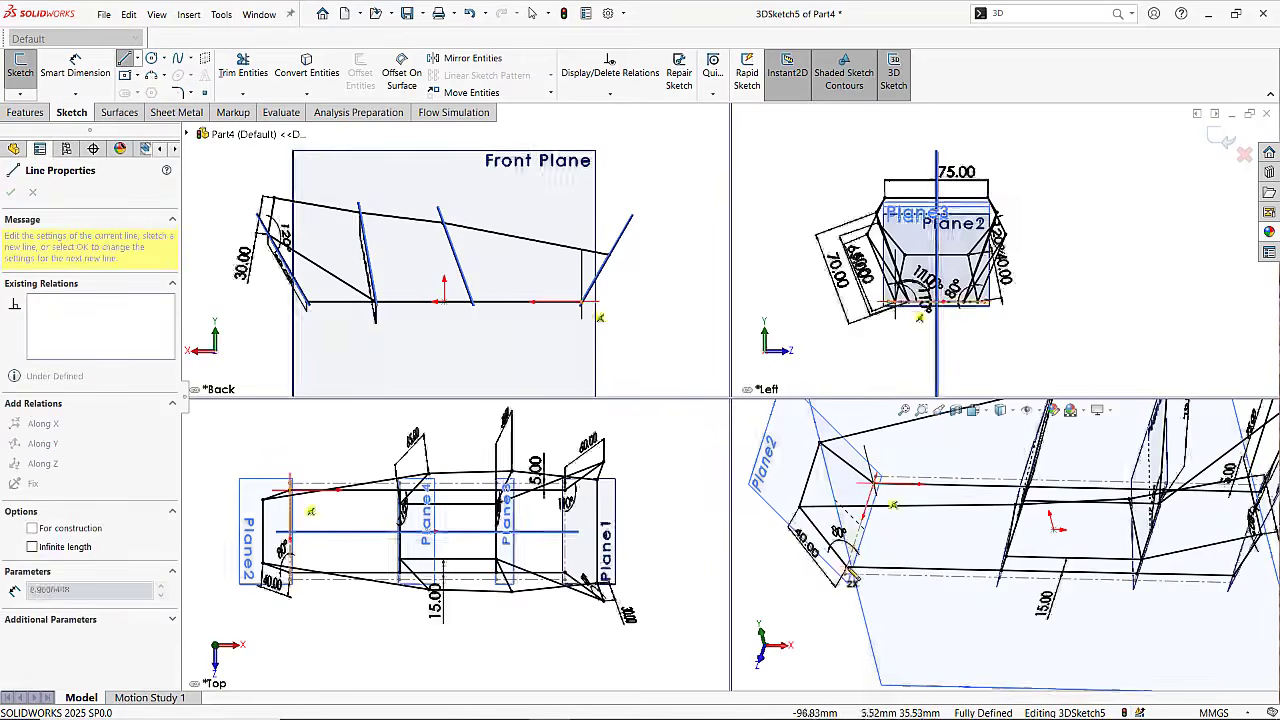
{"action": "left_click", "coordinate": [849, 573]}
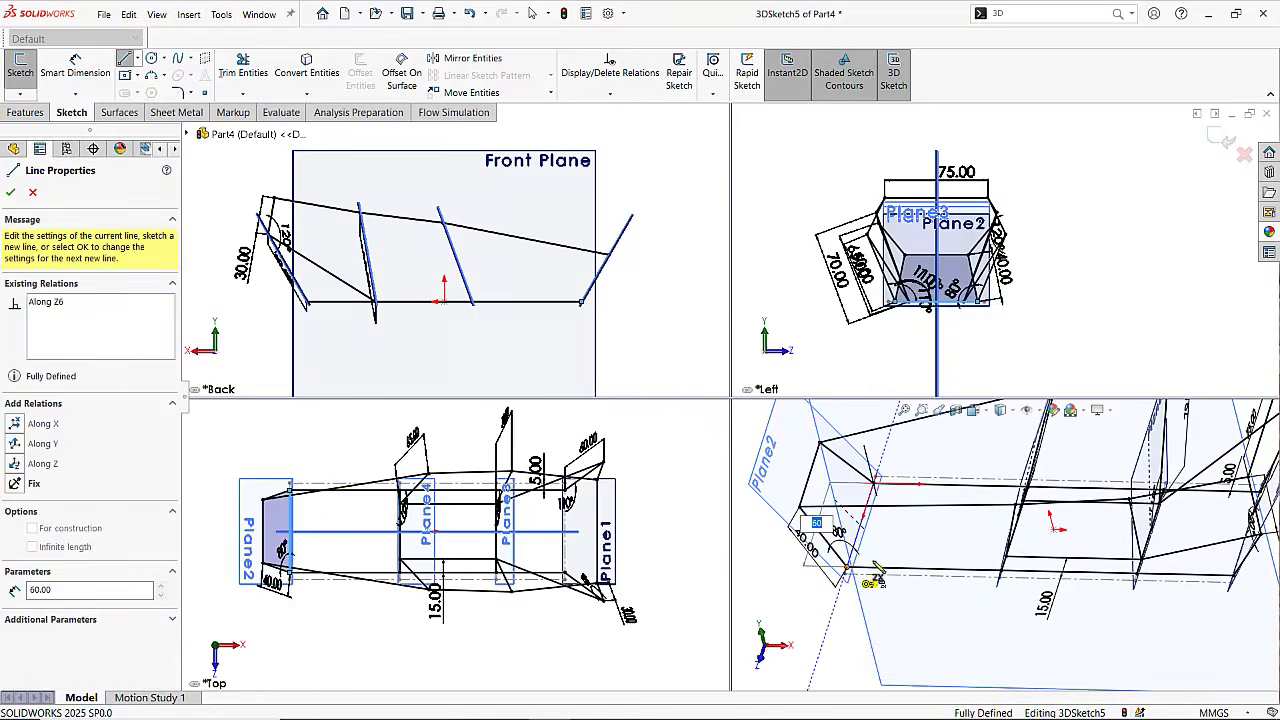
{"action": "key", "text": "Escape"}
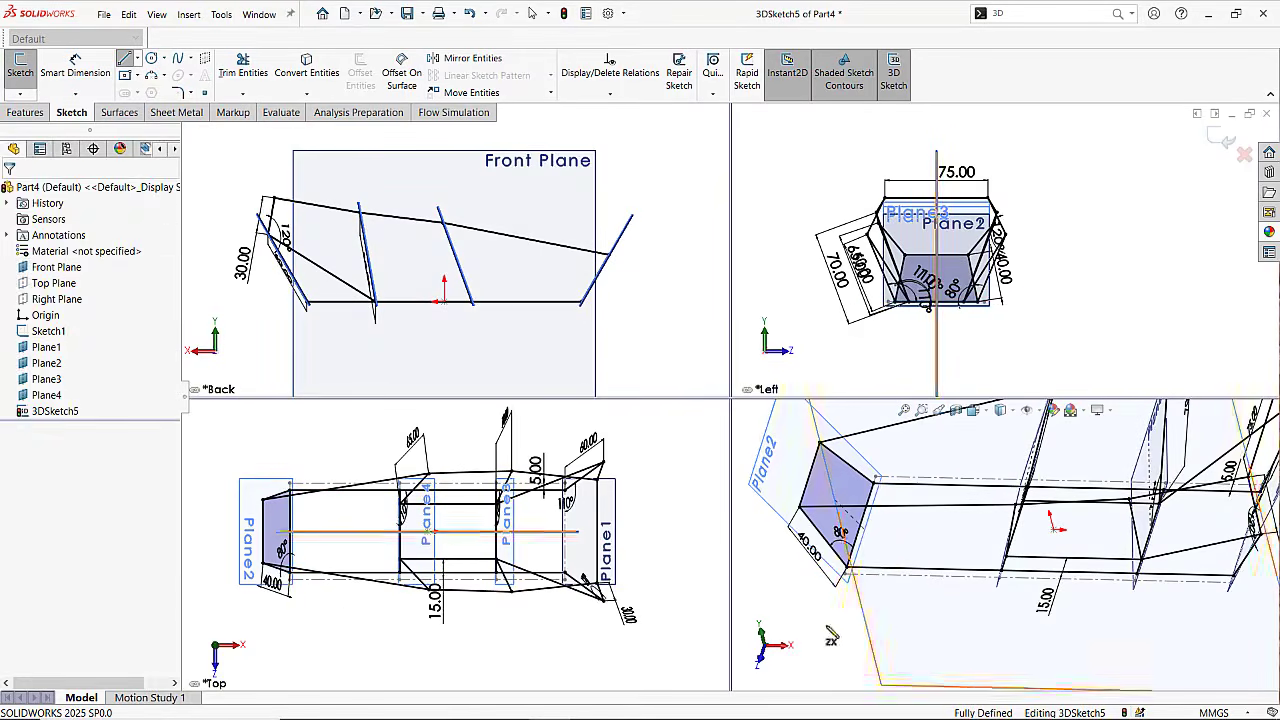
Draw a diagonal from the upper end of one Plane4 post to the post base on the same side of Plane2.
{"action": "middle_click_drag", "start_coordinate": [828, 630], "coordinate": [911, 624]}
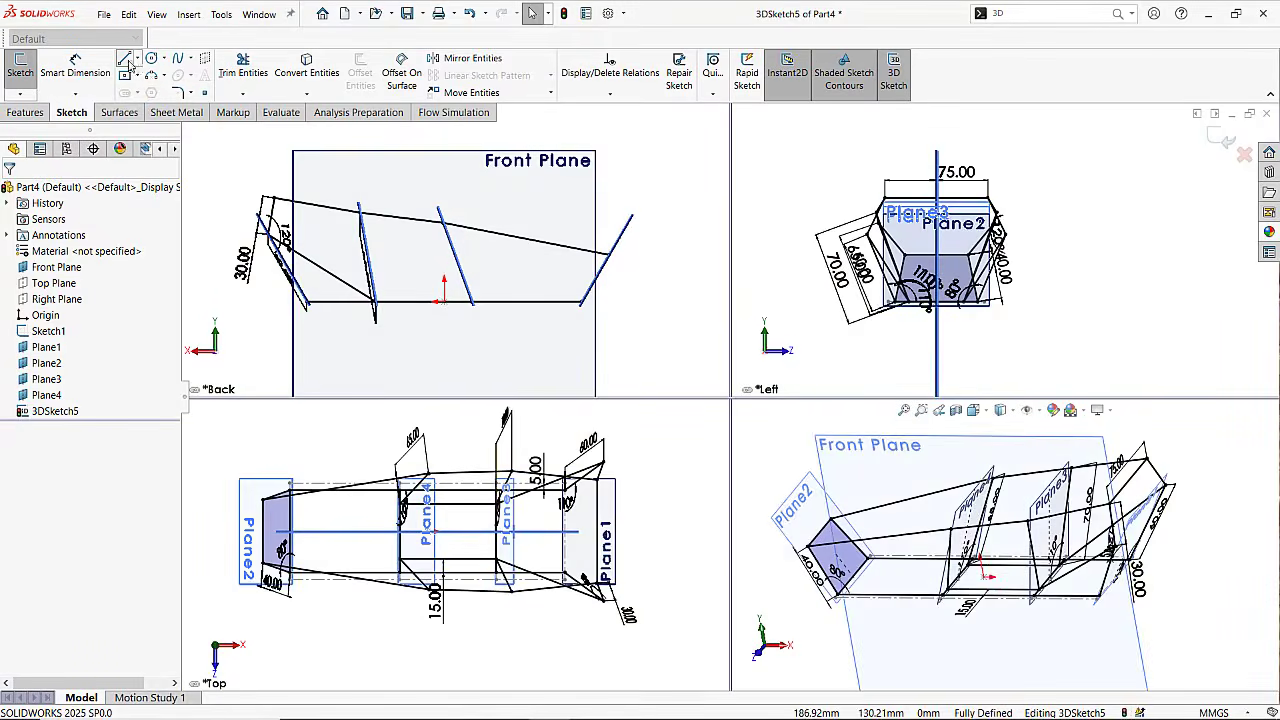
{"action": "middle_click_drag", "start_coordinate": [905, 630], "coordinate": [989, 538]}
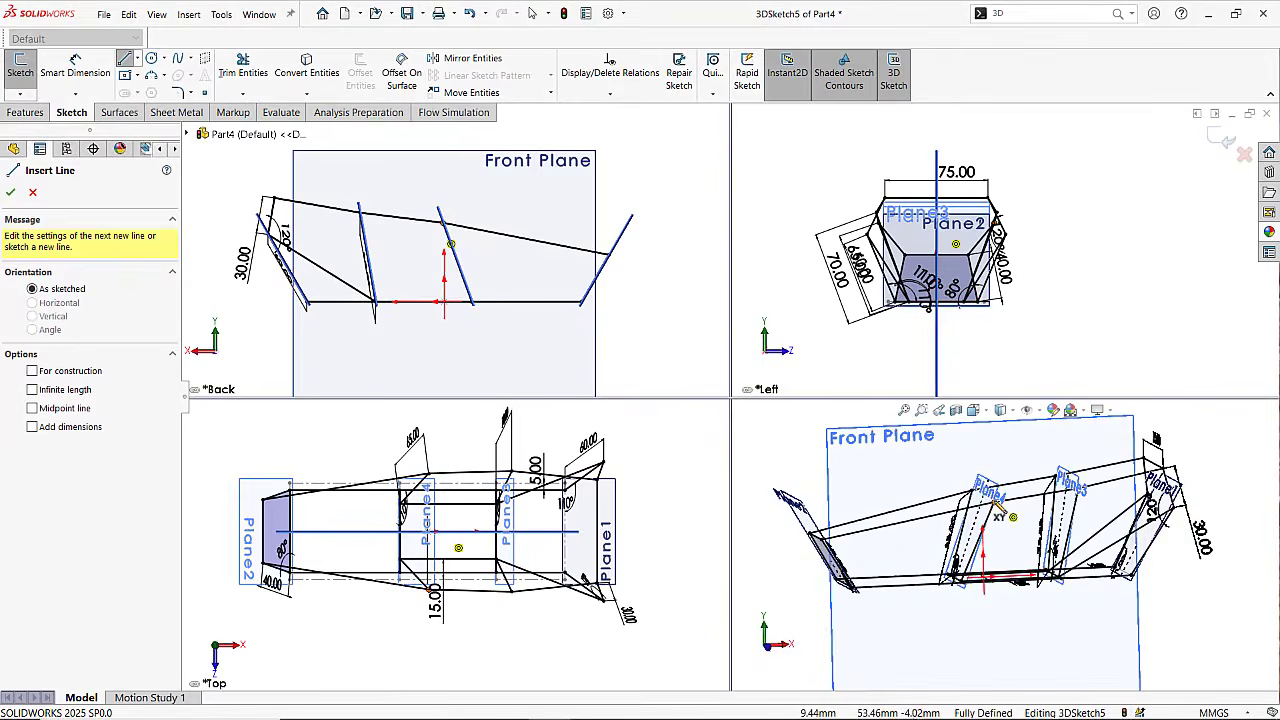
{"action": "left_click", "coordinate": [994, 503]}
{"action": "middle_click_drag", "start_coordinate": [846, 590], "coordinate": [852, 626]}
{"action": "left_click", "coordinate": [841, 608]}
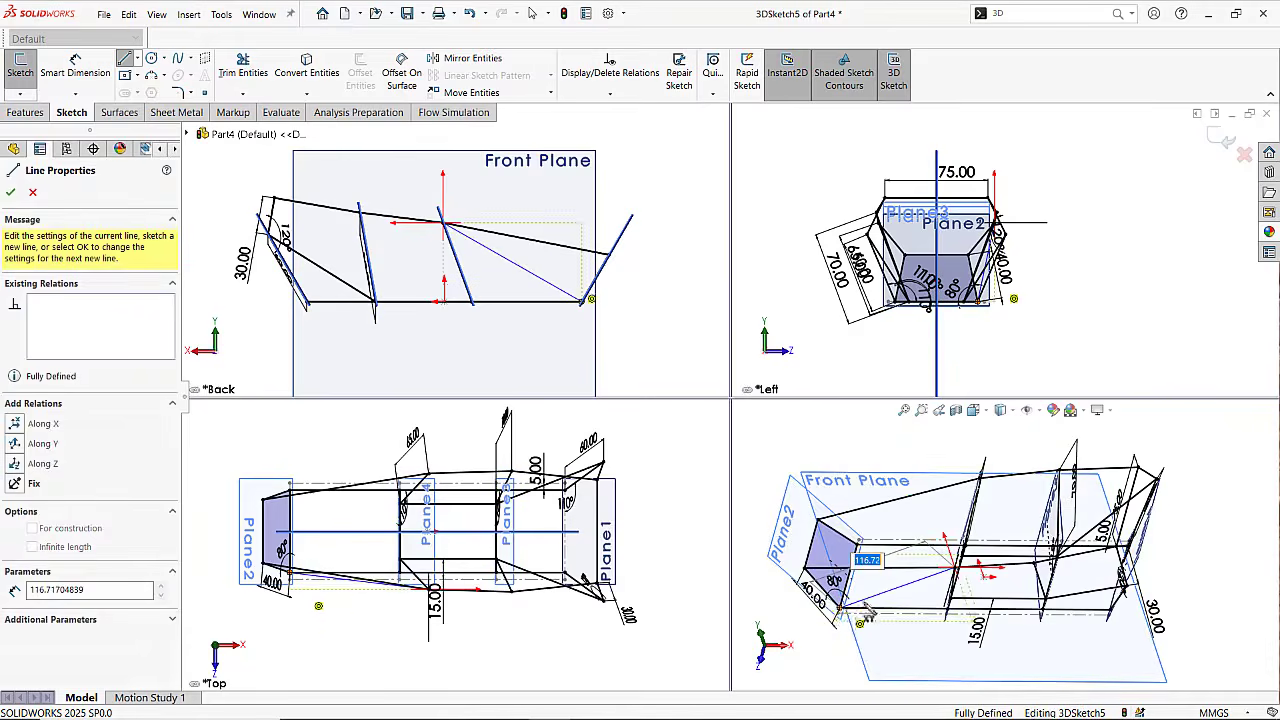
{"action": "key", "text": "Escape"}
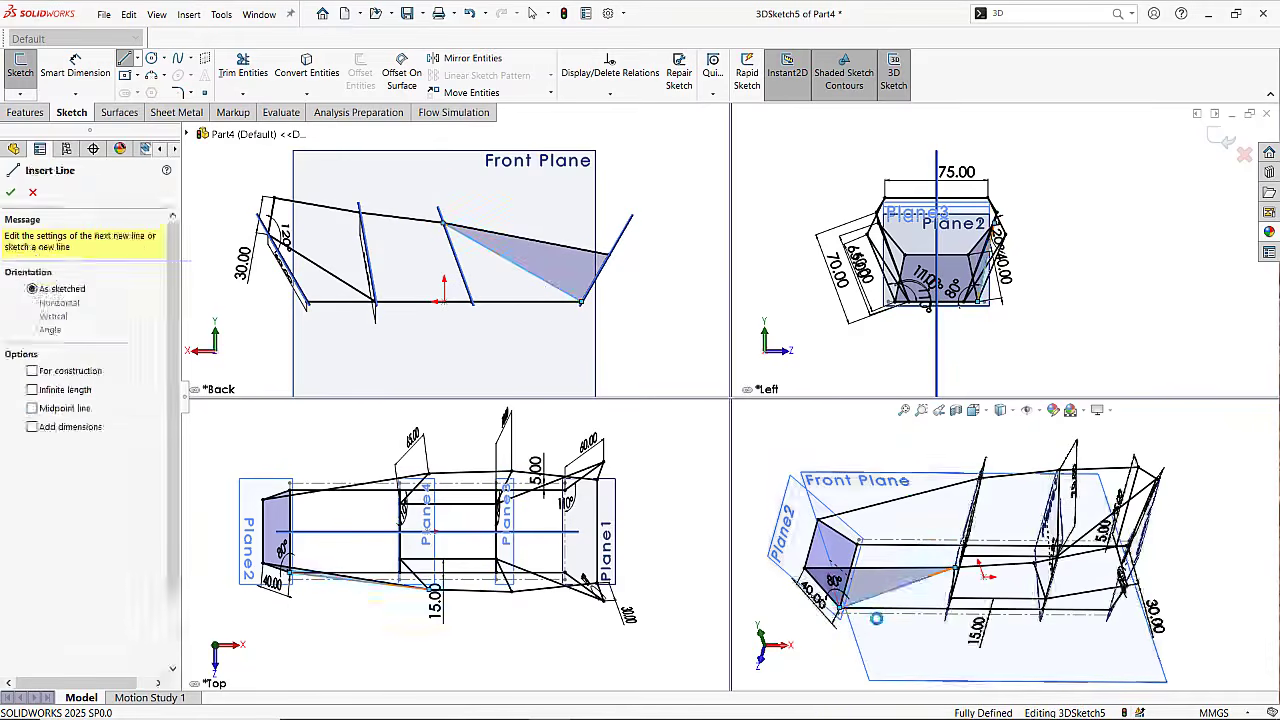
{"action": "key", "text": "Escape"}
Draw the matching diagonal from the opposite Plane4 post's upper end to the other post base on Plane2.
{"action": "mouse_move", "coordinate": [897, 605]}
{"action": "middle_mouse_down"}
{"action": "mouse_move", "coordinate": [914, 553]}
{"action": "mouse_move", "coordinate": [1019, 604]}
{"action": "middle_mouse_up"}
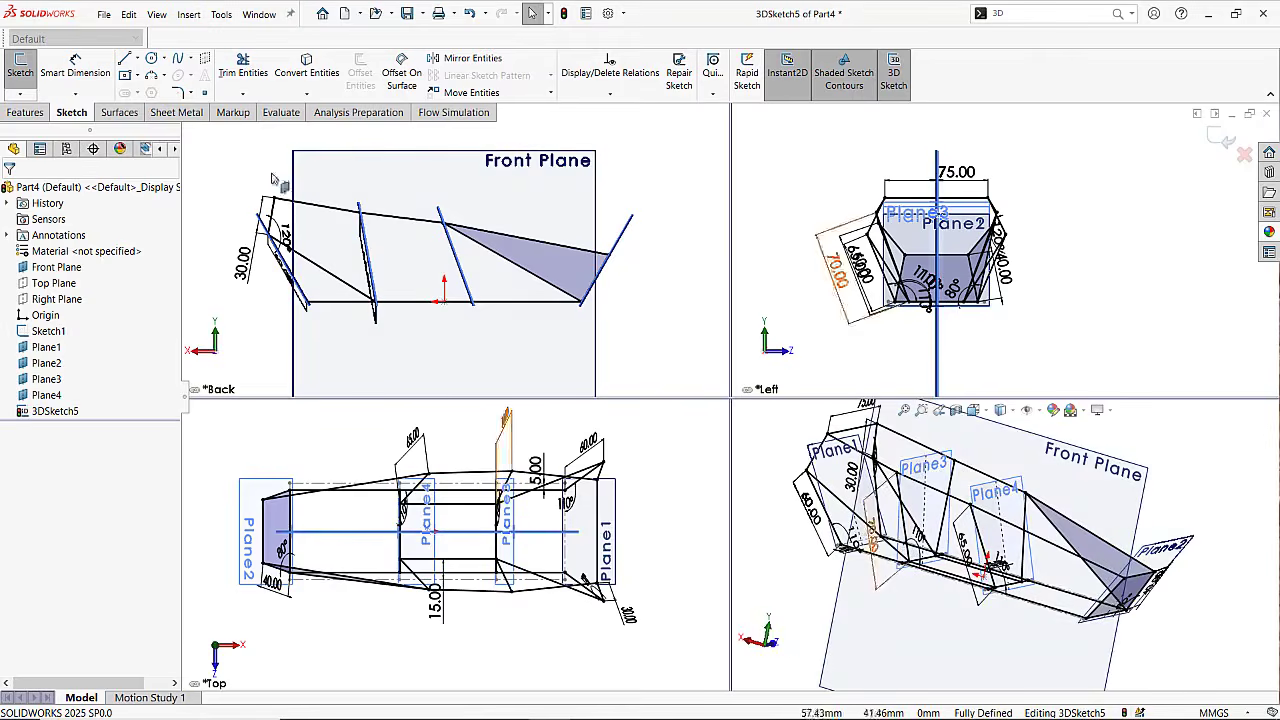
{"action": "key", "text": "l"}
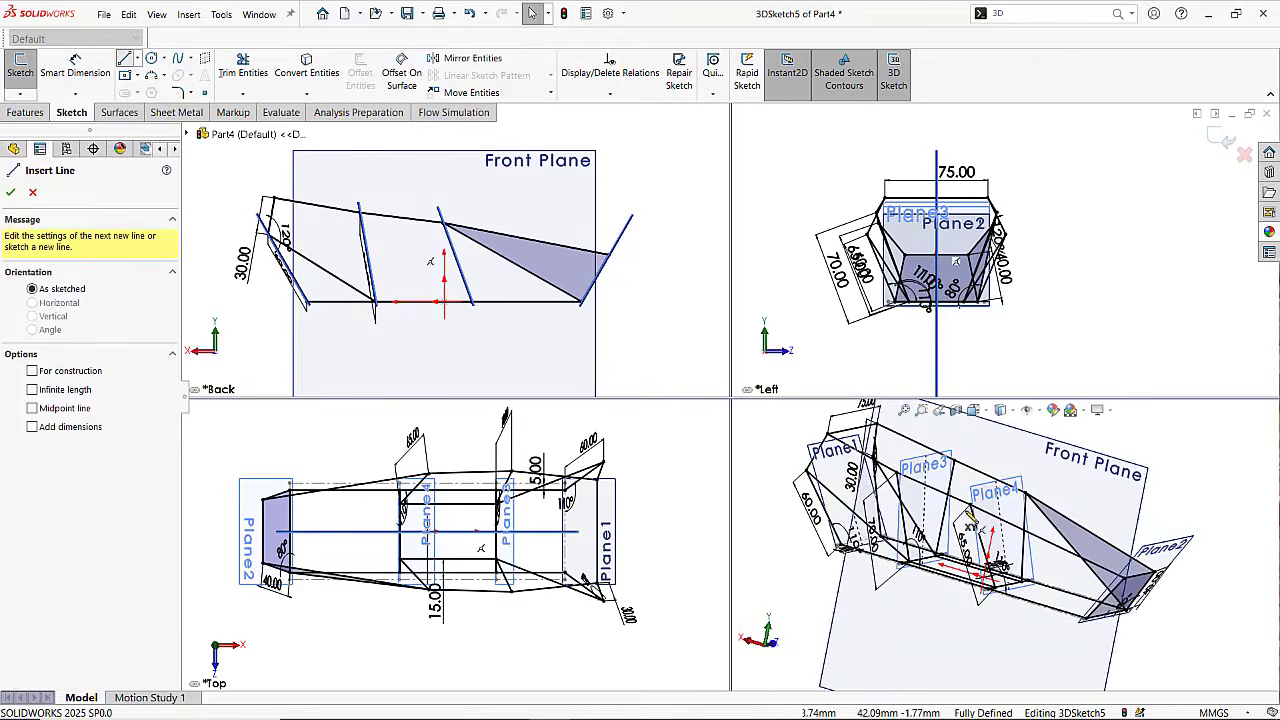
{"action": "middle_click_drag", "start_coordinate": [967, 511], "coordinate": [965, 524]}
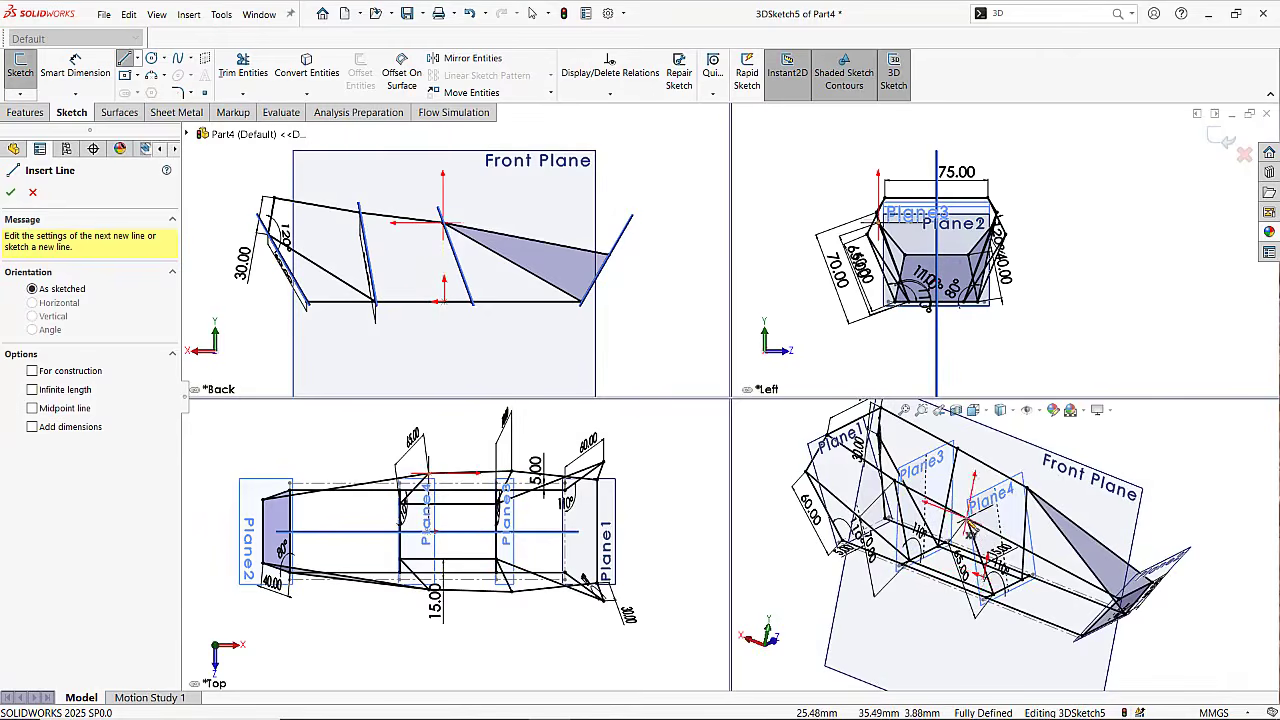
{"action": "left_click", "coordinate": [967, 519]}
{"action": "middle_click_drag", "start_coordinate": [1074, 566], "coordinate": [1108, 602]}
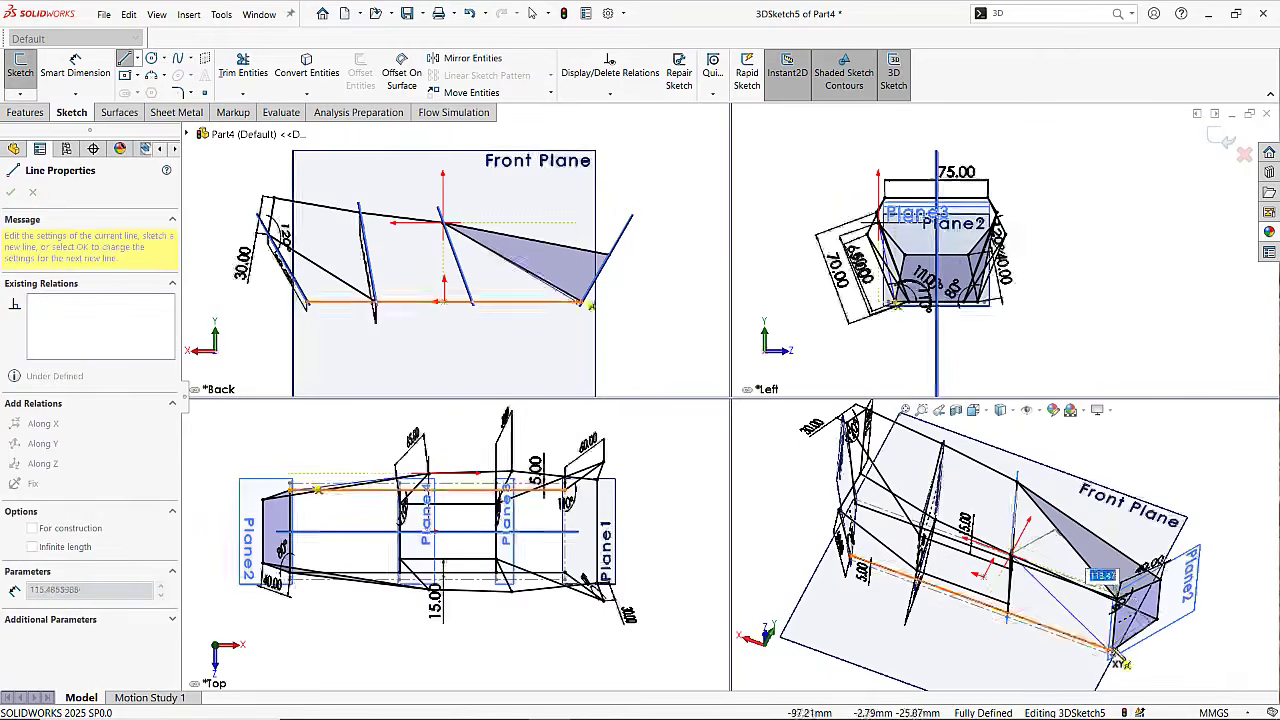
{"action": "left_click", "coordinate": [1112, 651]}
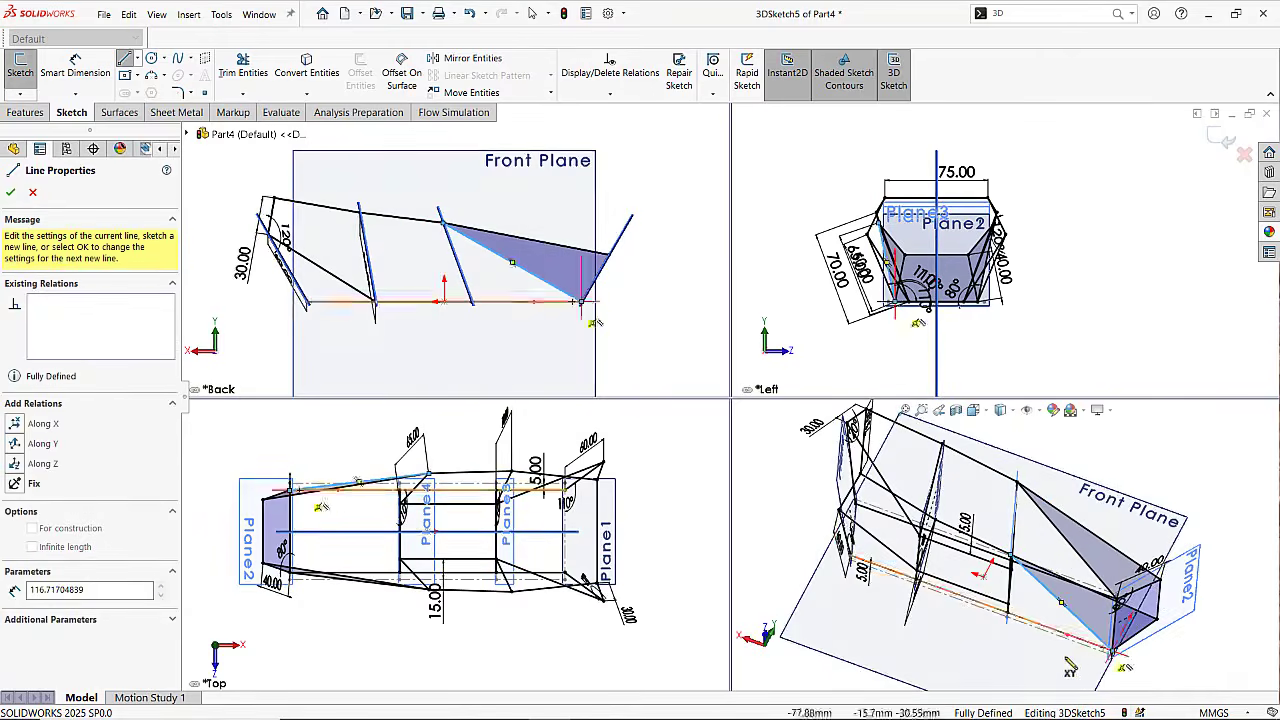
{"action": "key", "text": "Escape"}
{"action": "key", "text": "Escape"}
Draw a vertical line about 60 mm long along Y, upward from the top of one Plane4 post.
{"action": "scroll", "coordinate": [1037, 657], "scroll_direction": "up", "scroll_amount": 2}
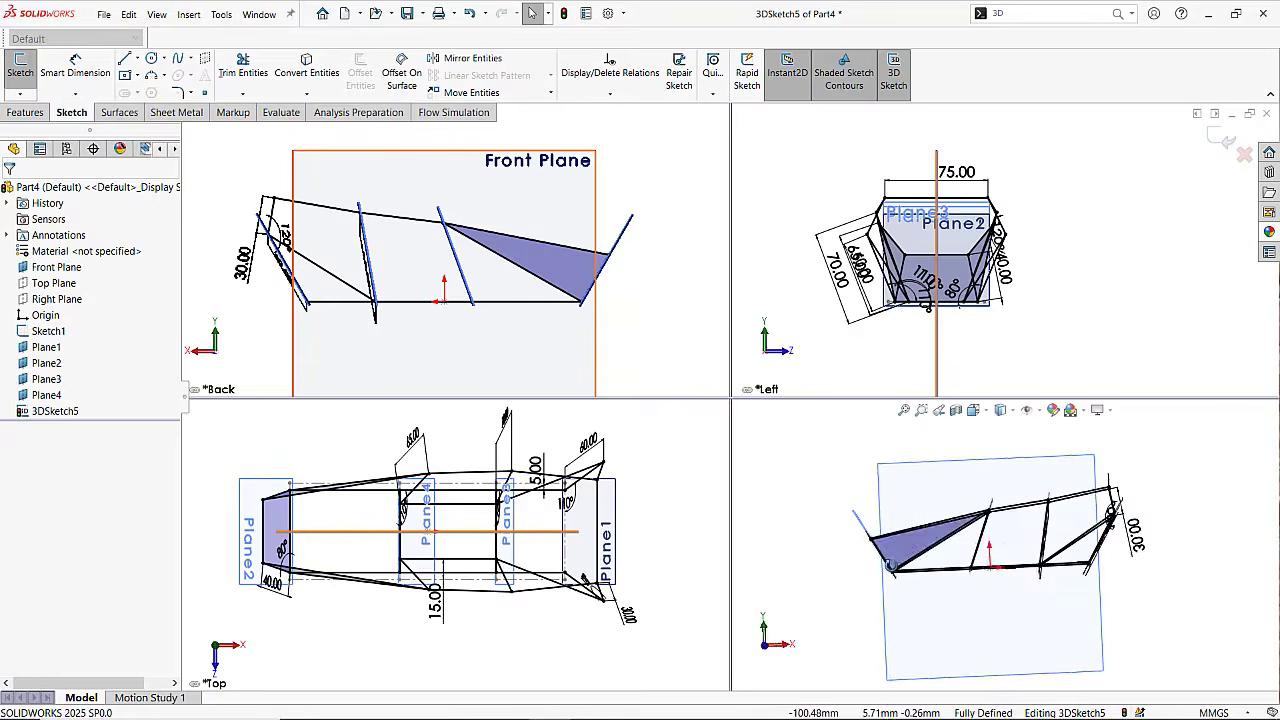
{"action": "mouse_move", "coordinate": [890, 563]}
{"action": "middle_mouse_down"}
{"action": "mouse_move", "coordinate": [1040, 568]}
{"action": "mouse_move", "coordinate": [965, 595]}
{"action": "middle_mouse_up"}
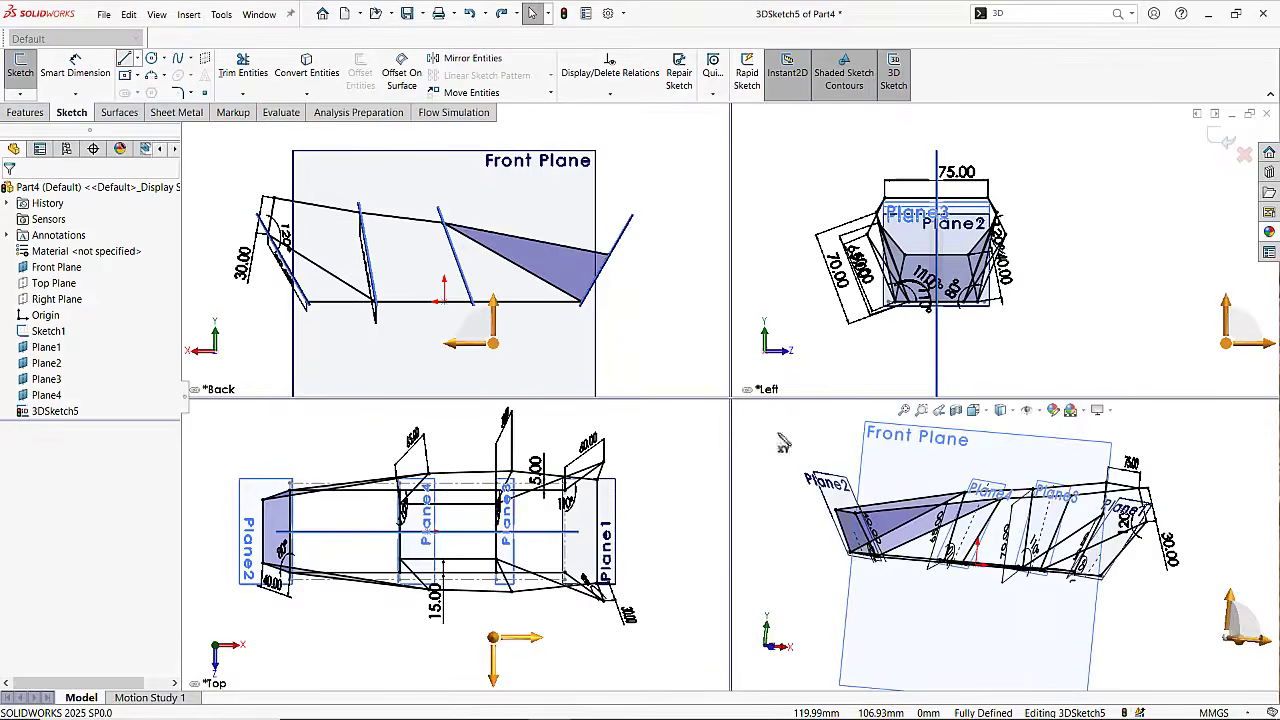
{"action": "key", "text": "l"}
{"action": "middle_click_drag", "start_coordinate": [783, 444], "coordinate": [993, 555]}
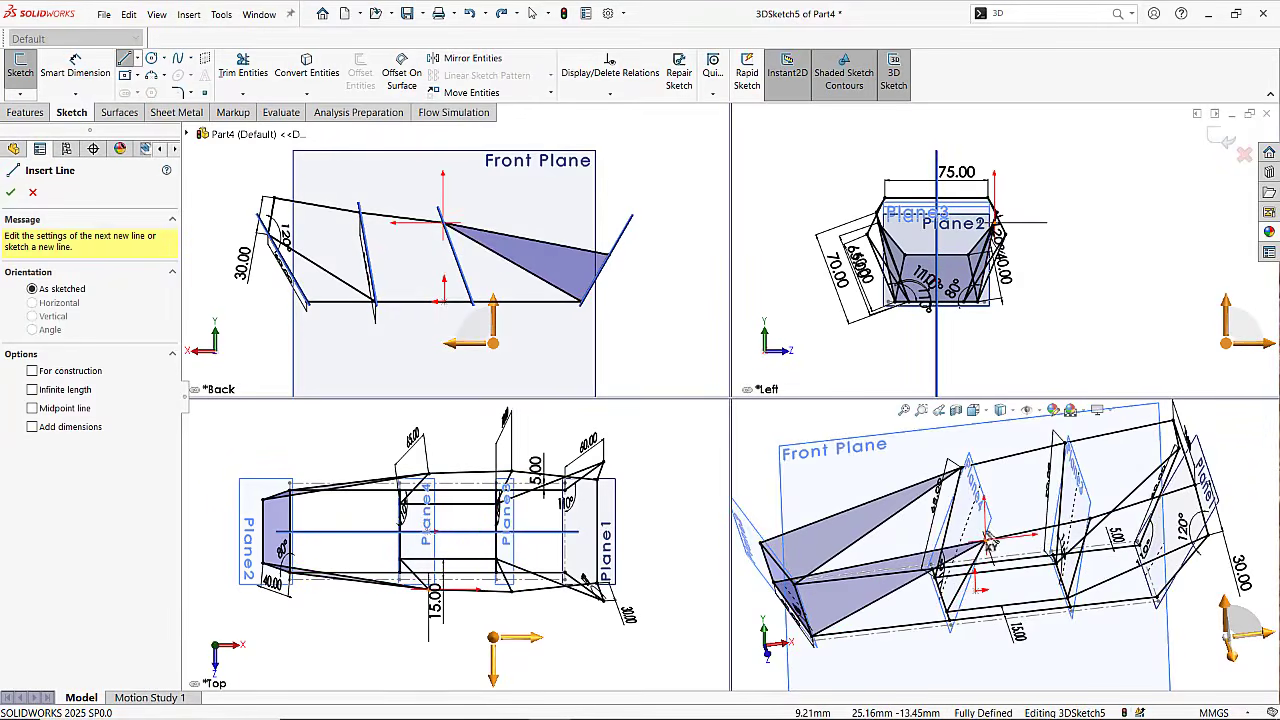
{"action": "left_click", "coordinate": [988, 540]}
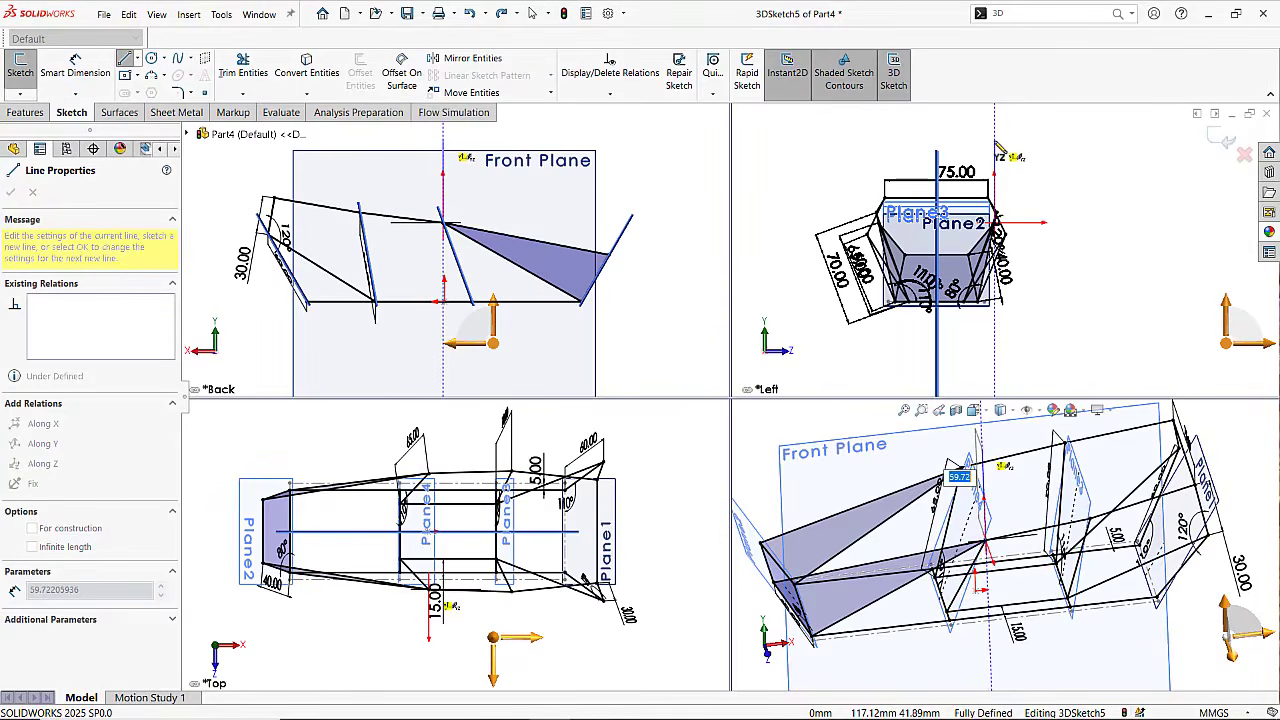
{"action": "left_click", "coordinate": [998, 149]}
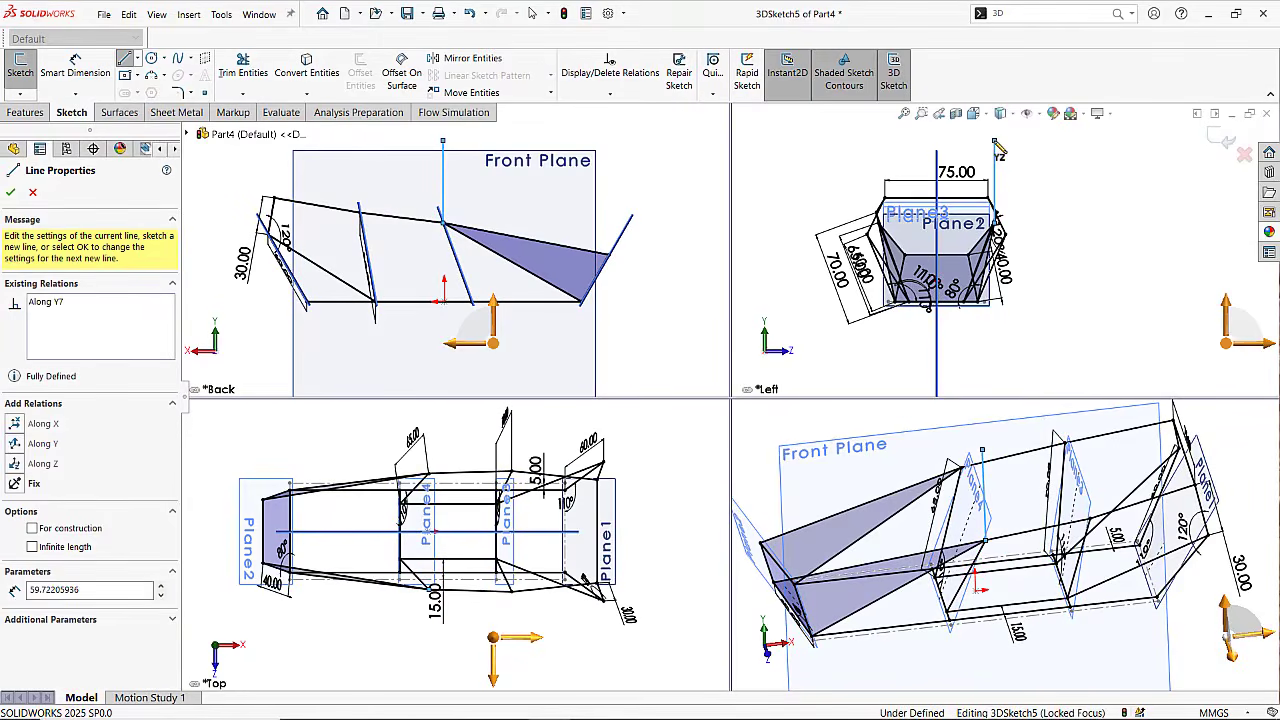
{"action": "key", "text": "Escape"}
{"action": "key", "text": "Escape"}
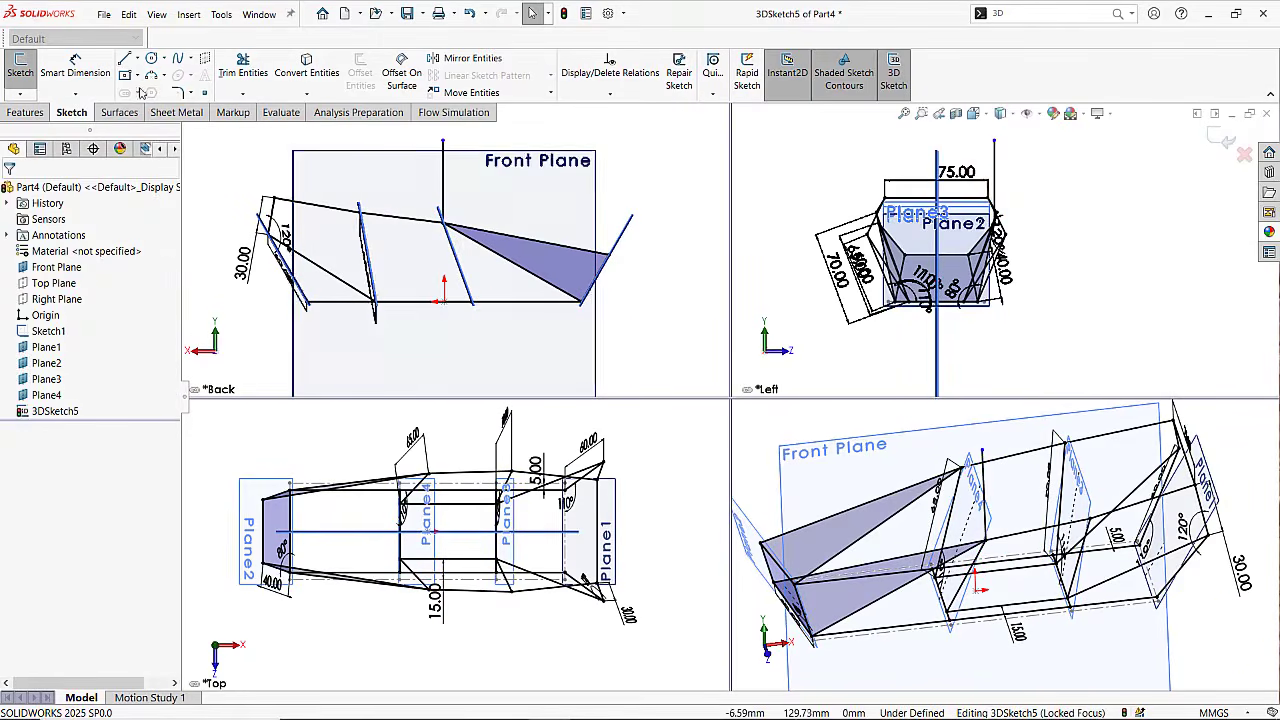
Draw a second vertical line about 65 mm long upward from the top of the opposite Plane4 post.
{"action": "key", "text": "l"}
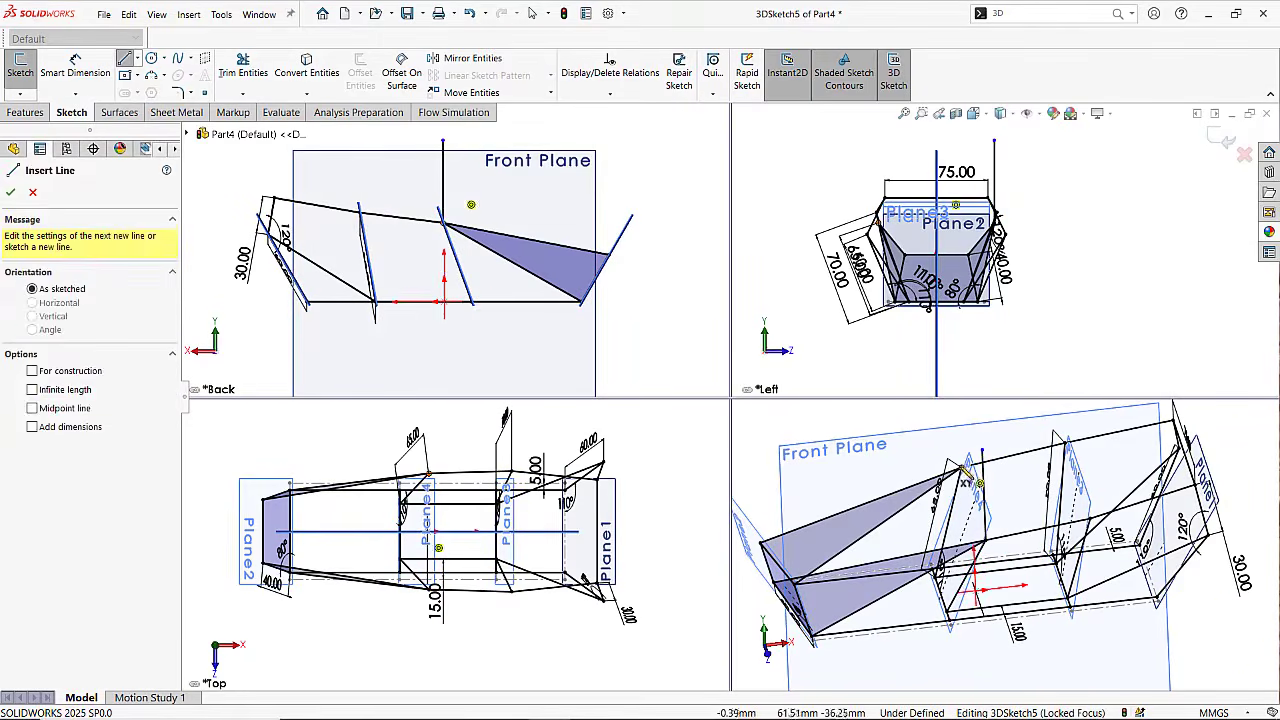
{"action": "left_click", "coordinate": [878, 222]}
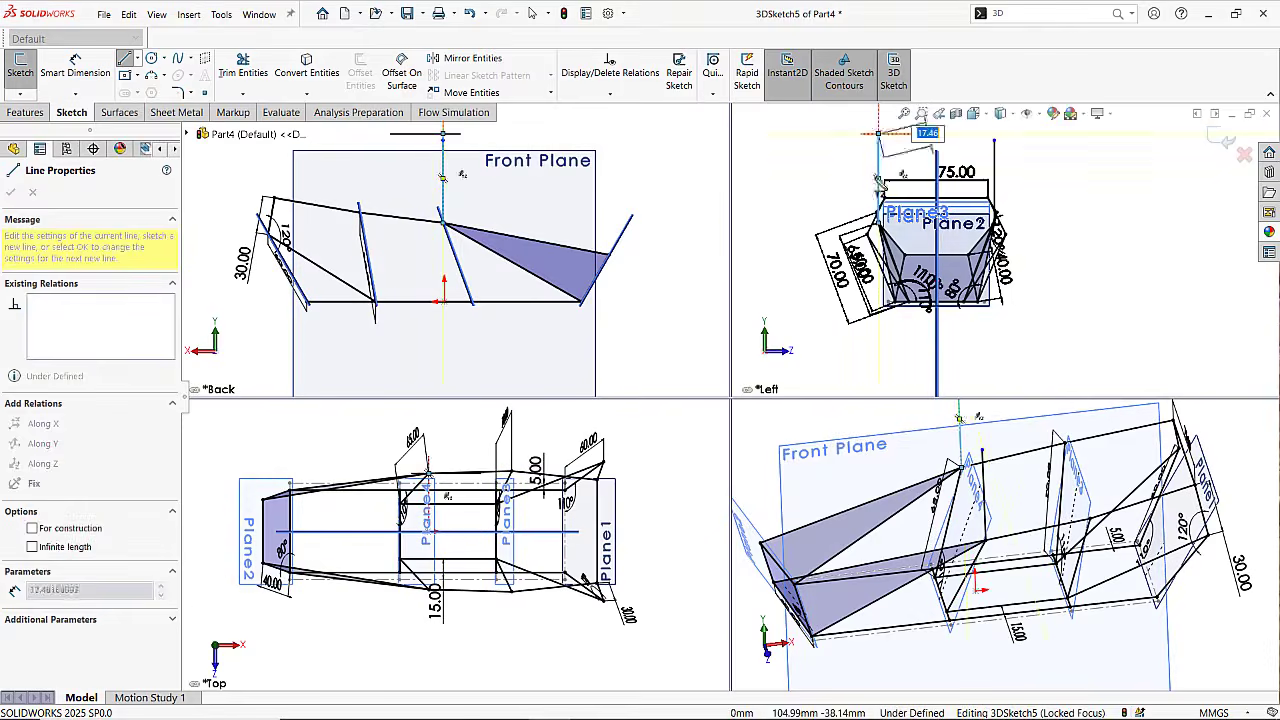
{"action": "left_click", "coordinate": [879, 134]}
{"action": "key", "text": "Escape"}
{"action": "scroll", "coordinate": [1066, 558], "scroll_direction": "up", "scroll_amount": 2}
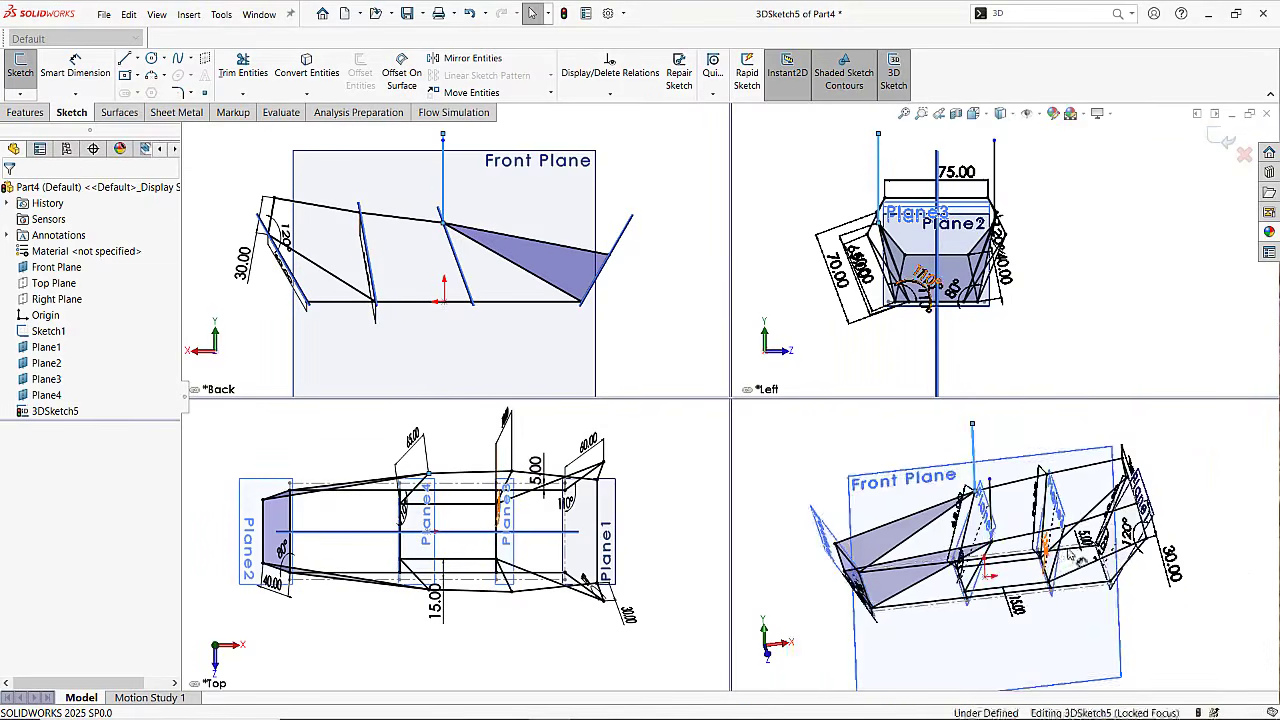
Make the two vertical lines above the Plane4 posts equal in length.
{"action": "middle_click_drag", "start_coordinate": [1068, 562], "coordinate": [1004, 527]}
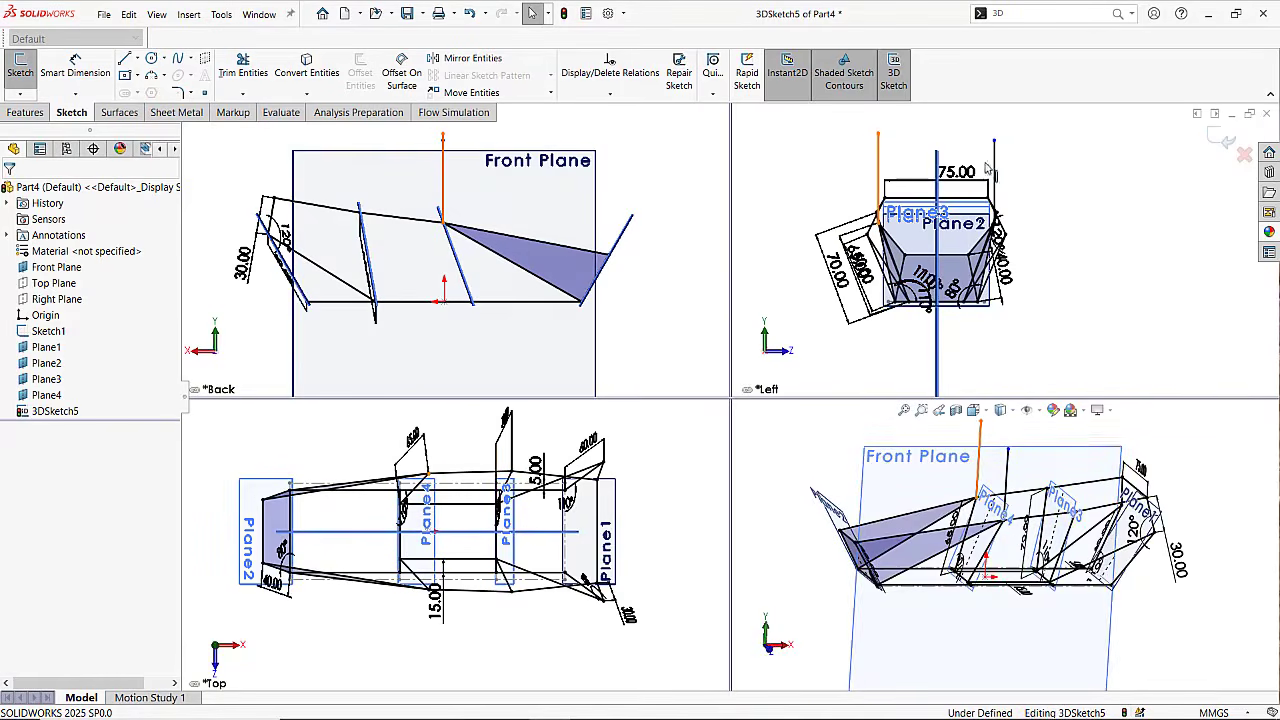
{"action": "left_click", "coordinate": [993, 168]}
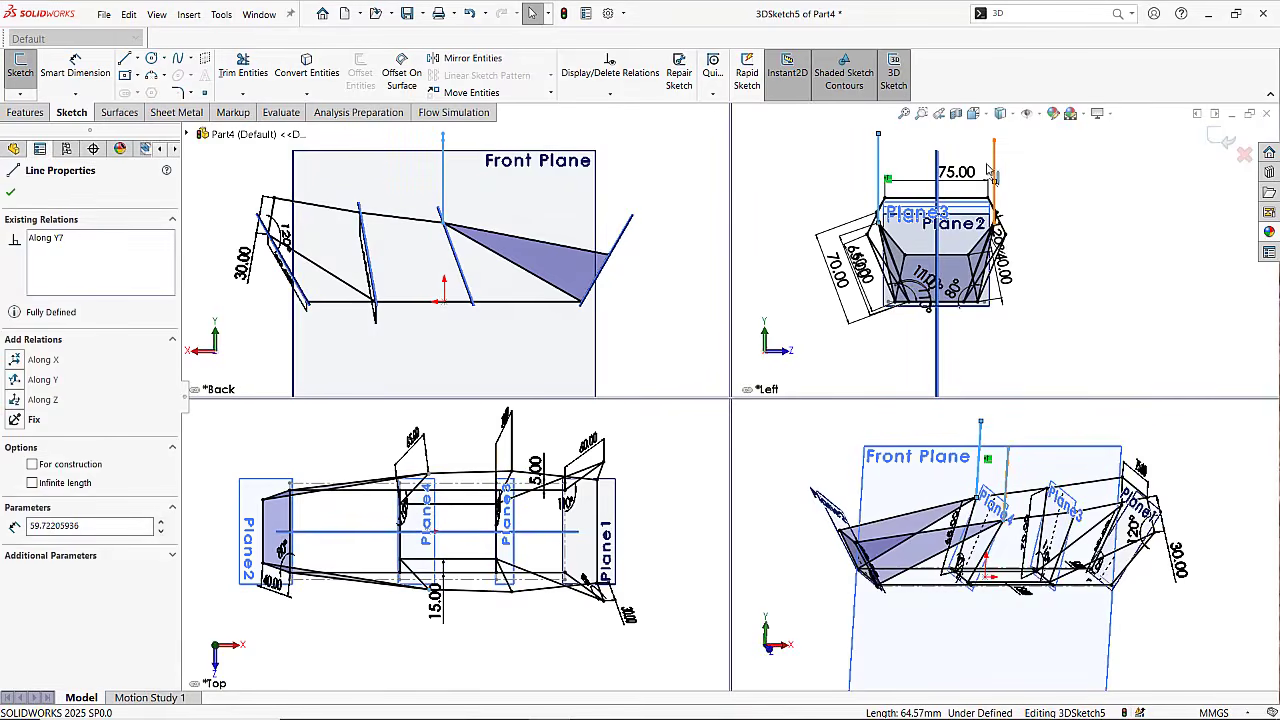
{"action": "left_click", "coordinate": [878, 160], "text": "ctrl"}
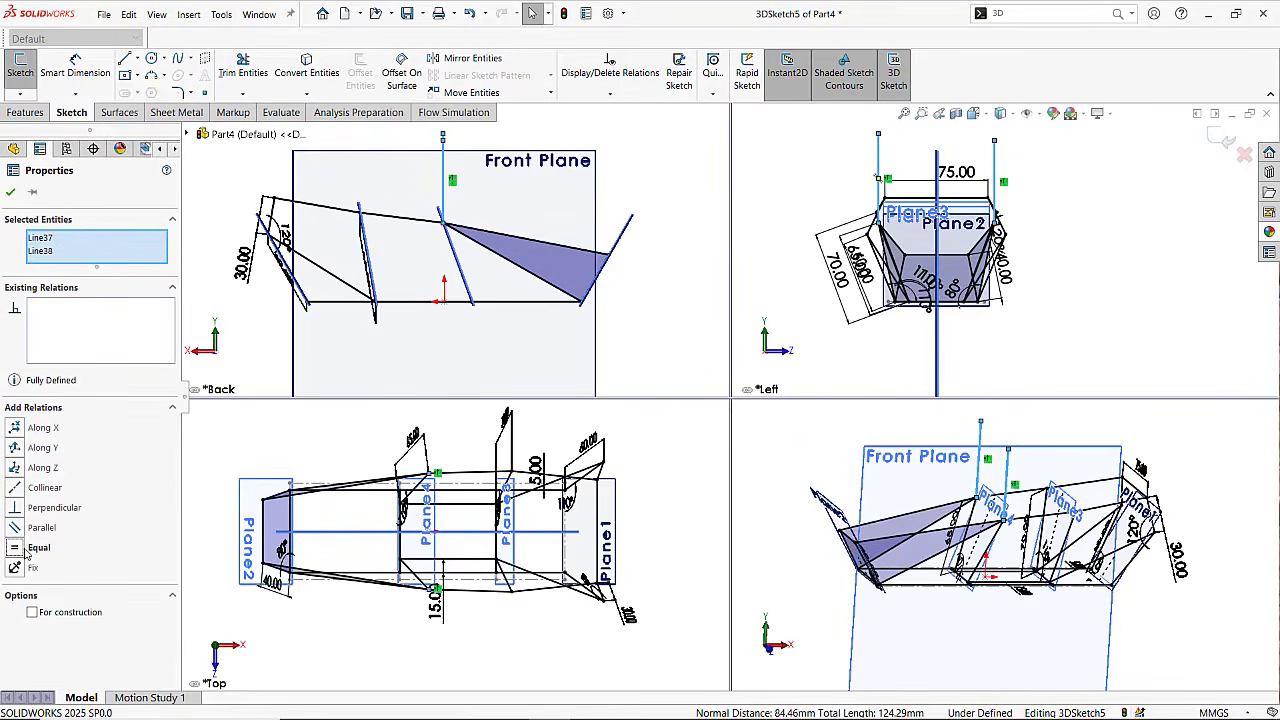
{"action": "left_click", "coordinate": [11, 193]}
{"action": "left_click", "coordinate": [1071, 438]}
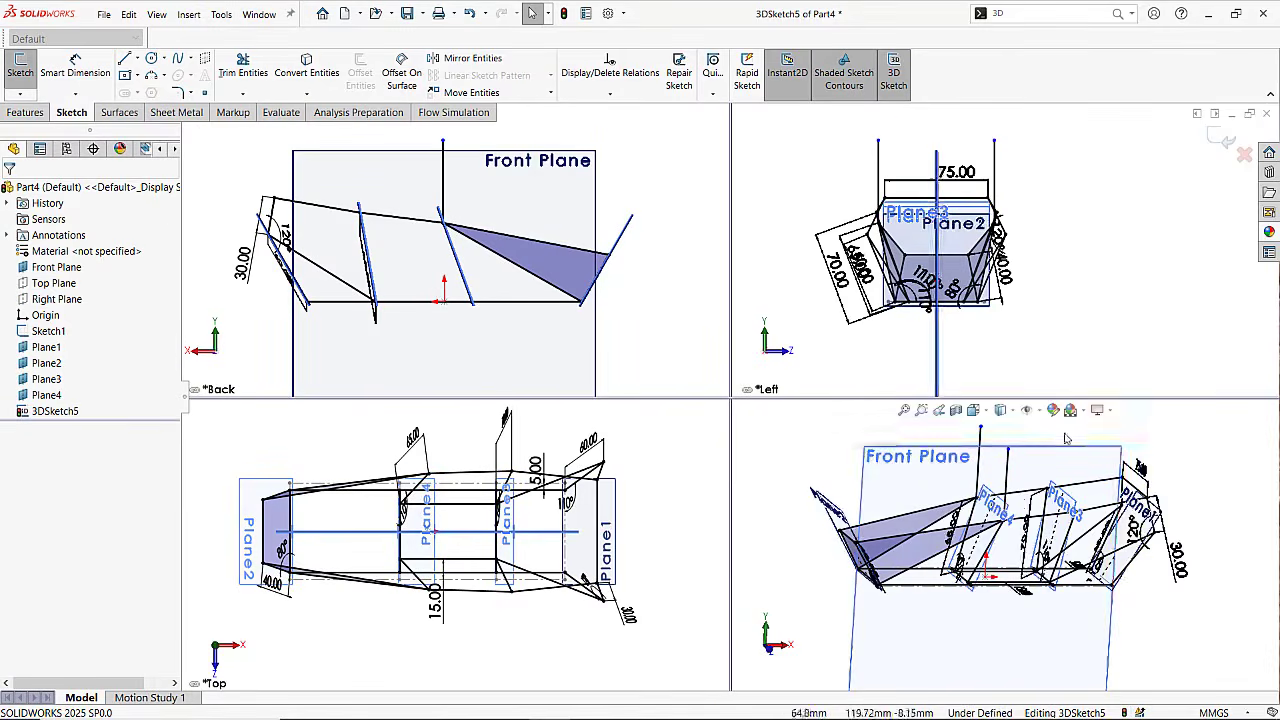
Dimension one of the vertical lines above the Plane4 posts to 40 mm.
{"action": "middle_click_drag", "start_coordinate": [1066, 446], "coordinate": [992, 454]}
{"action": "left_click", "coordinate": [88, 80]}
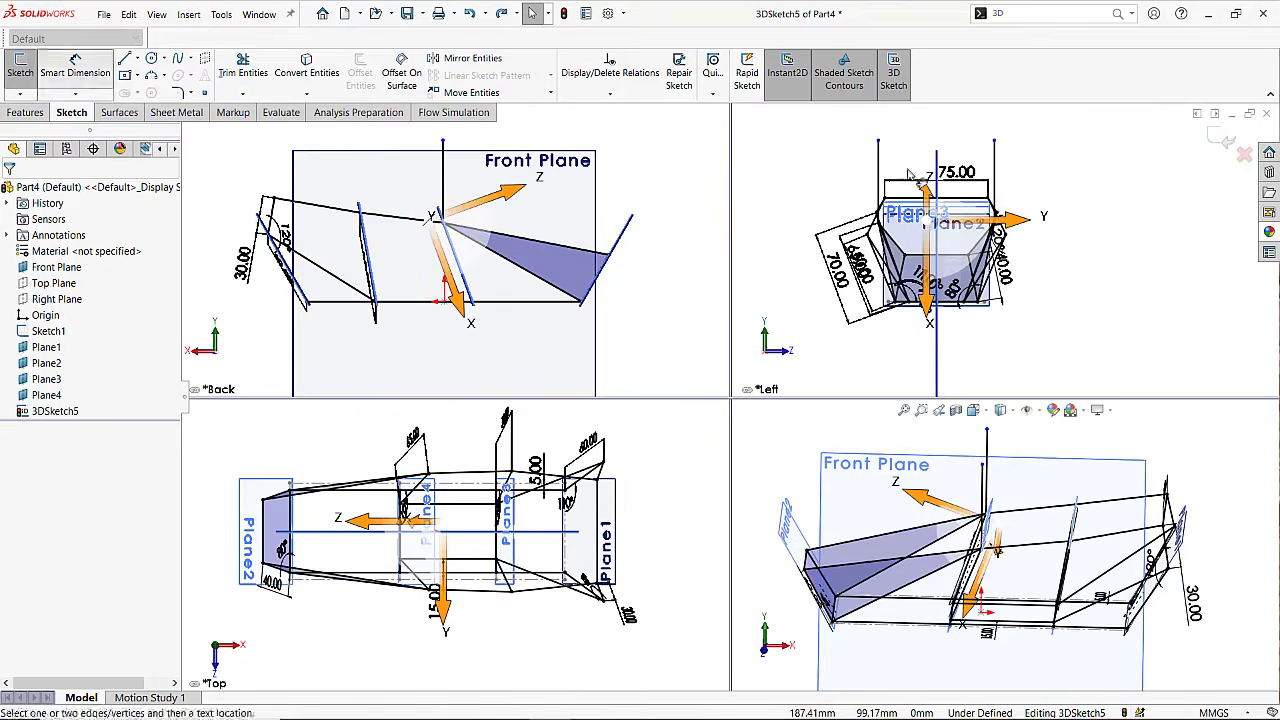
{"action": "left_click", "coordinate": [875, 165]}
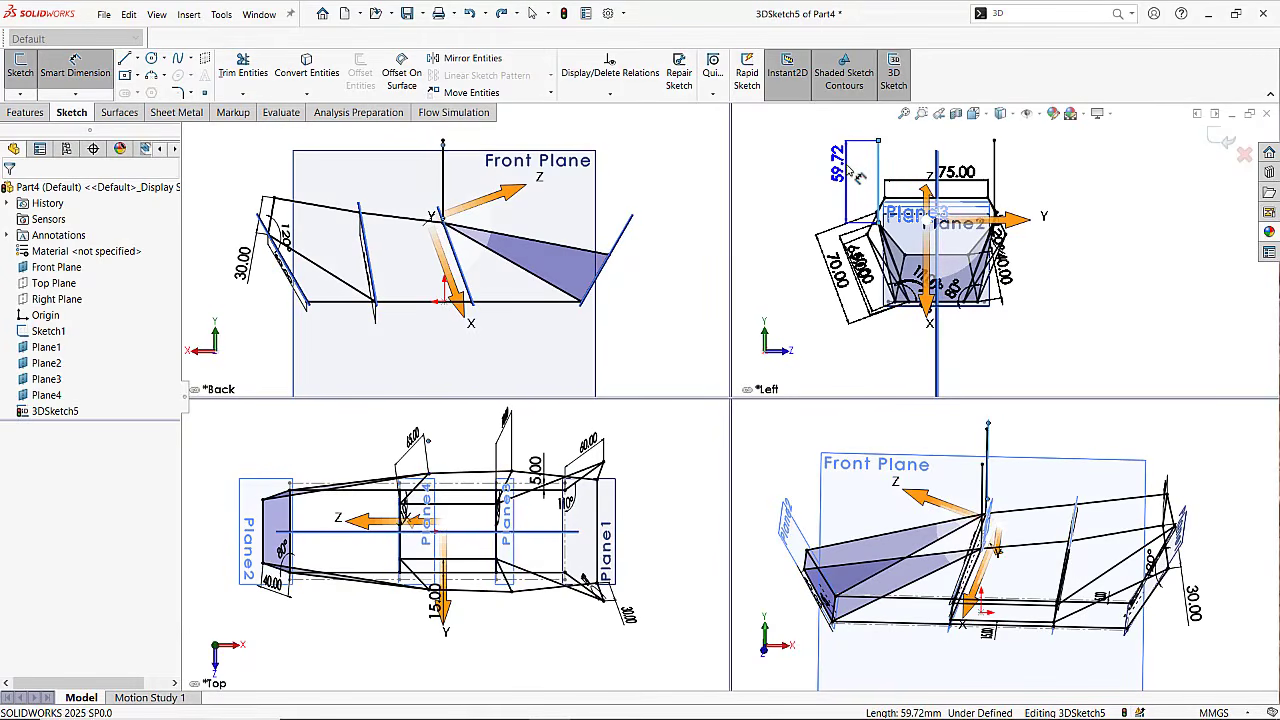
{"action": "left_click", "coordinate": [858, 177]}
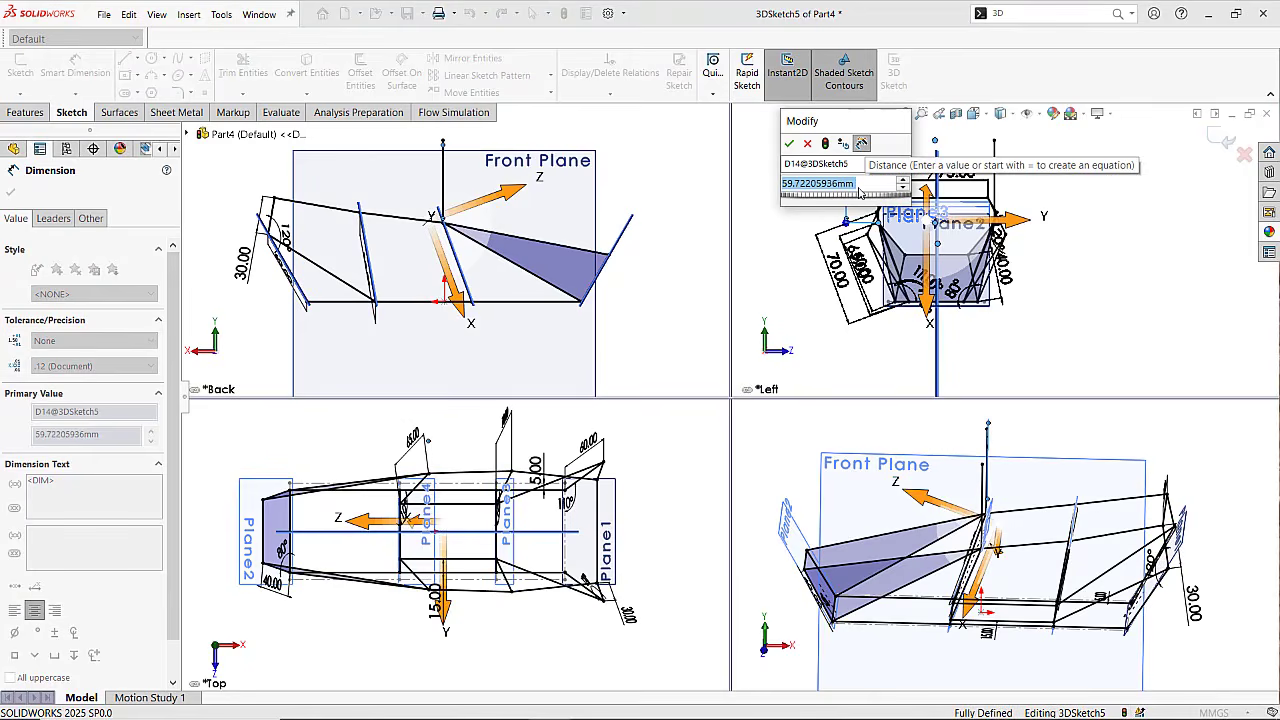
{"action": "key", "text": "Return"}
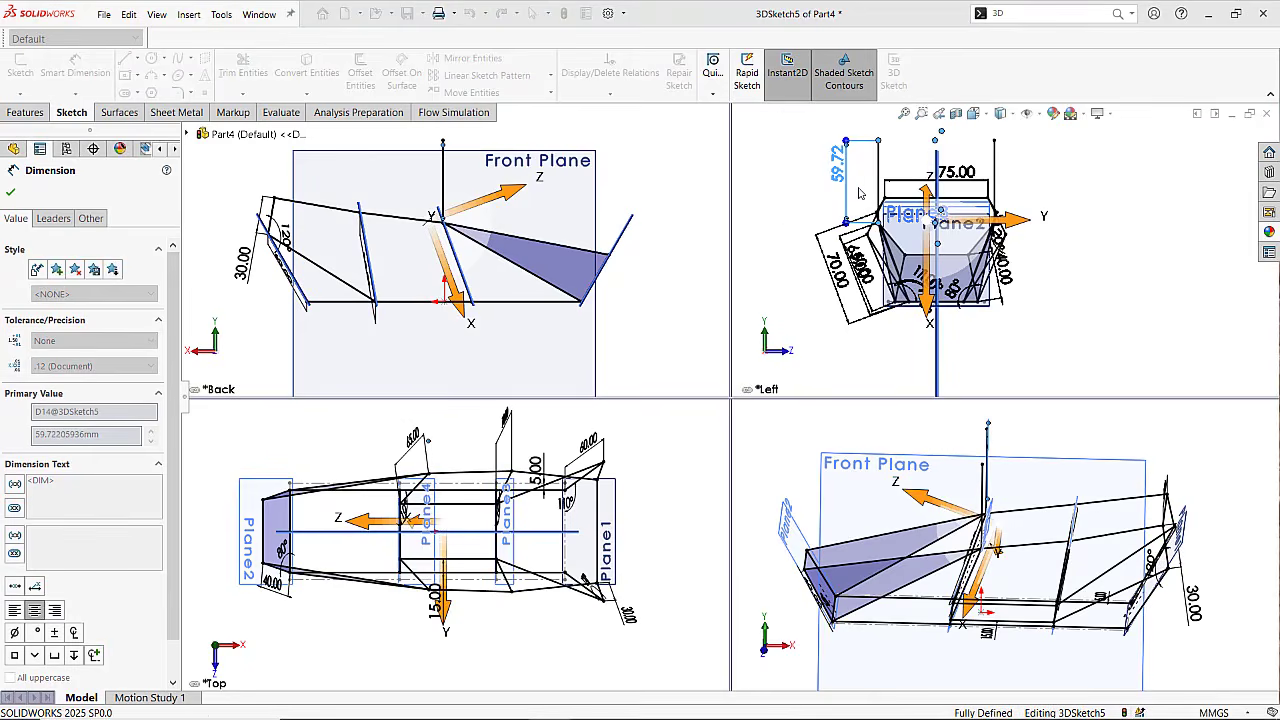
{"action": "left_click", "coordinate": [1065, 446]}
Draw an outward-slanting line about 43 mm long in the YZ plane, upward from the top of one Plane3 post.
{"action": "mouse_move", "coordinate": [1038, 466]}
{"action": "middle_mouse_down"}
{"action": "mouse_move", "coordinate": [1065, 451]}
{"action": "mouse_move", "coordinate": [1046, 466]}
{"action": "mouse_move", "coordinate": [1034, 434]}
{"action": "mouse_move", "coordinate": [1040, 454]}
{"action": "middle_mouse_up"}
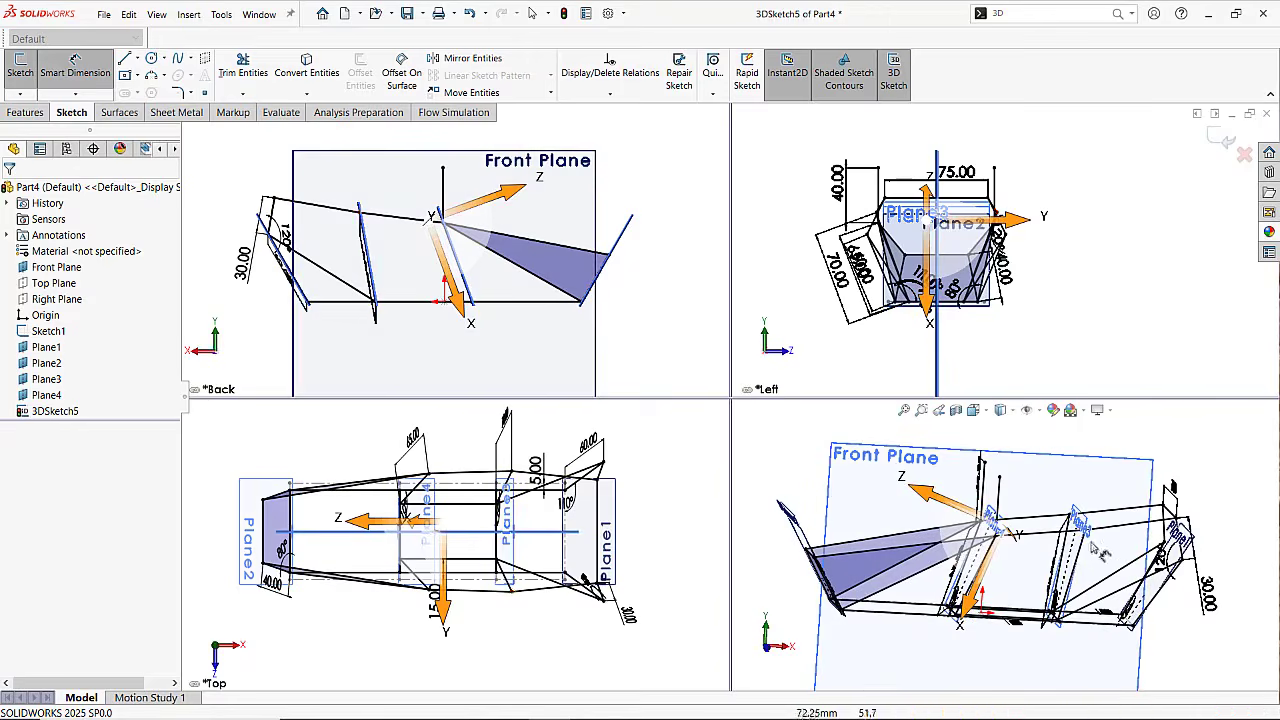
{"action": "scroll", "coordinate": [1086, 537], "scroll_direction": "down", "scroll_amount": 2}
{"action": "middle_click_drag", "start_coordinate": [1086, 537], "coordinate": [1101, 557]}
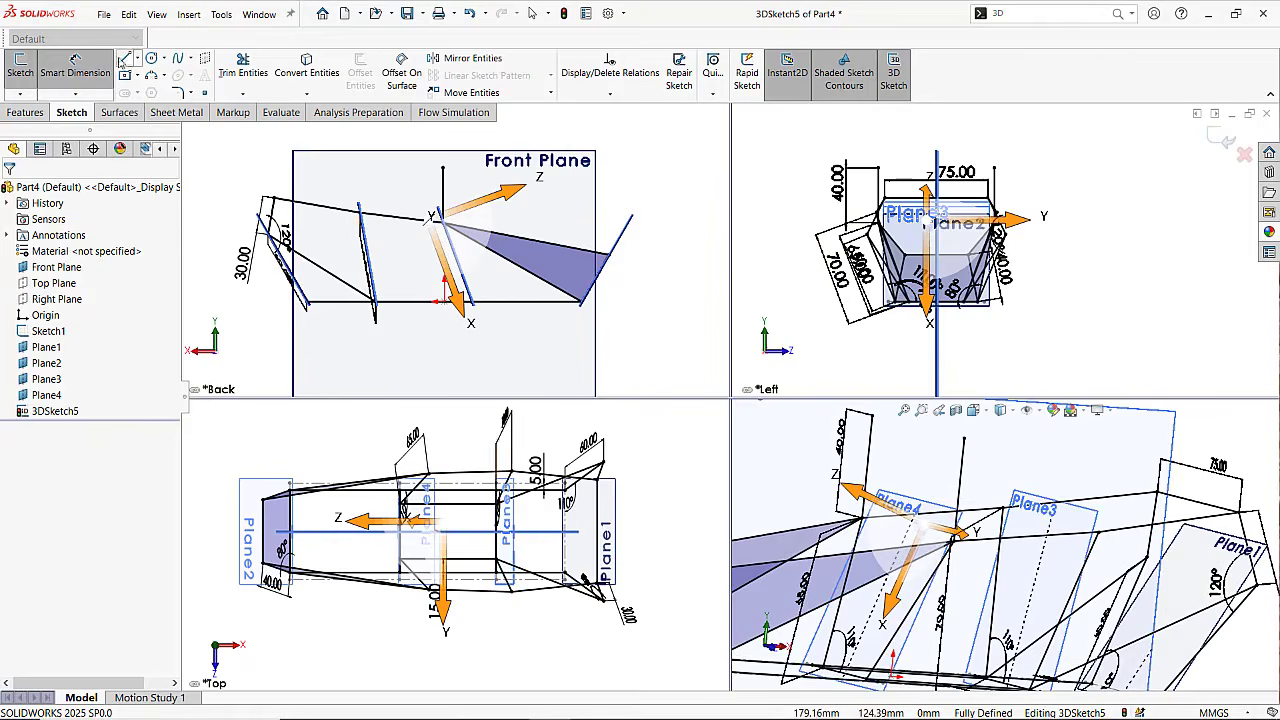
{"action": "key", "text": "l"}
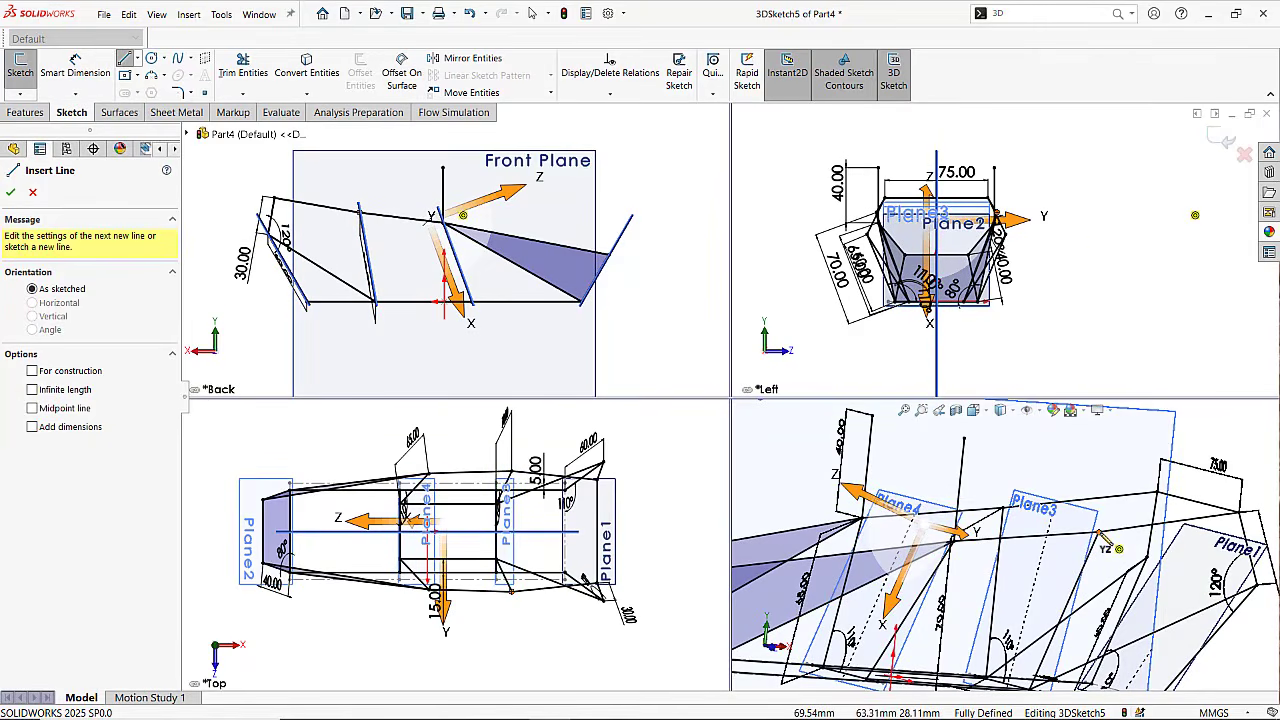
{"action": "left_click", "coordinate": [1100, 540]}
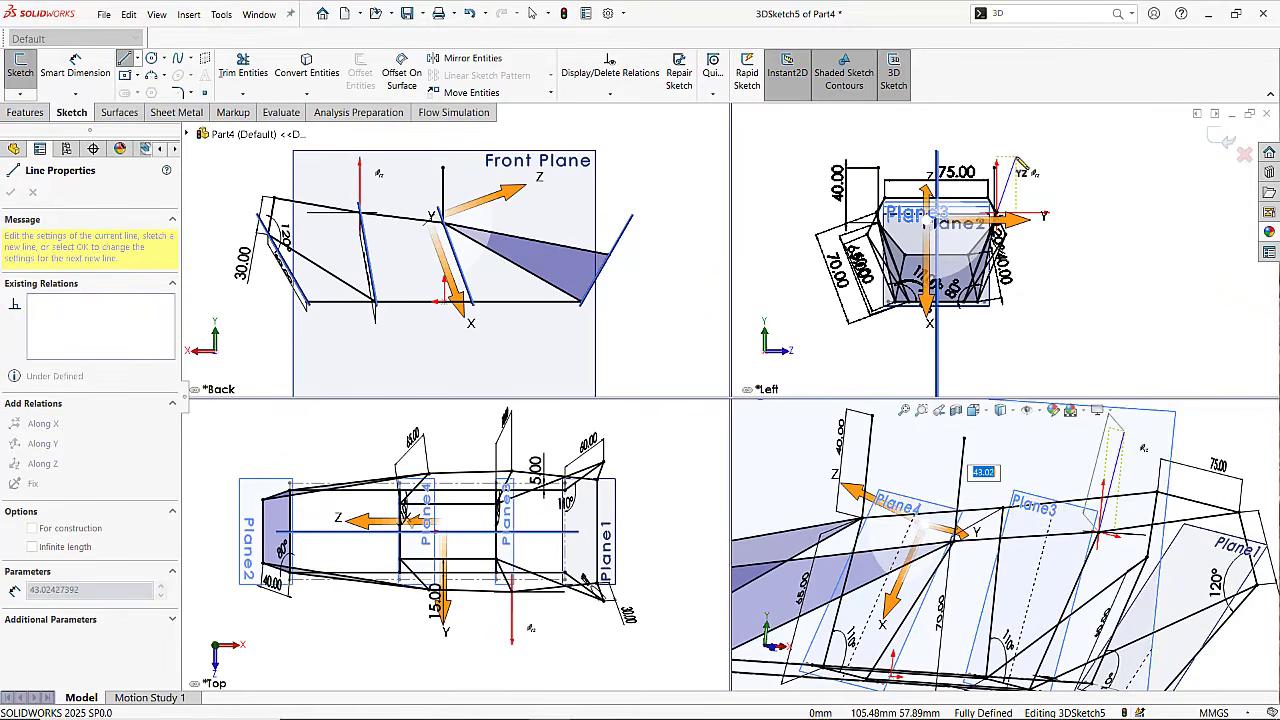
{"action": "left_click", "coordinate": [1016, 159]}
{"action": "key", "text": "Escape"}
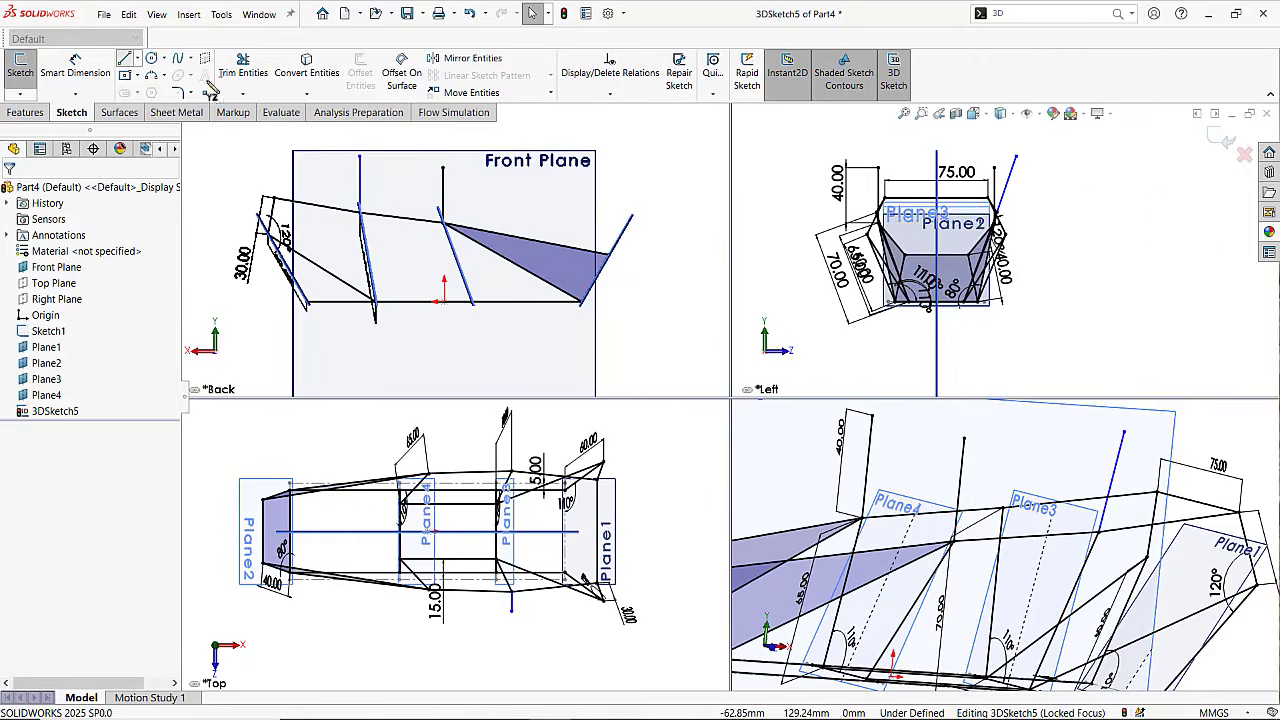
Draw a second outward-slanting line about 44 mm long in the YZ plane, upward from the top of the opposite Plane3 post.
{"action": "key", "text": "l"}
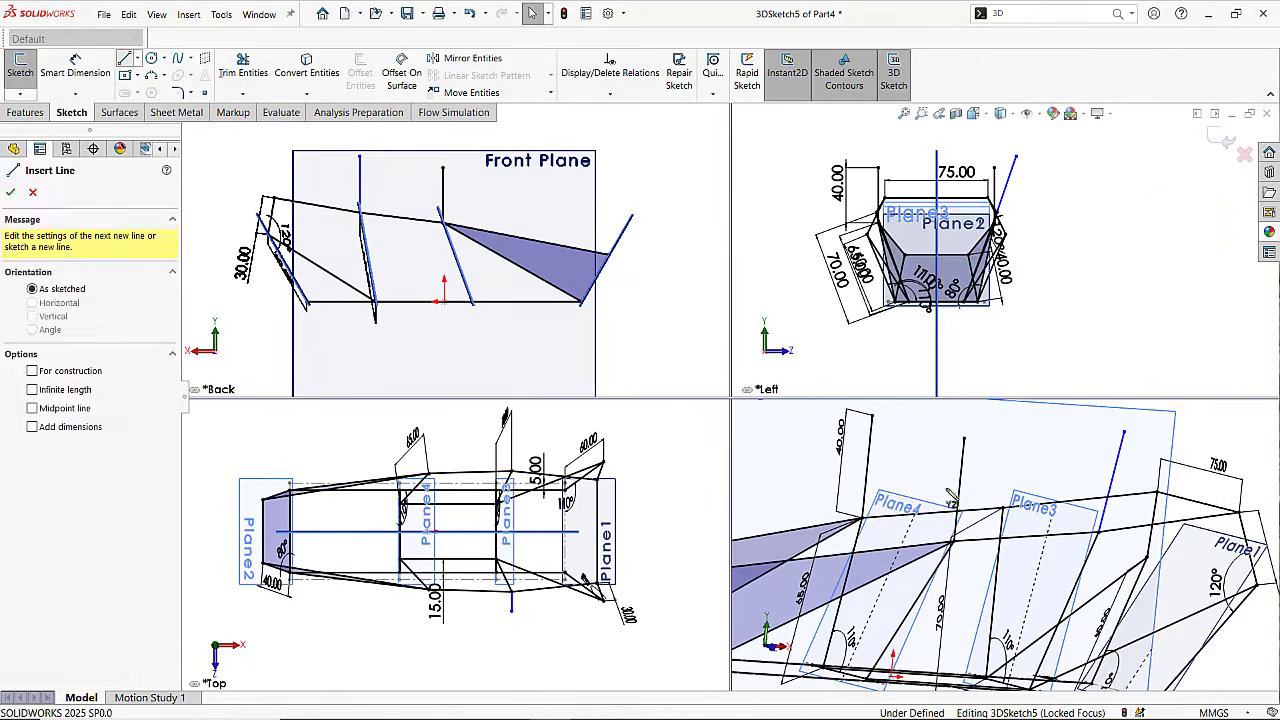
{"action": "left_click", "coordinate": [1002, 510]}
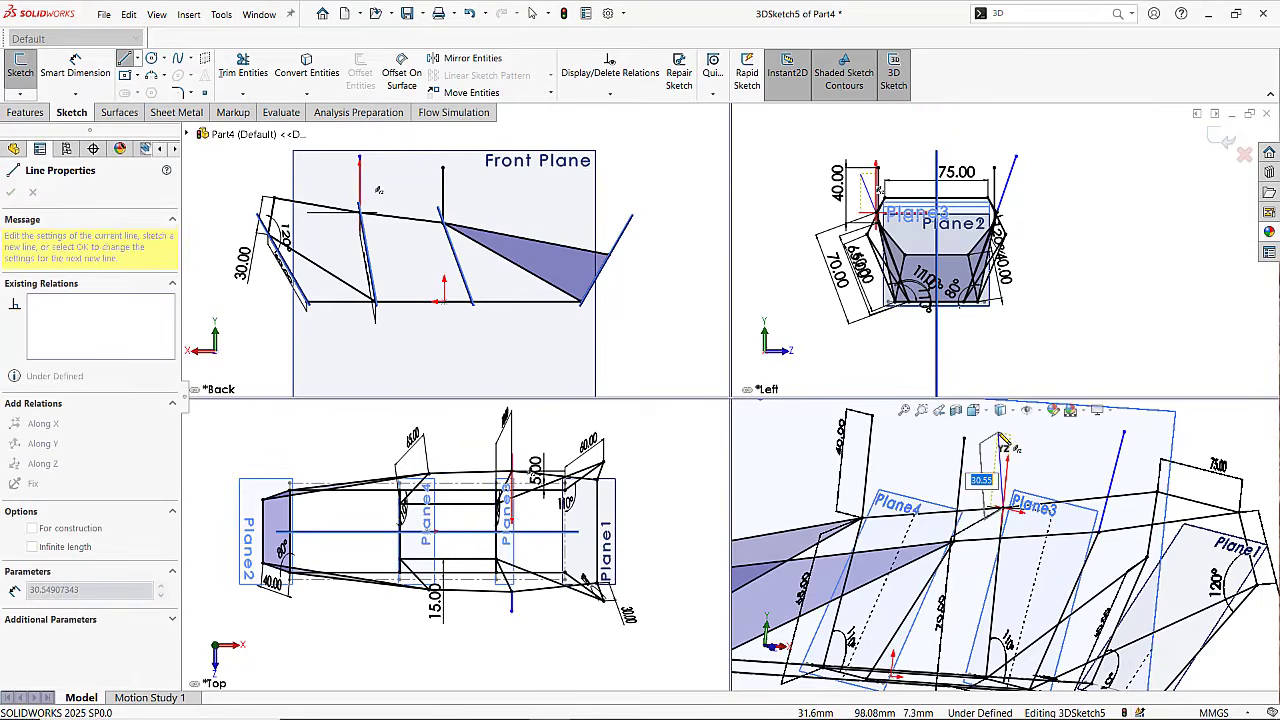
{"action": "key", "text": "a"}
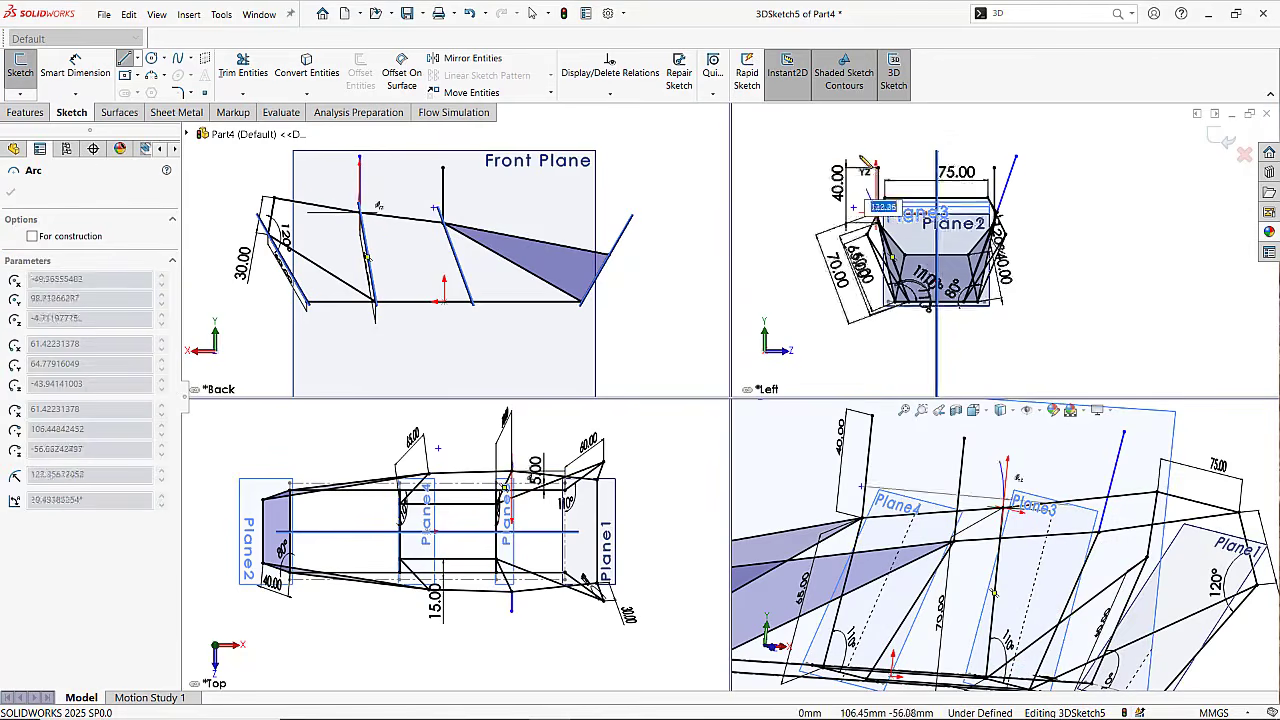
{"action": "key", "text": "a"}
{"action": "left_click", "coordinate": [858, 156]}
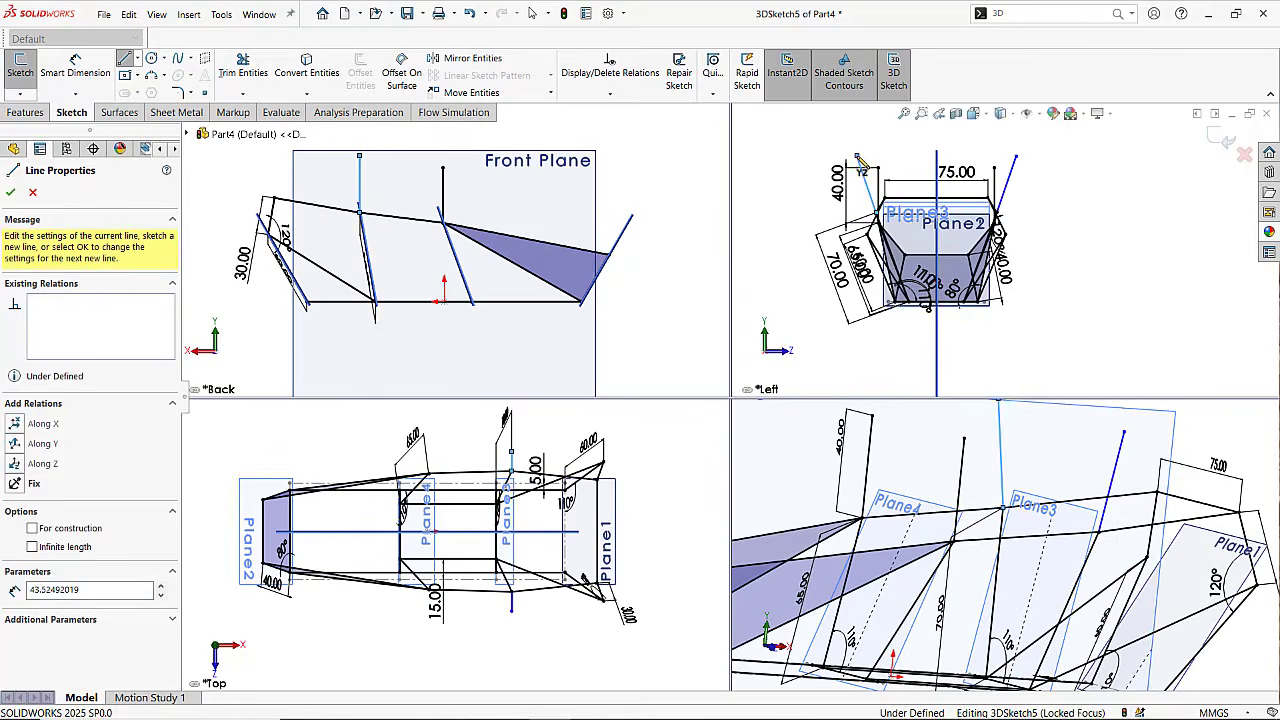
{"action": "key", "text": "Escape"}
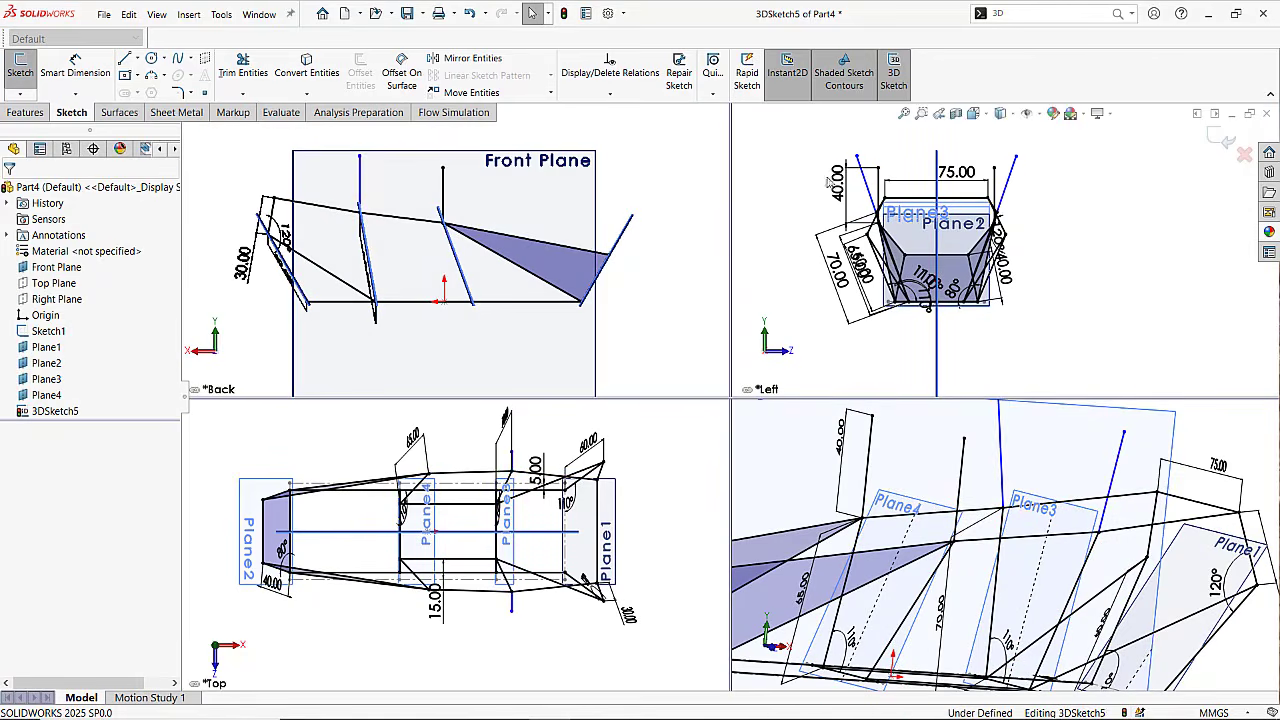
Make the two slanted lines above the Plane3 posts symmetric about the Front Plane.
{"action": "left_click", "coordinate": [891, 189]}
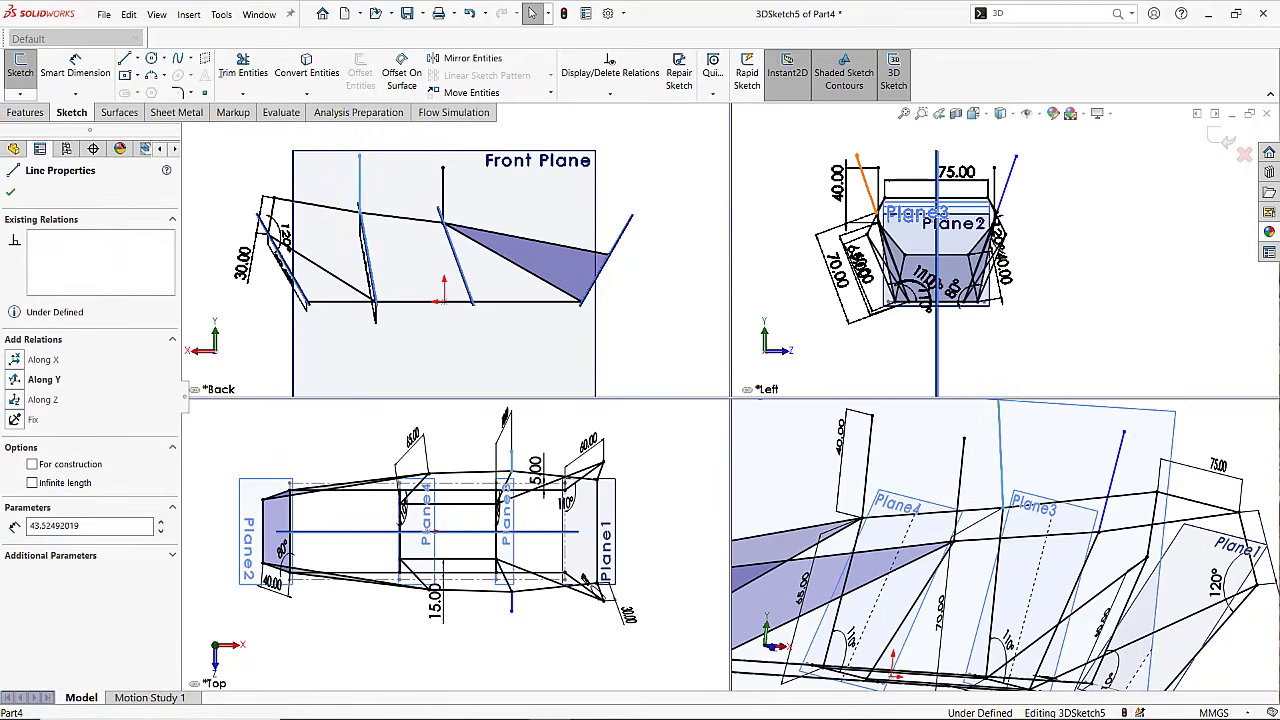
{"action": "left_click", "coordinate": [1006, 185], "text": "ctrl"}
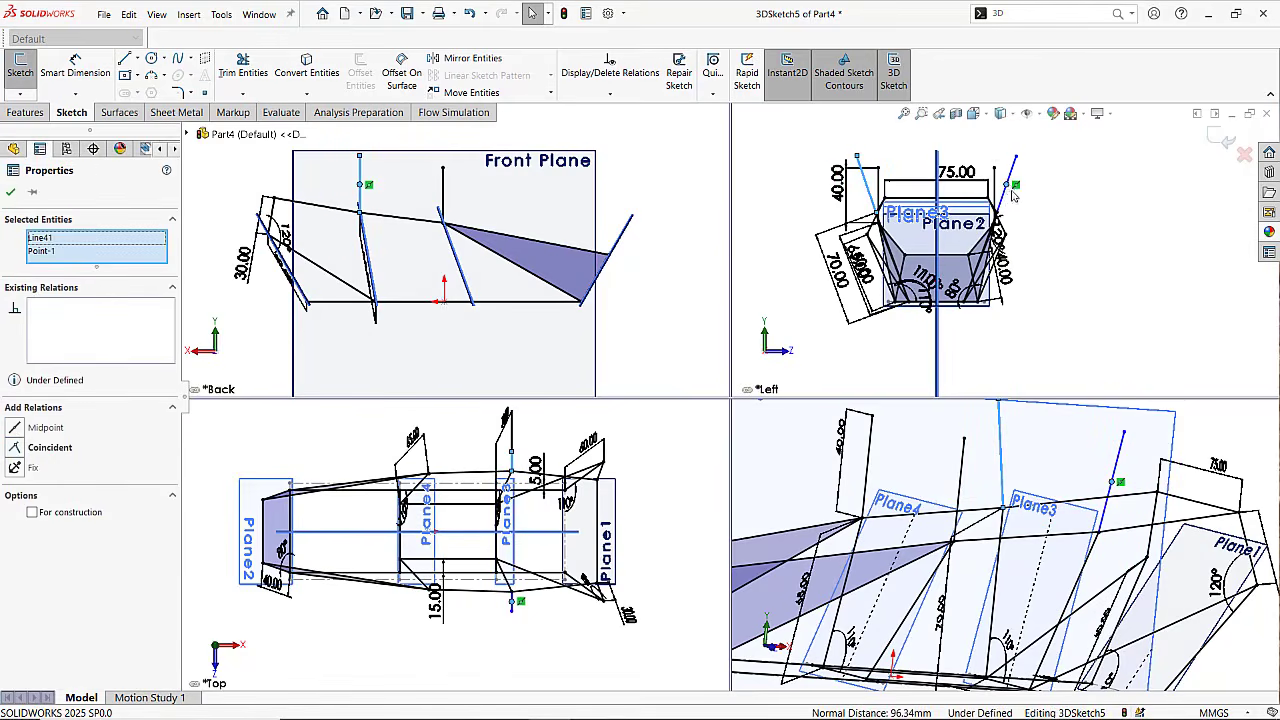
{"action": "left_click", "coordinate": [1009, 201]}
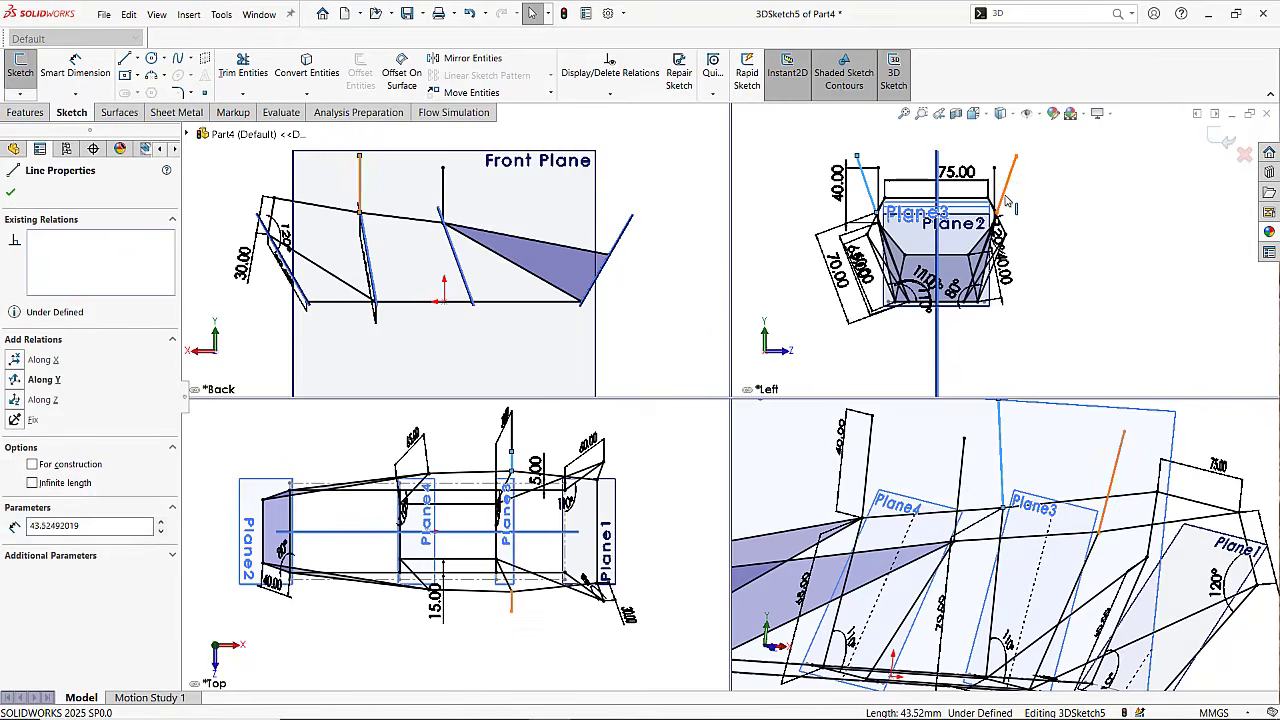
{"action": "left_click", "coordinate": [1002, 199], "text": "ctrl"}
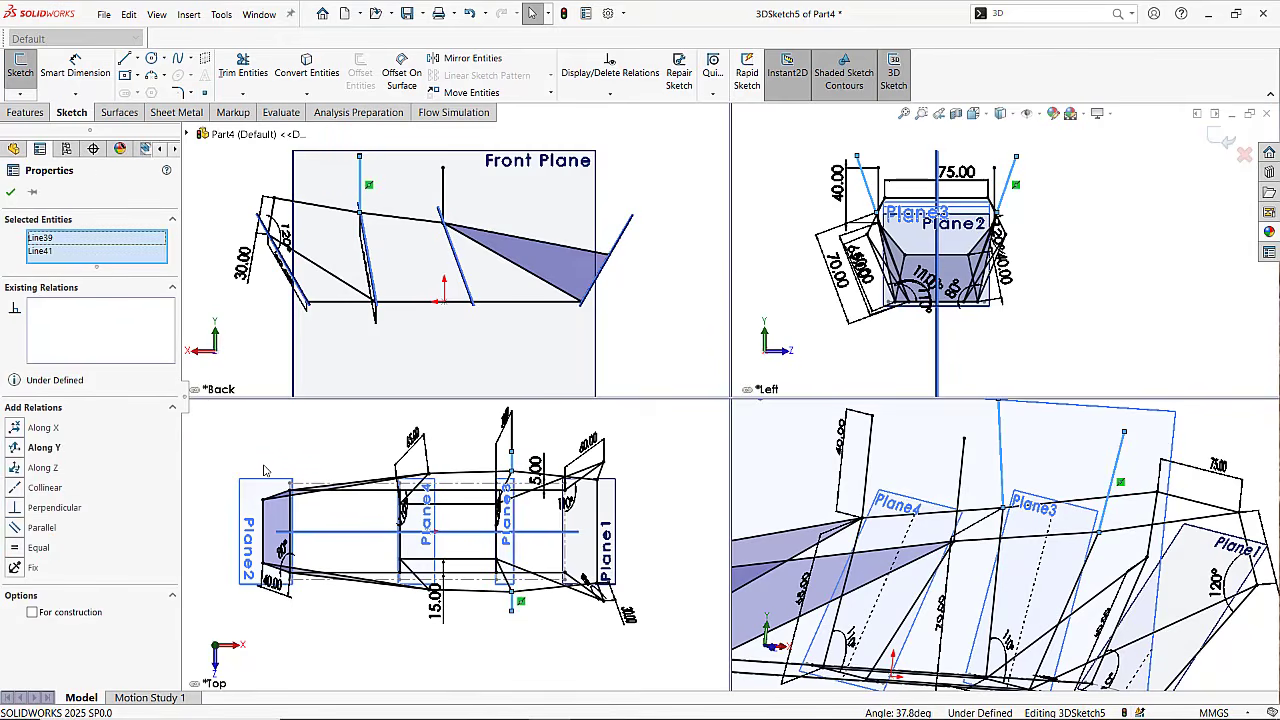
{"action": "left_click", "coordinate": [1063, 438], "text": "ctrl"}
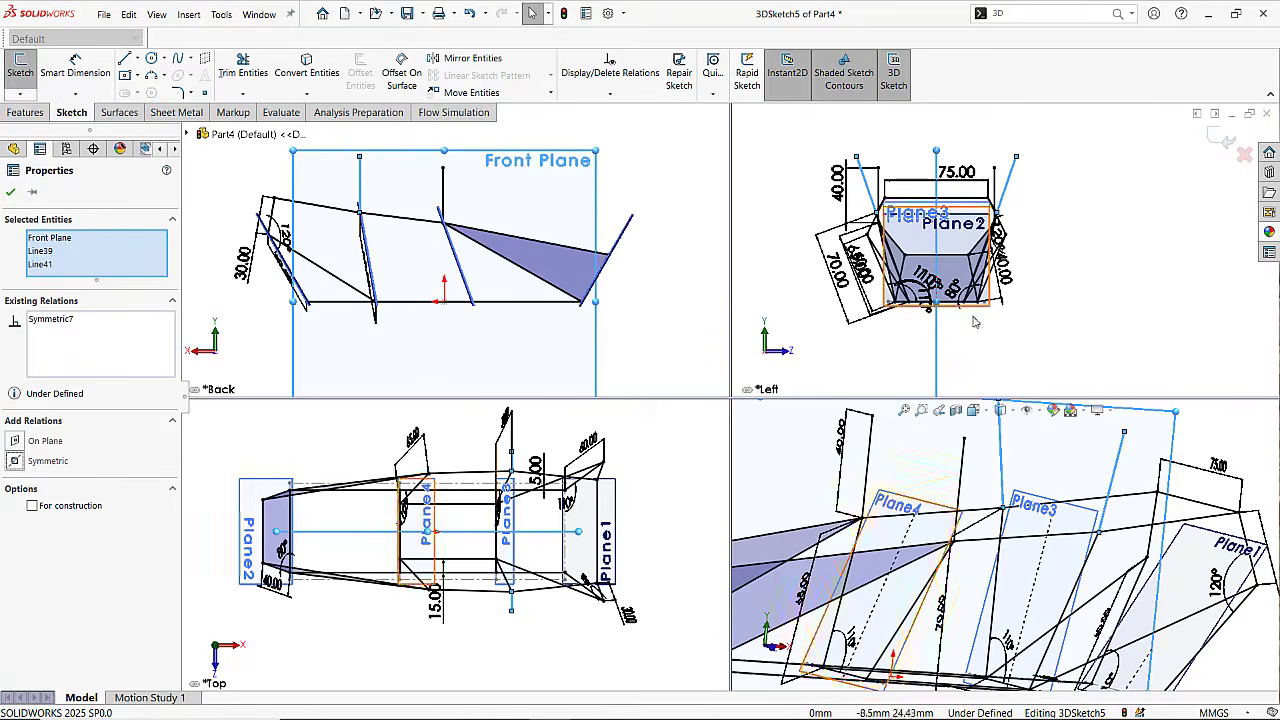
{"action": "left_click", "coordinate": [1051, 327]}
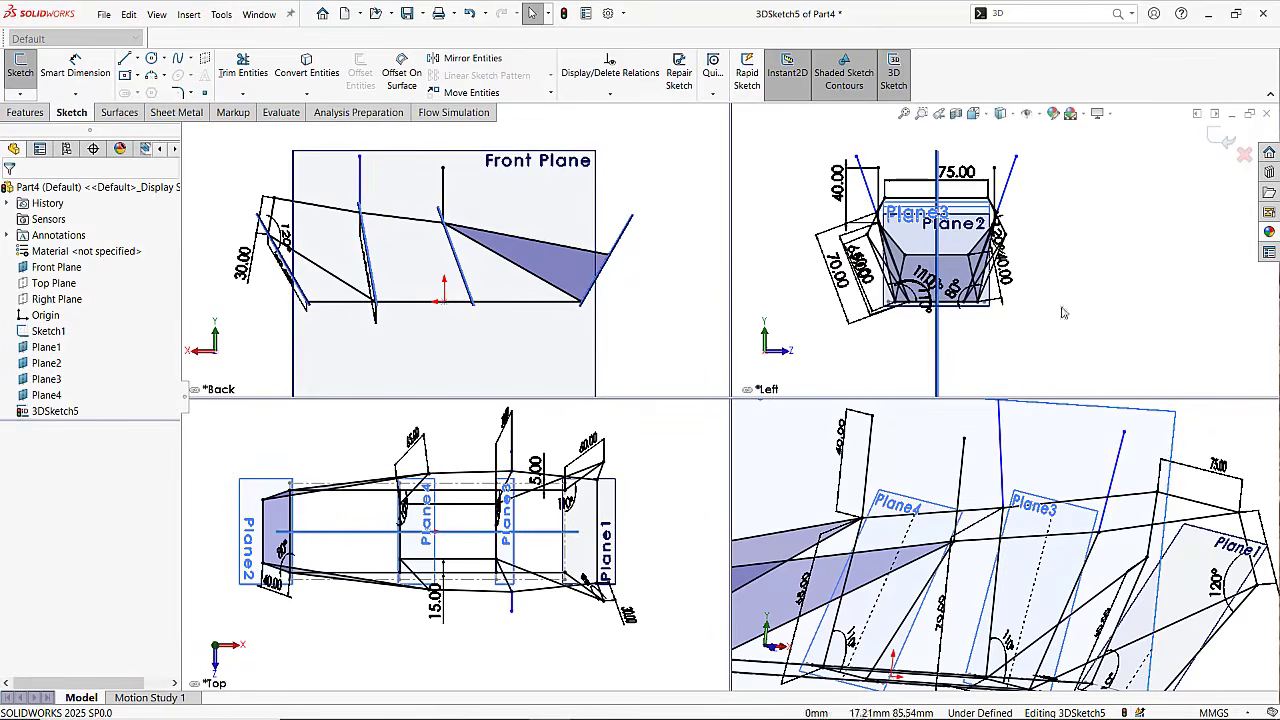
Make the two slanted lines above the Plane3 posts equal in length.
{"action": "left_click", "coordinate": [1085, 465]}
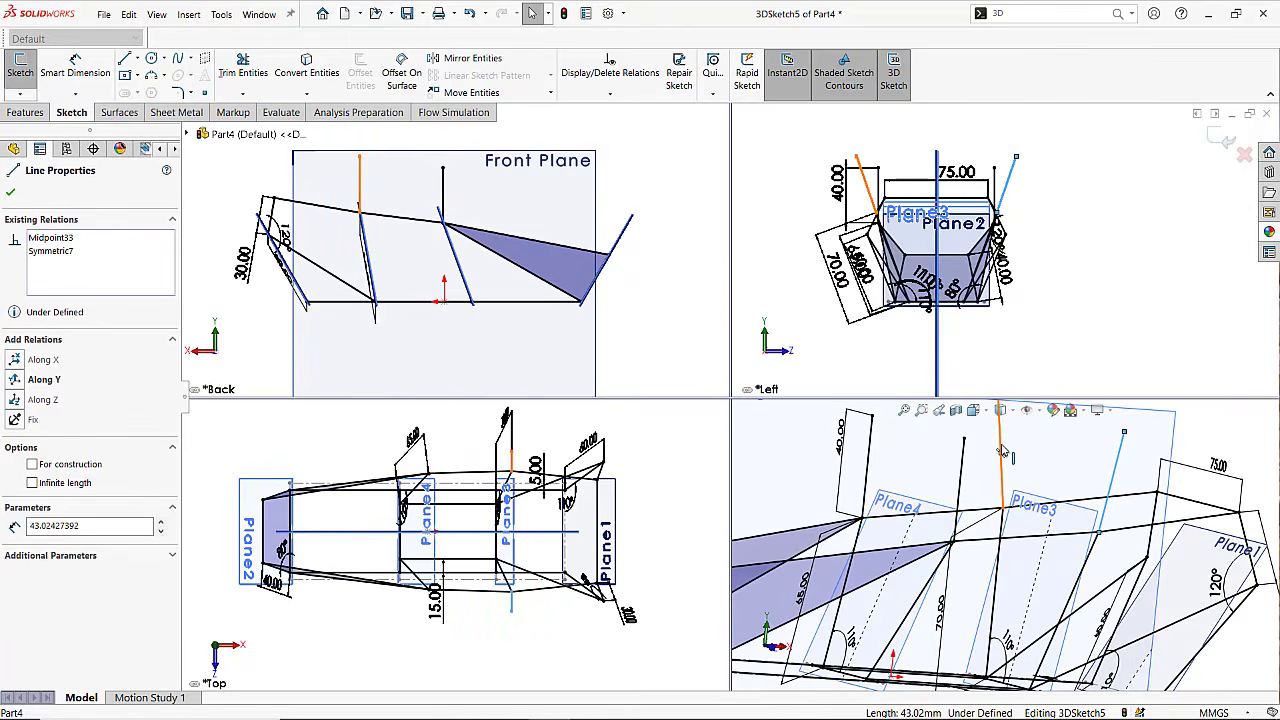
{"action": "left_click", "coordinate": [1001, 452], "text": "ctrl"}
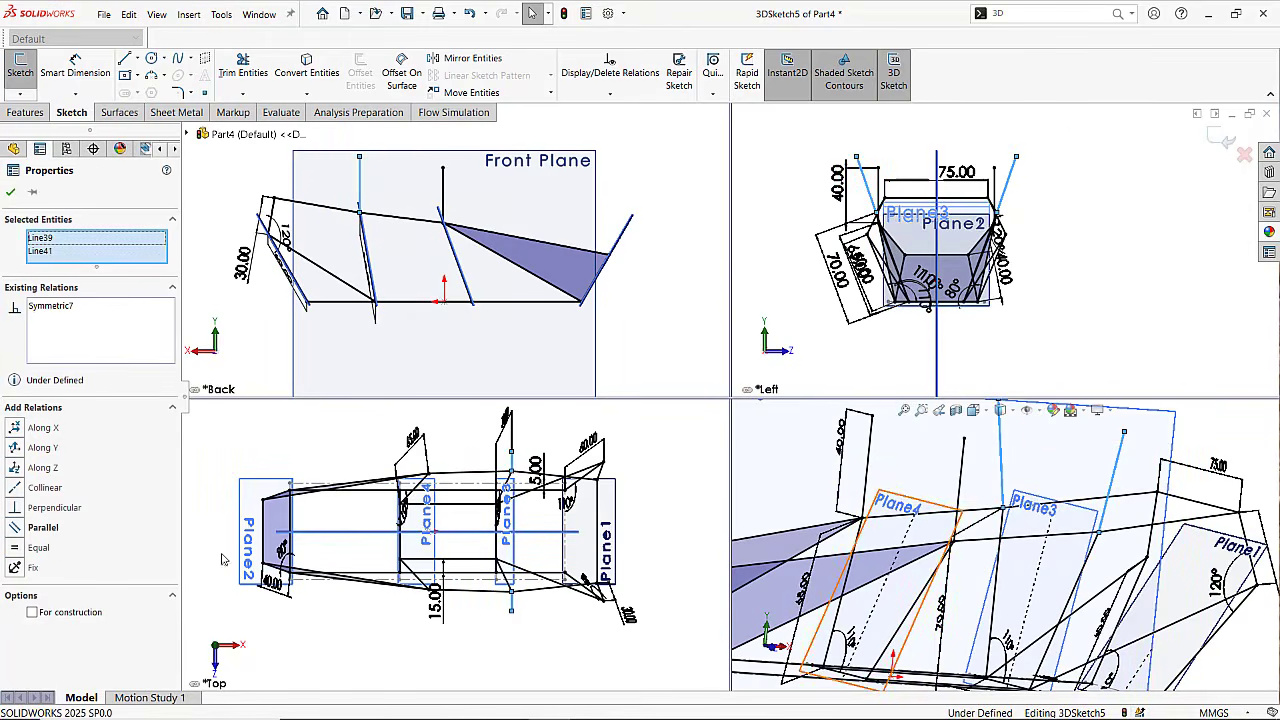
{"action": "left_click", "coordinate": [36, 547]}
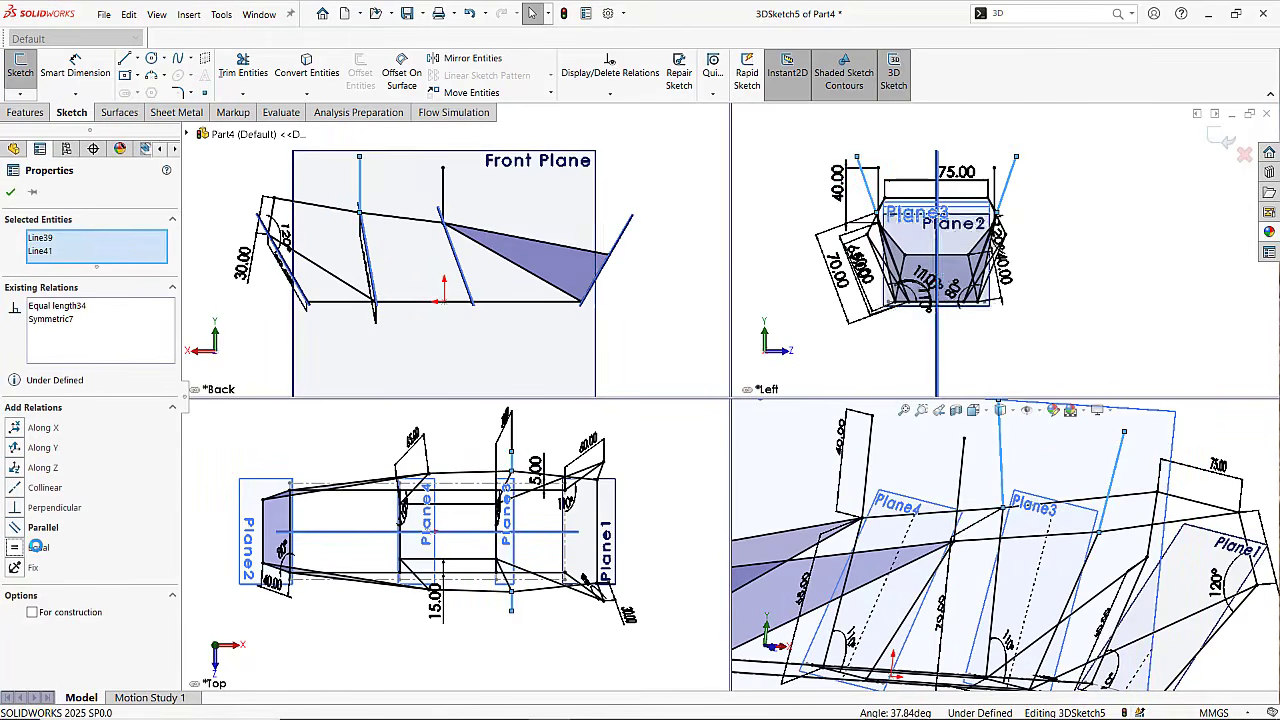
Dimension one of the slanted lines above the Plane3 posts to 45 mm.
{"action": "left_click", "coordinate": [92, 72]}
{"action": "key", "text": "Escape"}
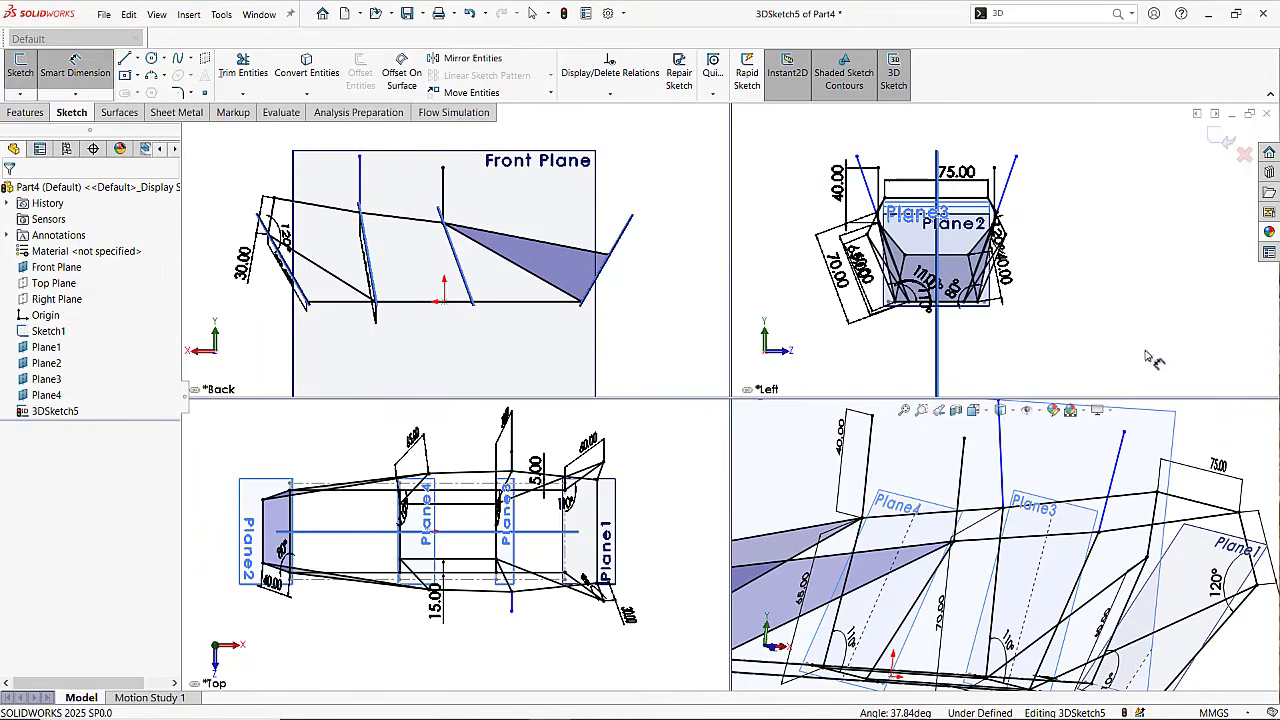
{"action": "mouse_move", "coordinate": [1090, 548]}
{"action": "middle_mouse_down"}
{"action": "mouse_move", "coordinate": [1058, 532]}
{"action": "mouse_move", "coordinate": [1097, 542]}
{"action": "middle_mouse_up"}
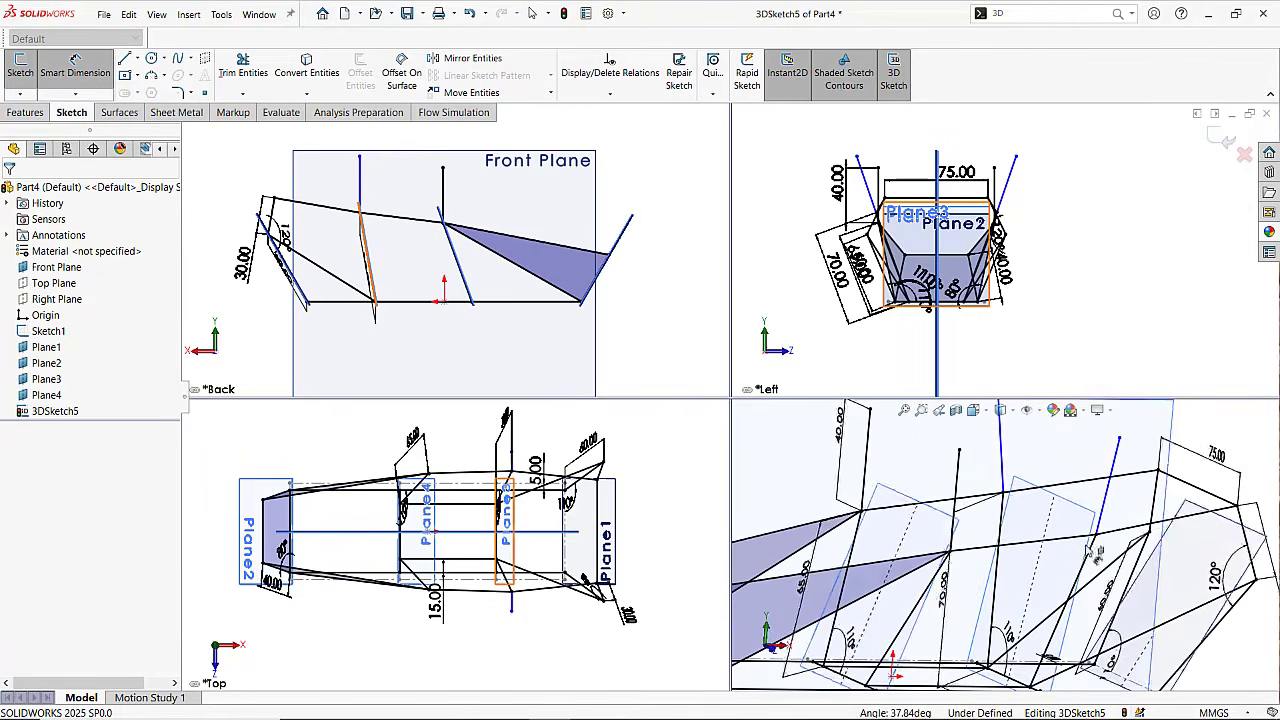
{"action": "left_click", "coordinate": [1124, 471]}
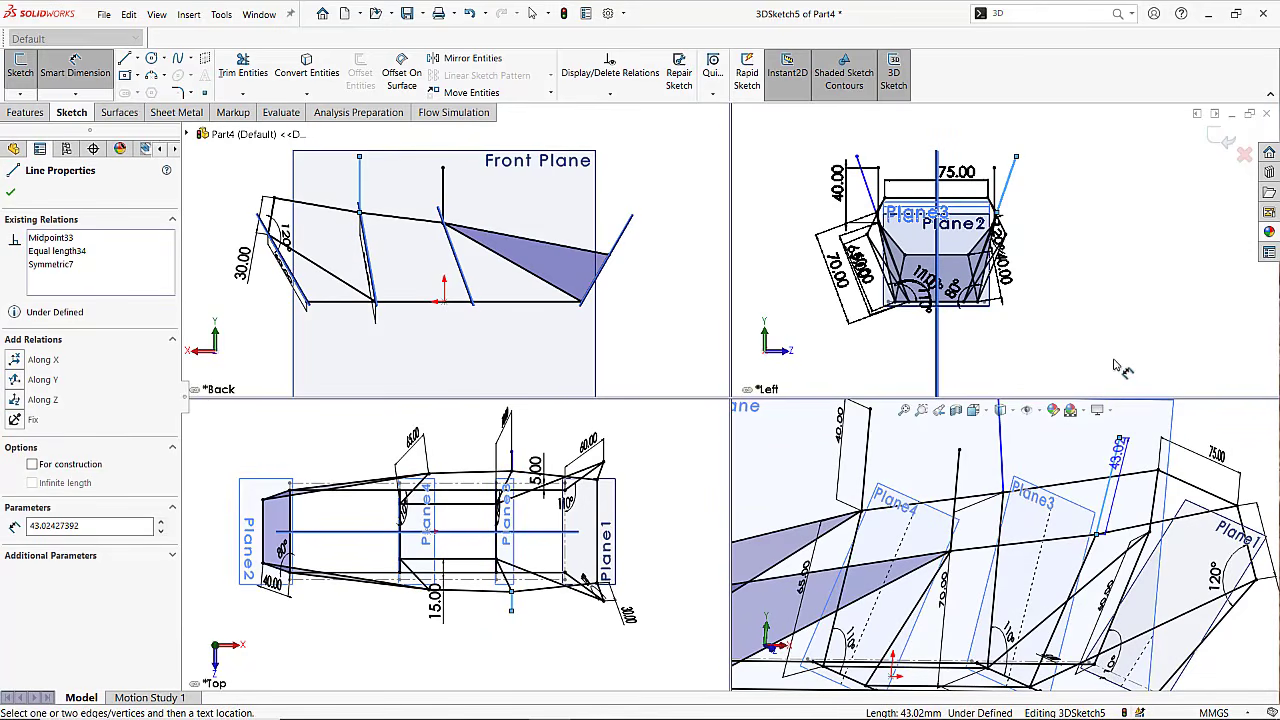
{"action": "key", "text": "Escape"}
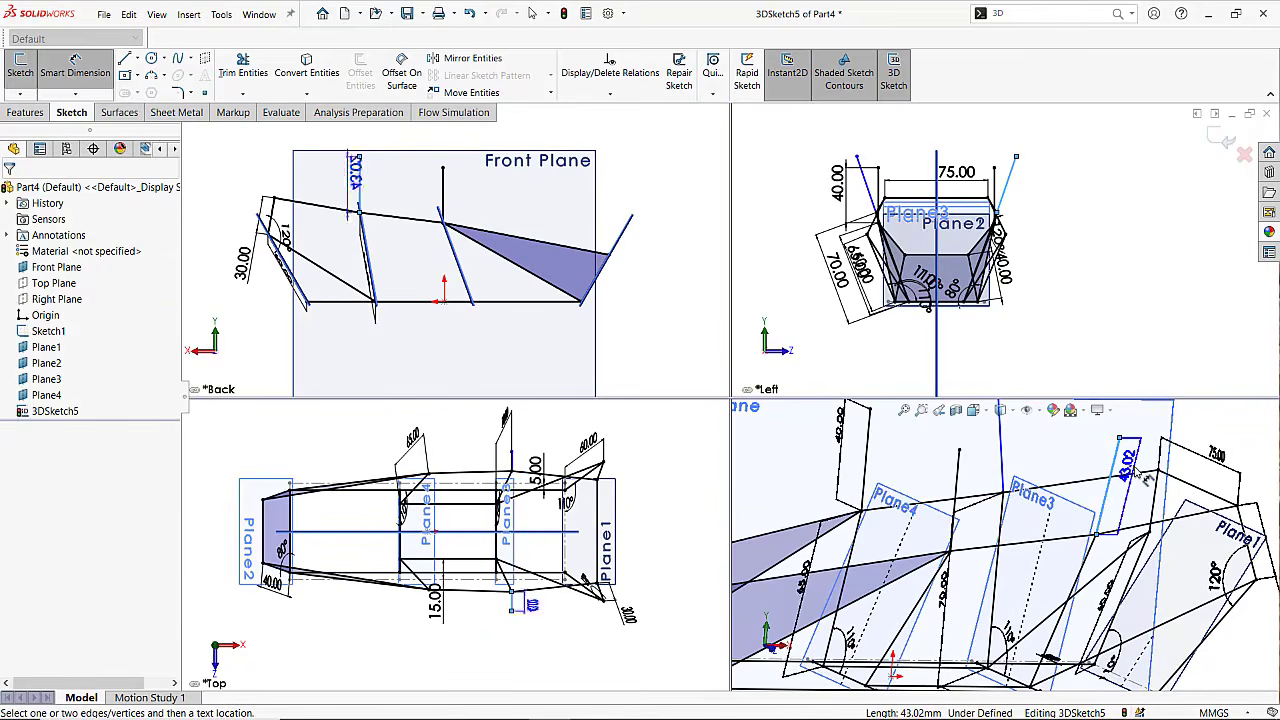
{"action": "double_click", "coordinate": [1147, 478]}
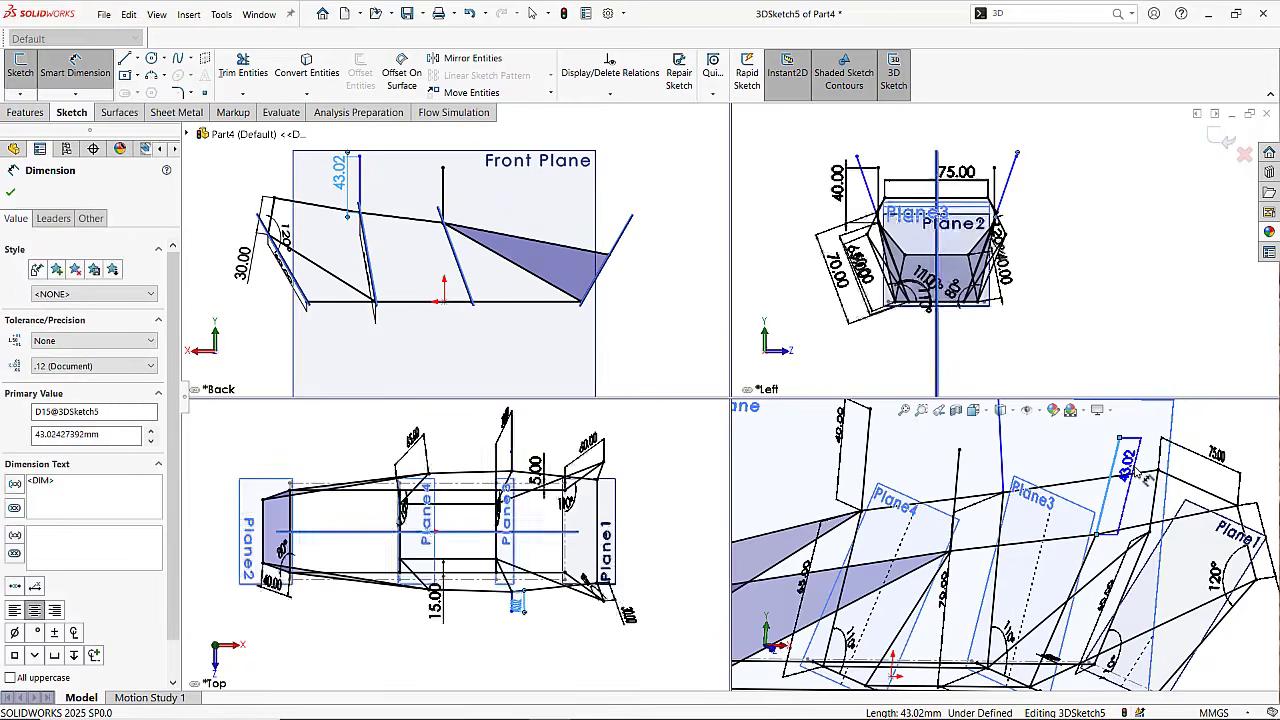
{"action": "type", "text": "45"}
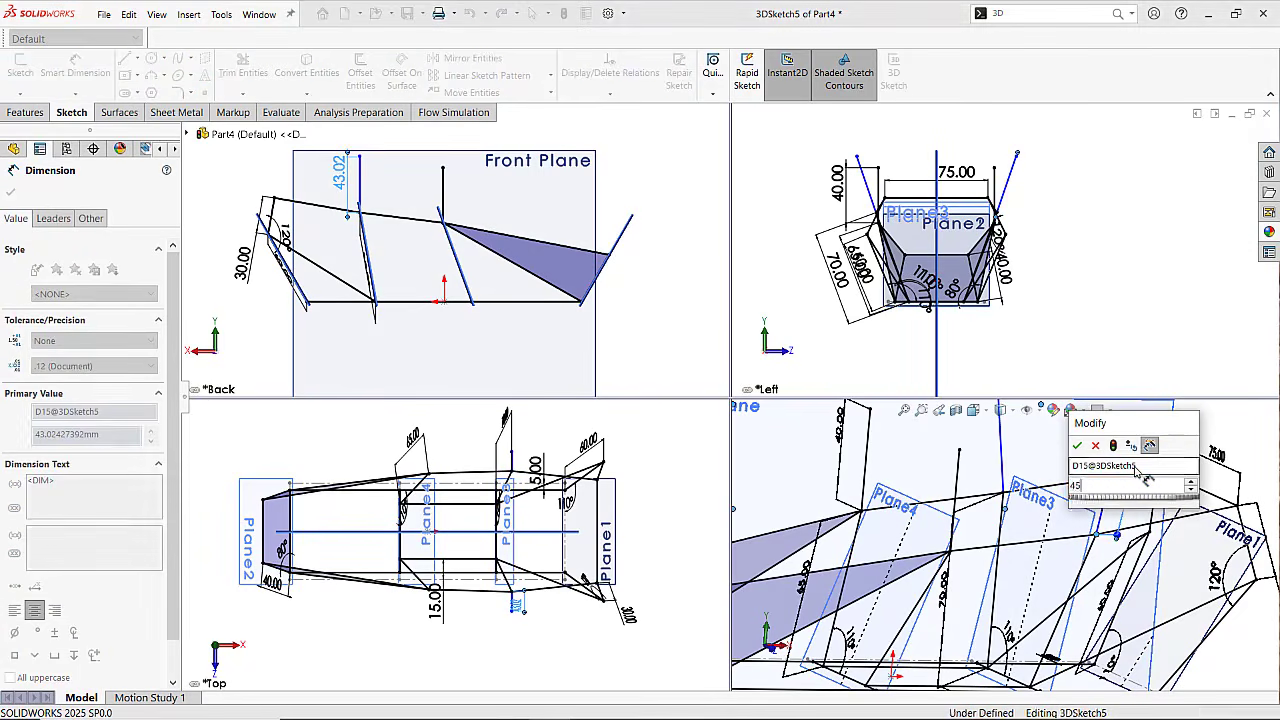
{"action": "key", "text": "Return"}
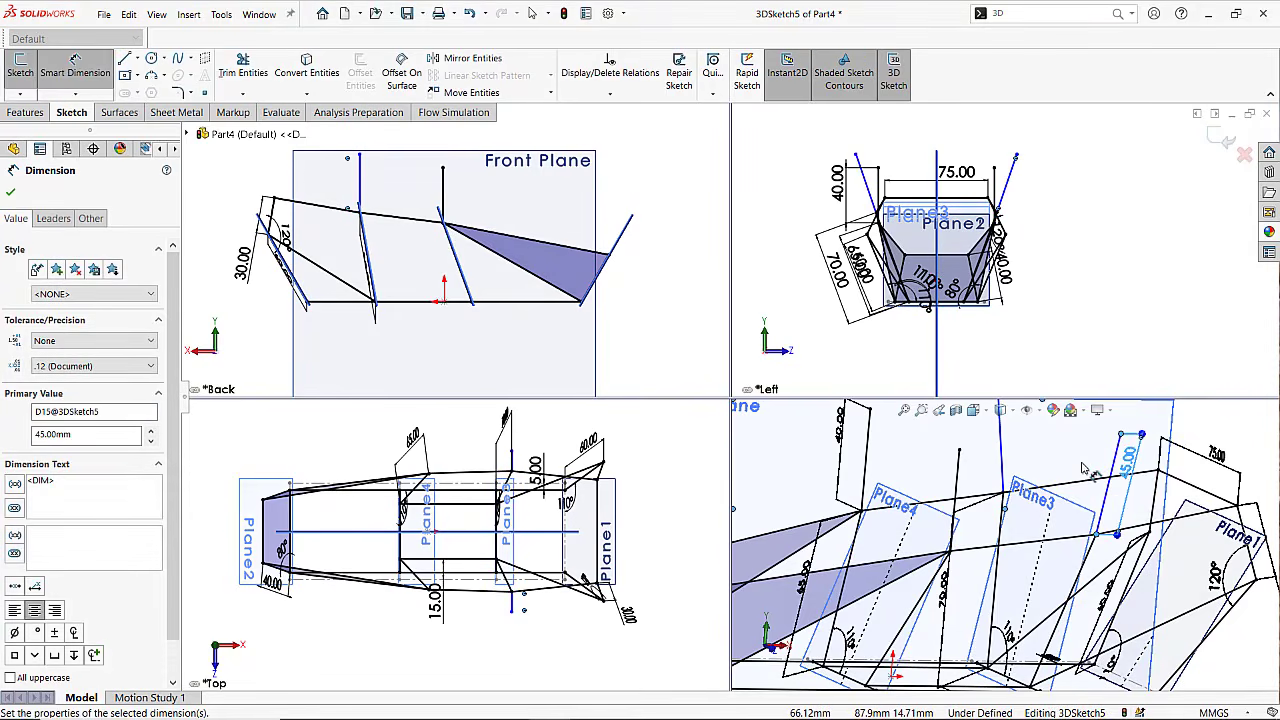
{"action": "key", "text": "Escape"}
Constrain both slanted lines above the Plane3 posts to lie on Plane3.
{"action": "scroll", "coordinate": [1080, 478], "scroll_direction": "up", "scroll_amount": 2}
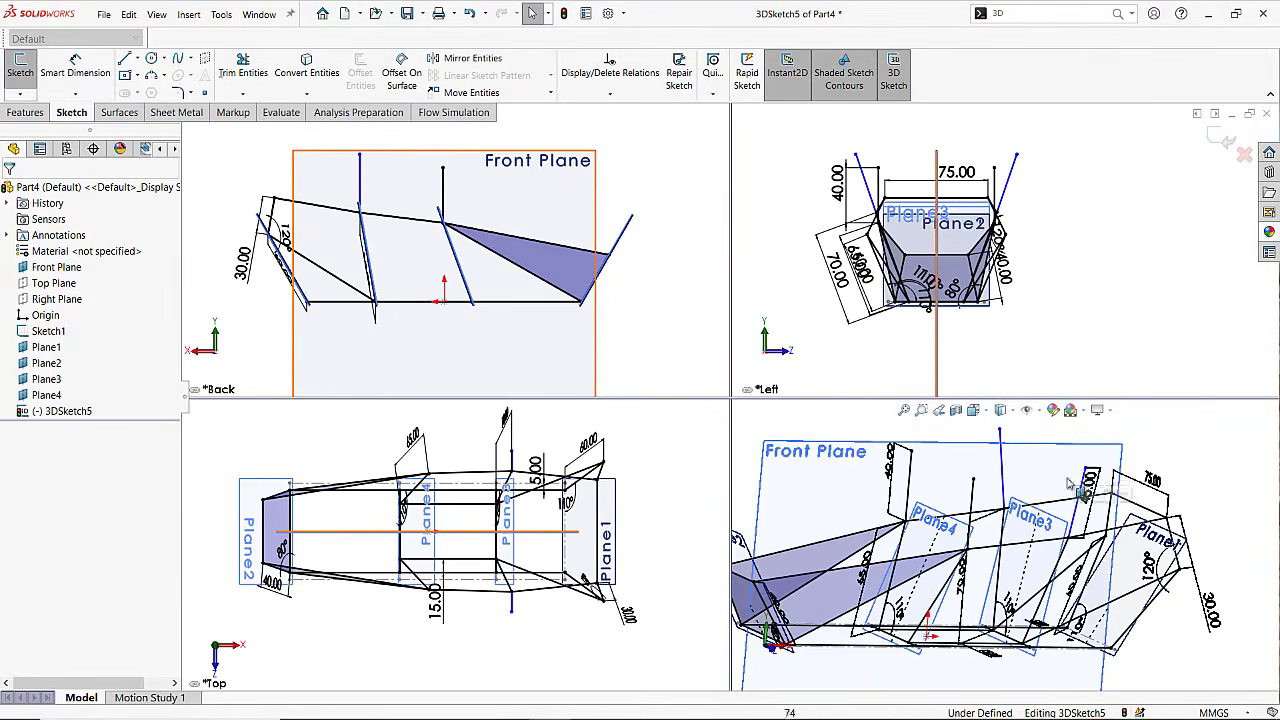
{"action": "middle_click_drag", "start_coordinate": [1078, 482], "coordinate": [1027, 515]}
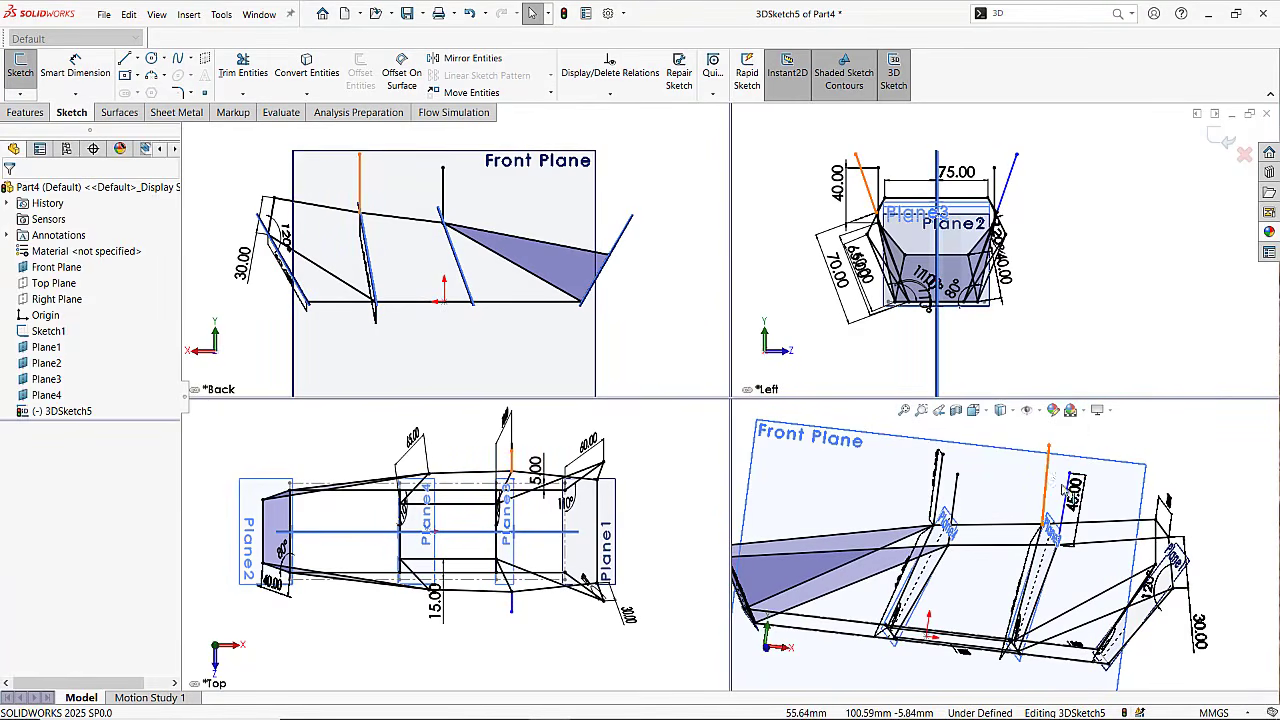
{"action": "left_click", "coordinate": [1064, 488]}
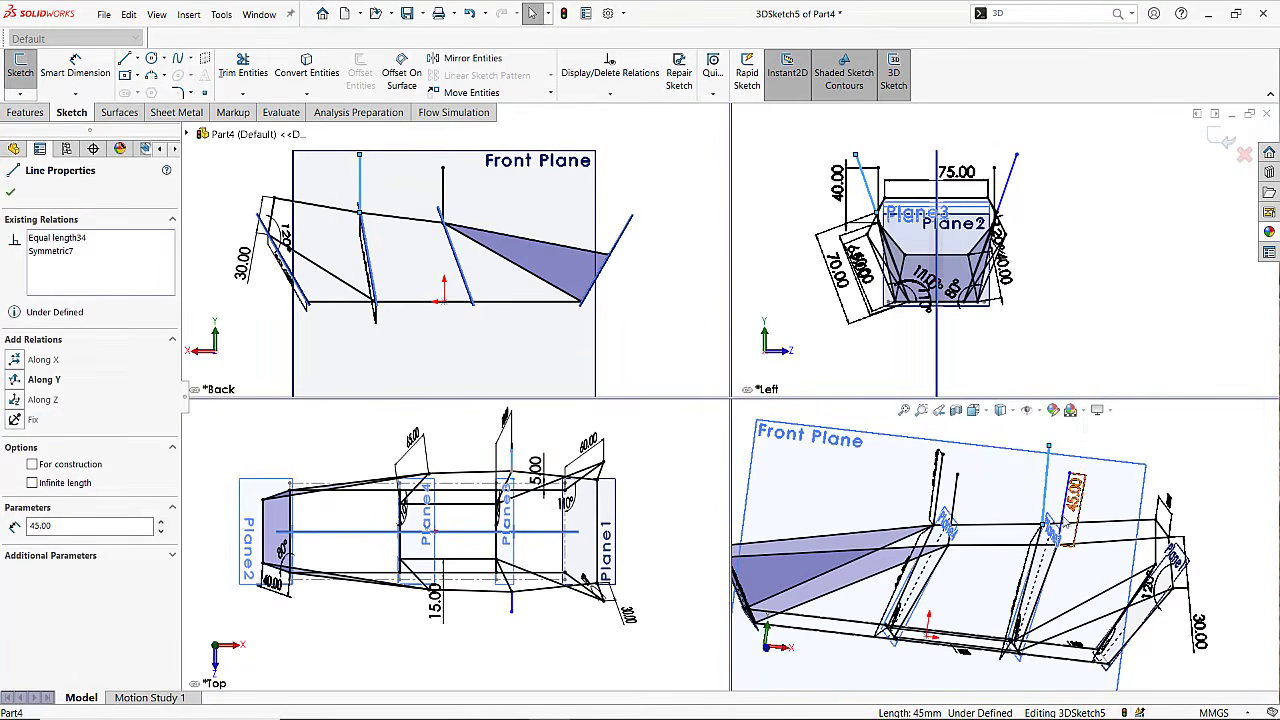
{"action": "middle_click_drag", "start_coordinate": [1064, 520], "coordinate": [1088, 535]}
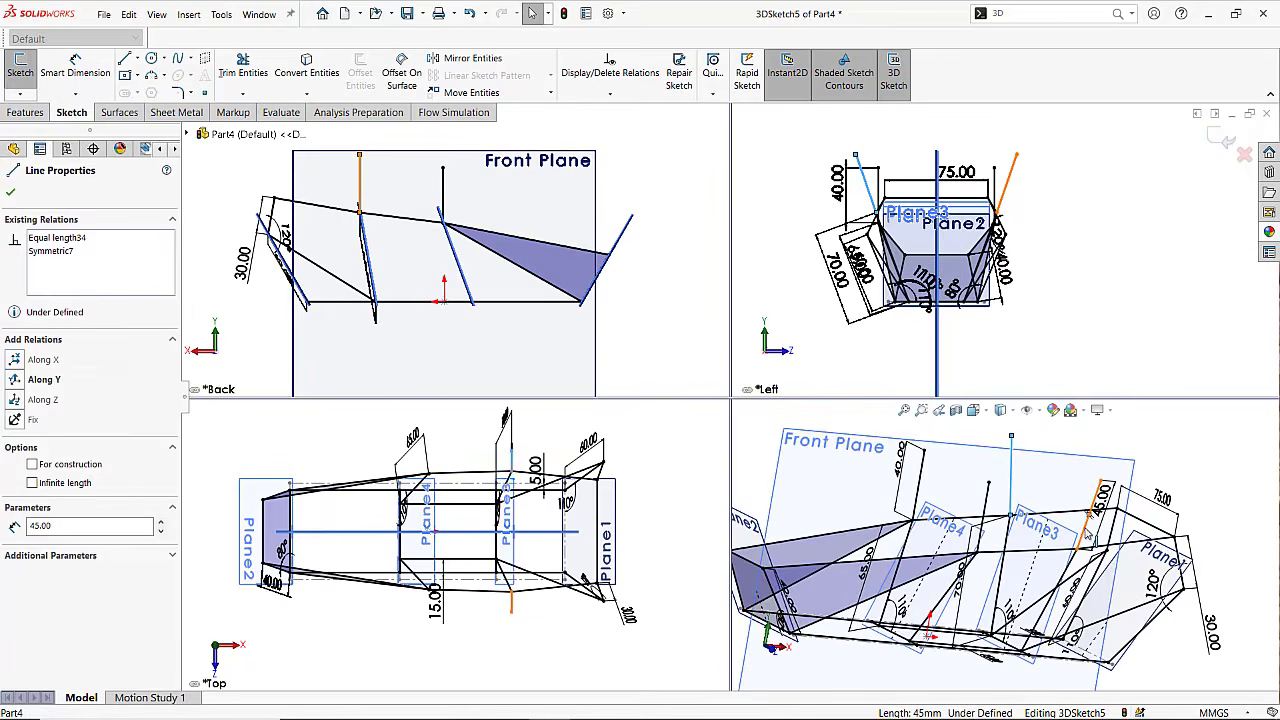
{"action": "left_click", "coordinate": [1088, 537], "text": "ctrl"}
{"action": "middle_click_drag", "start_coordinate": [1088, 537], "coordinate": [1015, 505]}
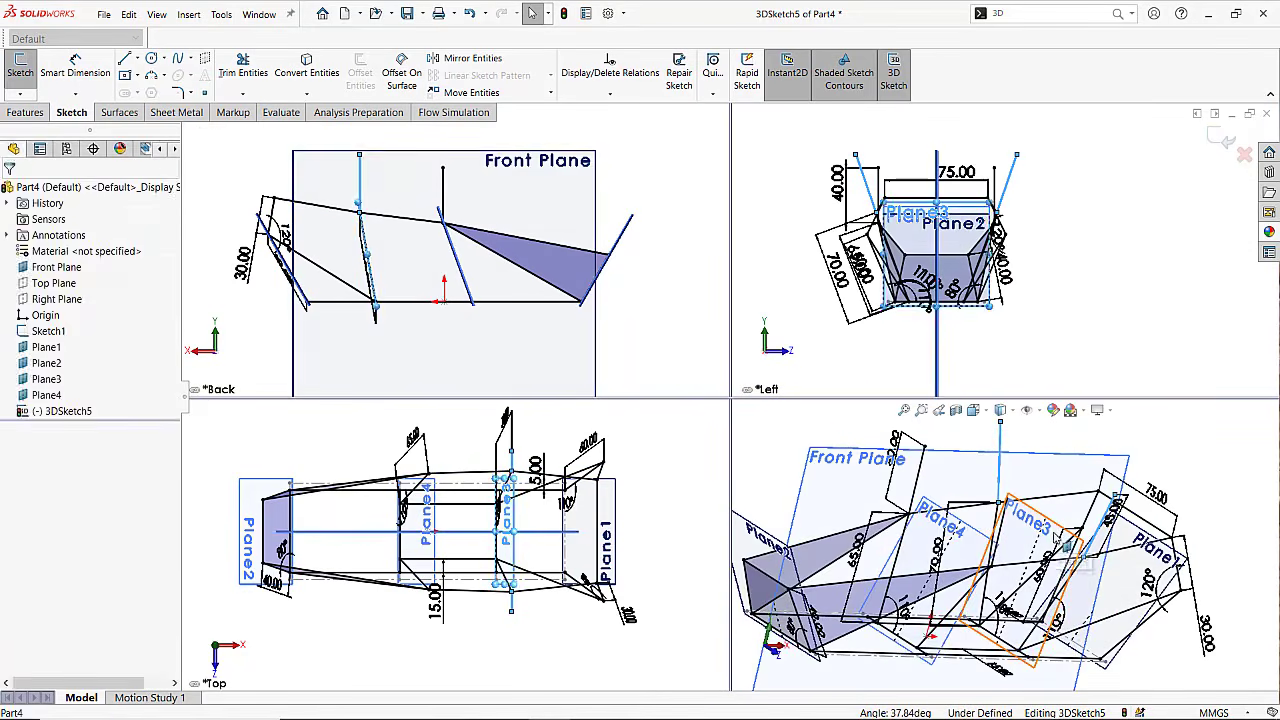
{"action": "left_click", "coordinate": [518, 512], "text": "ctrl"}
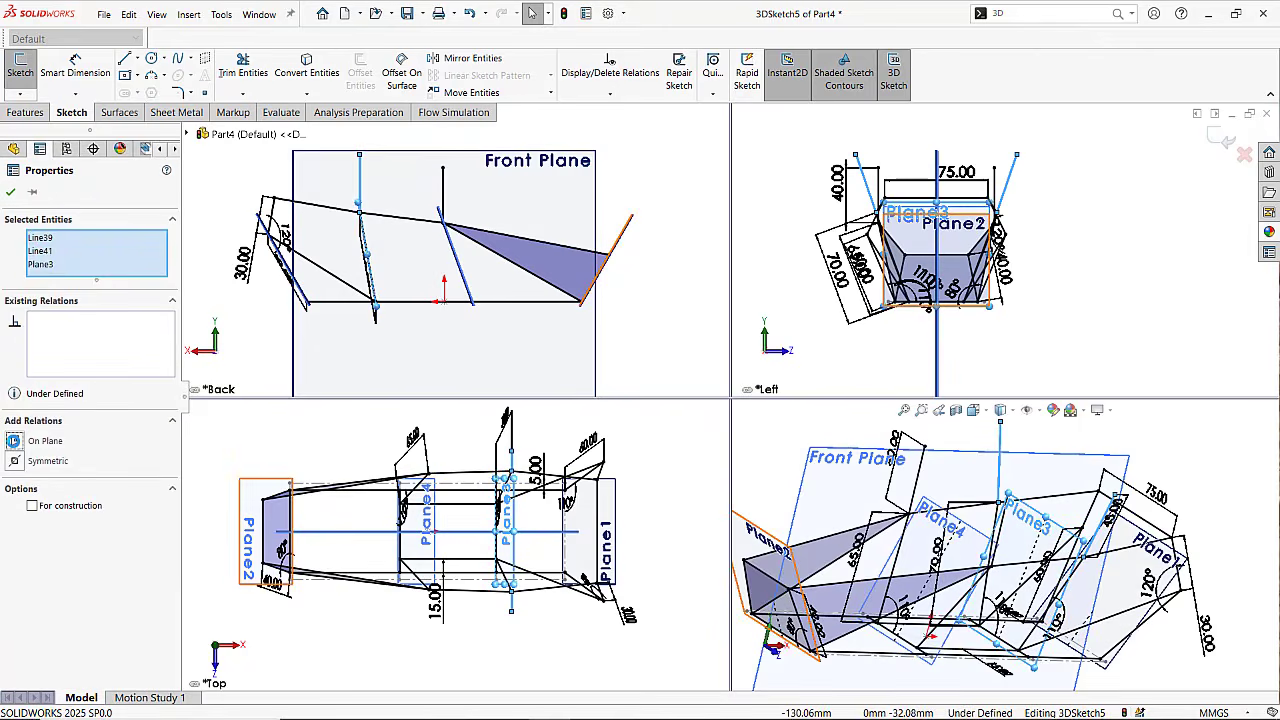
{"action": "left_click", "coordinate": [9, 193]}
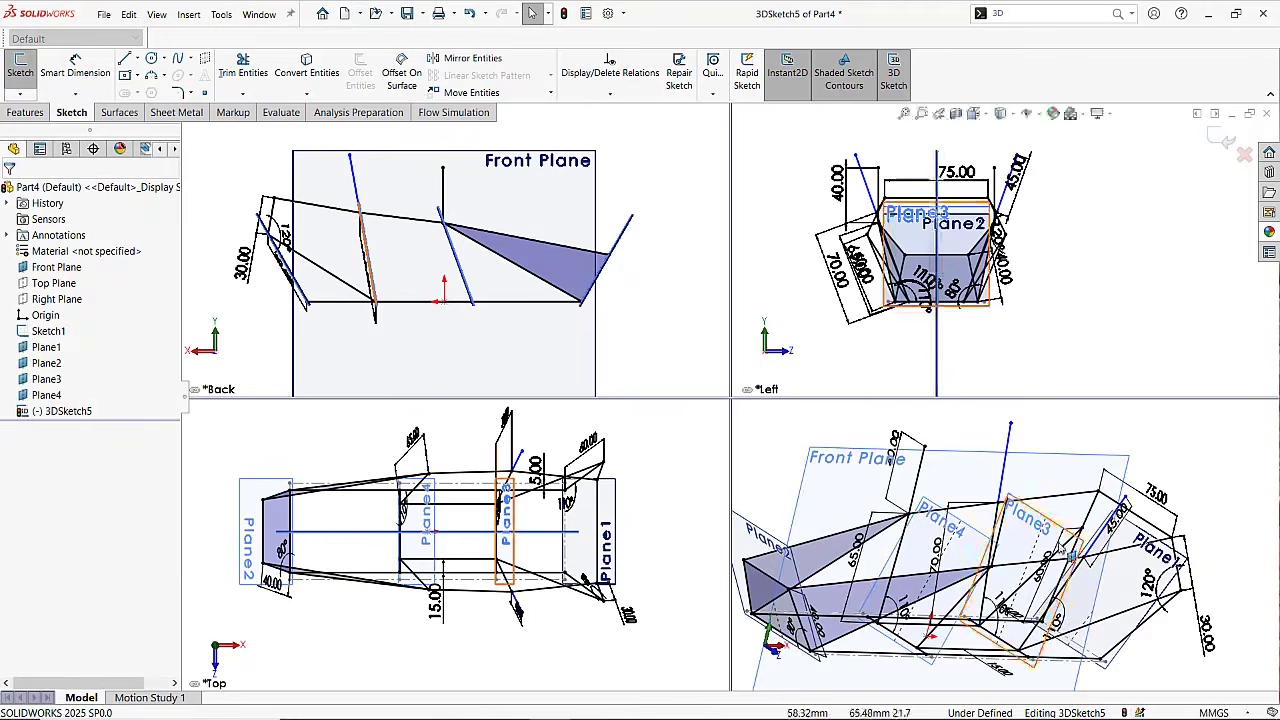
Dimension the angle between one slanted upper line and the Plane3 post below it to 175 degrees.
{"action": "middle_click_drag", "start_coordinate": [1062, 548], "coordinate": [1040, 524]}
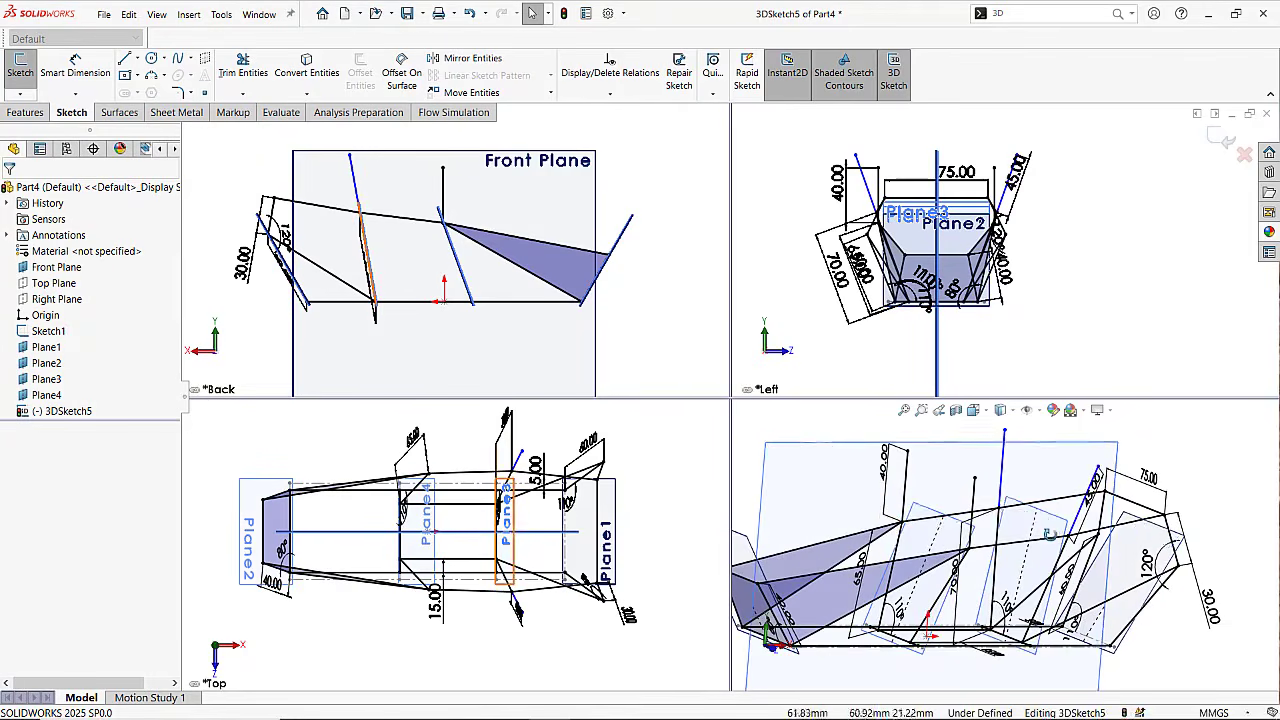
{"action": "left_click", "coordinate": [85, 61]}
{"action": "scroll", "coordinate": [1074, 550], "scroll_direction": "down", "scroll_amount": 2}
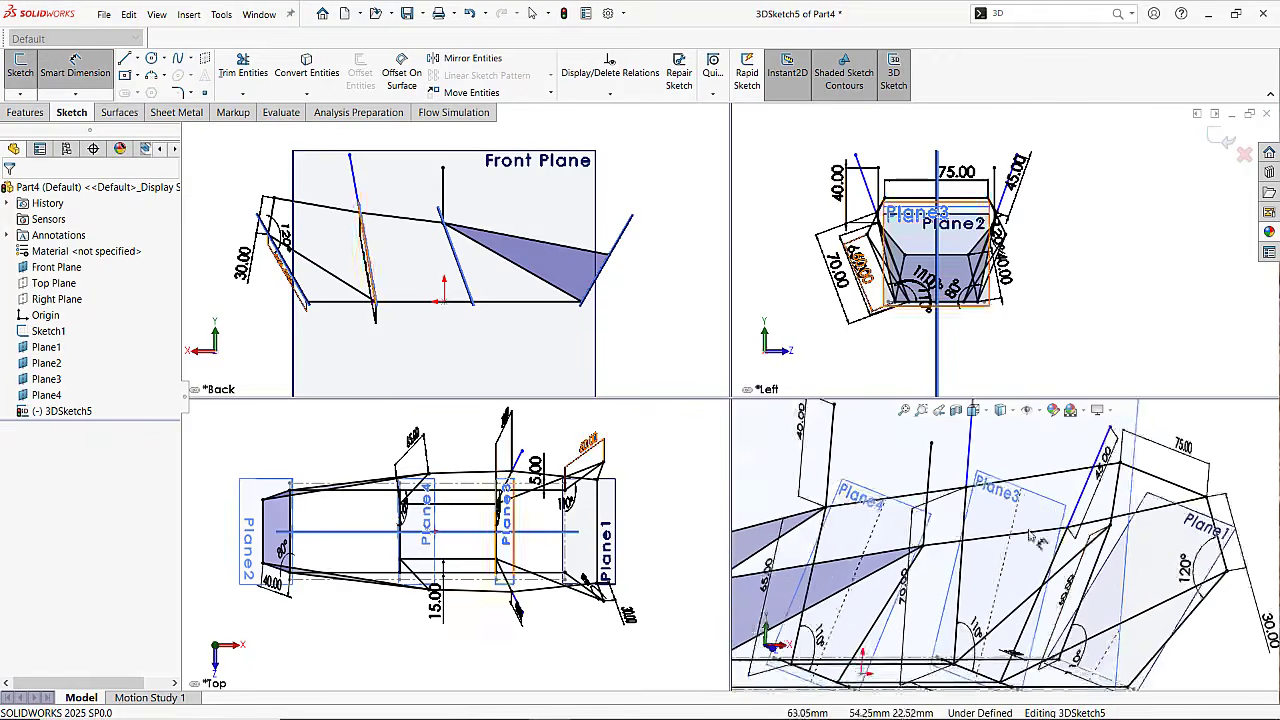
{"action": "scroll", "coordinate": [1045, 548], "scroll_direction": "down", "scroll_amount": 1}
{"action": "left_click", "coordinate": [952, 470]}
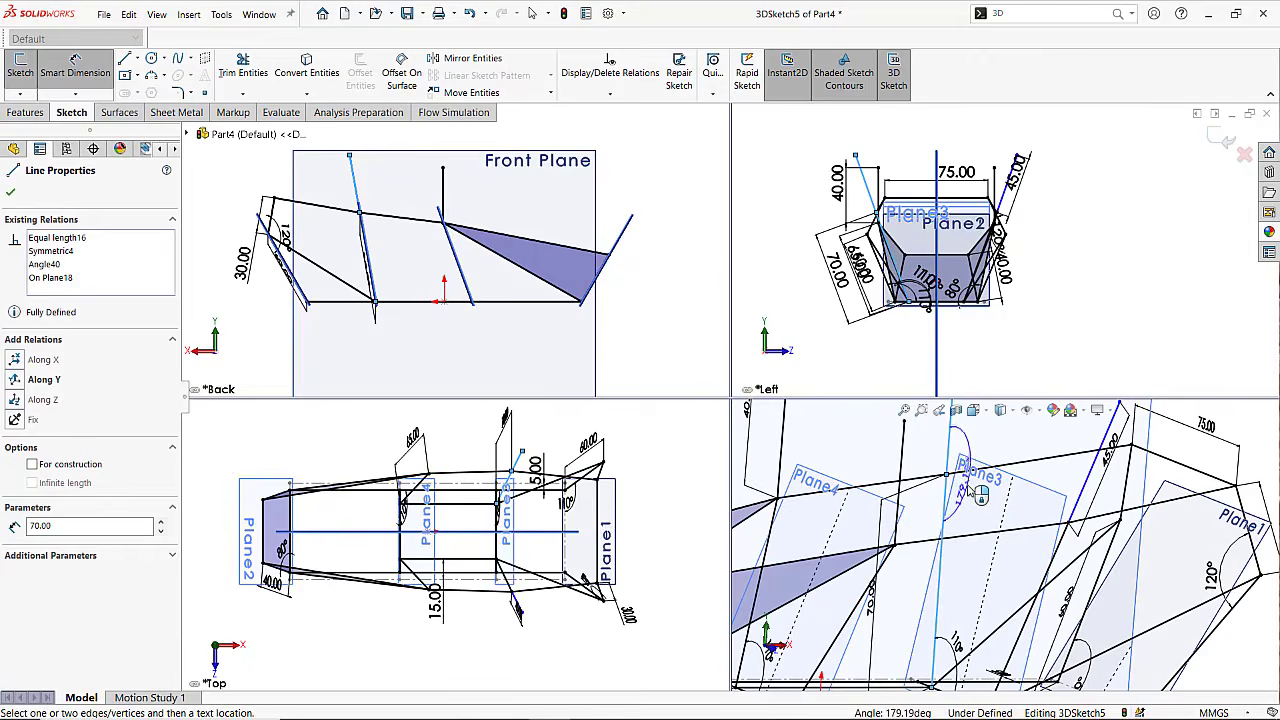
{"action": "key", "text": "Escape"}
{"action": "left_click", "coordinate": [978, 507]}
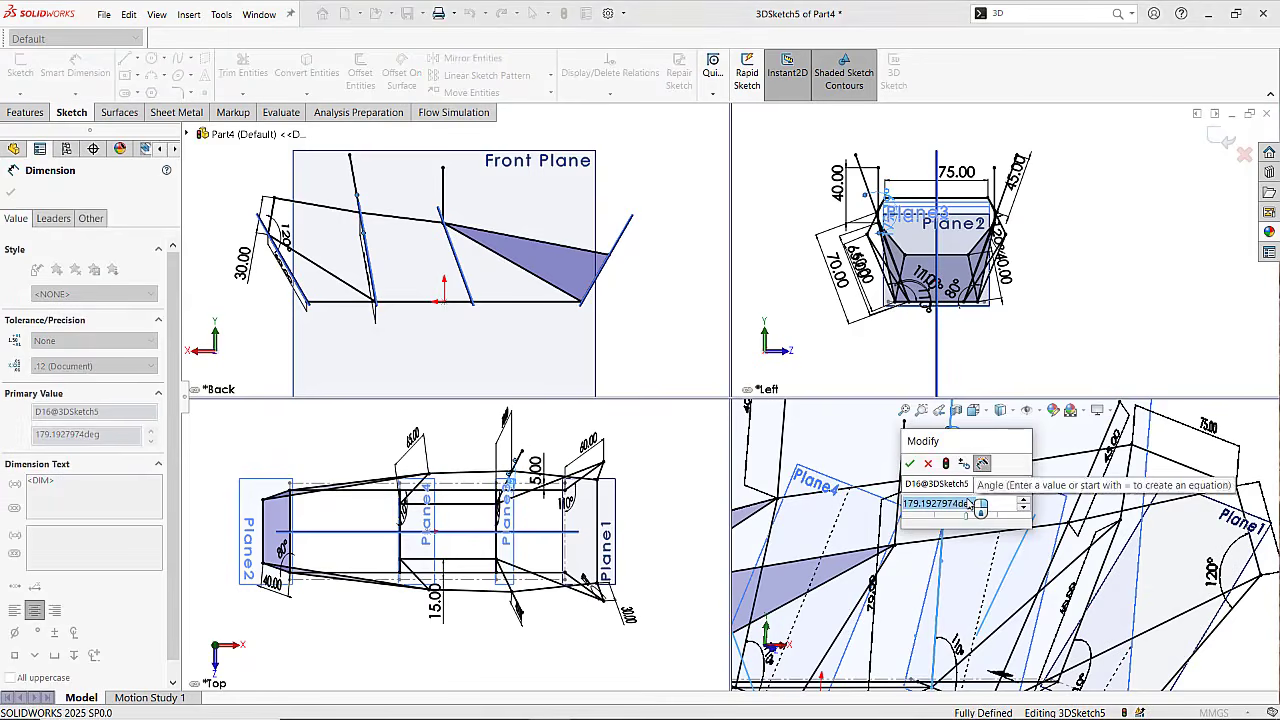
{"action": "type", "text": "1"}
{"action": "type", "text": "10"}
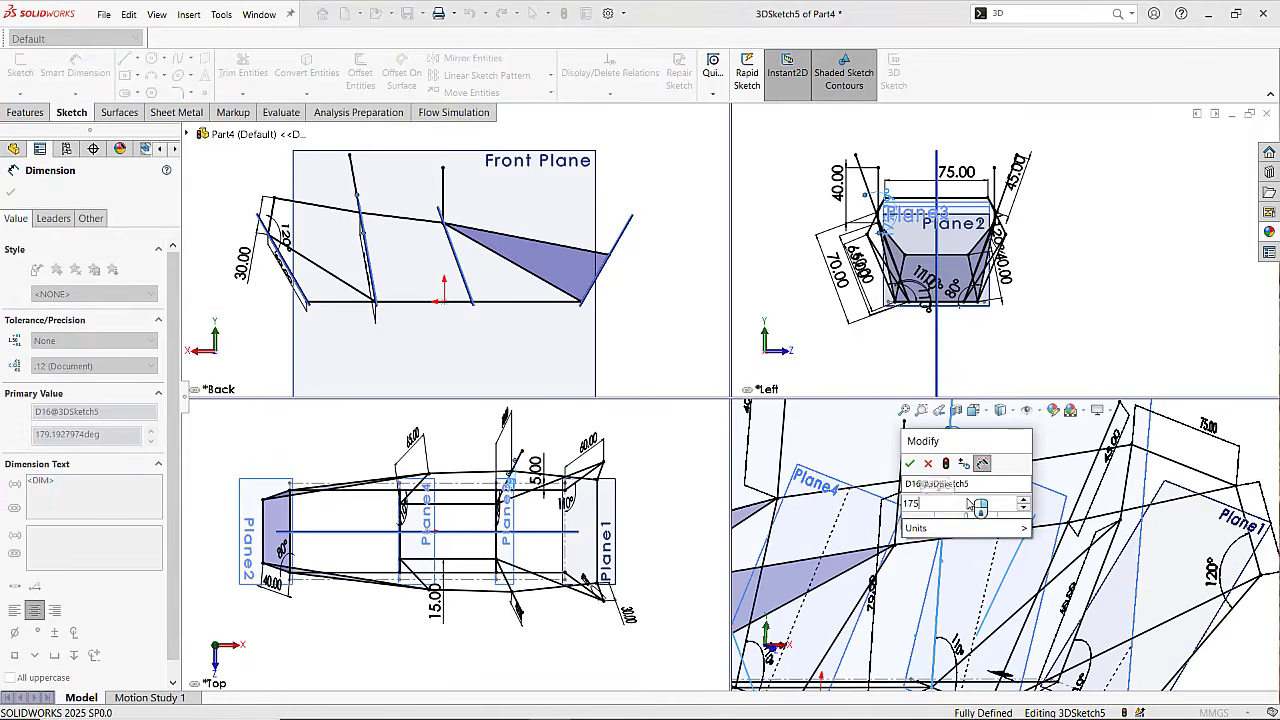
{"action": "key", "text": "Return"}
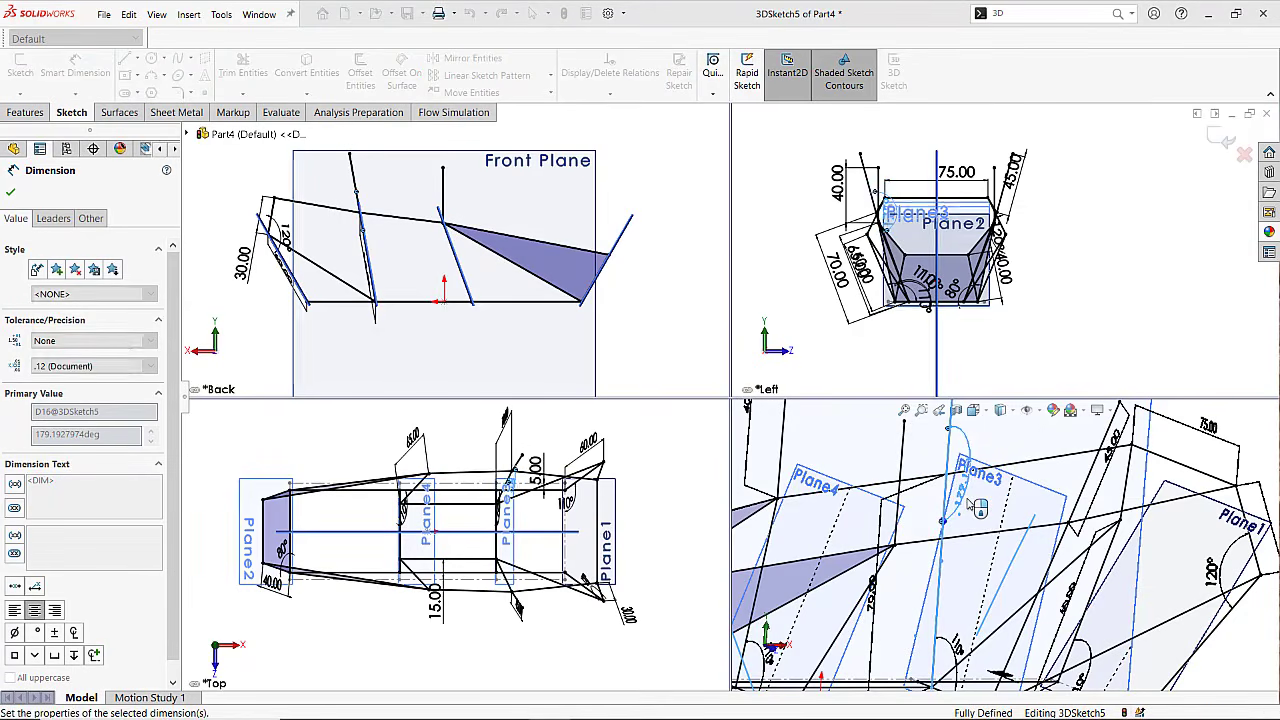
{"action": "scroll", "coordinate": [987, 551], "scroll_direction": "up", "scroll_amount": 5}
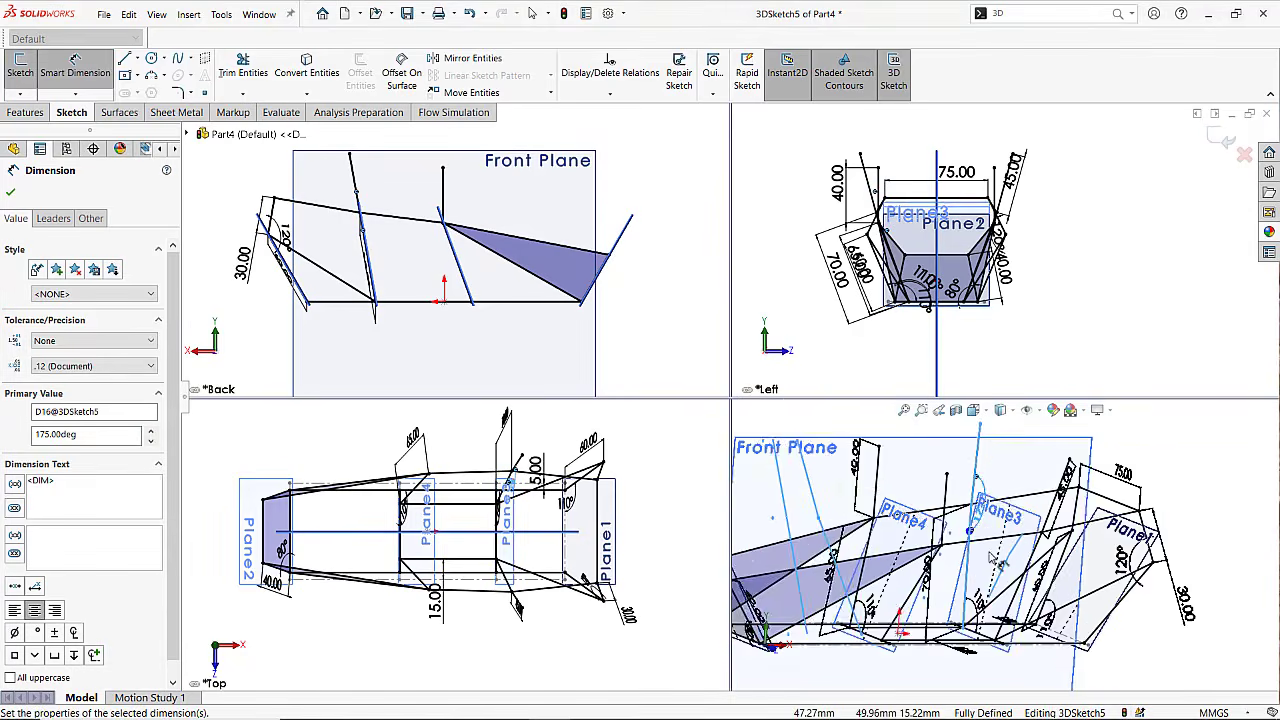
Sketch a roof rail joining the top of one Plane4 upright to the top of the slanted Plane3 line on the same side.
{"action": "key", "text": "Escape"}
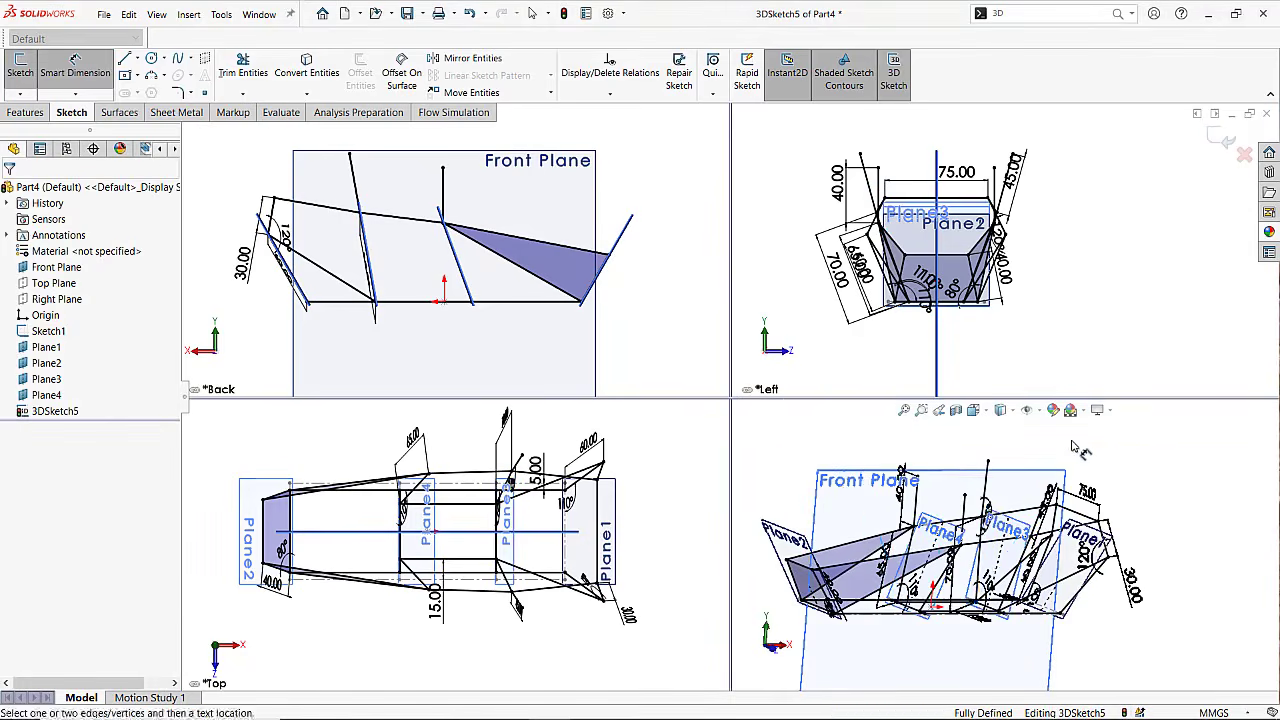
{"action": "mouse_move", "coordinate": [1048, 490]}
{"action": "middle_mouse_down"}
{"action": "mouse_move", "coordinate": [945, 510]}
{"action": "mouse_move", "coordinate": [986, 508]}
{"action": "mouse_move", "coordinate": [1046, 548]}
{"action": "middle_mouse_up"}
{"action": "left_click", "coordinate": [1046, 548]}
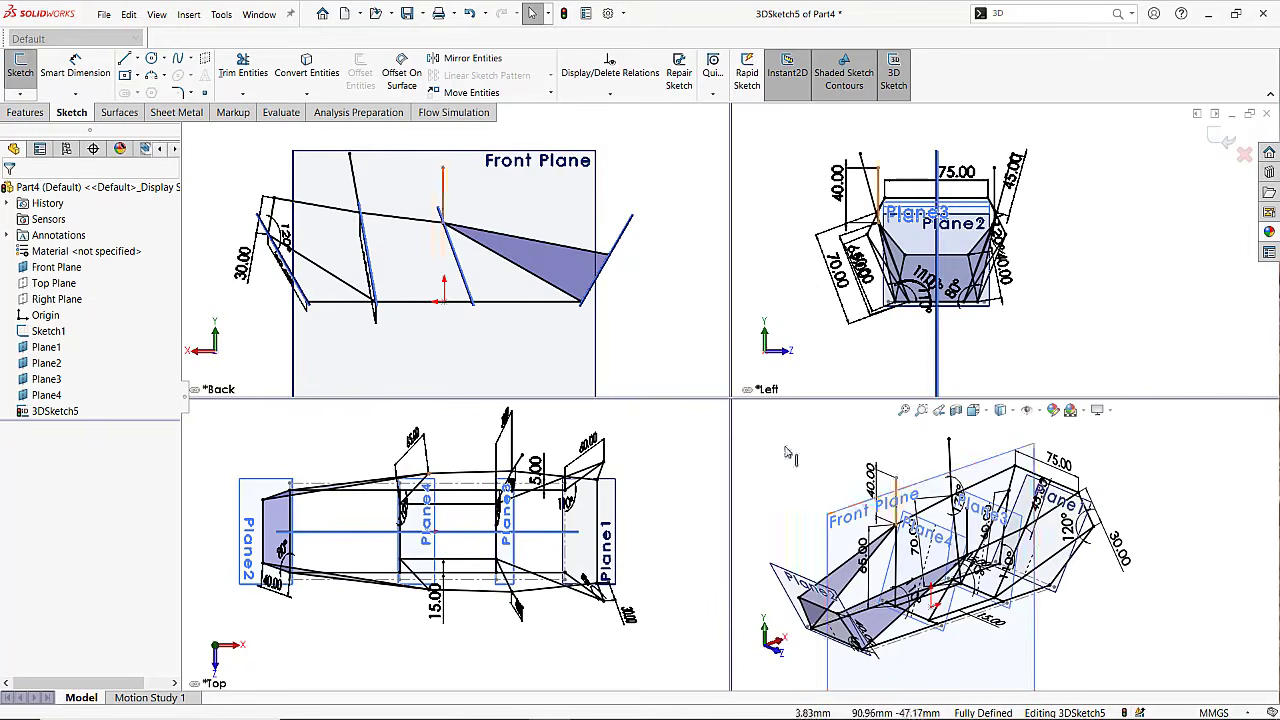
{"action": "left_click", "coordinate": [124, 59]}
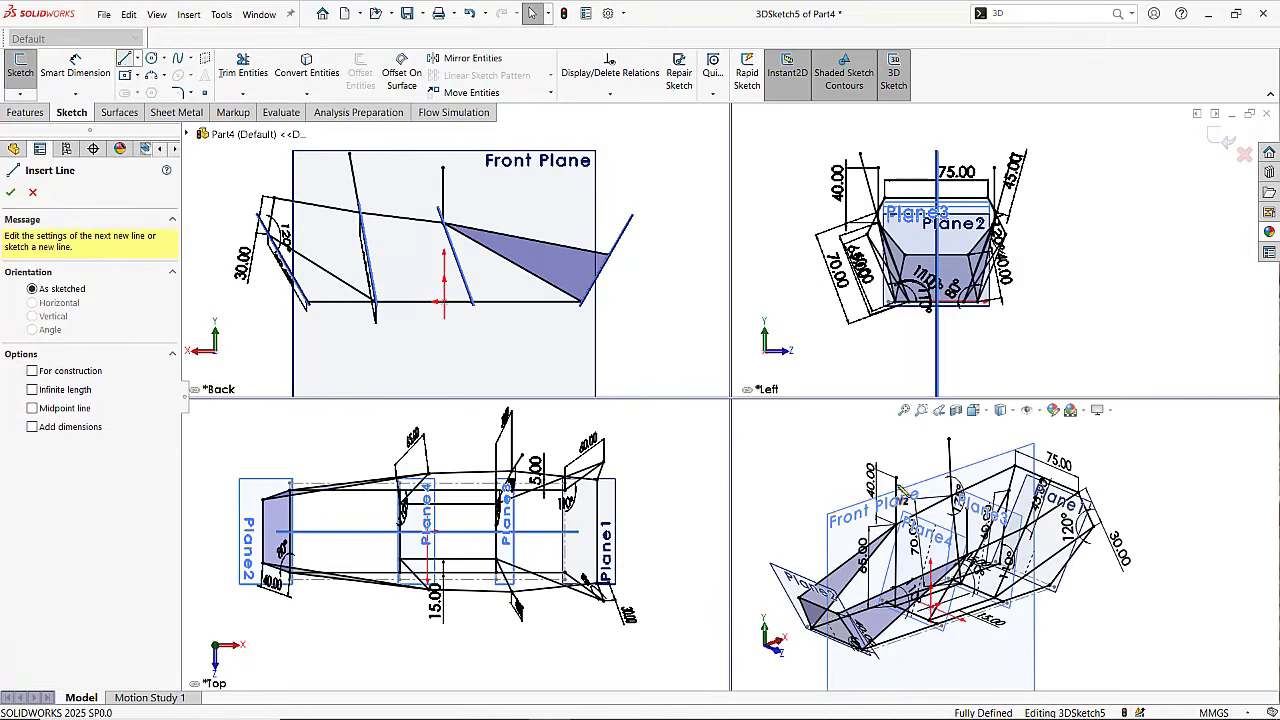
{"action": "left_click", "coordinate": [897, 479]}
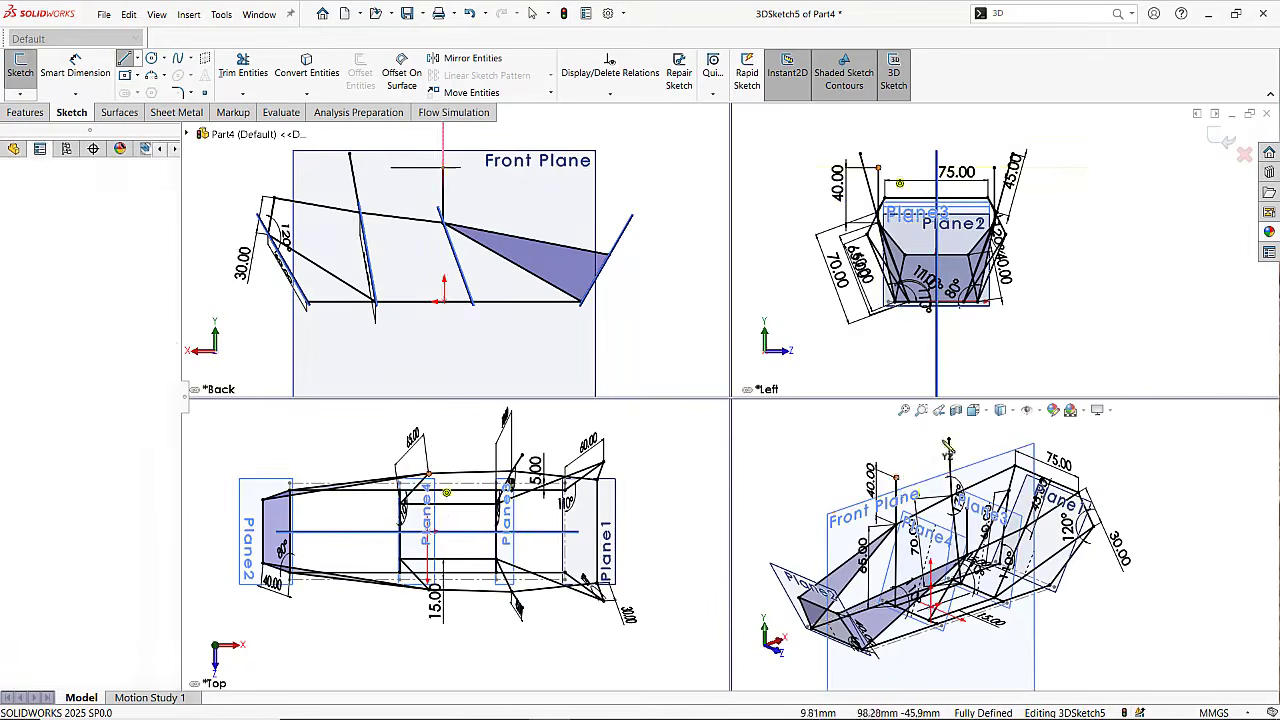
{"action": "left_click", "coordinate": [950, 443]}
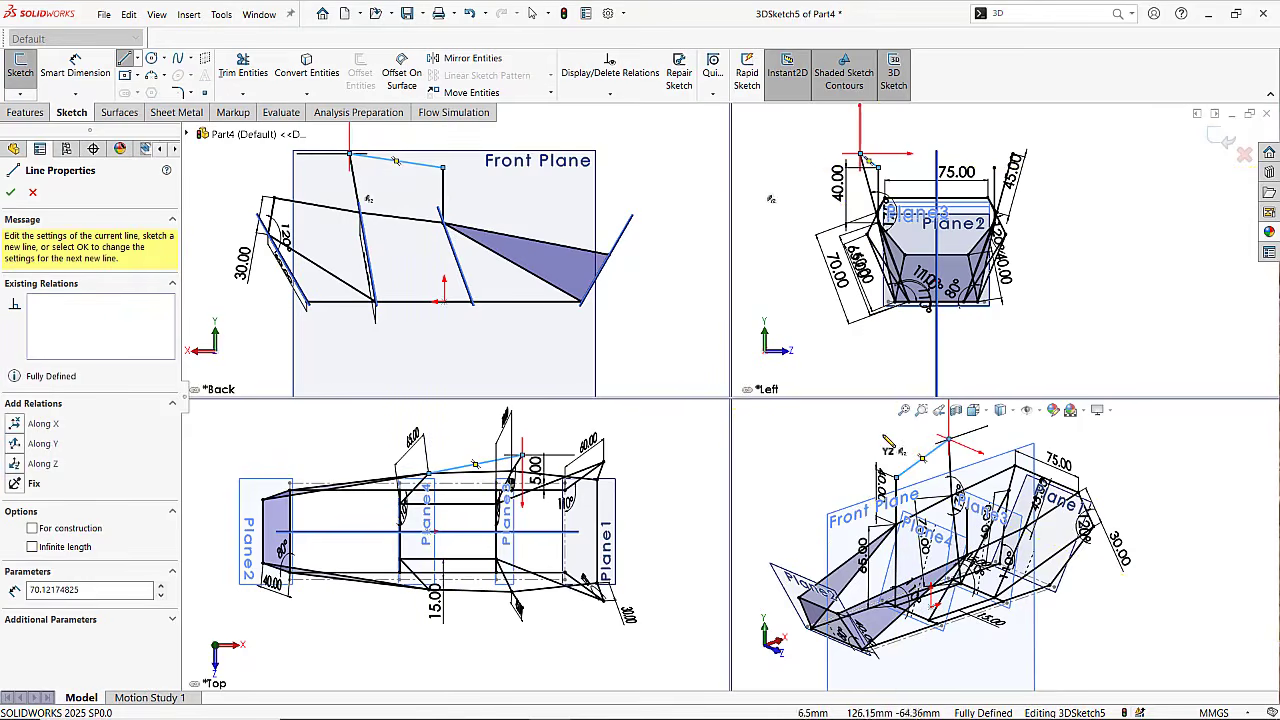
{"action": "key", "text": "Escape"}
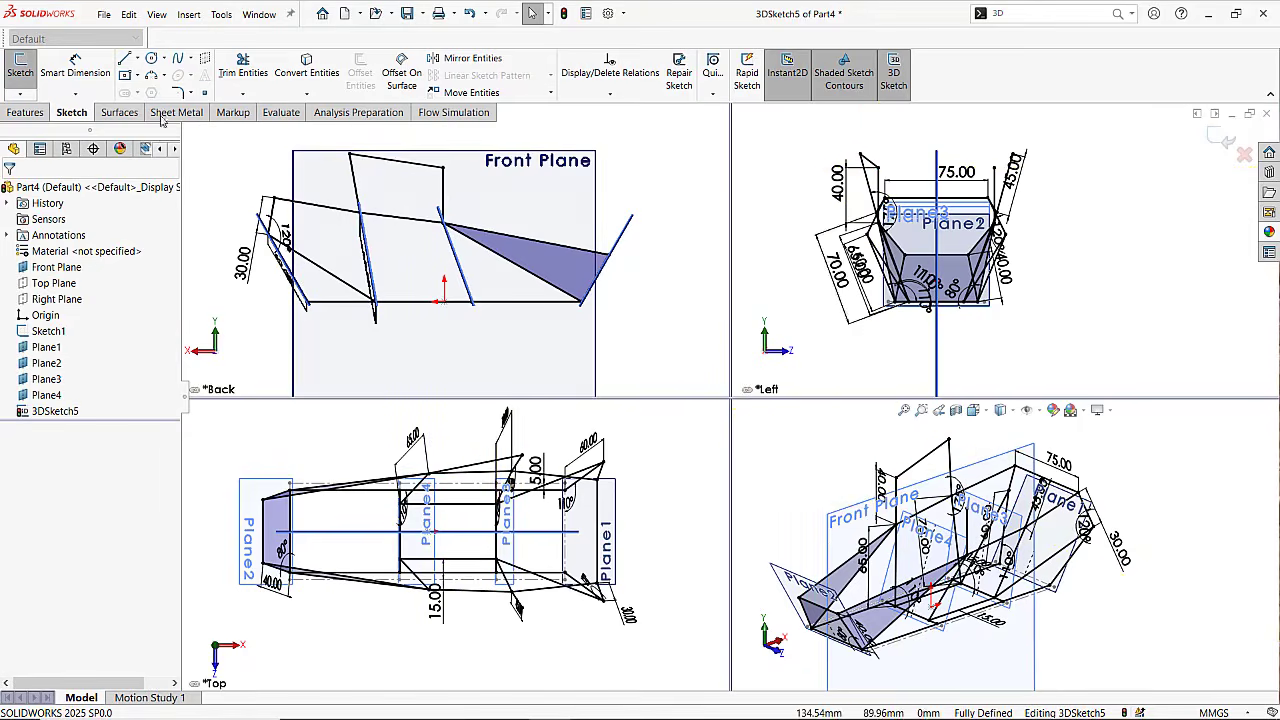
Sketch the matching roof rail on the opposite side between the tops of the Plane4 upright and the slanted Plane3 line.
{"action": "key", "text": "l"}
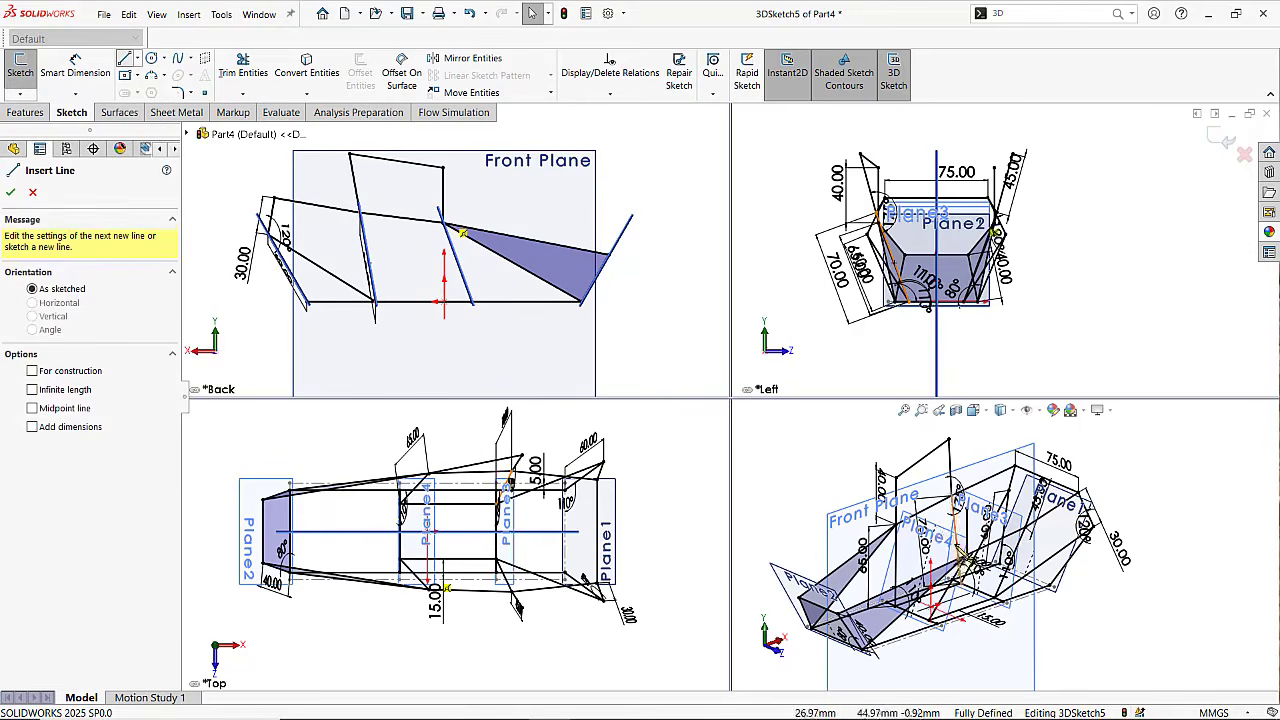
{"action": "mouse_move", "coordinate": [934, 563]}
{"action": "middle_mouse_down"}
{"action": "mouse_move", "coordinate": [950, 582]}
{"action": "mouse_move", "coordinate": [931, 543]}
{"action": "middle_mouse_up"}
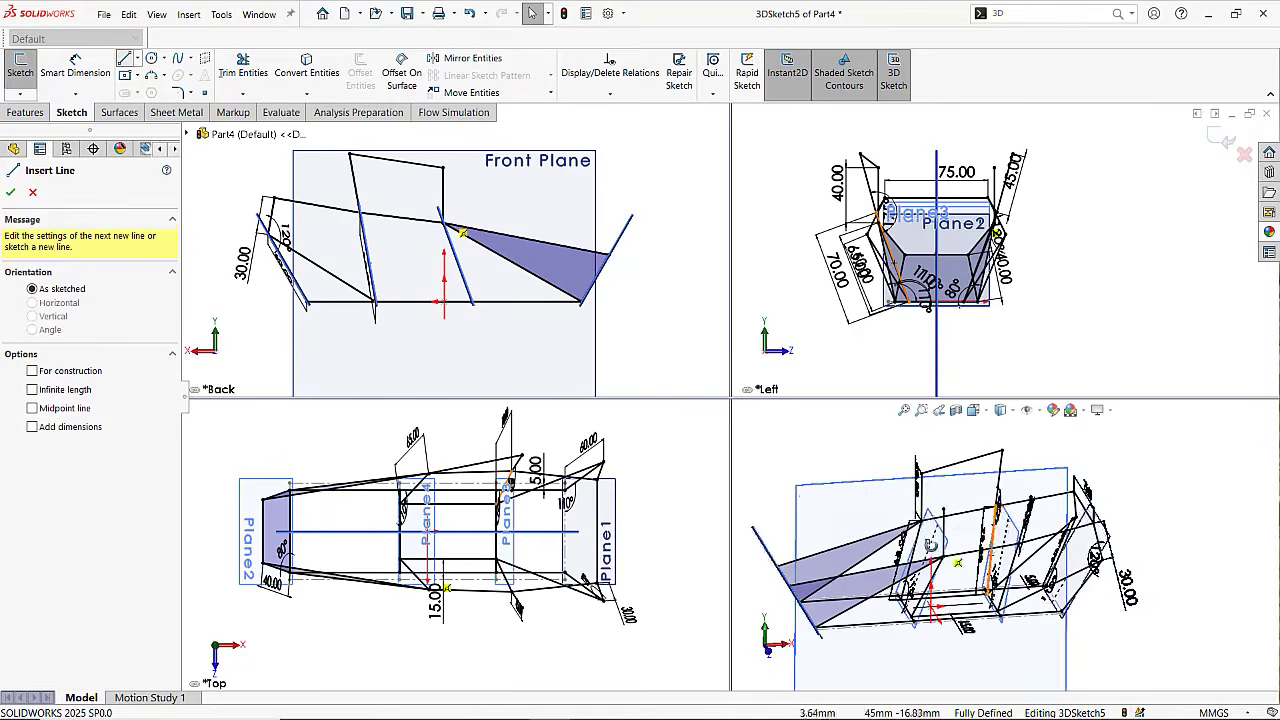
{"action": "left_click", "coordinate": [943, 510]}
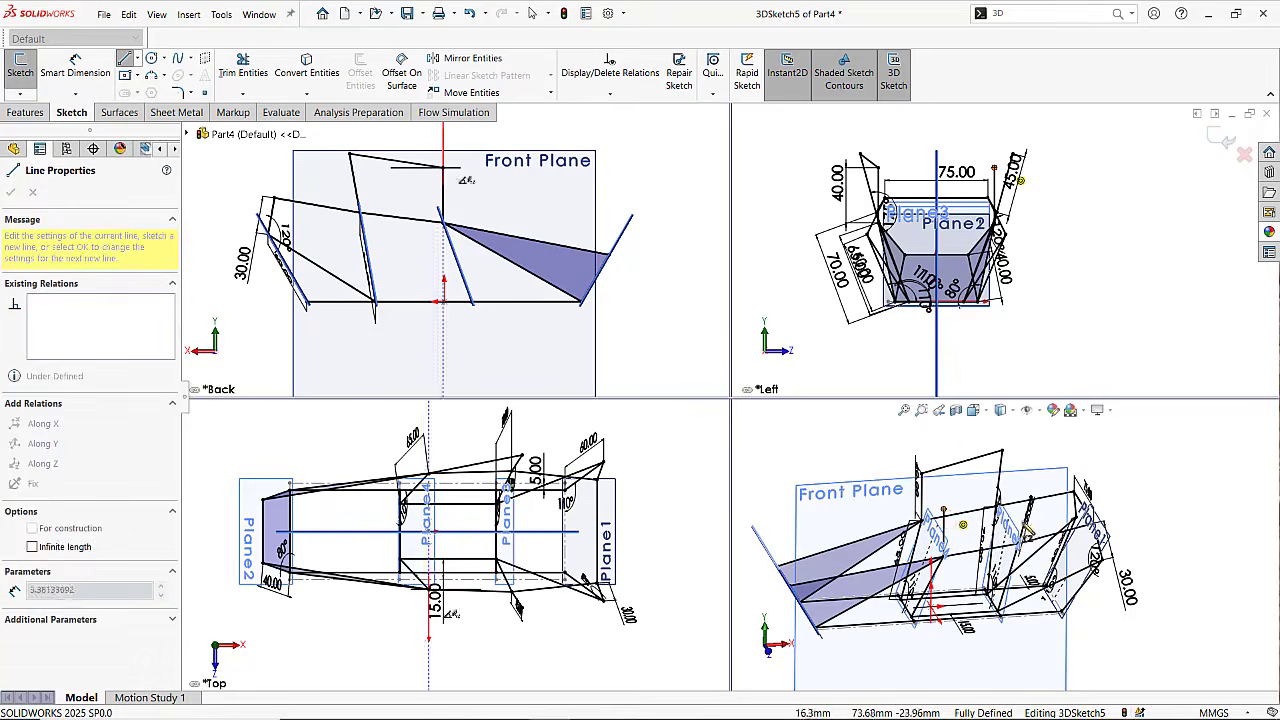
{"action": "middle_click_drag", "start_coordinate": [1019, 528], "coordinate": [1048, 540]}
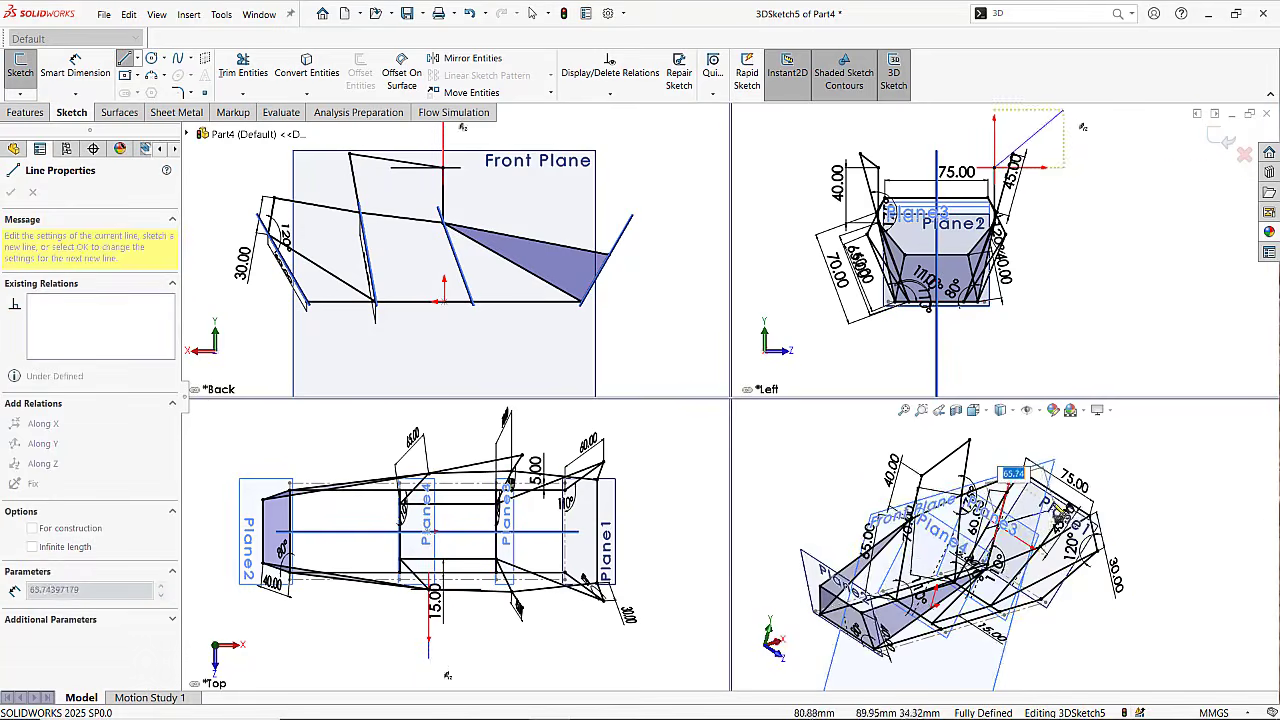
{"action": "scroll", "coordinate": [1060, 505], "scroll_direction": "down", "scroll_amount": 3}
{"action": "scroll", "coordinate": [1062, 512], "scroll_direction": "down", "scroll_amount": 2}
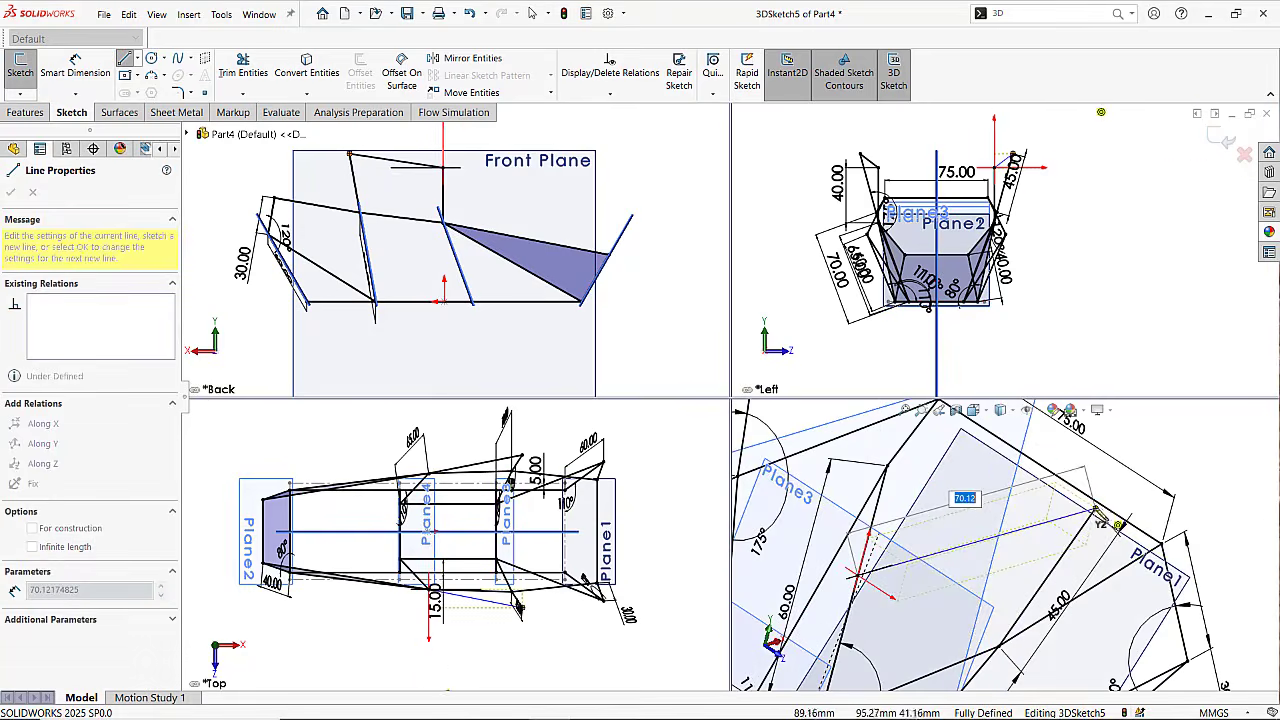
{"action": "left_click", "coordinate": [1100, 516]}
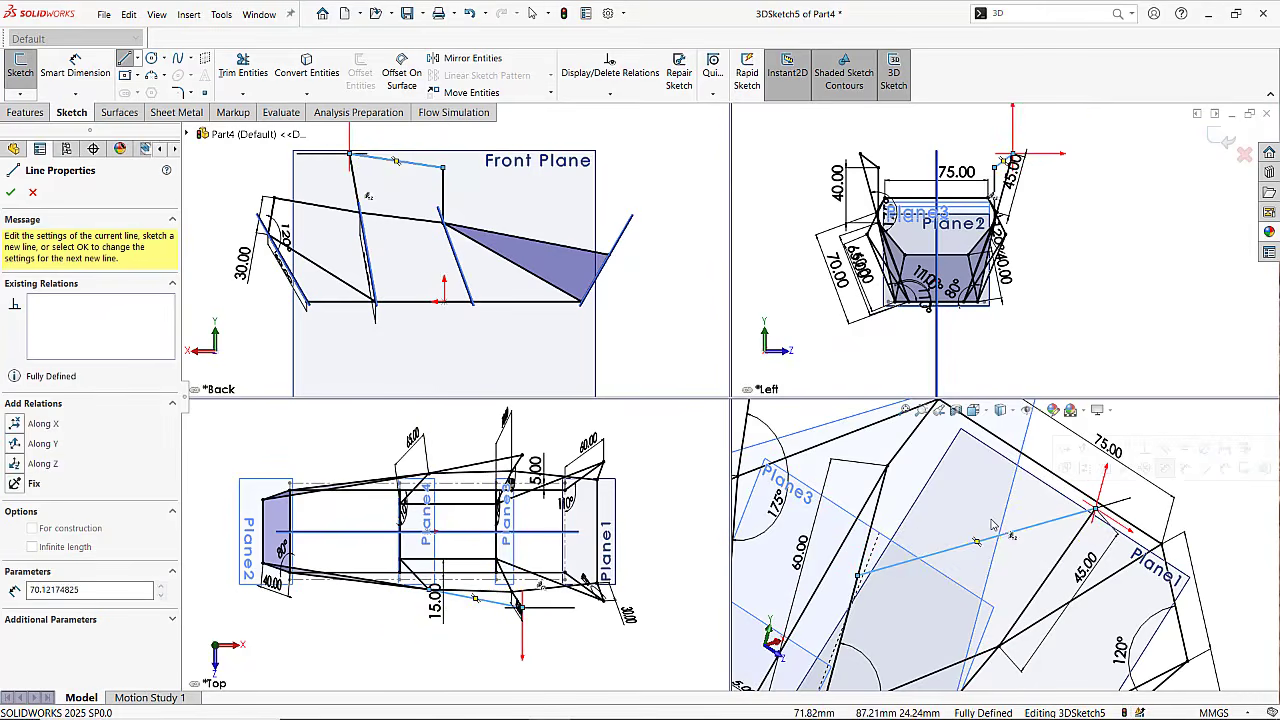
{"action": "key", "text": "Escape"}
{"action": "key", "text": "Escape"}
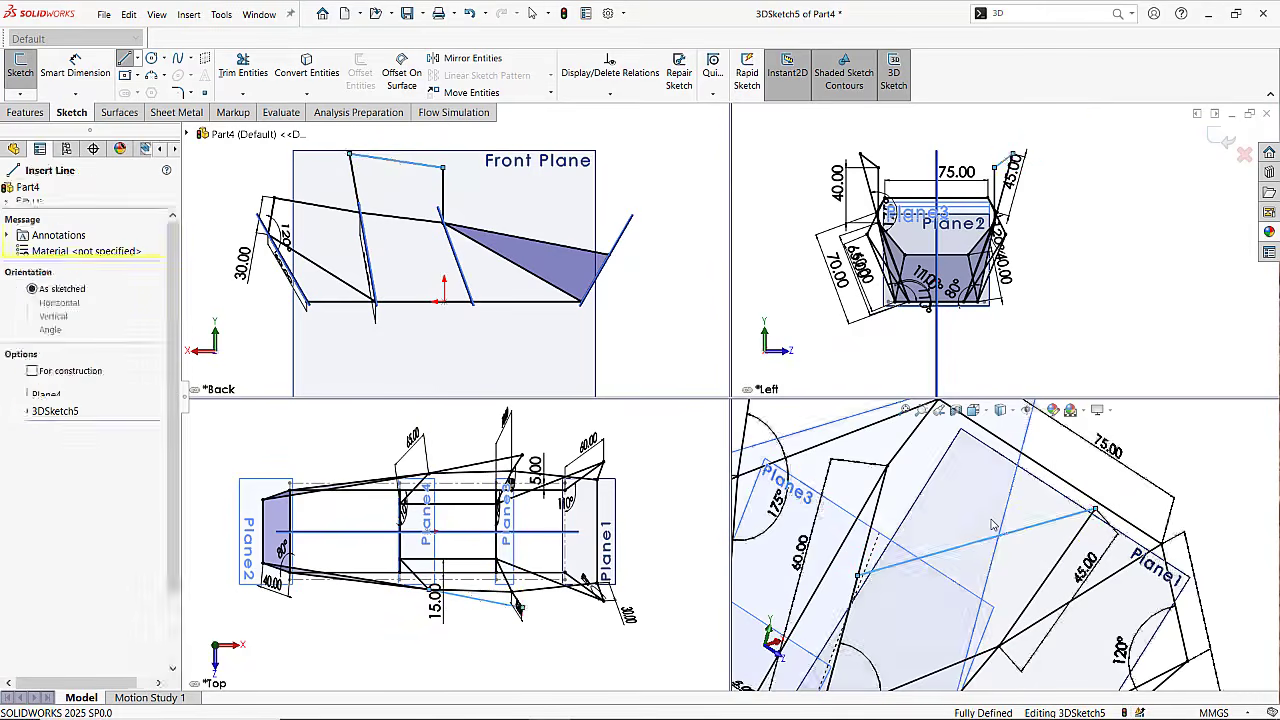
Sketch a roof cross member connecting the upper ends of the two slanted lines above the Plane3 posts.
{"action": "scroll", "coordinate": [998, 532], "scroll_direction": "up", "scroll_amount": 3}
{"action": "middle_click_drag", "start_coordinate": [1124, 545], "coordinate": [1090, 522]}
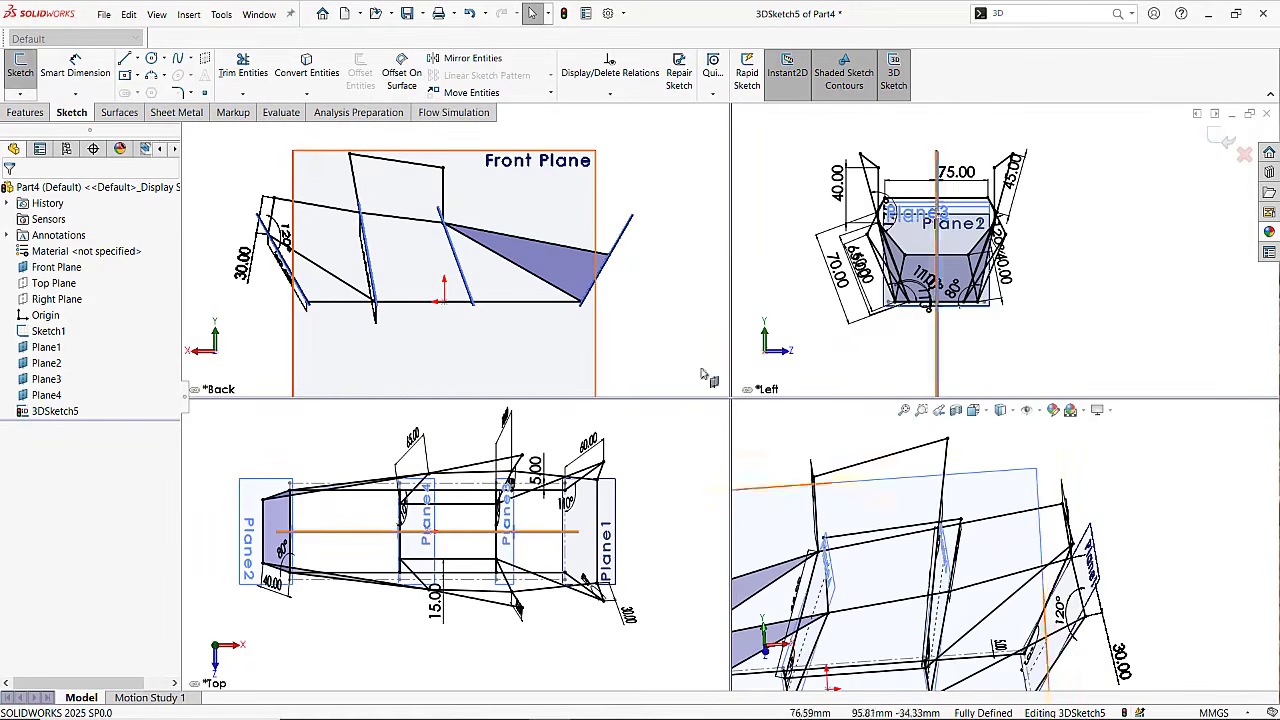
{"action": "key", "text": "l"}
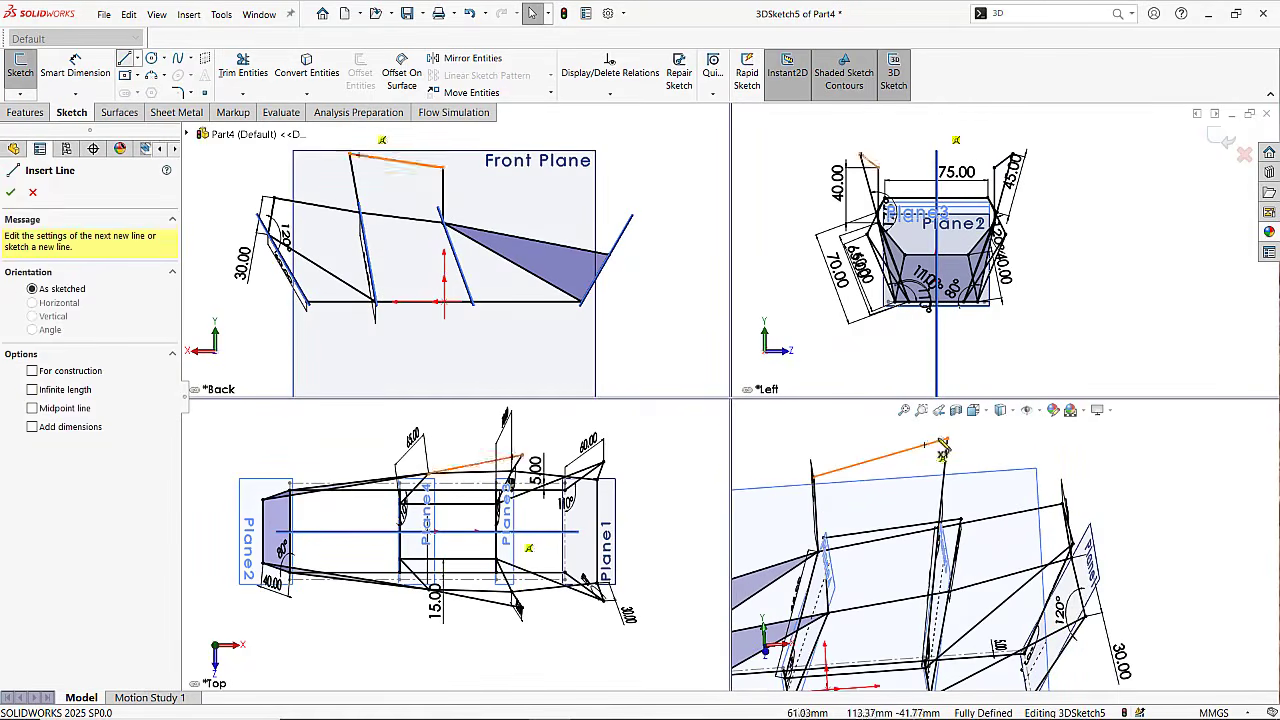
{"action": "left_click", "coordinate": [948, 438]}
{"action": "middle_click_drag", "start_coordinate": [965, 520], "coordinate": [1012, 537]}
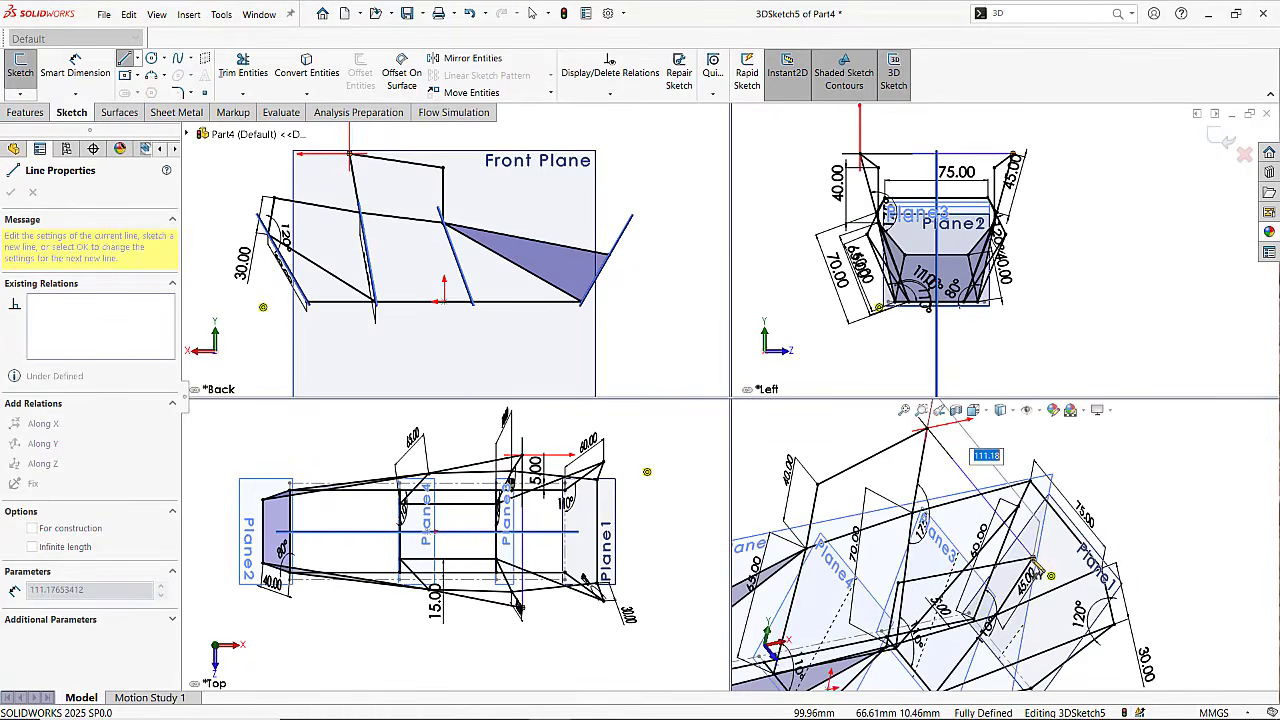
{"action": "left_click", "coordinate": [1041, 572]}
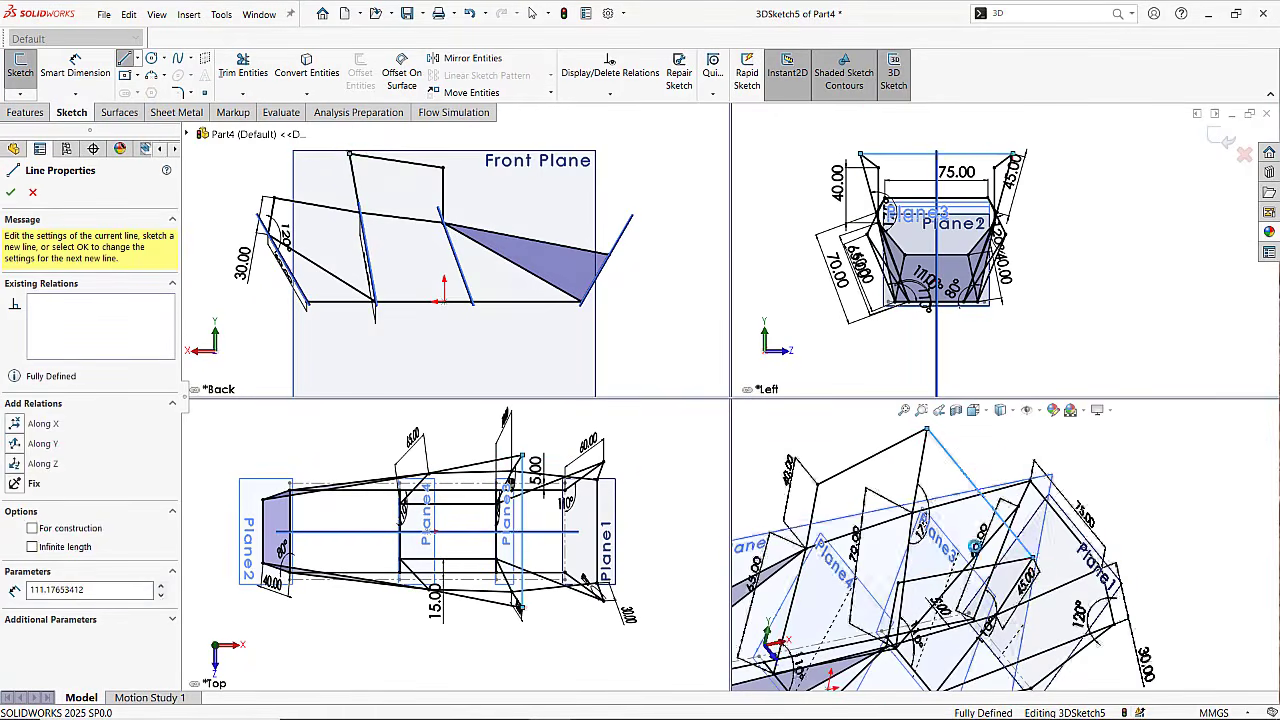
{"action": "key", "text": "Escape"}
{"action": "key", "text": "Escape"}
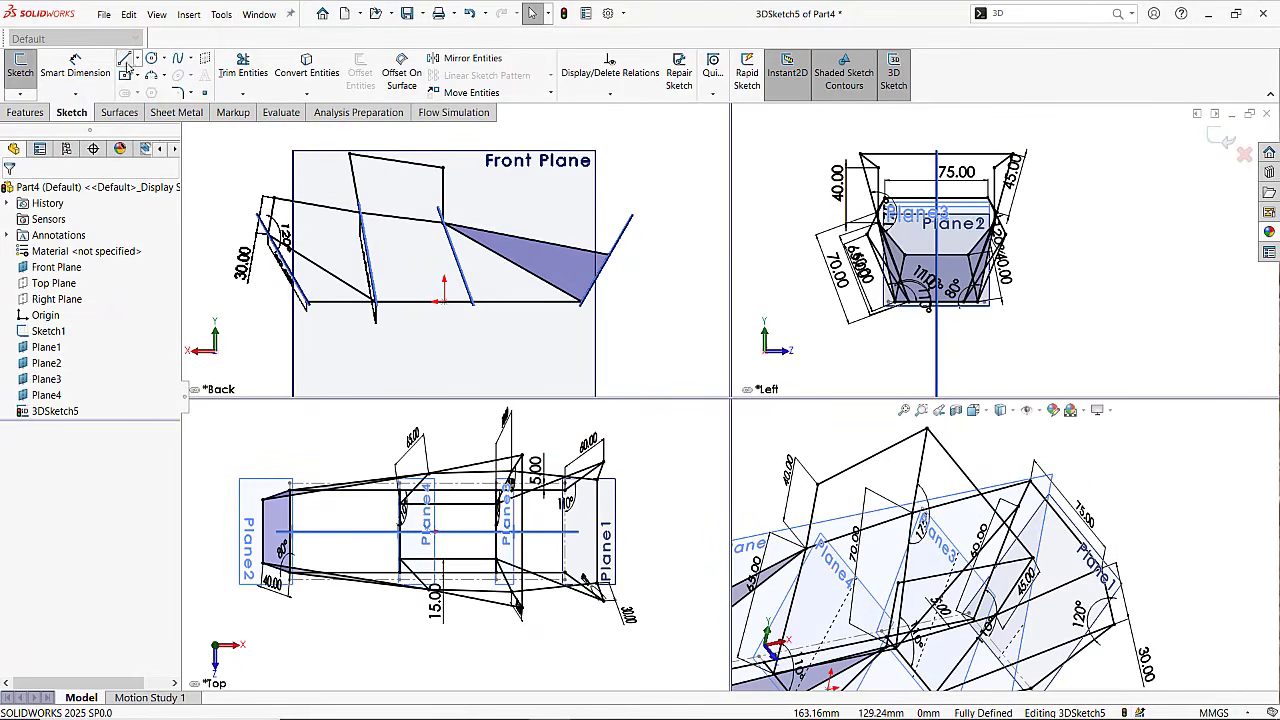
Close the roof outline with a cross member between the tops of the two vertical uprights above the Plane4 posts.
{"action": "key", "text": "l"}
{"action": "left_click", "coordinate": [820, 484]}
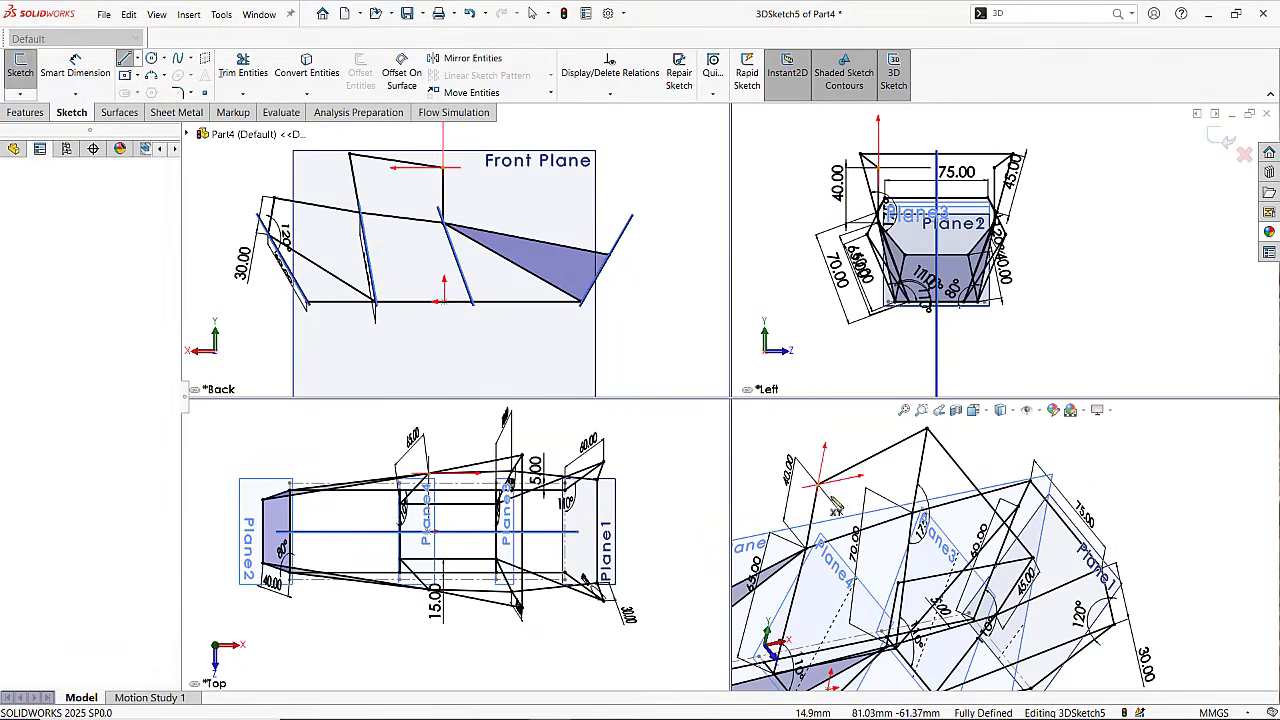
{"action": "left_click", "coordinate": [903, 590]}
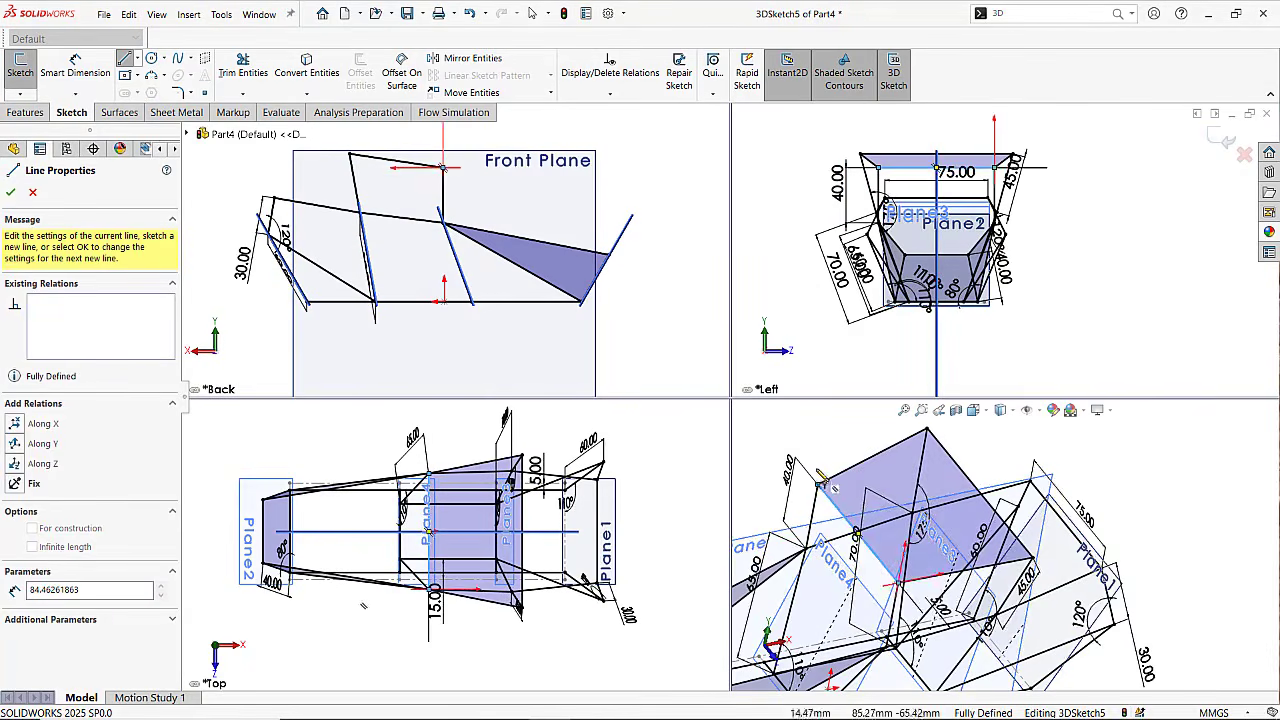
{"action": "key", "text": "Escape"}
{"action": "key", "text": "Escape"}
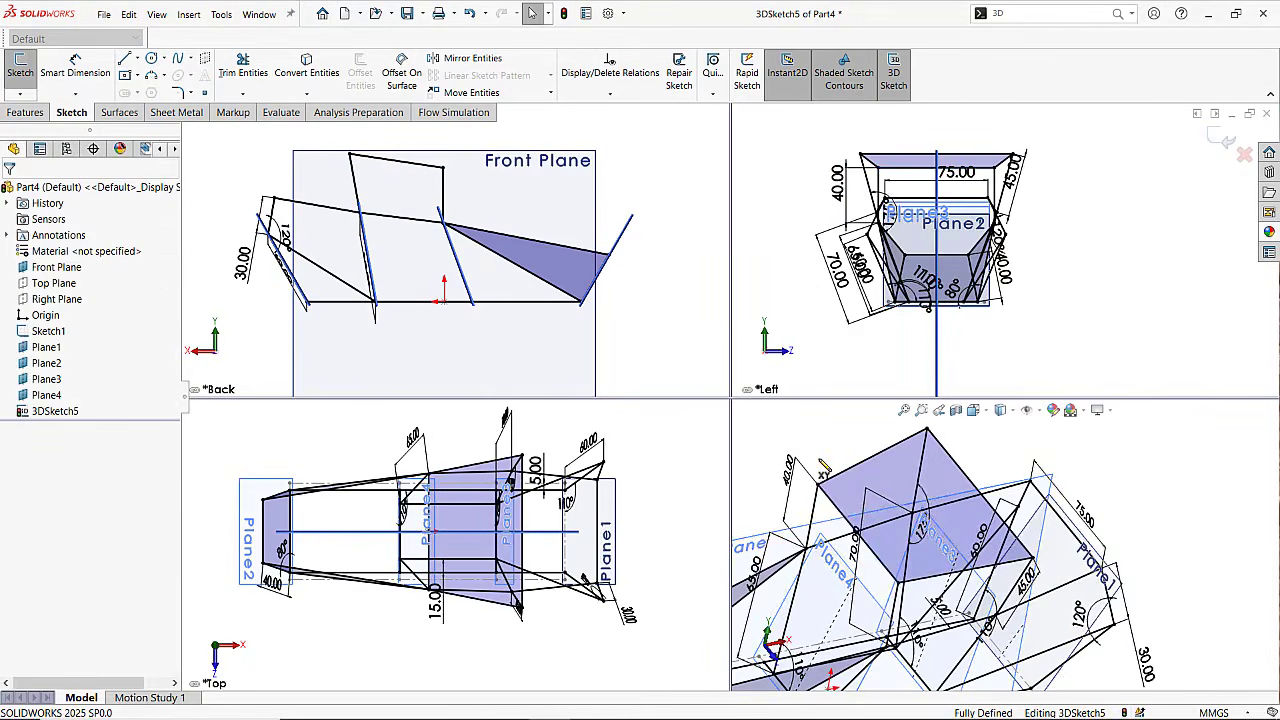
Sketch a sloping line from one Plane3 roof corner down to the upper frame corner near Plane1 on the same side.
{"action": "scroll", "coordinate": [855, 498], "scroll_direction": "up", "scroll_amount": 3}
{"action": "mouse_move", "coordinate": [868, 540]}
{"action": "middle_mouse_down"}
{"action": "mouse_move", "coordinate": [979, 565]}
{"action": "mouse_move", "coordinate": [1030, 621]}
{"action": "mouse_move", "coordinate": [885, 565]}
{"action": "middle_mouse_up"}
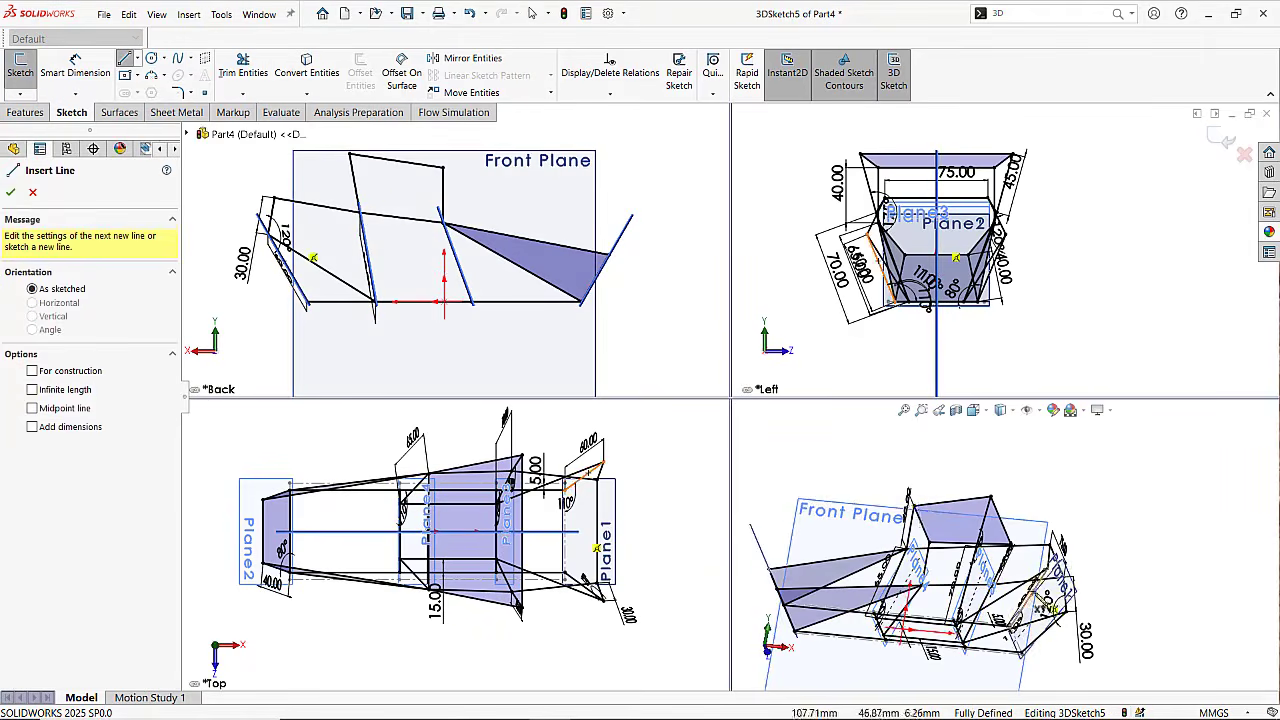
{"action": "middle_click_drag", "start_coordinate": [1041, 601], "coordinate": [985, 540]}
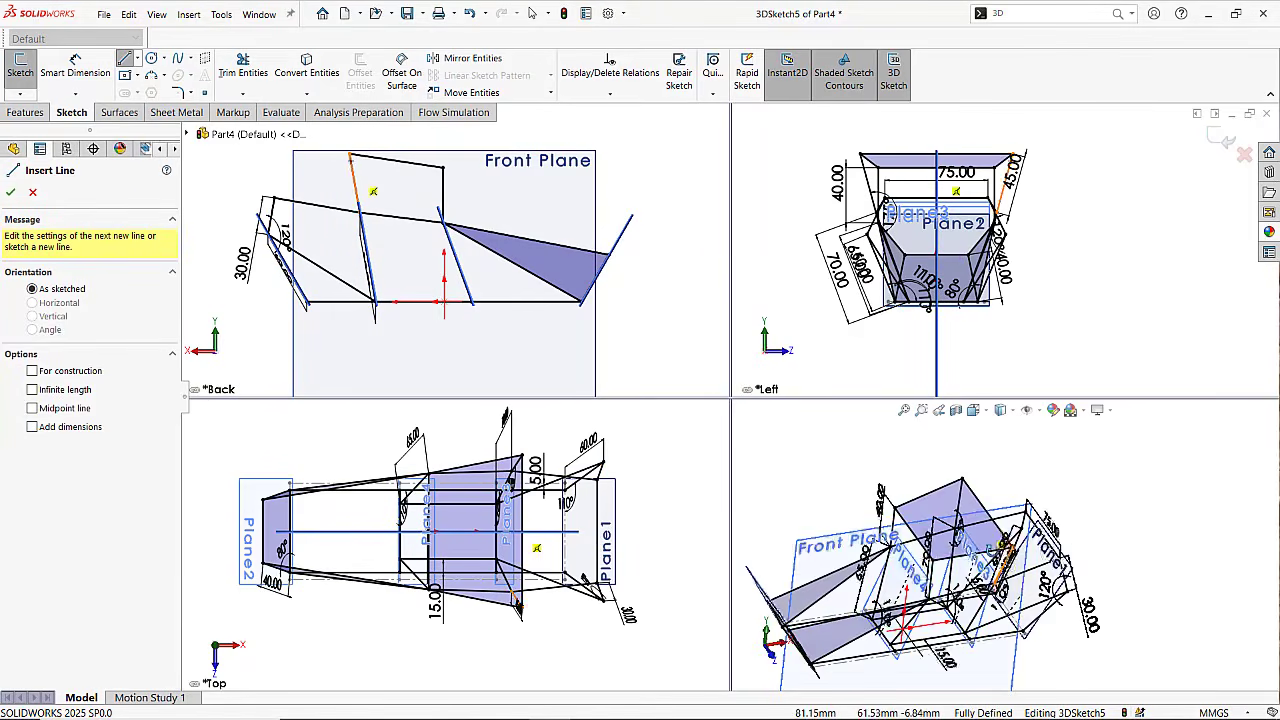
{"action": "left_click", "coordinate": [964, 484]}
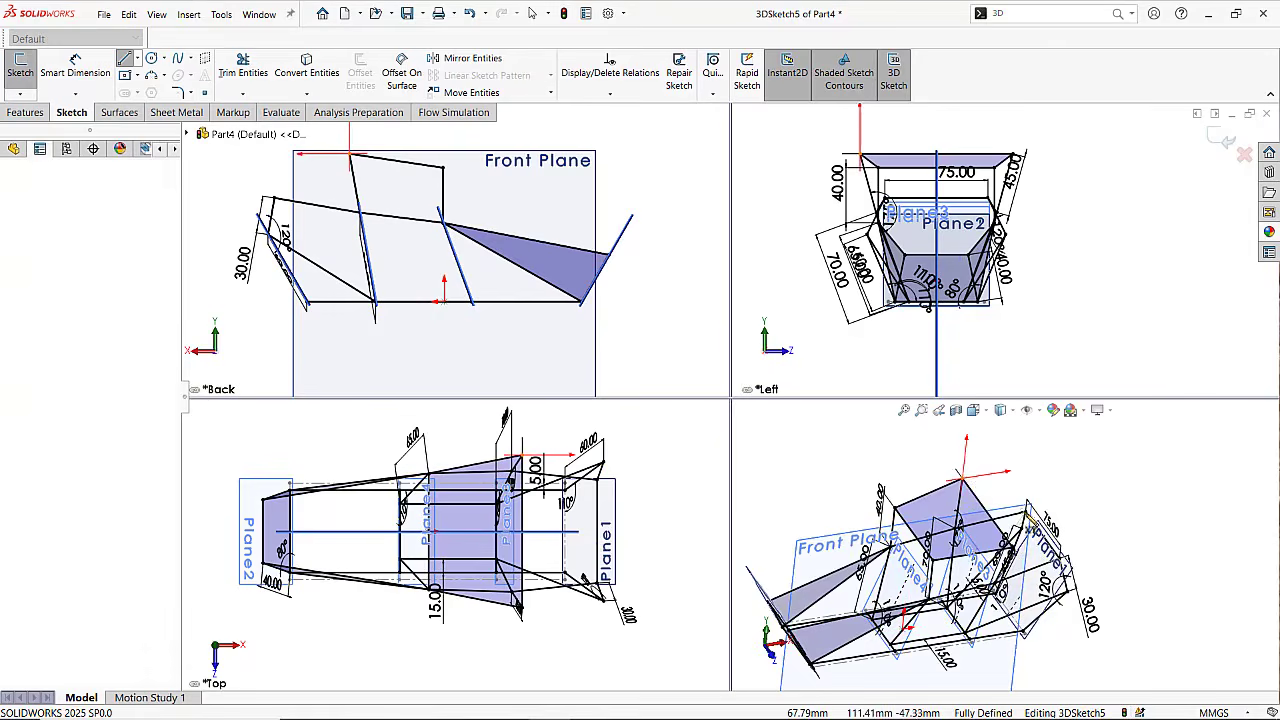
{"action": "left_click", "coordinate": [1027, 509]}
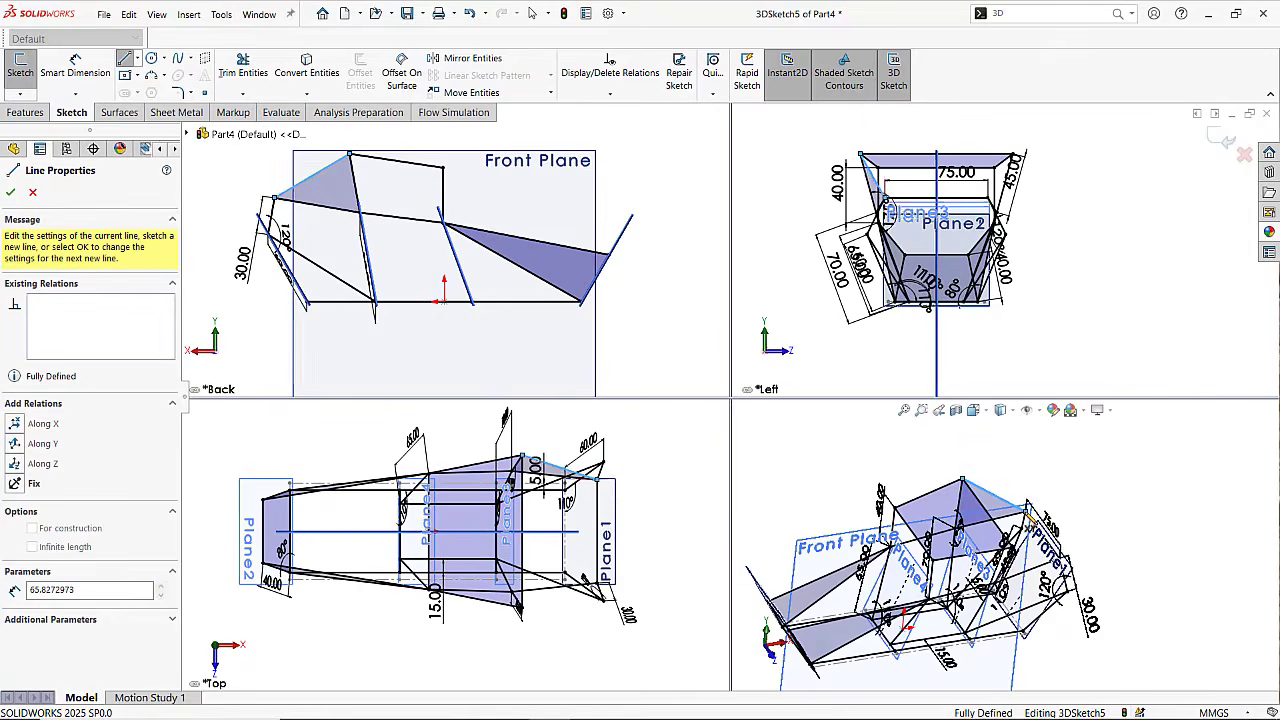
{"action": "key", "text": "Escape"}
{"action": "key", "text": "Escape"}
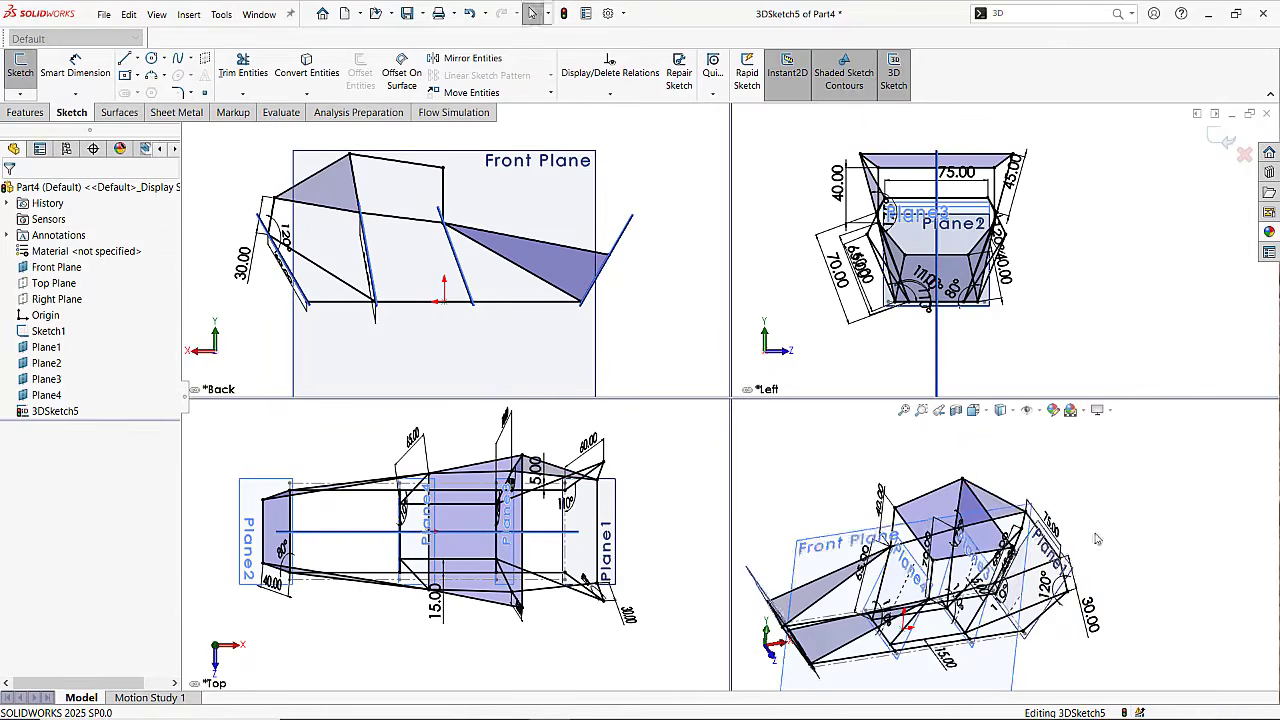
Sketch the matching sloping line on the opposite side from the other Plane3 roof corner to the upper frame corner near Plane1.
{"action": "middle_click_drag", "start_coordinate": [1089, 529], "coordinate": [1005, 482]}
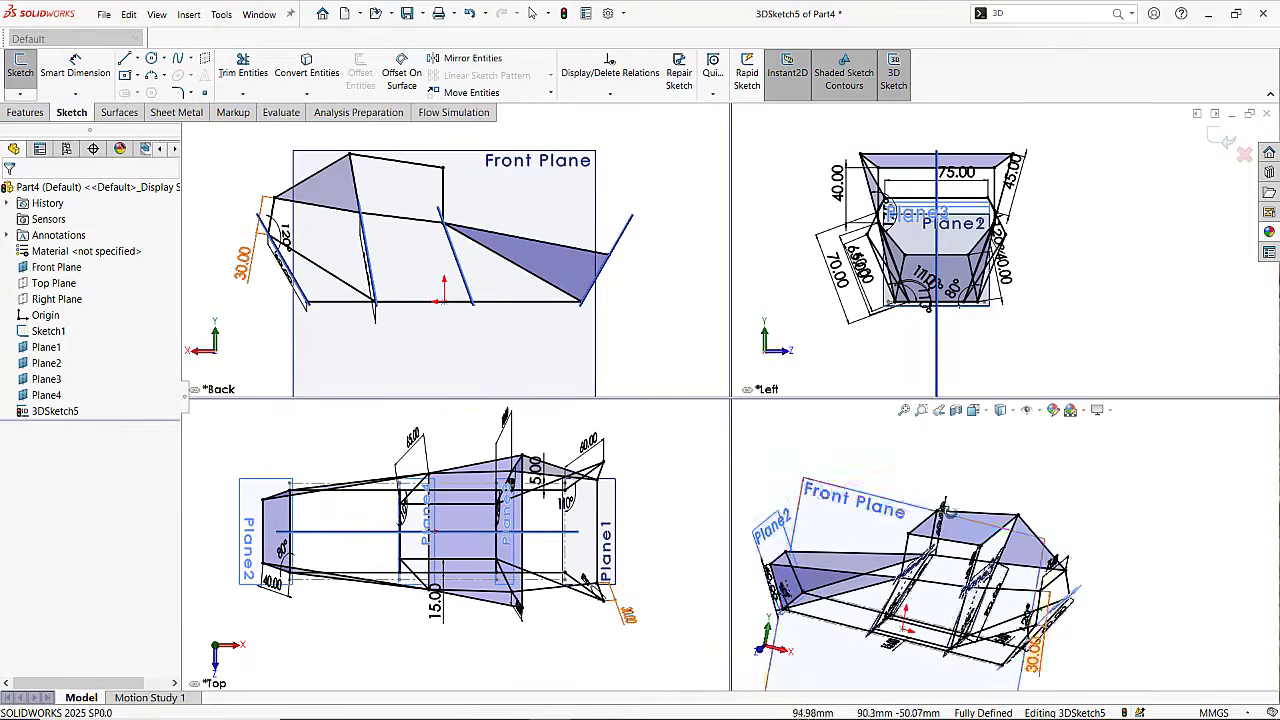
{"action": "key", "text": "l"}
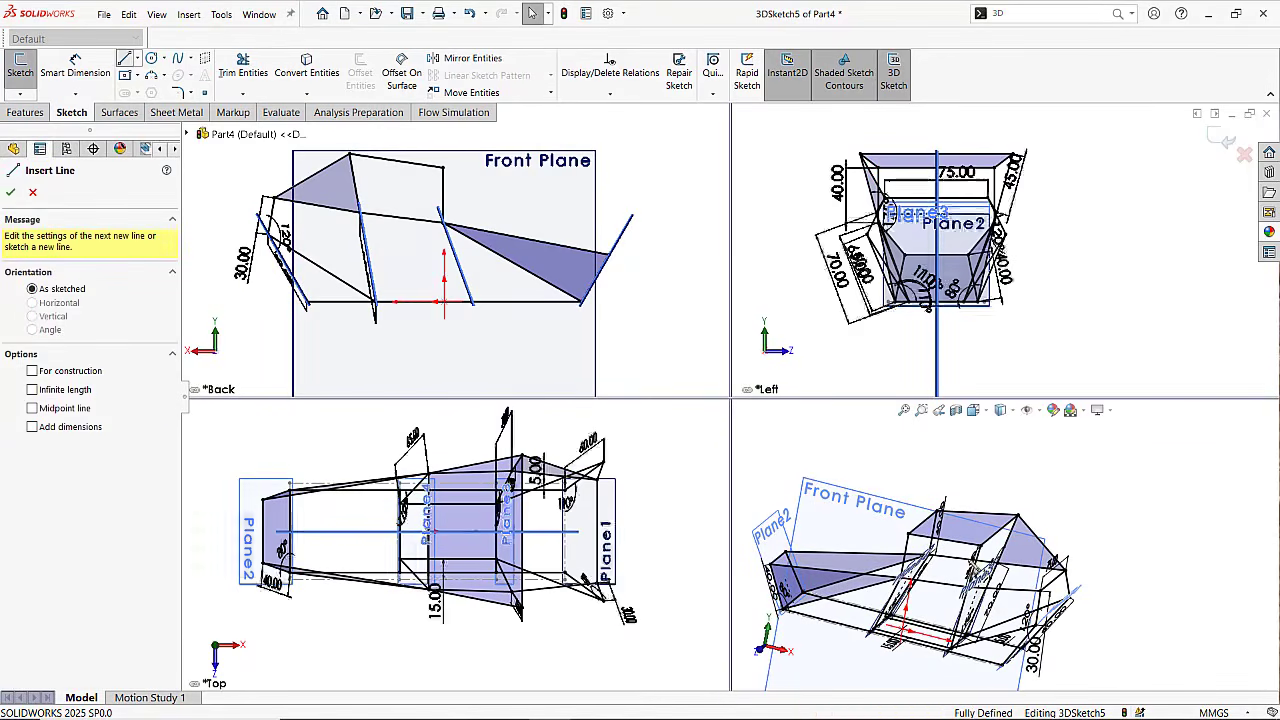
{"action": "mouse_move", "coordinate": [981, 545]}
{"action": "middle_mouse_down"}
{"action": "mouse_move", "coordinate": [946, 547]}
{"action": "mouse_move", "coordinate": [983, 585]}
{"action": "mouse_move", "coordinate": [1066, 620]}
{"action": "middle_mouse_up"}
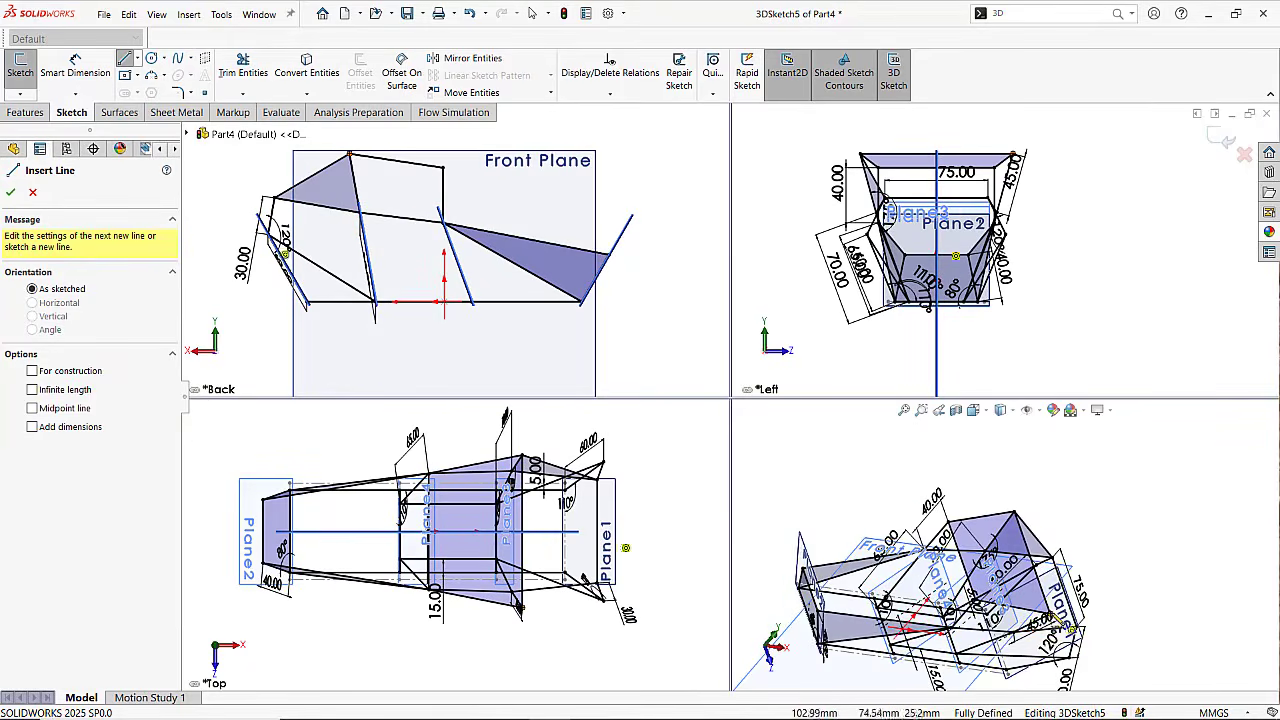
{"action": "left_click", "coordinate": [1072, 628]}
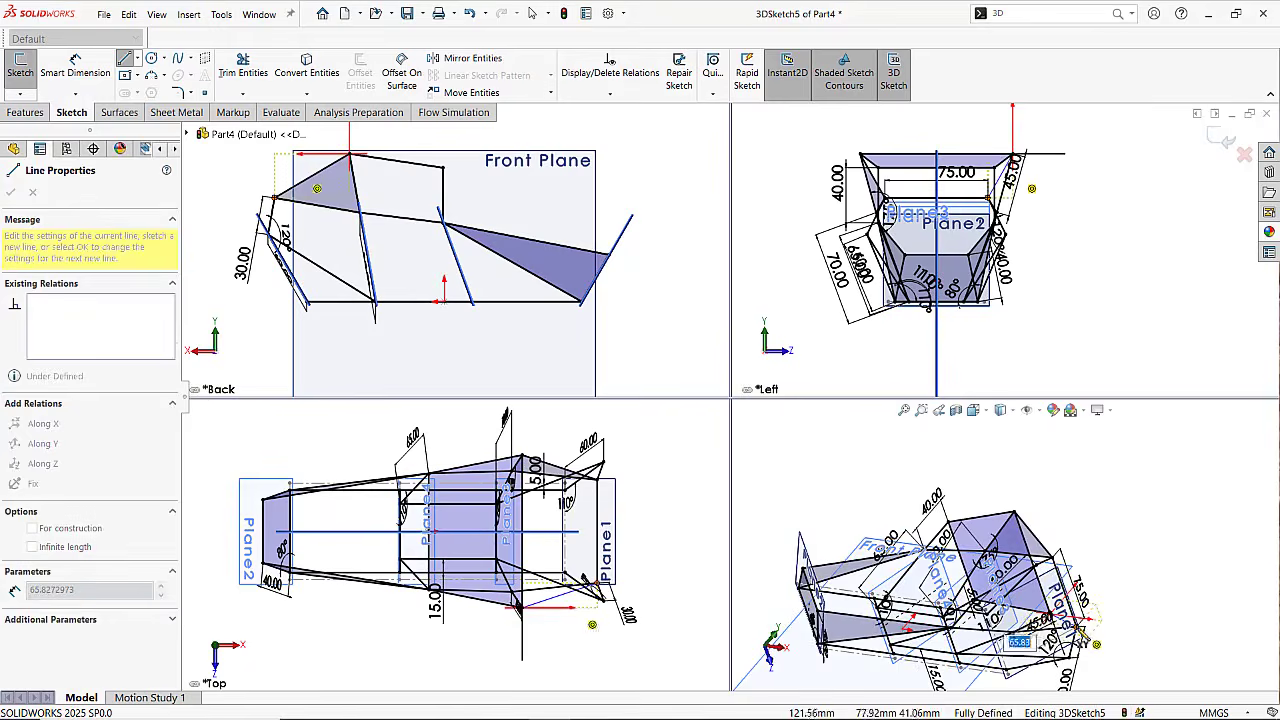
{"action": "middle_click_drag", "start_coordinate": [1084, 638], "coordinate": [1069, 608]}
{"action": "scroll", "coordinate": [1068, 596], "scroll_direction": "down", "scroll_amount": 5}
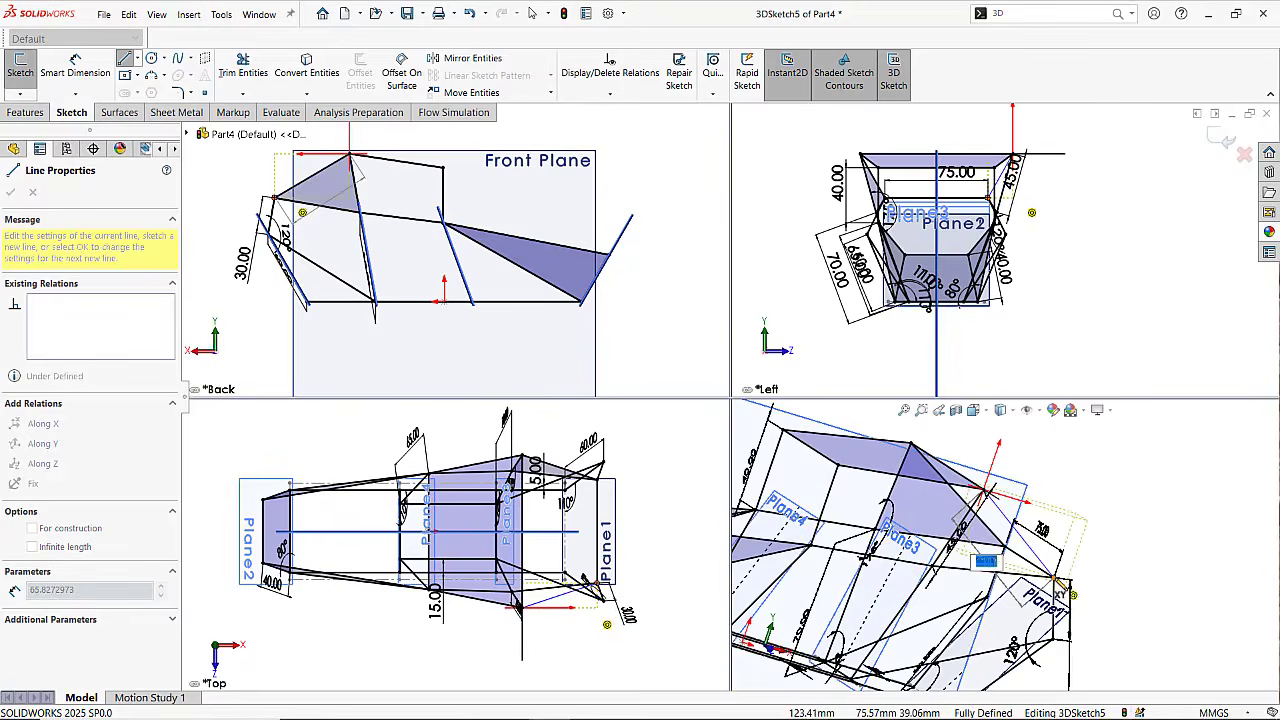
{"action": "left_click", "coordinate": [1072, 592]}
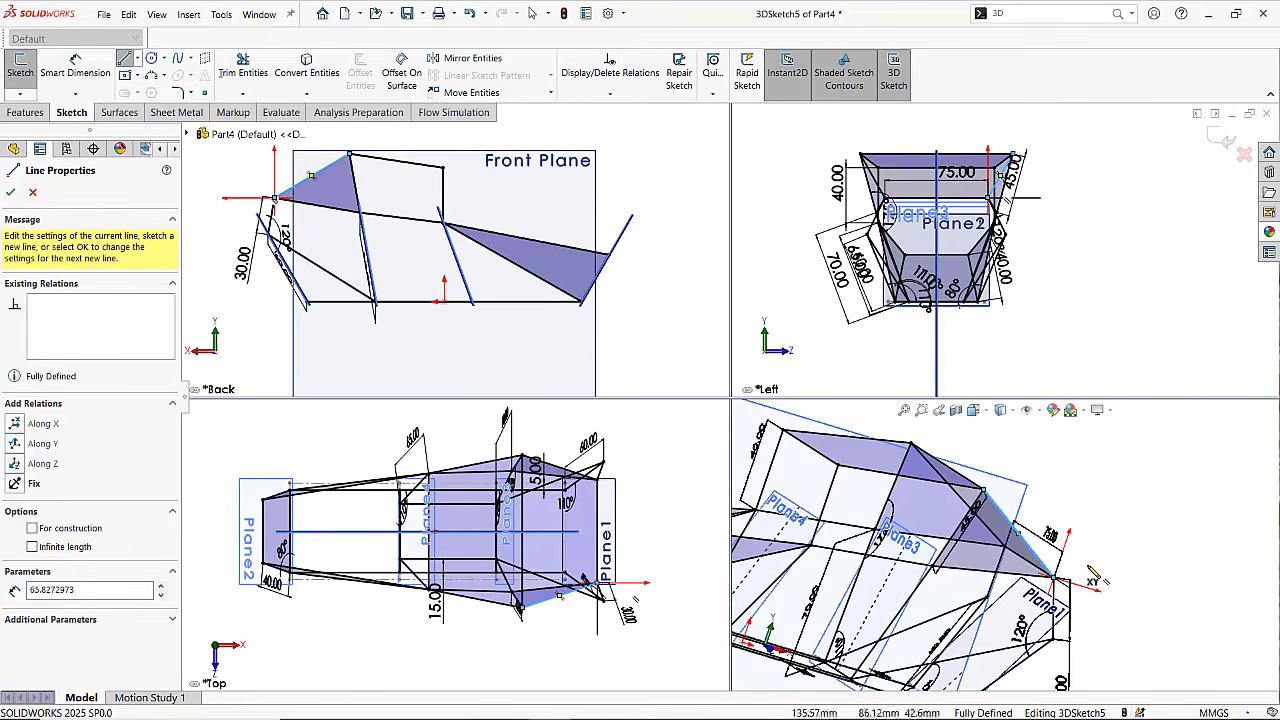
{"action": "key", "text": "Escape"}
Sketch a sloping line from one Plane4 roof corner down to the midpoint of the upper side member running to Plane2.
{"action": "scroll", "coordinate": [1105, 570], "scroll_direction": "up", "scroll_amount": 5}
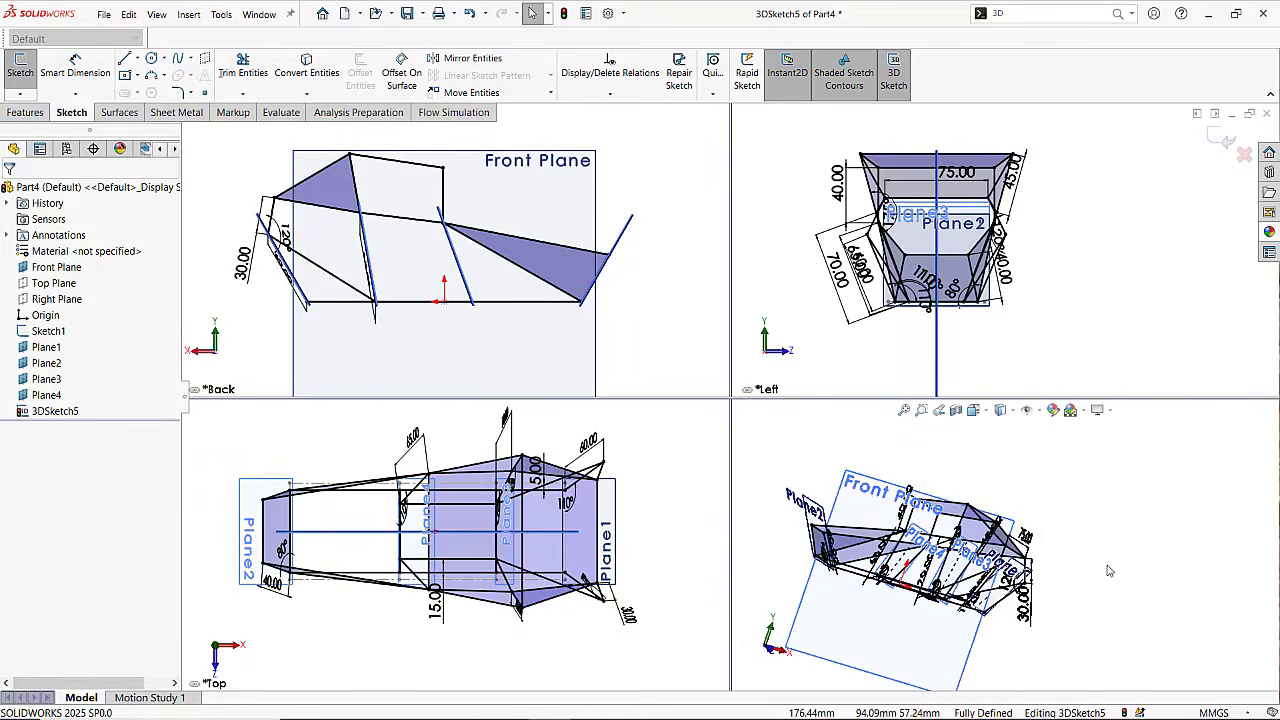
{"action": "mouse_move", "coordinate": [968, 578]}
{"action": "middle_mouse_down"}
{"action": "mouse_move", "coordinate": [959, 590]}
{"action": "mouse_move", "coordinate": [925, 570]}
{"action": "middle_mouse_up"}
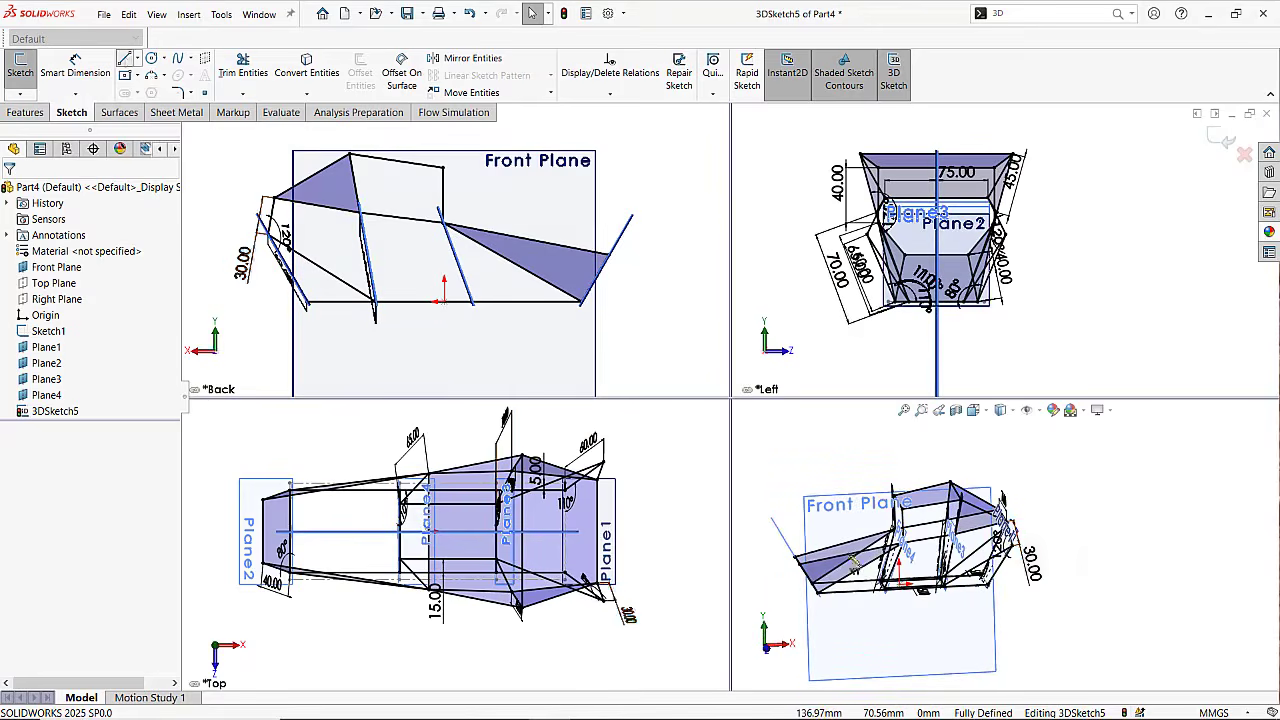
{"action": "left_click", "coordinate": [124, 59]}
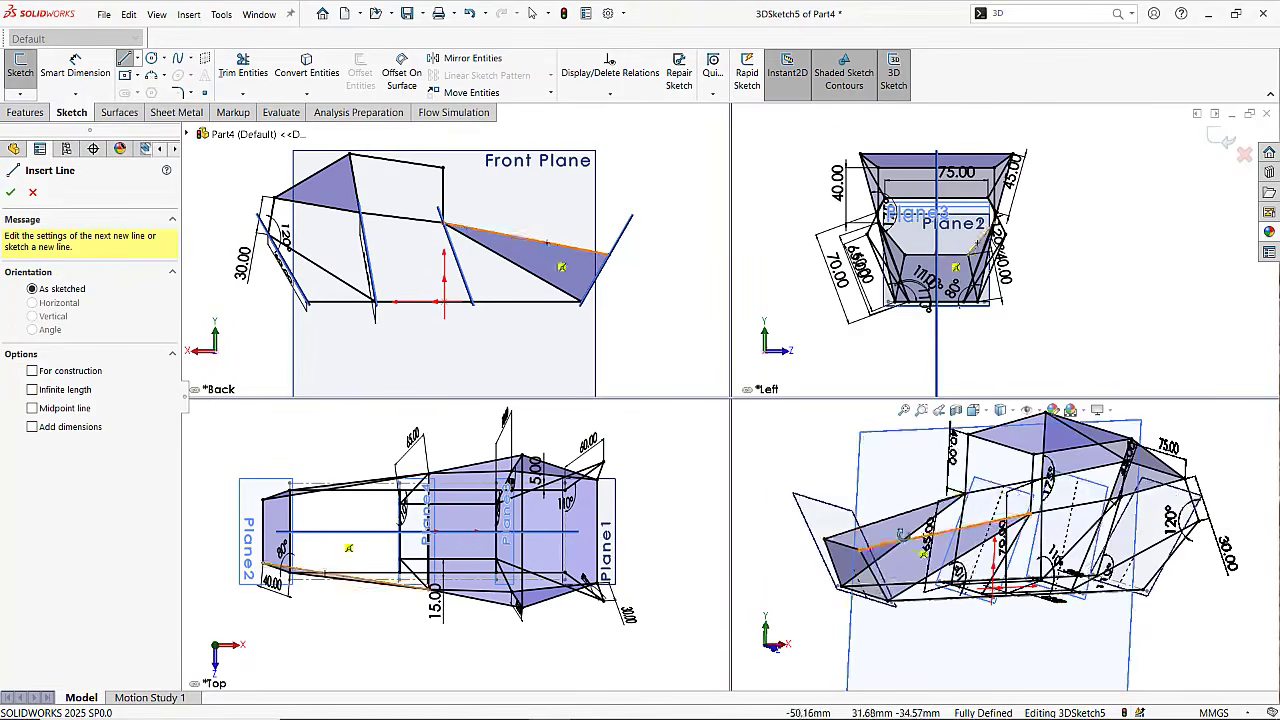
{"action": "left_click", "coordinate": [1040, 458]}
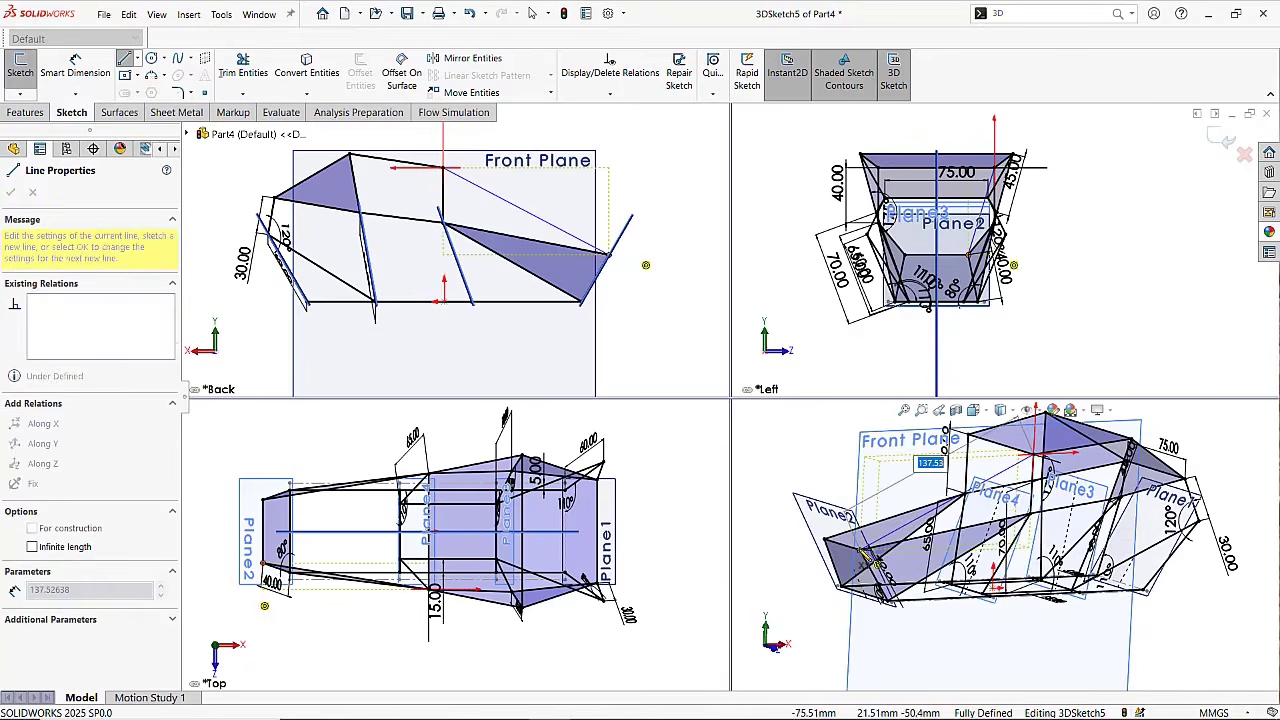
{"action": "middle_click_drag", "start_coordinate": [862, 551], "coordinate": [920, 535]}
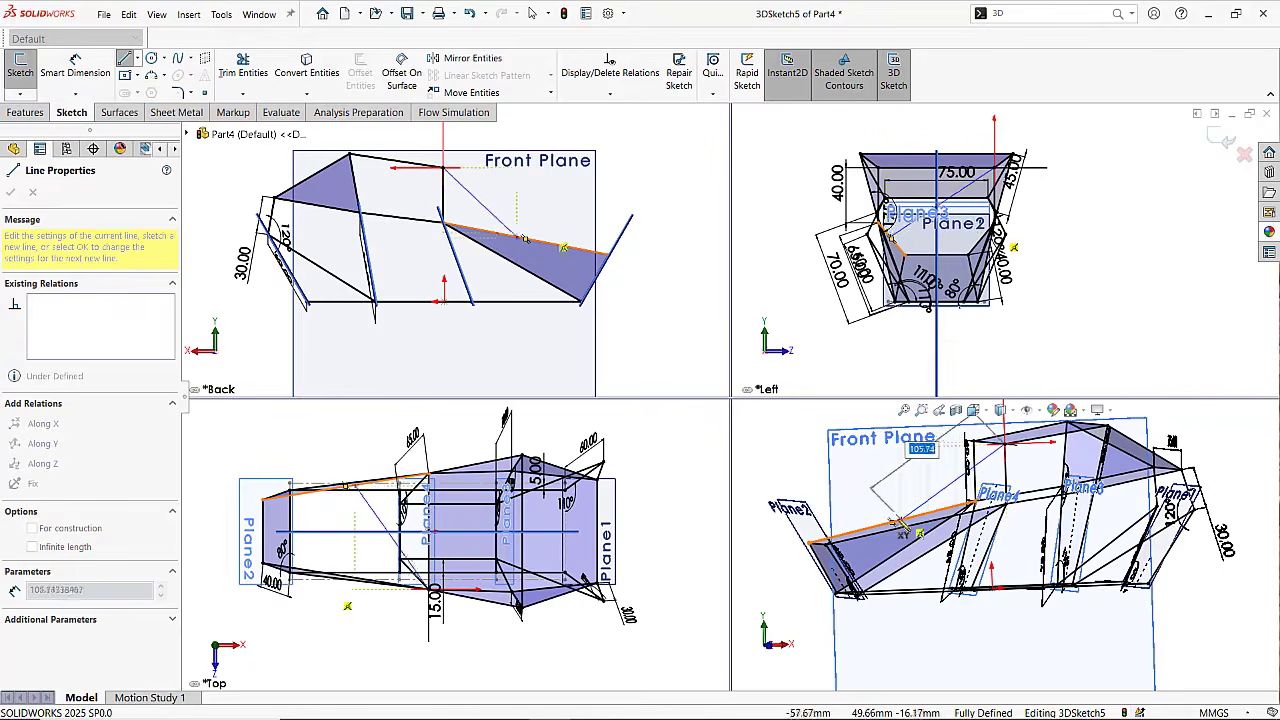
{"action": "middle_click_drag", "start_coordinate": [908, 538], "coordinate": [915, 576]}
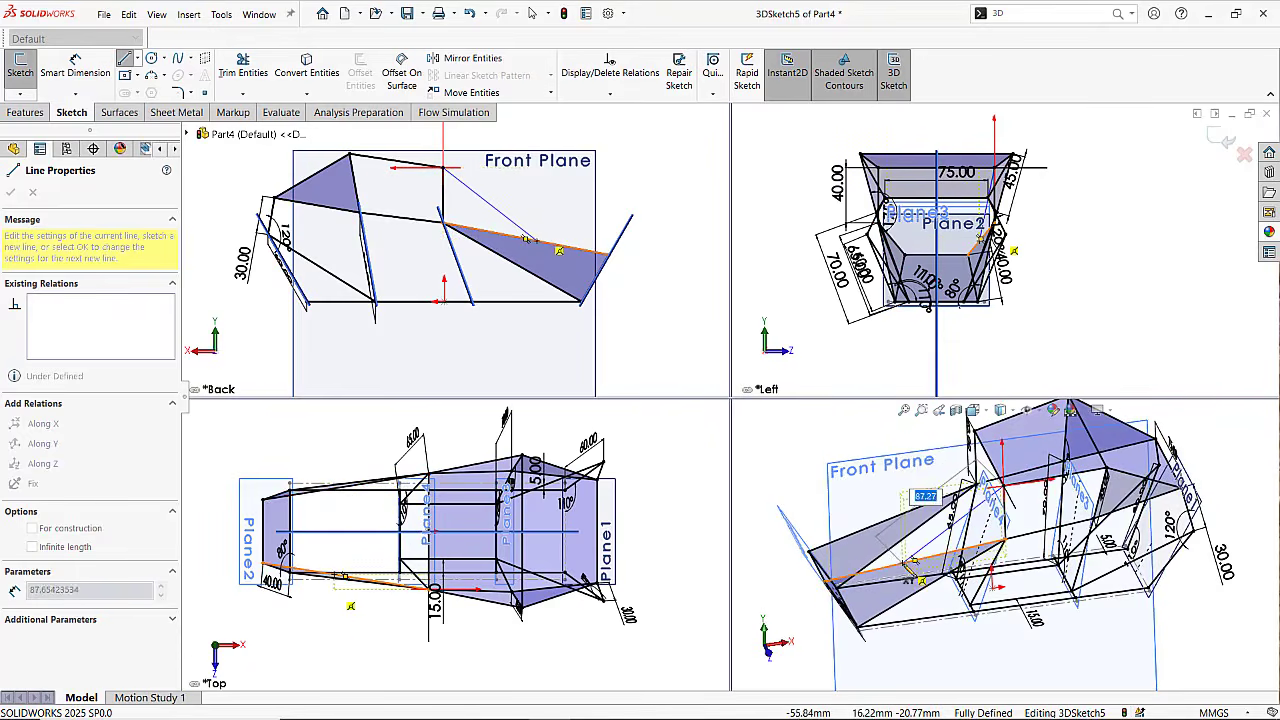
{"action": "left_click", "coordinate": [915, 560]}
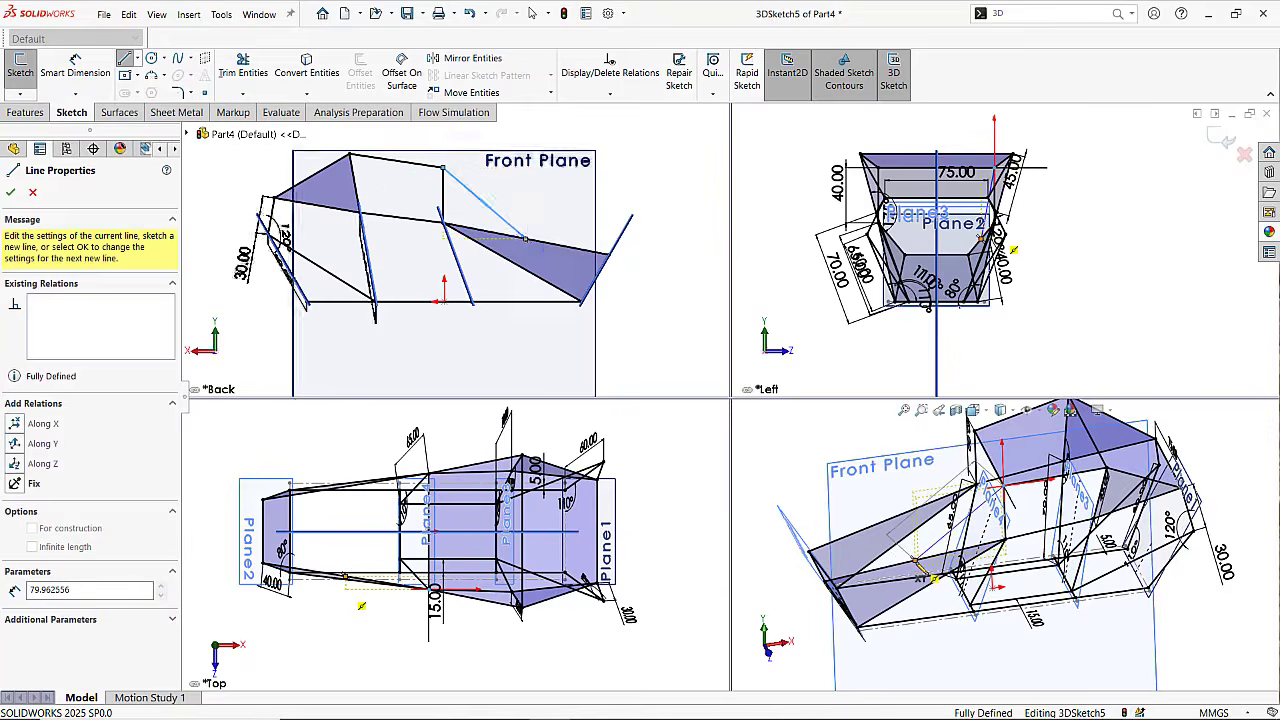
{"action": "key", "text": "Escape"}
{"action": "key", "text": "Escape"}
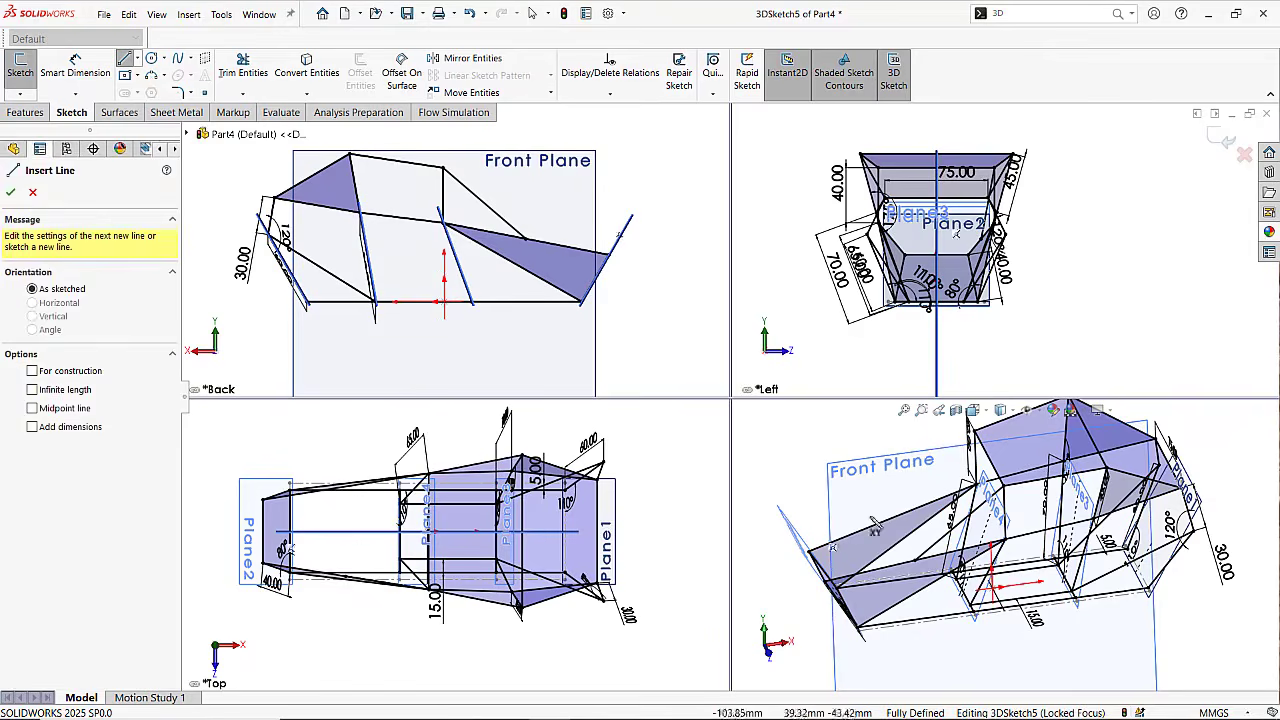
Try to sketch the matching sloping line from the opposite Plane4 roof corner, and delete it.
{"action": "left_click", "coordinate": [972, 430]}
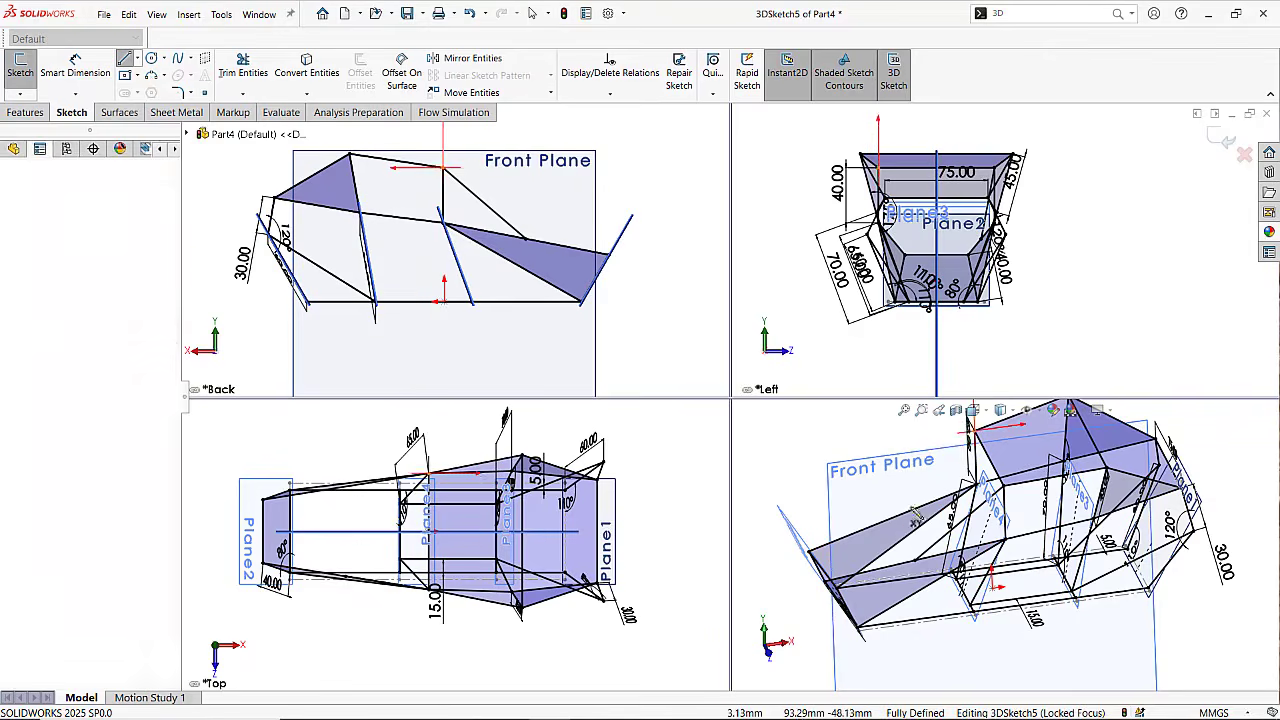
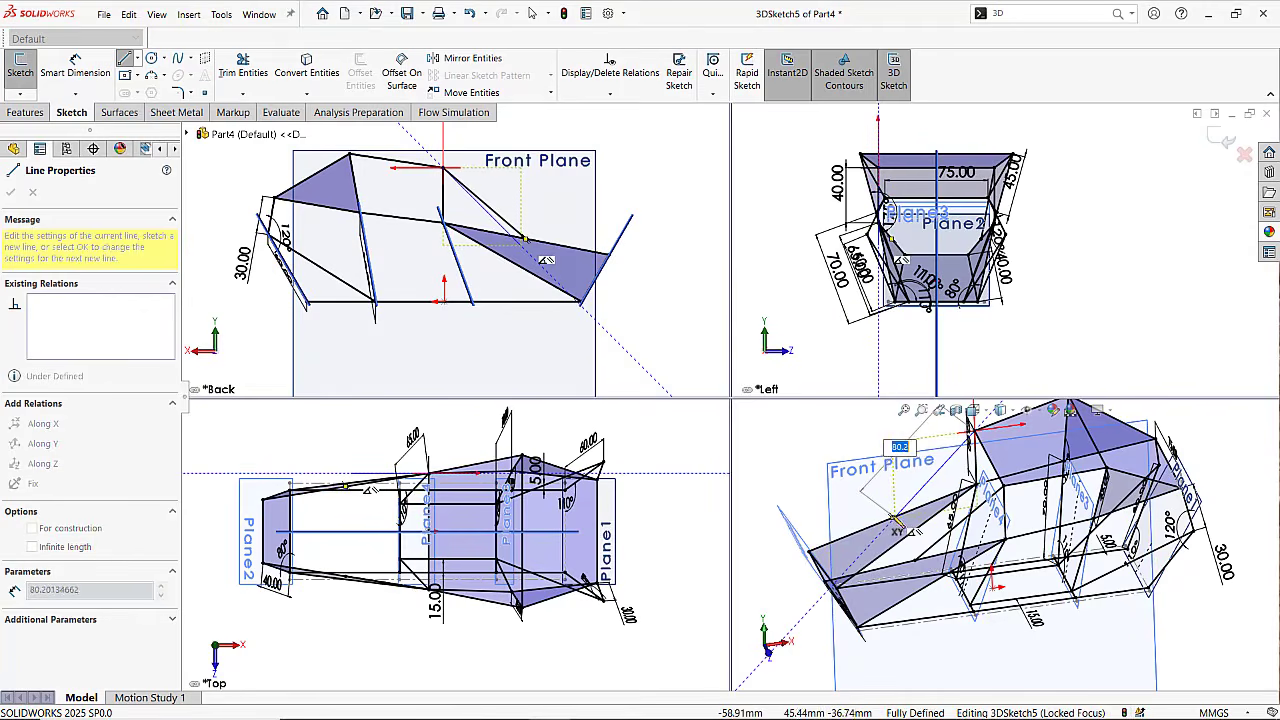
{"action": "left_click", "coordinate": [893, 517]}
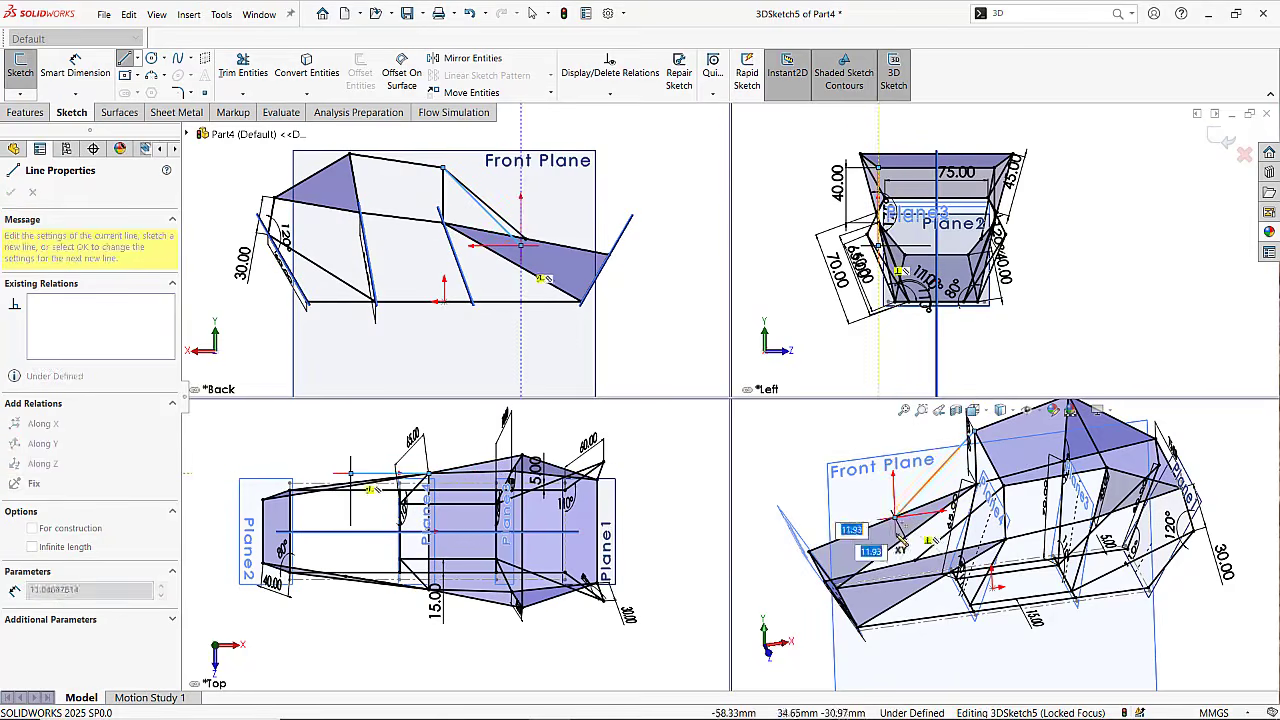
{"action": "key", "text": "Escape"}
{"action": "key", "text": "Escape"}
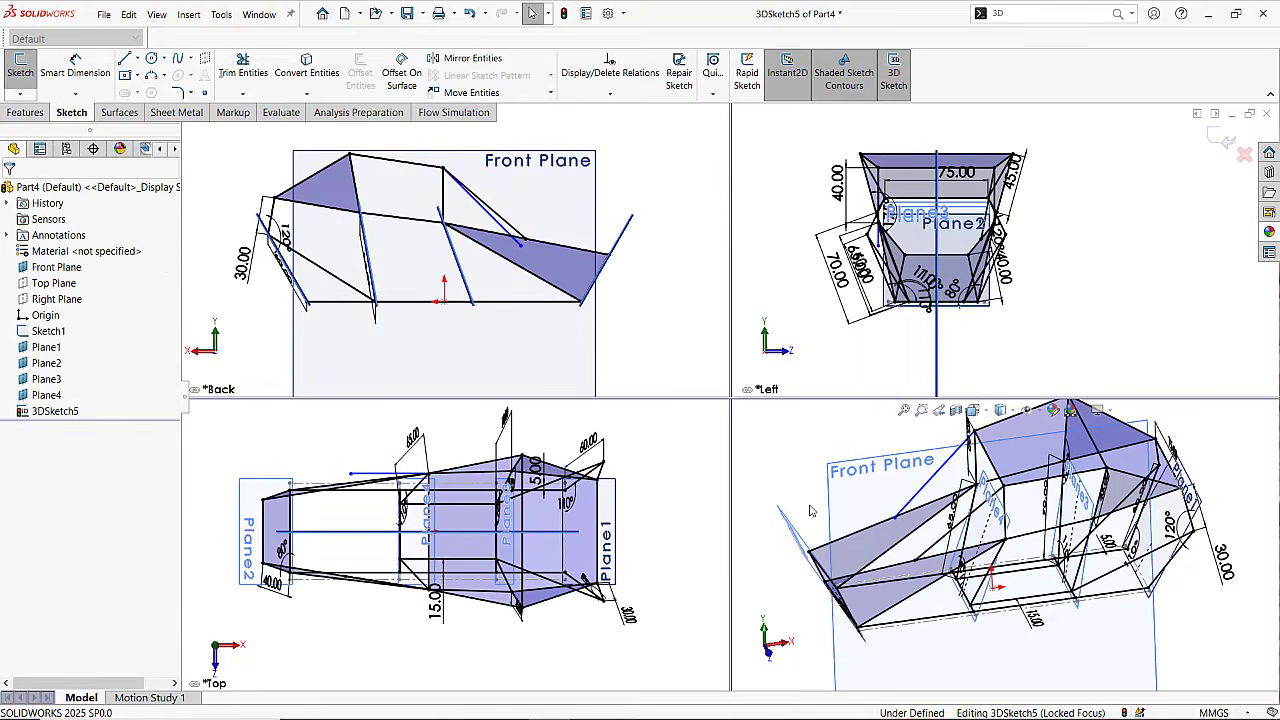
{"action": "left_click", "coordinate": [914, 488]}
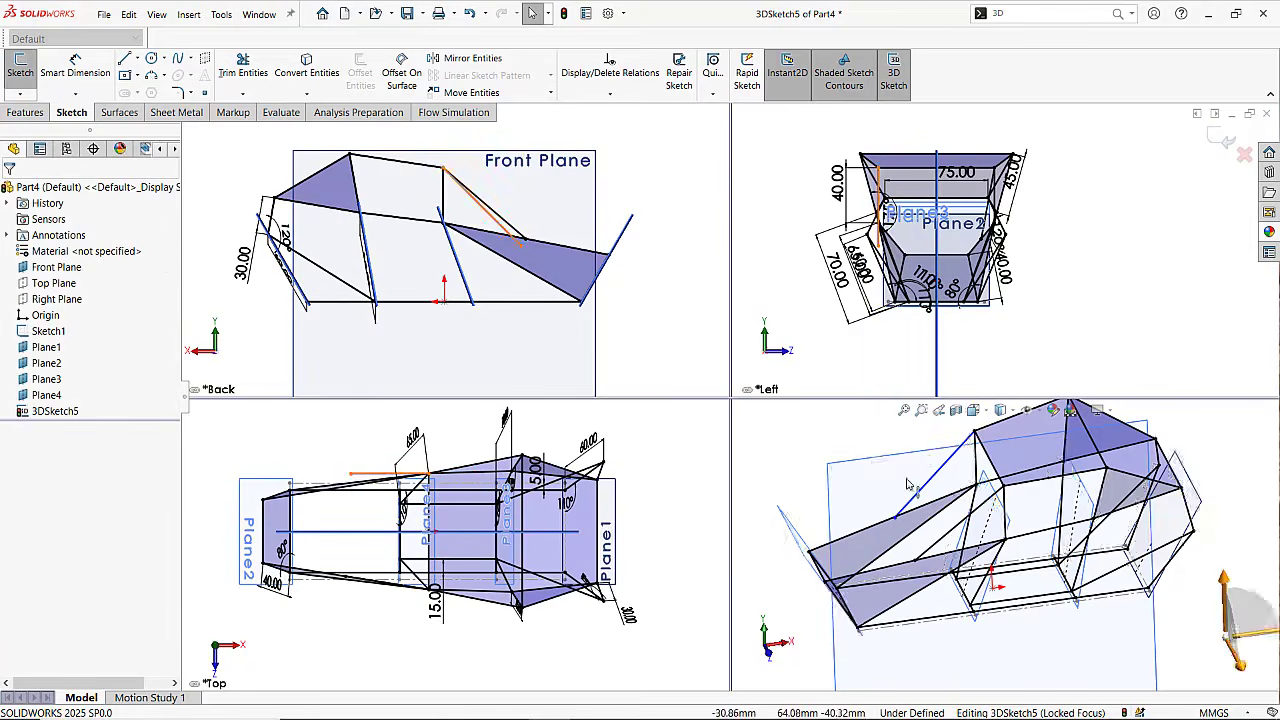
{"action": "key", "text": "Delete"}
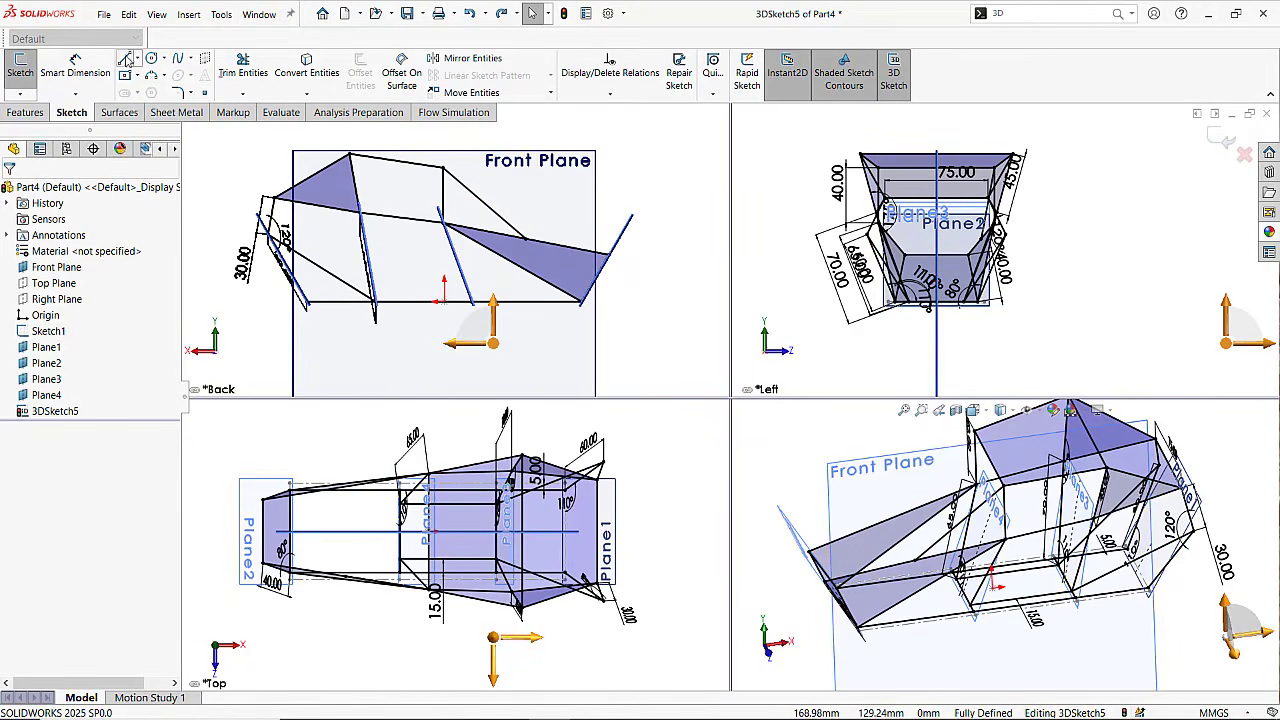
Sketch the opposite side's sloping line from the Plane4 roof corner to the midpoint of that side's upper member toward Plane2.
{"action": "key", "text": "l"}
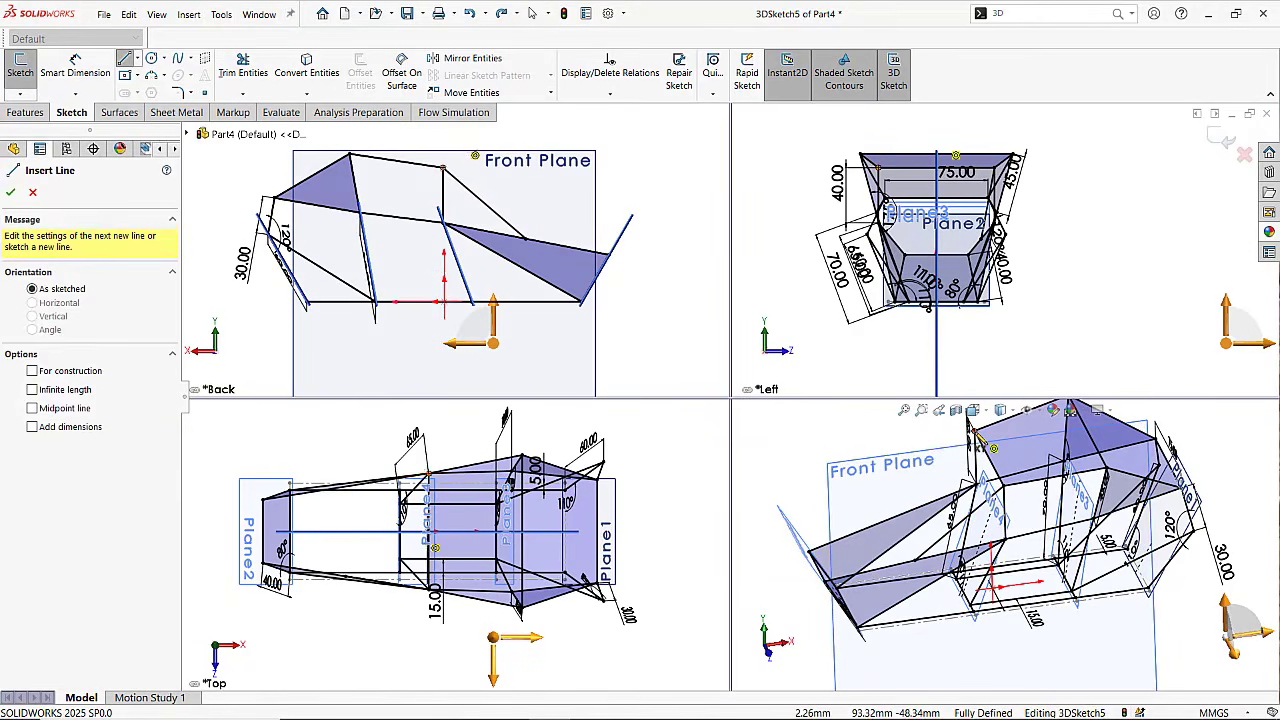
{"action": "left_click", "coordinate": [443, 167]}
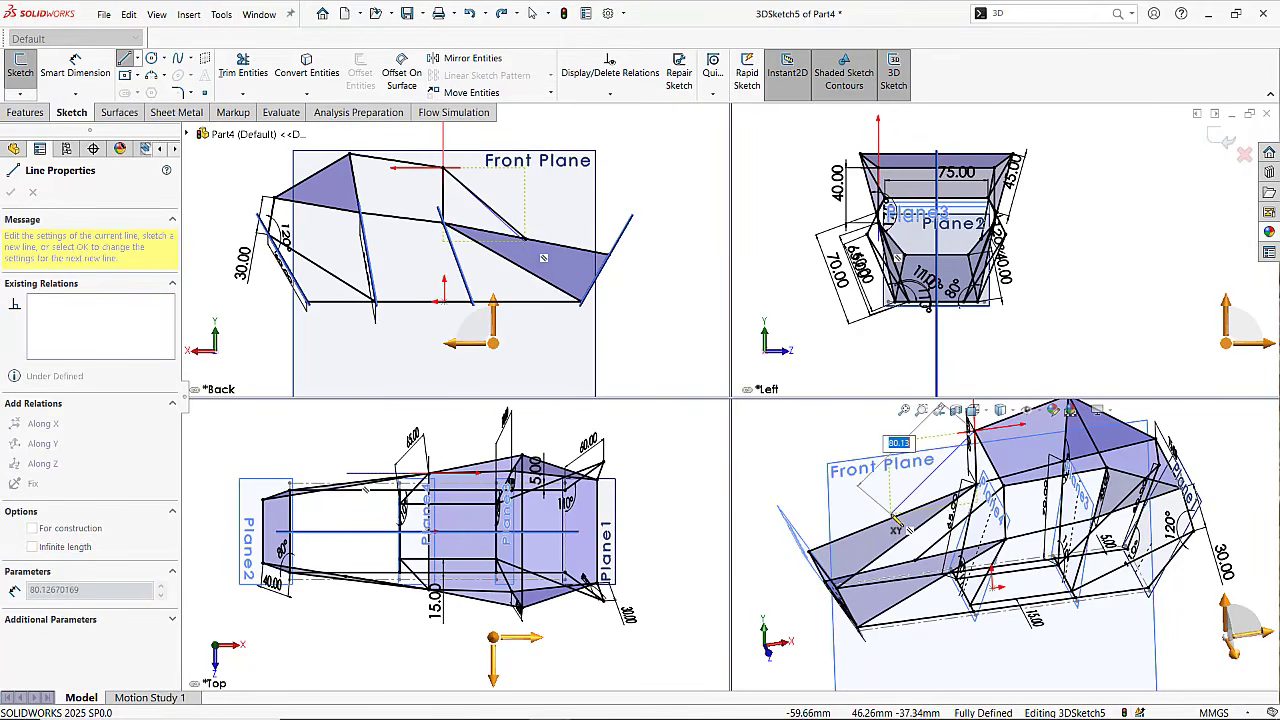
{"action": "left_click", "coordinate": [525, 239]}
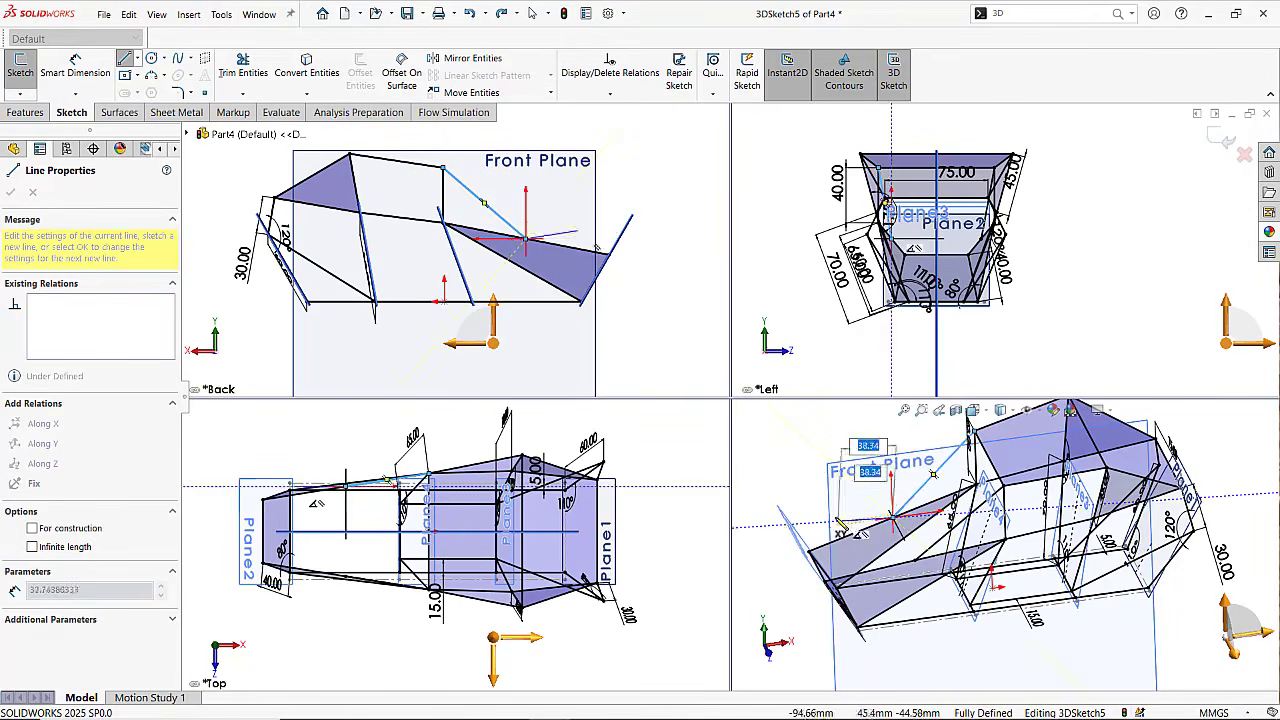
{"action": "key", "text": "Escape"}
{"action": "key", "text": "Escape"}
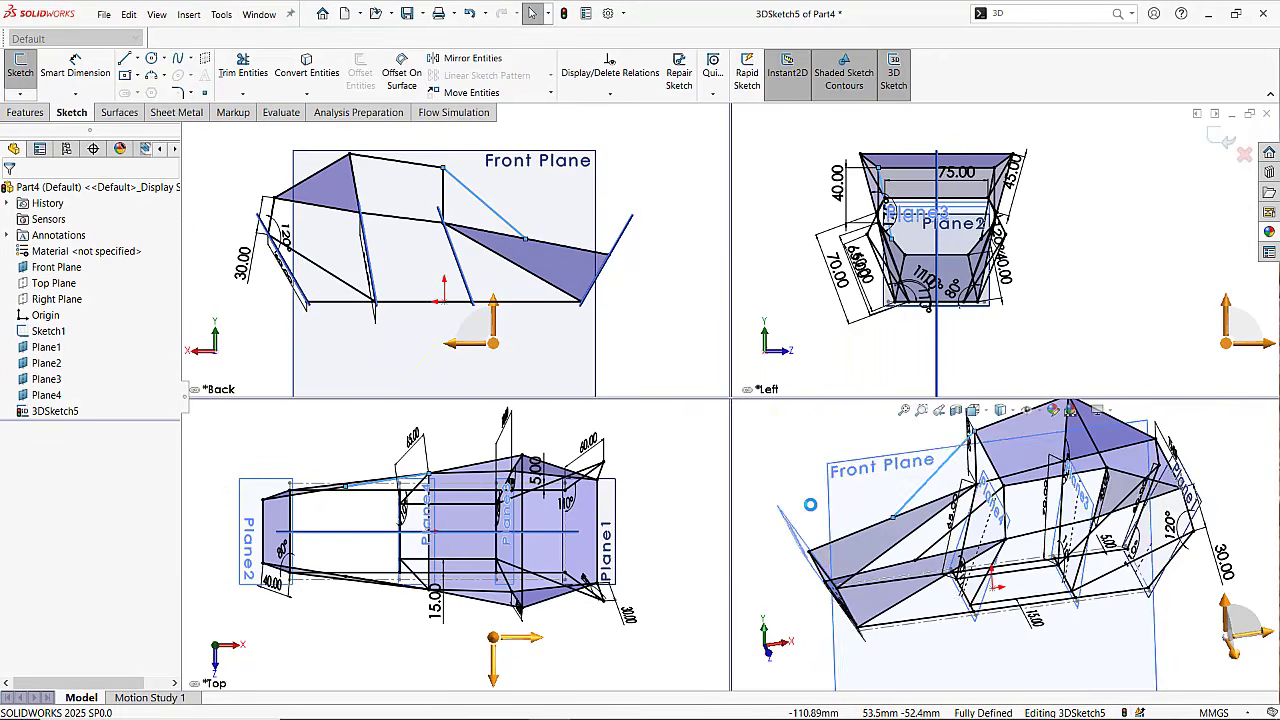
Sketch a diagonal floor brace from one lower corner at Plane1 to the opposite lower corner at Plane3.
{"action": "mouse_move", "coordinate": [935, 602]}
{"action": "middle_mouse_down"}
{"action": "mouse_move", "coordinate": [940, 502]}
{"action": "mouse_move", "coordinate": [943, 552]}
{"action": "mouse_move", "coordinate": [1000, 606]}
{"action": "mouse_move", "coordinate": [961, 573]}
{"action": "middle_mouse_up"}
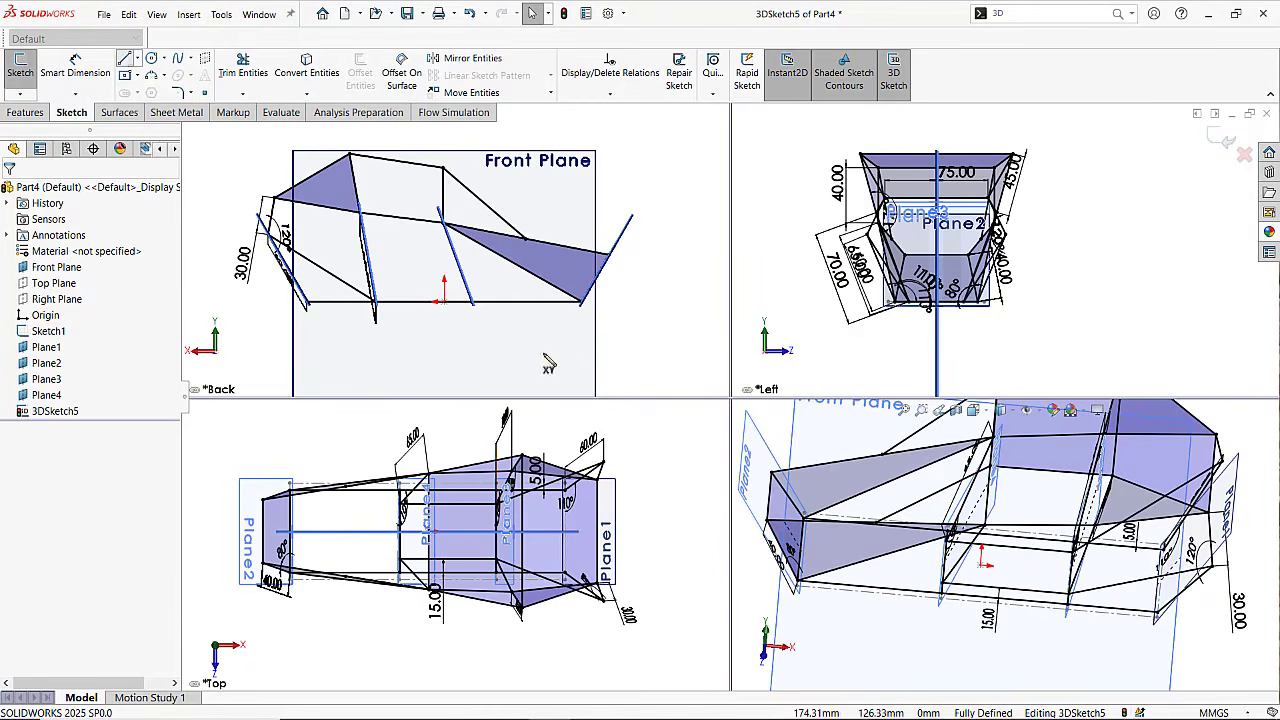
{"action": "key", "text": "l"}
{"action": "scroll", "coordinate": [1163, 555], "scroll_direction": "down", "scroll_amount": 3}
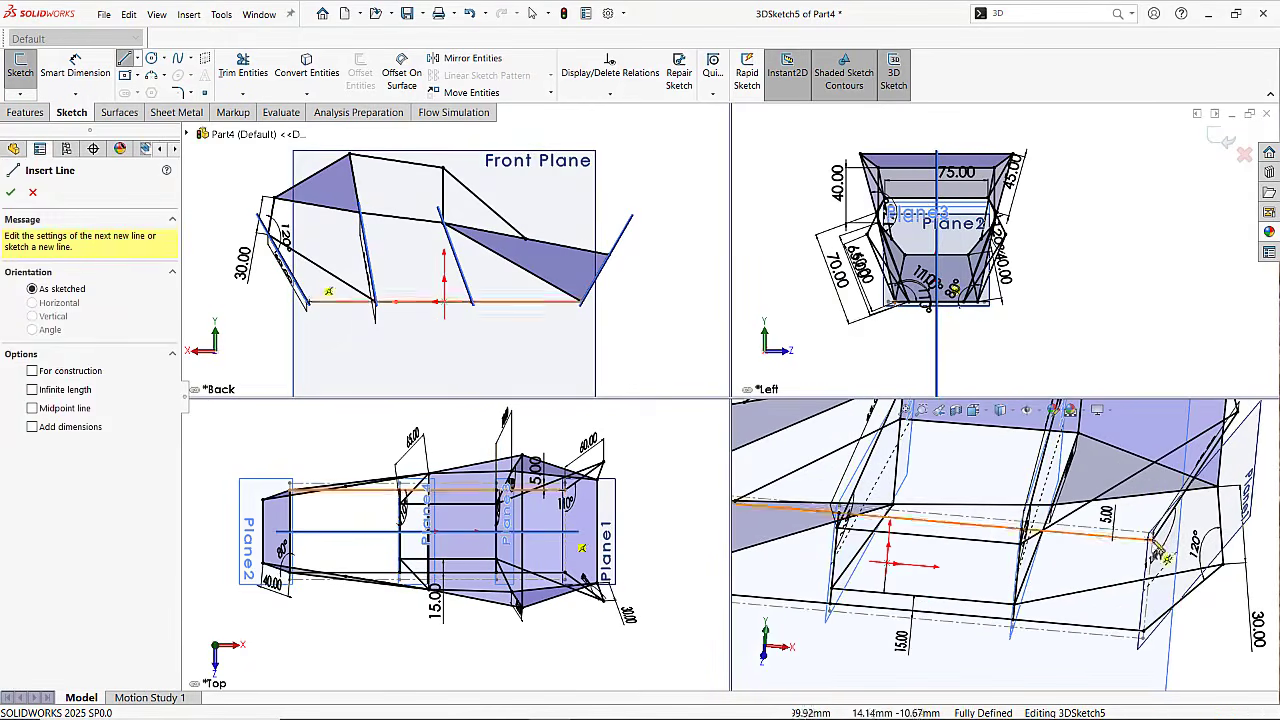
{"action": "left_click", "coordinate": [1160, 550]}
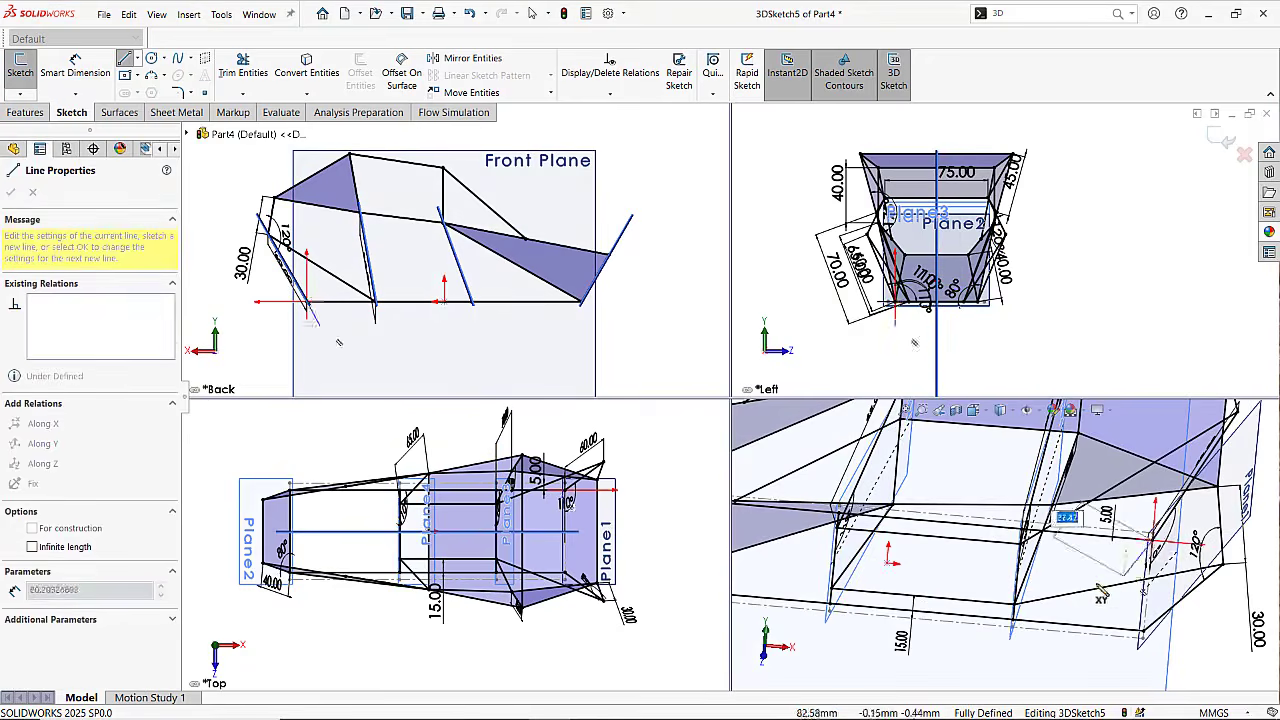
{"action": "middle_click_drag", "start_coordinate": [1017, 609], "coordinate": [1031, 620]}
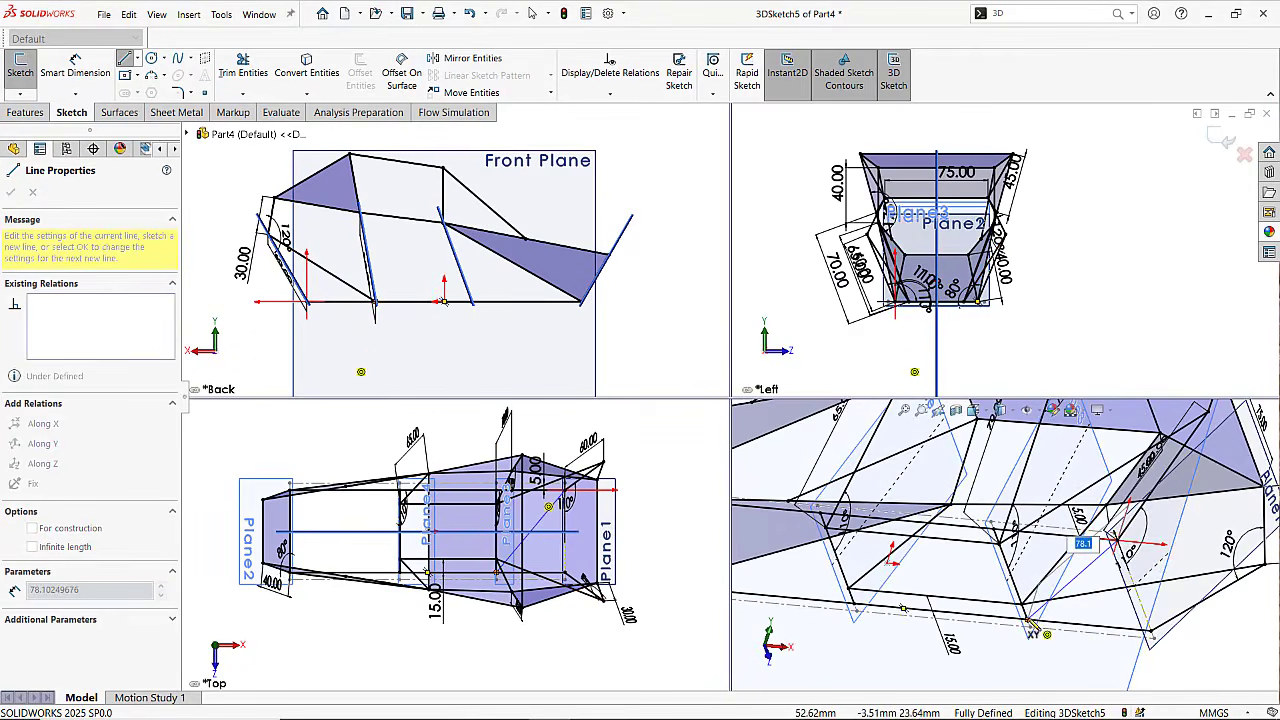
{"action": "double_click", "coordinate": [1036, 630]}
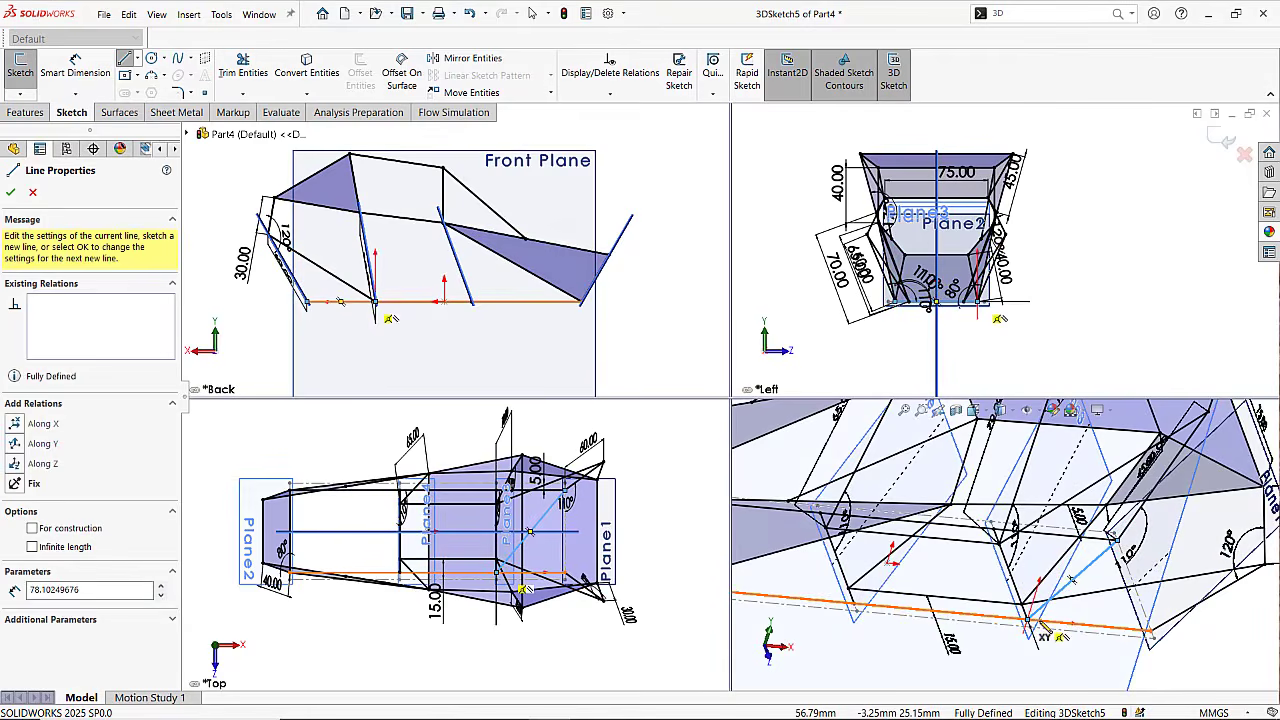
{"action": "mouse_move", "coordinate": [1043, 633]}
{"action": "middle_mouse_down"}
{"action": "mouse_move", "coordinate": [1000, 638]}
{"action": "mouse_move", "coordinate": [973, 619]}
{"action": "middle_mouse_up"}
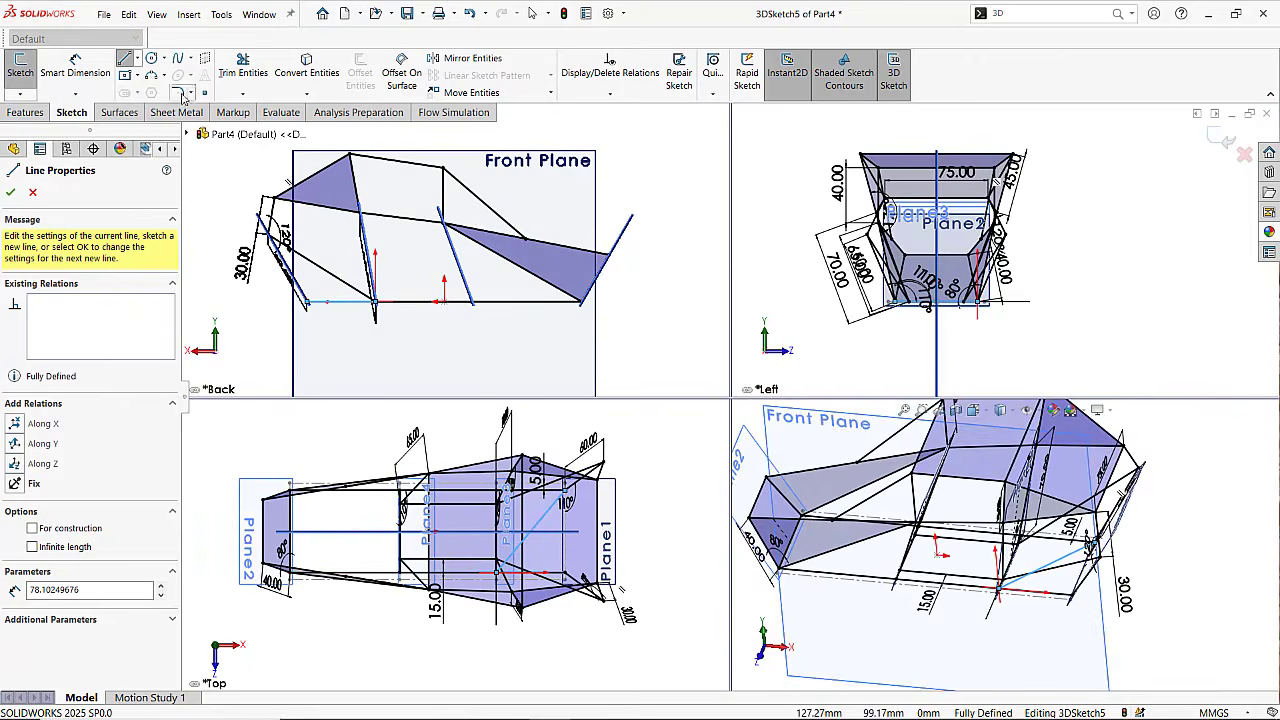
{"action": "key", "text": "Escape"}
{"action": "key", "text": "Escape"}
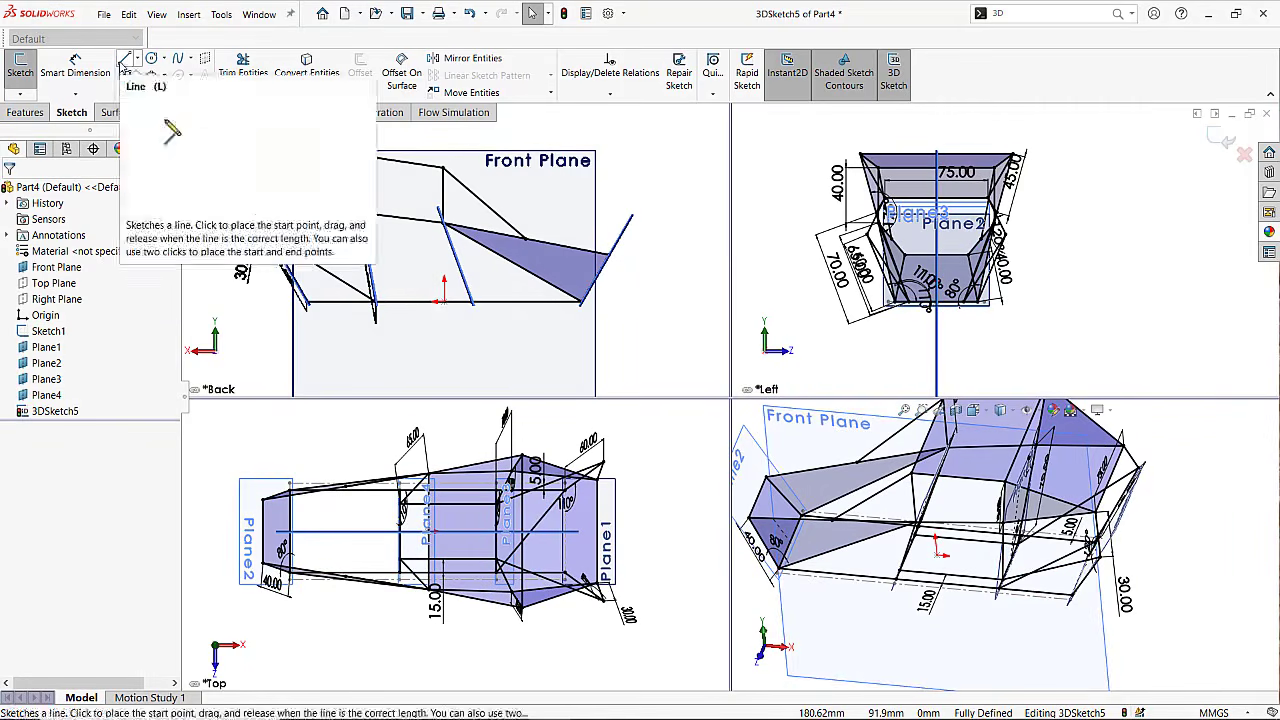
Sketch the crossing floor brace from the other lower Plane1 corner to the diagonally opposite Plane3 corner, completing the X.
{"action": "left_click", "coordinate": [123, 61]}
{"action": "middle_click_drag", "start_coordinate": [1005, 616], "coordinate": [1080, 610]}
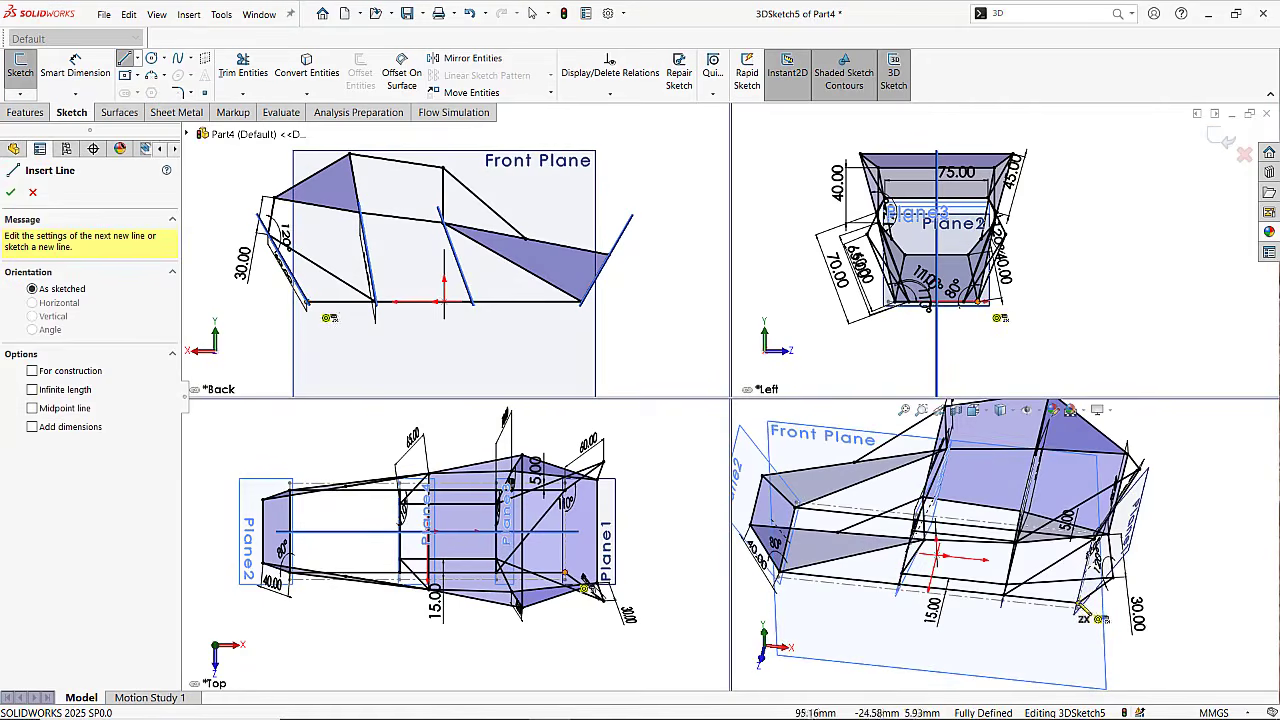
{"action": "left_click", "coordinate": [1083, 616]}
{"action": "mouse_move", "coordinate": [1083, 612]}
{"action": "middle_mouse_down"}
{"action": "mouse_move", "coordinate": [1063, 592]}
{"action": "mouse_move", "coordinate": [1063, 625]}
{"action": "middle_mouse_up"}
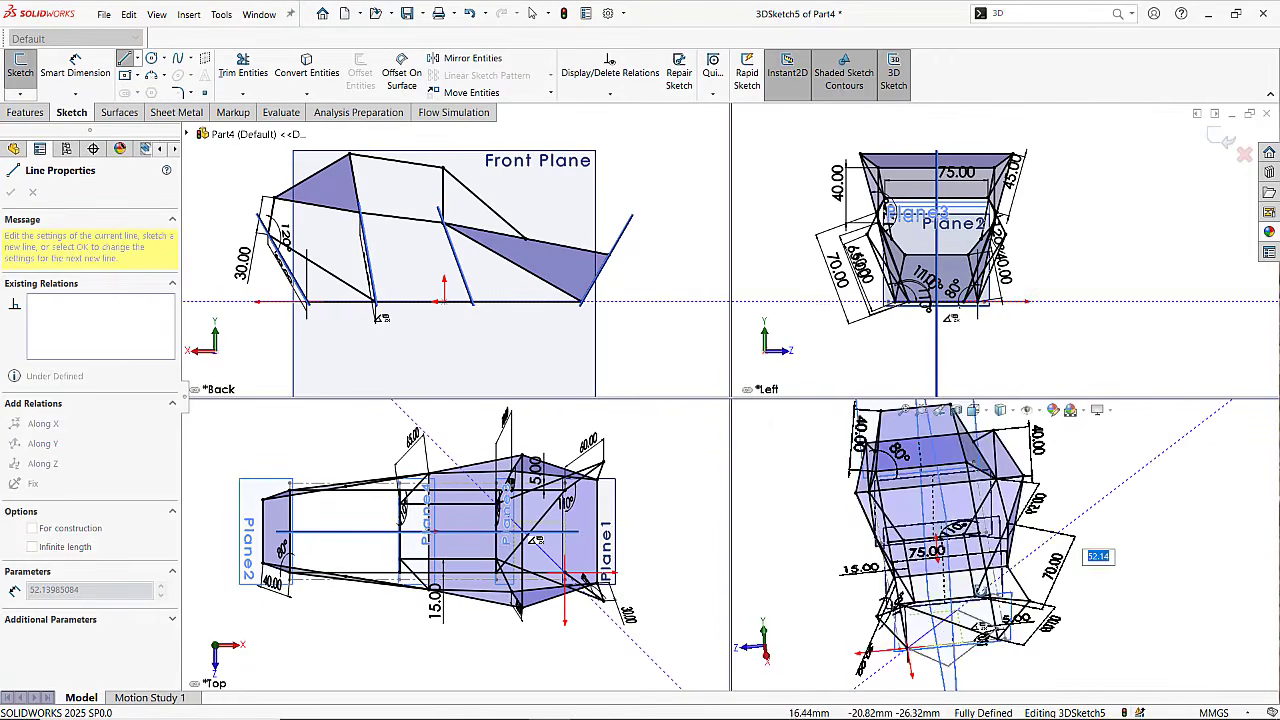
{"action": "middle_click_drag", "start_coordinate": [945, 642], "coordinate": [1038, 633]}
{"action": "middle_click_drag", "start_coordinate": [1026, 586], "coordinate": [914, 606]}
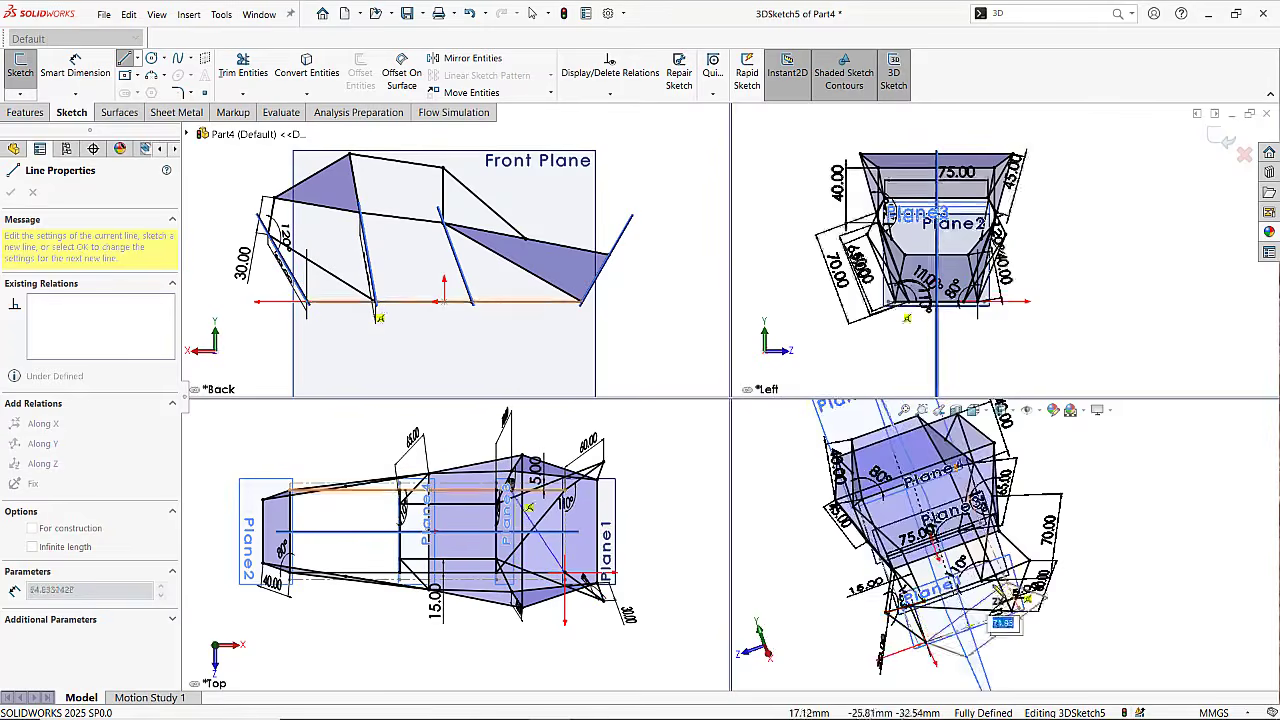
{"action": "scroll", "coordinate": [1000, 591], "scroll_direction": "down", "scroll_amount": 5}
{"action": "scroll", "coordinate": [1004, 578], "scroll_direction": "down", "scroll_amount": 2}
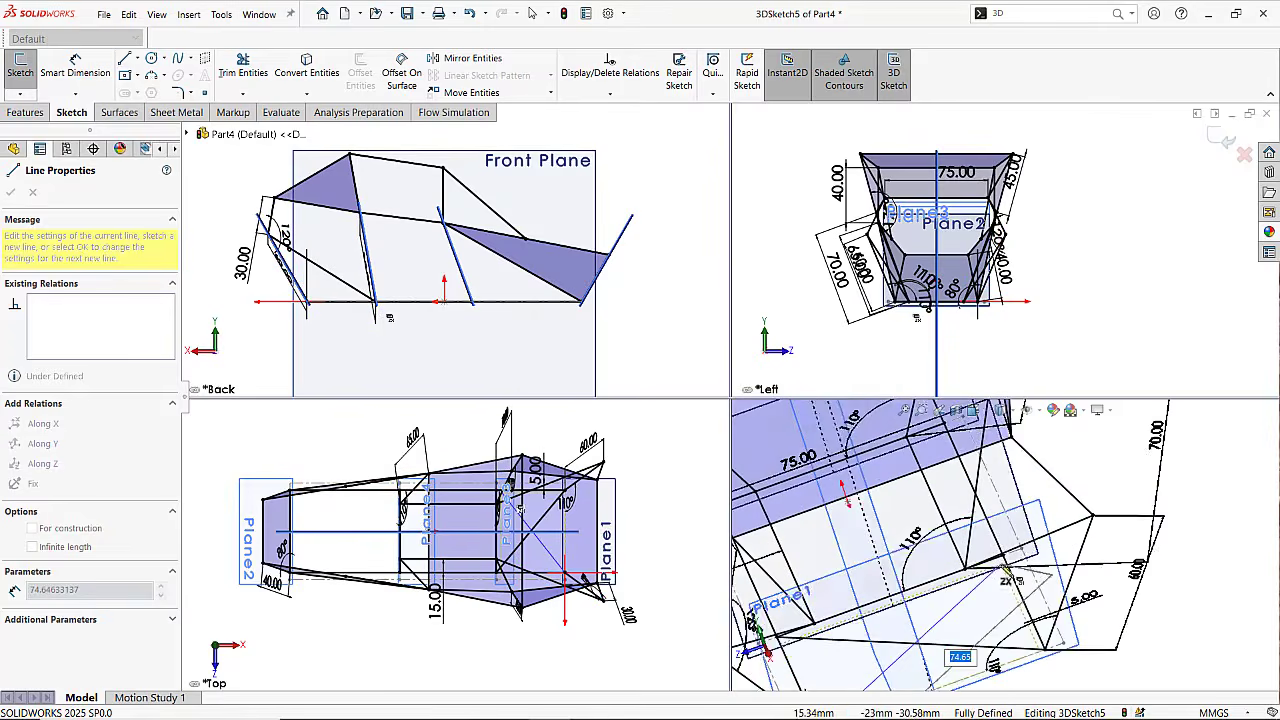
{"action": "middle_click_drag", "start_coordinate": [1000, 567], "coordinate": [1003, 546]}
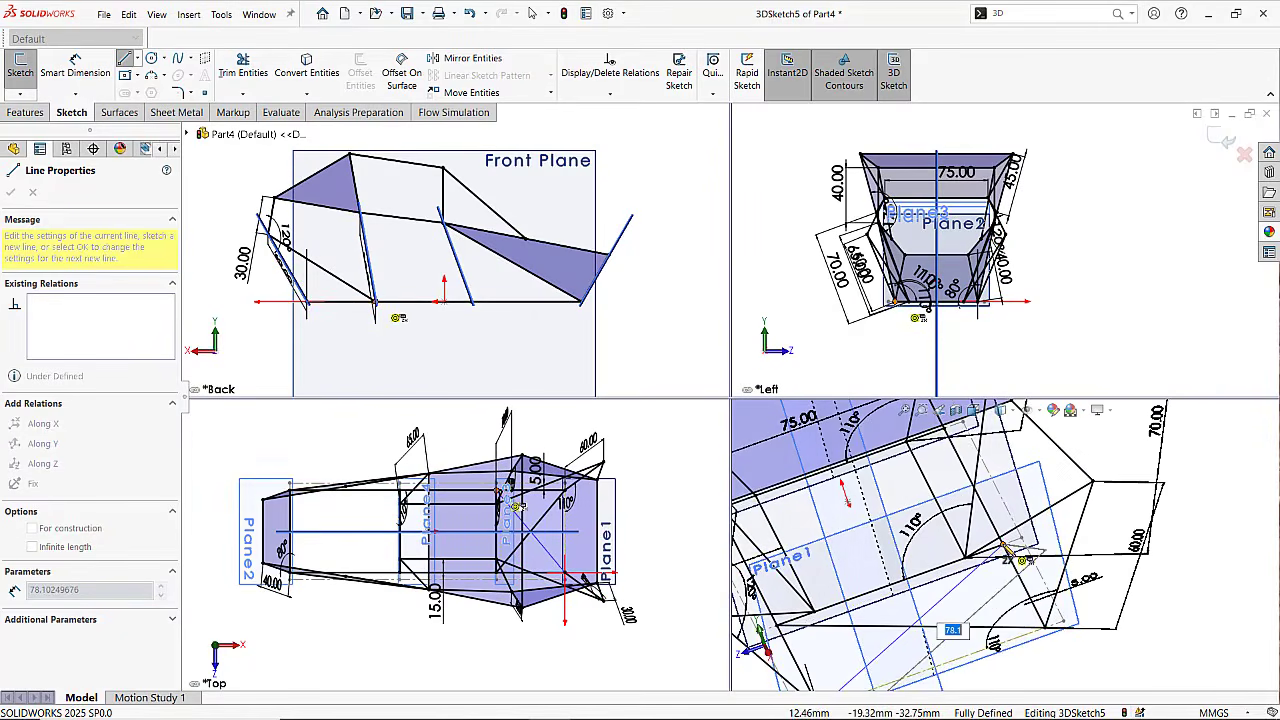
{"action": "left_click", "coordinate": [1003, 547]}
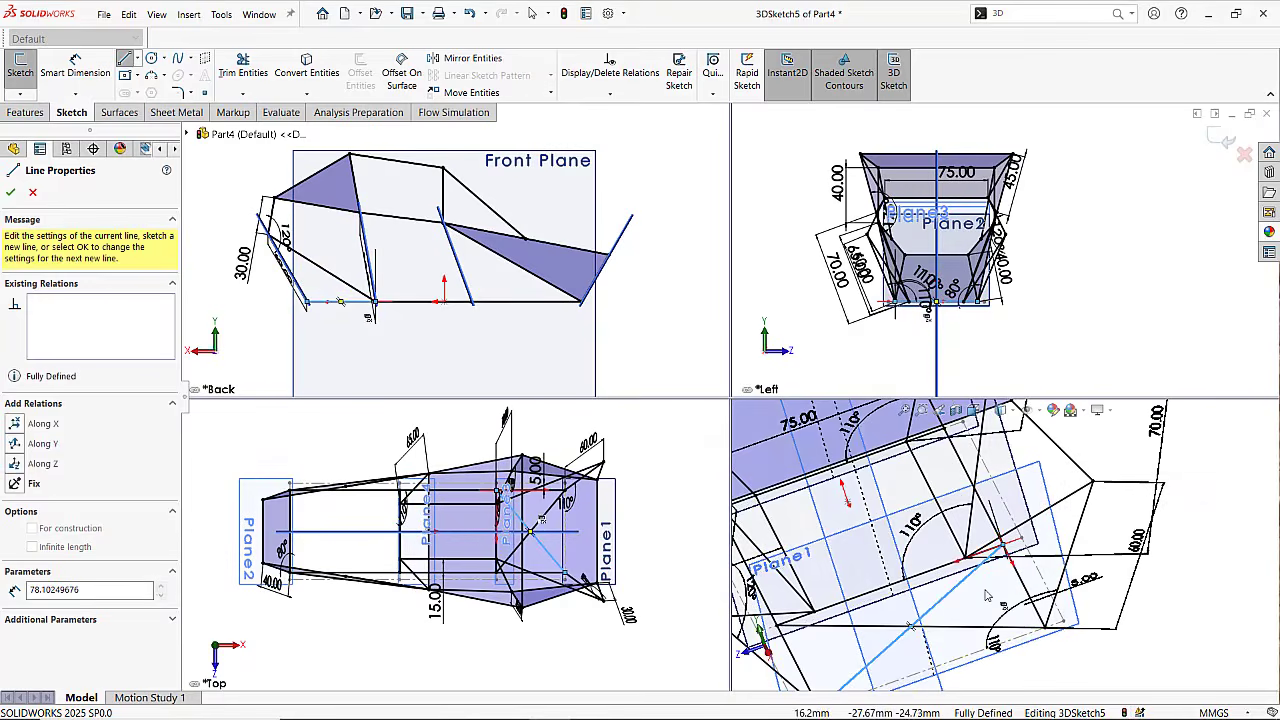
{"action": "key", "text": "Escape"}
{"action": "key", "text": "Escape"}
{"action": "scroll", "coordinate": [986, 595], "scroll_direction": "up", "scroll_amount": 3}
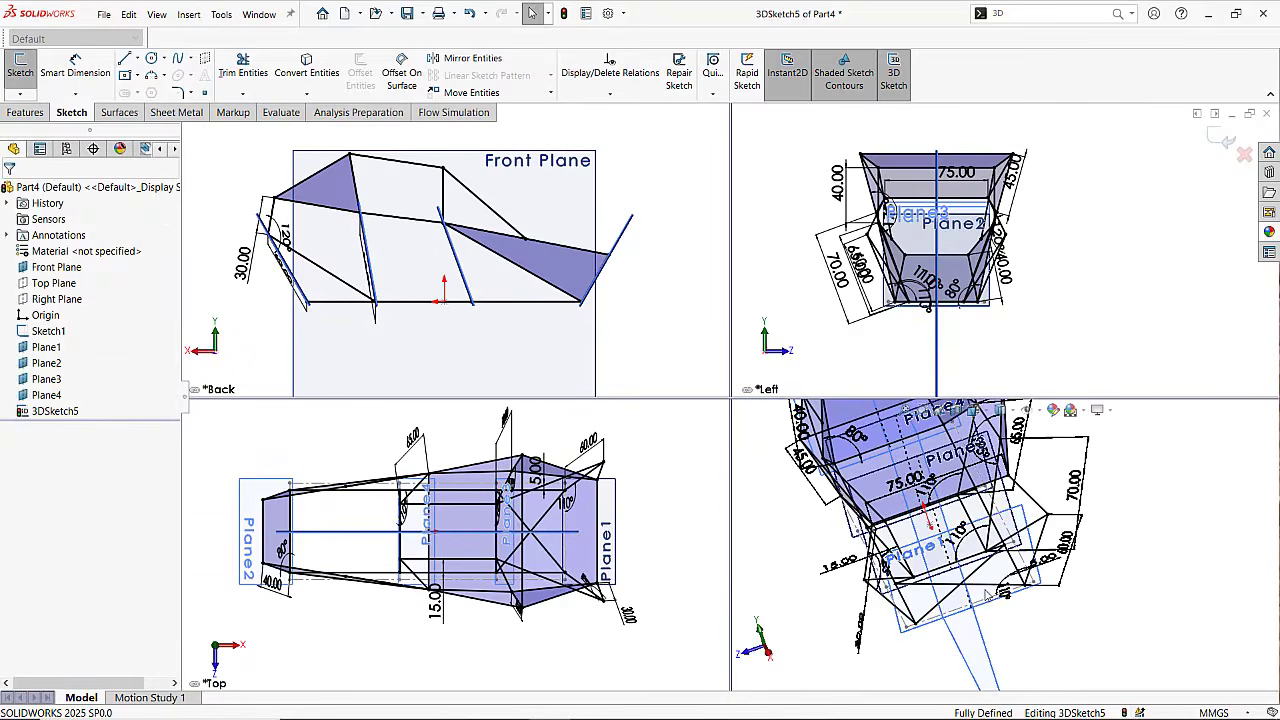
Hide Plane1, Plane2, Plane3, Plane4 and the Front Plane.
{"action": "mouse_move", "coordinate": [957, 633]}
{"action": "middle_mouse_down"}
{"action": "mouse_move", "coordinate": [997, 606]}
{"action": "mouse_move", "coordinate": [1021, 637]}
{"action": "mouse_move", "coordinate": [970, 503]}
{"action": "mouse_move", "coordinate": [951, 588]}
{"action": "mouse_move", "coordinate": [963, 612]}
{"action": "mouse_move", "coordinate": [950, 600]}
{"action": "mouse_move", "coordinate": [924, 617]}
{"action": "mouse_move", "coordinate": [943, 552]}
{"action": "mouse_move", "coordinate": [987, 609]}
{"action": "mouse_move", "coordinate": [962, 611]}
{"action": "middle_mouse_up"}
{"action": "scroll", "coordinate": [1021, 644], "scroll_direction": "up", "scroll_amount": 3}
{"action": "left_click", "coordinate": [958, 602]}
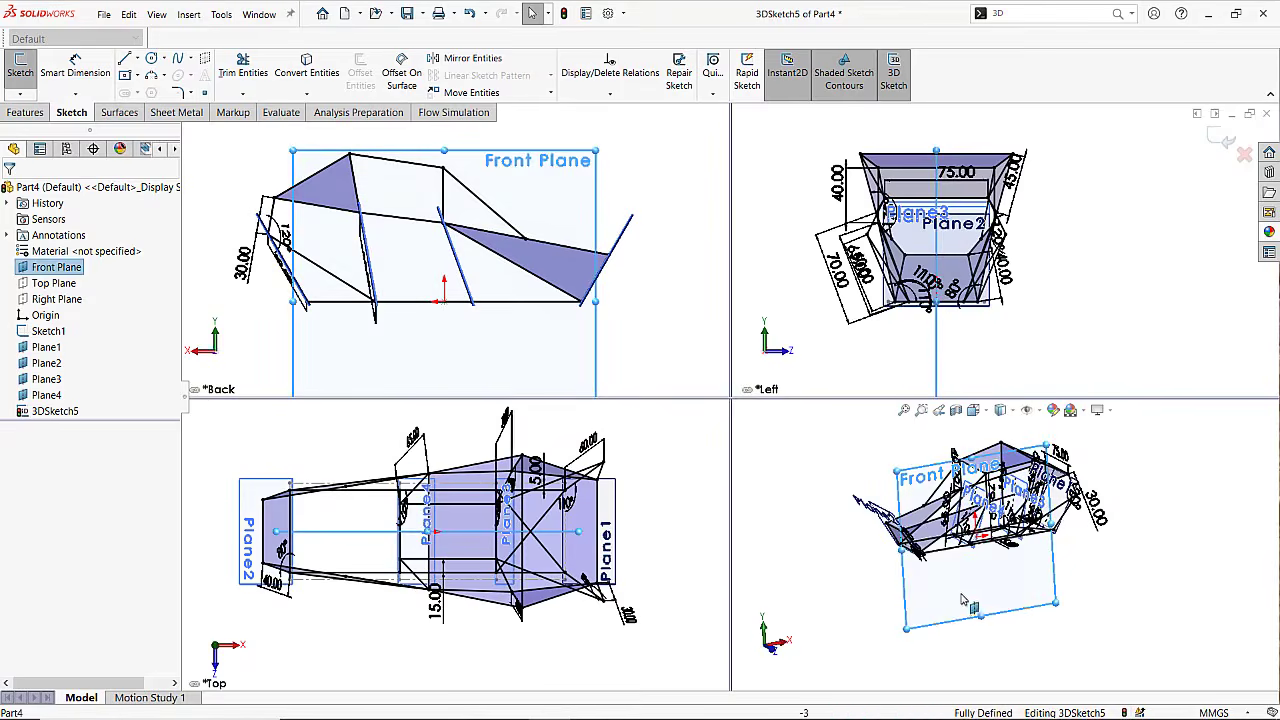
{"action": "left_click", "coordinate": [1090, 598]}
{"action": "left_click", "coordinate": [50, 347]}
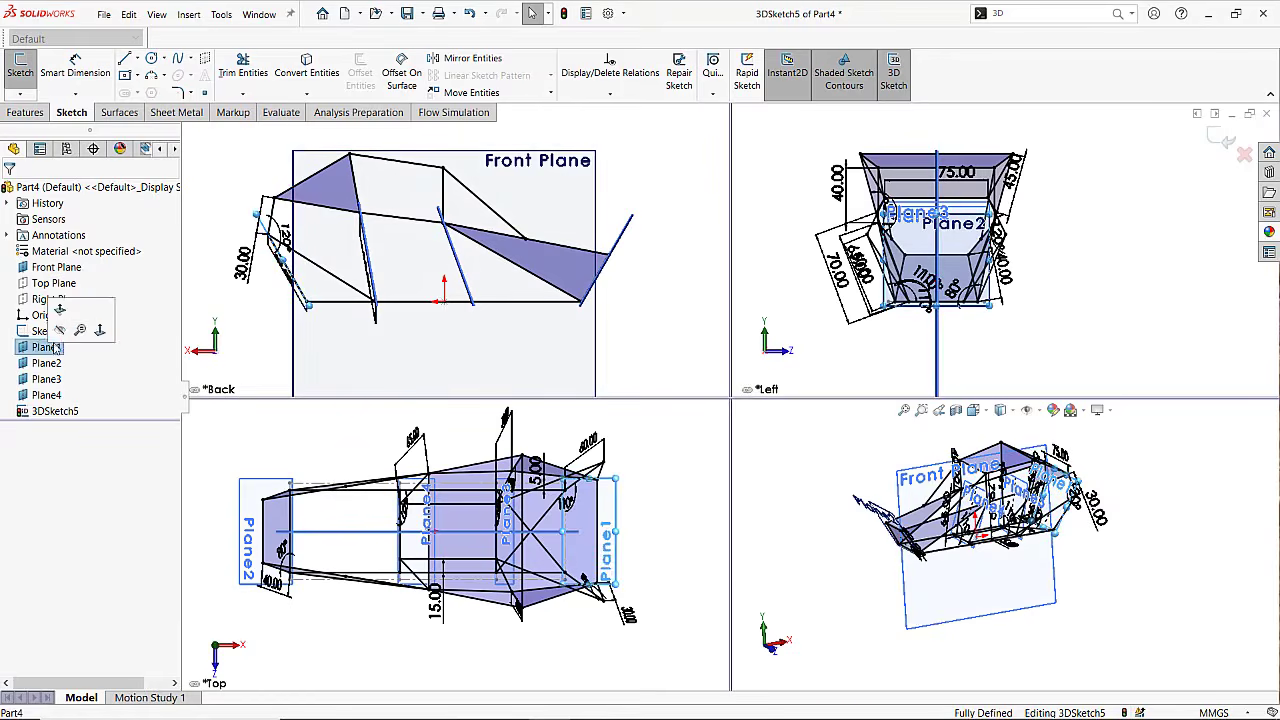
{"action": "left_click", "coordinate": [47, 363]}
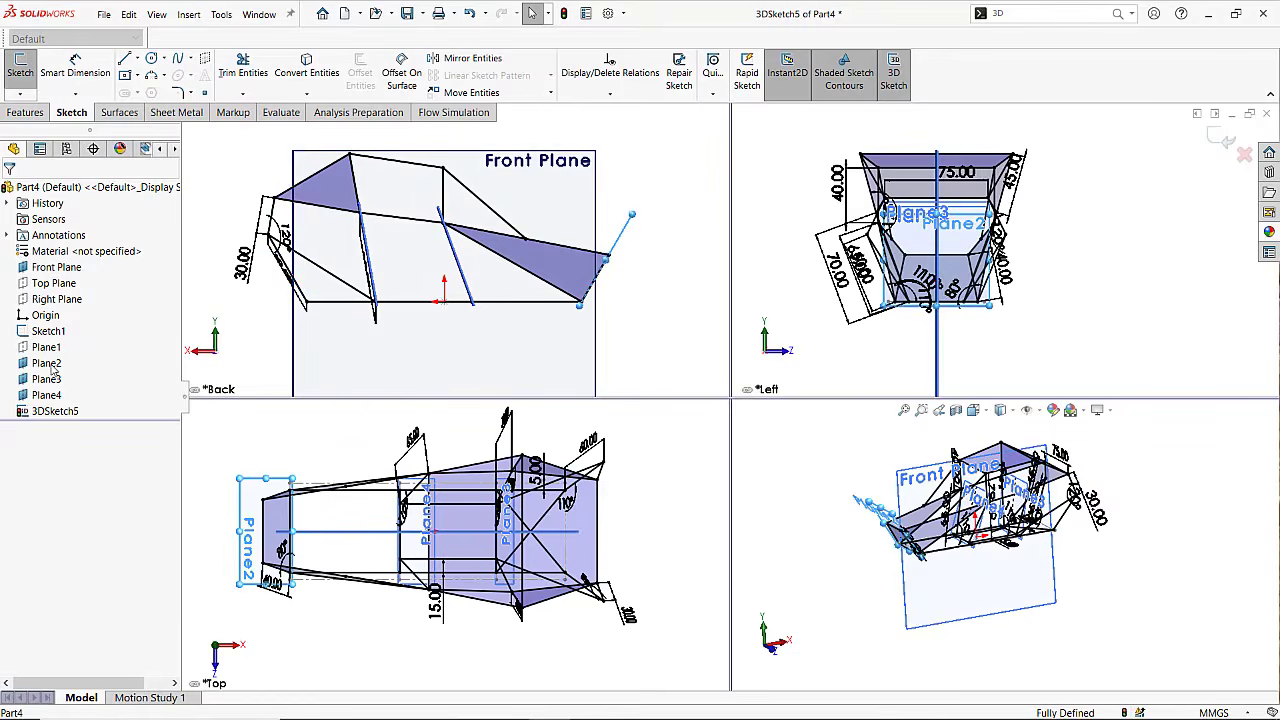
{"action": "left_click", "coordinate": [70, 343]}
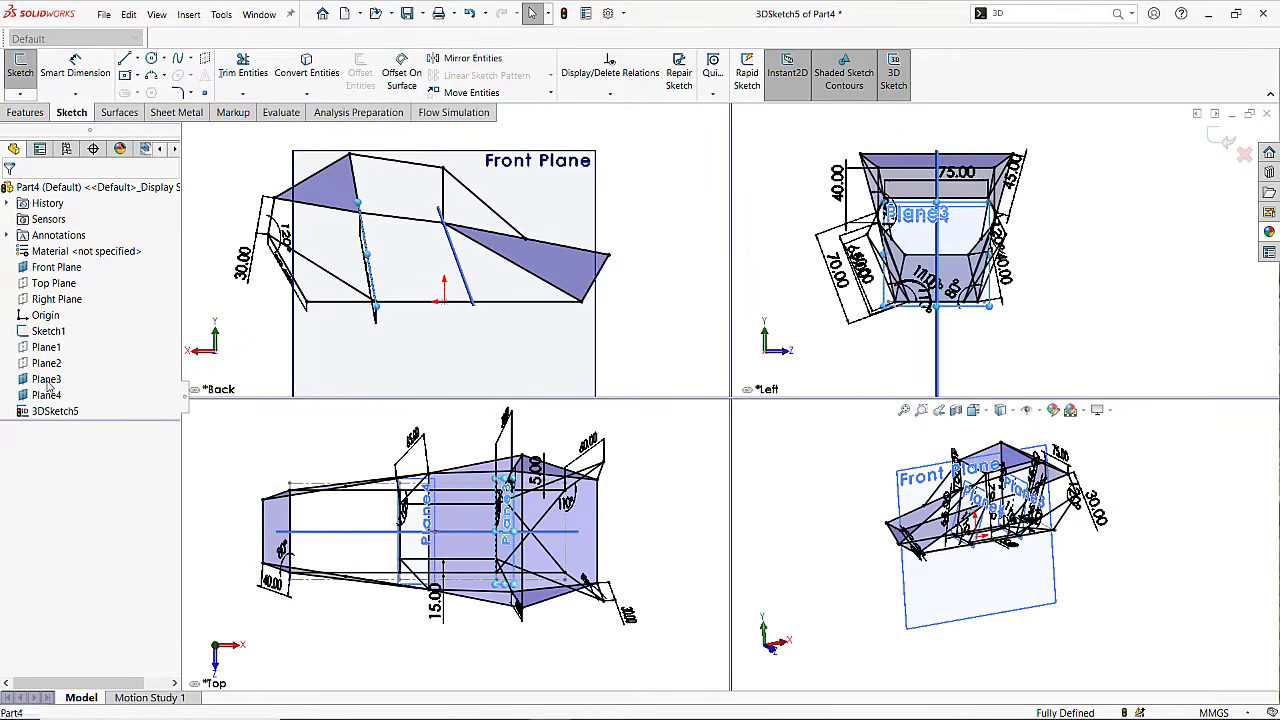
{"action": "left_click", "coordinate": [62, 362]}
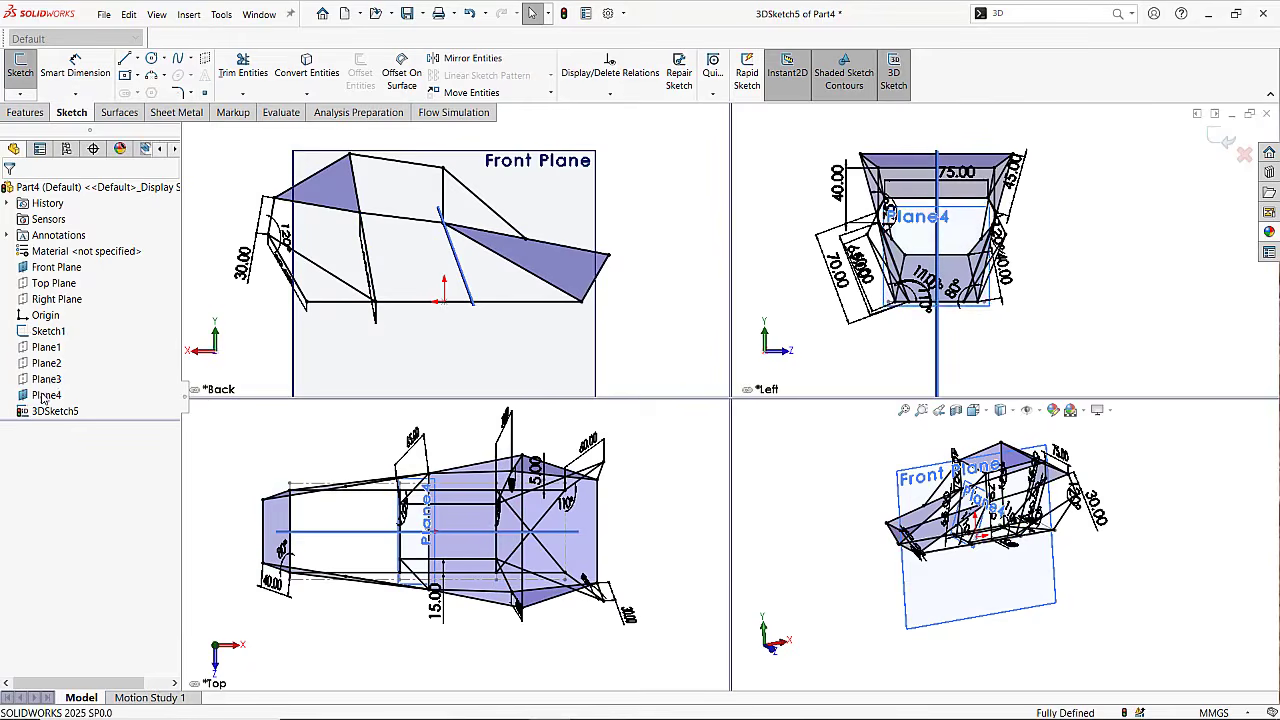
{"action": "left_click", "coordinate": [43, 396]}
{"action": "left_click", "coordinate": [57, 376]}
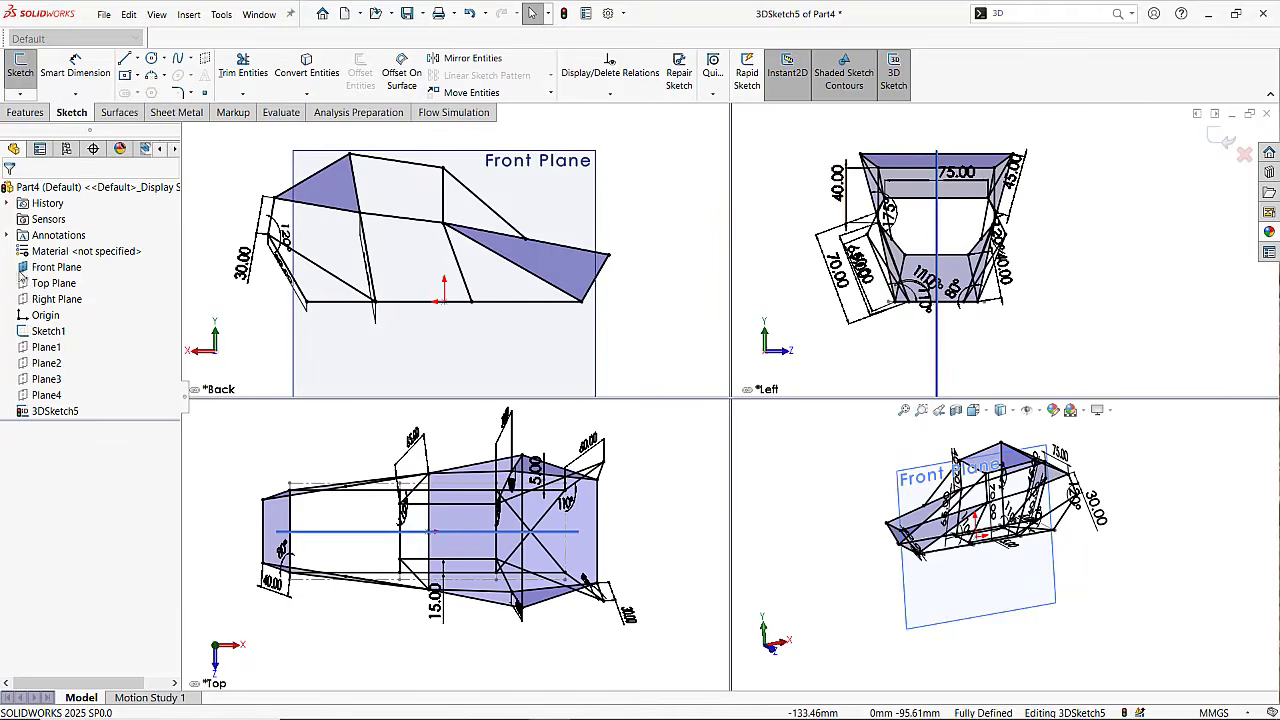
{"action": "left_click", "coordinate": [33, 270]}
{"action": "left_click", "coordinate": [858, 502]}
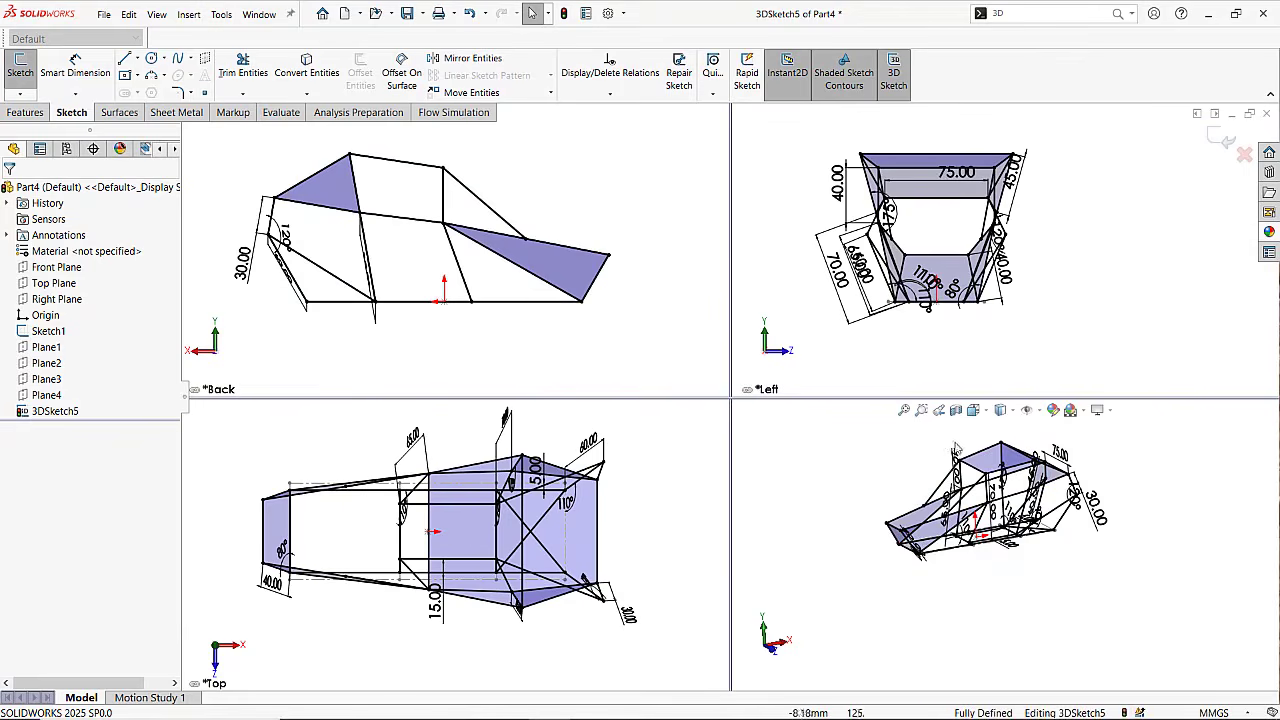
Switch the display from the four-view layout to a single view of the frame.
{"action": "middle_click_drag", "start_coordinate": [955, 448], "coordinate": [970, 451]}
{"action": "scroll", "coordinate": [1014, 469], "scroll_direction": "down", "scroll_amount": 3}
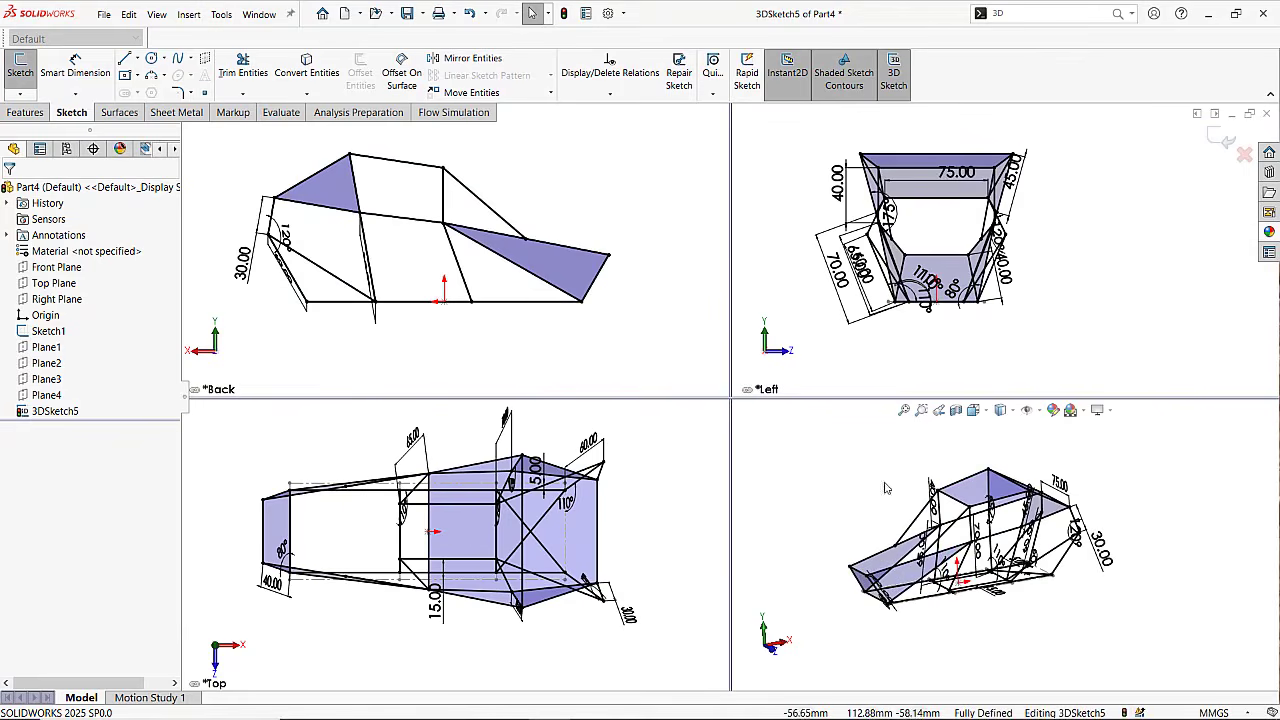
{"action": "key", "text": "space"}
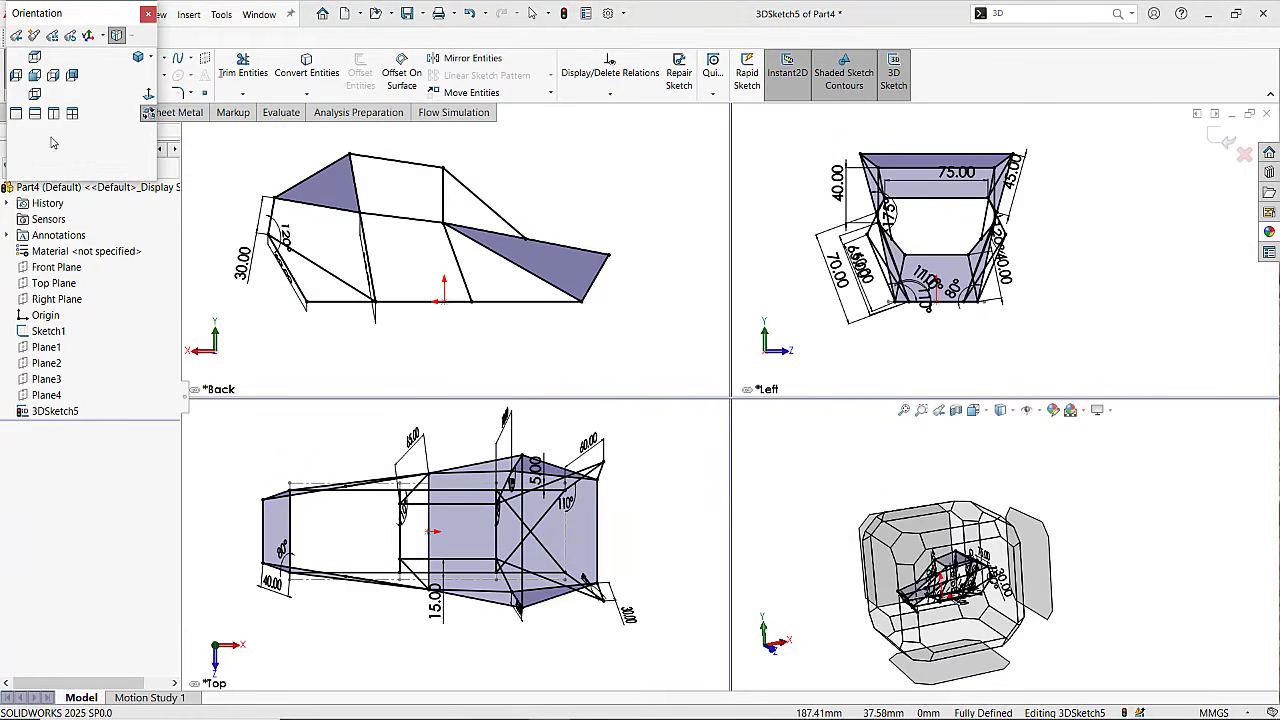
{"action": "left_click", "coordinate": [27, 116]}
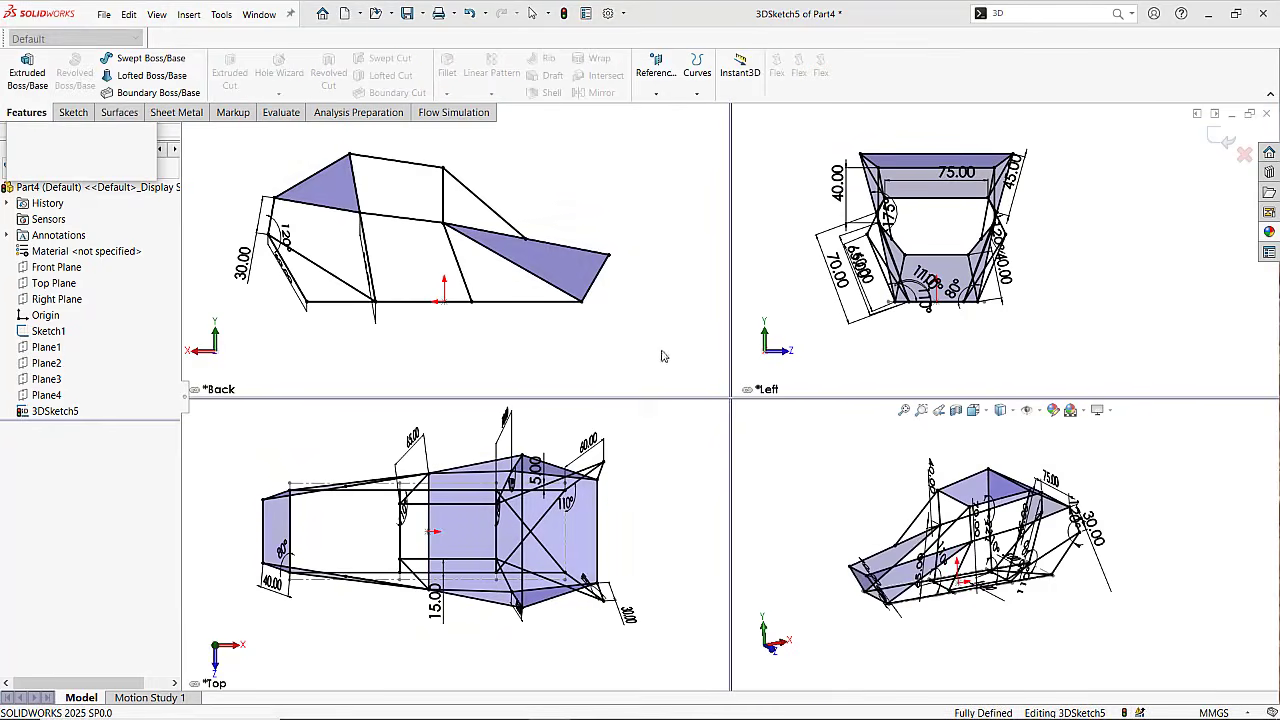
{"action": "scroll", "coordinate": [450, 343], "scroll_direction": "down", "scroll_amount": 2}
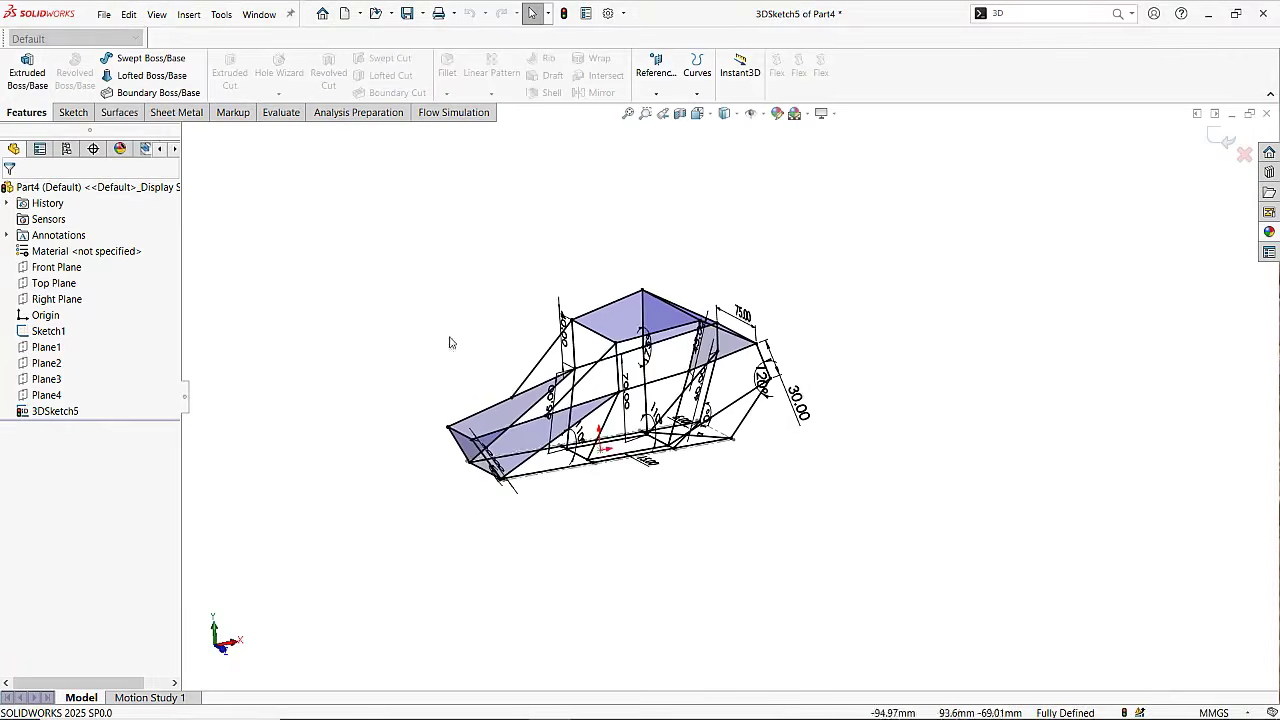
Exit the 3D sketch of the completed frame.
{"action": "scroll", "coordinate": [662, 449], "scroll_direction": "up", "scroll_amount": 3}
{"action": "middle_click_drag", "start_coordinate": [700, 410], "coordinate": [695, 556]}
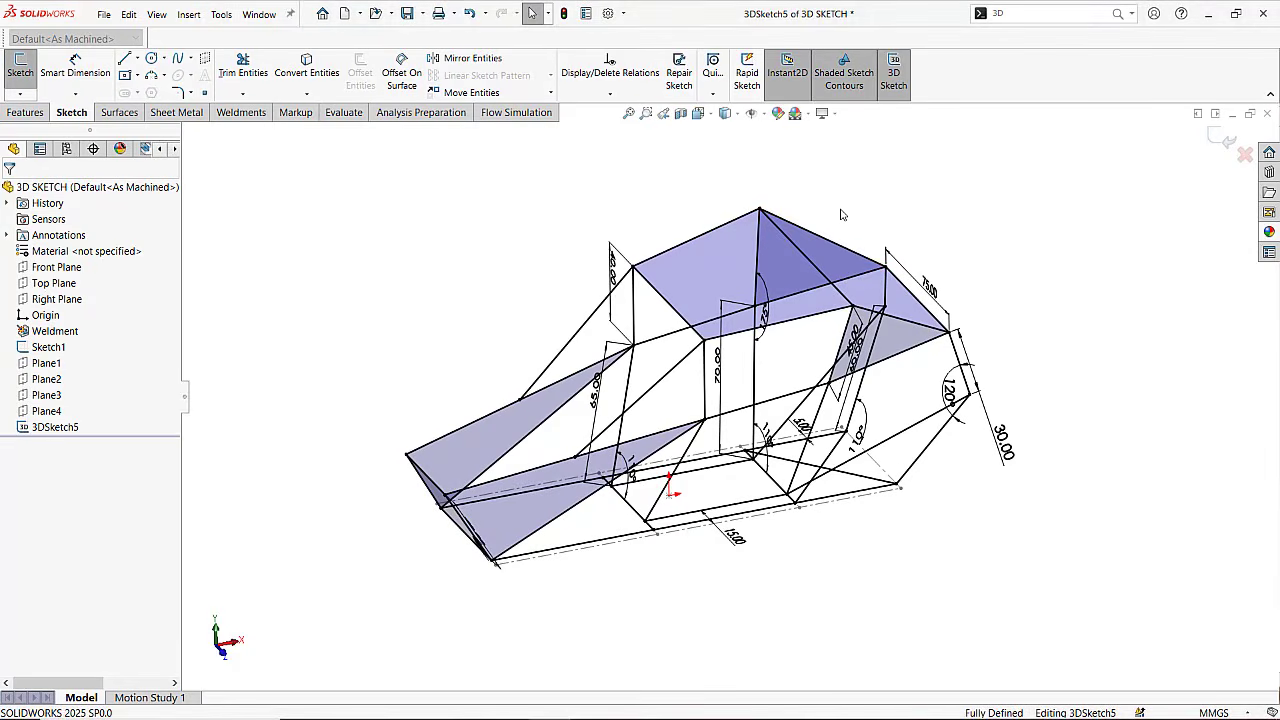
{"action": "mouse_move", "coordinate": [784, 376]}
{"action": "middle_mouse_down"}
{"action": "mouse_move", "coordinate": [750, 300]}
{"action": "mouse_move", "coordinate": [770, 279]}
{"action": "mouse_move", "coordinate": [1049, 206]}
{"action": "middle_mouse_up"}
{"action": "left_click", "coordinate": [1226, 146]}
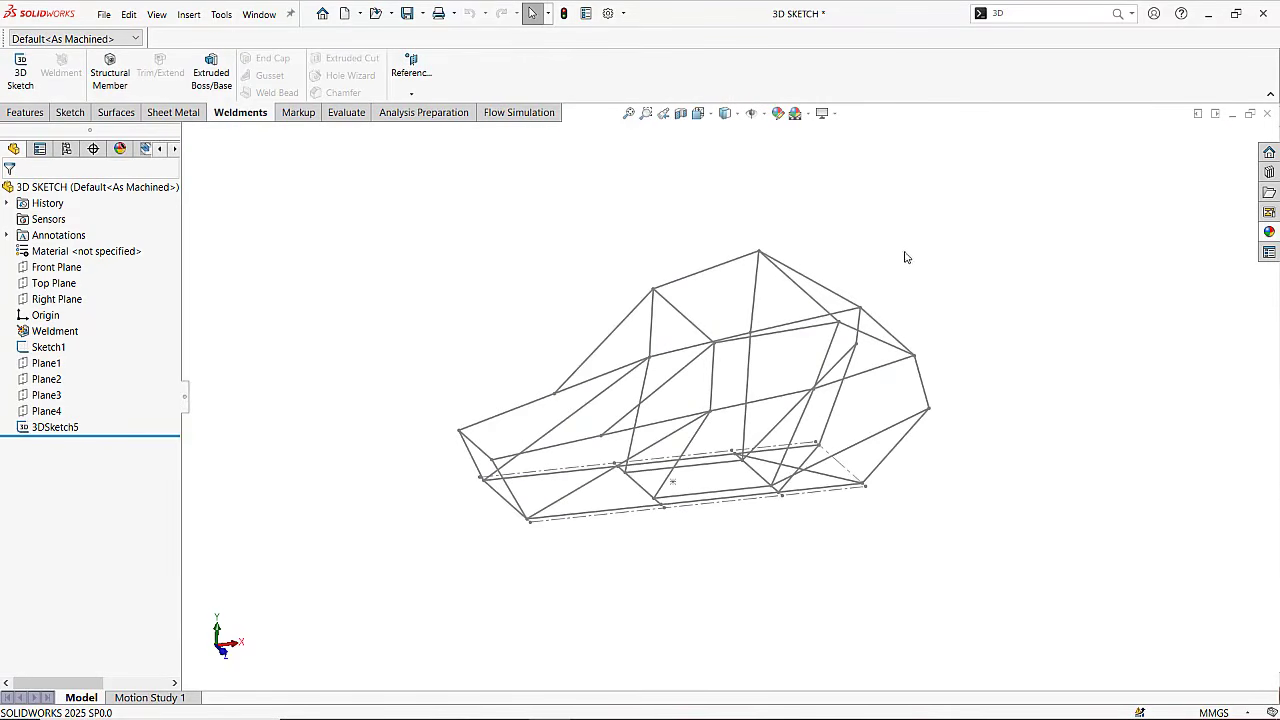
Turn the Weldments command set off and back on.
{"action": "right_click", "coordinate": [250, 117]}
{"action": "mouse_move", "coordinate": [288, 158]}
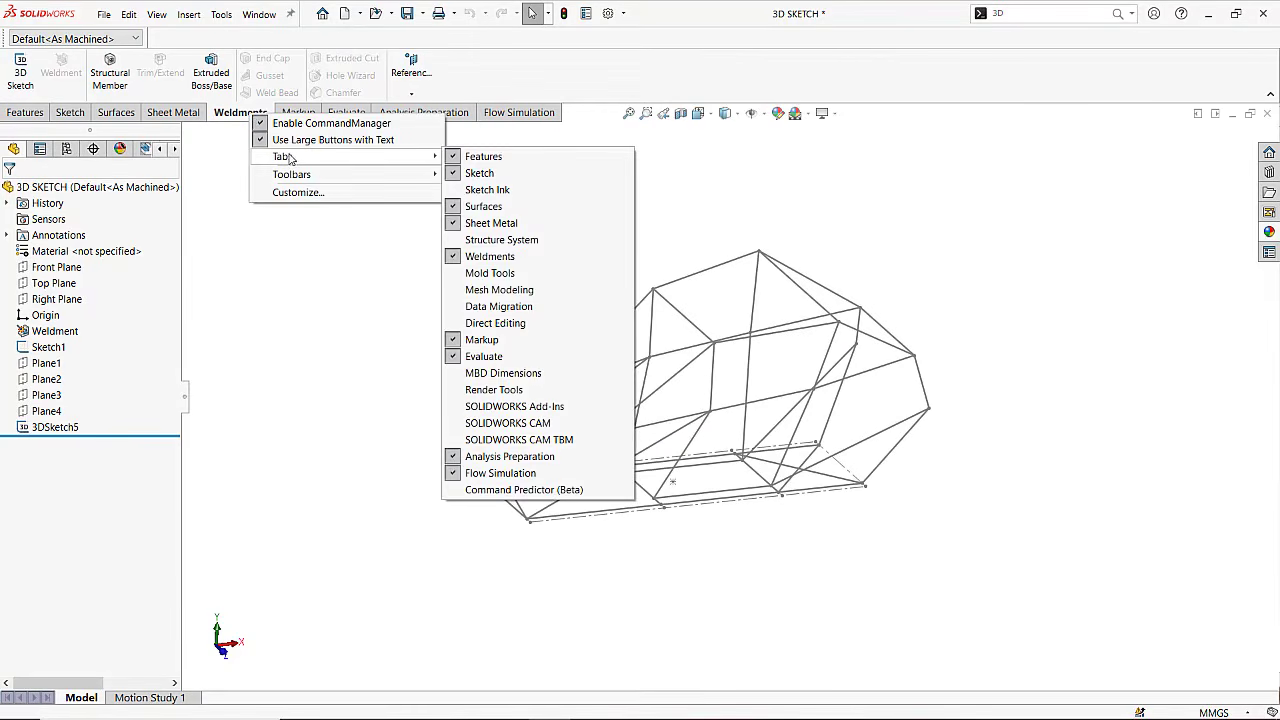
{"action": "left_click", "coordinate": [481, 257]}
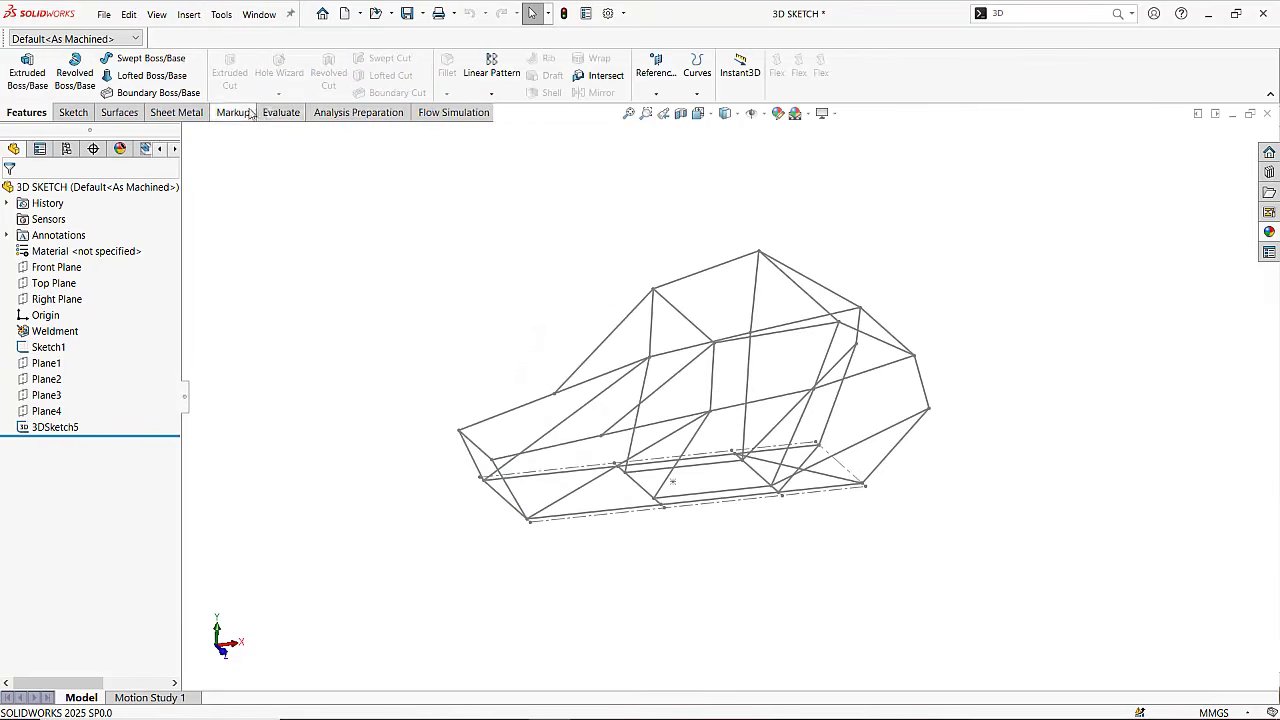
{"action": "right_click", "coordinate": [250, 113]}
{"action": "mouse_move", "coordinate": [290, 151]}
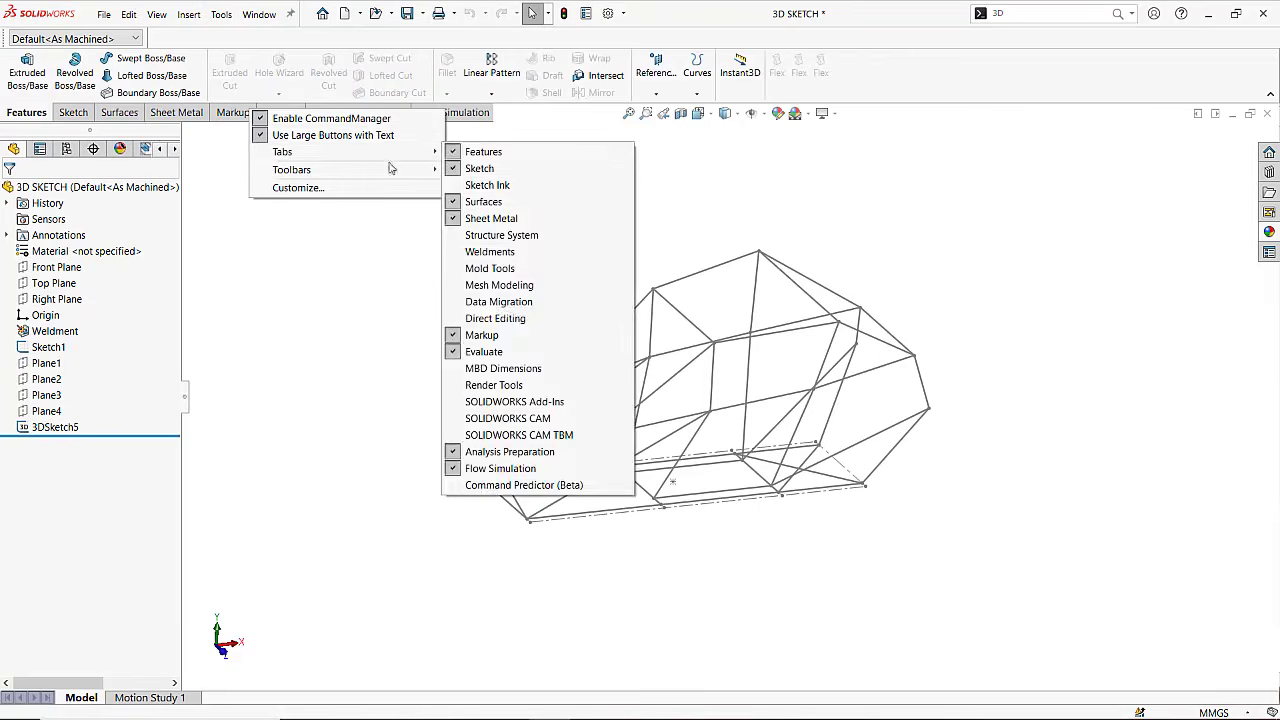
{"action": "left_click", "coordinate": [465, 256]}
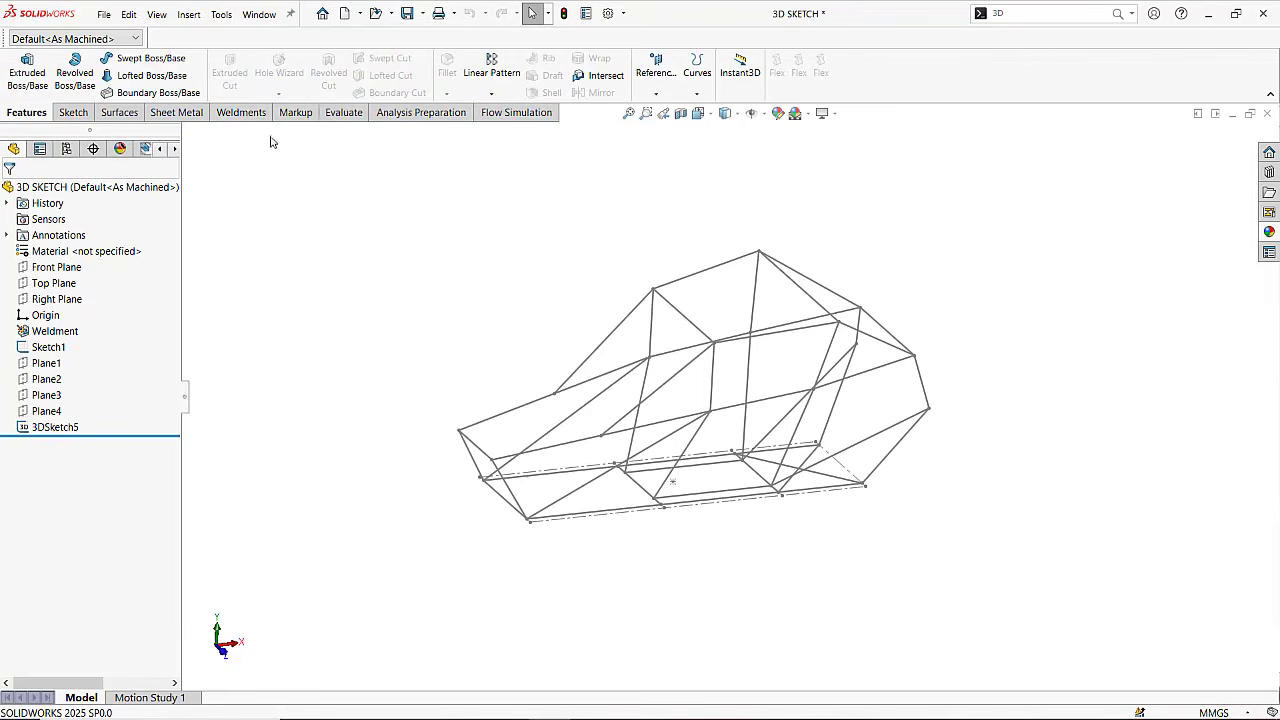
Start a structural member with the ansi standard, al round tubing type and Al RND TUBE 0.375 OD x 0.035 Wall size.
{"action": "left_click", "coordinate": [245, 115]}
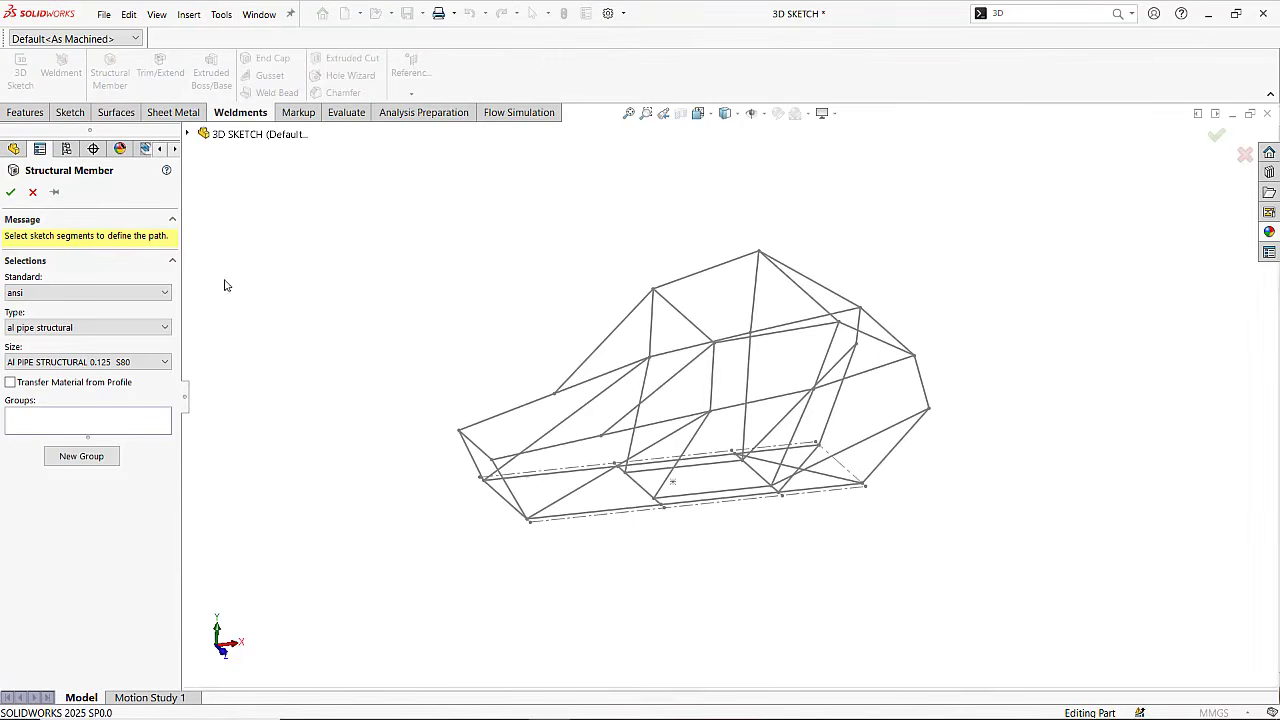
{"action": "left_click", "coordinate": [165, 294]}
{"action": "left_click", "coordinate": [165, 308]}
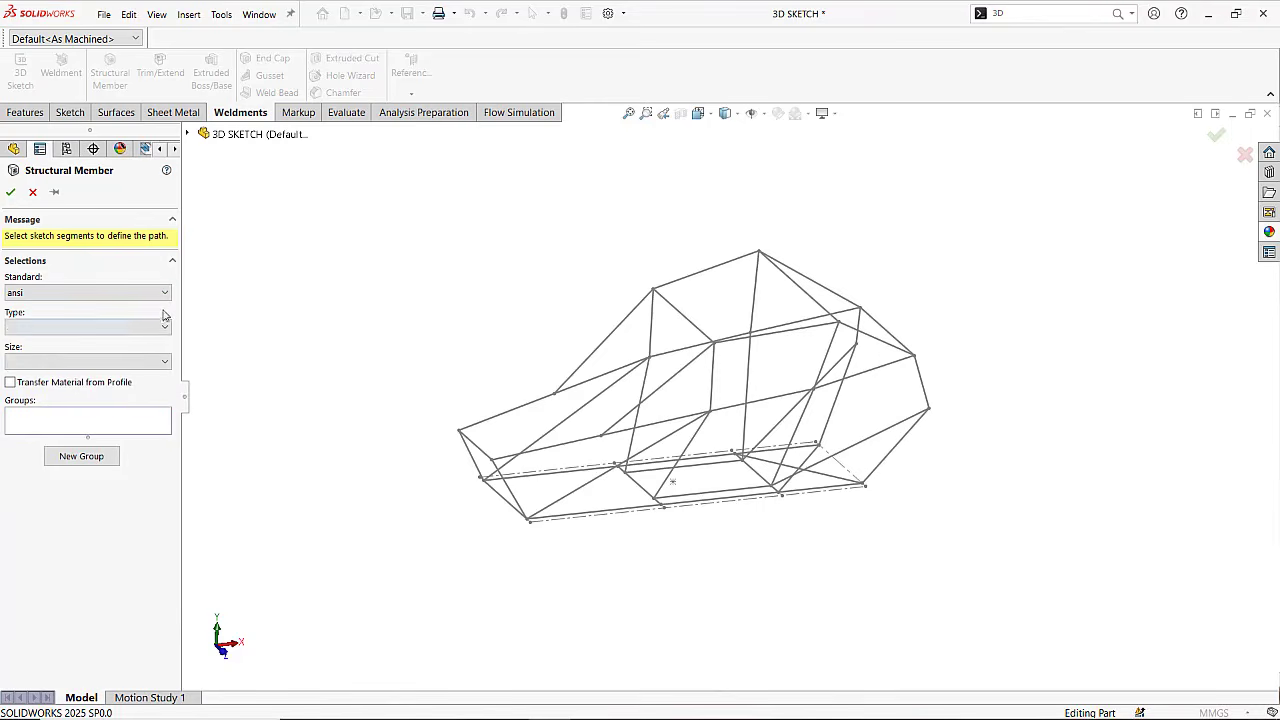
{"action": "left_click", "coordinate": [165, 326]}
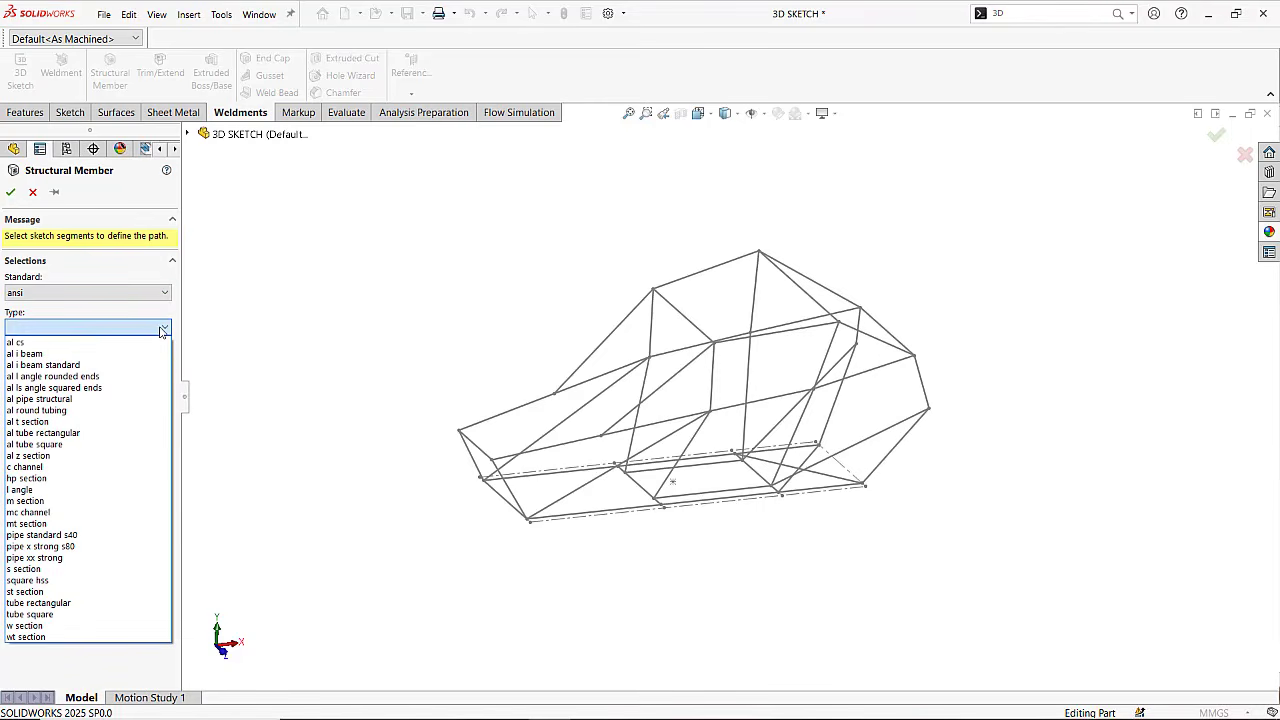
{"action": "left_click", "coordinate": [127, 411]}
{"action": "left_click", "coordinate": [125, 361]}
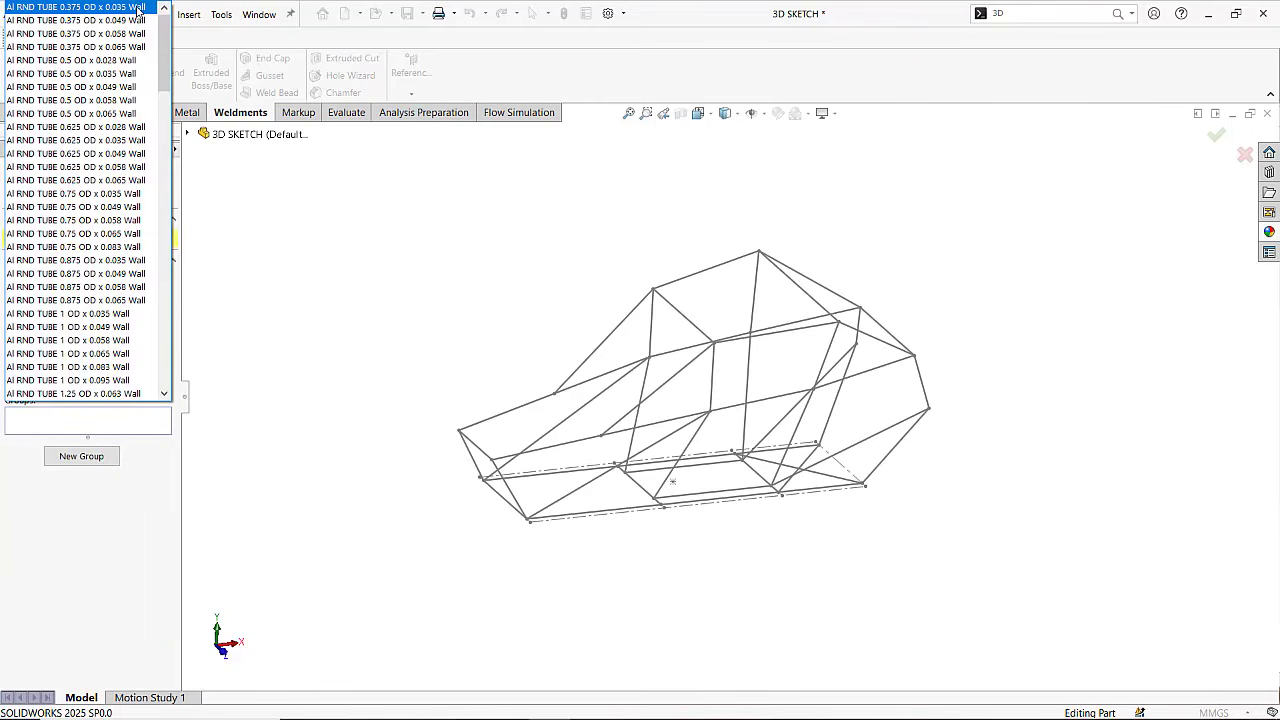
{"action": "left_click", "coordinate": [139, 10]}
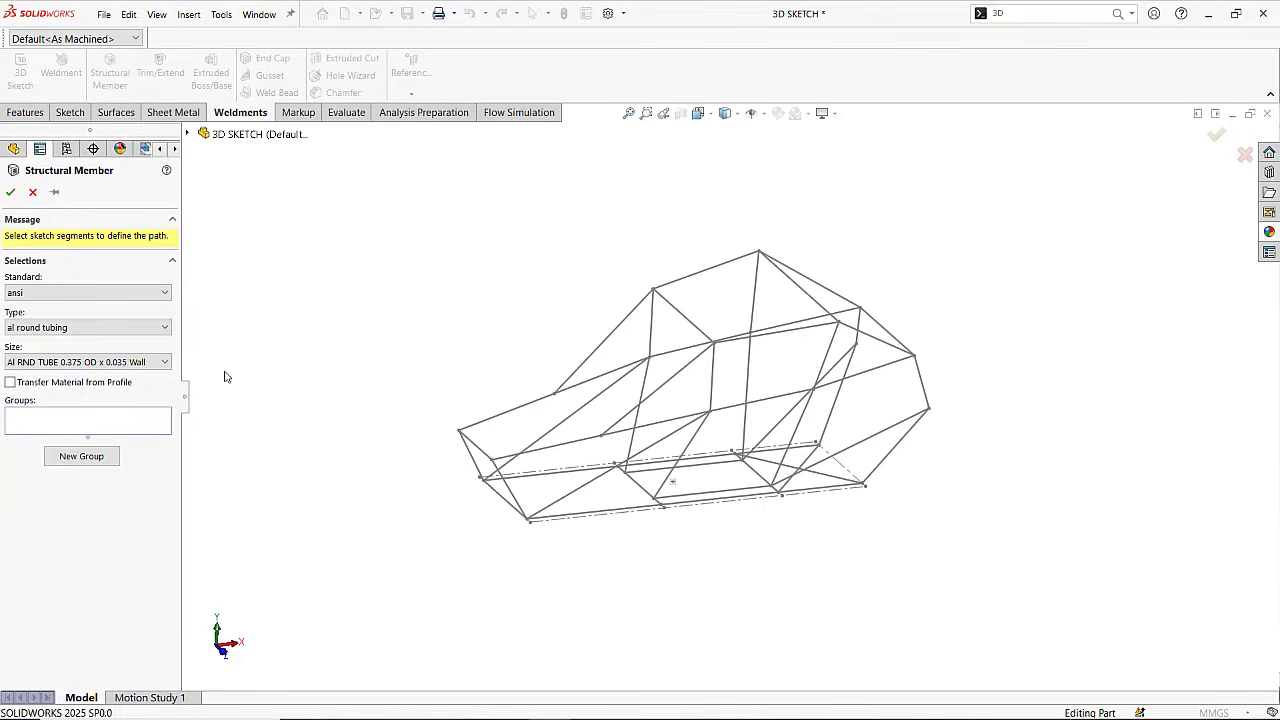
Set the first group's path to one side's three upper rail lines and the upper crossbar at the Plane1 end.
{"action": "left_click", "coordinate": [527, 411]}
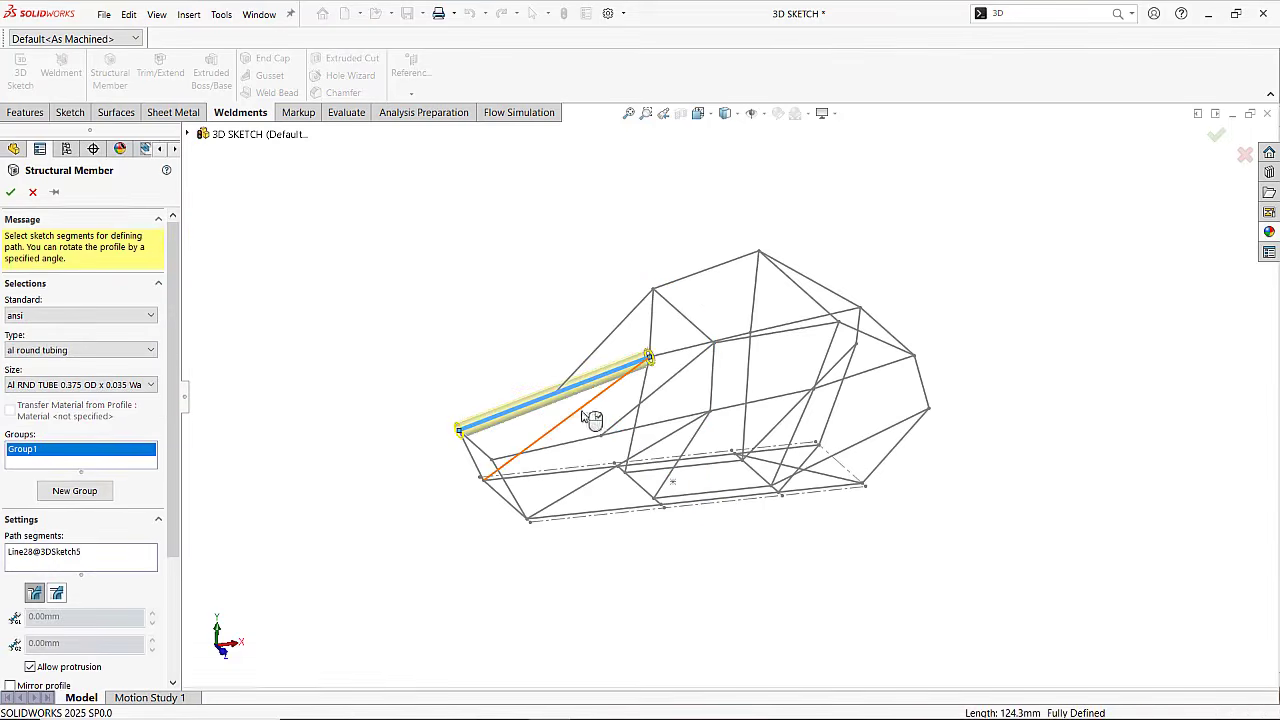
{"action": "middle_click_drag", "start_coordinate": [619, 412], "coordinate": [619, 384]}
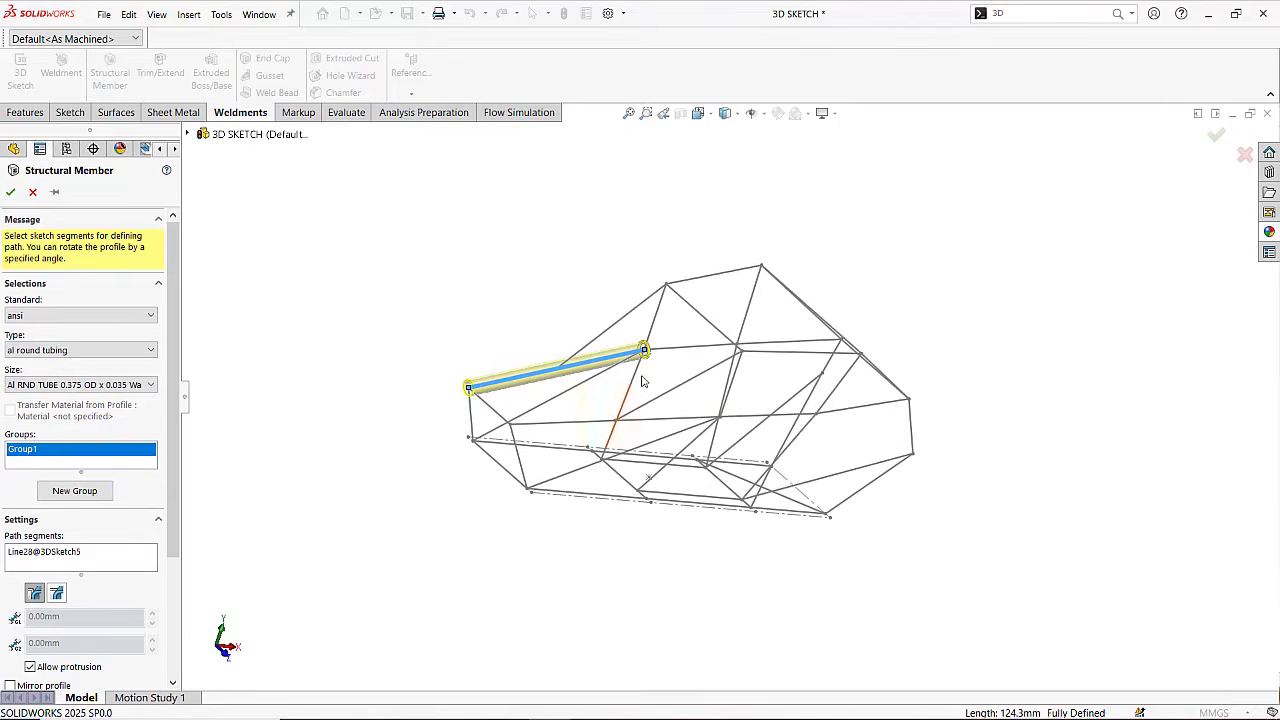
{"action": "scroll", "coordinate": [667, 370], "scroll_direction": "down", "scroll_amount": 3}
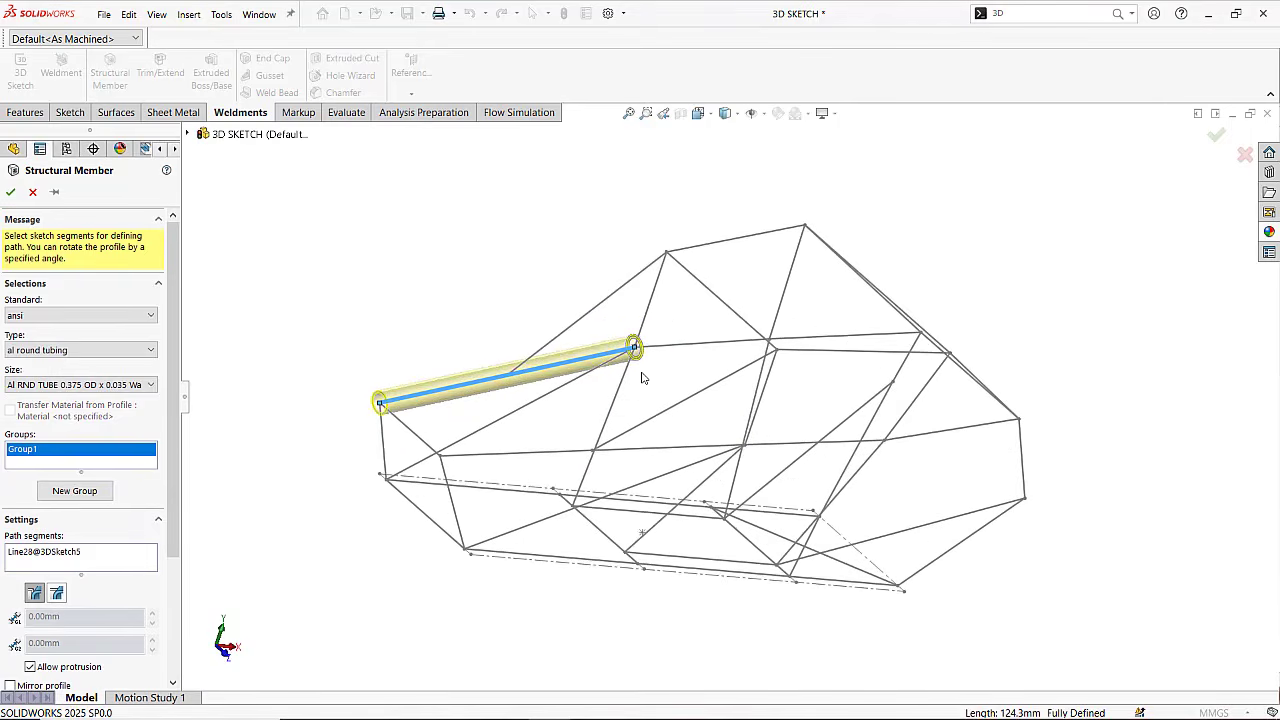
{"action": "middle_click_drag", "start_coordinate": [643, 378], "coordinate": [634, 406]}
{"action": "left_click", "coordinate": [690, 331]}
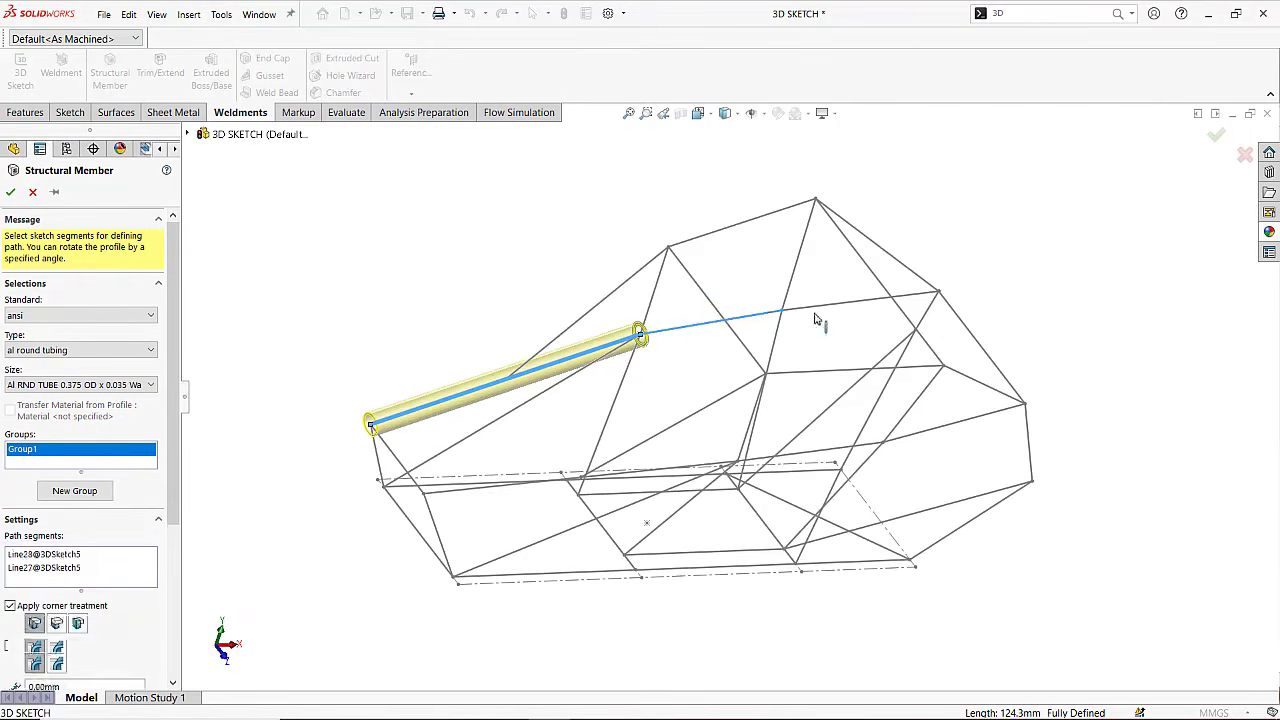
{"action": "left_click", "coordinate": [840, 312]}
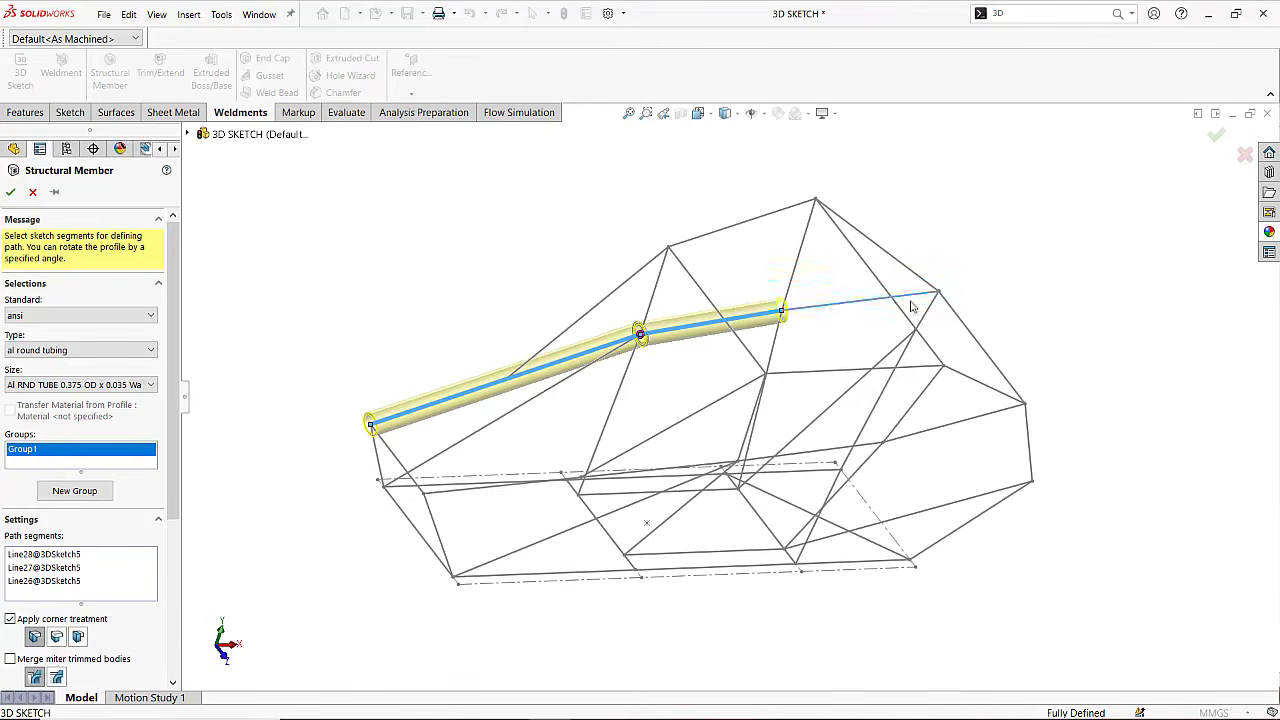
{"action": "left_click", "coordinate": [958, 328]}
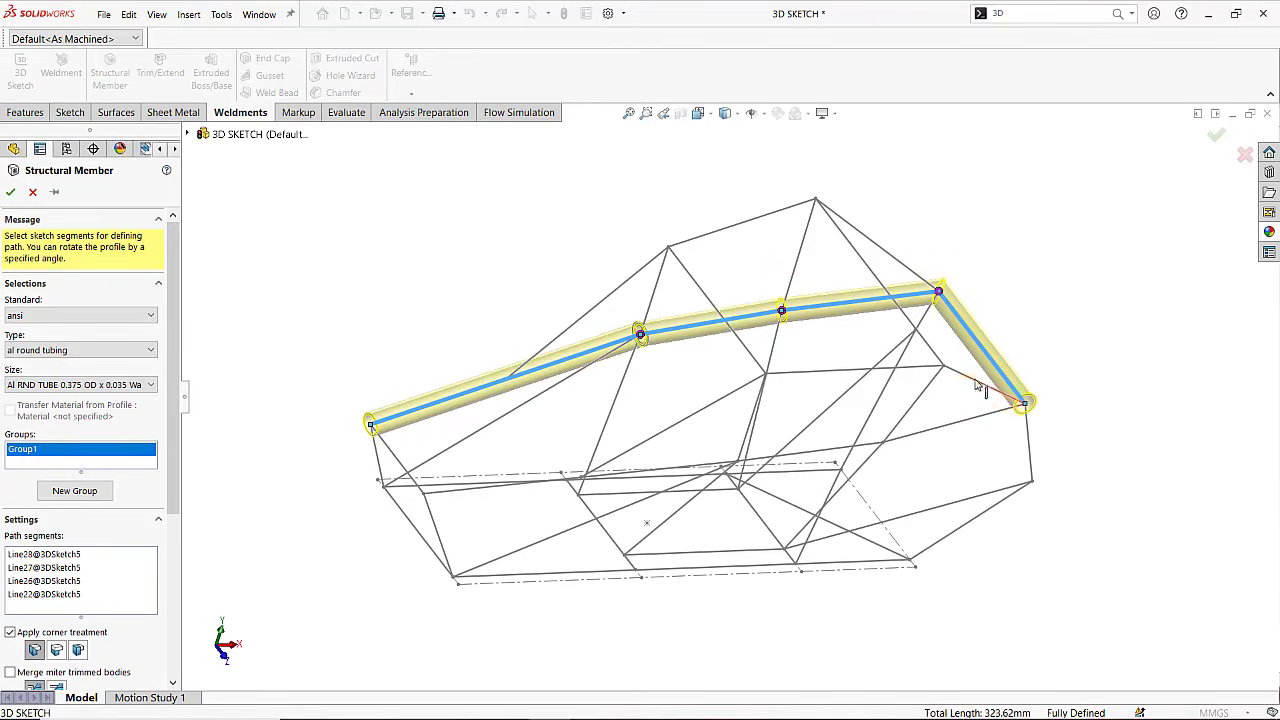
Add the opposite side's three upper rail lines and the Plane2-end crossbar, closing the first group's loop.
{"action": "left_click", "coordinate": [981, 423]}
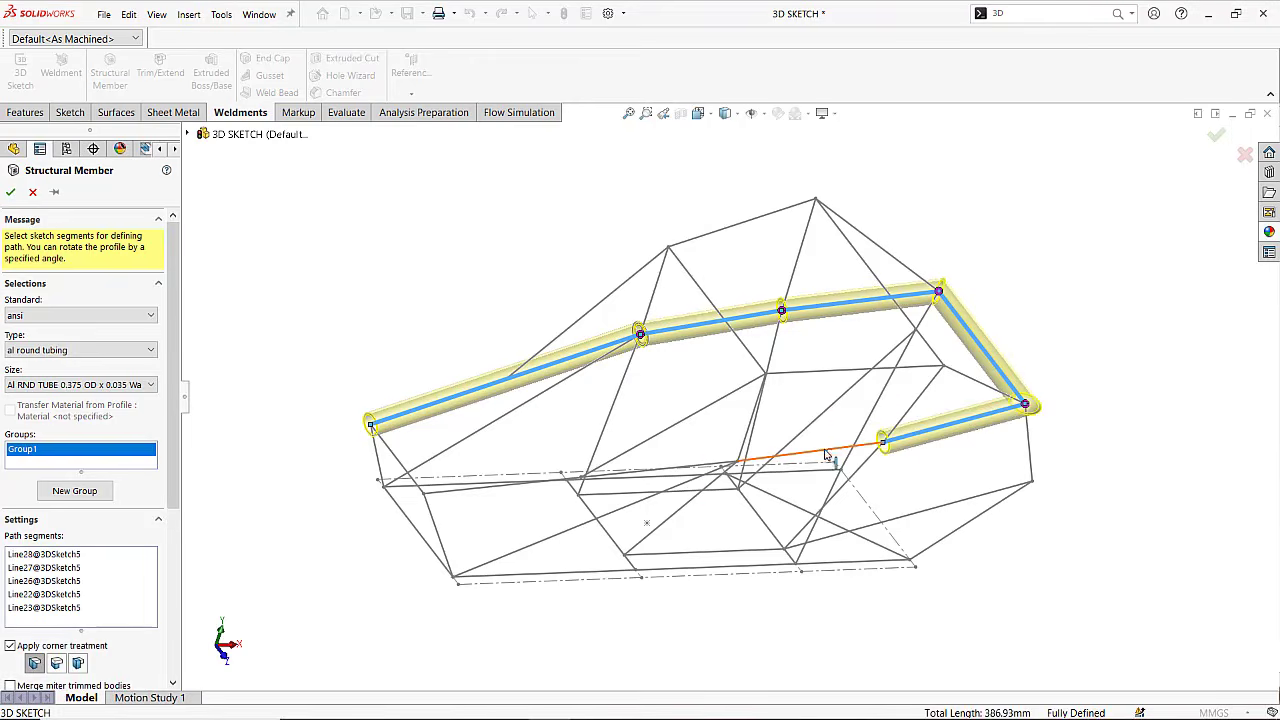
{"action": "left_click", "coordinate": [768, 467]}
{"action": "middle_click_drag", "start_coordinate": [731, 400], "coordinate": [672, 420]}
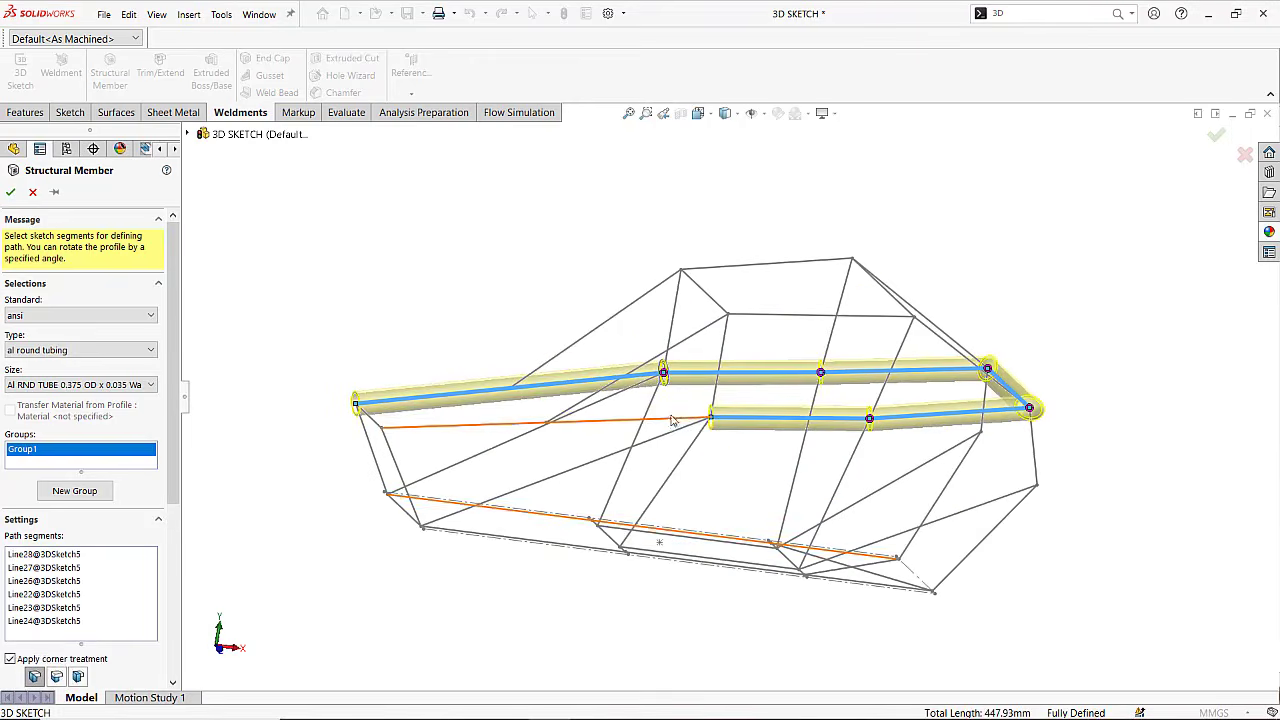
{"action": "left_click", "coordinate": [672, 421]}
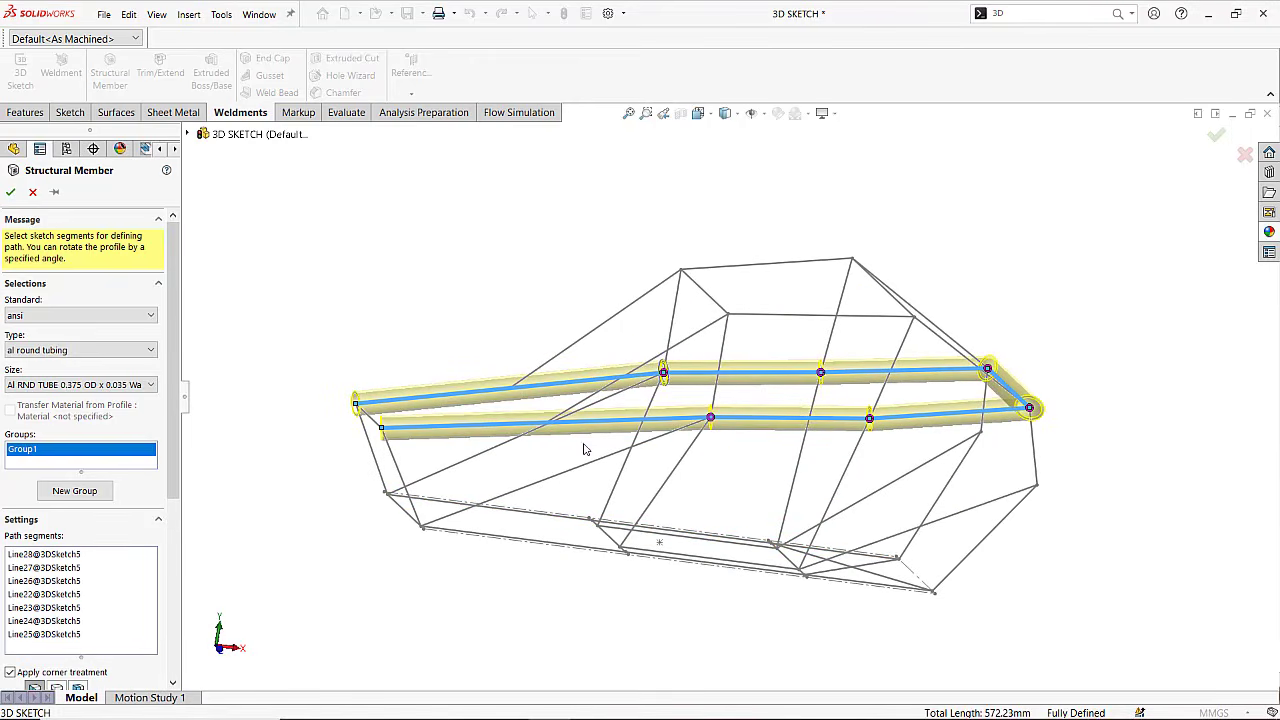
{"action": "middle_click_drag", "start_coordinate": [487, 430], "coordinate": [512, 460]}
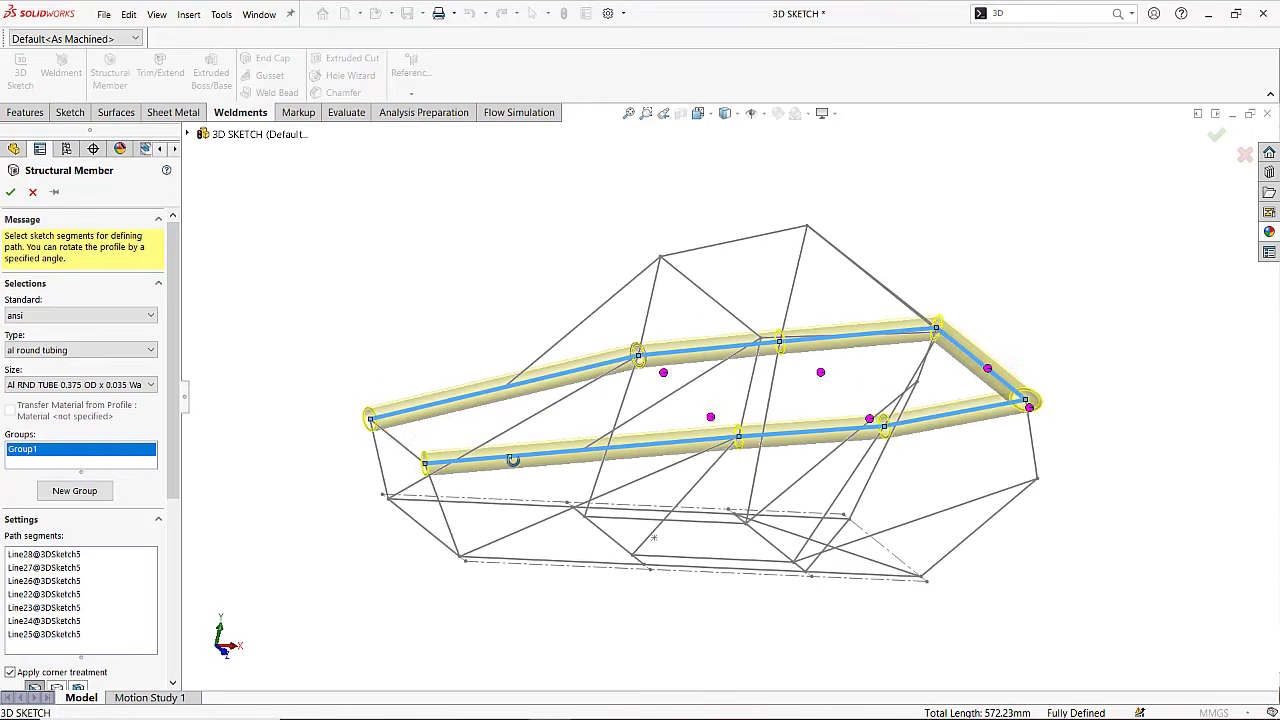
{"action": "left_click", "coordinate": [406, 456]}
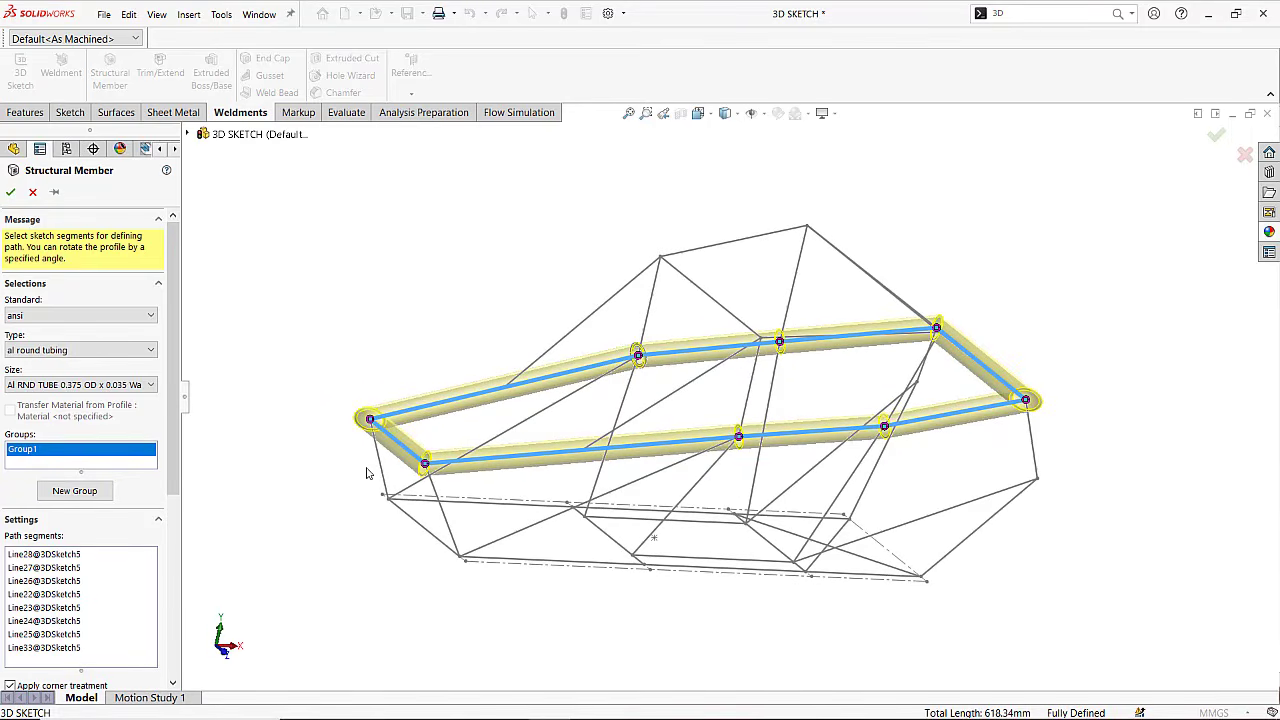
Add a second group along one side's nose strut, bottom rail, rear lower strut and rear upright.
{"action": "scroll", "coordinate": [84, 302], "scroll_direction": "down", "scroll_amount": 3}
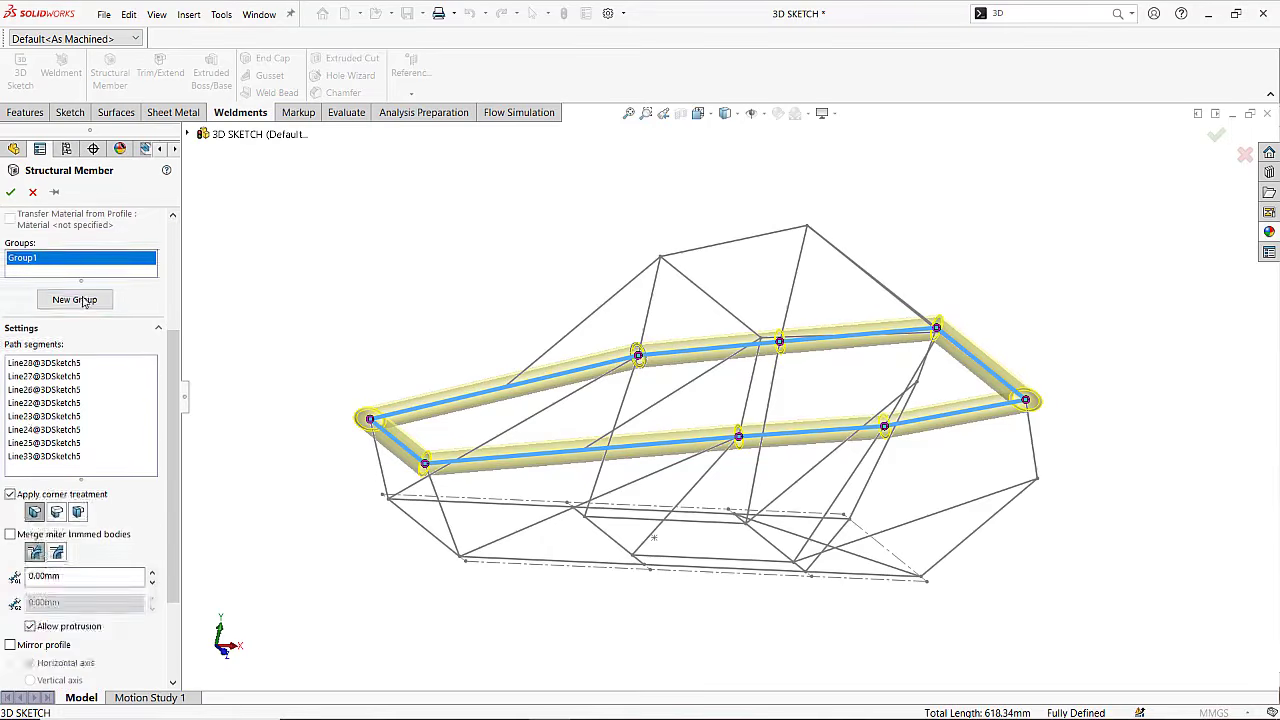
{"action": "left_click", "coordinate": [80, 299]}
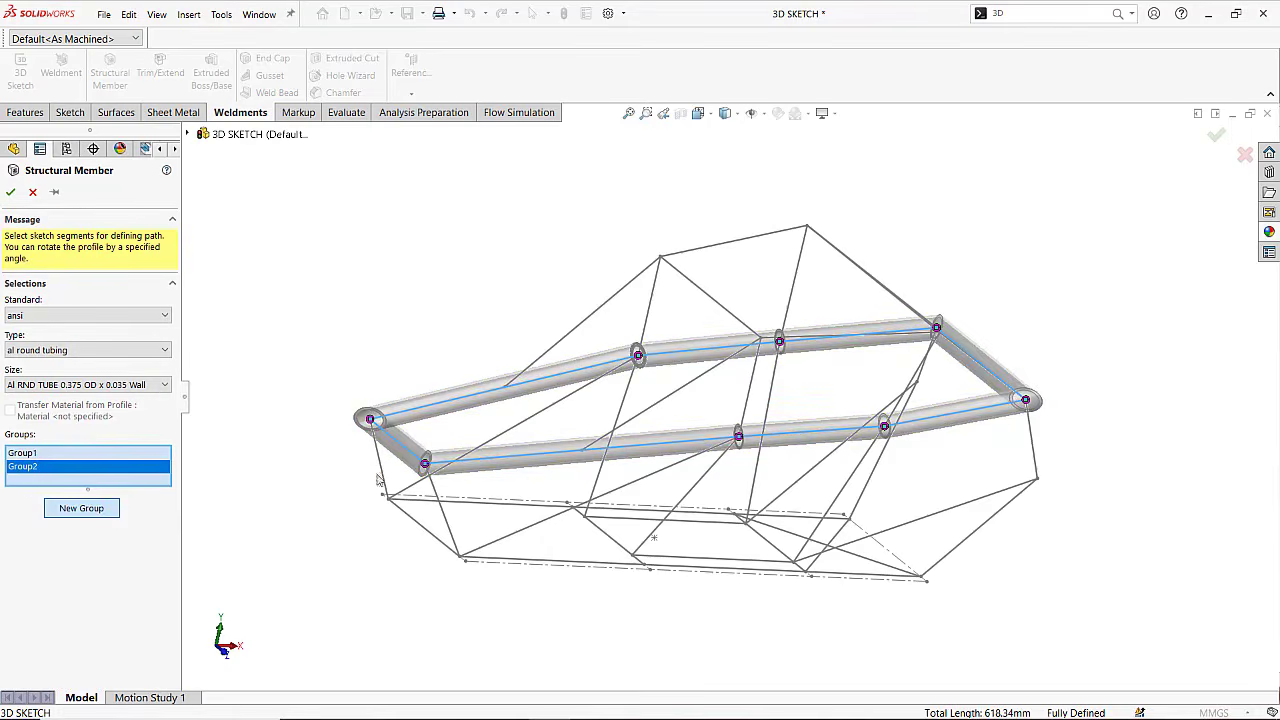
{"action": "middle_click_drag", "start_coordinate": [538, 479], "coordinate": [506, 468]}
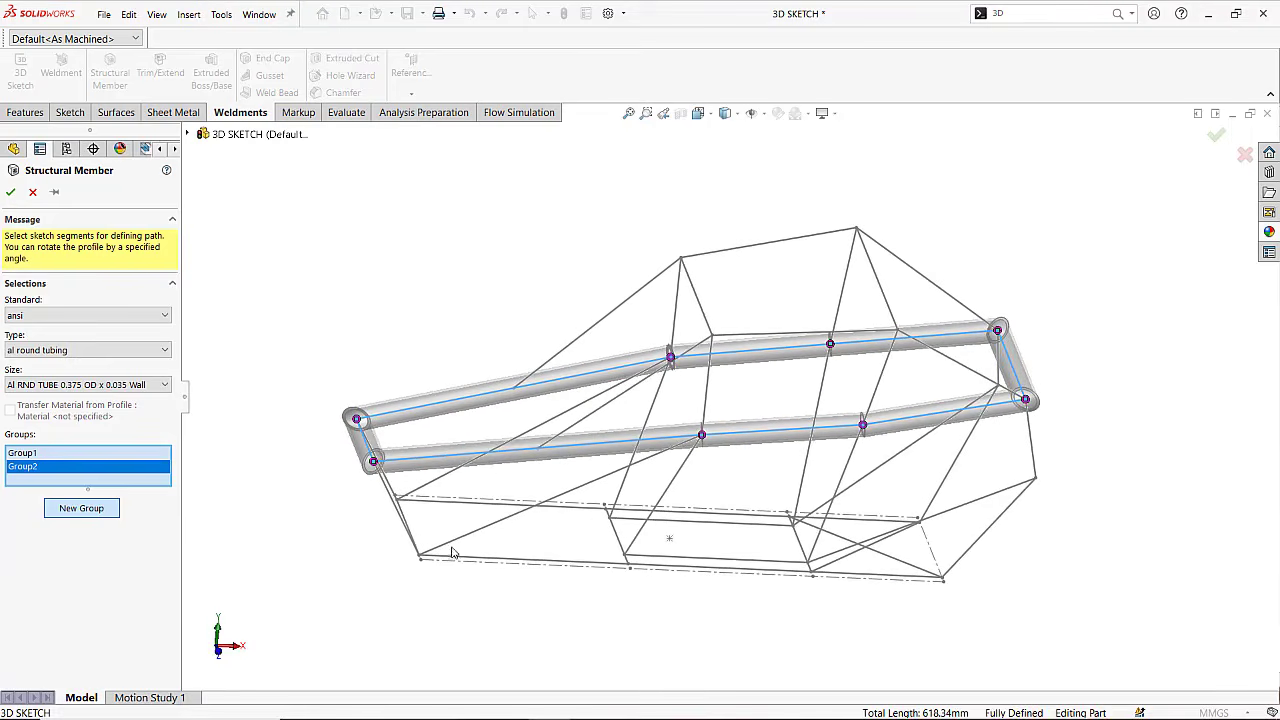
{"action": "left_click", "coordinate": [393, 502]}
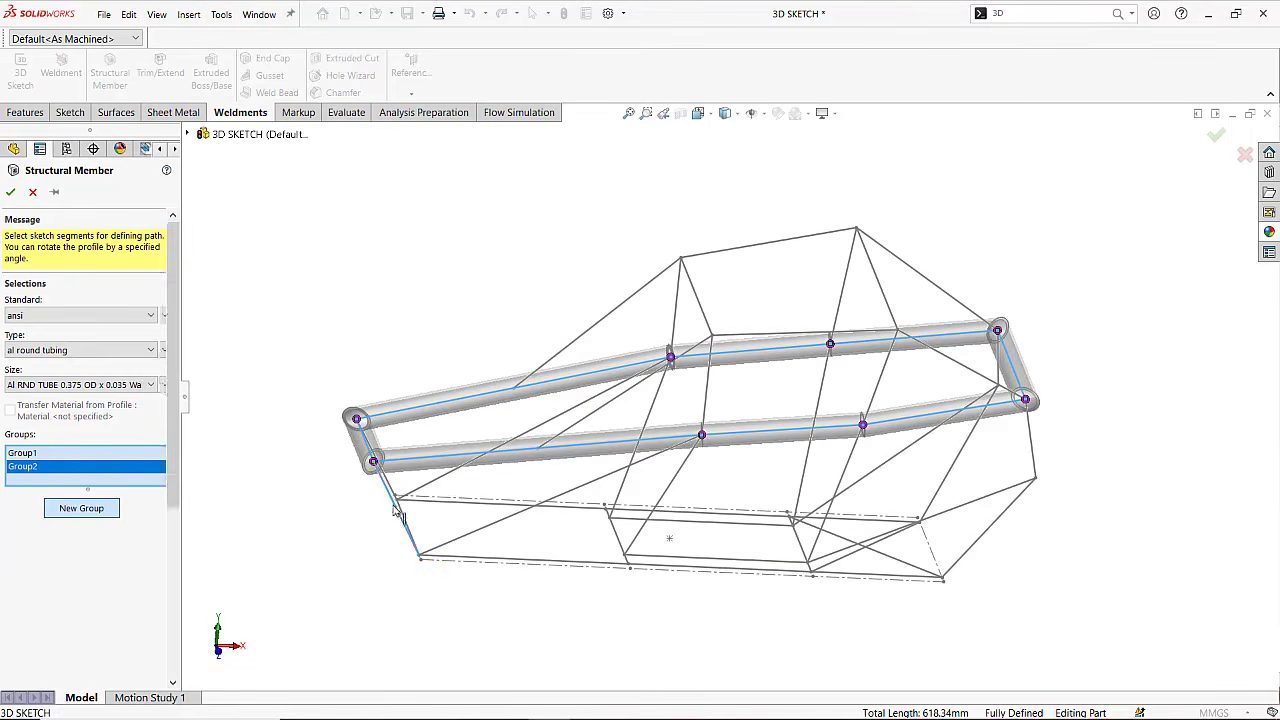
{"action": "left_click", "coordinate": [487, 563]}
{"action": "mouse_move", "coordinate": [487, 563]}
{"action": "middle_mouse_down"}
{"action": "mouse_move", "coordinate": [526, 563]}
{"action": "mouse_move", "coordinate": [493, 563]}
{"action": "middle_mouse_up"}
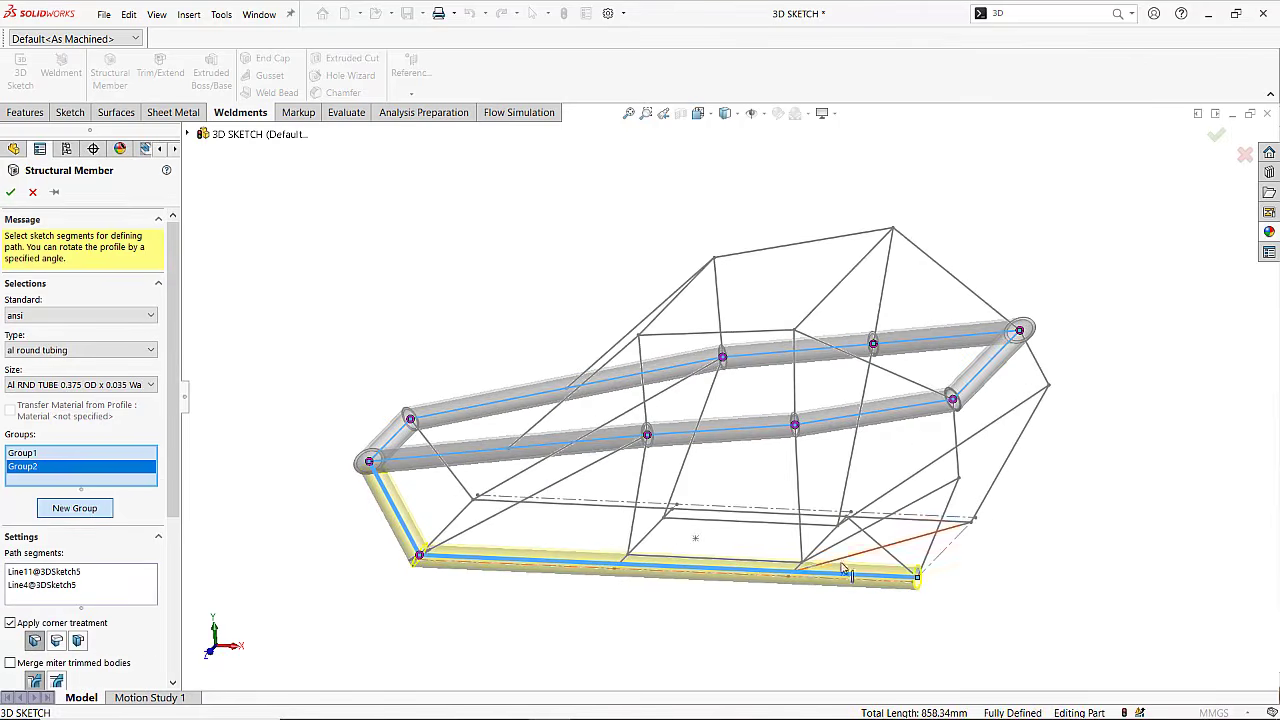
{"action": "mouse_move", "coordinate": [843, 569]}
{"action": "middle_mouse_down"}
{"action": "mouse_move", "coordinate": [806, 566]}
{"action": "mouse_move", "coordinate": [860, 534]}
{"action": "middle_mouse_up"}
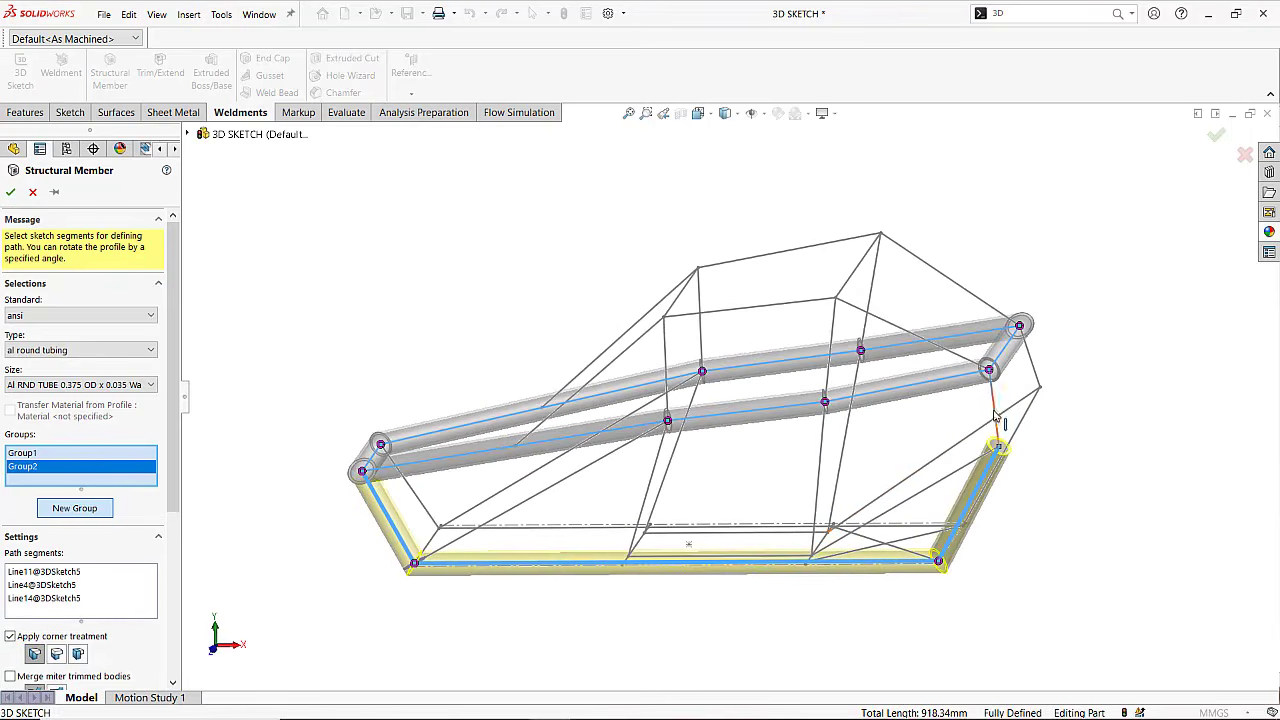
{"action": "left_click", "coordinate": [992, 416]}
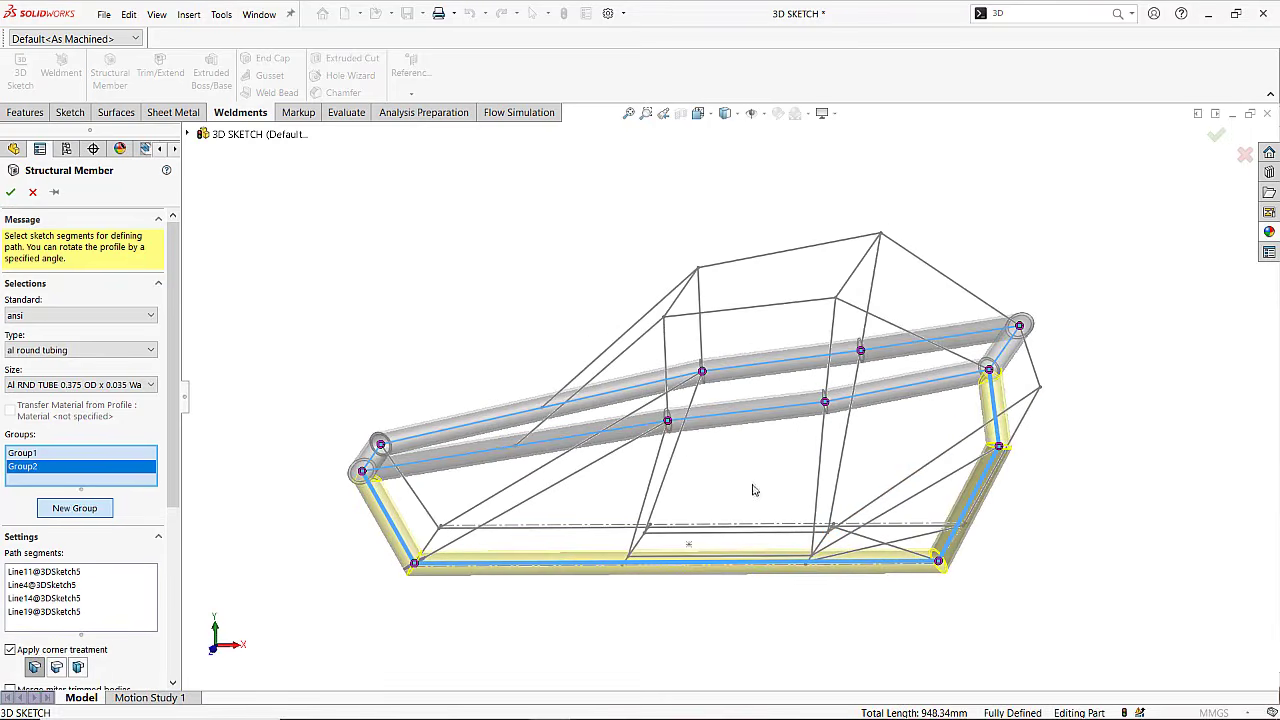
Add a third group along the opposite side's nose strut, bottom rail, rear lower strut and rear upright.
{"action": "mouse_move", "coordinate": [754, 490]}
{"action": "middle_mouse_down"}
{"action": "mouse_move", "coordinate": [777, 454]}
{"action": "mouse_move", "coordinate": [791, 477]}
{"action": "mouse_move", "coordinate": [663, 446]}
{"action": "middle_mouse_up"}
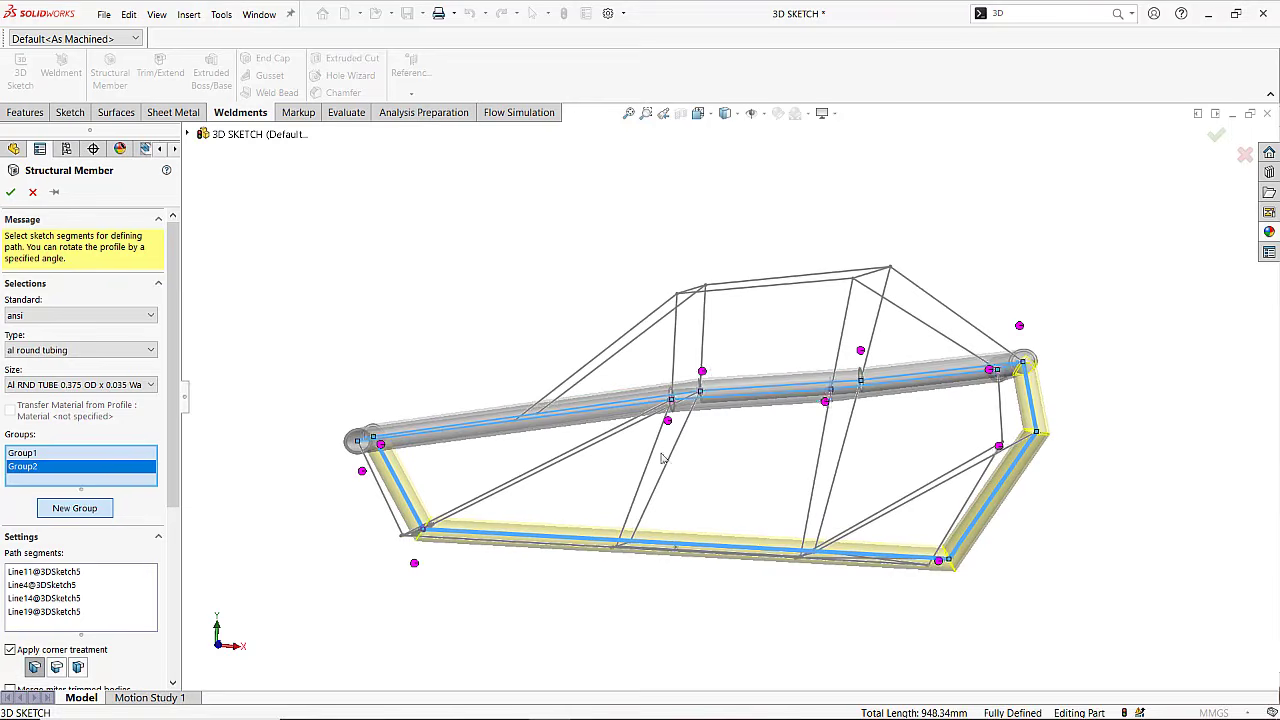
{"action": "left_click", "coordinate": [74, 508]}
{"action": "mouse_move", "coordinate": [737, 560]}
{"action": "middle_mouse_down"}
{"action": "mouse_move", "coordinate": [646, 548]}
{"action": "mouse_move", "coordinate": [901, 612]}
{"action": "mouse_move", "coordinate": [843, 557]}
{"action": "mouse_move", "coordinate": [870, 490]}
{"action": "mouse_move", "coordinate": [884, 488]}
{"action": "mouse_move", "coordinate": [878, 514]}
{"action": "middle_mouse_up"}
{"action": "left_click", "coordinate": [916, 378]}
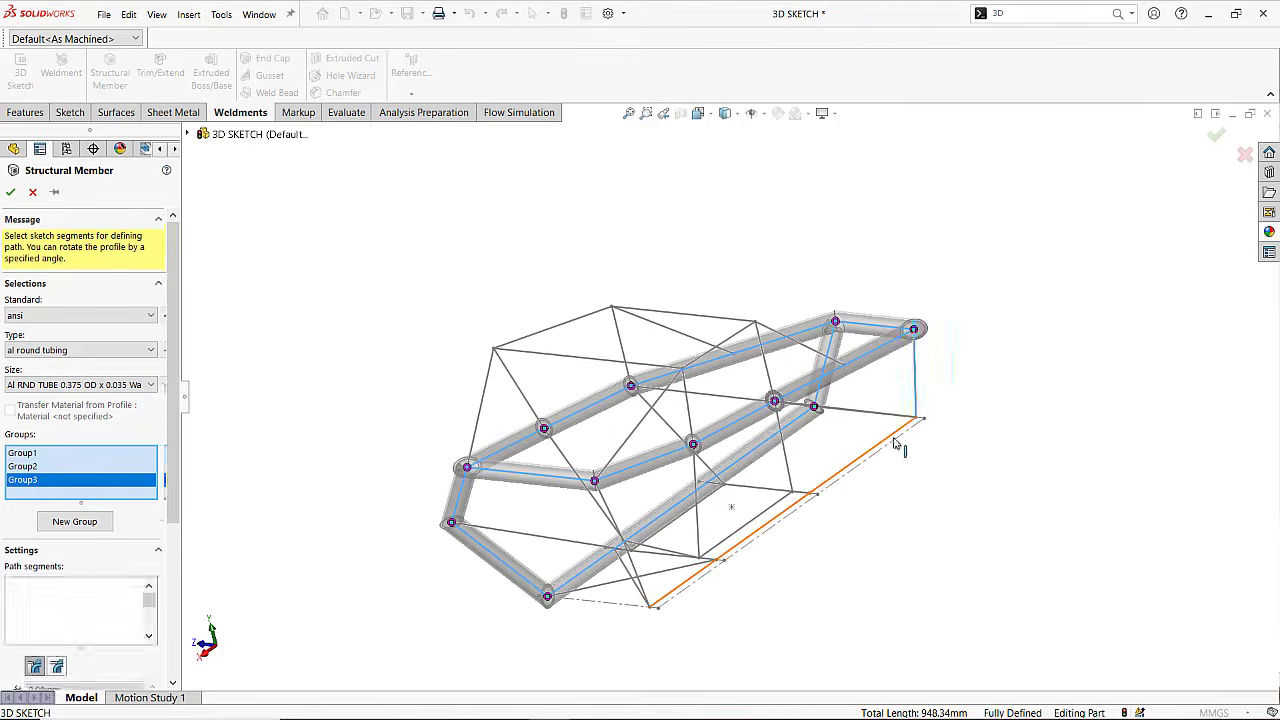
{"action": "left_click", "coordinate": [887, 441]}
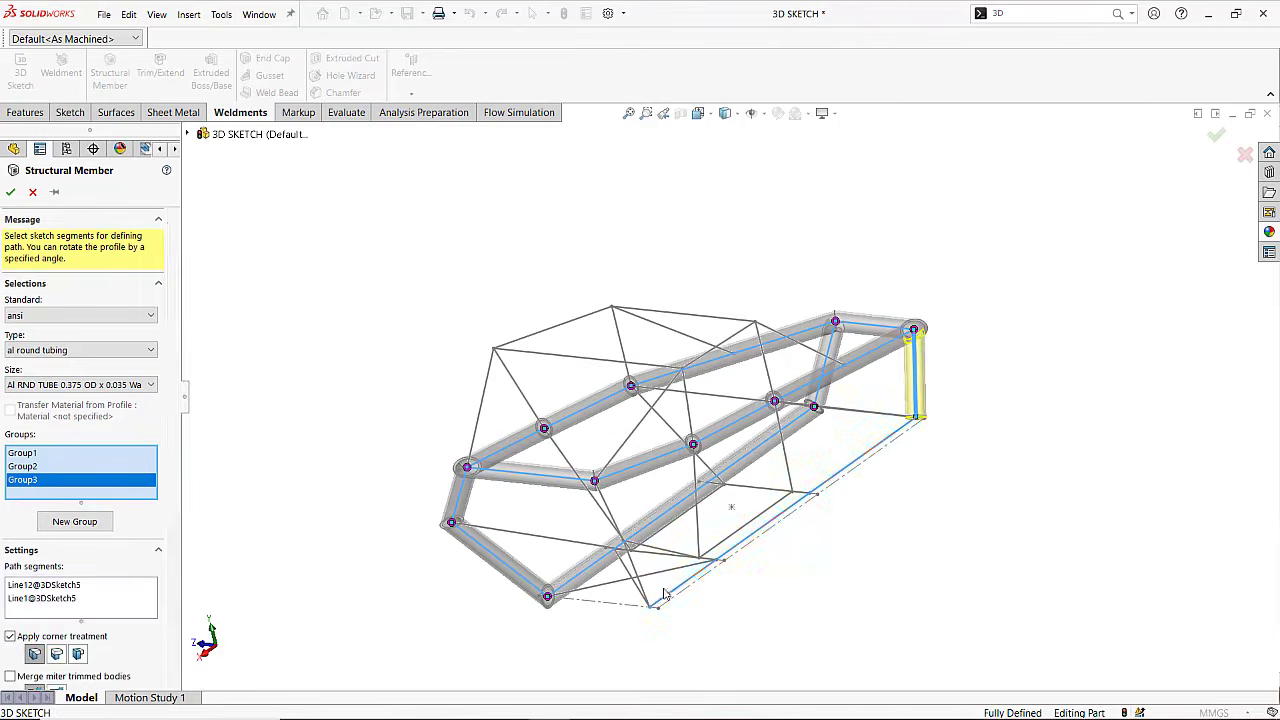
{"action": "middle_click_drag", "start_coordinate": [736, 579], "coordinate": [685, 583]}
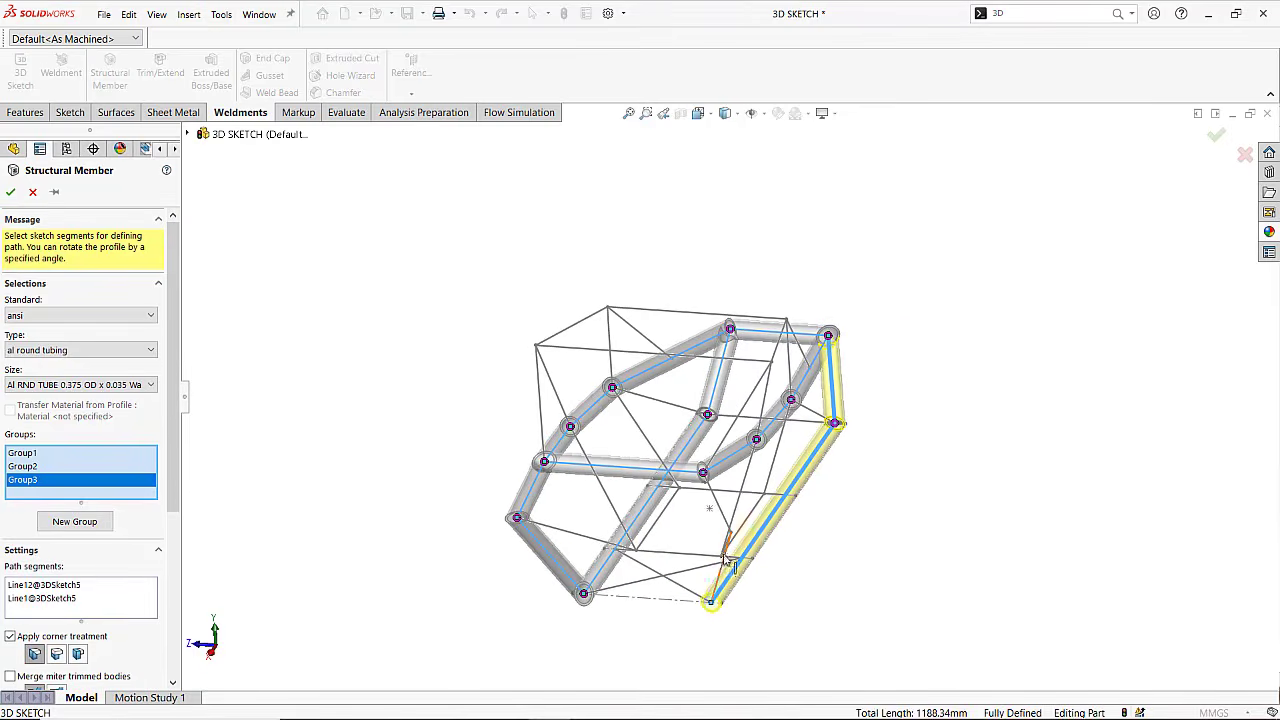
{"action": "left_click", "coordinate": [717, 505]}
{"action": "middle_click_drag", "start_coordinate": [690, 595], "coordinate": [741, 572]}
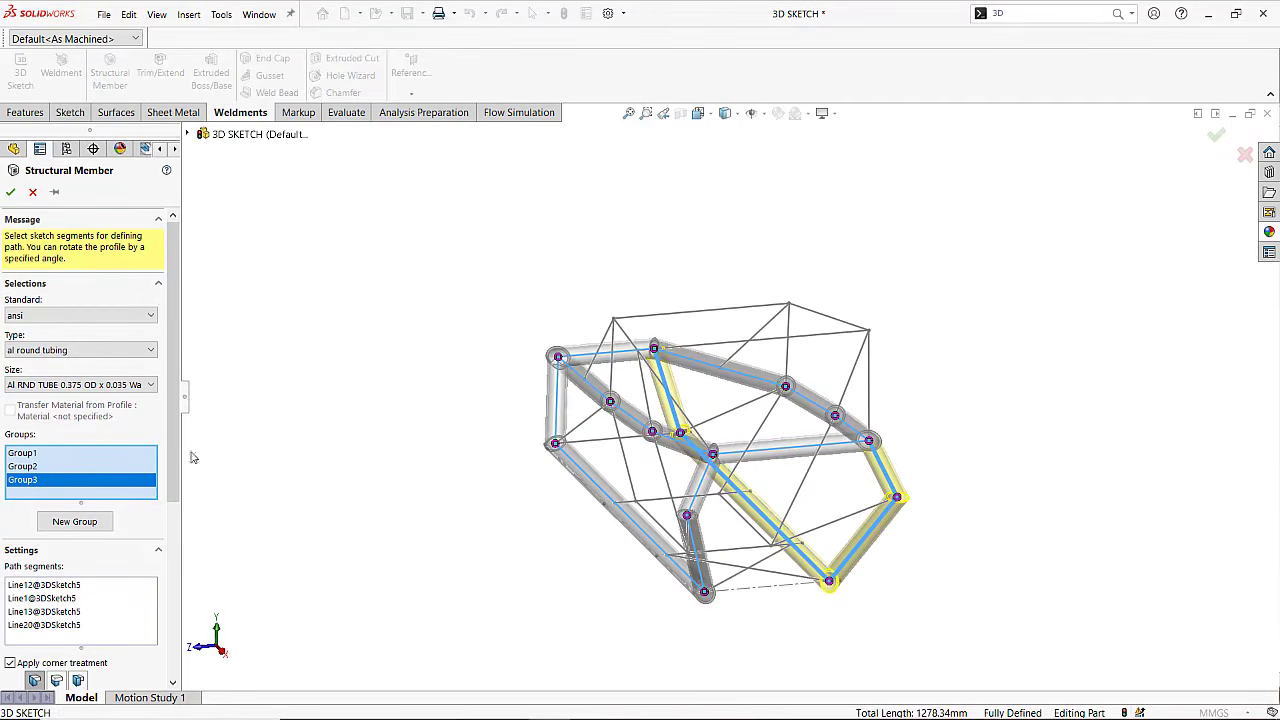
Add a fourth group for one side's long nose diagonal and the adjoining front post.
{"action": "left_click", "coordinate": [106, 518]}
{"action": "mouse_move", "coordinate": [380, 534]}
{"action": "middle_mouse_down"}
{"action": "mouse_move", "coordinate": [623, 569]}
{"action": "mouse_move", "coordinate": [649, 614]}
{"action": "mouse_move", "coordinate": [489, 487]}
{"action": "middle_mouse_up"}
{"action": "left_click", "coordinate": [477, 442]}
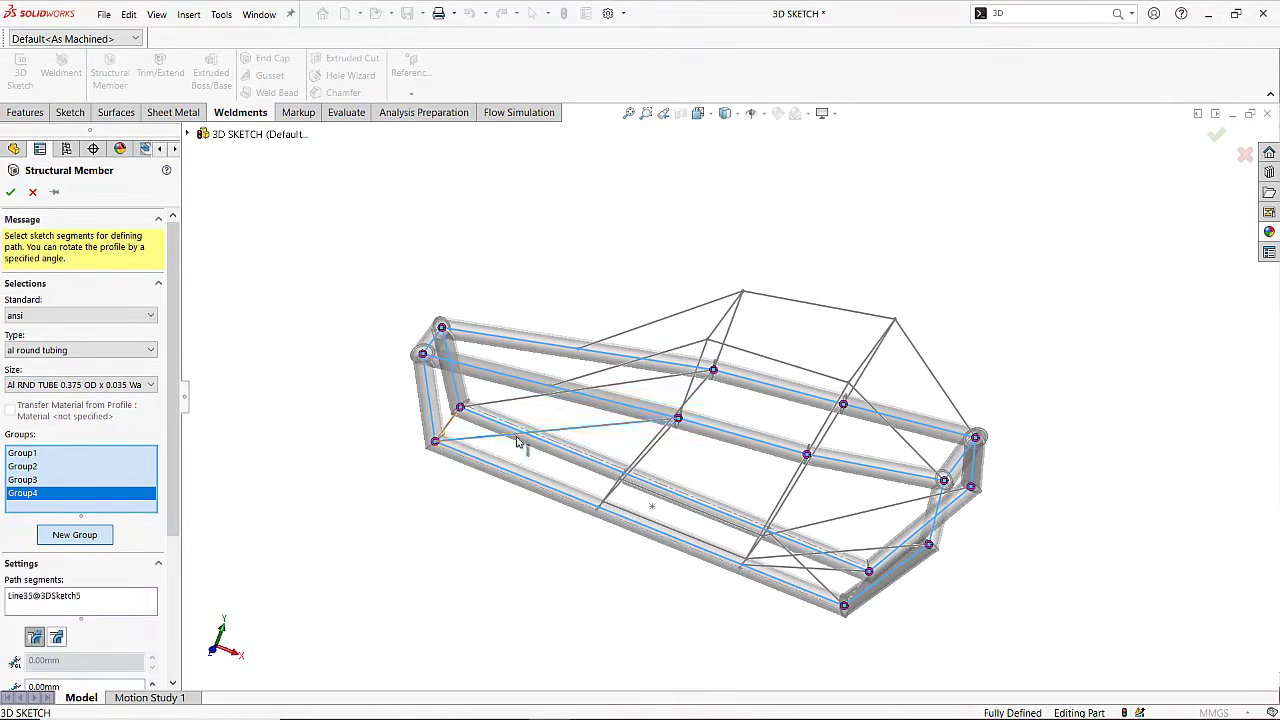
{"action": "middle_click_drag", "start_coordinate": [548, 443], "coordinate": [668, 490]}
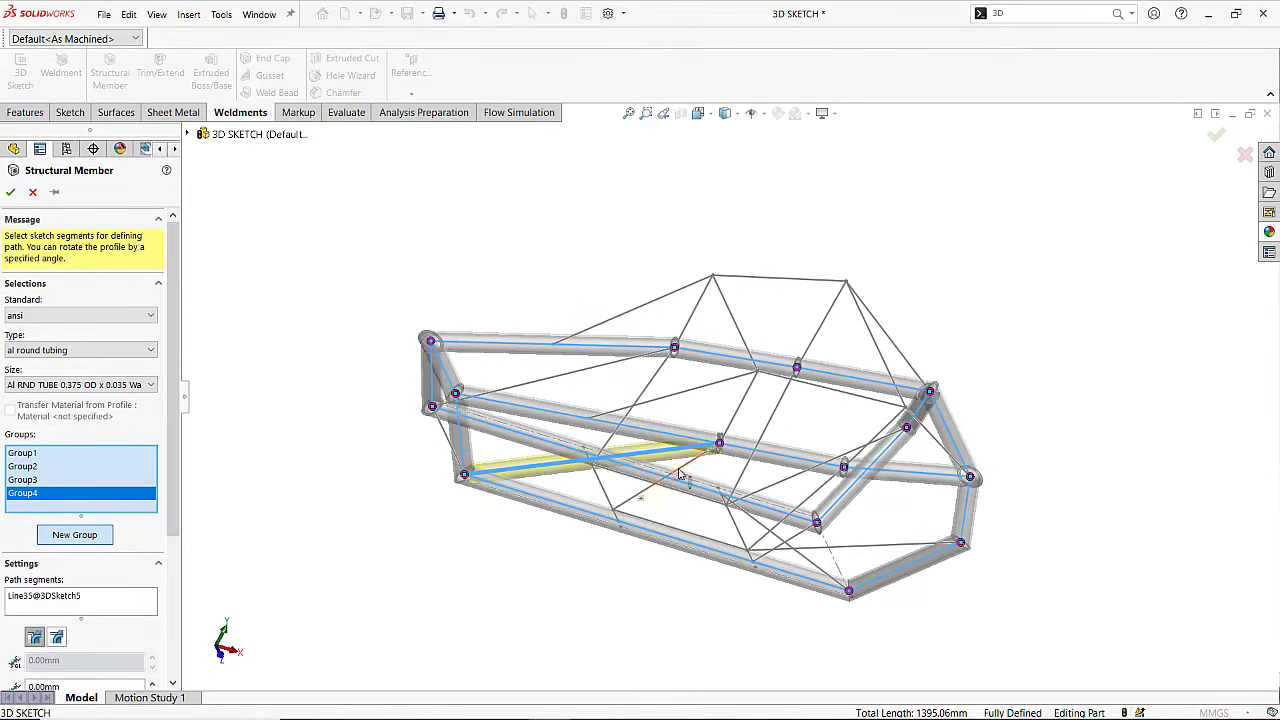
{"action": "left_click", "coordinate": [668, 490]}
{"action": "scroll", "coordinate": [614, 508], "scroll_direction": "down", "scroll_amount": 5}
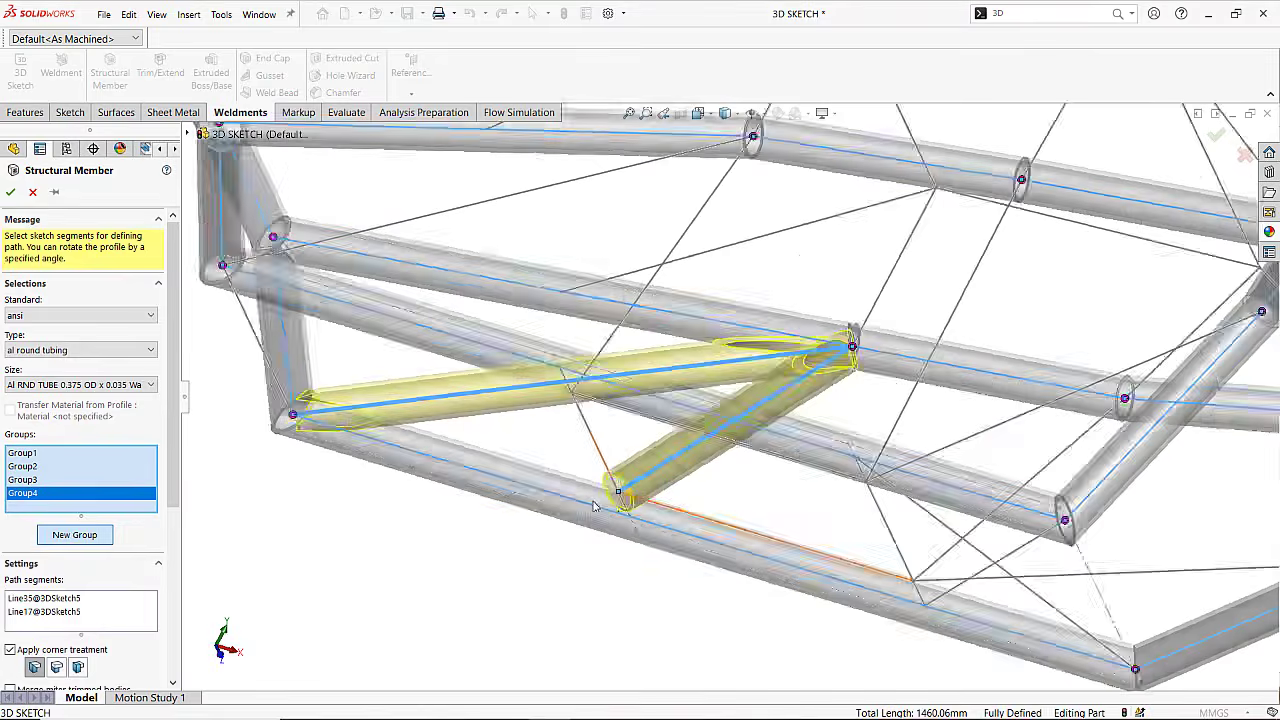
Add a fifth group for the opposite side's long nose diagonal and adjoining front post.
{"action": "middle_click_drag", "start_coordinate": [593, 506], "coordinate": [535, 516]}
{"action": "left_click", "coordinate": [94, 535]}
{"action": "scroll", "coordinate": [629, 420], "scroll_direction": "up", "scroll_amount": 3}
{"action": "middle_click_drag", "start_coordinate": [629, 420], "coordinate": [585, 340]}
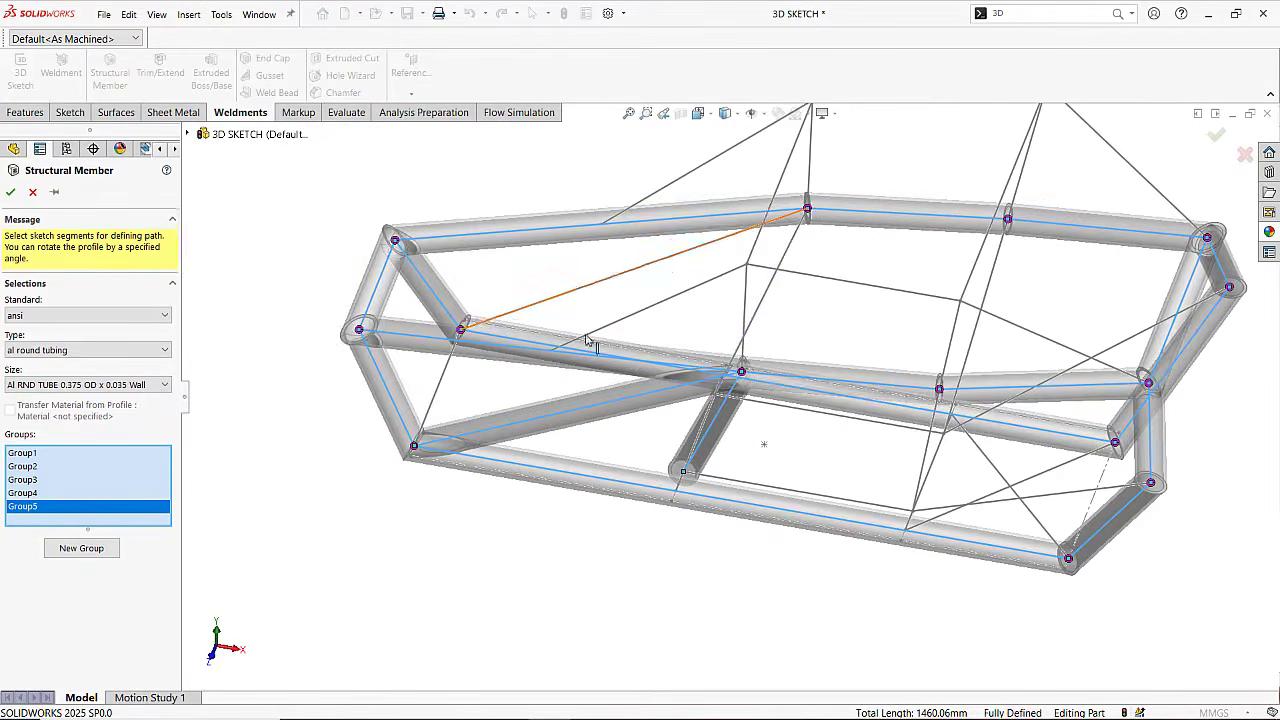
{"action": "left_click", "coordinate": [580, 288]}
{"action": "left_click", "coordinate": [791, 242]}
Add a sixth group along one side's three roof lines, from the sloping front line to the rear one.
{"action": "mouse_move", "coordinate": [779, 316]}
{"action": "middle_mouse_down"}
{"action": "mouse_move", "coordinate": [873, 431]}
{"action": "mouse_move", "coordinate": [826, 471]}
{"action": "mouse_move", "coordinate": [790, 380]}
{"action": "middle_mouse_up"}
{"action": "left_click", "coordinate": [92, 548]}
{"action": "left_click", "coordinate": [622, 214]}
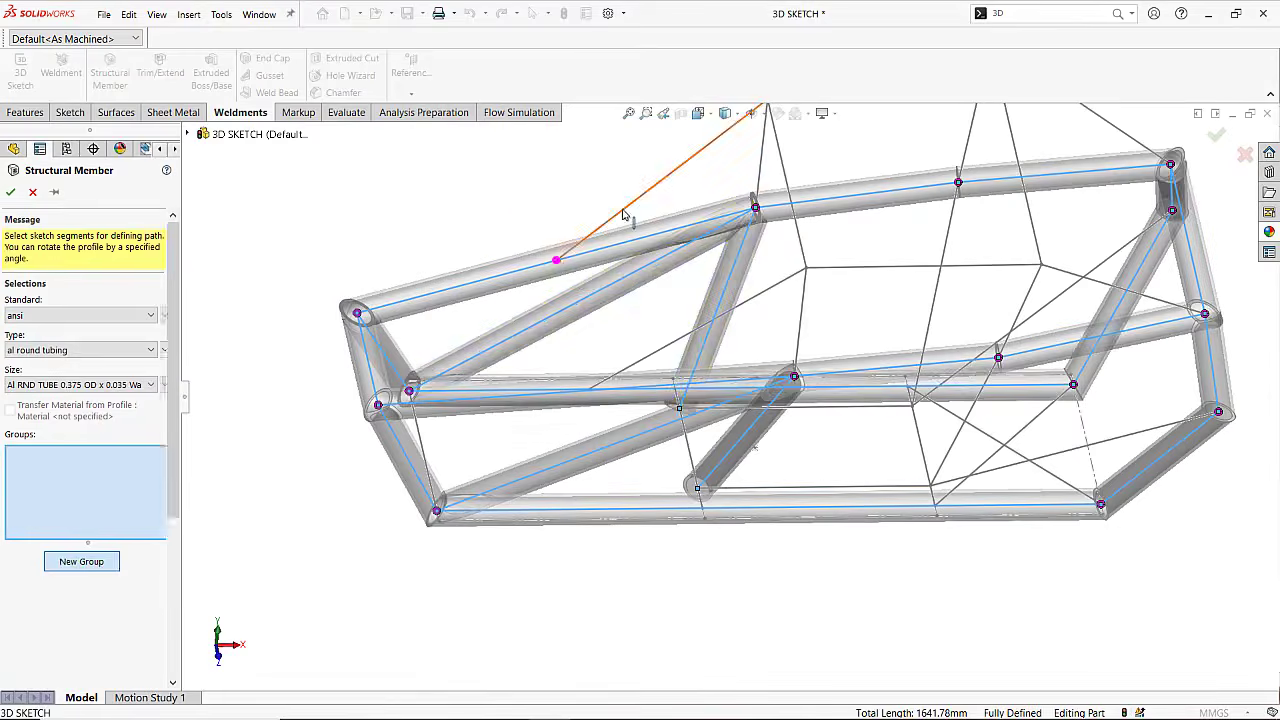
{"action": "mouse_move", "coordinate": [622, 214]}
{"action": "middle_mouse_down"}
{"action": "mouse_move", "coordinate": [651, 294]}
{"action": "mouse_move", "coordinate": [757, 191]}
{"action": "middle_mouse_up"}
{"action": "left_click", "coordinate": [838, 170]}
{"action": "left_click", "coordinate": [970, 191]}
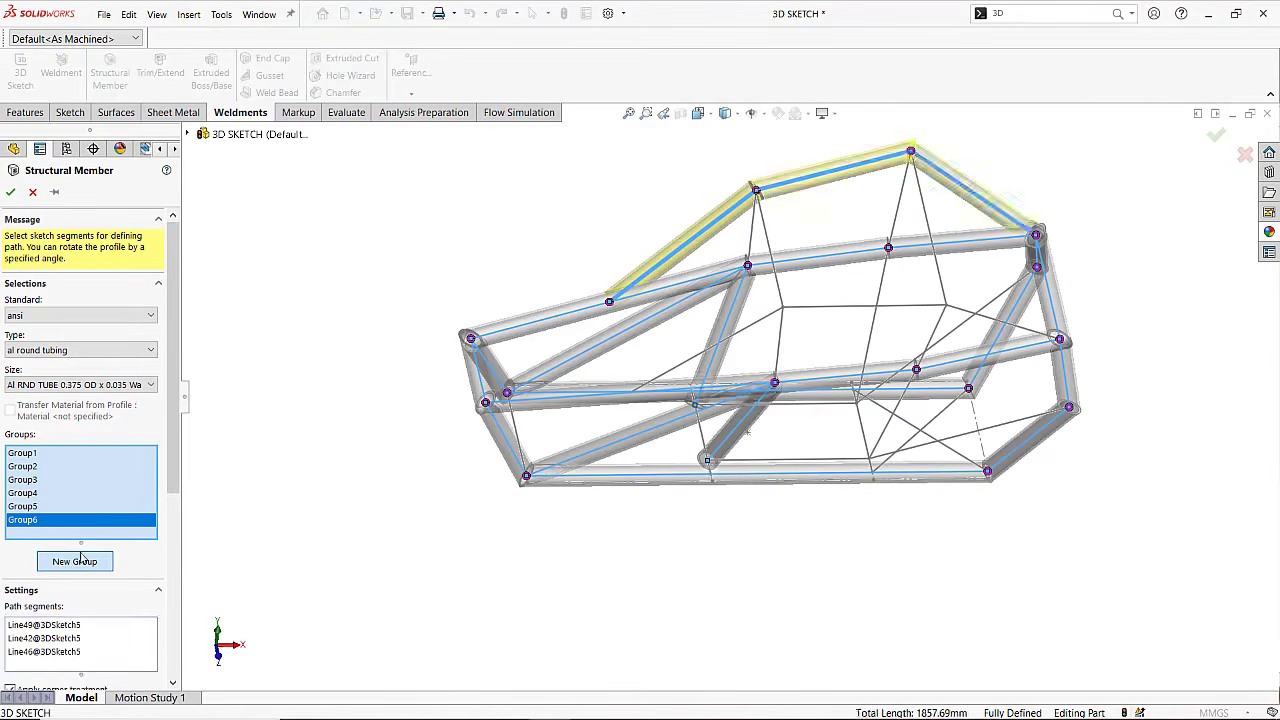
Add a seventh group along the opposite side's three roof lines.
{"action": "left_click", "coordinate": [82, 558]}
{"action": "left_click", "coordinate": [812, 316]}
{"action": "left_click", "coordinate": [850, 308]}
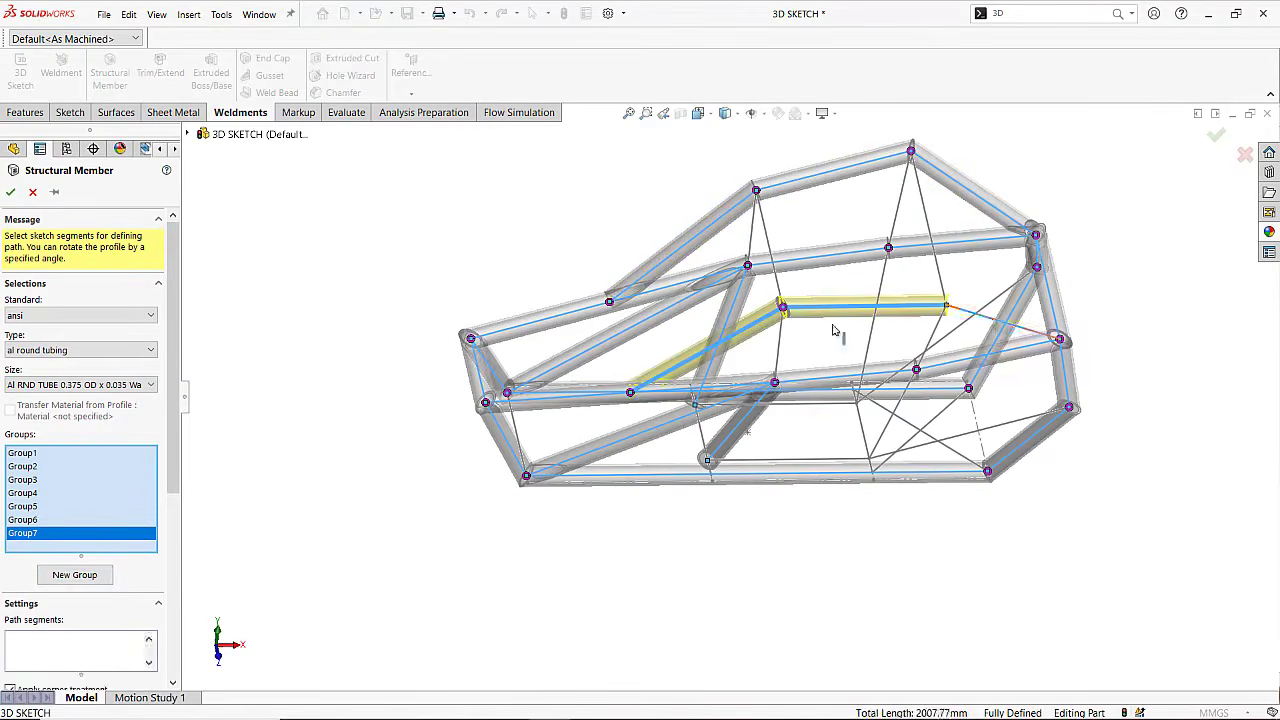
Add an eighth group for one side's rear diagonal and the uprights leading to the roof, and finish the structural member.
{"action": "left_click", "coordinate": [74, 574]}
{"action": "middle_click_drag", "start_coordinate": [777, 397], "coordinate": [1018, 392]}
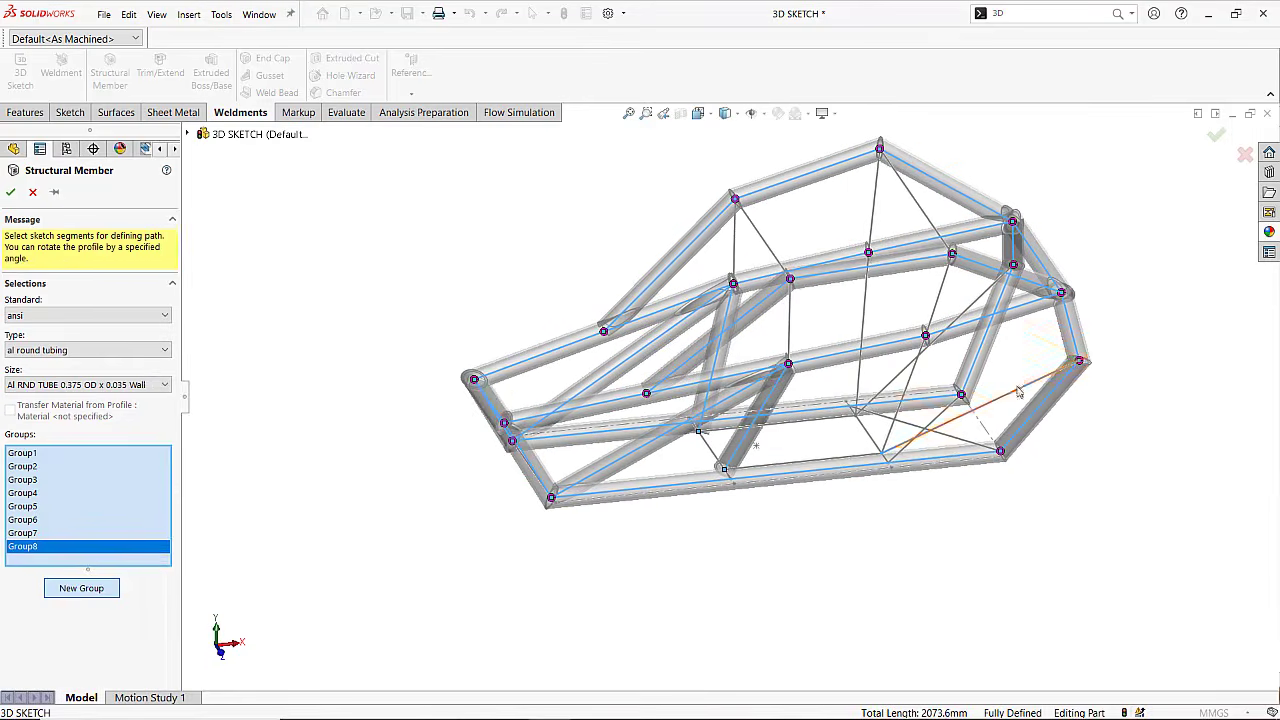
{"action": "left_click", "coordinate": [1018, 392]}
{"action": "left_click", "coordinate": [912, 372]}
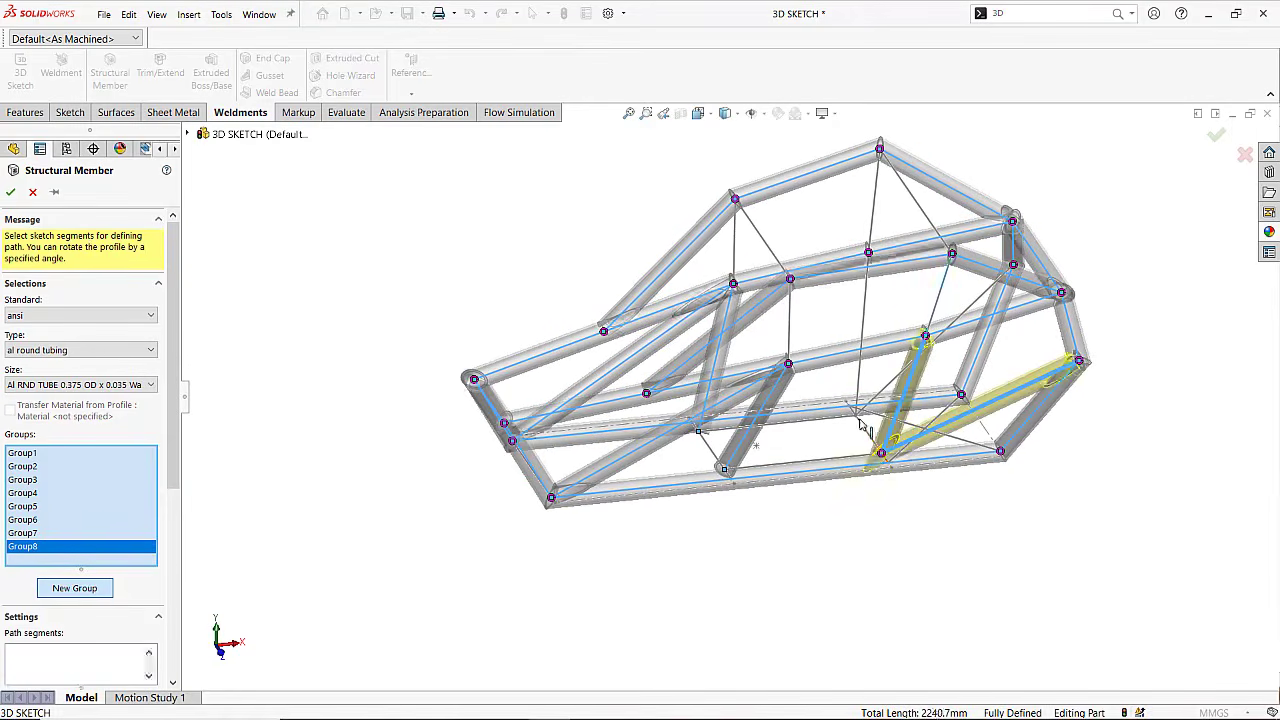
{"action": "middle_click_drag", "start_coordinate": [866, 428], "coordinate": [891, 457]}
{"action": "left_click", "coordinate": [10, 192]}
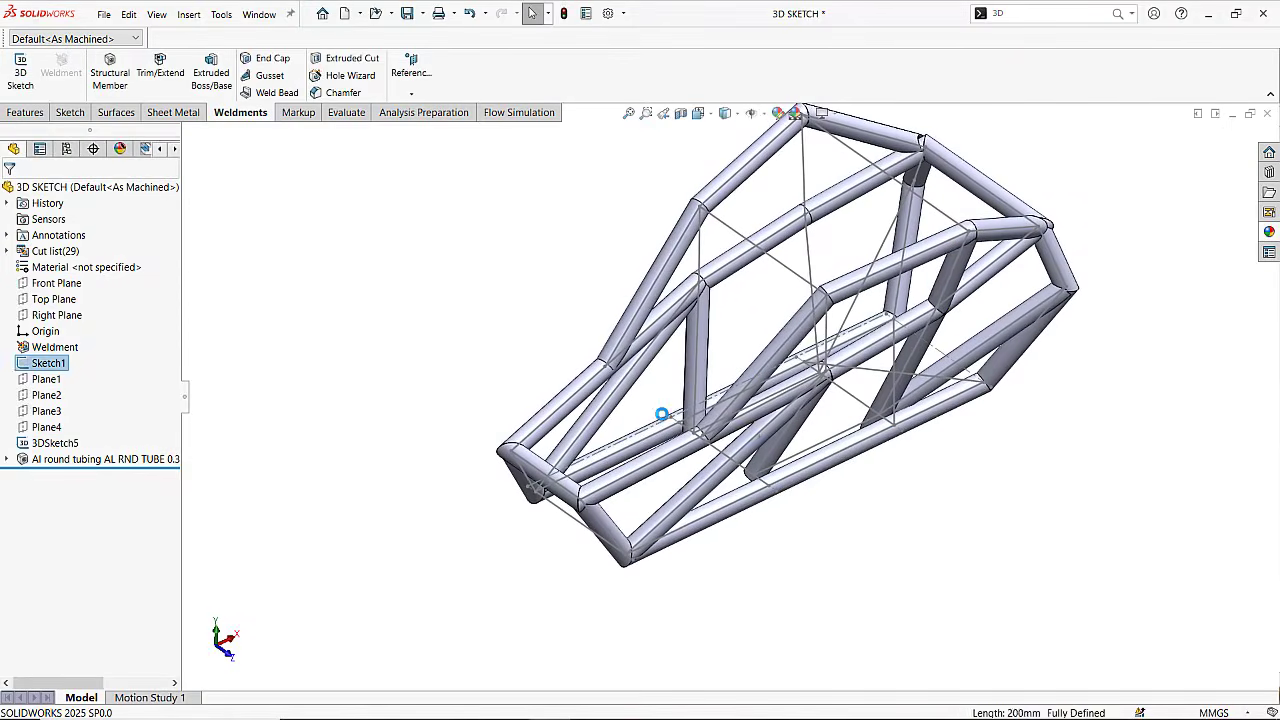
Edit the round tubing feature and add a ninth group with the nose-end lower crossbar and the two inner bottom crossbars.
{"action": "scroll", "coordinate": [880, 432], "scroll_direction": "down", "scroll_amount": 3}
{"action": "middle_click_drag", "start_coordinate": [814, 508], "coordinate": [800, 486]}
{"action": "scroll", "coordinate": [790, 480], "scroll_direction": "up", "scroll_amount": 5}
{"action": "left_click", "coordinate": [152, 460]}
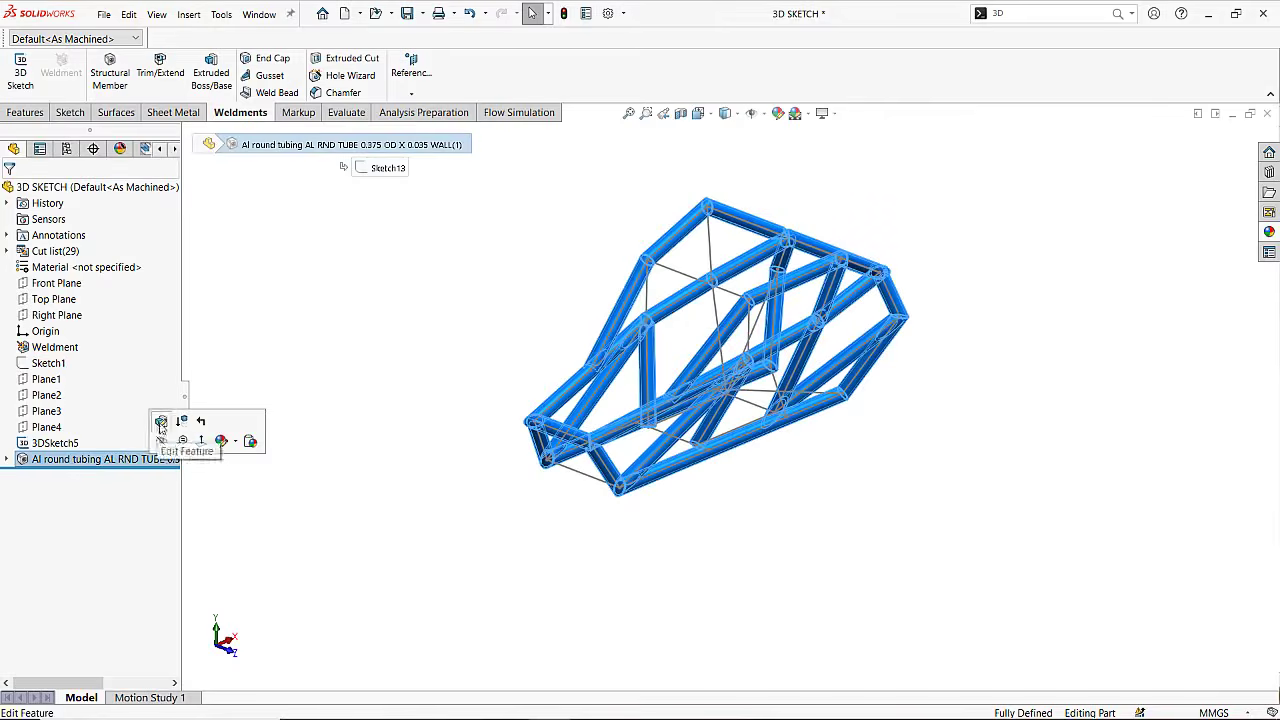
{"action": "left_click", "coordinate": [160, 423]}
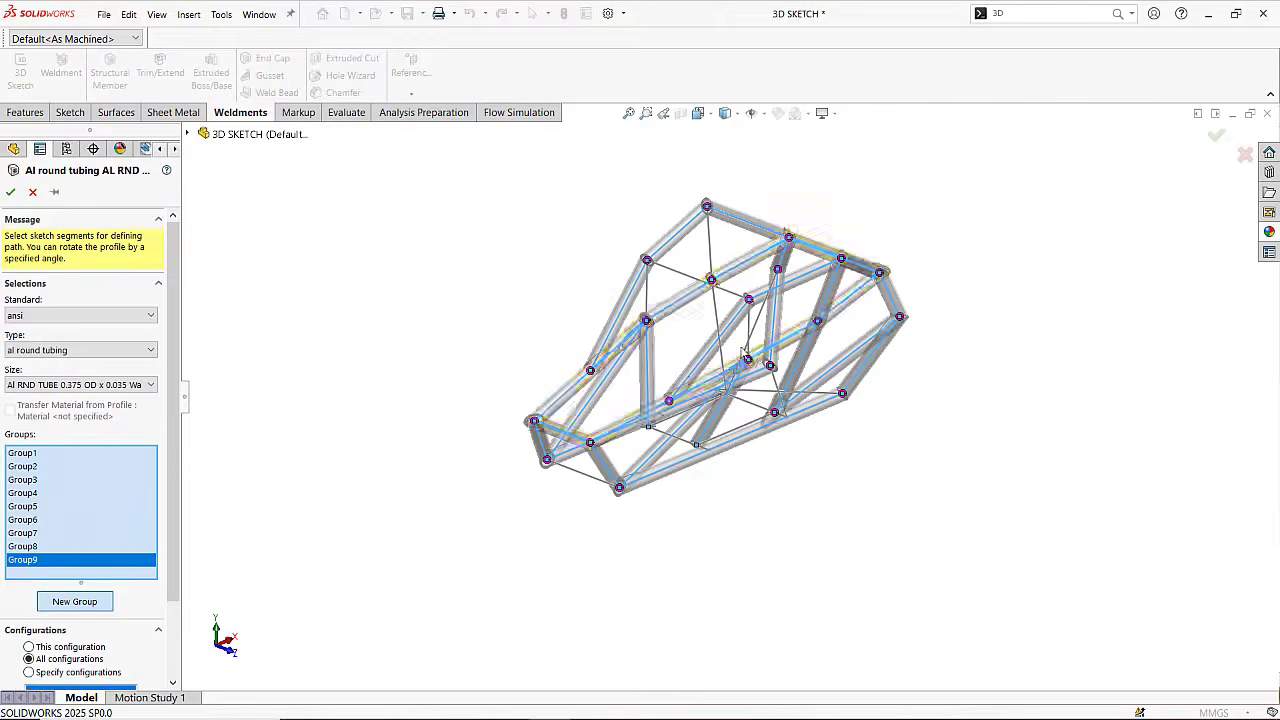
{"action": "mouse_move", "coordinate": [743, 351]}
{"action": "middle_mouse_down"}
{"action": "mouse_move", "coordinate": [606, 434]}
{"action": "mouse_move", "coordinate": [591, 523]}
{"action": "mouse_move", "coordinate": [540, 452]}
{"action": "mouse_move", "coordinate": [700, 404]}
{"action": "middle_mouse_up"}
{"action": "left_click", "coordinate": [500, 422]}
{"action": "left_click", "coordinate": [616, 442]}
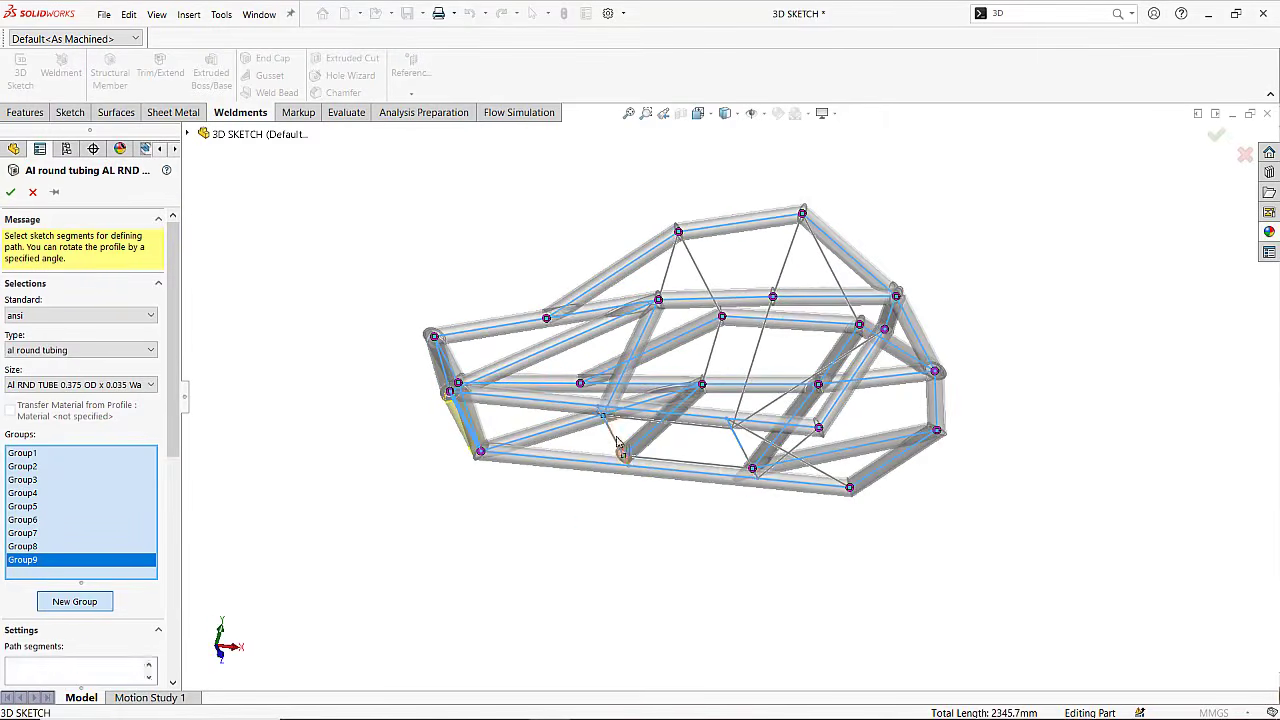
{"action": "middle_click_drag", "start_coordinate": [500, 482], "coordinate": [406, 500]}
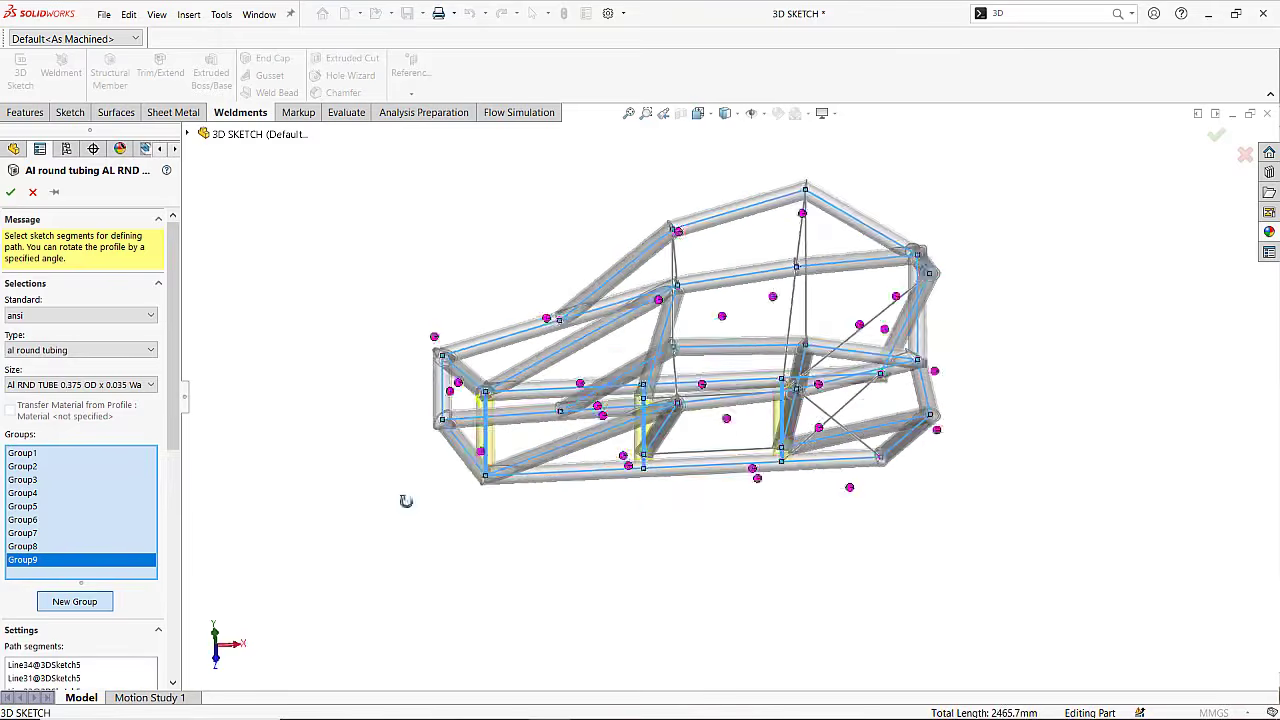
Add a tenth group forming the front roof hoop from its two short uprights and the crossbar.
{"action": "left_click", "coordinate": [75, 601]}
{"action": "middle_click_drag", "start_coordinate": [628, 446], "coordinate": [700, 490]}
{"action": "left_click", "coordinate": [642, 272]}
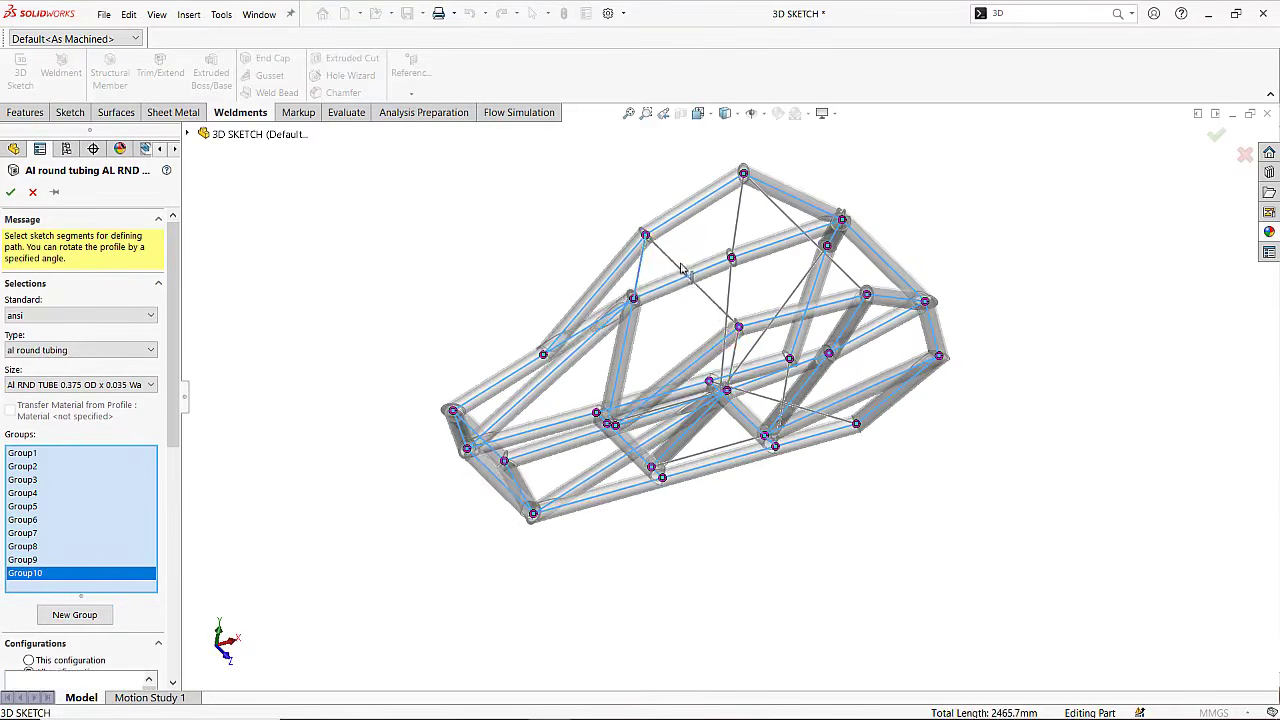
{"action": "left_click", "coordinate": [737, 355]}
{"action": "scroll", "coordinate": [742, 334], "scroll_direction": "down", "scroll_amount": 4}
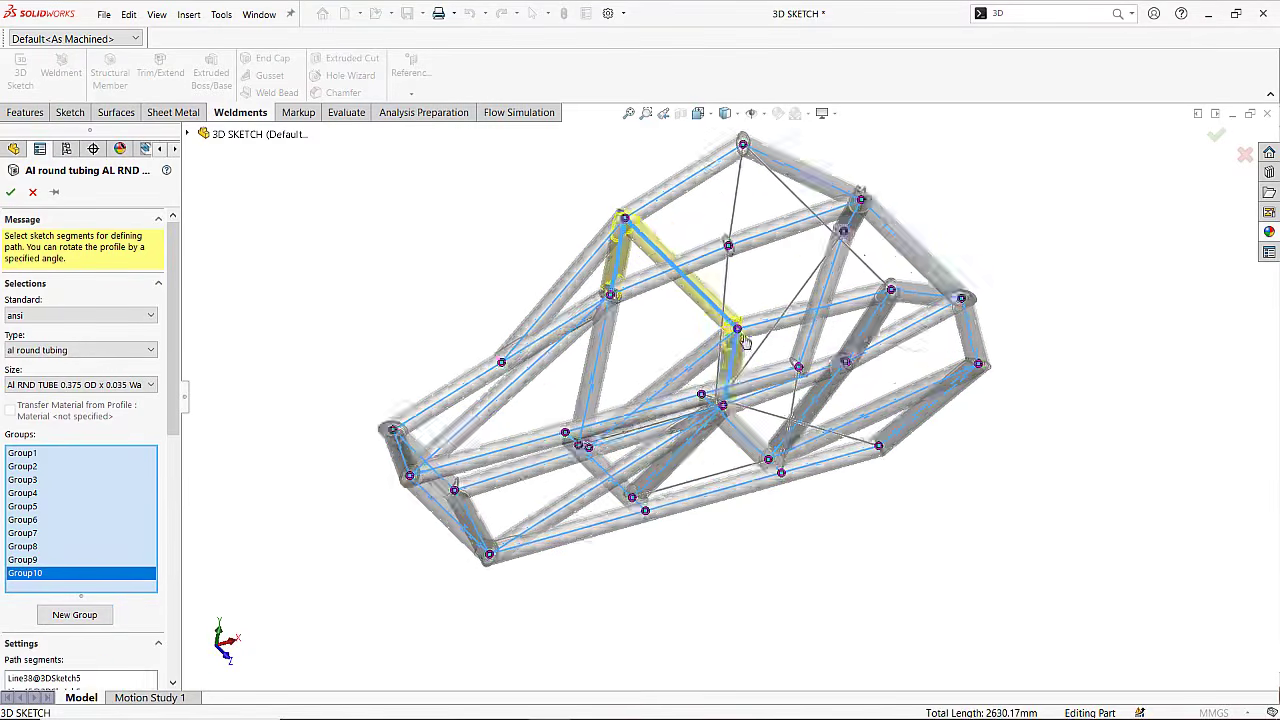
Add an eleventh group for the rear roof crossbar and the remaining side's two uprights down to the floor.
{"action": "scroll", "coordinate": [742, 411], "scroll_direction": "up", "scroll_amount": 2}
{"action": "middle_click_drag", "start_coordinate": [741, 411], "coordinate": [711, 457]}
{"action": "left_click", "coordinate": [88, 617]}
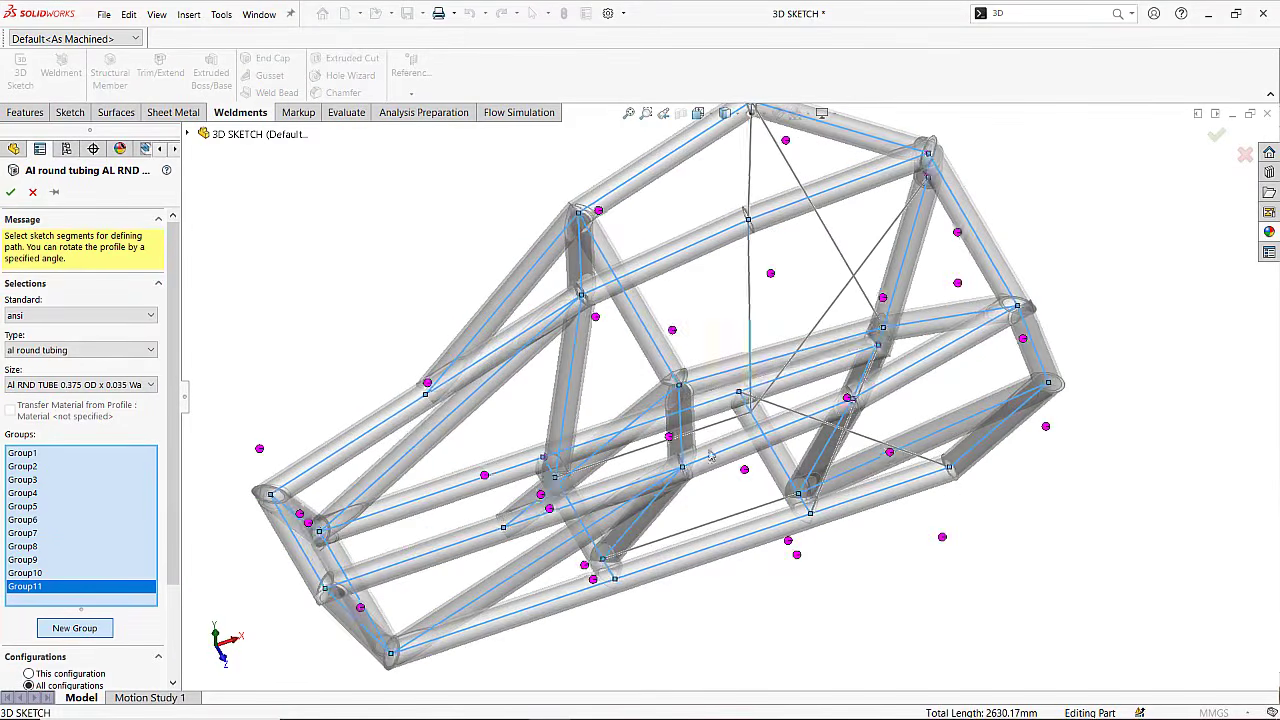
{"action": "left_click", "coordinate": [750, 170]}
{"action": "middle_click_drag", "start_coordinate": [879, 407], "coordinate": [880, 577]}
Add a twelfth group for the remaining side's rear diagonal brace.
{"action": "left_click", "coordinate": [75, 628]}
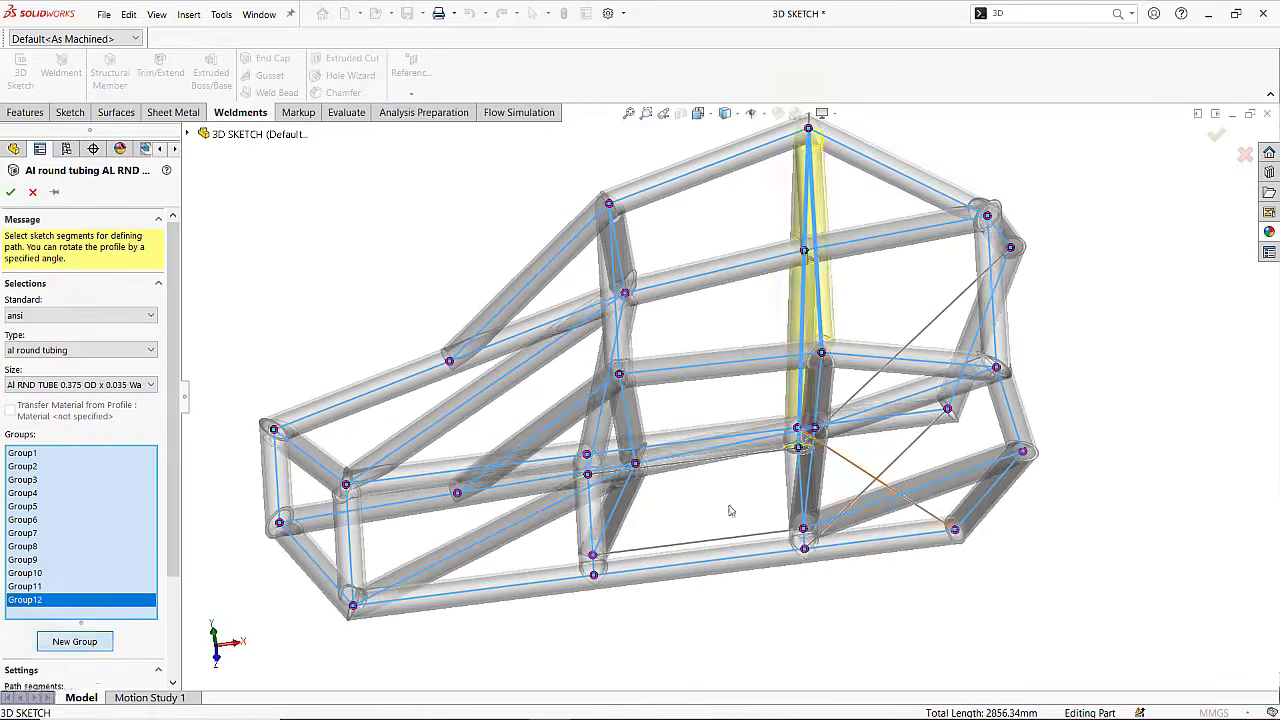
{"action": "middle_click_drag", "start_coordinate": [892, 502], "coordinate": [931, 402]}
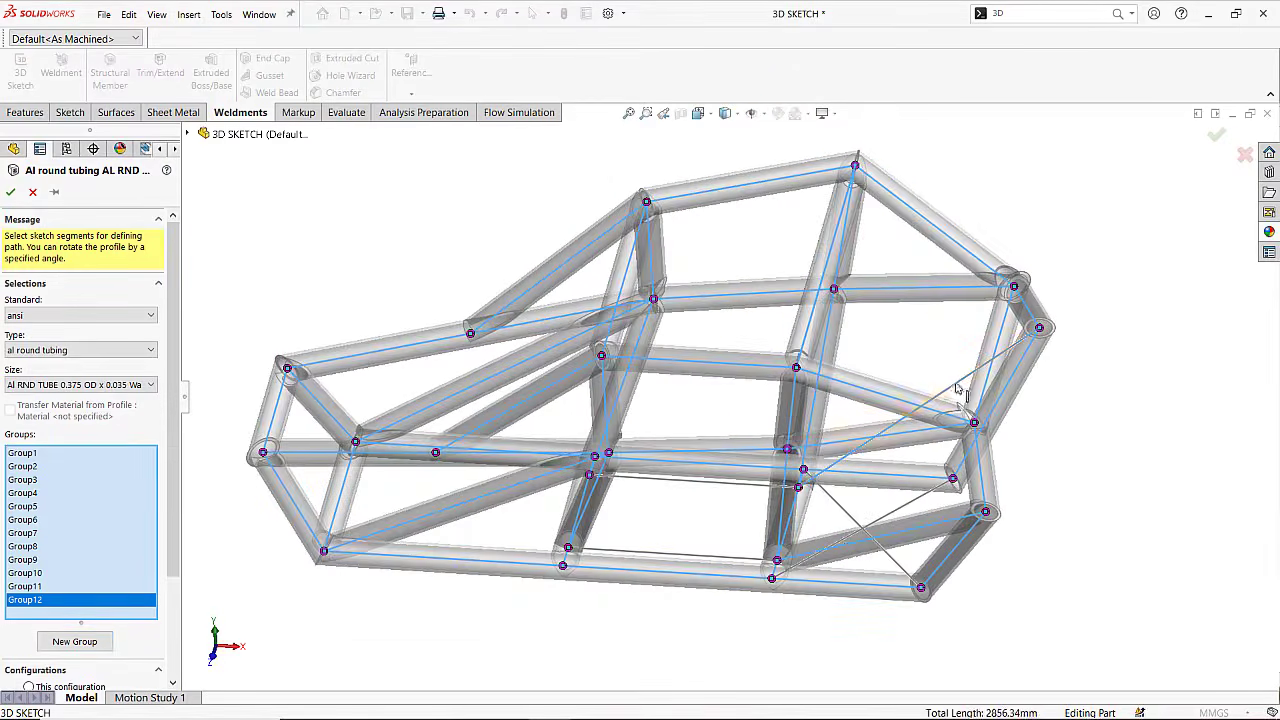
{"action": "left_click", "coordinate": [865, 517]}
{"action": "mouse_move", "coordinate": [865, 517]}
{"action": "middle_mouse_down"}
{"action": "mouse_move", "coordinate": [763, 443]}
{"action": "mouse_move", "coordinate": [714, 633]}
{"action": "middle_mouse_up"}
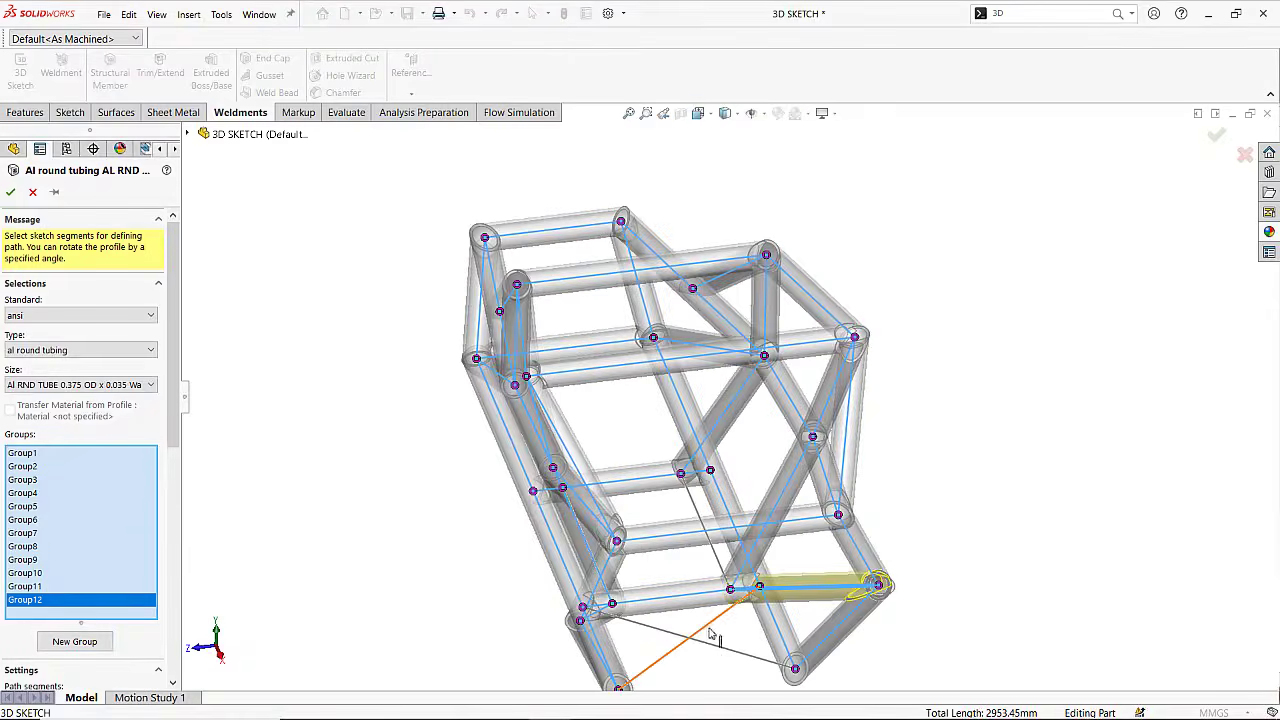
Add the two crossing floor diagonals at the rear end as separate thirteenth and fourteenth groups.
{"action": "scroll", "coordinate": [701, 657], "scroll_direction": "up", "scroll_amount": 4}
{"action": "left_click", "coordinate": [75, 641]}
{"action": "scroll", "coordinate": [727, 523], "scroll_direction": "down", "scroll_amount": 2}
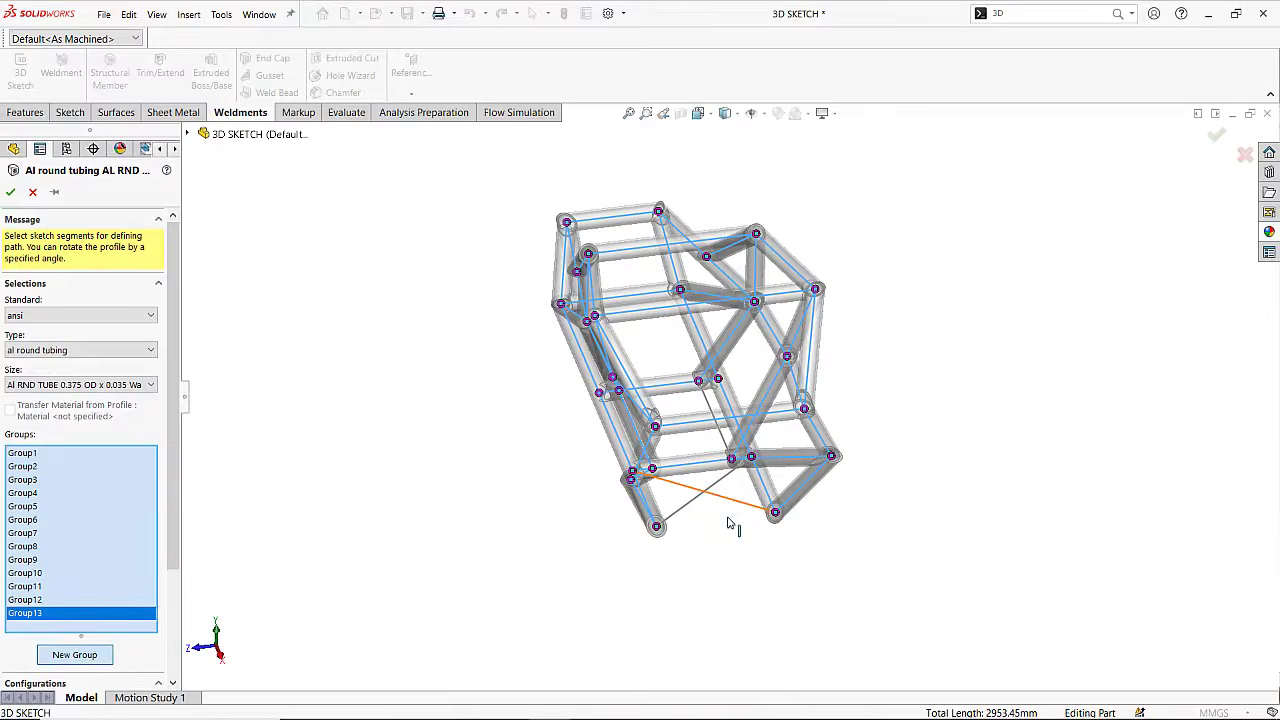
{"action": "left_click", "coordinate": [692, 508]}
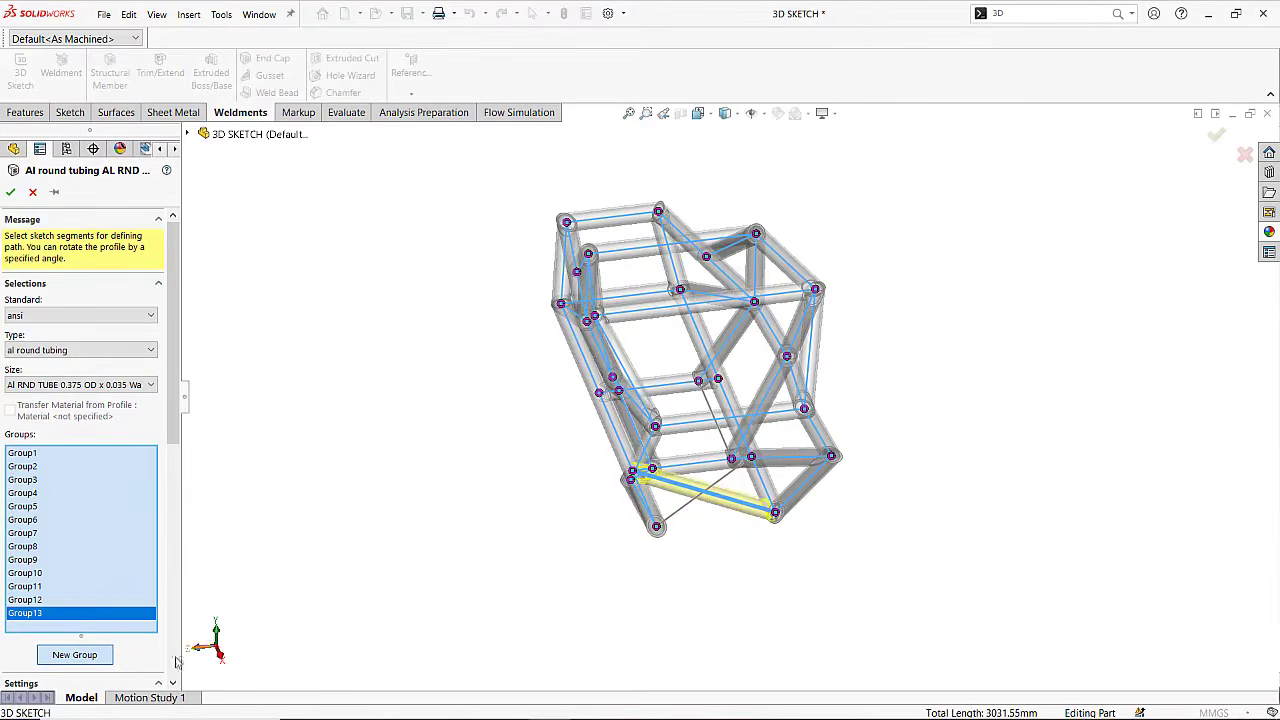
{"action": "left_click", "coordinate": [75, 655]}
{"action": "left_click", "coordinate": [686, 508]}
{"action": "scroll", "coordinate": [717, 521], "scroll_direction": "down", "scroll_amount": 5}
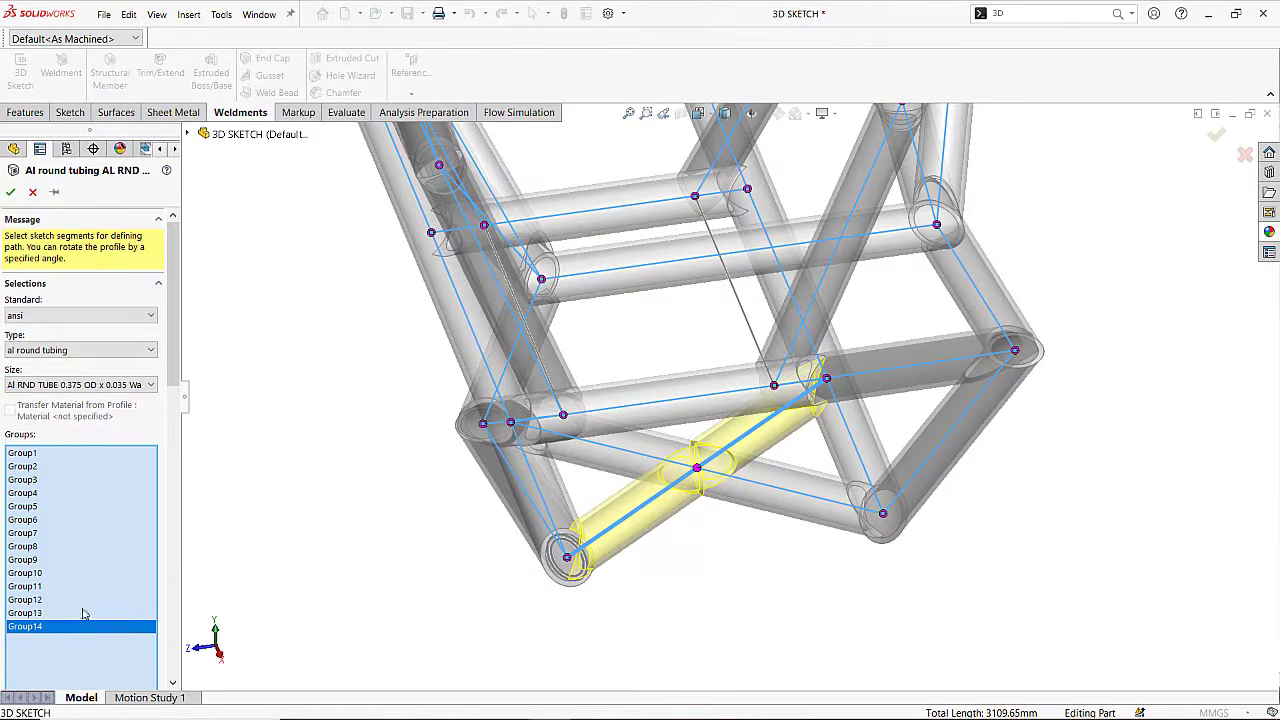
Add a fifteenth group from the two parallel lines linking the crossbars ahead of the crossing floor diagonals.
{"action": "scroll", "coordinate": [155, 554], "scroll_direction": "down", "scroll_amount": 4}
{"action": "left_click", "coordinate": [76, 358]}
{"action": "left_click", "coordinate": [737, 304]}
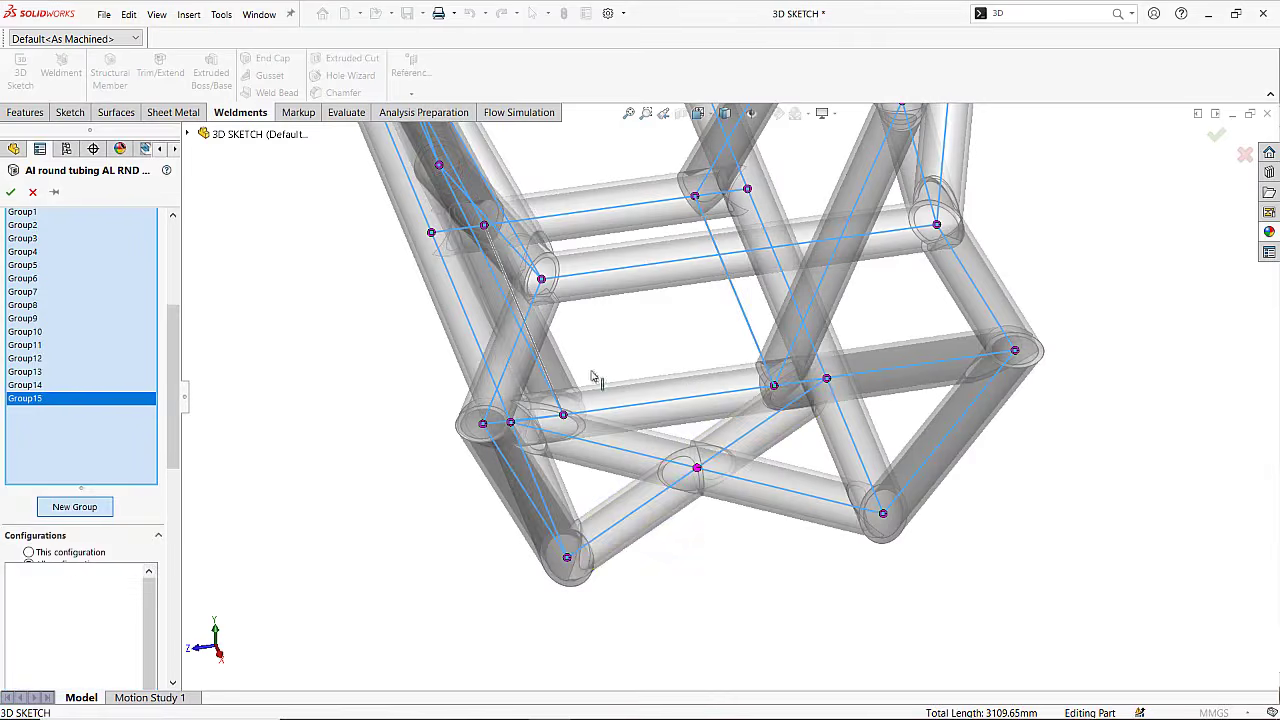
{"action": "middle_click_drag", "start_coordinate": [592, 376], "coordinate": [566, 377]}
{"action": "left_click", "coordinate": [542, 337]}
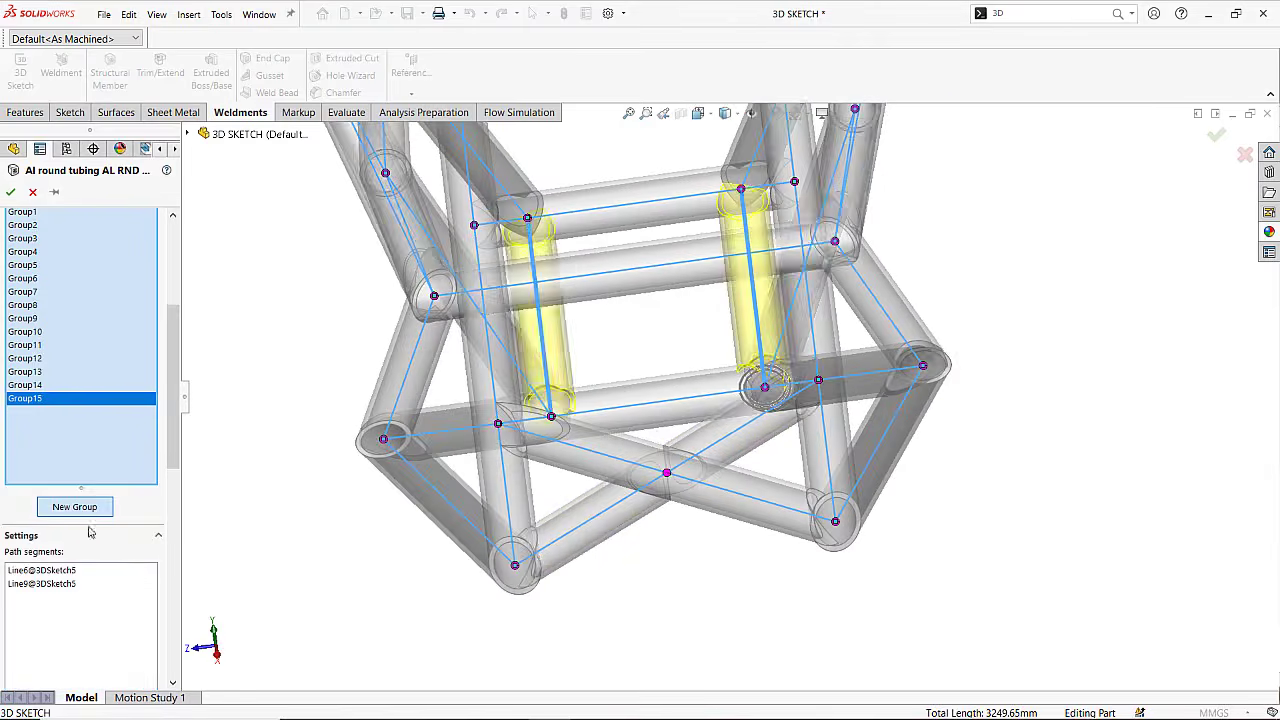
Set Groups 2 and 3 to trim order 1 in the corner treatment at one rear corner of the mid-height rails.
{"action": "scroll", "coordinate": [477, 456], "scroll_direction": "up", "scroll_amount": 7}
{"action": "middle_click_drag", "start_coordinate": [570, 430], "coordinate": [974, 263]}
{"action": "scroll", "coordinate": [724, 317], "scroll_direction": "down", "scroll_amount": 2}
{"action": "scroll", "coordinate": [900, 370], "scroll_direction": "down", "scroll_amount": 8}
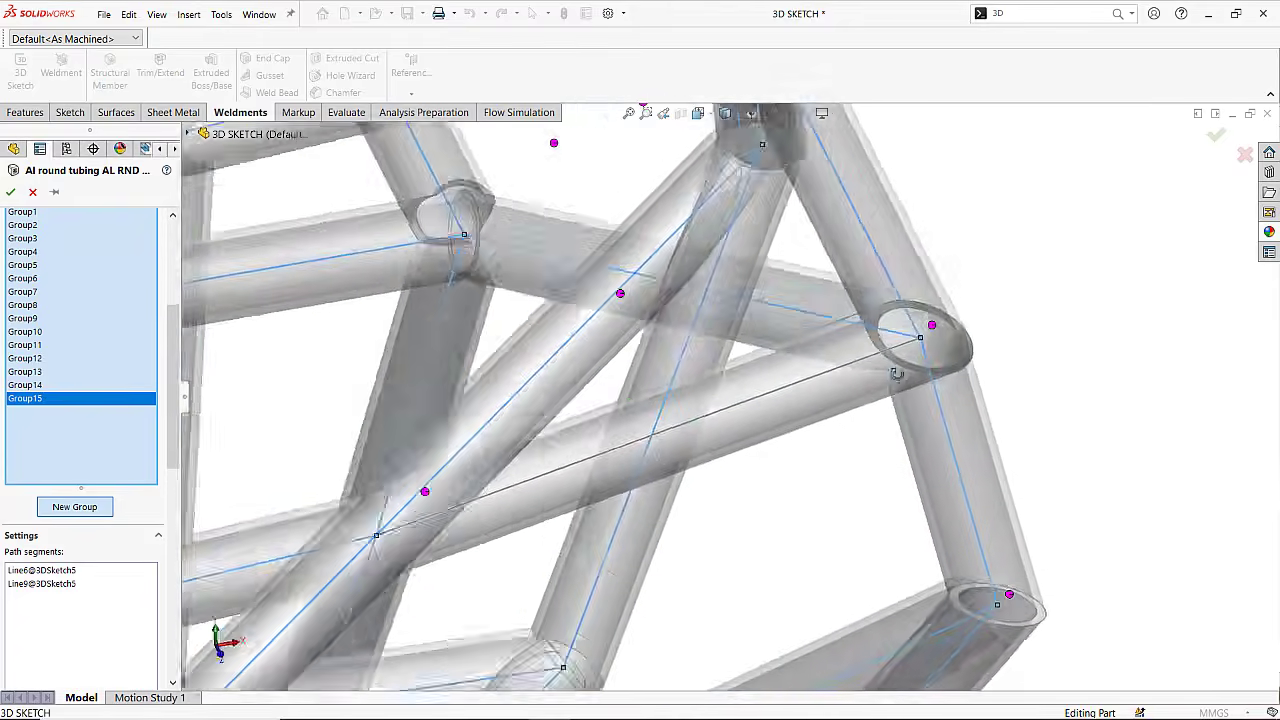
{"action": "middle_click_drag", "start_coordinate": [896, 373], "coordinate": [894, 517]}
{"action": "middle_click_drag", "start_coordinate": [870, 526], "coordinate": [904, 425]}
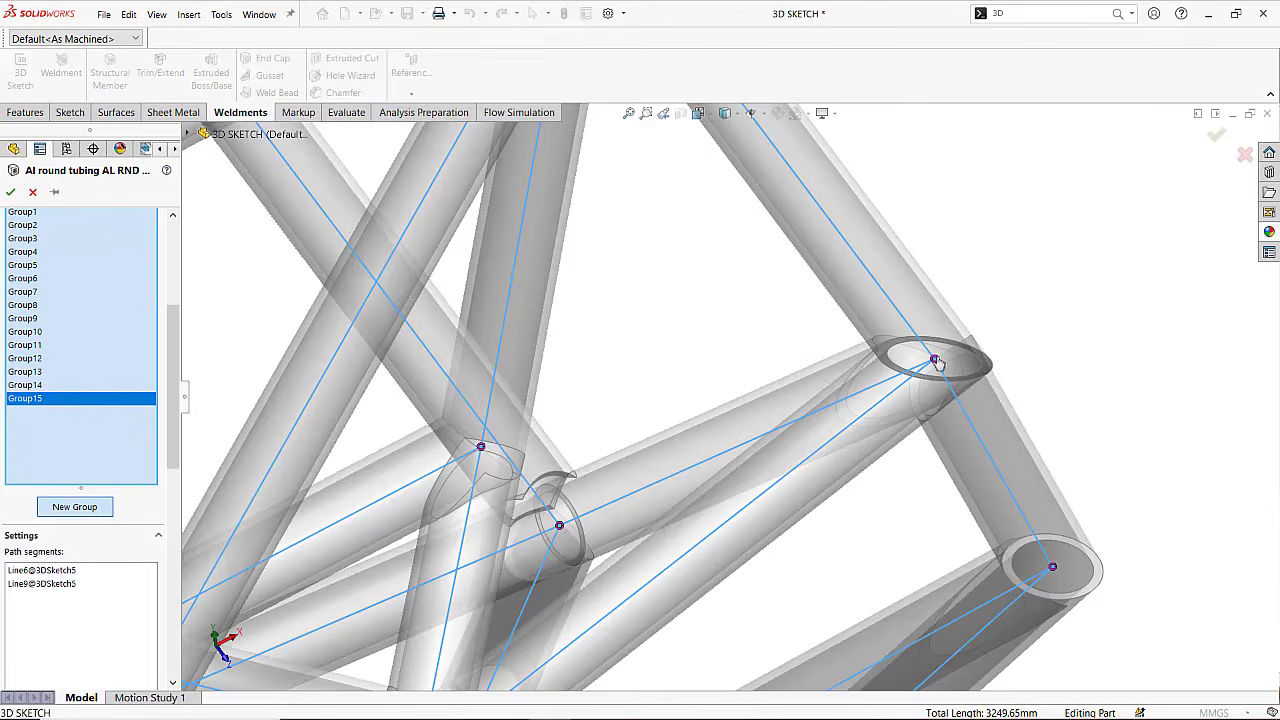
{"action": "left_click", "coordinate": [934, 360]}
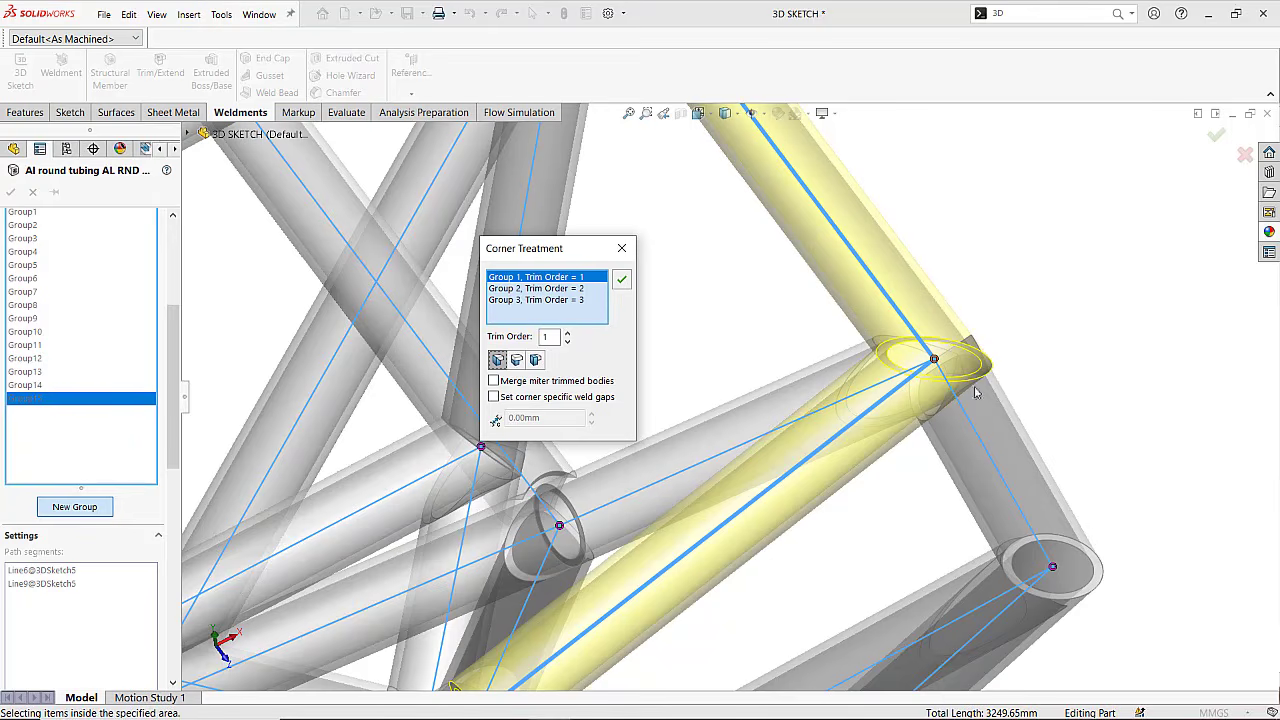
{"action": "left_click", "coordinate": [558, 289]}
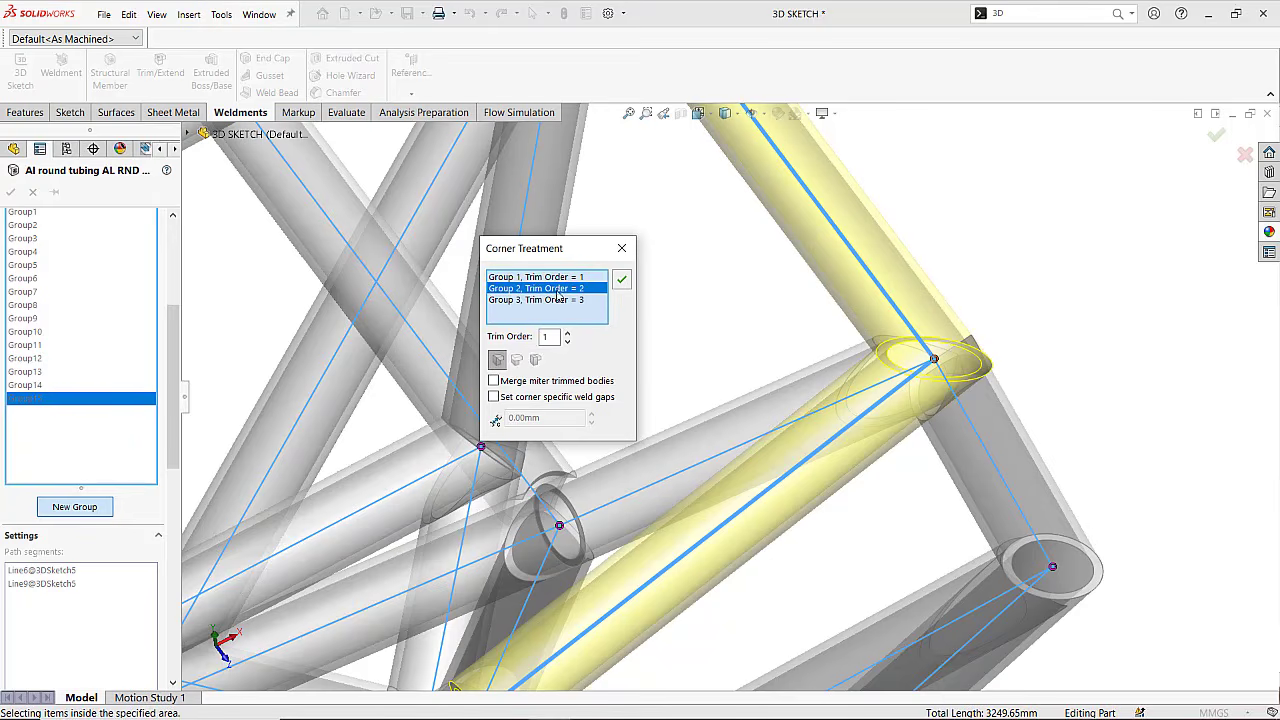
{"action": "left_click", "coordinate": [567, 343]}
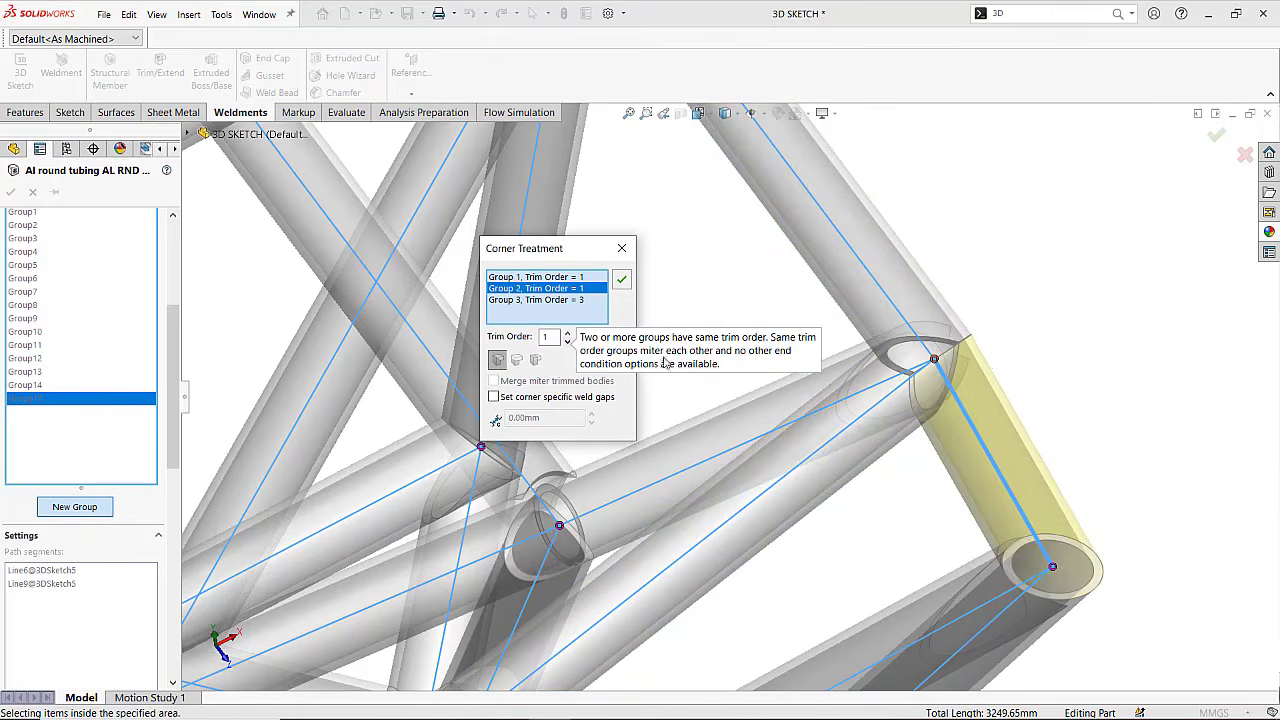
{"action": "left_click", "coordinate": [554, 300]}
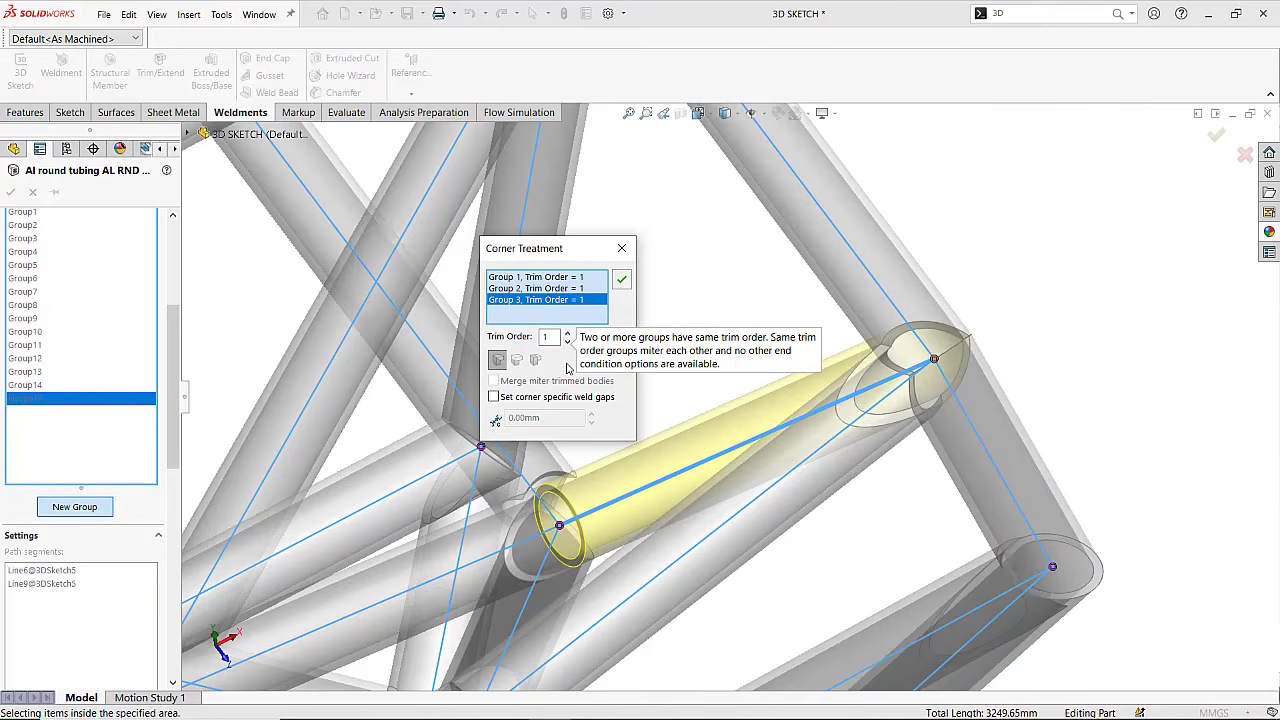
{"action": "left_click", "coordinate": [621, 282]}
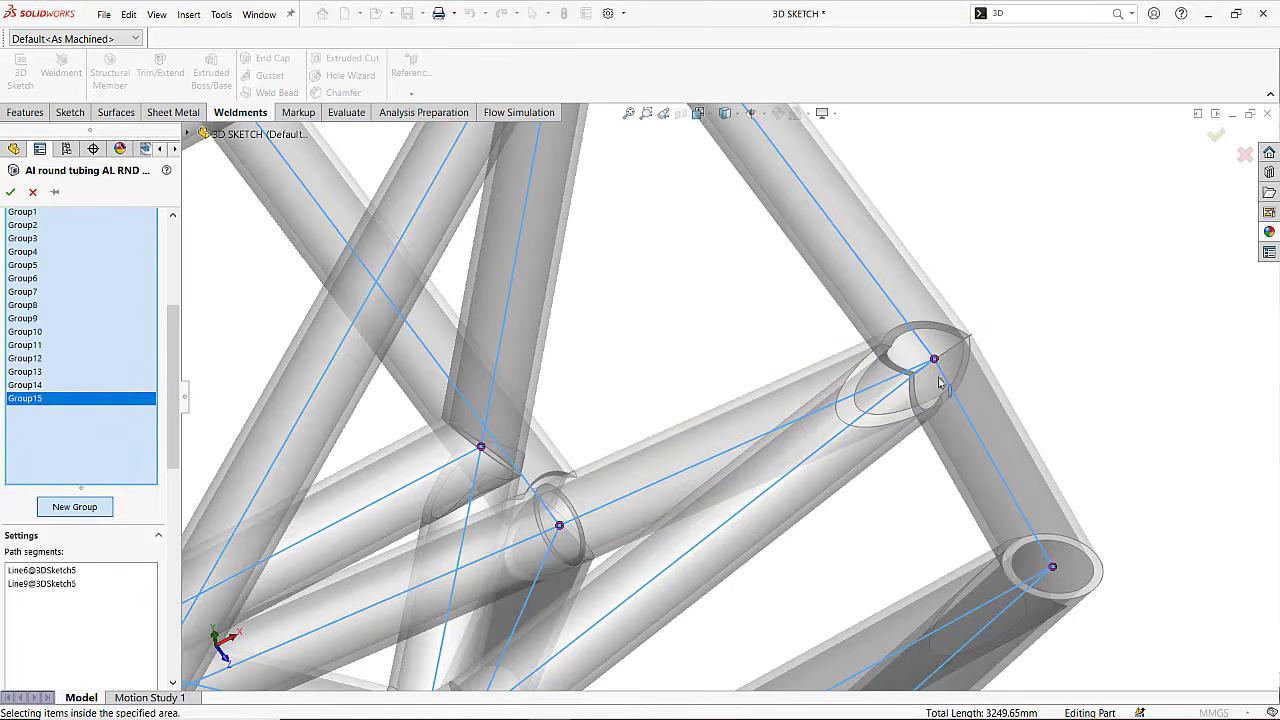
Set Groups 2 and 3 to trim order 1 at the opposite rear corner of the mid-height rails.
{"action": "scroll", "coordinate": [940, 383], "scroll_direction": "down", "scroll_amount": 3}
{"action": "middle_click_drag", "start_coordinate": [843, 437], "coordinate": [830, 346]}
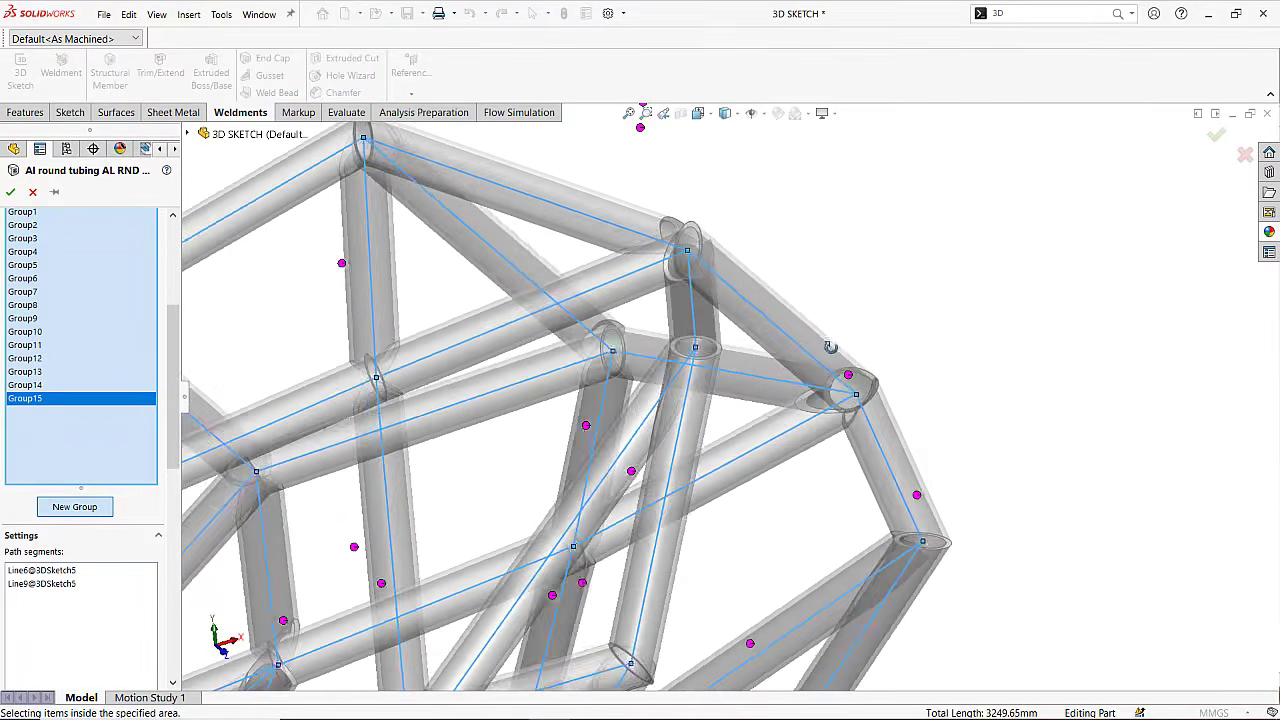
{"action": "scroll", "coordinate": [706, 275], "scroll_direction": "up", "scroll_amount": 4}
{"action": "middle_click_drag", "start_coordinate": [694, 277], "coordinate": [660, 314]}
{"action": "scroll", "coordinate": [676, 317], "scroll_direction": "down", "scroll_amount": 2}
{"action": "scroll", "coordinate": [772, 258], "scroll_direction": "up", "scroll_amount": 5}
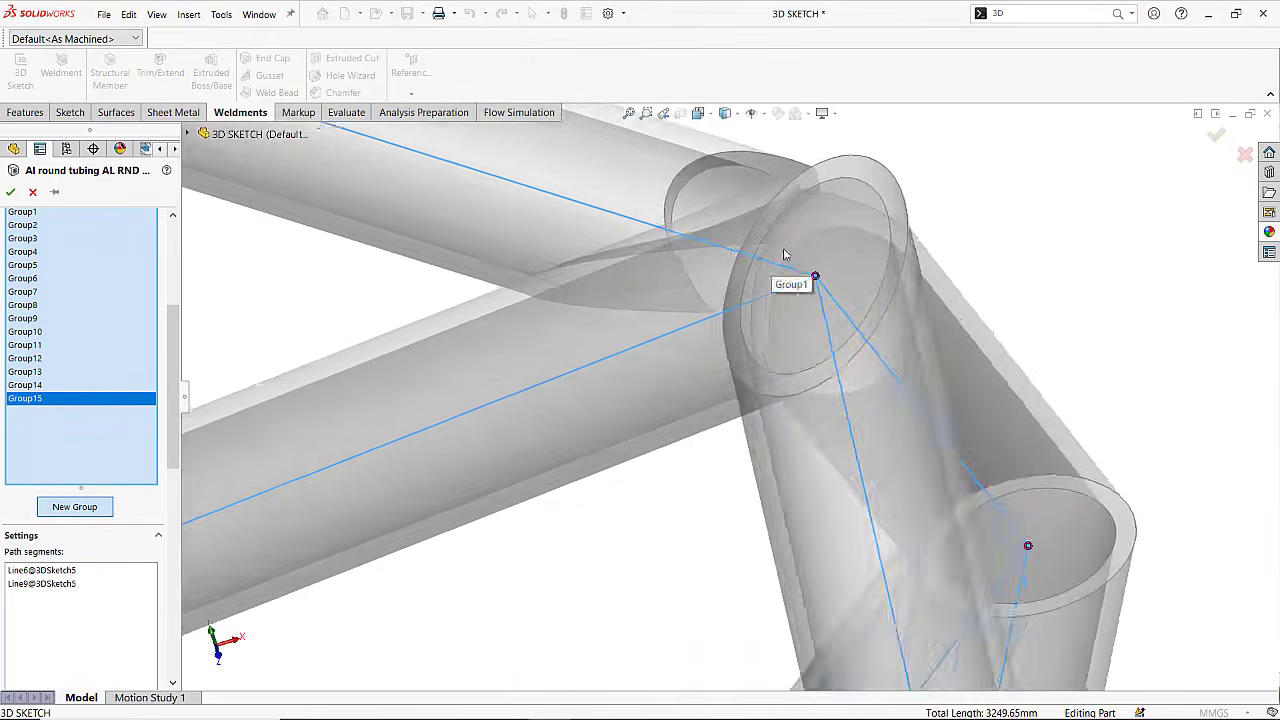
{"action": "scroll", "coordinate": [785, 255], "scroll_direction": "down", "scroll_amount": 3}
{"action": "middle_click_drag", "start_coordinate": [785, 255], "coordinate": [800, 310]}
{"action": "scroll", "coordinate": [814, 321], "scroll_direction": "up", "scroll_amount": 4}
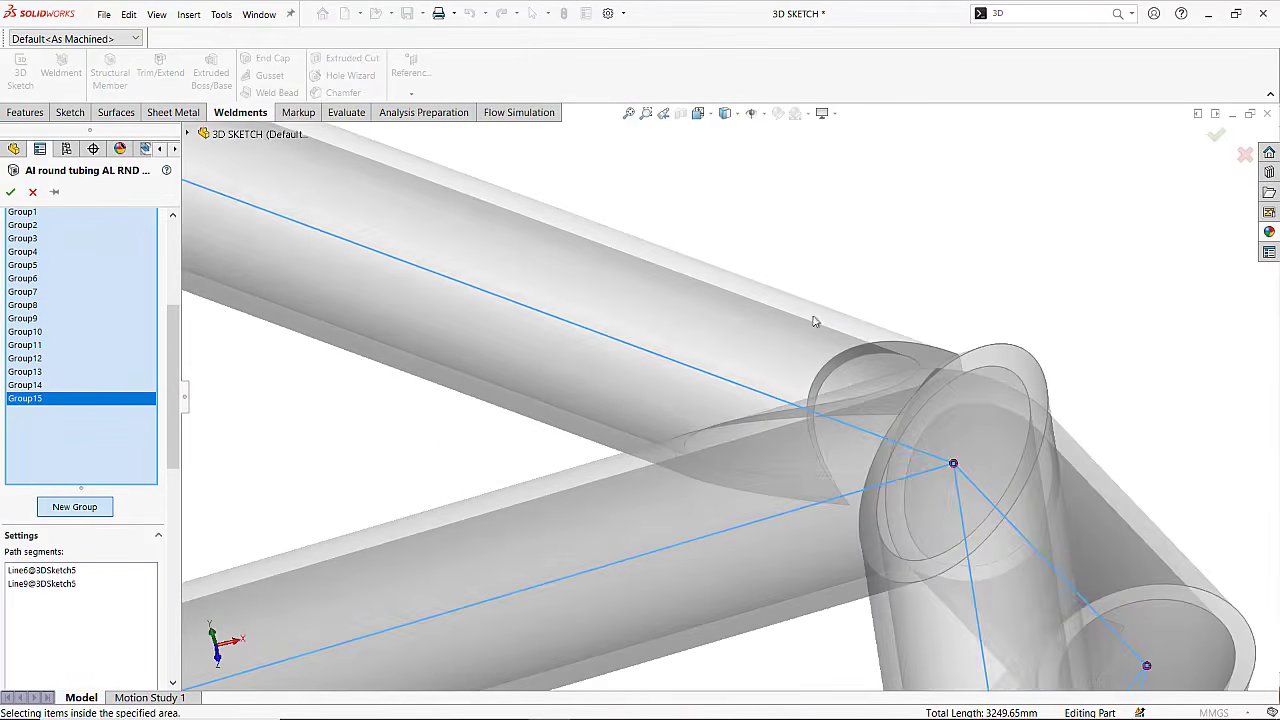
{"action": "left_click", "coordinate": [953, 463]}
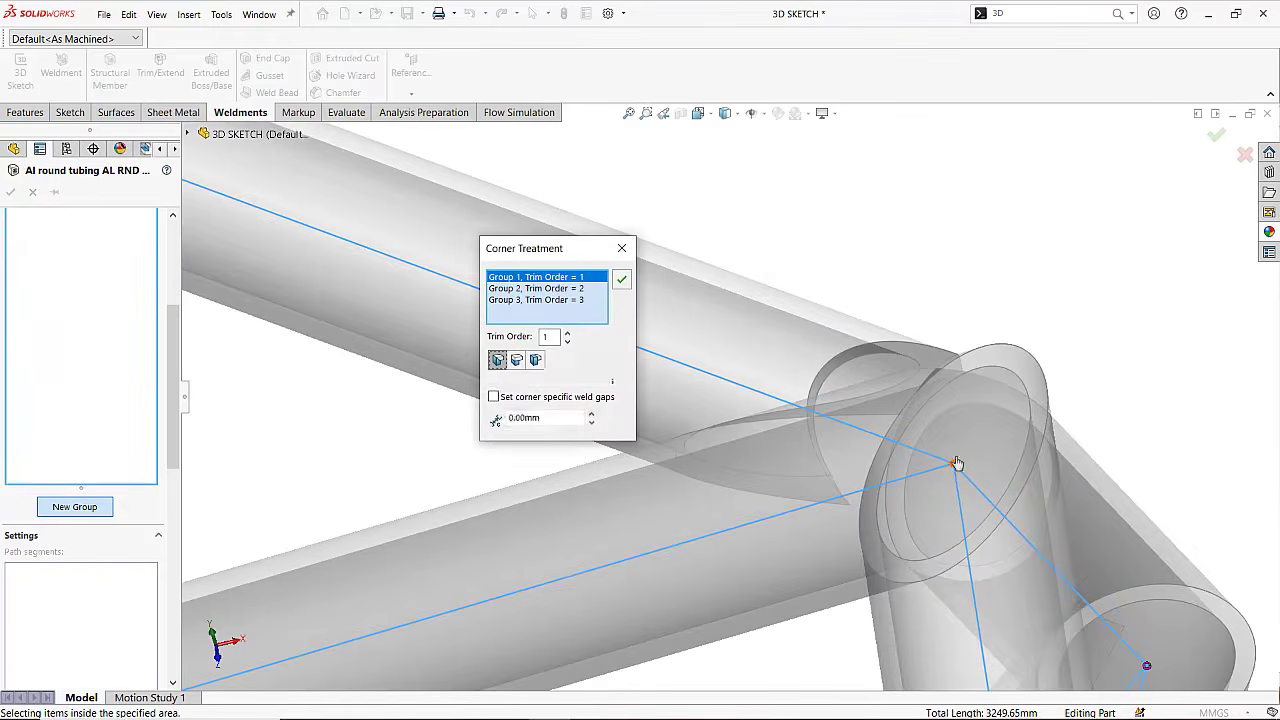
{"action": "left_click", "coordinate": [554, 289]}
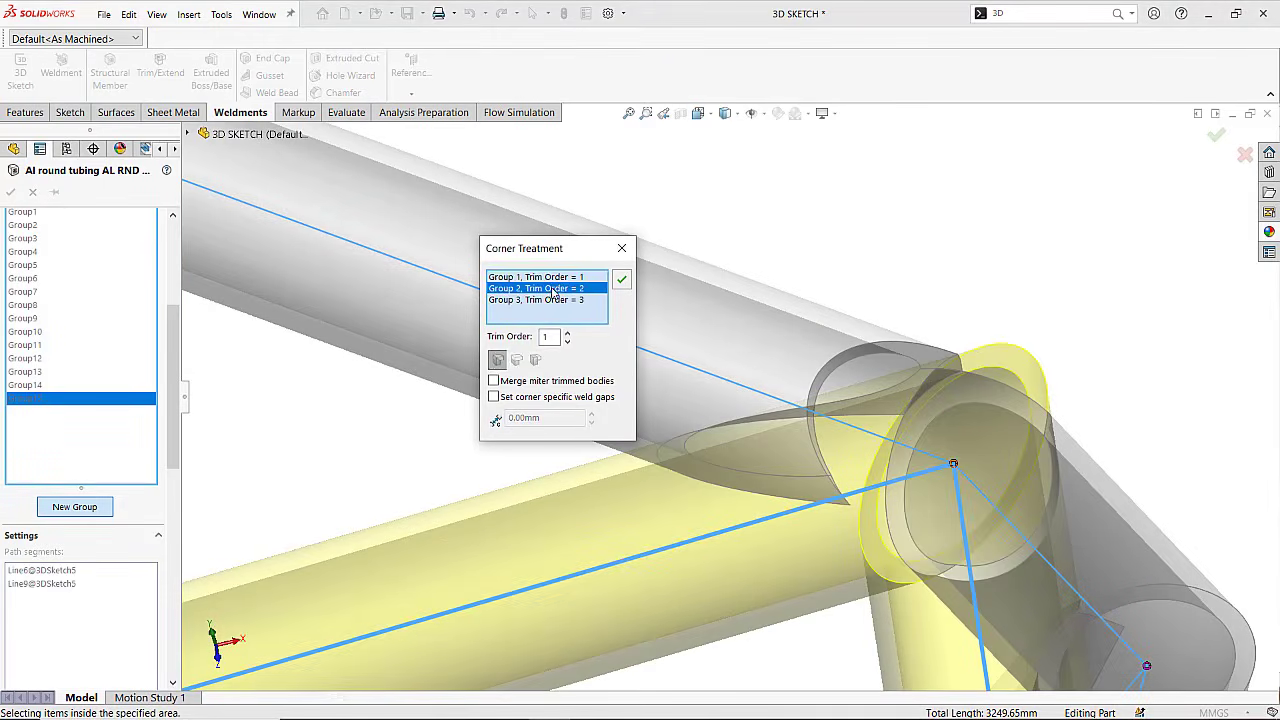
{"action": "left_click", "coordinate": [567, 341]}
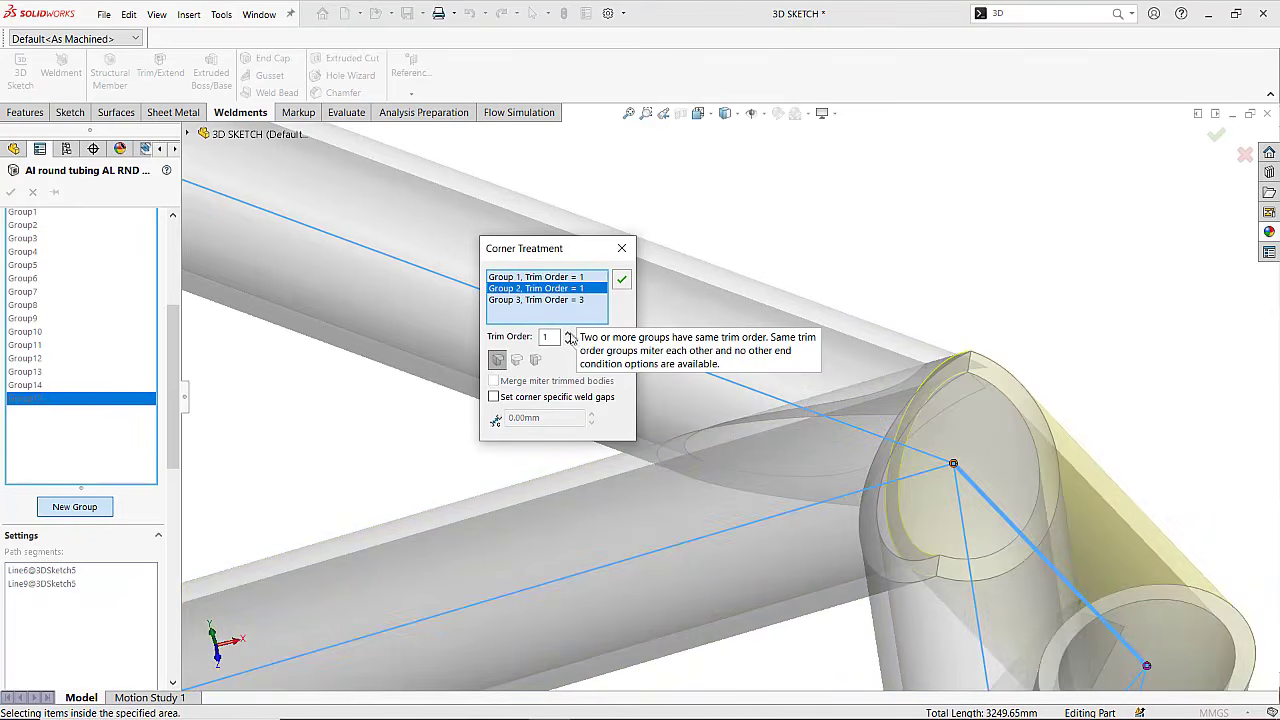
{"action": "left_click", "coordinate": [556, 300]}
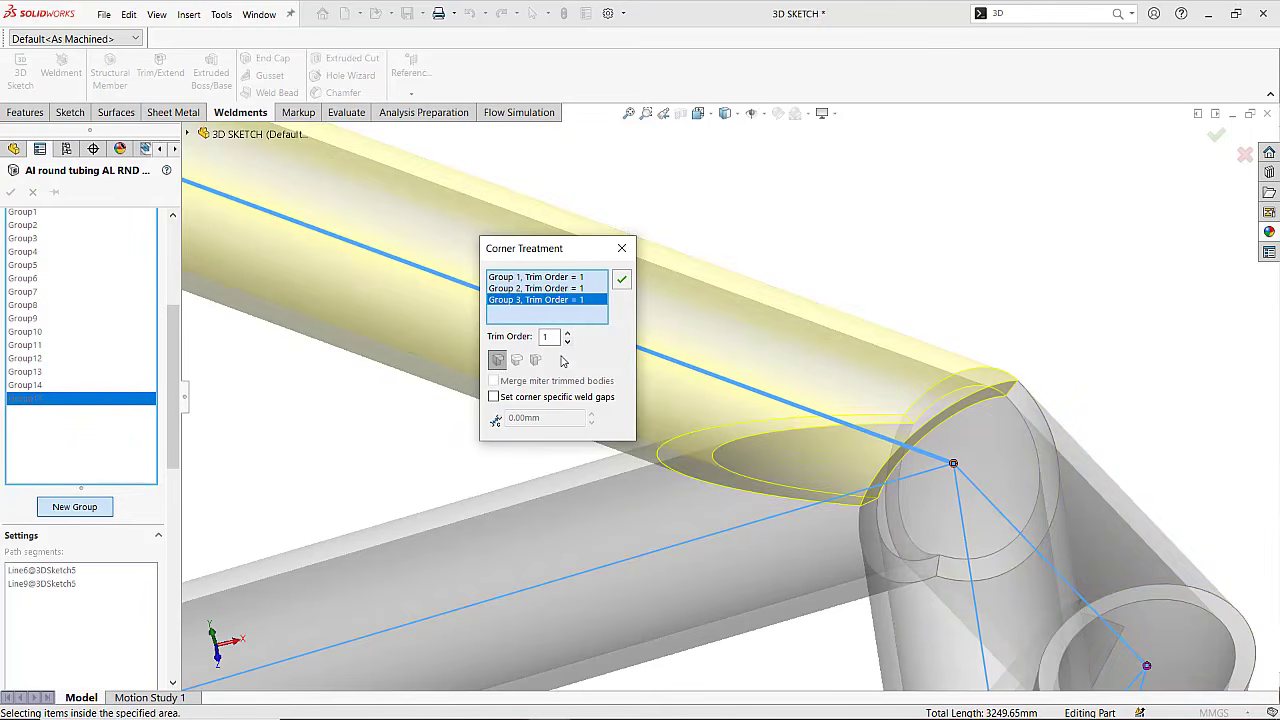
{"action": "left_click", "coordinate": [621, 279]}
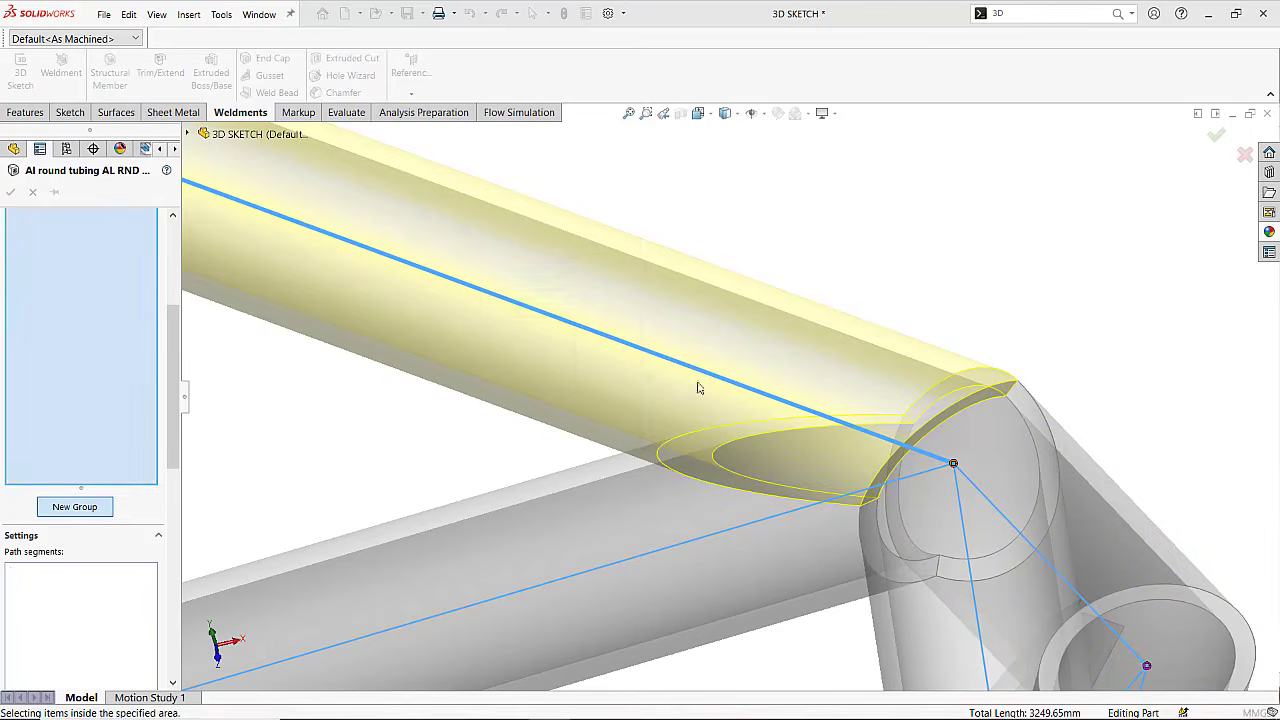
Set Group 2 to trim order 1 at the rearmost joint where one side's rear diagonal brace ends.
{"action": "scroll", "coordinate": [751, 444], "scroll_direction": "up", "scroll_amount": 10}
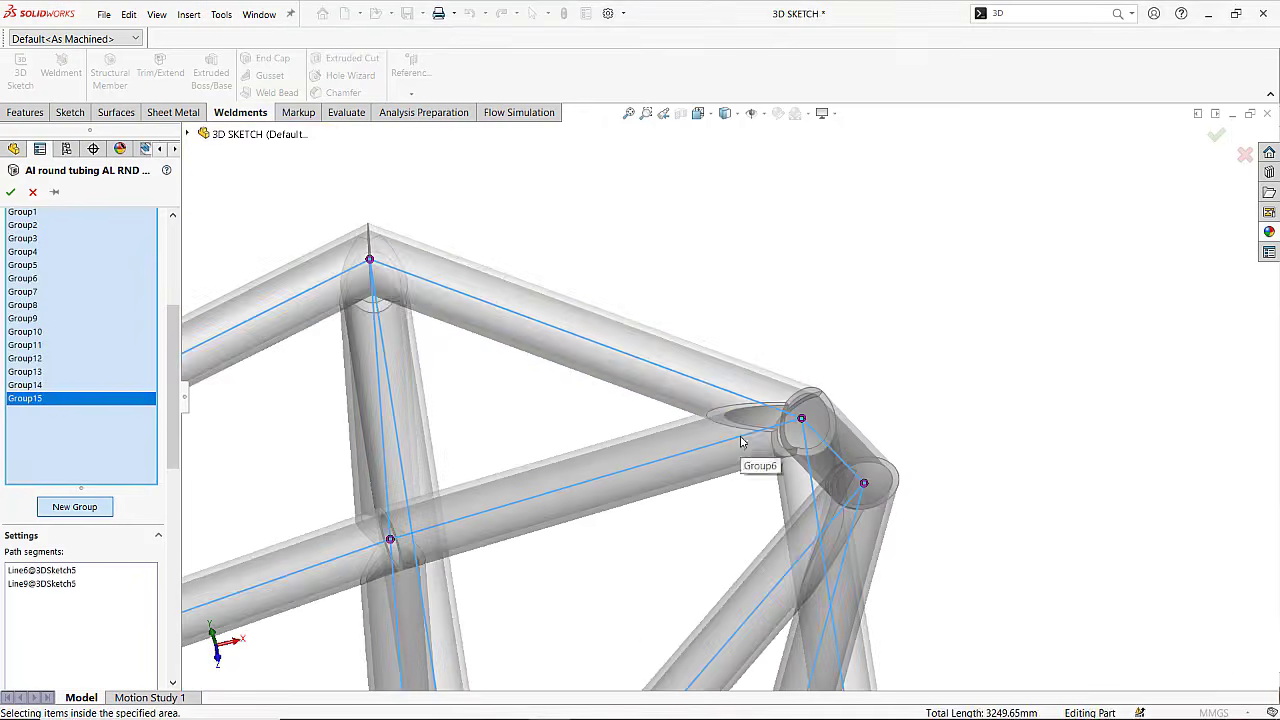
{"action": "middle_click_drag", "start_coordinate": [833, 473], "coordinate": [778, 369]}
{"action": "scroll", "coordinate": [800, 533], "scroll_direction": "down", "scroll_amount": 6}
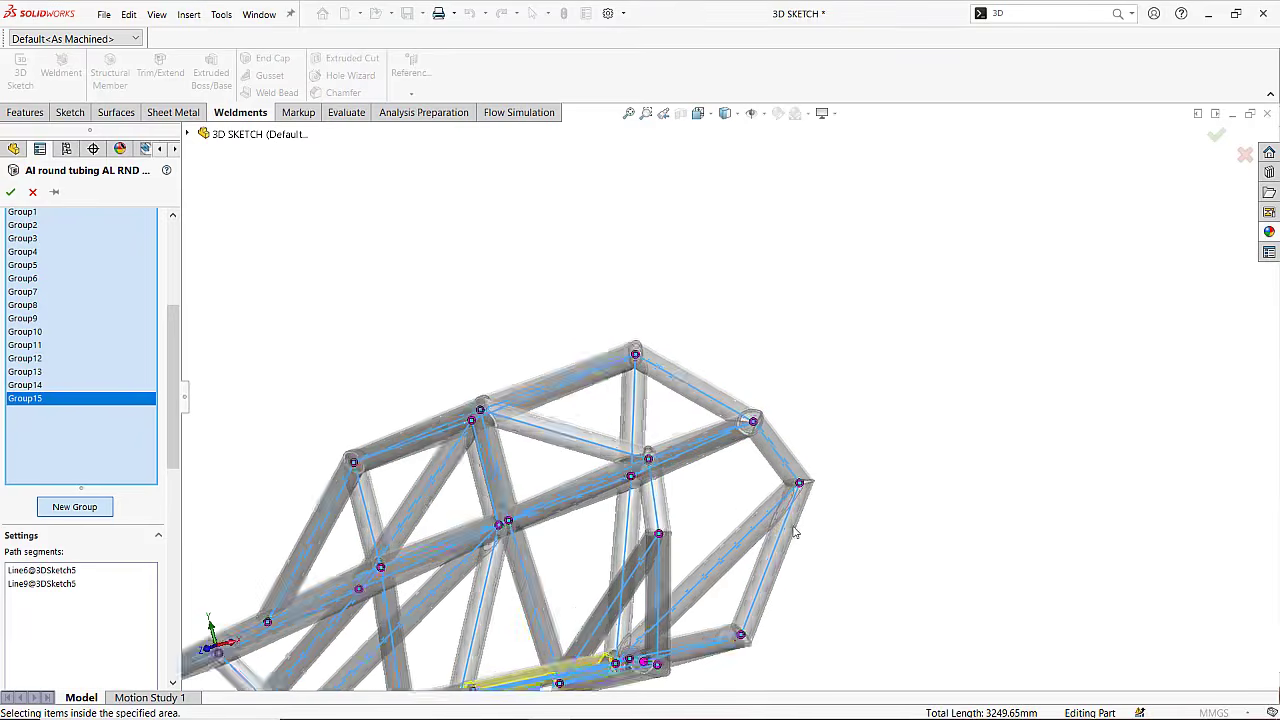
{"action": "left_click", "coordinate": [801, 417]}
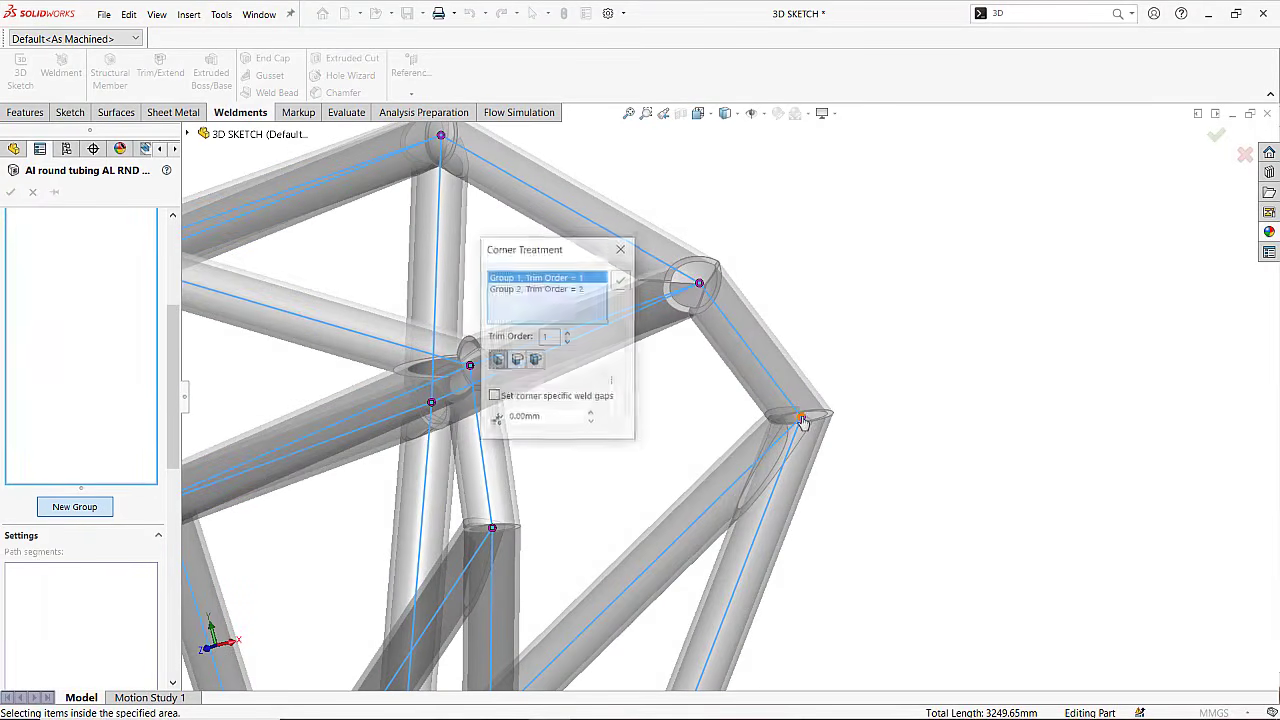
{"action": "left_click", "coordinate": [548, 288]}
{"action": "left_click", "coordinate": [567, 336]}
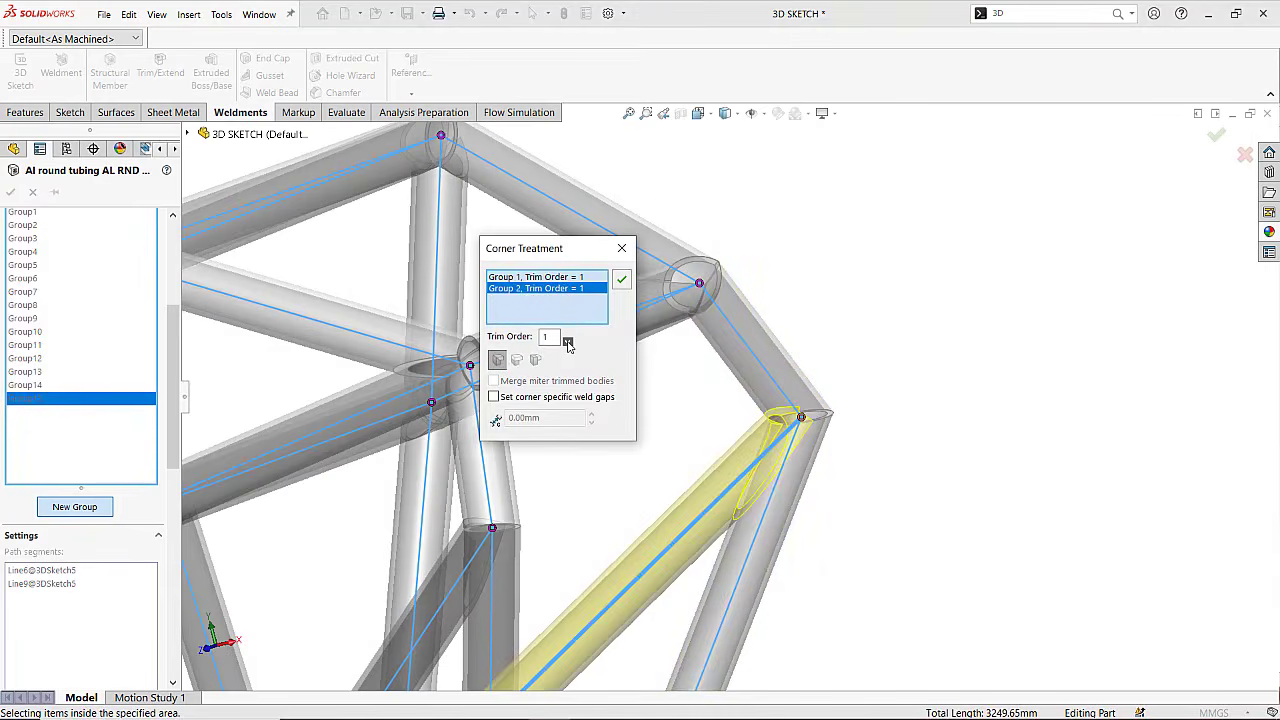
{"action": "left_click", "coordinate": [621, 279]}
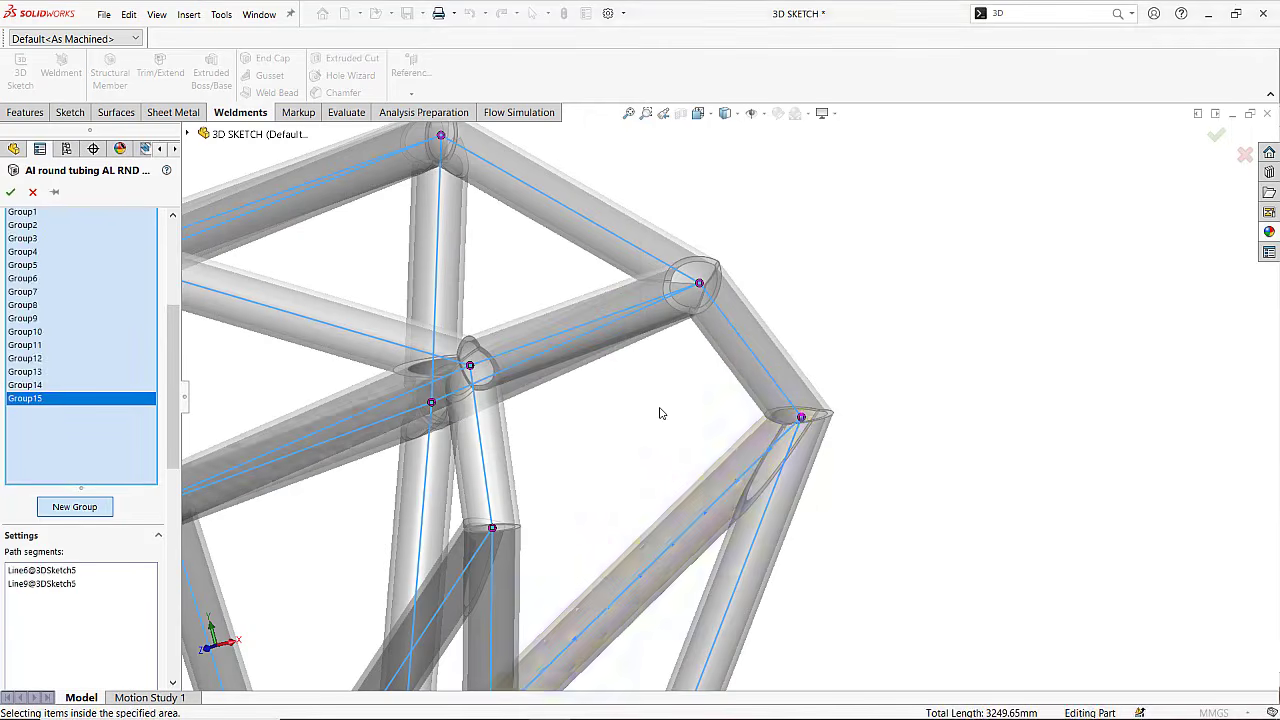
Apply the corner treatment at the matching rearmost brace joint on the other side of the frame.
{"action": "scroll", "coordinate": [660, 413], "scroll_direction": "up", "scroll_amount": 3}
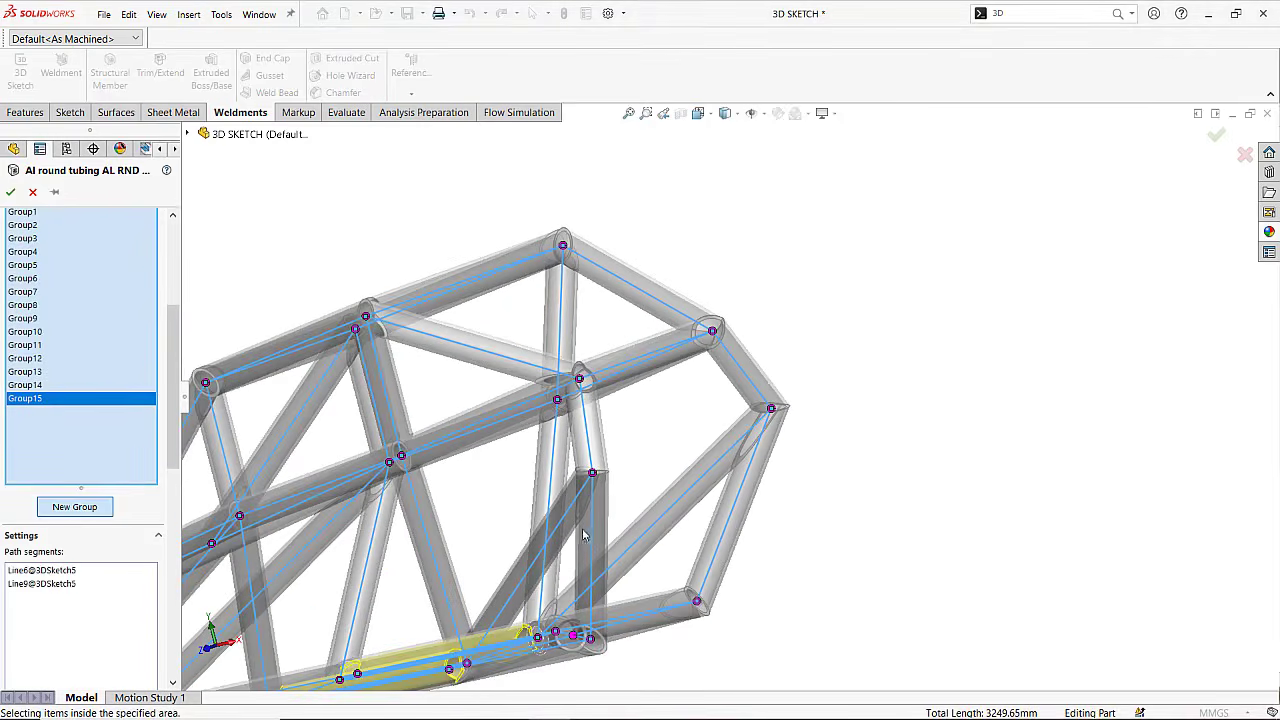
{"action": "scroll", "coordinate": [585, 535], "scroll_direction": "down", "scroll_amount": 1}
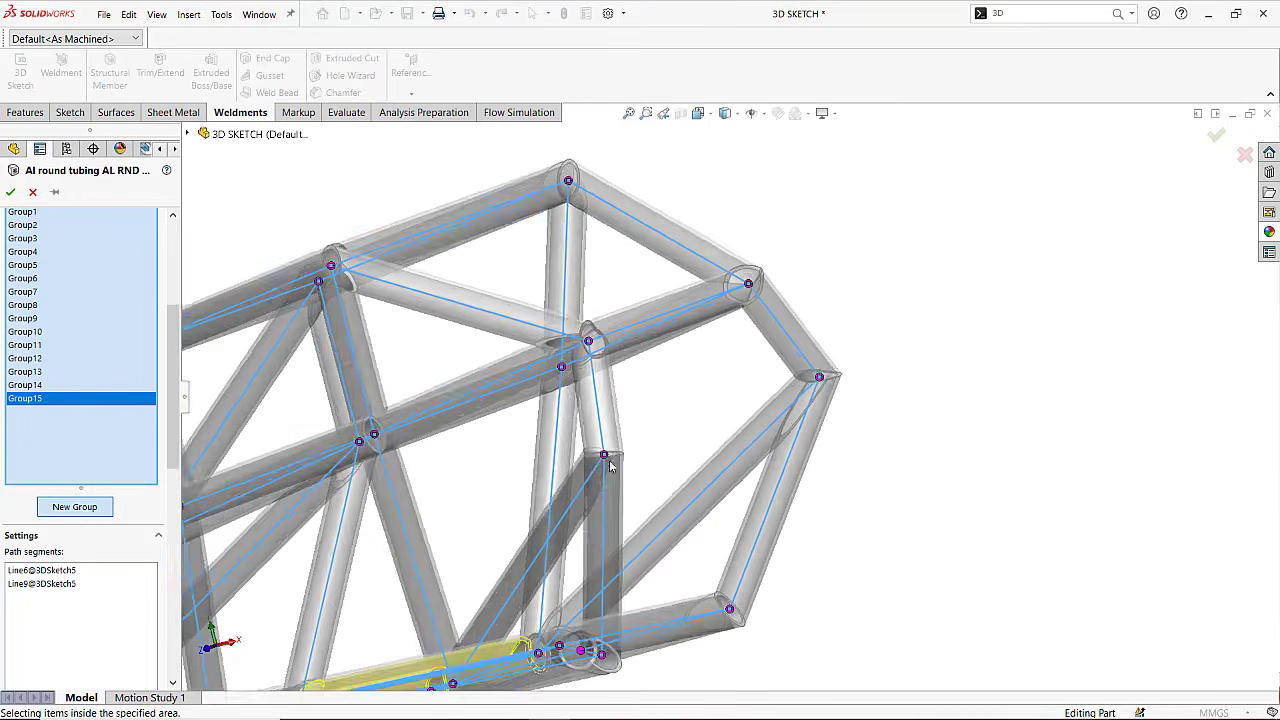
{"action": "middle_click_drag", "start_coordinate": [610, 462], "coordinate": [688, 482]}
{"action": "left_click", "coordinate": [882, 520]}
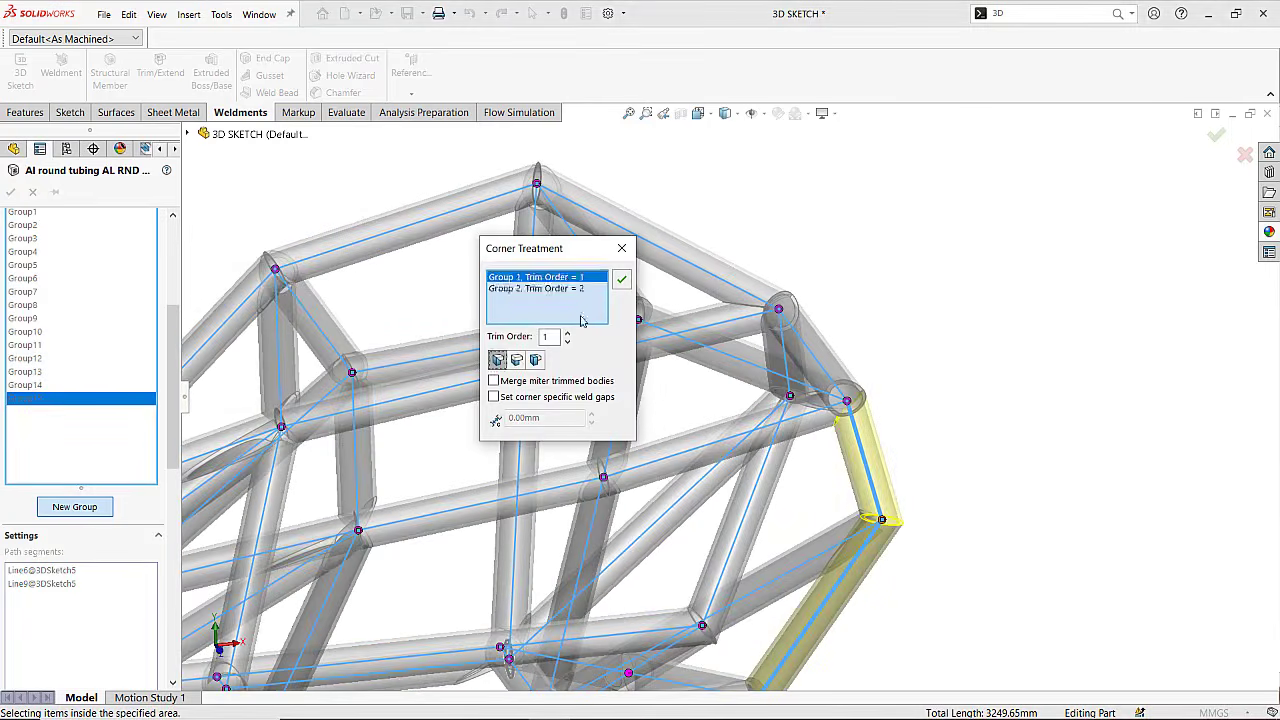
{"action": "left_click", "coordinate": [574, 289]}
{"action": "left_click", "coordinate": [621, 281]}
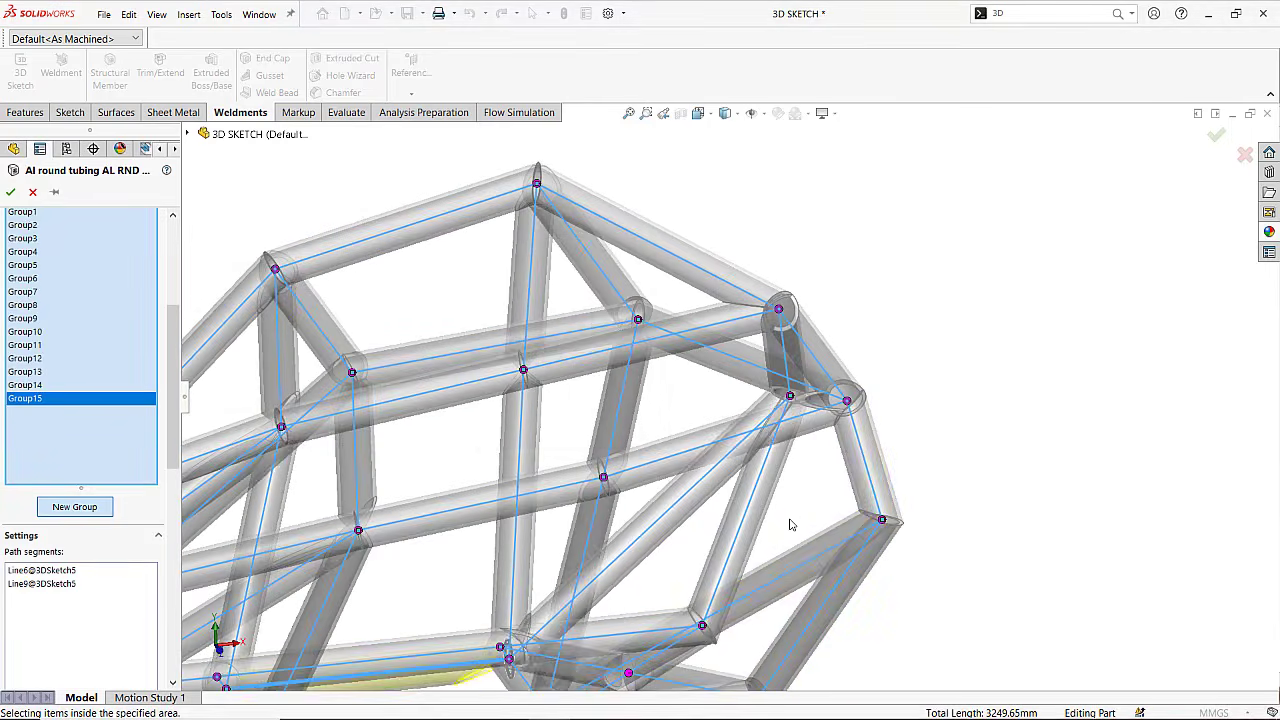
Miter both lower rear floor corners by setting Group 2 to trim order 1 at each.
{"action": "middle_click_drag", "start_coordinate": [789, 523], "coordinate": [734, 588]}
{"action": "left_click", "coordinate": [731, 598]}
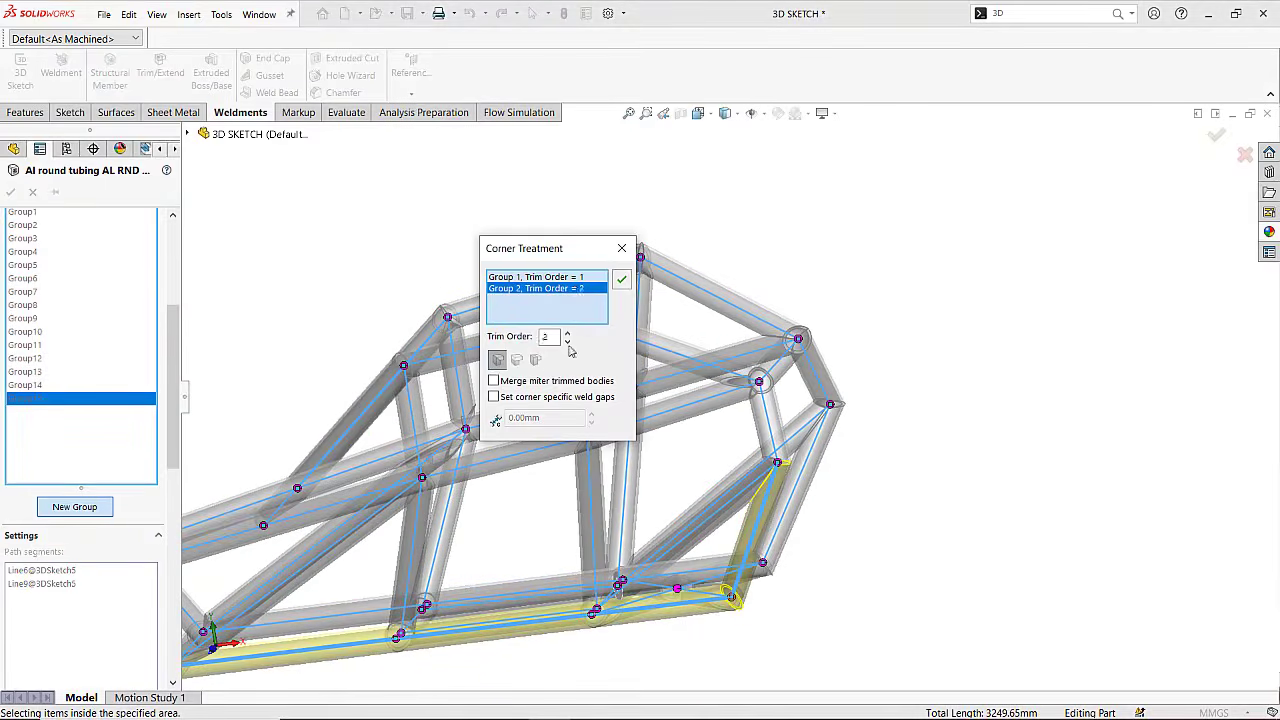
{"action": "left_click", "coordinate": [567, 341]}
{"action": "left_click", "coordinate": [620, 288]}
{"action": "middle_click_drag", "start_coordinate": [809, 568], "coordinate": [768, 566]}
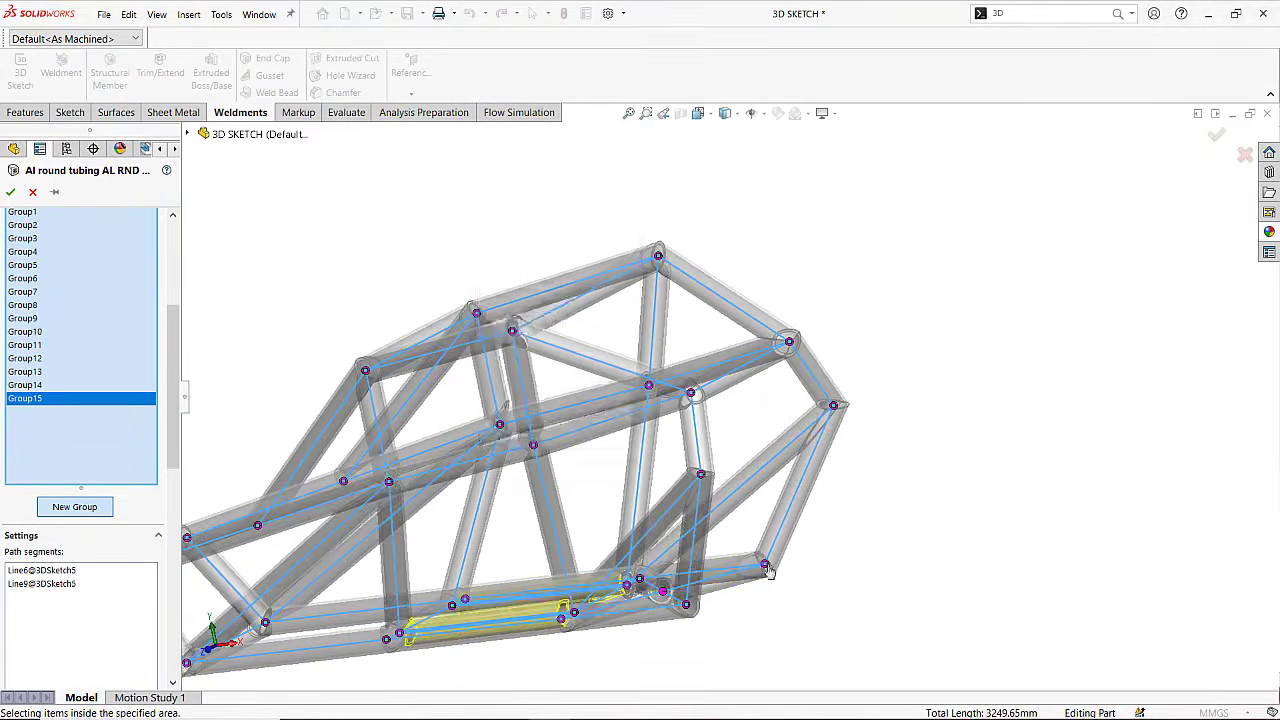
{"action": "left_click", "coordinate": [767, 565]}
{"action": "left_click", "coordinate": [568, 342]}
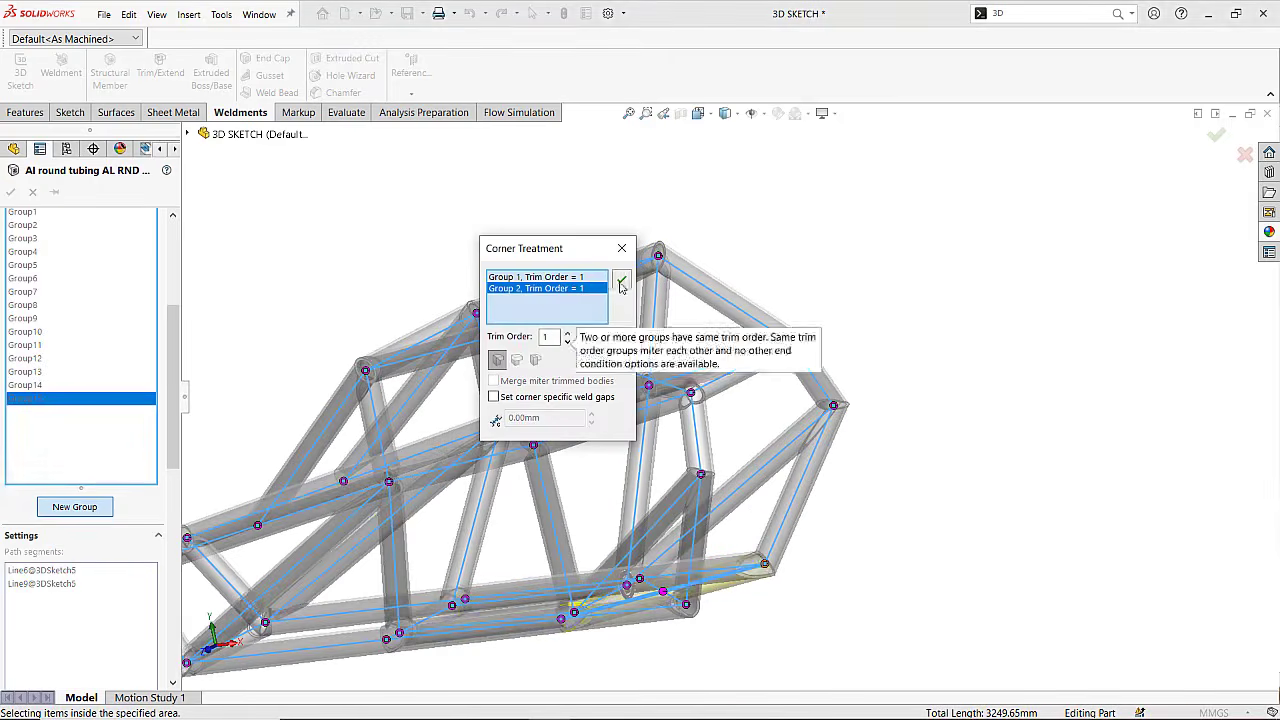
{"action": "left_click", "coordinate": [621, 284]}
Set Group 2 to trim order 1 and lower Group 3's to match at one end of the rear roof crossbar.
{"action": "middle_click_drag", "start_coordinate": [741, 444], "coordinate": [712, 578]}
{"action": "scroll", "coordinate": [712, 578], "scroll_direction": "up", "scroll_amount": 3}
{"action": "scroll", "coordinate": [755, 382], "scroll_direction": "down", "scroll_amount": 8}
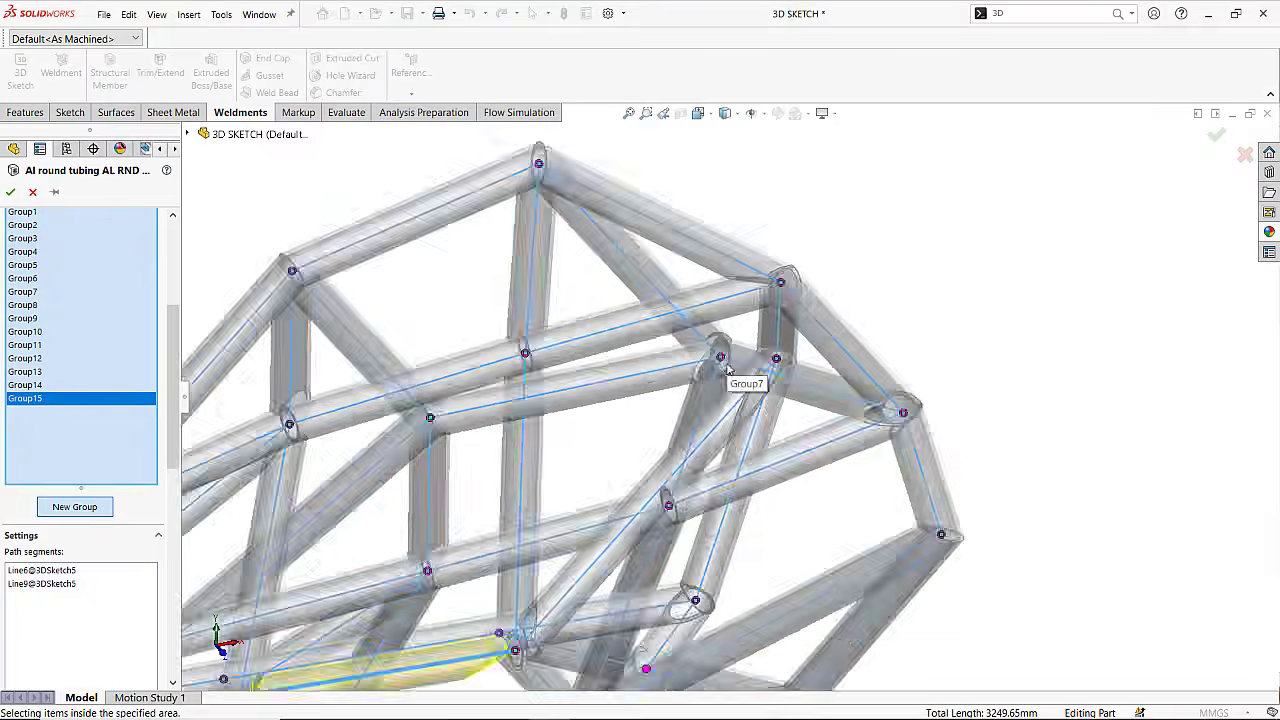
{"action": "middle_click_drag", "start_coordinate": [771, 381], "coordinate": [665, 318]}
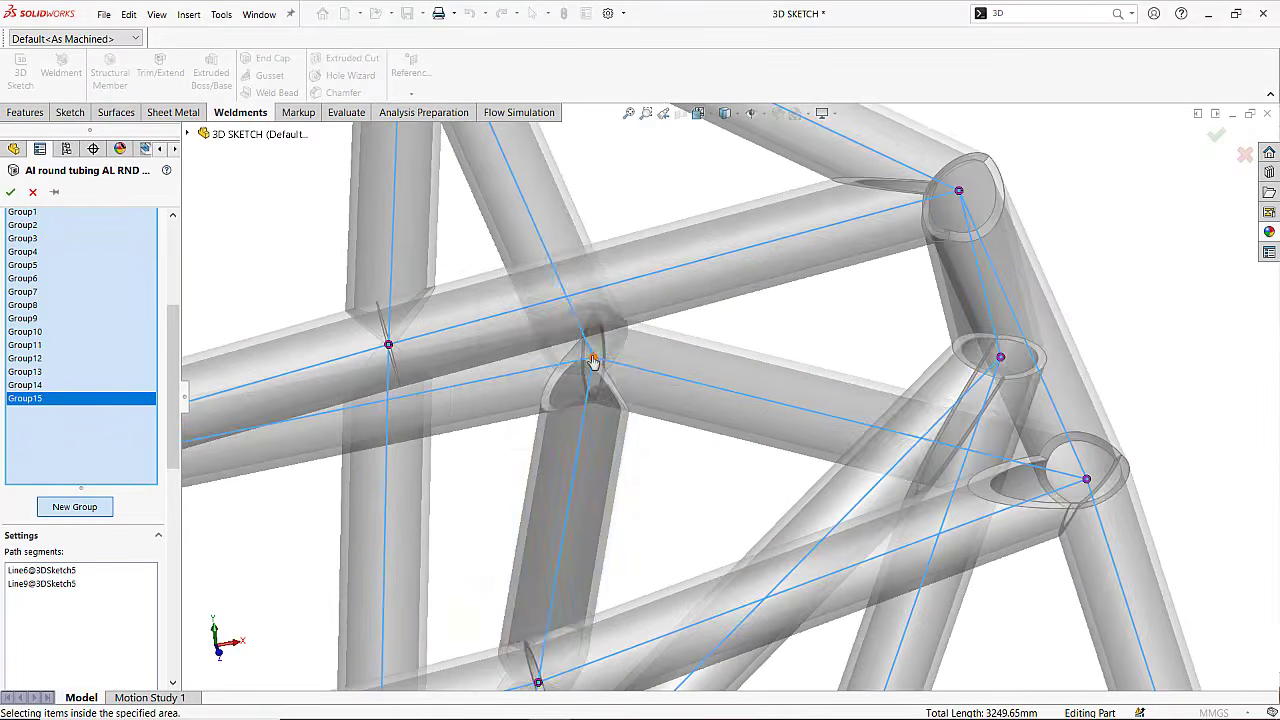
{"action": "left_click", "coordinate": [593, 355]}
{"action": "left_click", "coordinate": [573, 289]}
{"action": "left_click", "coordinate": [567, 342]}
{"action": "left_click", "coordinate": [573, 300]}
{"action": "left_click", "coordinate": [567, 343]}
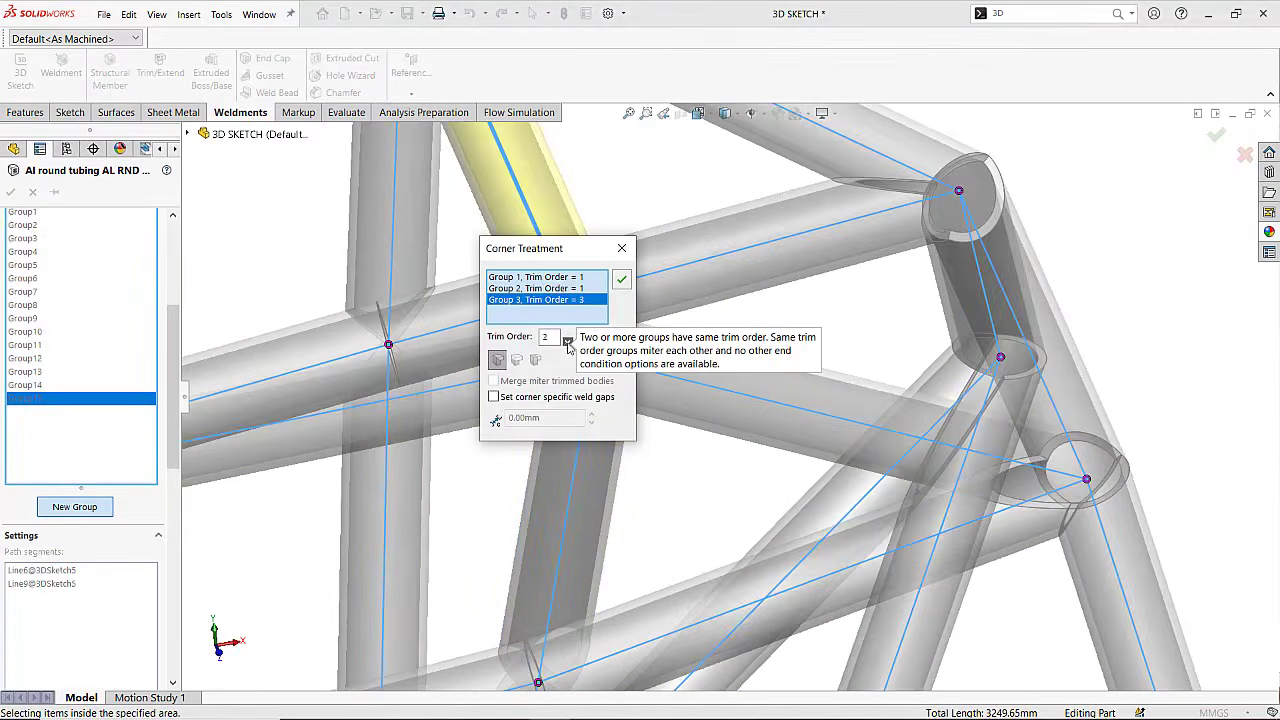
Miter the groups at the opposite end of the rear roof crossbar by lowering Group 2's trim order.
{"action": "scroll", "coordinate": [718, 318], "scroll_direction": "up", "scroll_amount": 10}
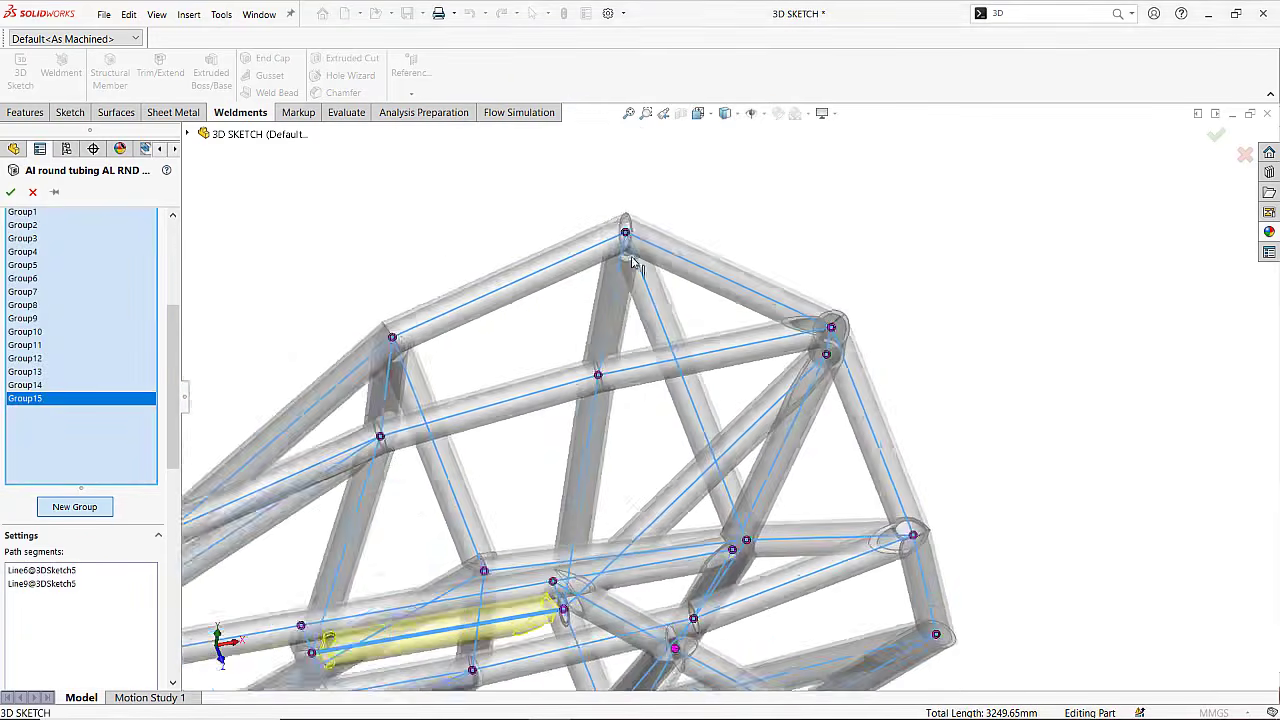
{"action": "scroll", "coordinate": [625, 246], "scroll_direction": "down", "scroll_amount": 4}
{"action": "left_click", "coordinate": [629, 219]}
{"action": "left_click", "coordinate": [567, 289]}
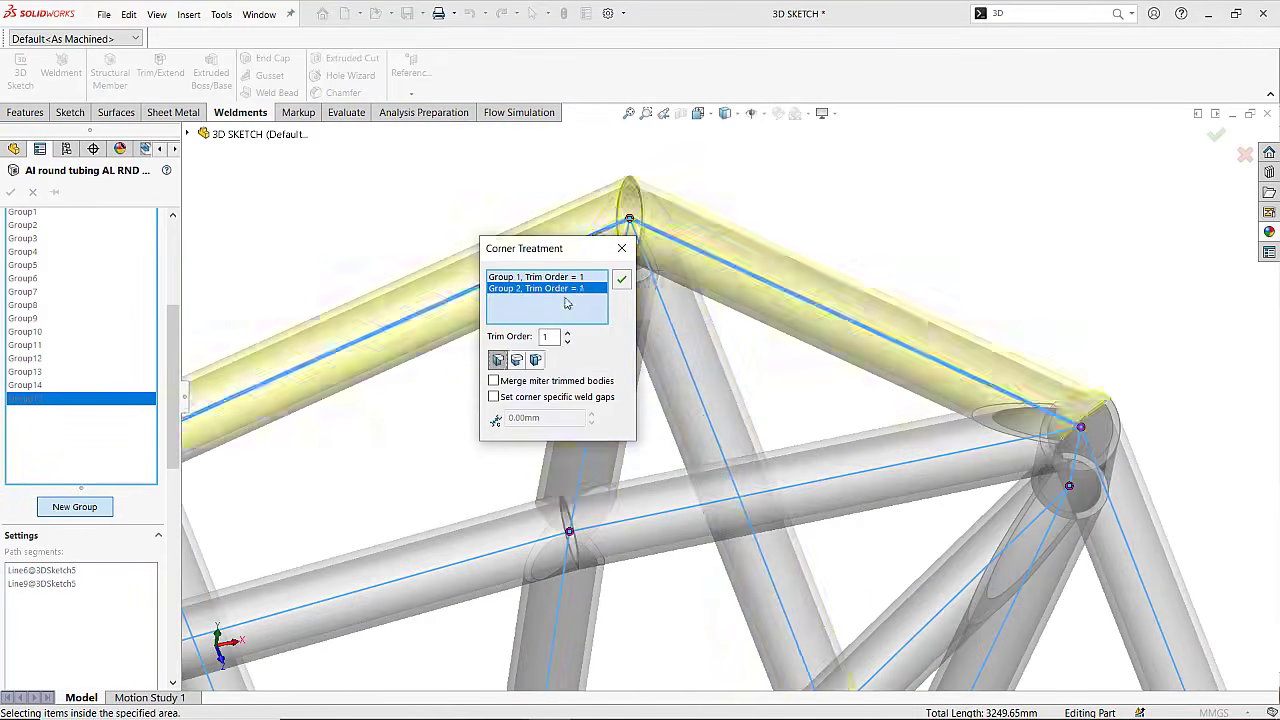
{"action": "left_click", "coordinate": [568, 343]}
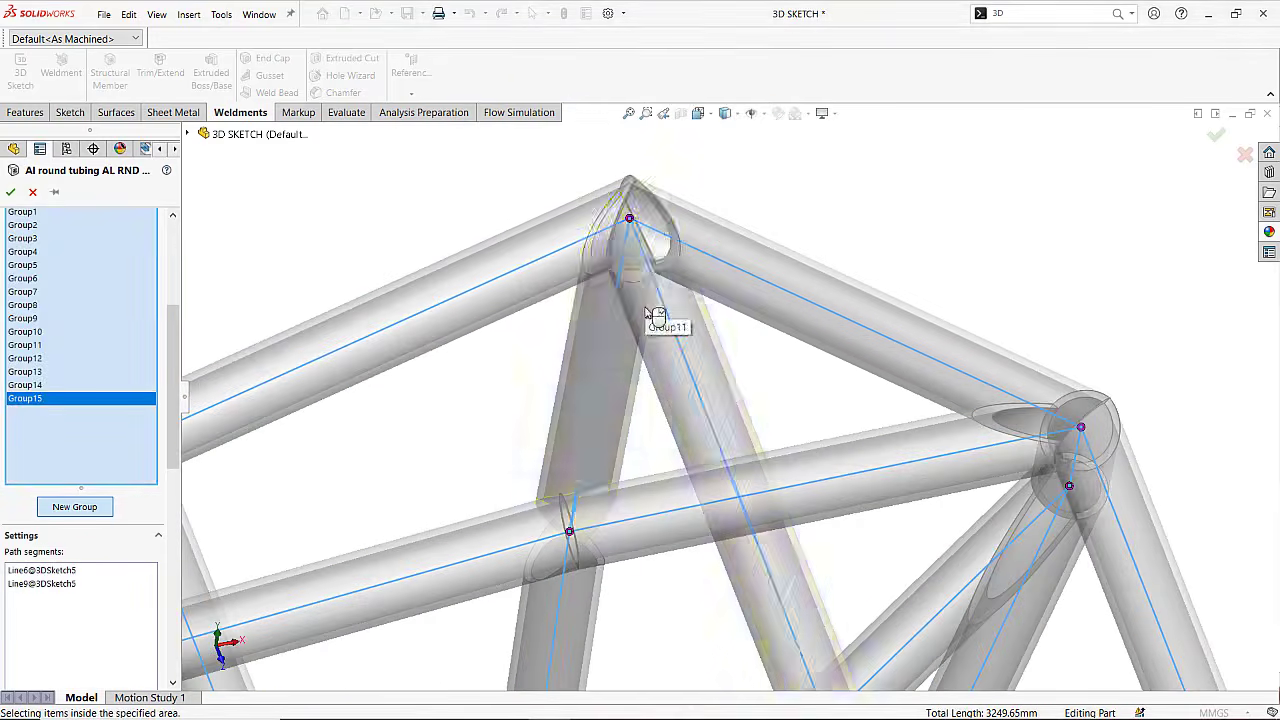
Miter the two upper corners at the front of the frame by setting Group 2 to trim order 1 at each.
{"action": "scroll", "coordinate": [645, 320], "scroll_direction": "up", "scroll_amount": 8}
{"action": "scroll", "coordinate": [660, 609], "scroll_direction": "down", "scroll_amount": 6}
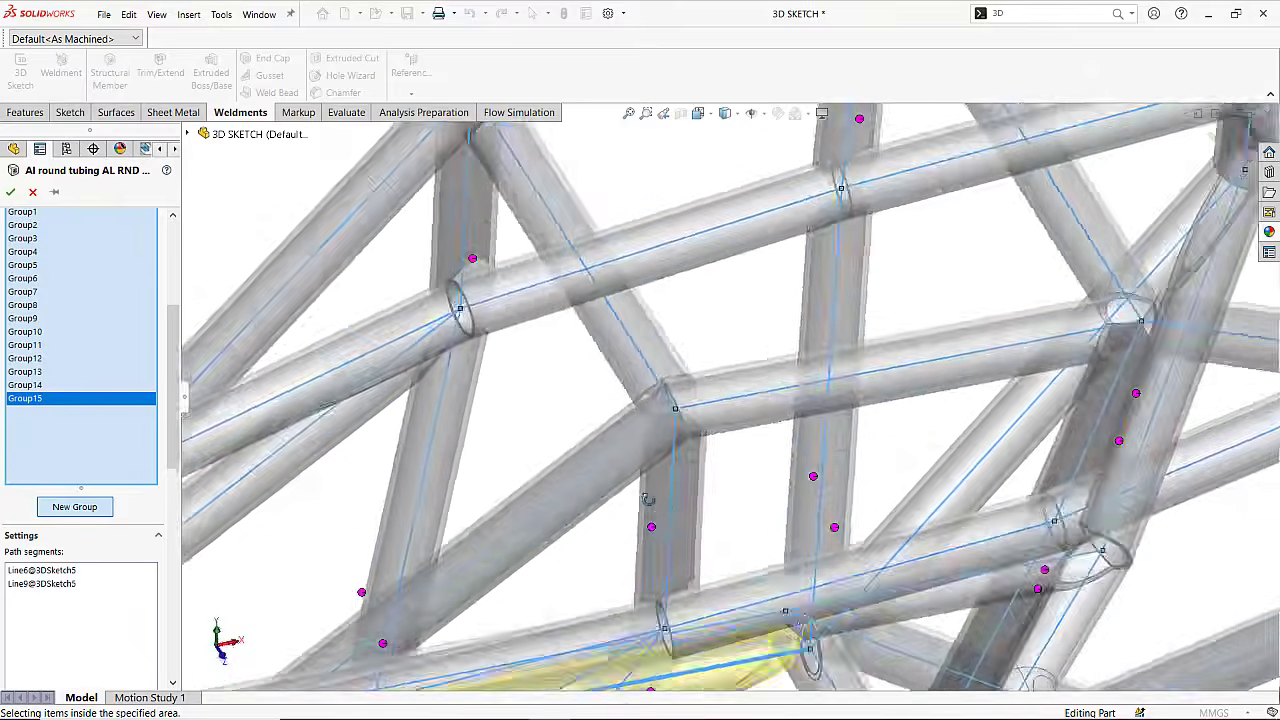
{"action": "middle_click_drag", "start_coordinate": [664, 598], "coordinate": [700, 461]}
{"action": "scroll", "coordinate": [650, 527], "scroll_direction": "up", "scroll_amount": 6}
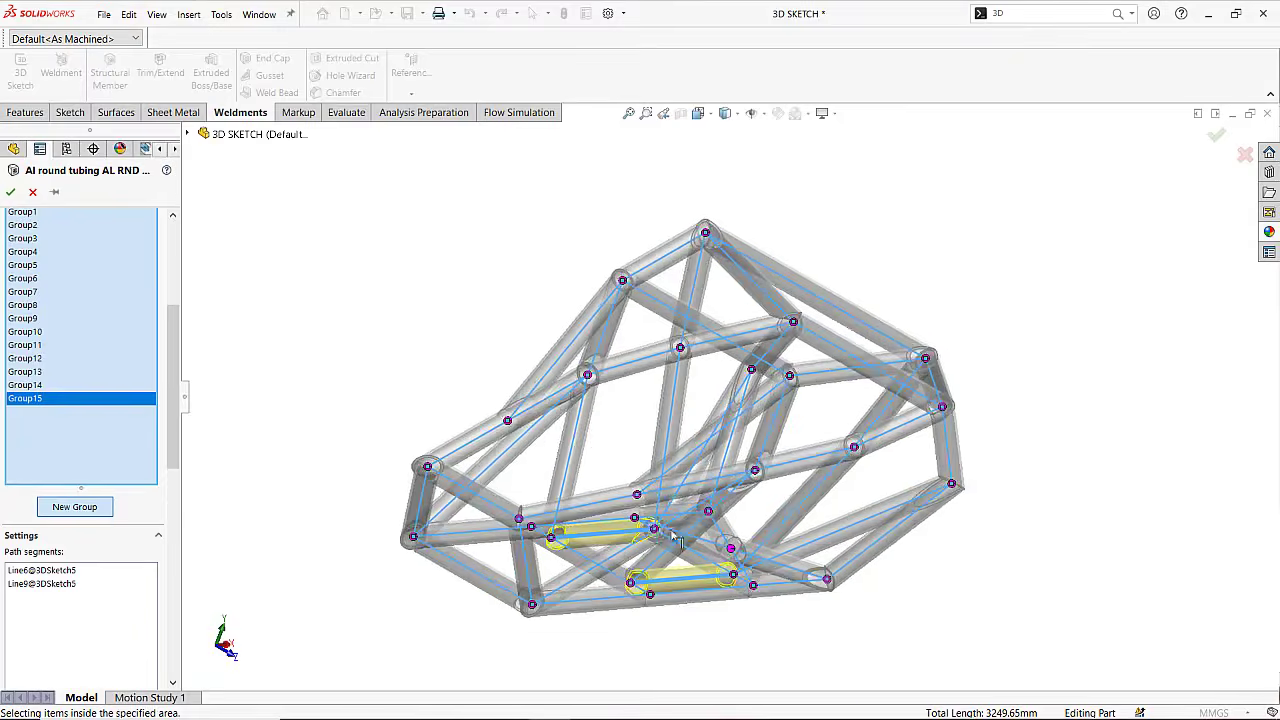
{"action": "middle_click_drag", "start_coordinate": [675, 540], "coordinate": [736, 562]}
{"action": "scroll", "coordinate": [392, 421], "scroll_direction": "down", "scroll_amount": 6}
{"action": "left_click", "coordinate": [371, 374]}
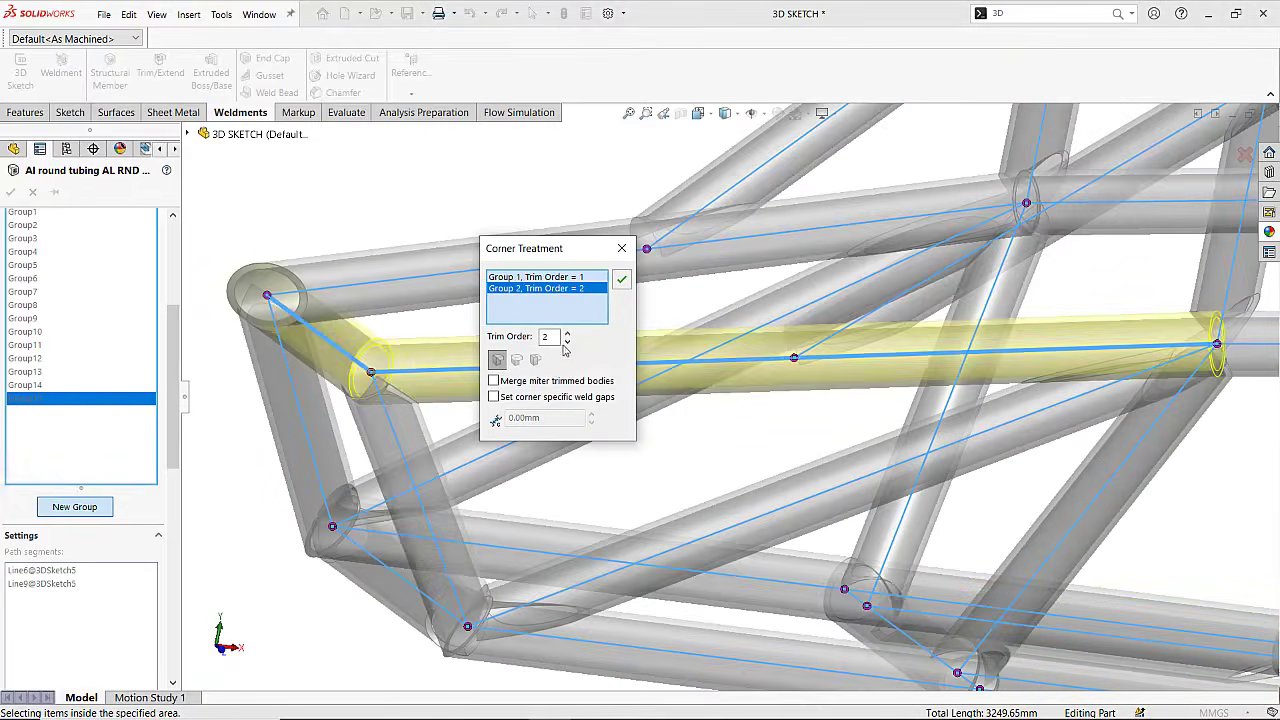
{"action": "left_click", "coordinate": [268, 297]}
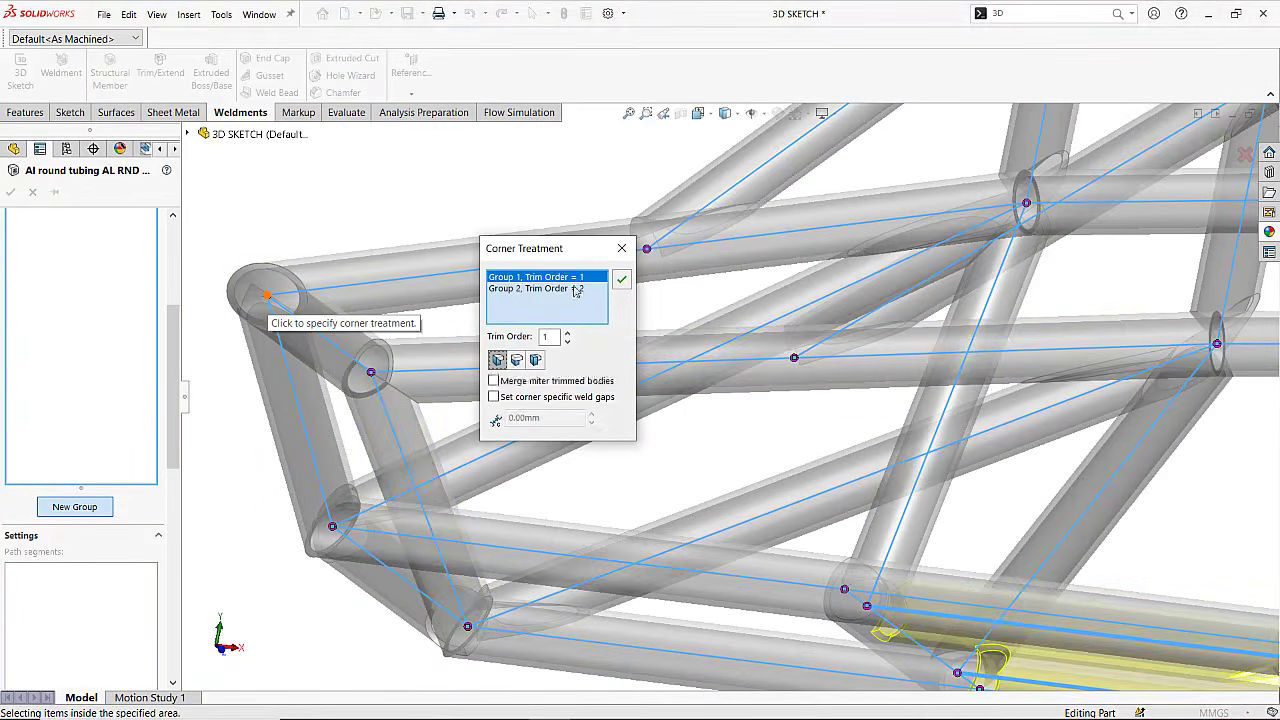
{"action": "left_click", "coordinate": [622, 281]}
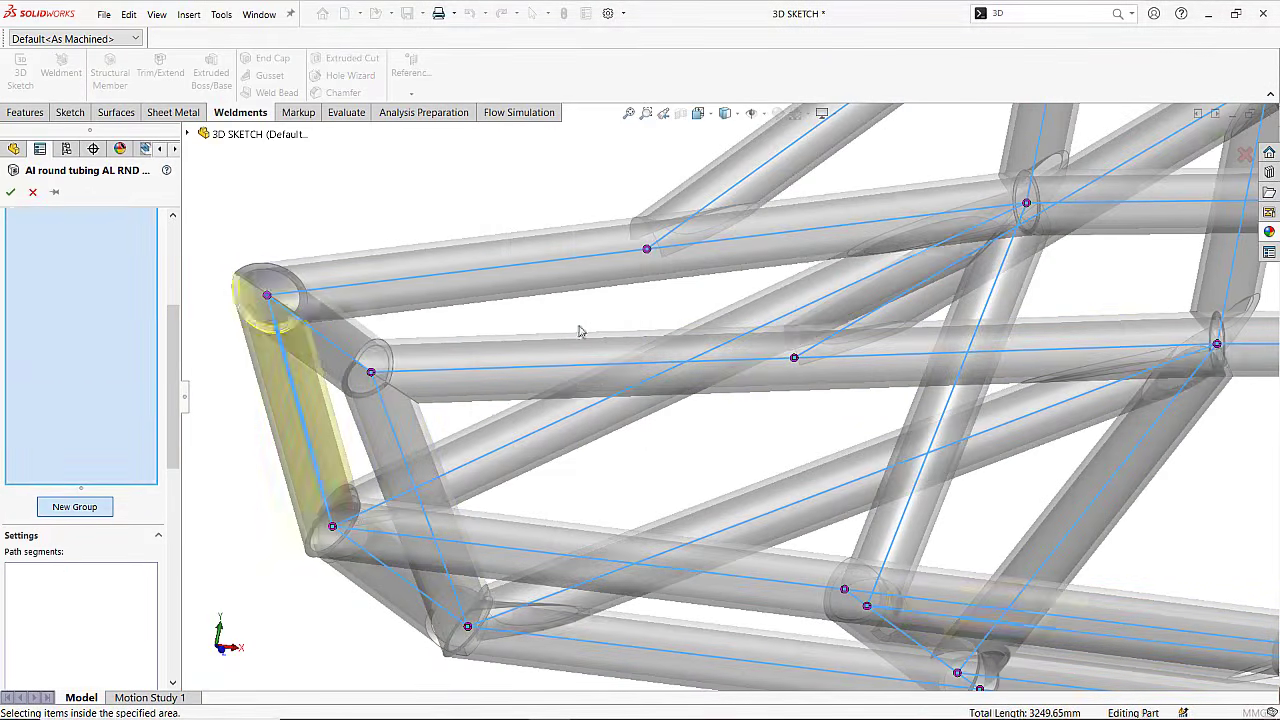
Miter the far lower front corner by setting Groups 2 and 3 to trim order 1.
{"action": "left_click", "coordinate": [335, 525]}
{"action": "left_click", "coordinate": [545, 289]}
{"action": "left_click", "coordinate": [566, 341]}
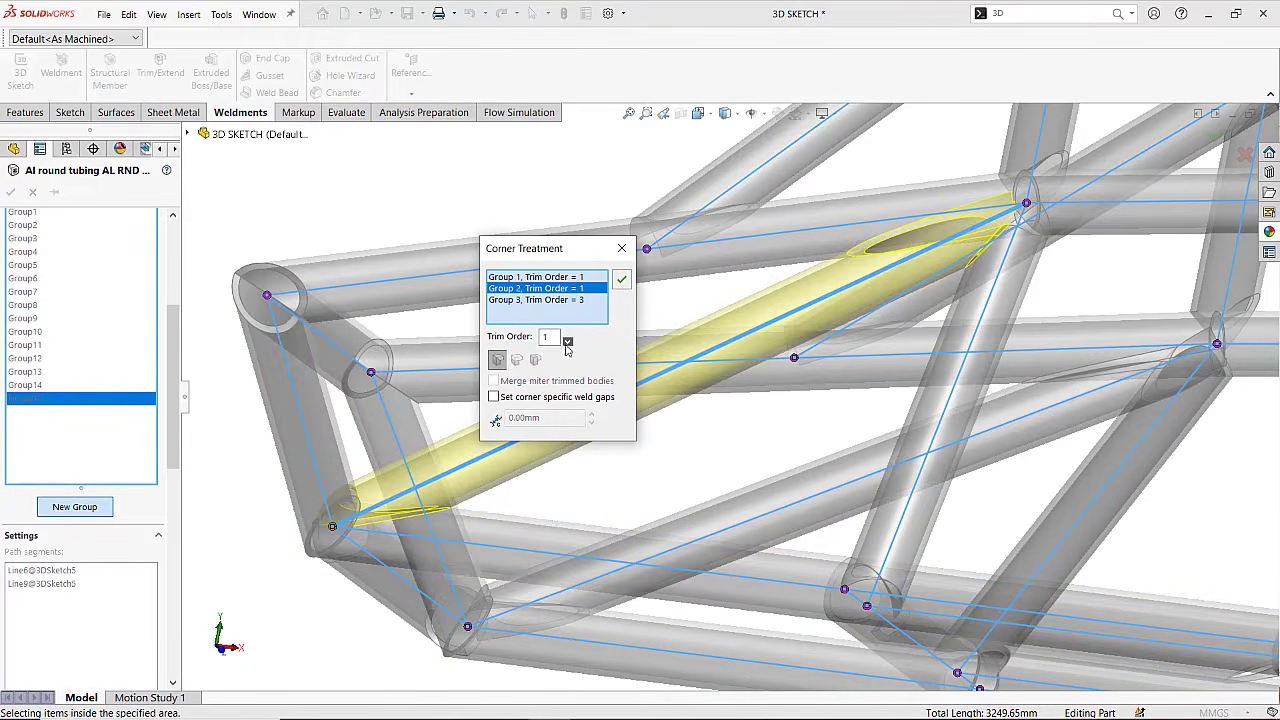
{"action": "left_click", "coordinate": [586, 301]}
{"action": "left_click", "coordinate": [568, 343]}
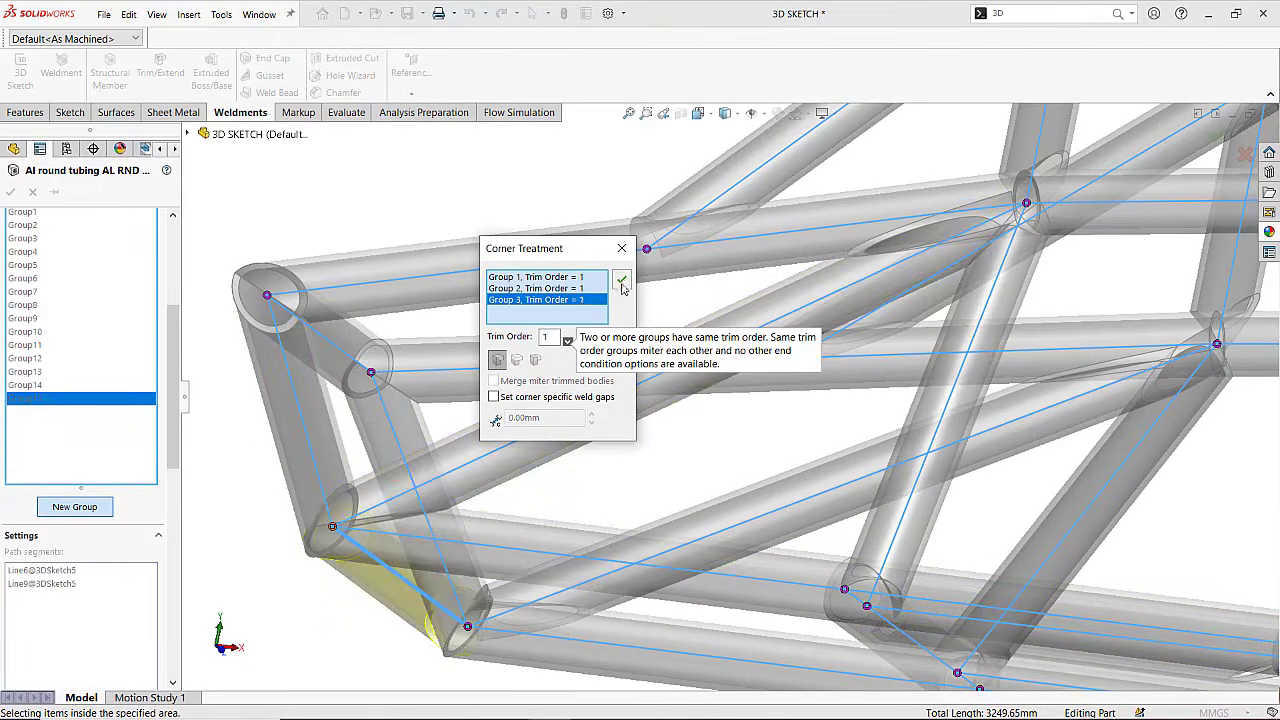
{"action": "left_click", "coordinate": [622, 286]}
Miter the near lower front corner by setting Group 2 to trim order 1 and lowering Group 3's to match.
{"action": "scroll", "coordinate": [466, 463], "scroll_direction": "up", "scroll_amount": 2}
{"action": "scroll", "coordinate": [520, 571], "scroll_direction": "down", "scroll_amount": 2}
{"action": "middle_click_drag", "start_coordinate": [522, 571], "coordinate": [592, 569]}
{"action": "left_click", "coordinate": [653, 520]}
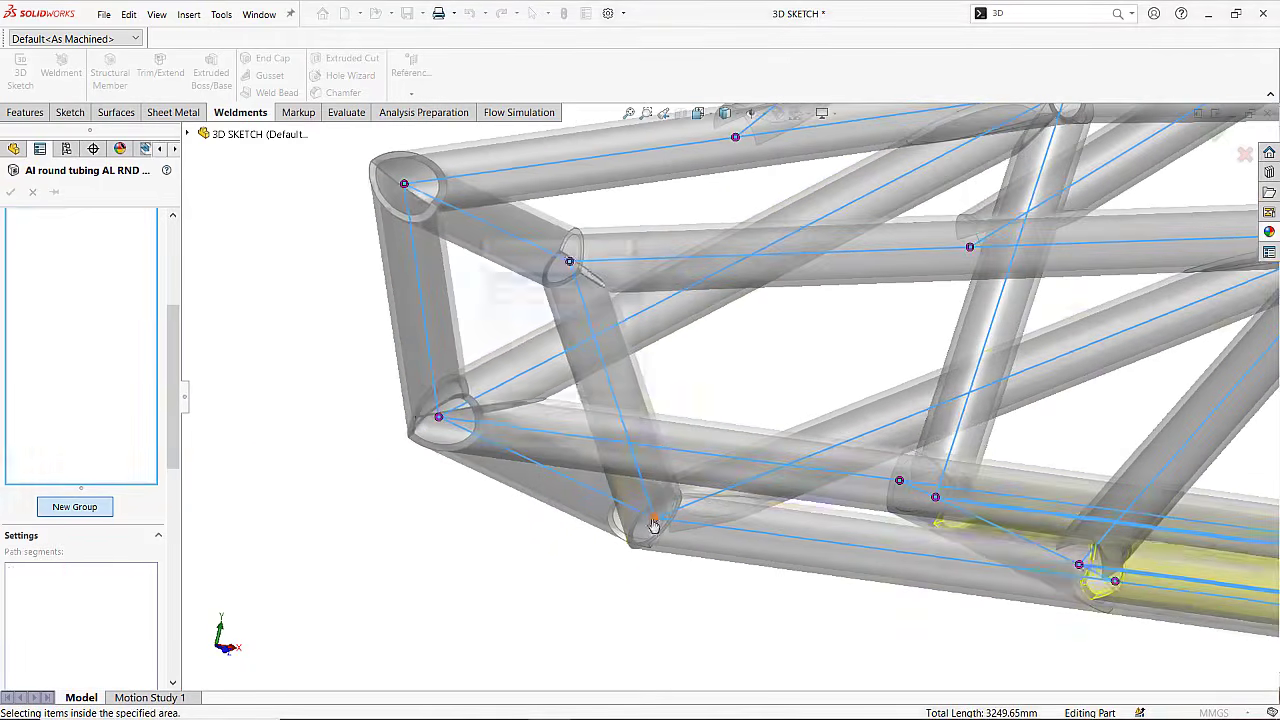
{"action": "left_click", "coordinate": [573, 289]}
{"action": "left_click", "coordinate": [568, 342]}
{"action": "left_click", "coordinate": [573, 300]}
{"action": "left_click", "coordinate": [568, 342]}
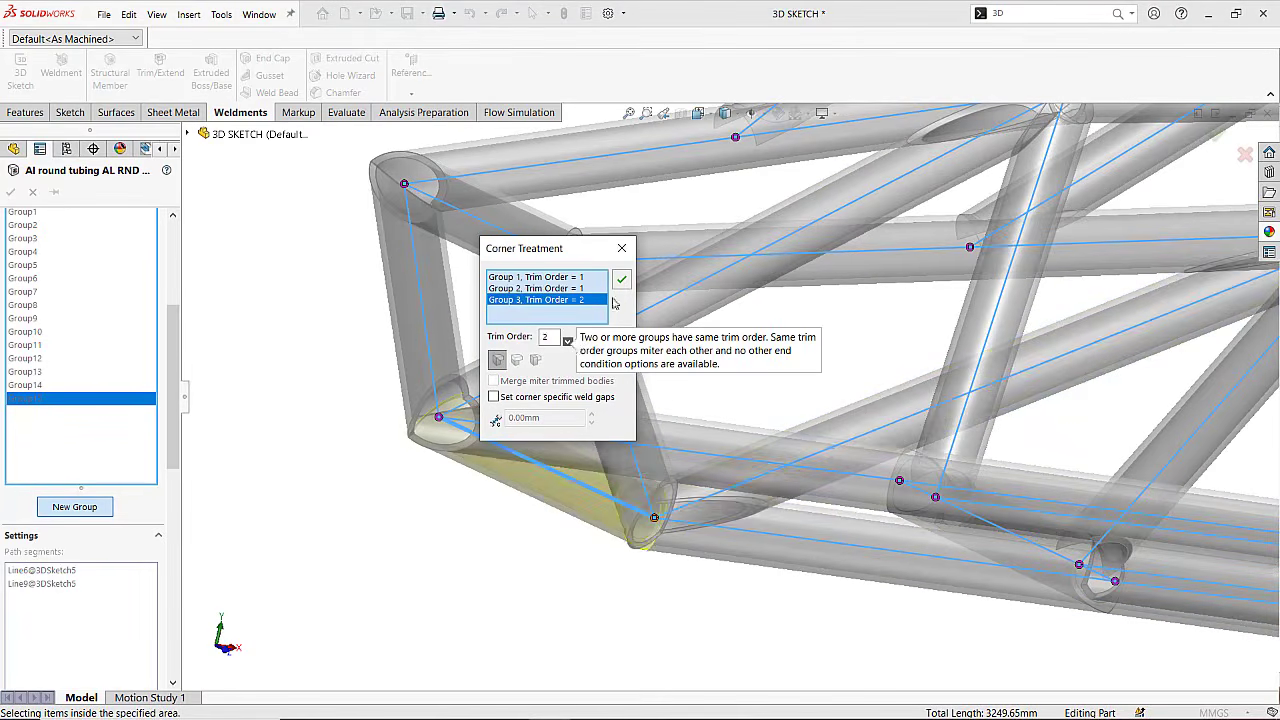
{"action": "left_click", "coordinate": [622, 283]}
Set Groups 2 and 3 to trim order 1 where the upright brace meets one end of the front floor crossbar.
{"action": "middle_click_drag", "start_coordinate": [714, 409], "coordinate": [1050, 430]}
{"action": "scroll", "coordinate": [1068, 540], "scroll_direction": "down", "scroll_amount": 5}
{"action": "left_click", "coordinate": [976, 458]}
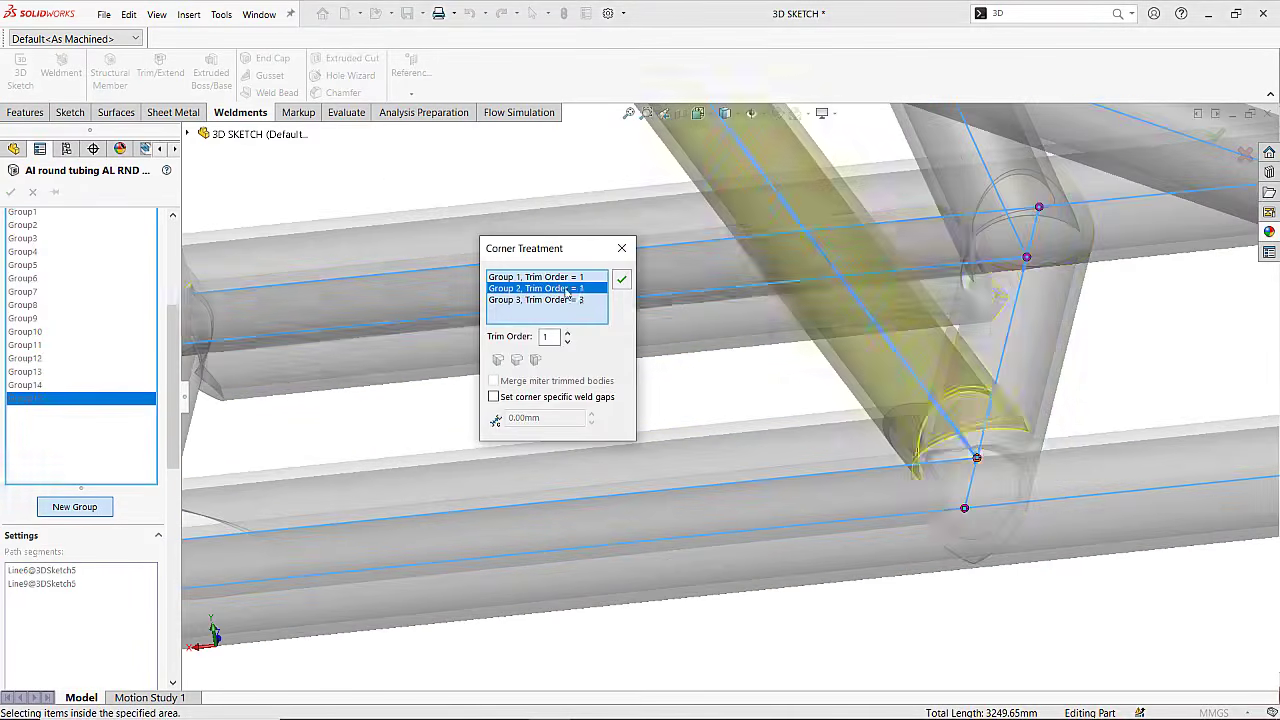
{"action": "left_click", "coordinate": [575, 289]}
{"action": "left_click", "coordinate": [581, 302]}
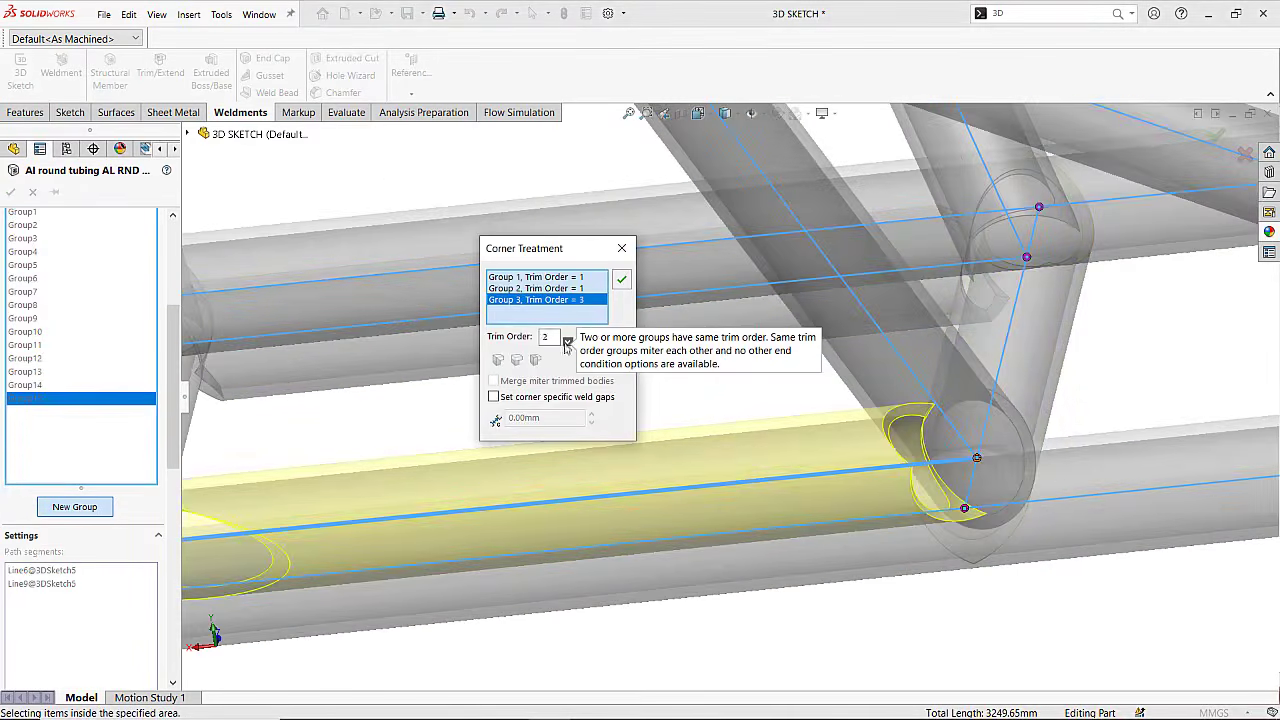
{"action": "left_click", "coordinate": [622, 280]}
Apply the same equal trim orders to Groups 2 and 3 at the inner joint on the front floor crossbar's opposite end.
{"action": "scroll", "coordinate": [840, 415], "scroll_direction": "up", "scroll_amount": 2}
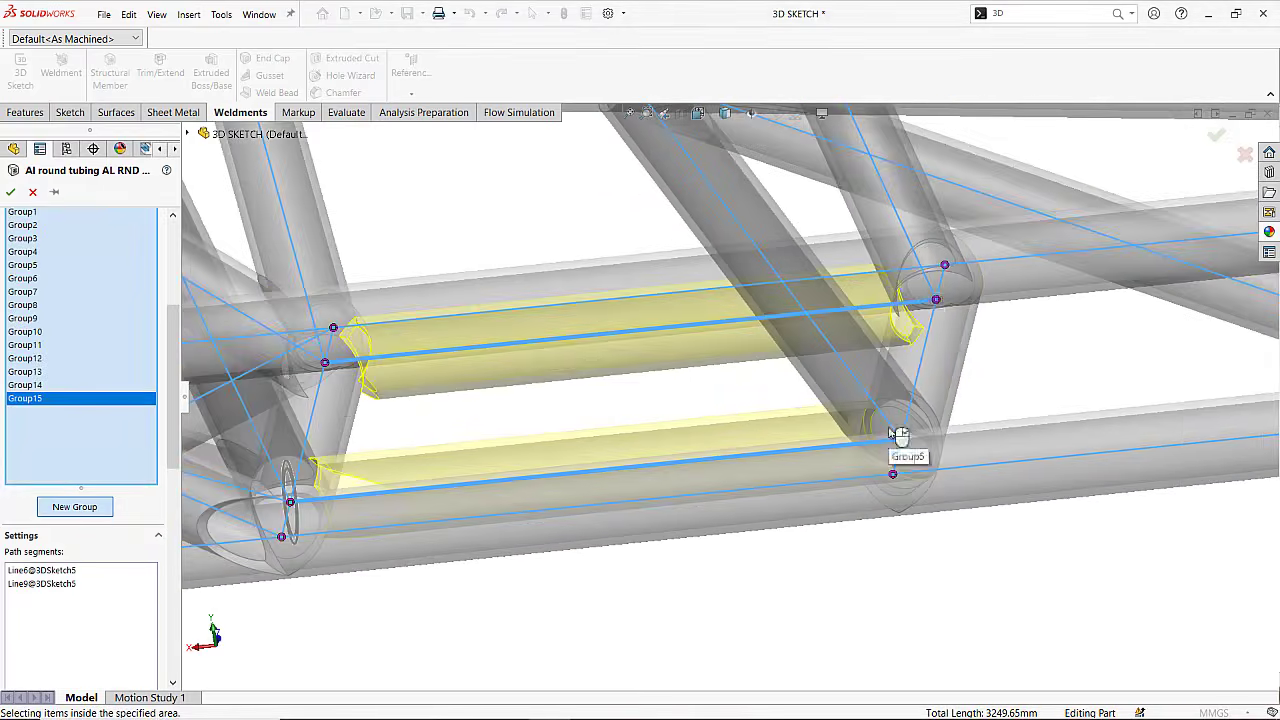
{"action": "left_click", "coordinate": [937, 302]}
{"action": "left_click", "coordinate": [568, 289]}
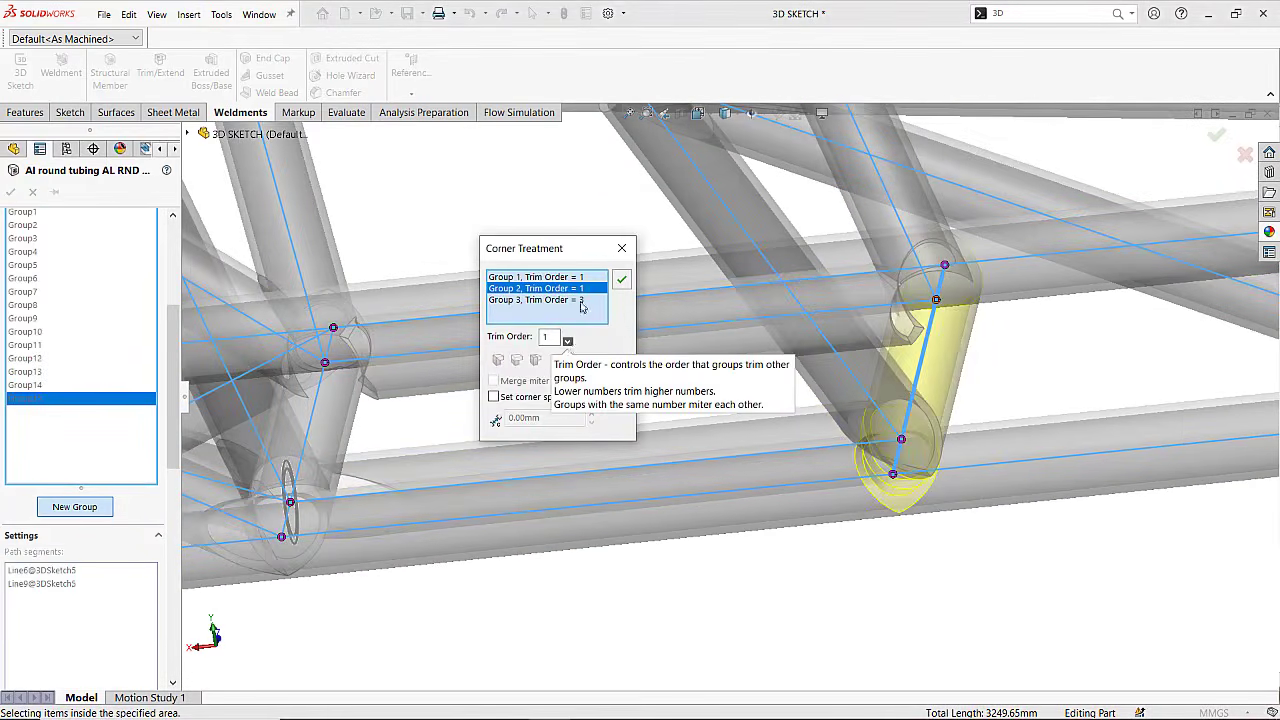
{"action": "left_click", "coordinate": [581, 301]}
{"action": "left_click", "coordinate": [568, 342]}
{"action": "left_click", "coordinate": [622, 280]}
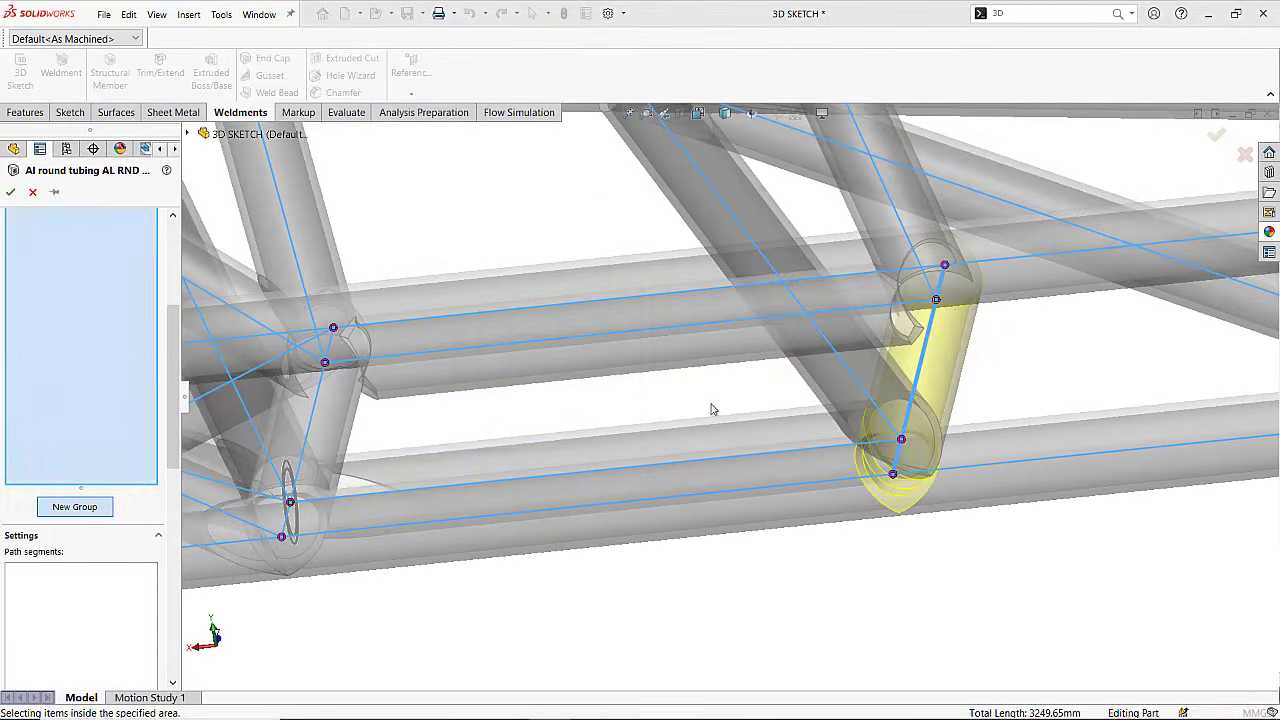
Miter the centre crossing of the rear floor X-brace by lowering Group 2's trim order to match Group 1's.
{"action": "middle_click_drag", "start_coordinate": [686, 350], "coordinate": [600, 480]}
{"action": "scroll", "coordinate": [573, 525], "scroll_direction": "down", "scroll_amount": 3}
{"action": "middle_click_drag", "start_coordinate": [573, 525], "coordinate": [567, 546]}
{"action": "left_click", "coordinate": [565, 539]}
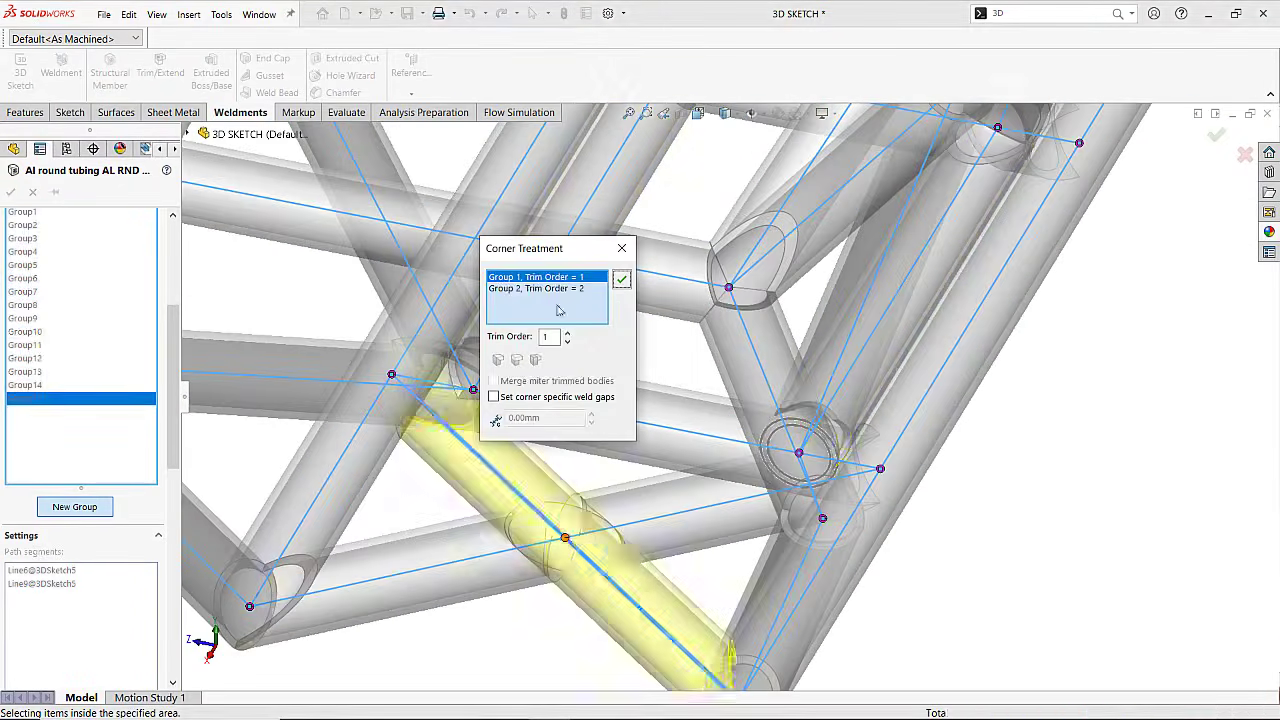
{"action": "left_click", "coordinate": [535, 288]}
{"action": "left_click", "coordinate": [567, 340]}
{"action": "left_click", "coordinate": [622, 280]}
Miter the four-group inner joint of the rear floor crossbar by lowering Groups 2, 3 and 4 to trim order 1.
{"action": "middle_click_drag", "start_coordinate": [626, 277], "coordinate": [650, 268]}
{"action": "scroll", "coordinate": [1012, 264], "scroll_direction": "down", "scroll_amount": 4}
{"action": "left_click", "coordinate": [969, 325]}
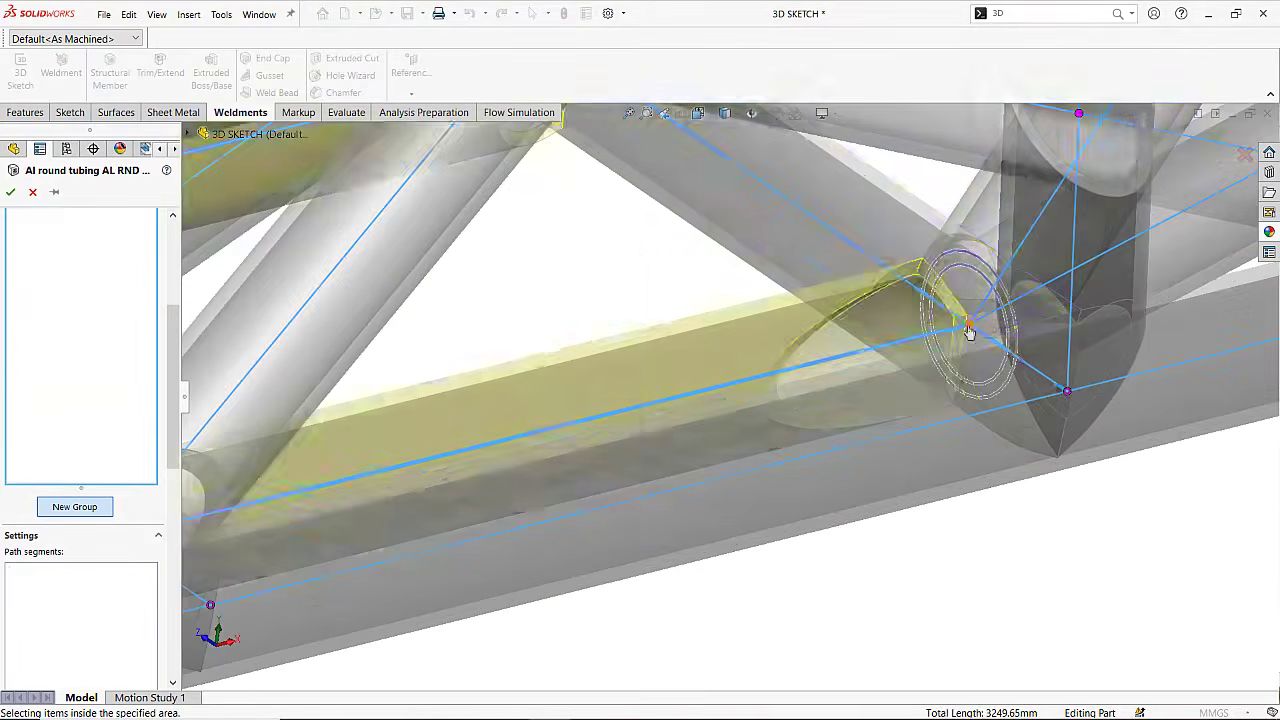
{"action": "left_click", "coordinate": [543, 289]}
{"action": "left_click", "coordinate": [568, 342]}
{"action": "left_click", "coordinate": [555, 300]}
{"action": "left_click", "coordinate": [567, 343]}
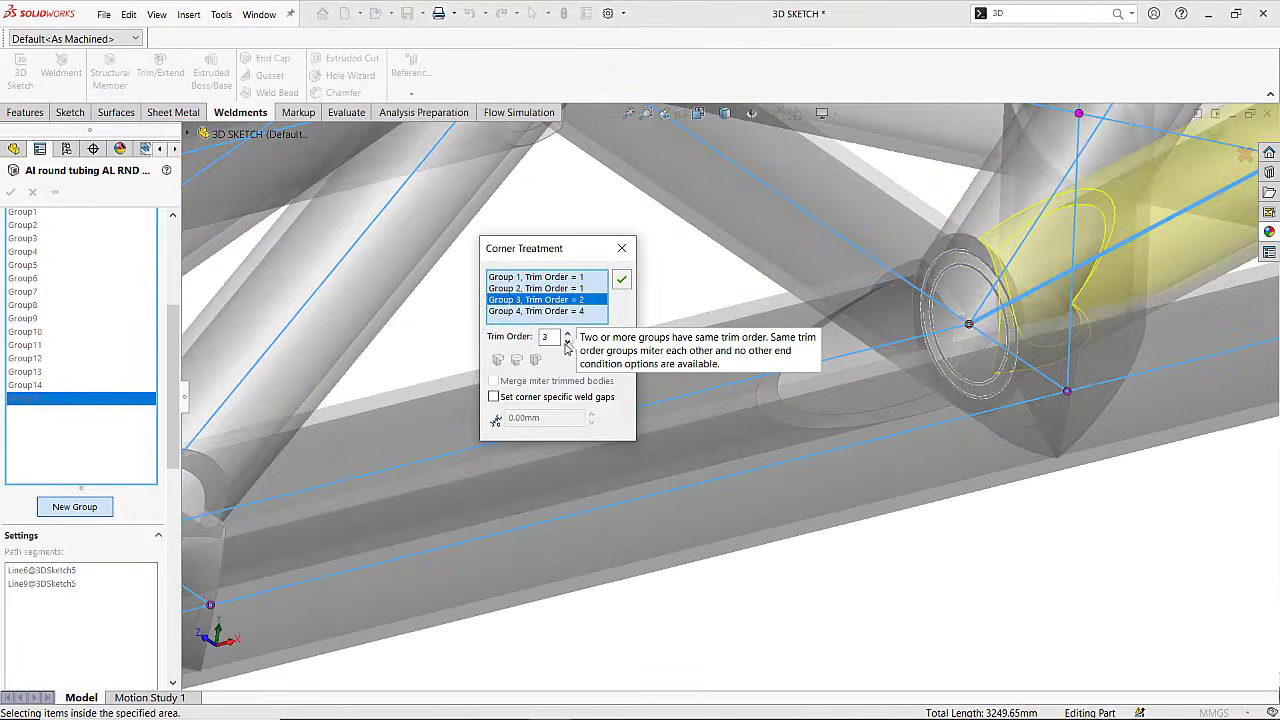
{"action": "left_click", "coordinate": [553, 311]}
{"action": "left_click", "coordinate": [567, 343]}
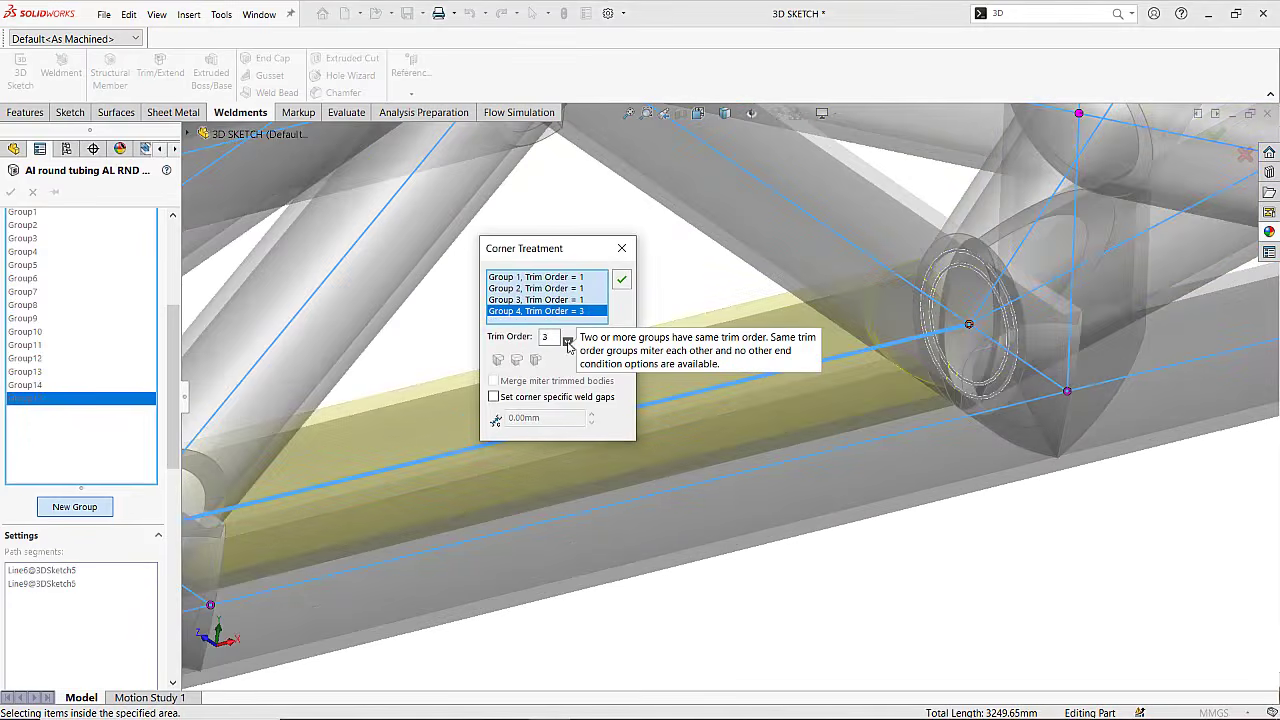
{"action": "left_click", "coordinate": [621, 282]}
Set Group 2 to trim order 1 and lower Group 3's to match at the rear floor crossbar's opposite inner joint.
{"action": "scroll", "coordinate": [669, 354], "scroll_direction": "up", "scroll_amount": 5}
{"action": "scroll", "coordinate": [662, 369], "scroll_direction": "up", "scroll_amount": 3}
{"action": "middle_click_drag", "start_coordinate": [664, 371], "coordinate": [697, 480]}
{"action": "scroll", "coordinate": [690, 470], "scroll_direction": "down", "scroll_amount": 4}
{"action": "left_click", "coordinate": [700, 430]}
{"action": "left_click", "coordinate": [557, 292]}
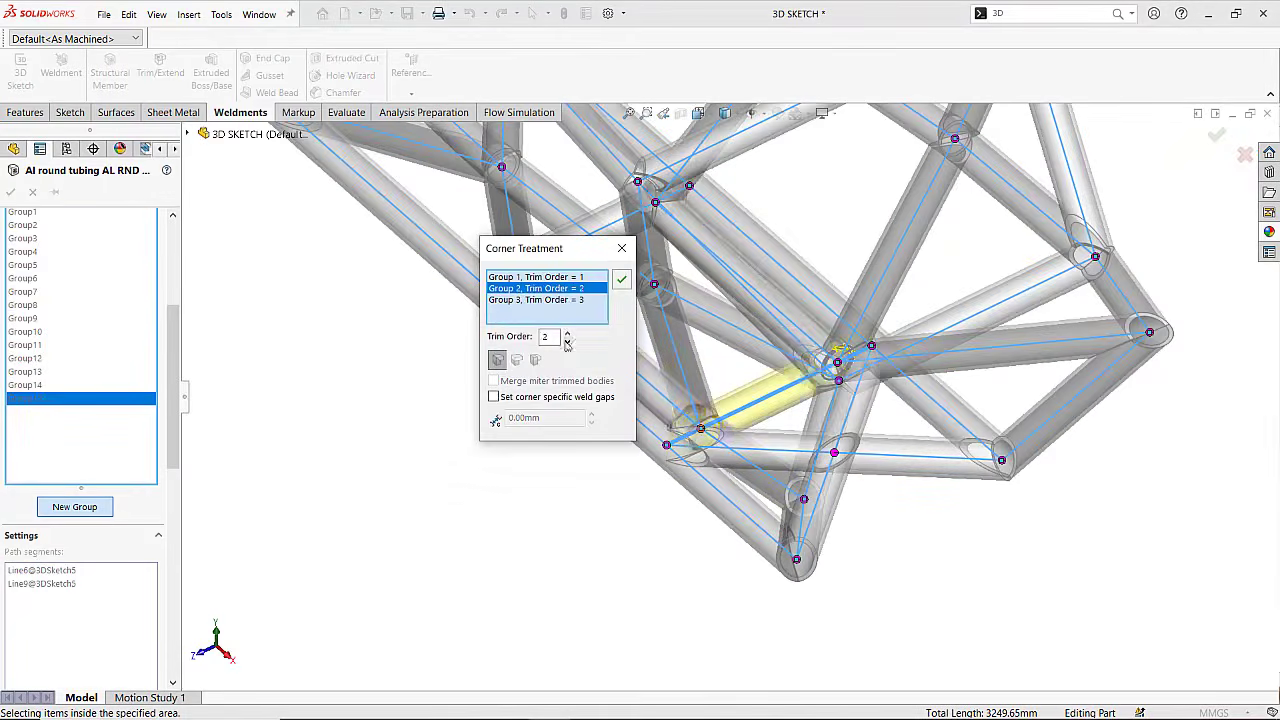
{"action": "left_click", "coordinate": [568, 300]}
{"action": "left_click", "coordinate": [567, 341]}
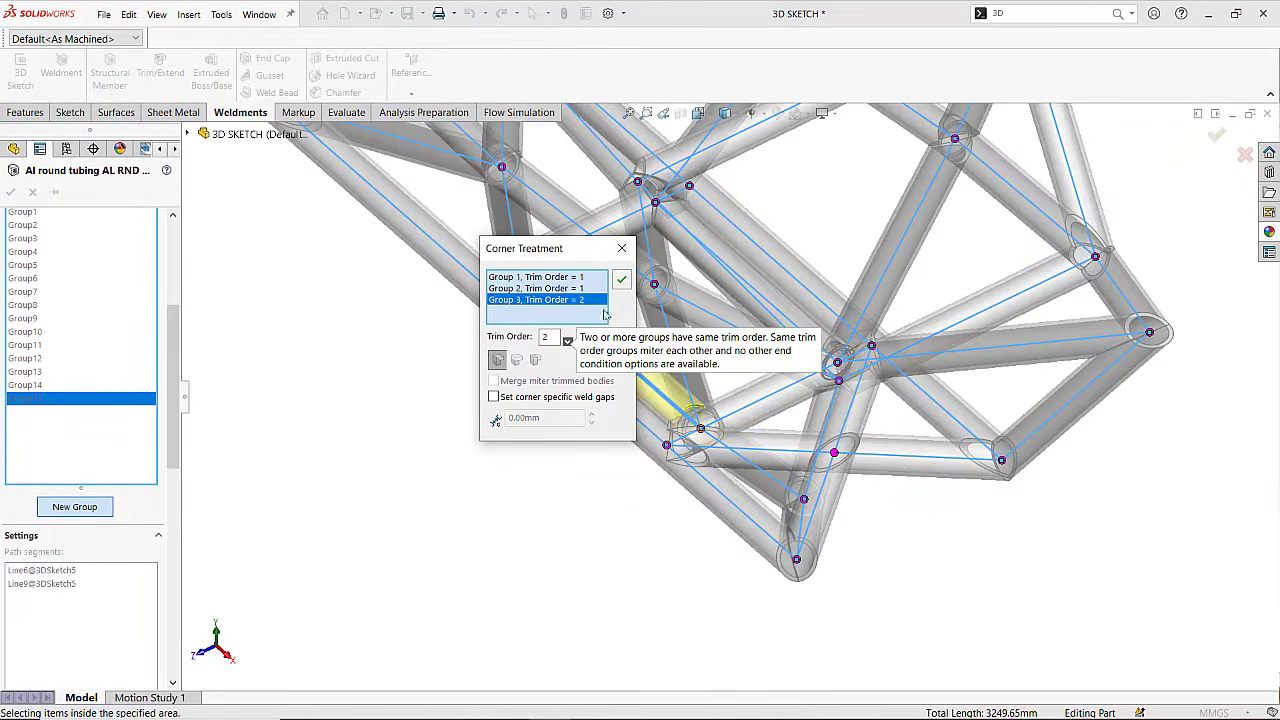
Accept the round tubing structural member and inspect the resulting frame around the front floor joints.
{"action": "middle_click_drag", "start_coordinate": [540, 410], "coordinate": [606, 417]}
{"action": "scroll", "coordinate": [618, 327], "scroll_direction": "up", "scroll_amount": 5}
{"action": "scroll", "coordinate": [618, 327], "scroll_direction": "down", "scroll_amount": 2}
{"action": "scroll", "coordinate": [606, 417], "scroll_direction": "up", "scroll_amount": 2}
{"action": "scroll", "coordinate": [787, 231], "scroll_direction": "down", "scroll_amount": 2}
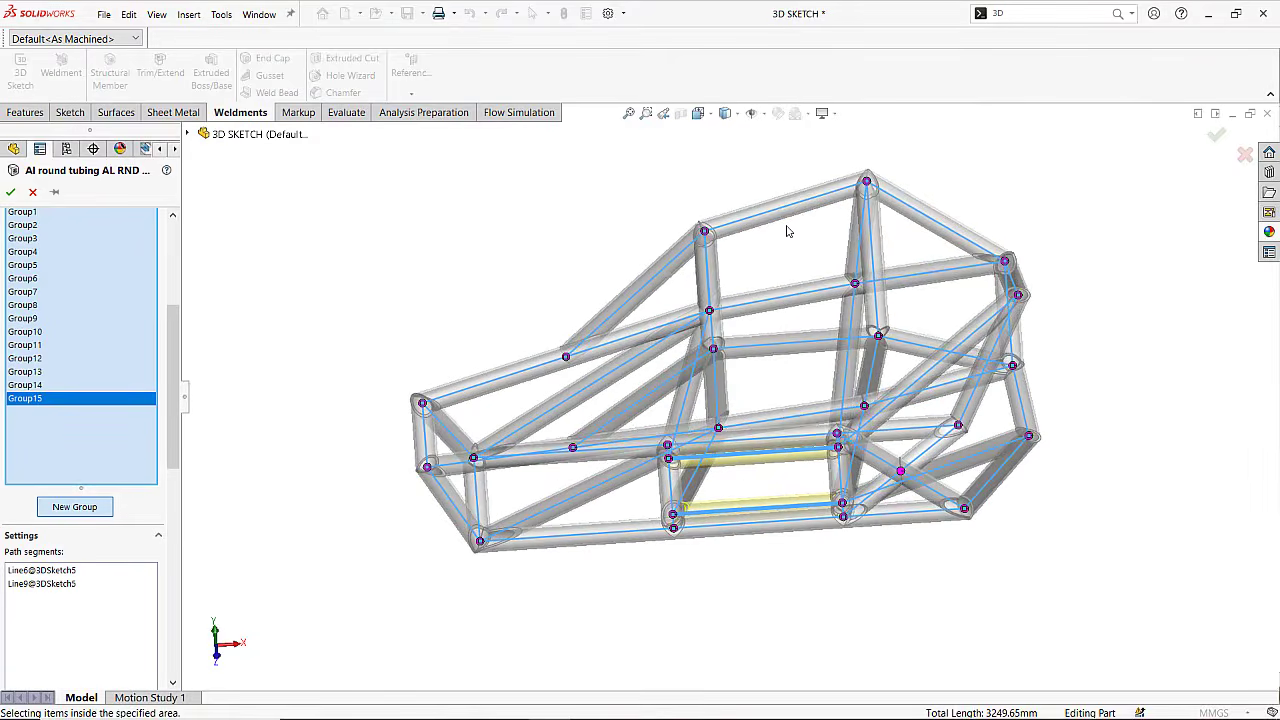
{"action": "scroll", "coordinate": [32, 268], "scroll_direction": "up", "scroll_amount": 3}
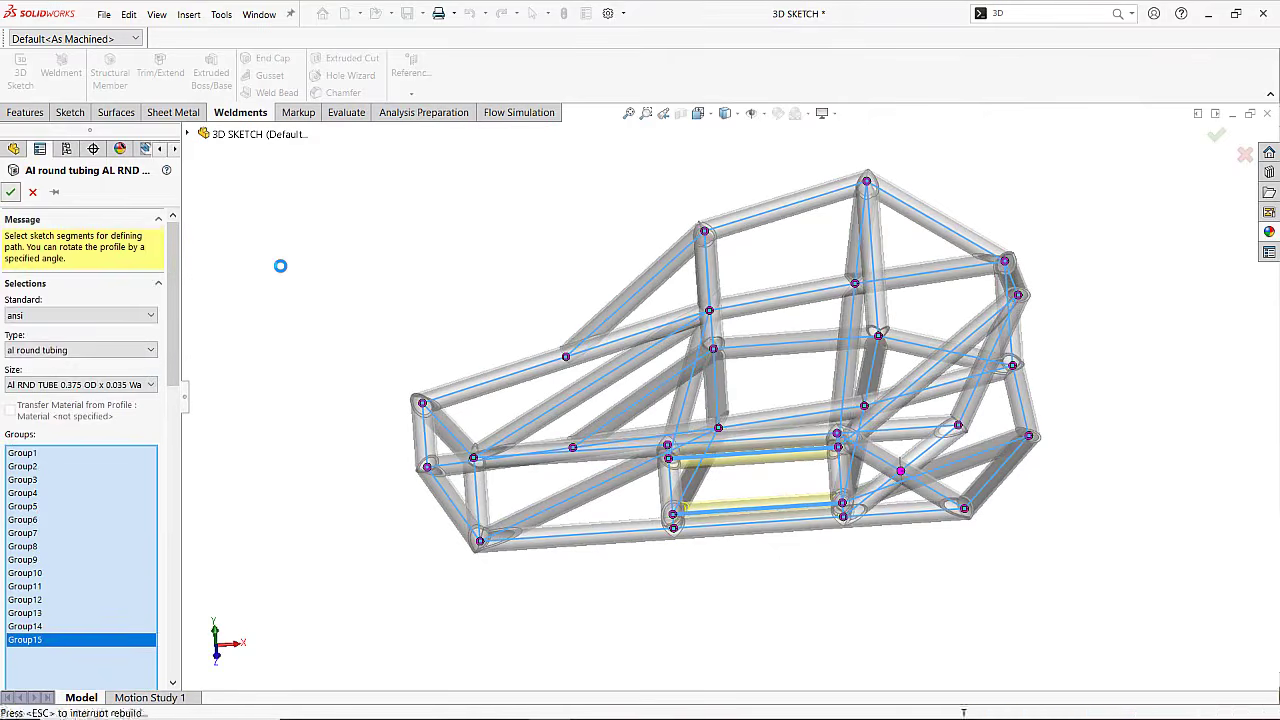
{"action": "middle_click_drag", "start_coordinate": [537, 386], "coordinate": [277, 408]}
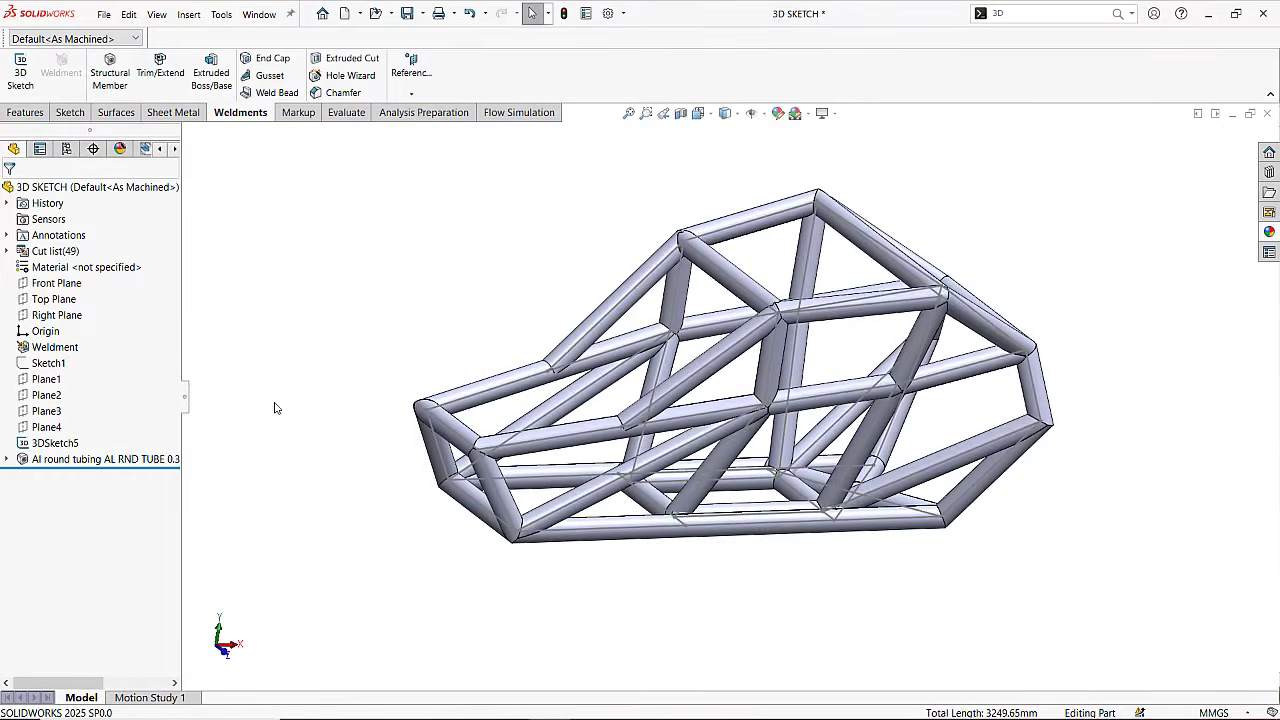
{"action": "middle_click_drag", "start_coordinate": [409, 380], "coordinate": [533, 490]}
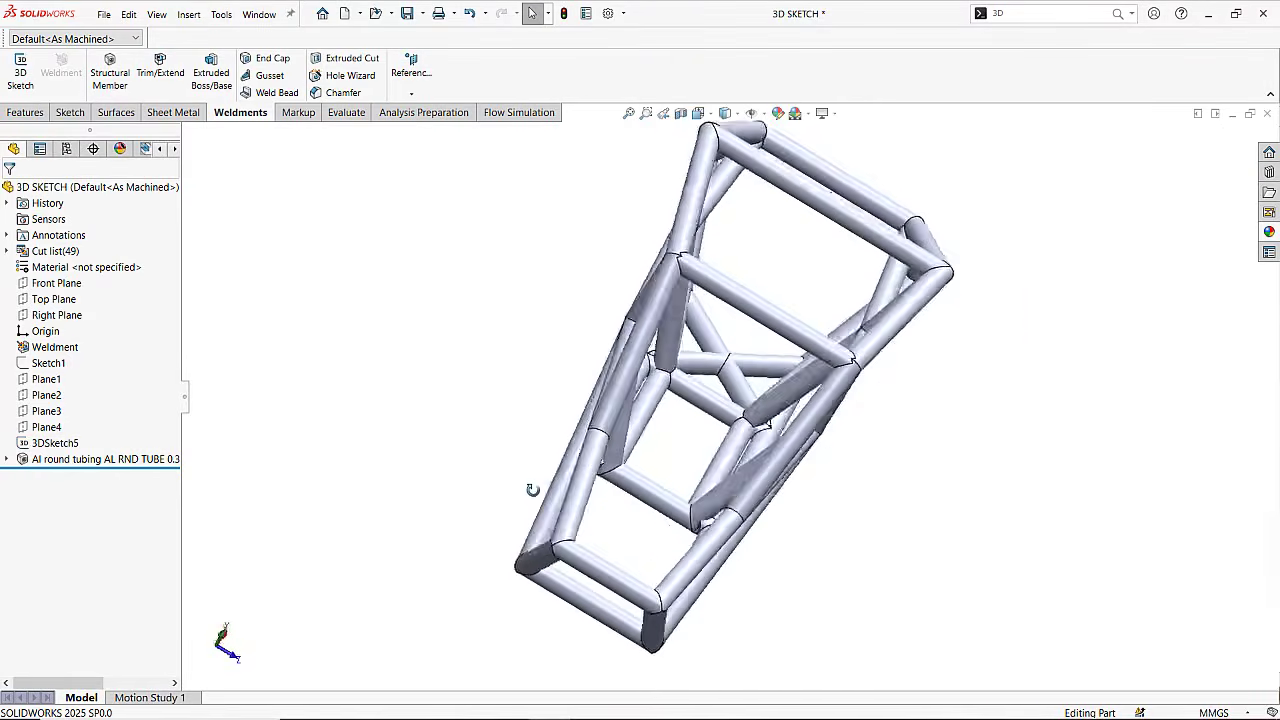
{"action": "scroll", "coordinate": [640, 475], "scroll_direction": "down", "scroll_amount": 5}
{"action": "middle_click_drag", "start_coordinate": [654, 471], "coordinate": [660, 425]}
Reopen the round tubing member for editing and check Groups 2 and 3 at the front floor crossbar's far inner joint.
{"action": "left_click", "coordinate": [35, 460]}
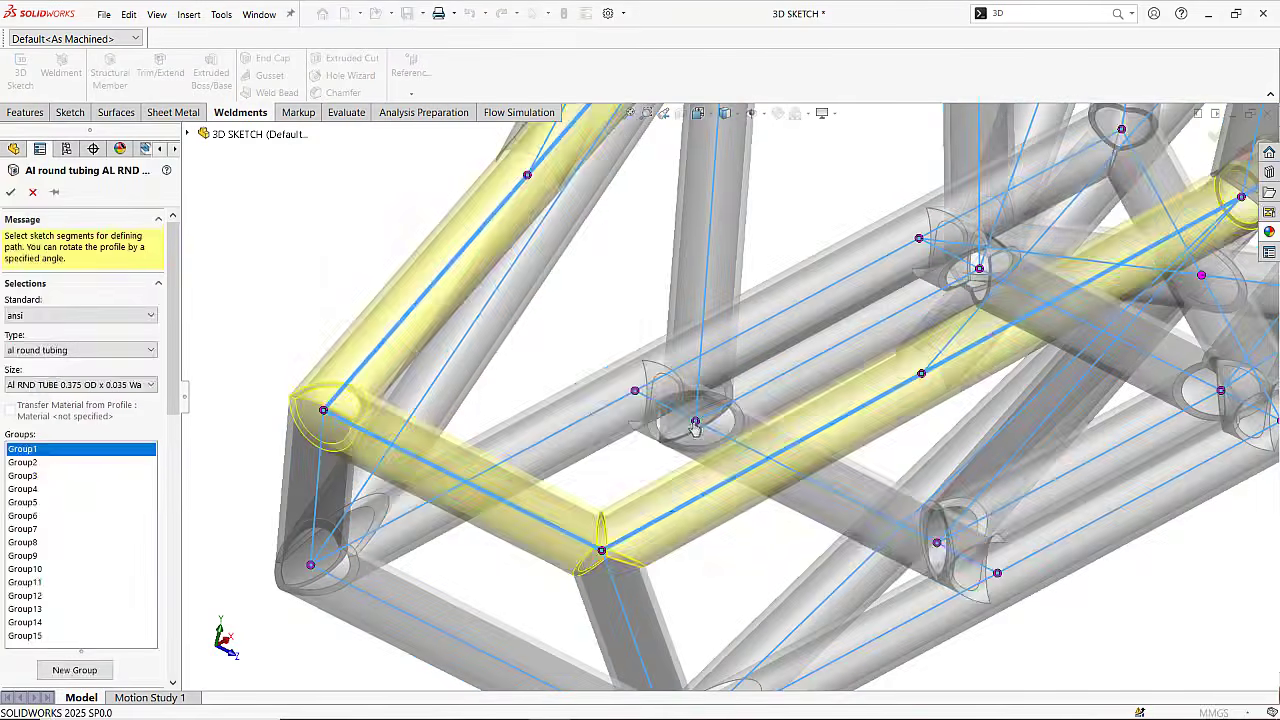
{"action": "left_click", "coordinate": [695, 424]}
{"action": "left_click", "coordinate": [545, 288]}
{"action": "left_click", "coordinate": [555, 300]}
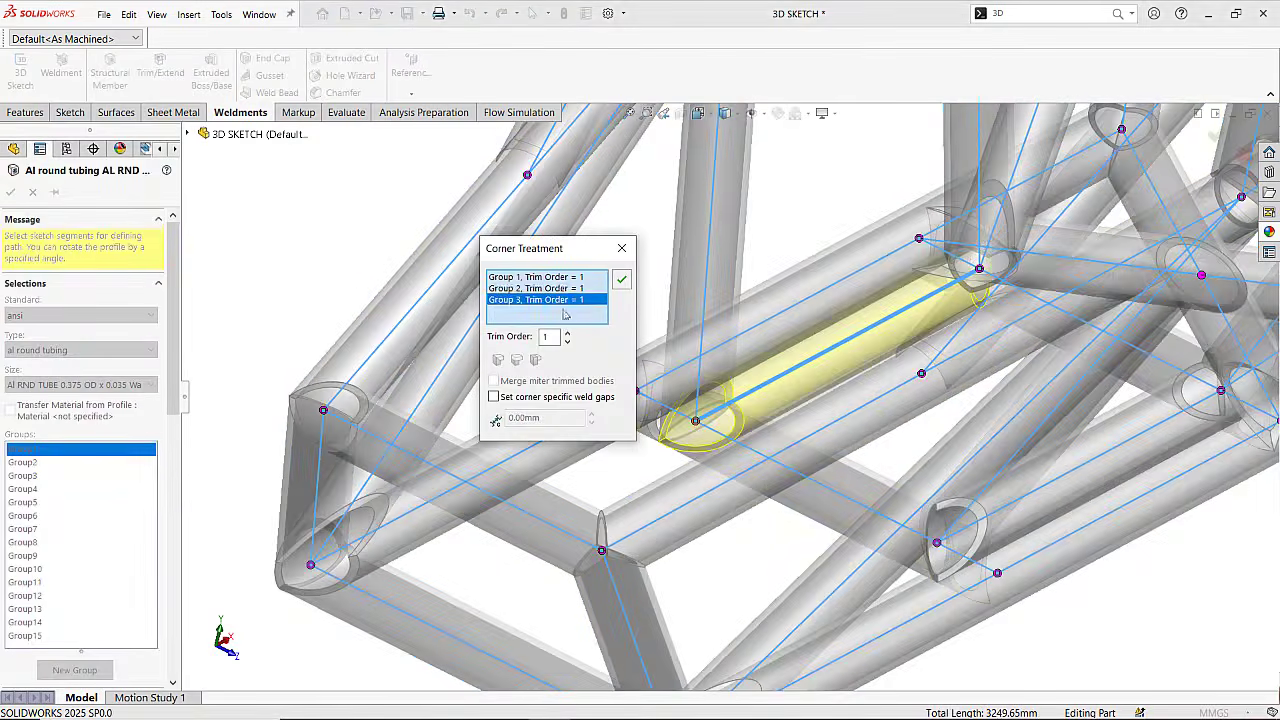
{"action": "left_click", "coordinate": [567, 333]}
{"action": "left_click", "coordinate": [621, 280]}
Miter the far outer end of the front floor crossbar by setting Group 2 to trim order 1.
{"action": "left_click", "coordinate": [637, 391]}
{"action": "left_click", "coordinate": [560, 288]}
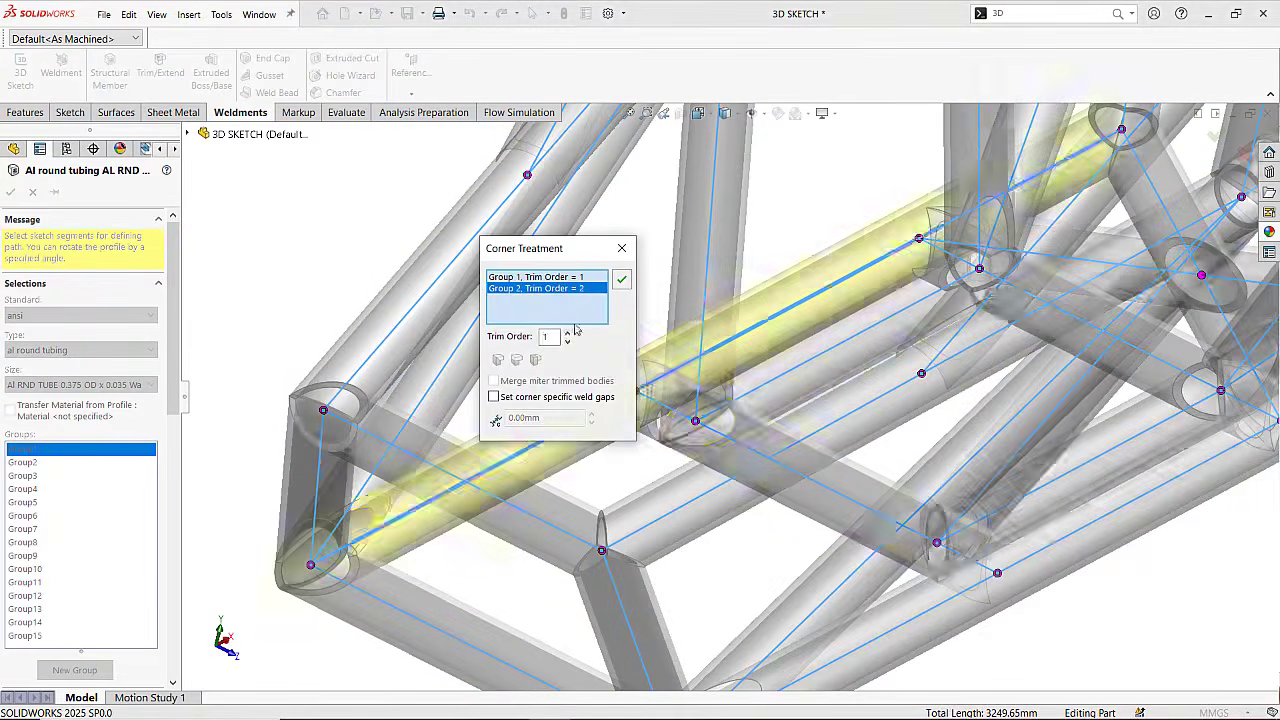
{"action": "left_click", "coordinate": [567, 334]}
{"action": "left_click", "coordinate": [621, 280]}
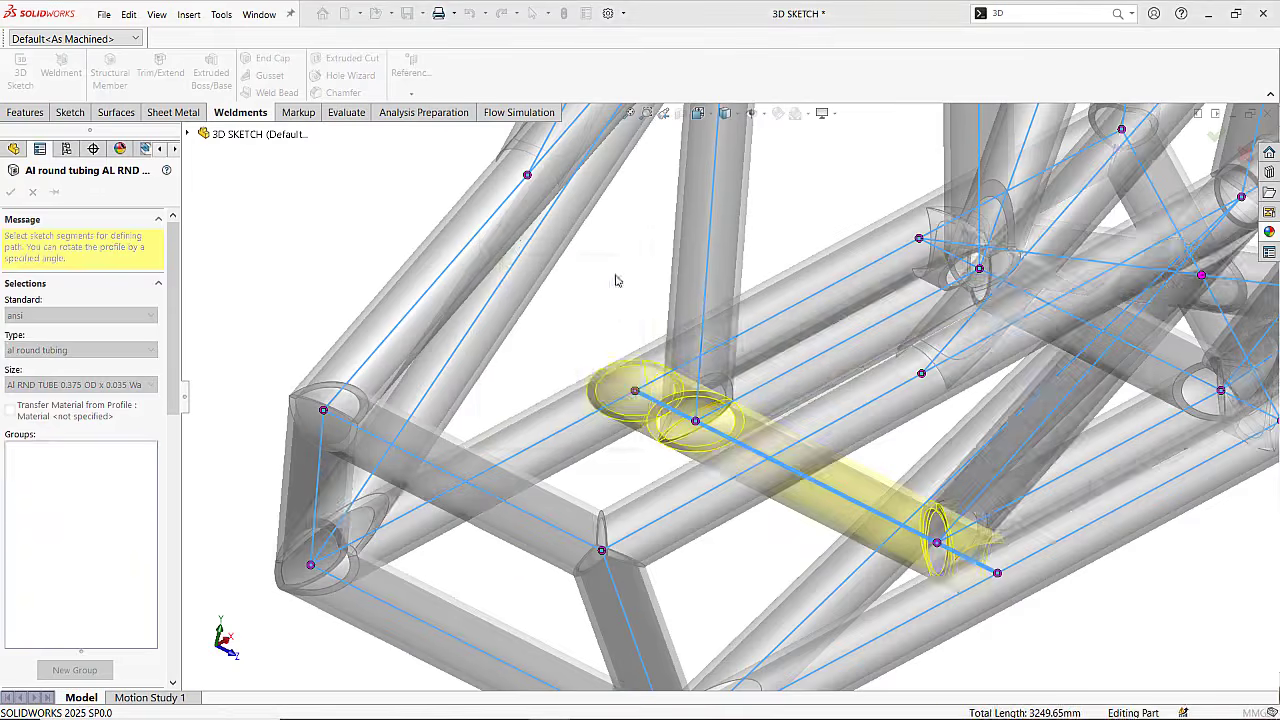
Set Group 2 to trim order 1 at the near outer end of the front floor crossbar.
{"action": "middle_click_drag", "start_coordinate": [620, 449], "coordinate": [700, 480]}
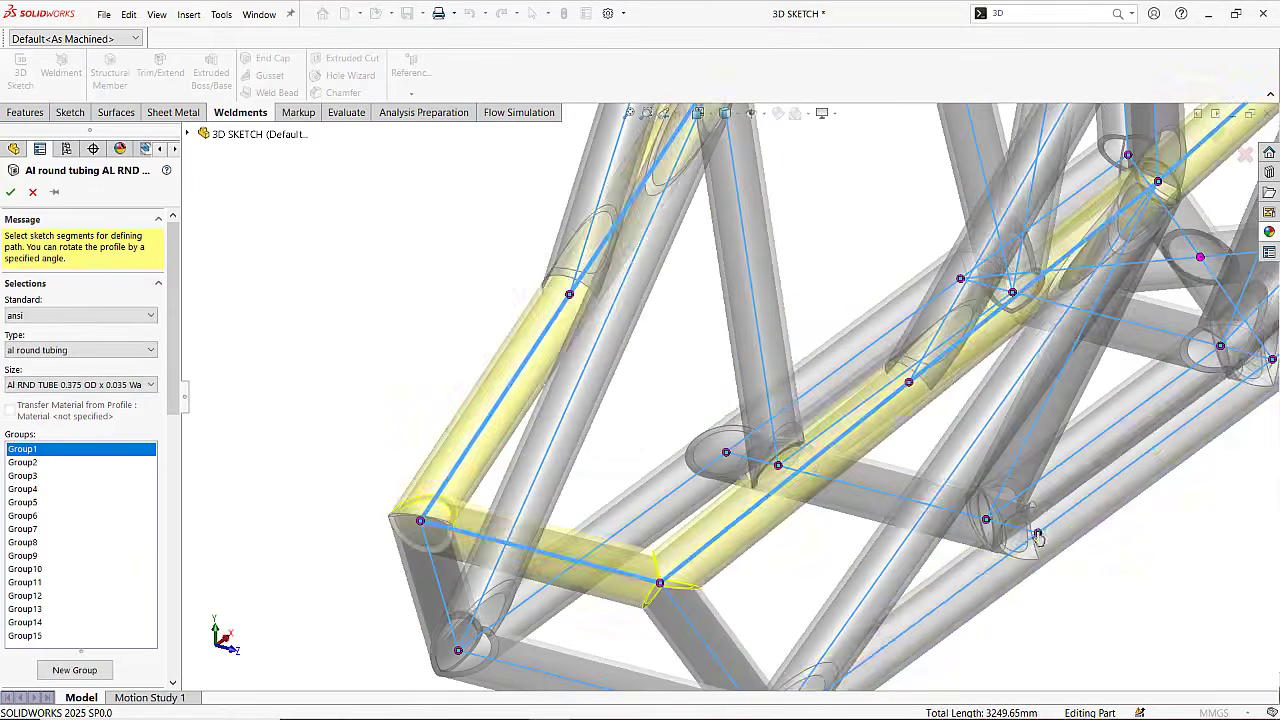
{"action": "left_click", "coordinate": [1037, 531]}
{"action": "left_click", "coordinate": [545, 288]}
{"action": "left_click", "coordinate": [567, 334]}
{"action": "left_click", "coordinate": [566, 342]}
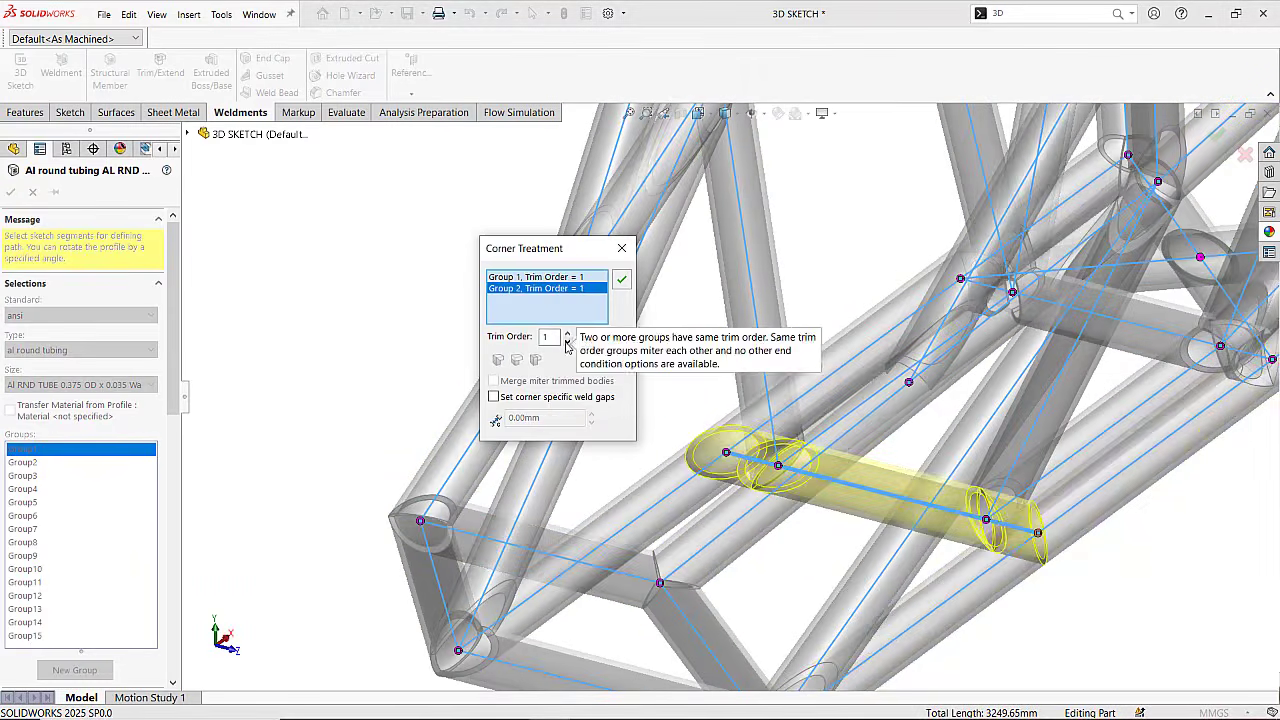
{"action": "left_click", "coordinate": [621, 280]}
Miter the rear floor crossbar's outer ends with Groups 2 and 3 at trim order 1, and accept the edited structural member.
{"action": "middle_click_drag", "start_coordinate": [760, 420], "coordinate": [1071, 422]}
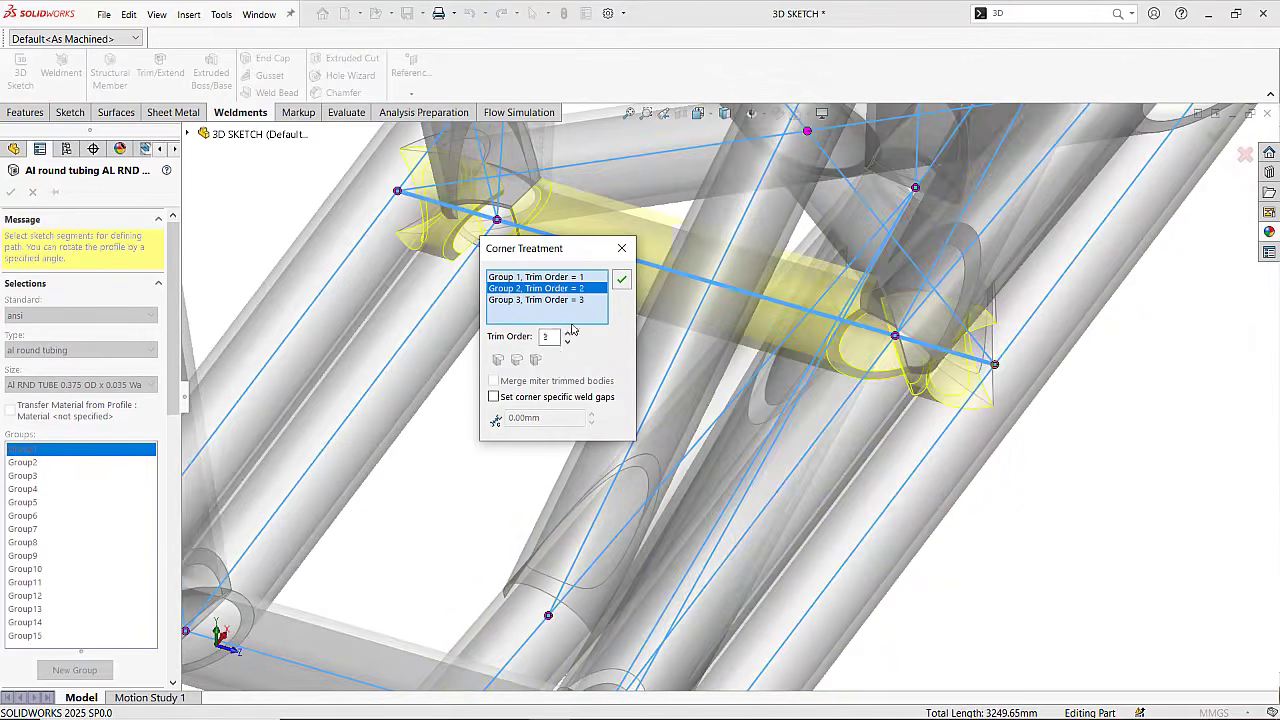
{"action": "left_click", "coordinate": [555, 300]}
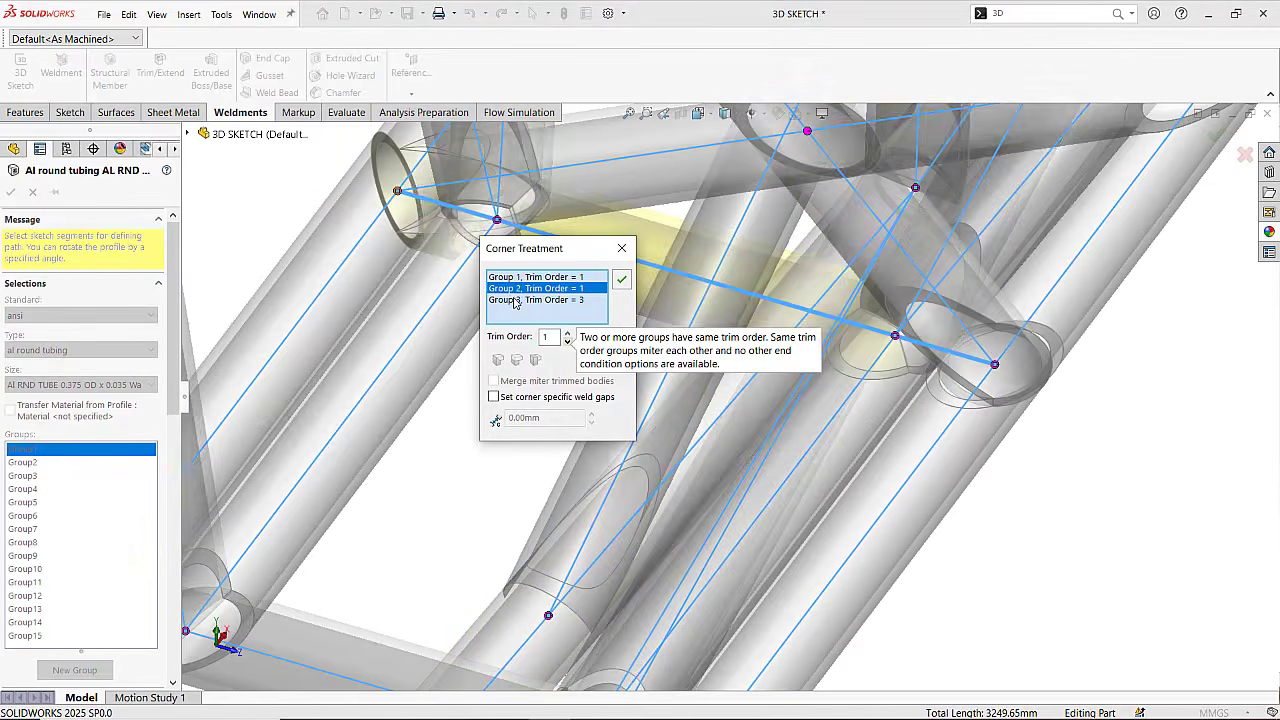
{"action": "left_click", "coordinate": [567, 333]}
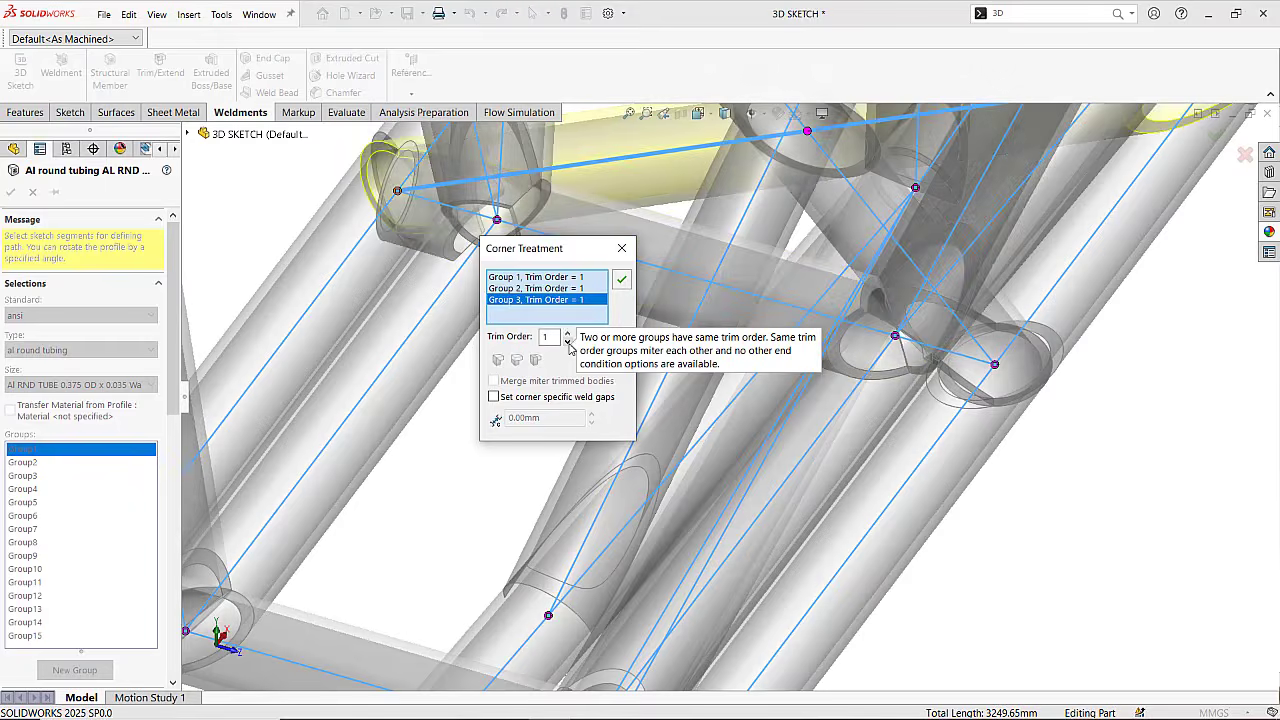
{"action": "left_click", "coordinate": [621, 280]}
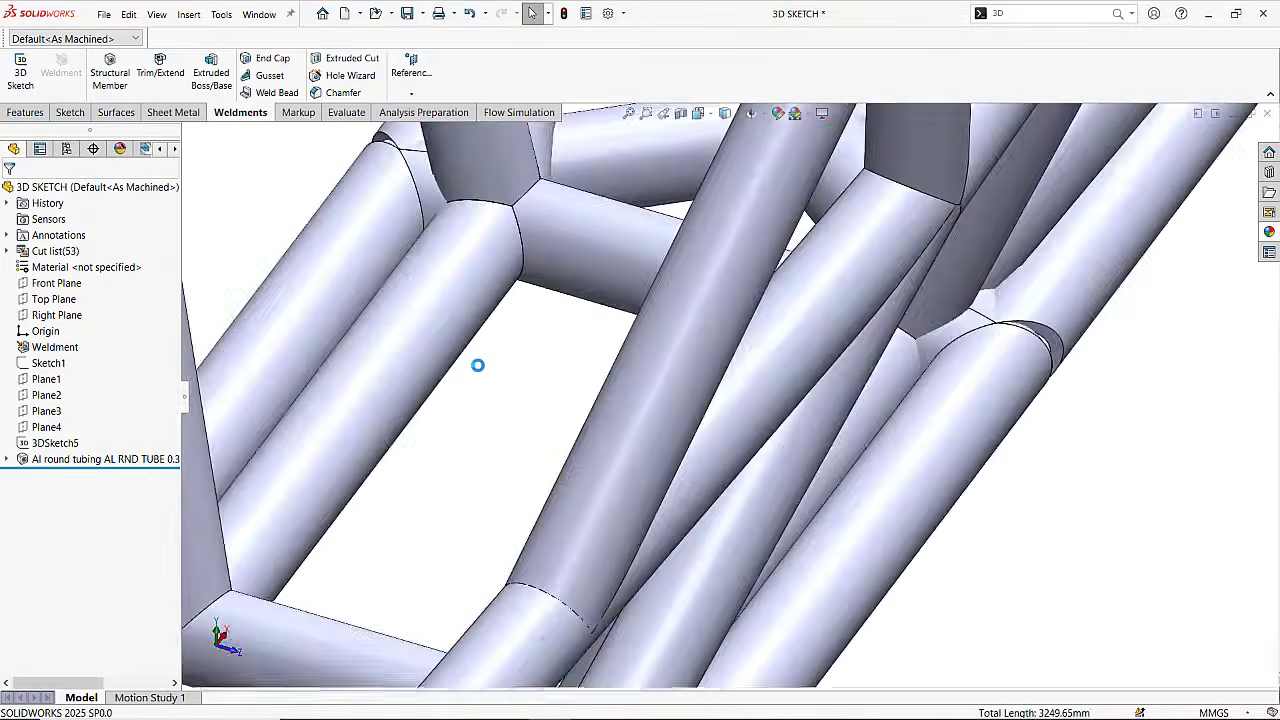
{"action": "scroll", "coordinate": [677, 423], "scroll_direction": "up", "scroll_amount": 6}
{"action": "middle_click_drag", "start_coordinate": [677, 423], "coordinate": [423, 486]}
{"action": "scroll", "coordinate": [609, 235], "scroll_direction": "down", "scroll_amount": 5}
{"action": "scroll", "coordinate": [420, 490], "scroll_direction": "up", "scroll_amount": 6}
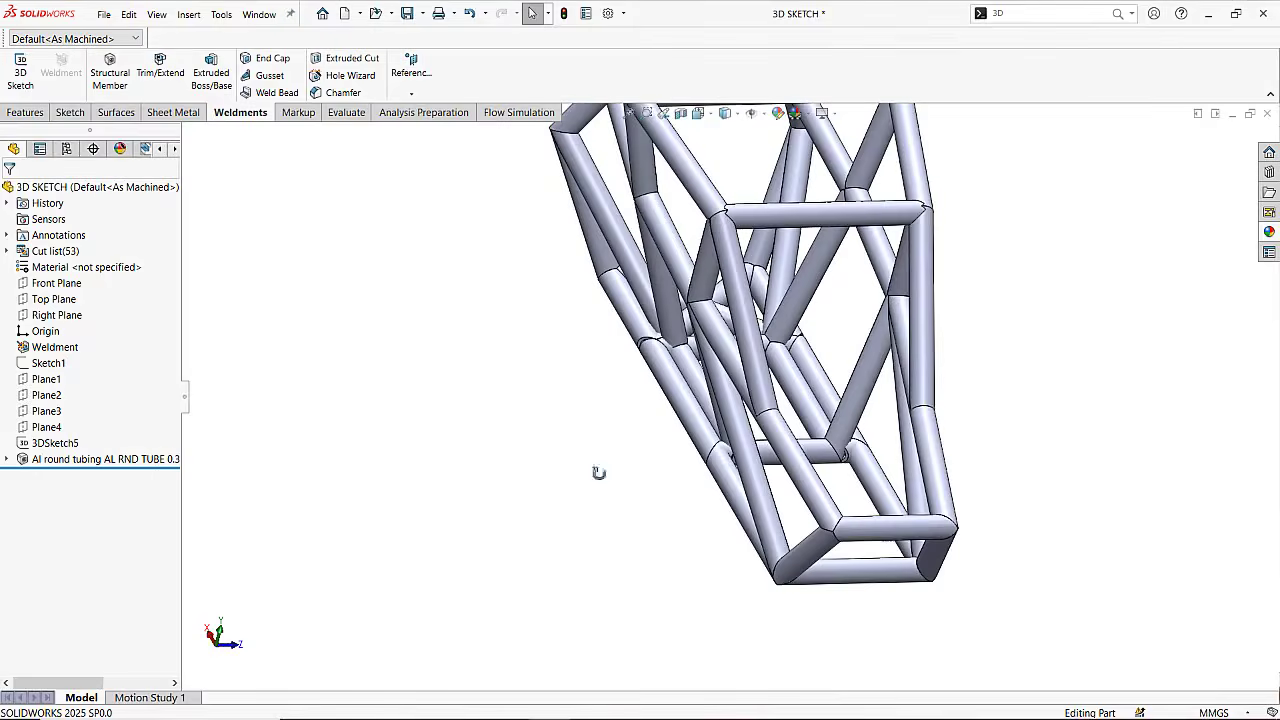
Open the round tubing member's profile sketch for editing and set the tube's outer diameter to 6 mm.
{"action": "middle_click_drag", "start_coordinate": [598, 472], "coordinate": [265, 463]}
{"action": "left_click", "coordinate": [72, 459]}
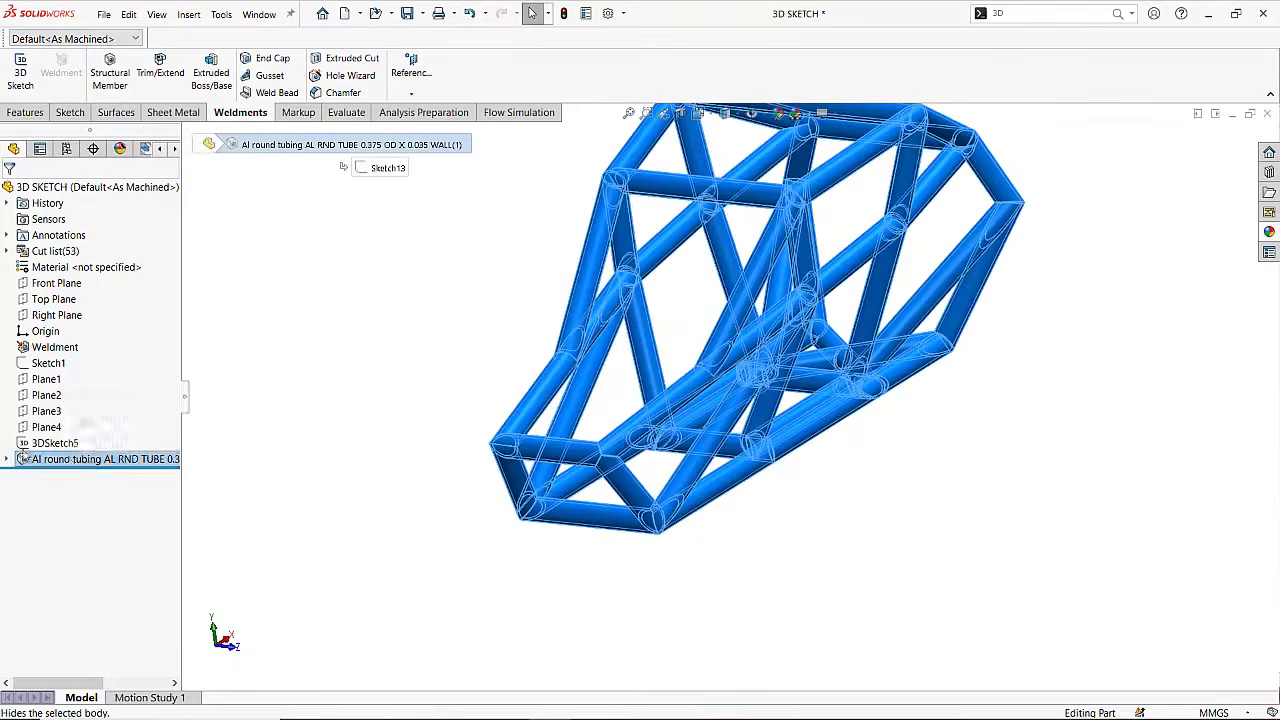
{"action": "left_click", "coordinate": [7, 459]}
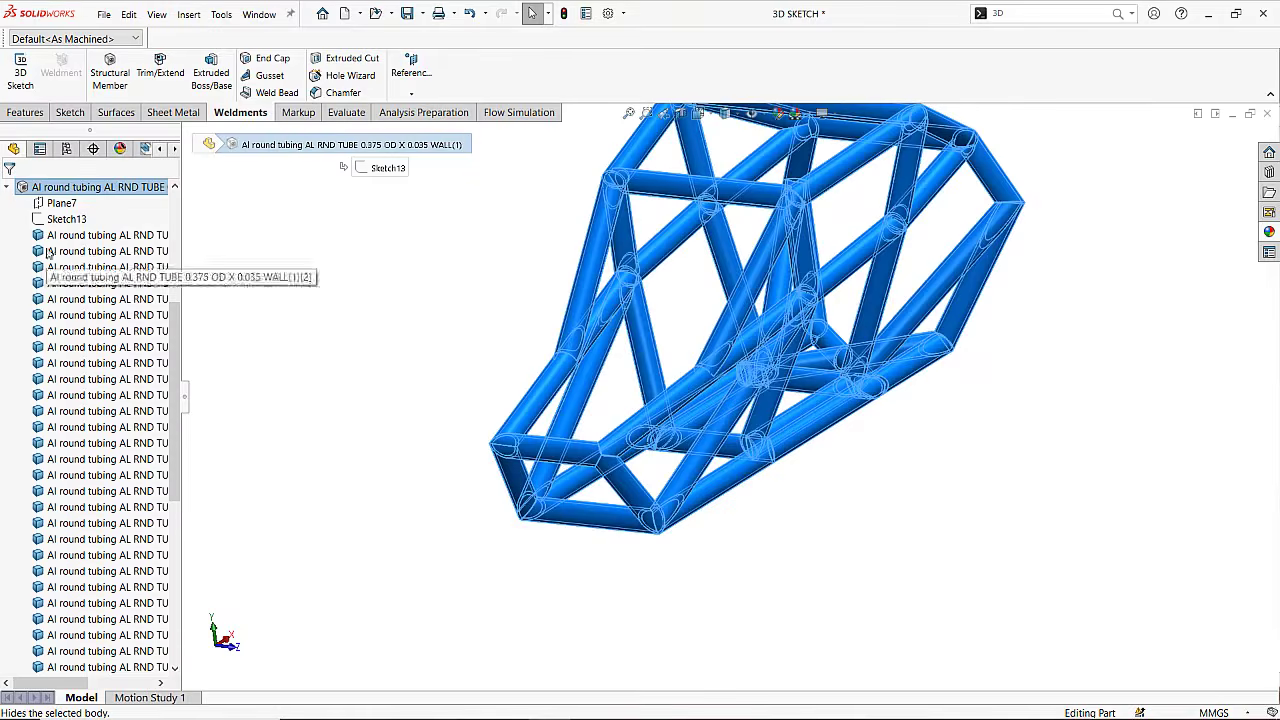
{"action": "left_click", "coordinate": [60, 219]}
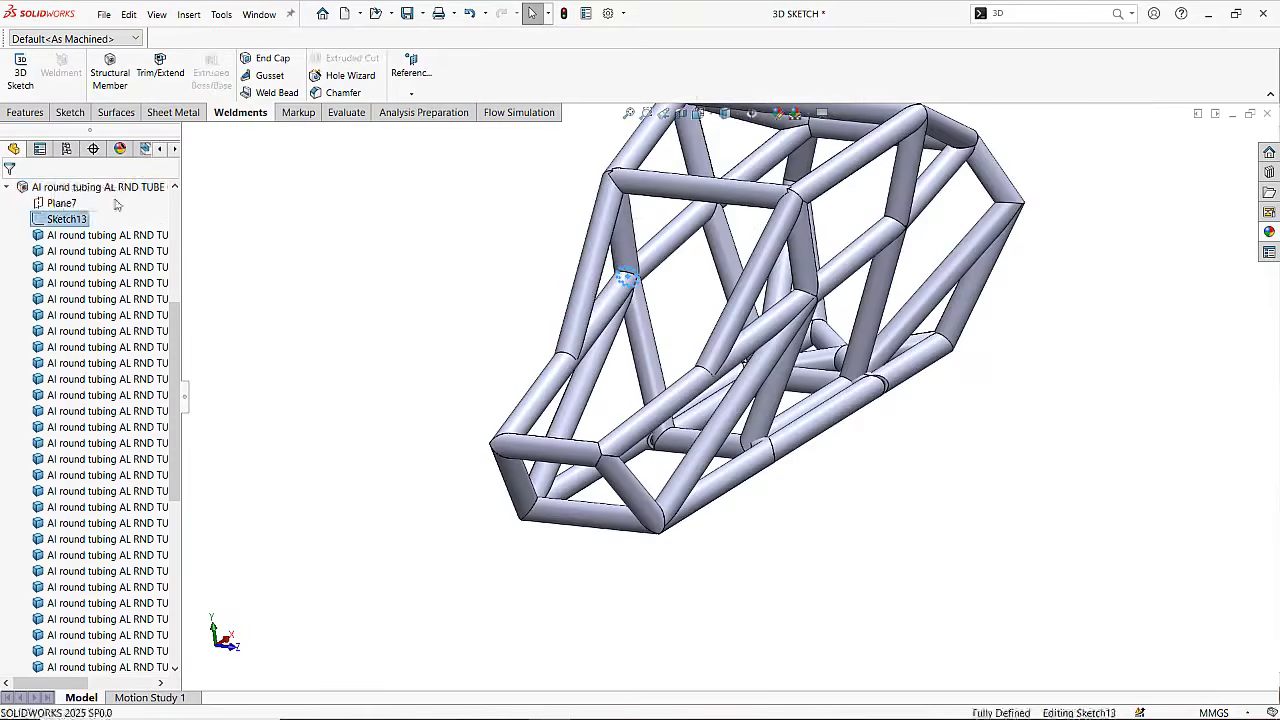
{"action": "scroll", "coordinate": [706, 398], "scroll_direction": "up", "scroll_amount": 5}
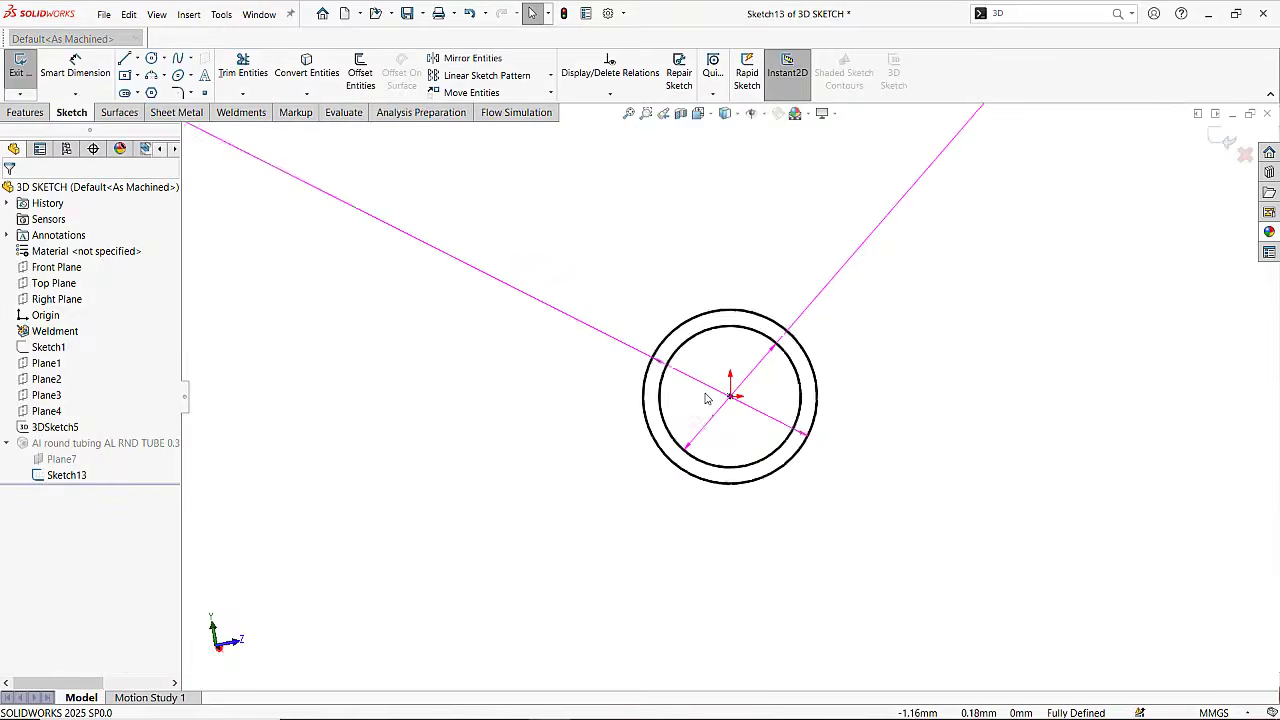
{"action": "double_click", "coordinate": [437, 243]}
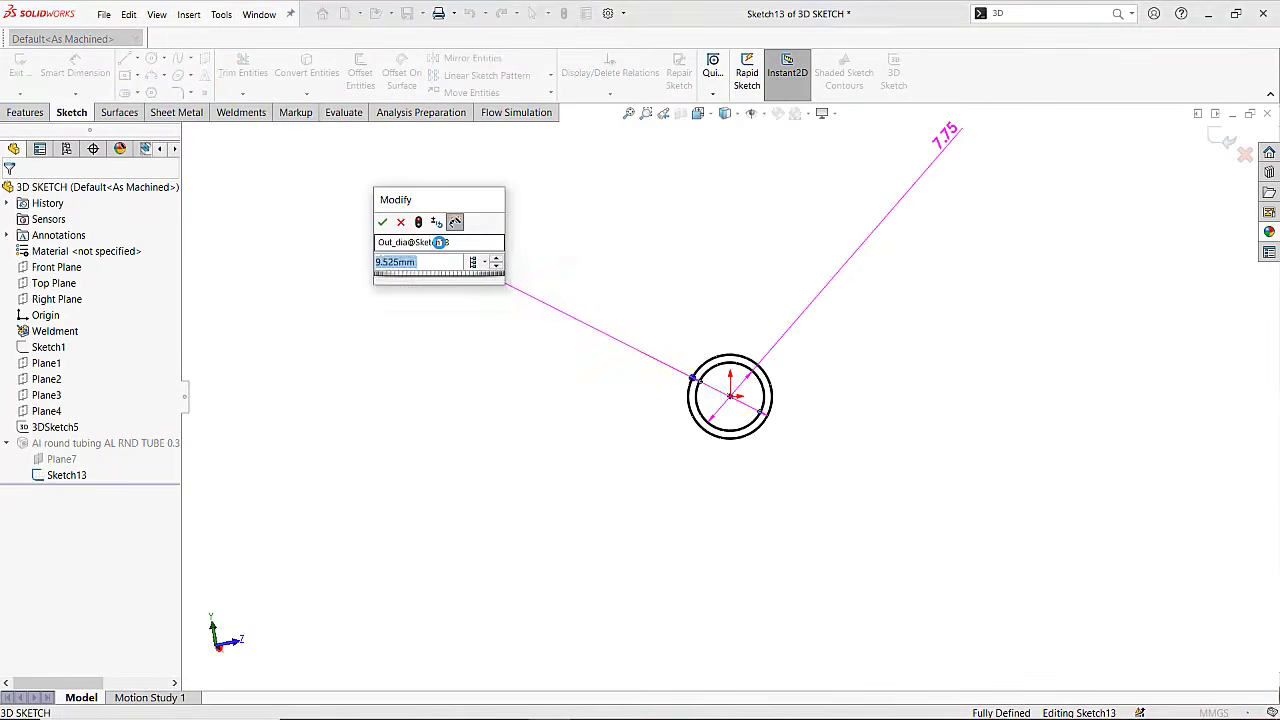
{"action": "key", "text": "Return"}
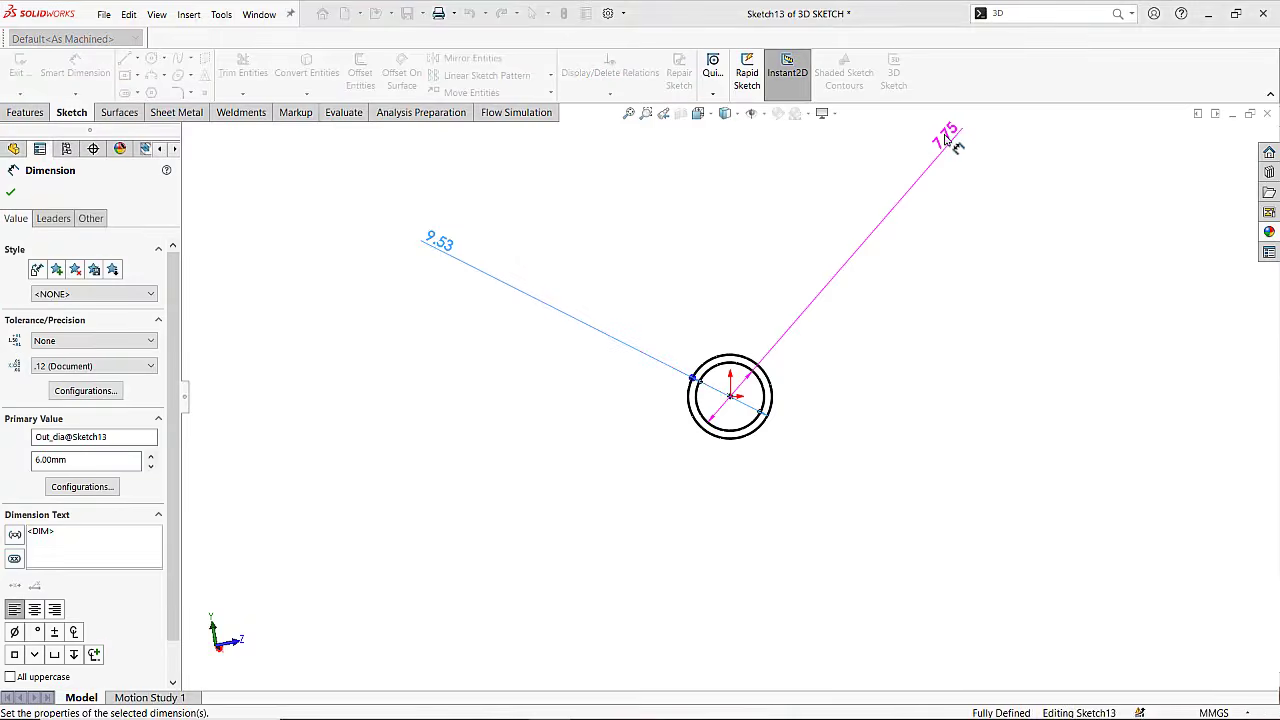
Set the tube profile's inner diameter to 3 mm and exit the sketch to rebuild the frame.
{"action": "double_click", "coordinate": [943, 134]}
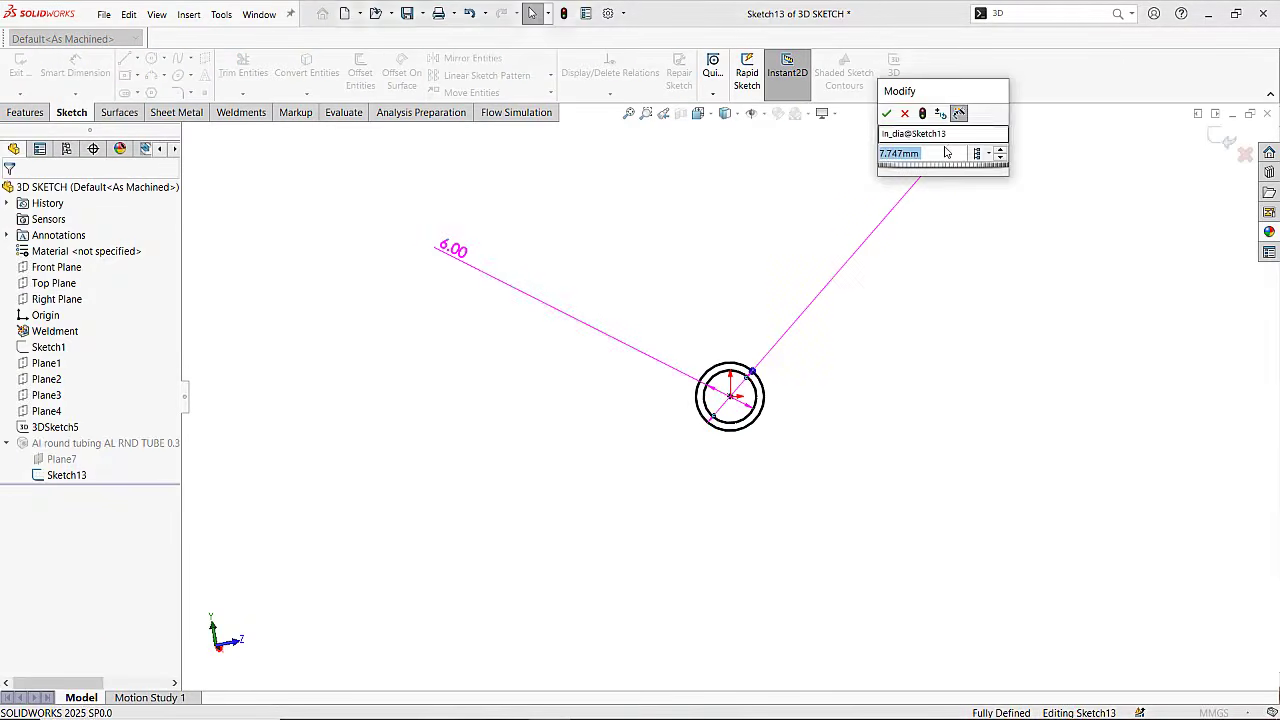
{"action": "key", "text": "Return"}
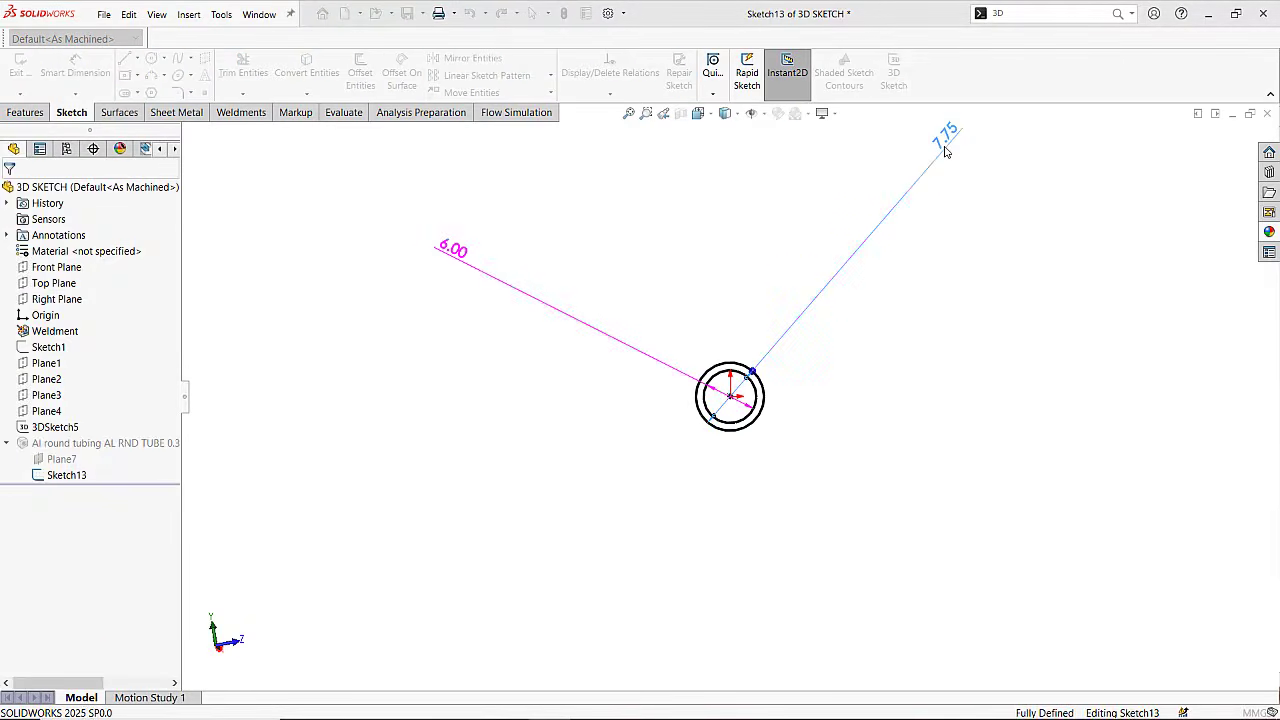
{"action": "left_click", "coordinate": [1230, 138]}
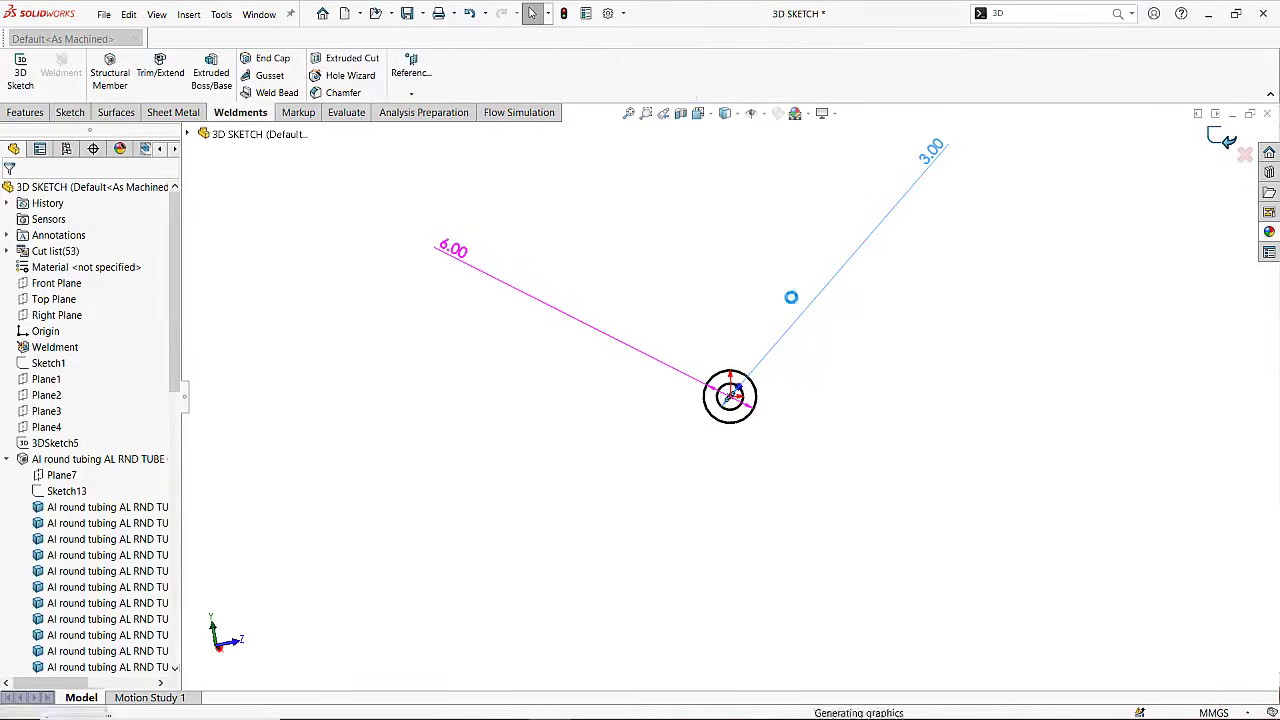
Examine the rebuilt frame's joints from several sides, especially where the floor rails, crossbars and diagonal braces meet.
{"action": "scroll", "coordinate": [784, 312], "scroll_direction": "up", "scroll_amount": 5}
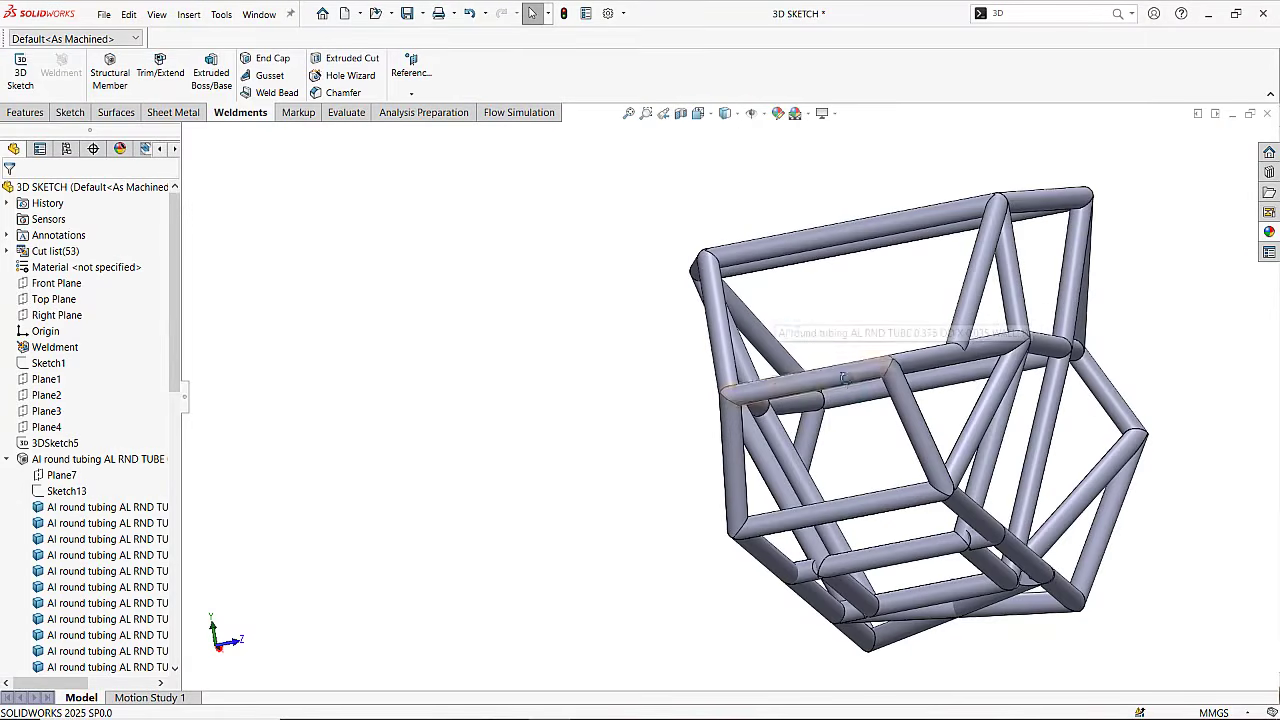
{"action": "middle_click_drag", "start_coordinate": [843, 377], "coordinate": [826, 513]}
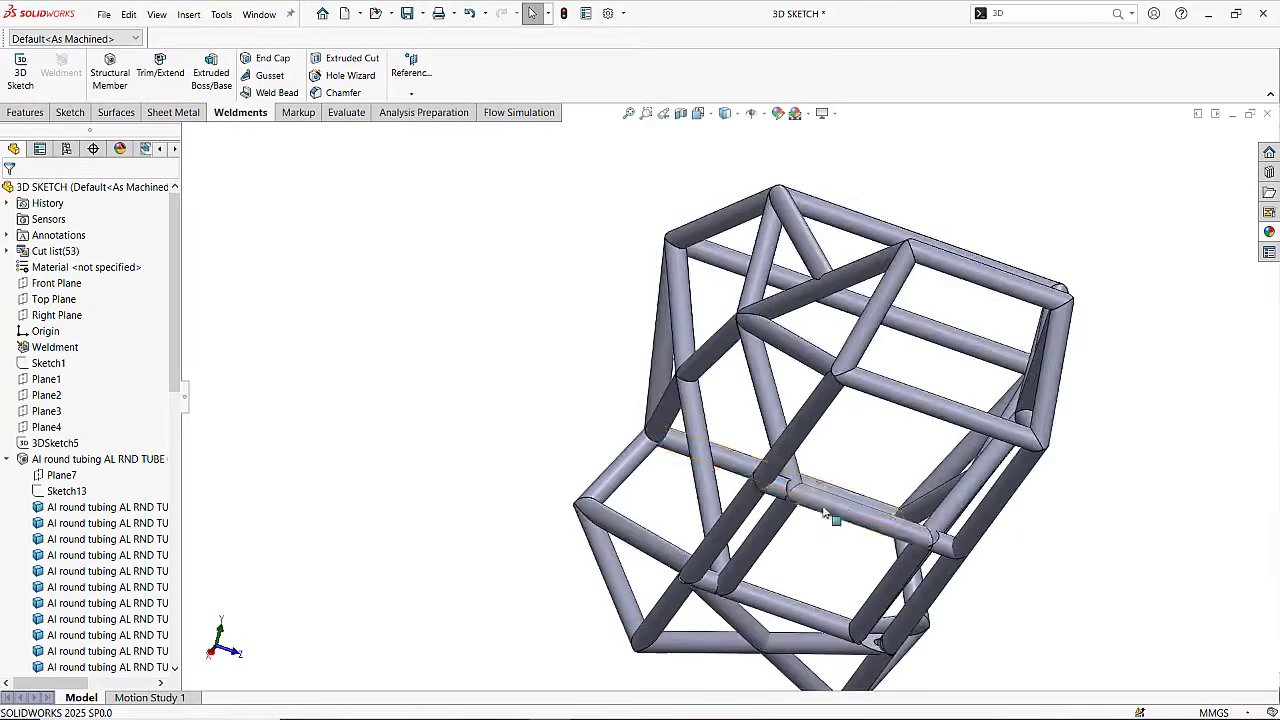
{"action": "scroll", "coordinate": [826, 513], "scroll_direction": "down", "scroll_amount": 5}
{"action": "middle_click_drag", "start_coordinate": [748, 445], "coordinate": [770, 187]}
{"action": "scroll", "coordinate": [797, 477], "scroll_direction": "up", "scroll_amount": 3}
{"action": "scroll", "coordinate": [529, 314], "scroll_direction": "down", "scroll_amount": 8}
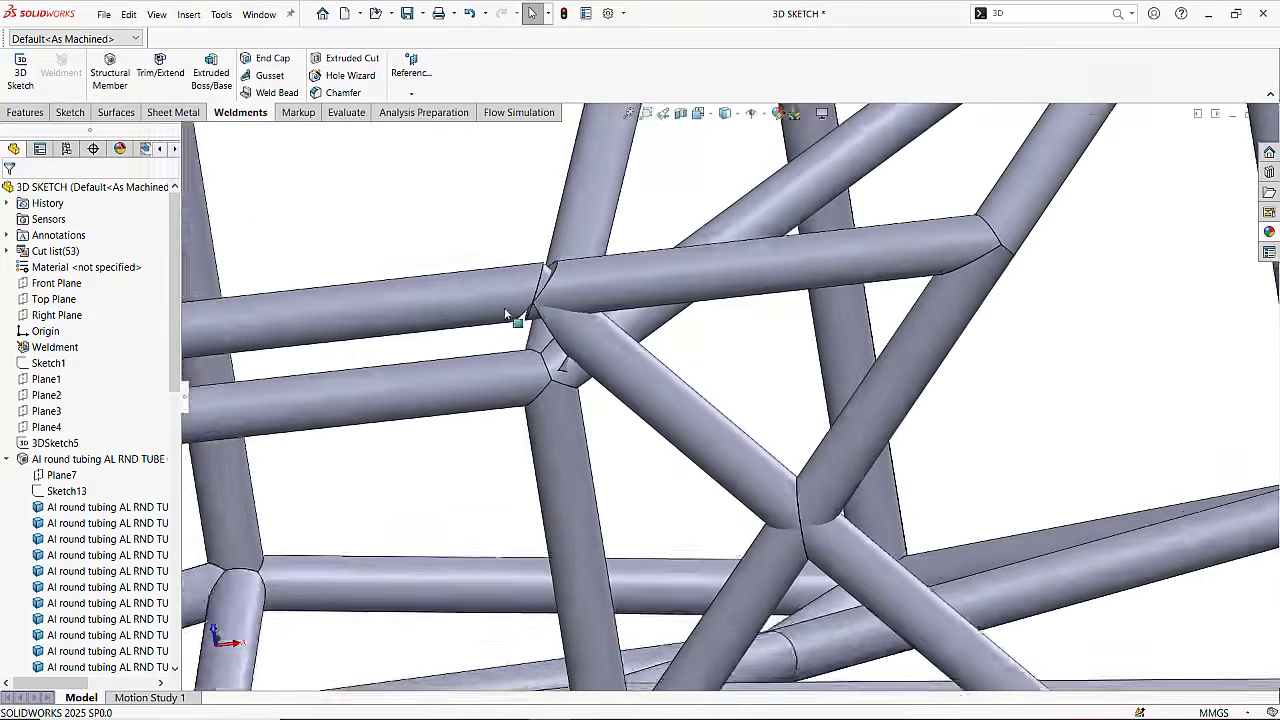
{"action": "middle_click_drag", "start_coordinate": [562, 381], "coordinate": [549, 565]}
{"action": "scroll", "coordinate": [549, 565], "scroll_direction": "up", "scroll_amount": 10}
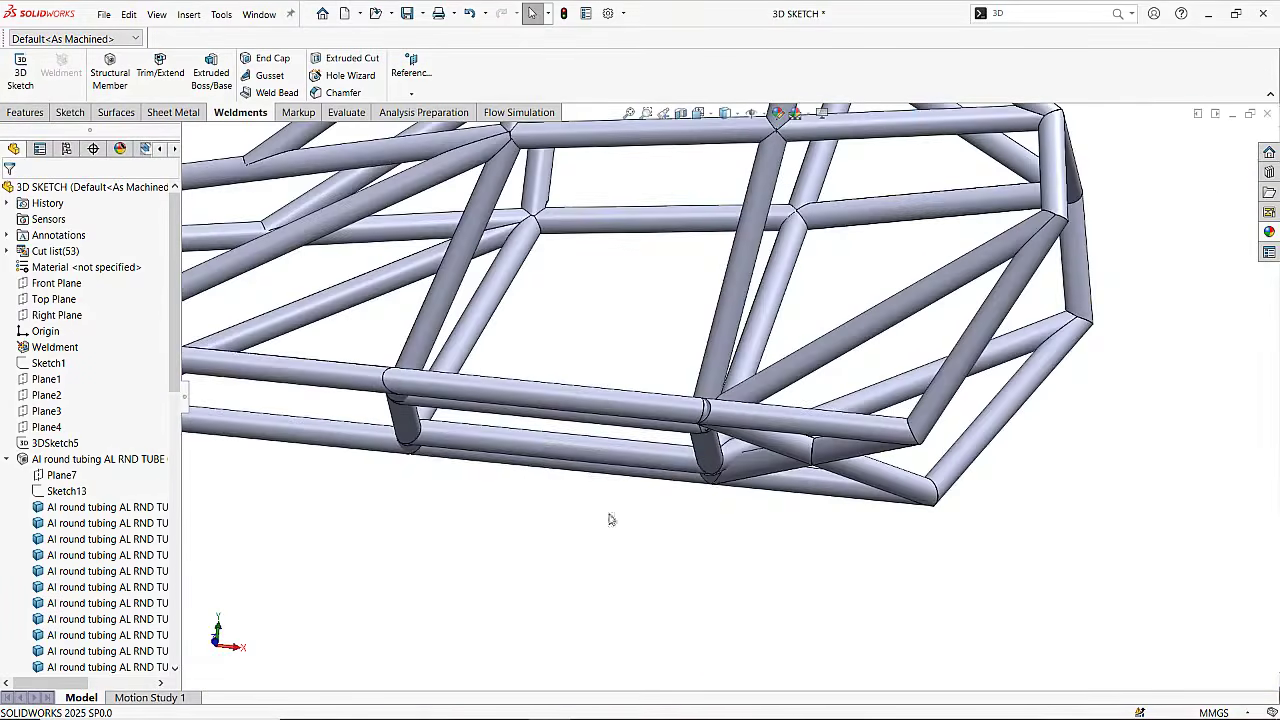
{"action": "middle_click_drag", "start_coordinate": [615, 470], "coordinate": [508, 617]}
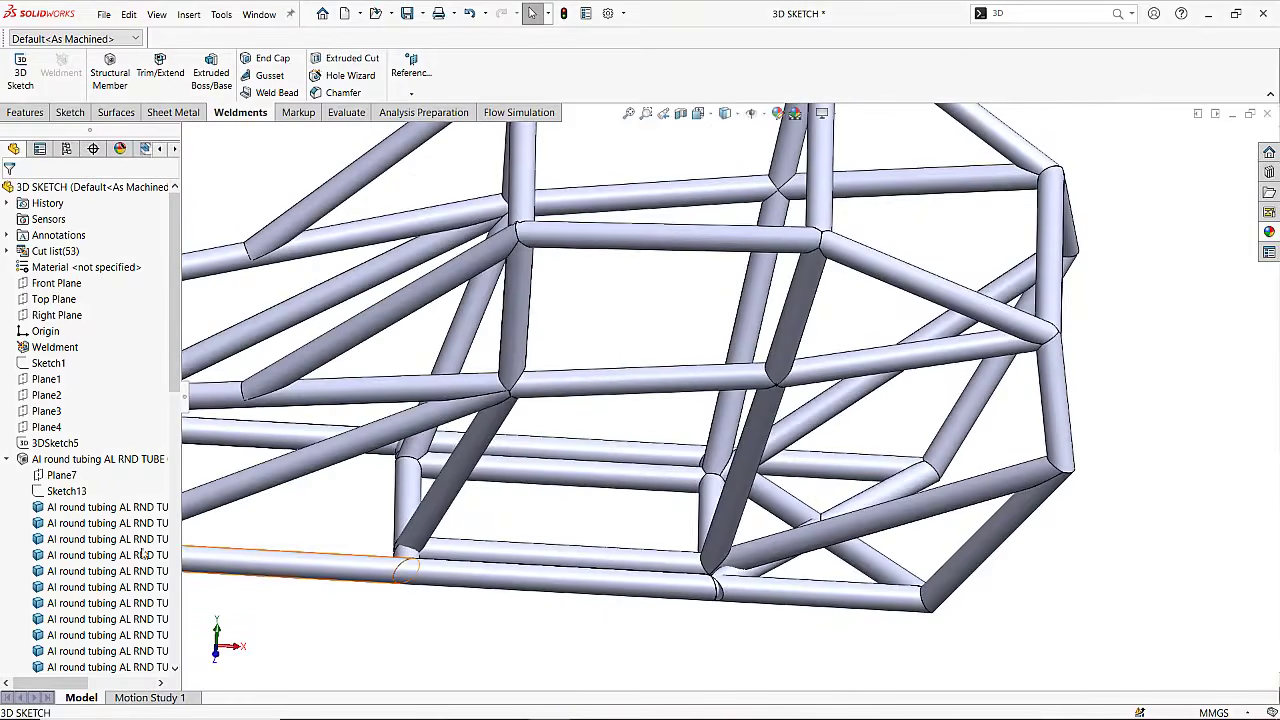
Edit the tubing member so Groups 1, 2 and 3 have trim orders 1, 2 and 3 at the near inner floor-rail joint beside the crossed braces.
{"action": "left_click", "coordinate": [86, 460]}
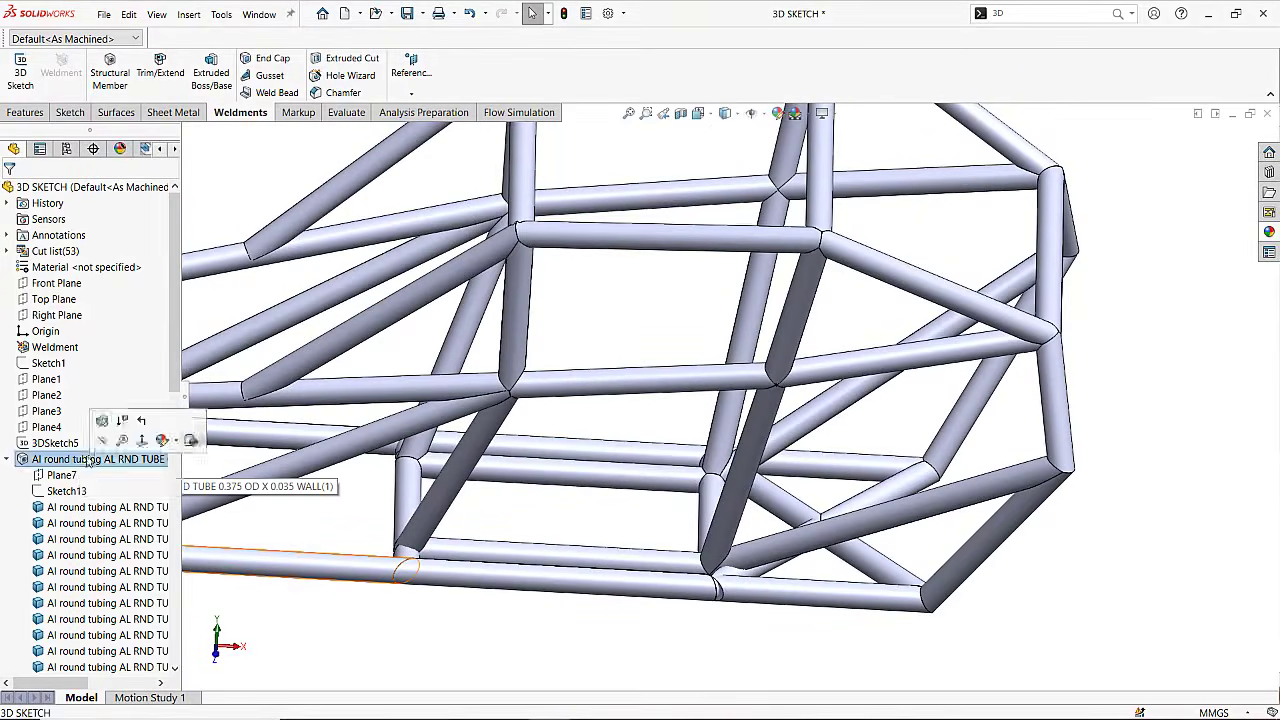
{"action": "left_click", "coordinate": [582, 584]}
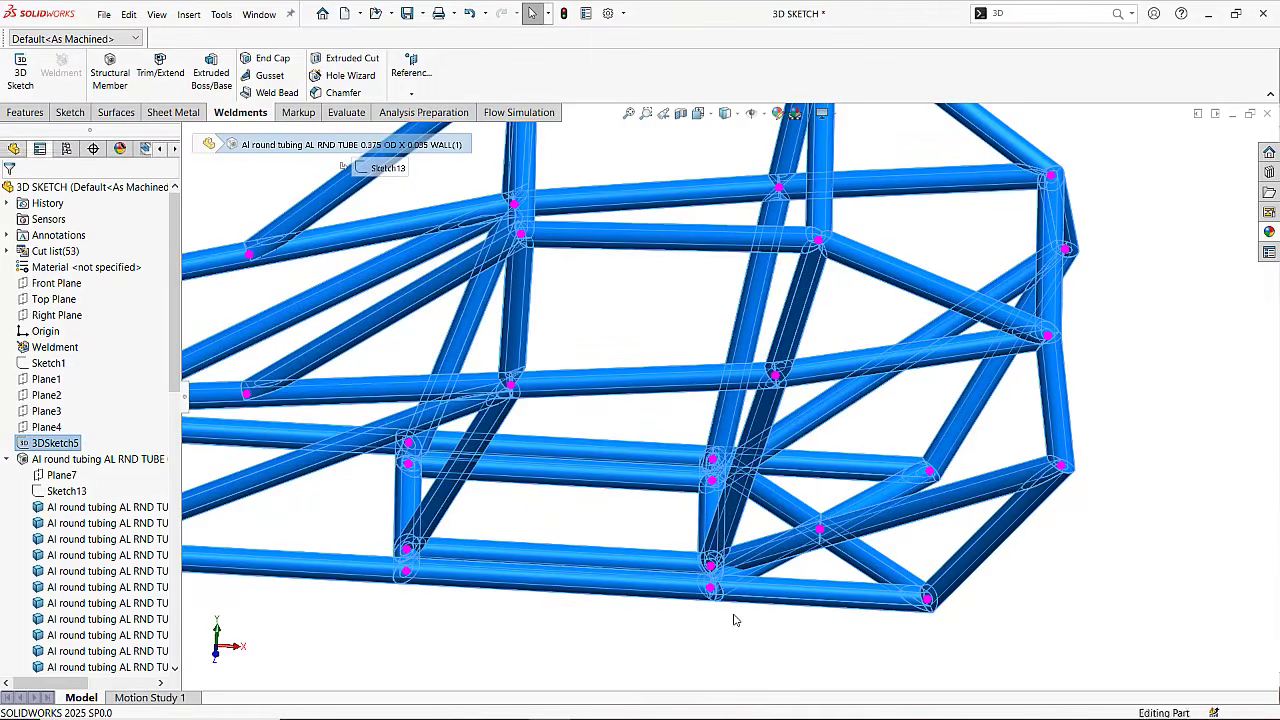
{"action": "scroll", "coordinate": [714, 608], "scroll_direction": "down", "scroll_amount": 5}
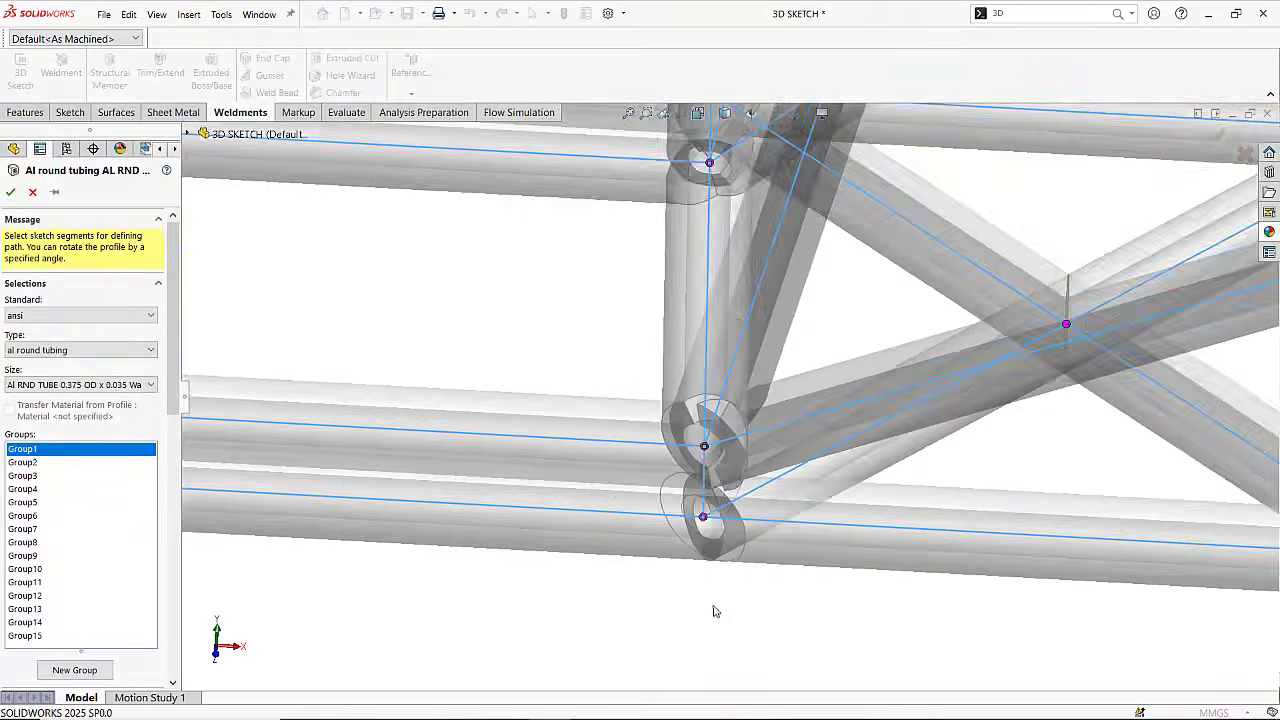
{"action": "middle_click_drag", "start_coordinate": [714, 610], "coordinate": [675, 553]}
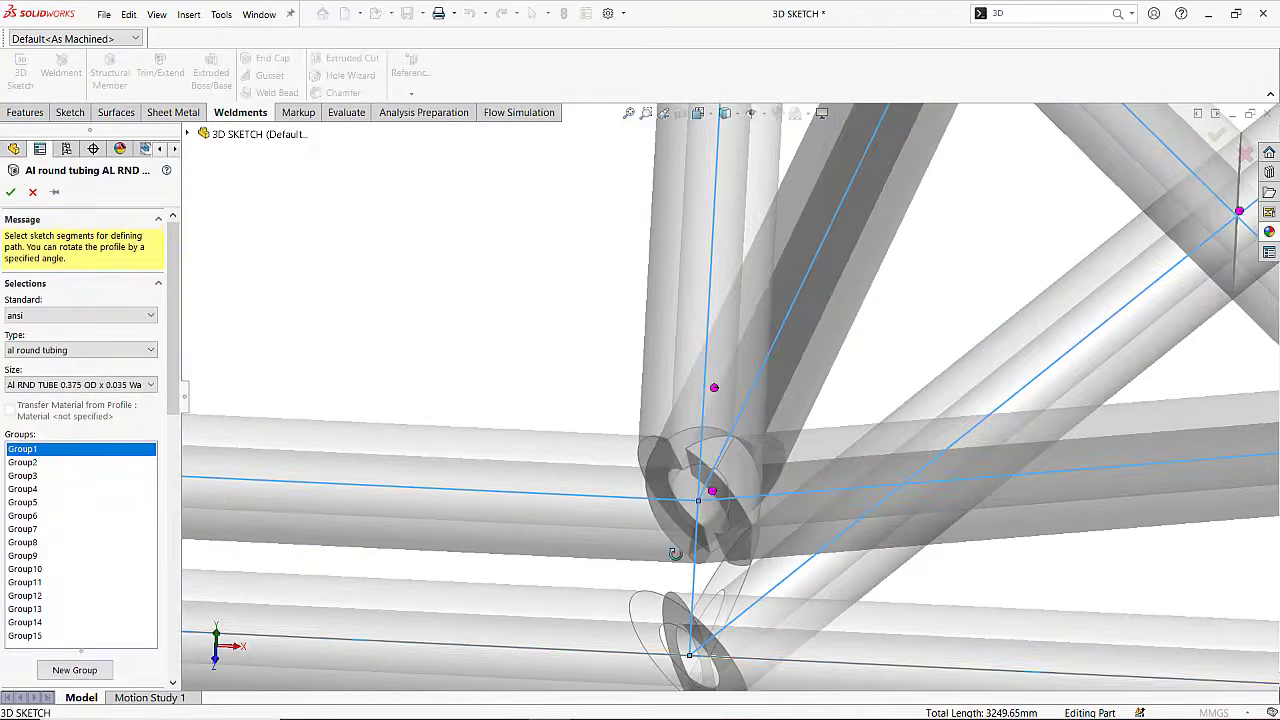
{"action": "left_click", "coordinate": [698, 502]}
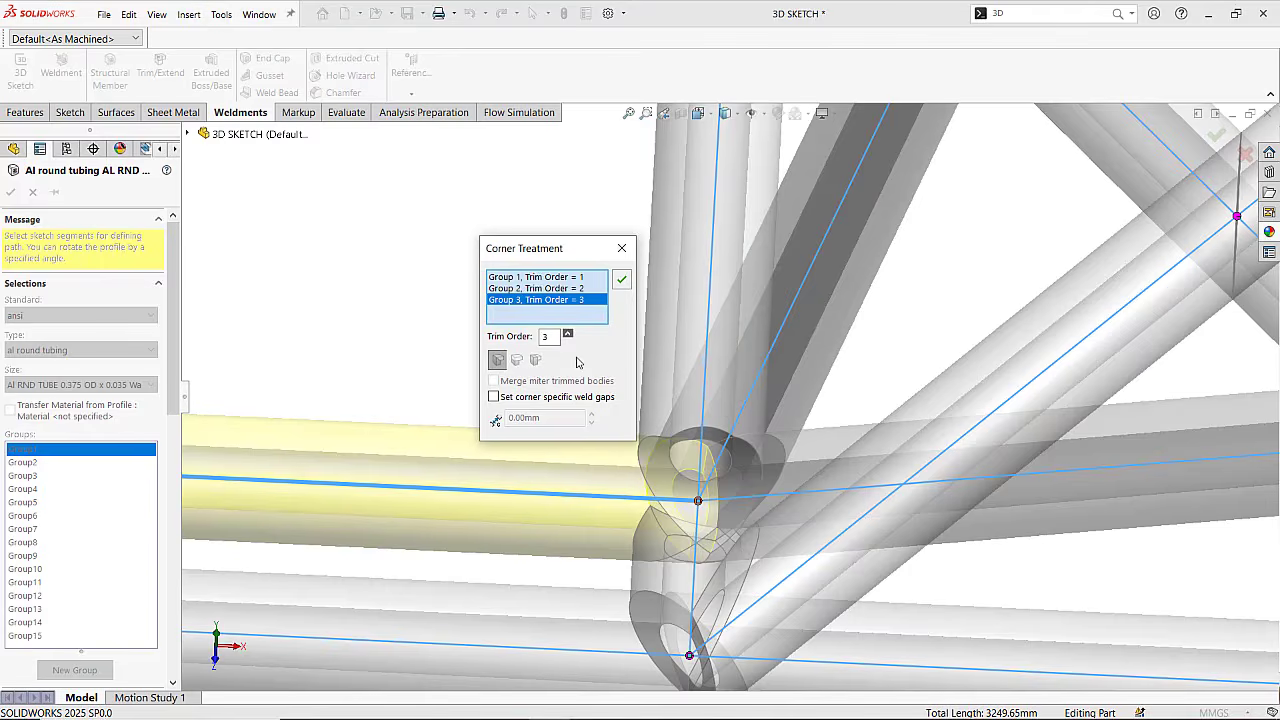
{"action": "left_click", "coordinate": [621, 282]}
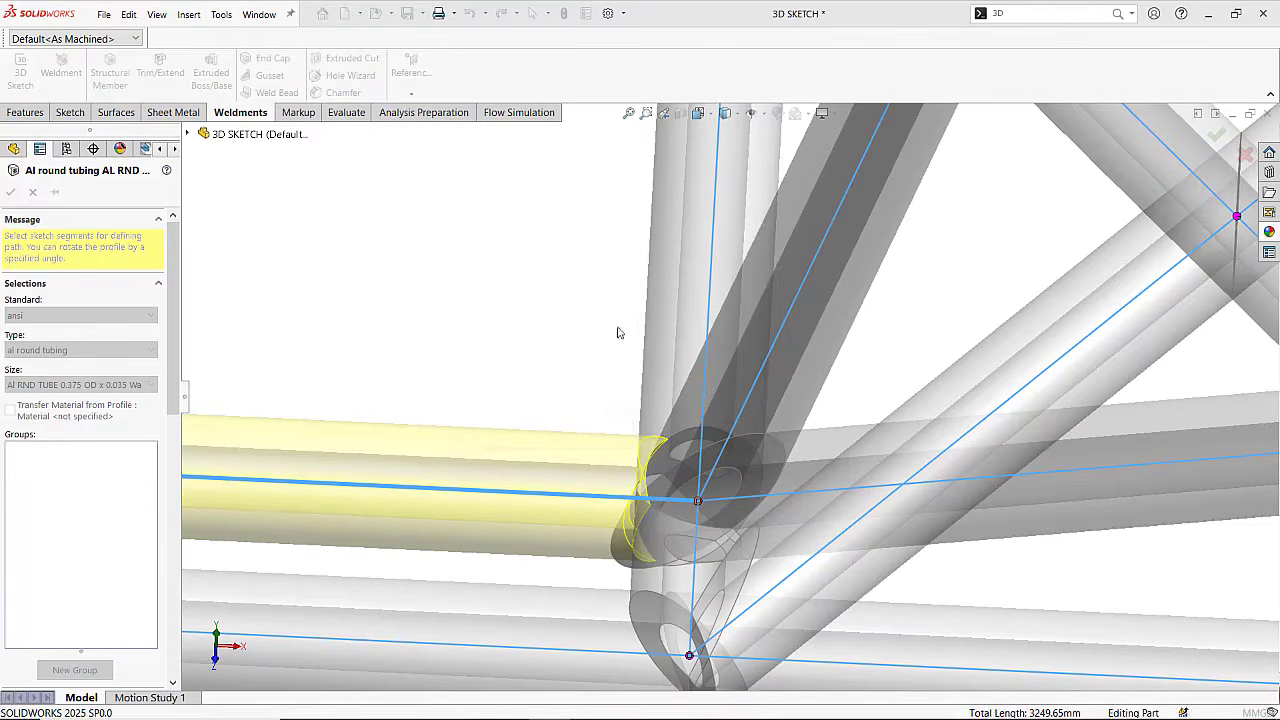
{"action": "scroll", "coordinate": [616, 468], "scroll_direction": "up", "scroll_amount": 3}
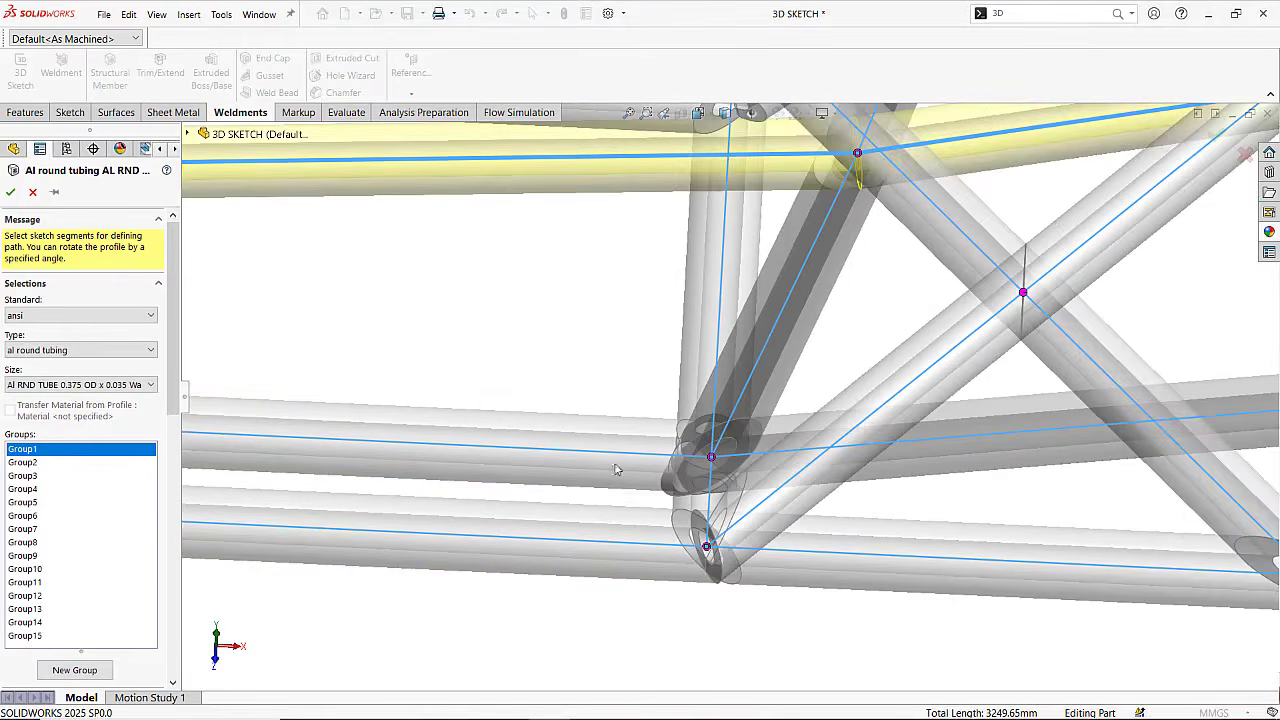
{"action": "left_click", "coordinate": [10, 193]}
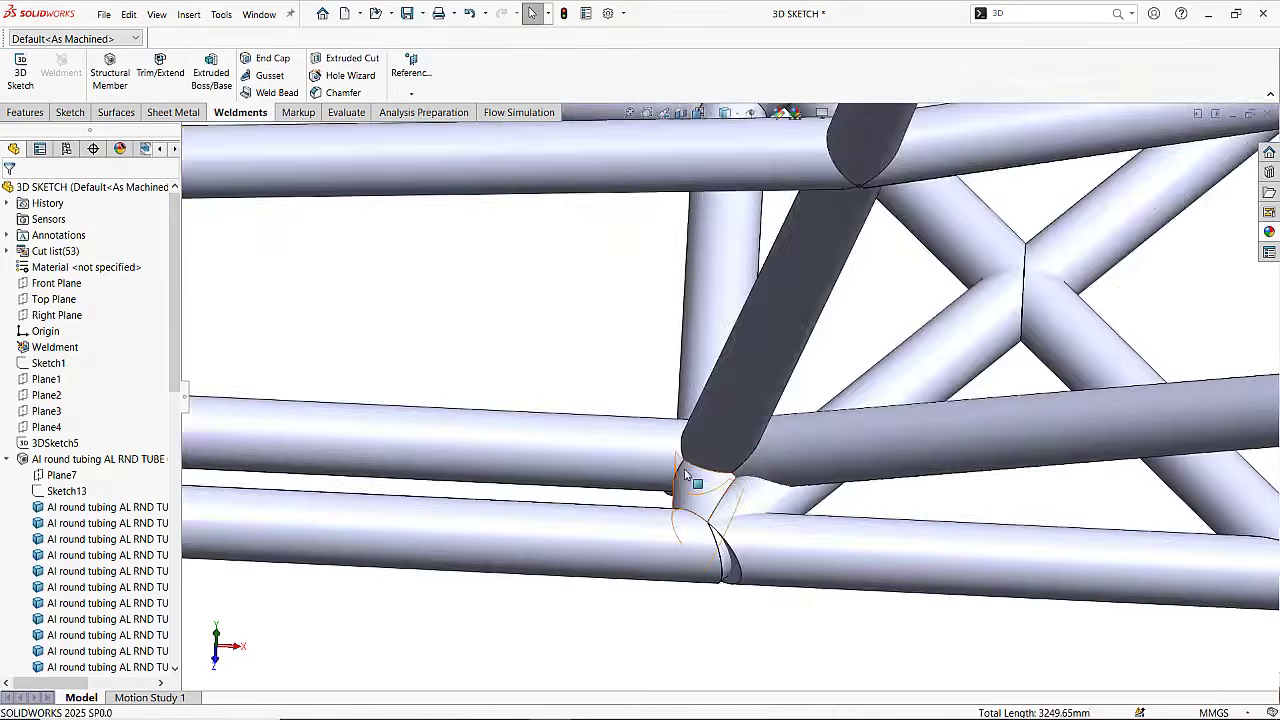
Check the tube end protruding at the near inner floor-rail joint, then reopen the member and raise Group 1's trim order there.
{"action": "middle_click_drag", "start_coordinate": [686, 474], "coordinate": [729, 451]}
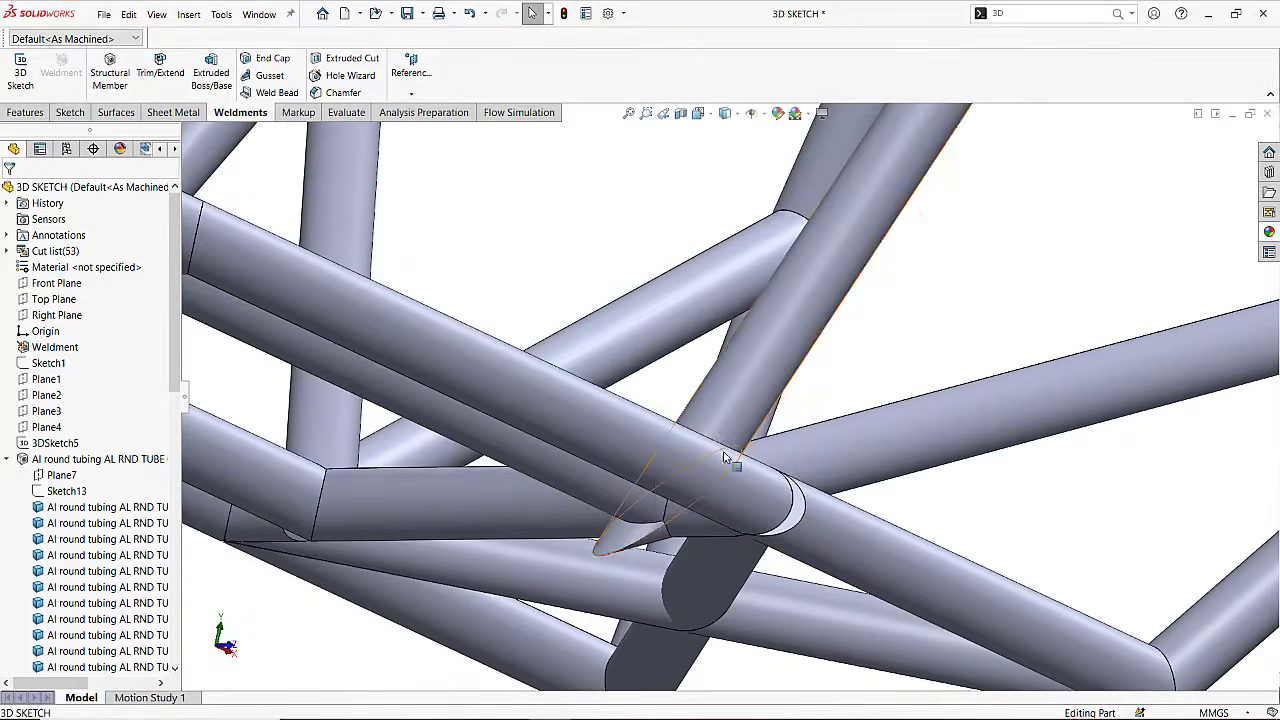
{"action": "left_click", "coordinate": [627, 546]}
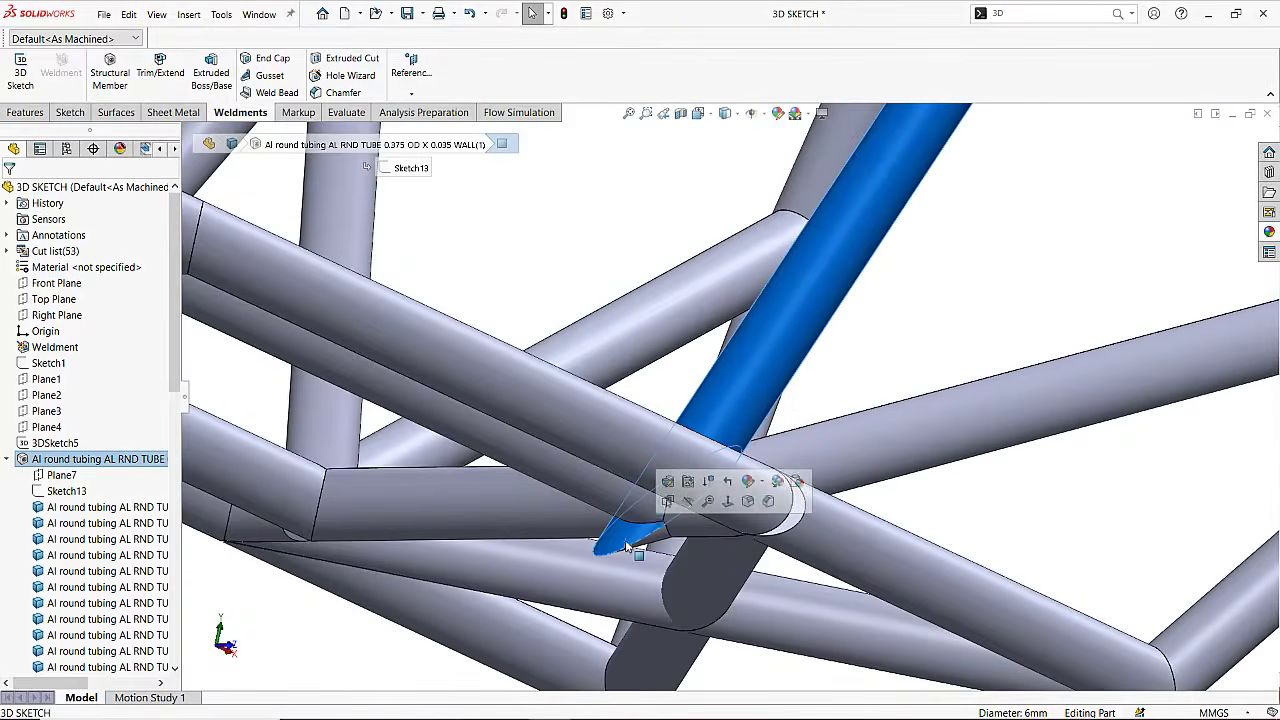
{"action": "left_click", "coordinate": [875, 327]}
{"action": "middle_click_drag", "start_coordinate": [723, 394], "coordinate": [640, 490]}
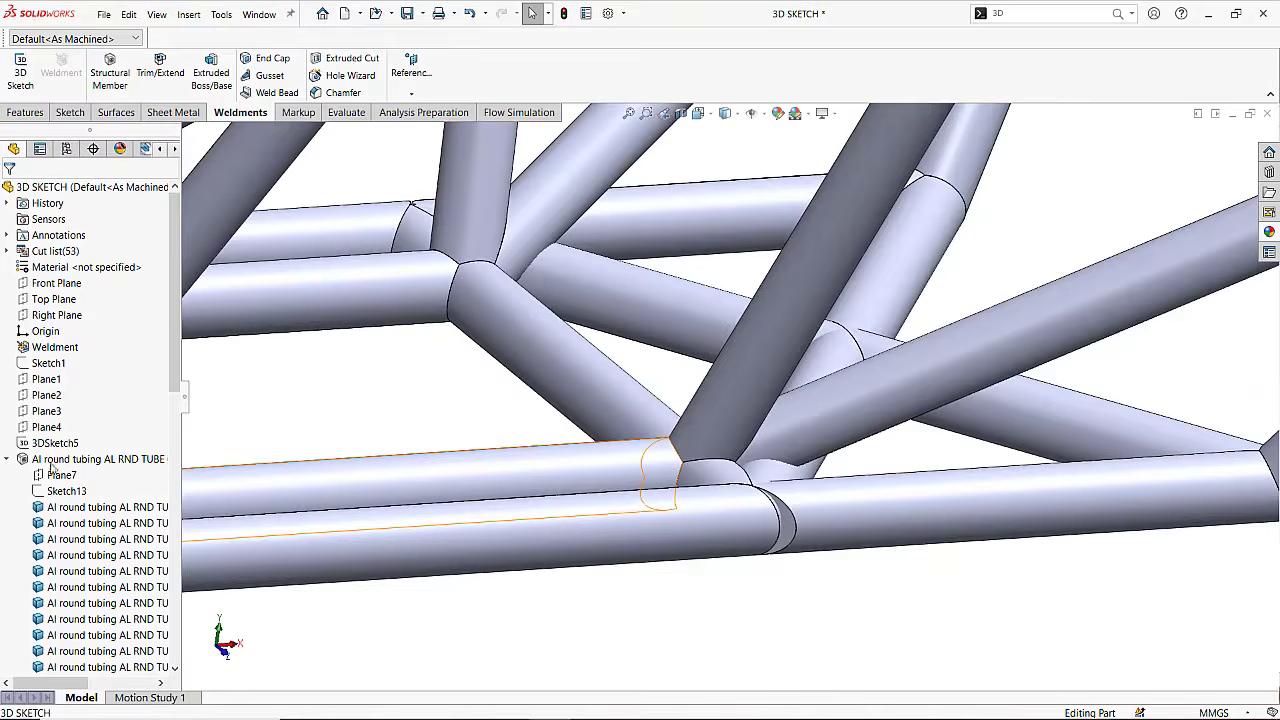
{"action": "left_click", "coordinate": [58, 460]}
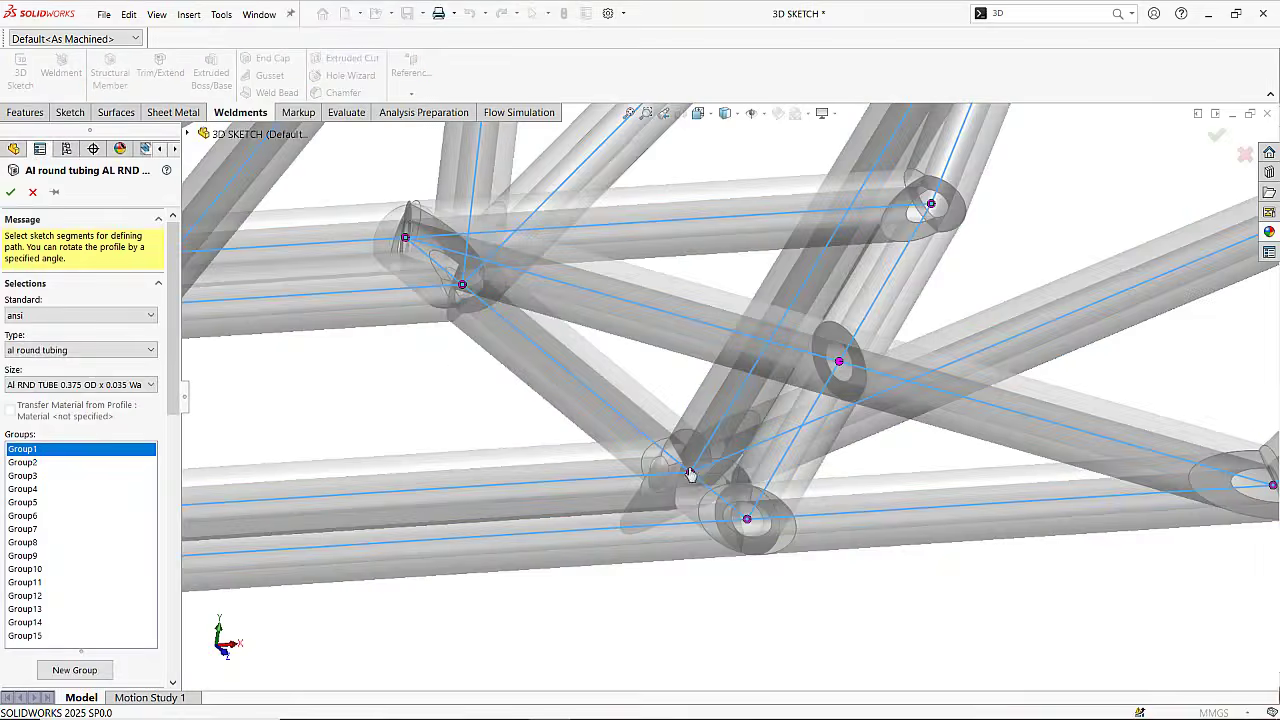
{"action": "left_click", "coordinate": [689, 472]}
{"action": "left_click", "coordinate": [530, 277]}
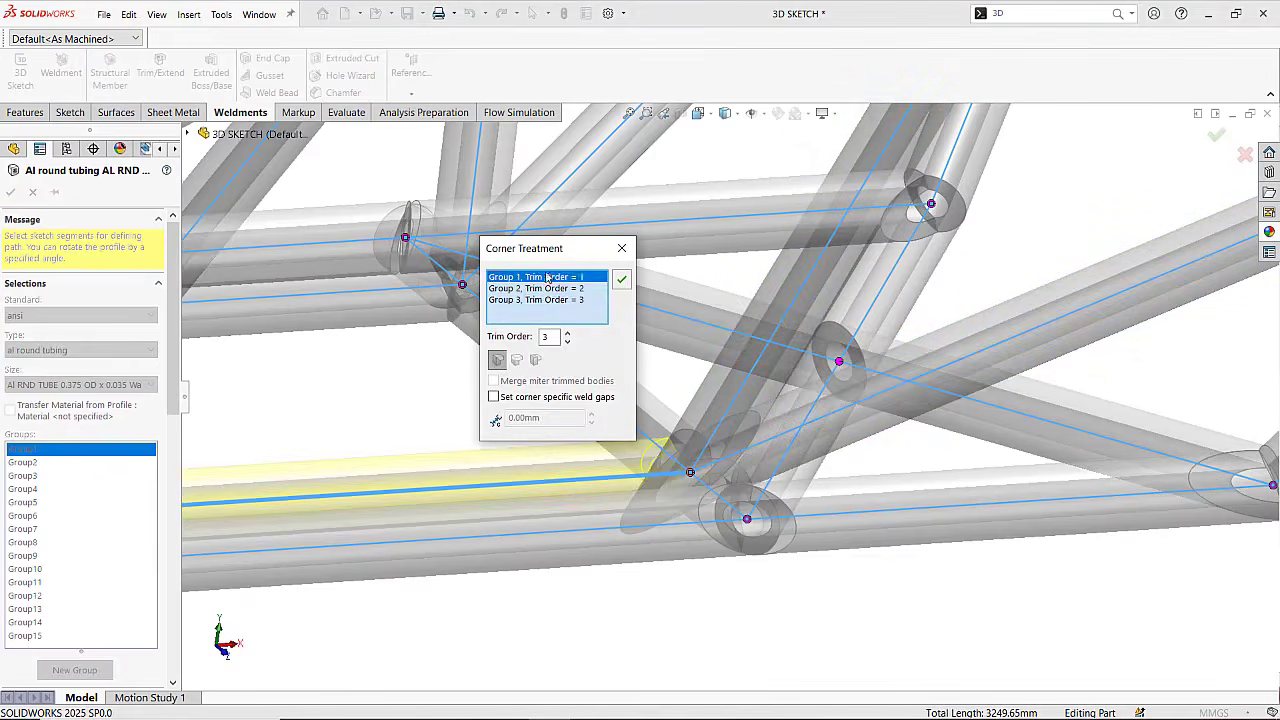
{"action": "left_click", "coordinate": [567, 332]}
{"action": "left_click", "coordinate": [621, 280]}
At the crossbar's near outer joint, set Group 2 to trim order 2 with Groups 1 and 3 at trim order 1.
{"action": "middle_click_drag", "start_coordinate": [609, 367], "coordinate": [595, 434]}
{"action": "left_click", "coordinate": [829, 423]}
{"action": "left_click", "coordinate": [568, 333]}
{"action": "middle_click_drag", "start_coordinate": [760, 490], "coordinate": [797, 524]}
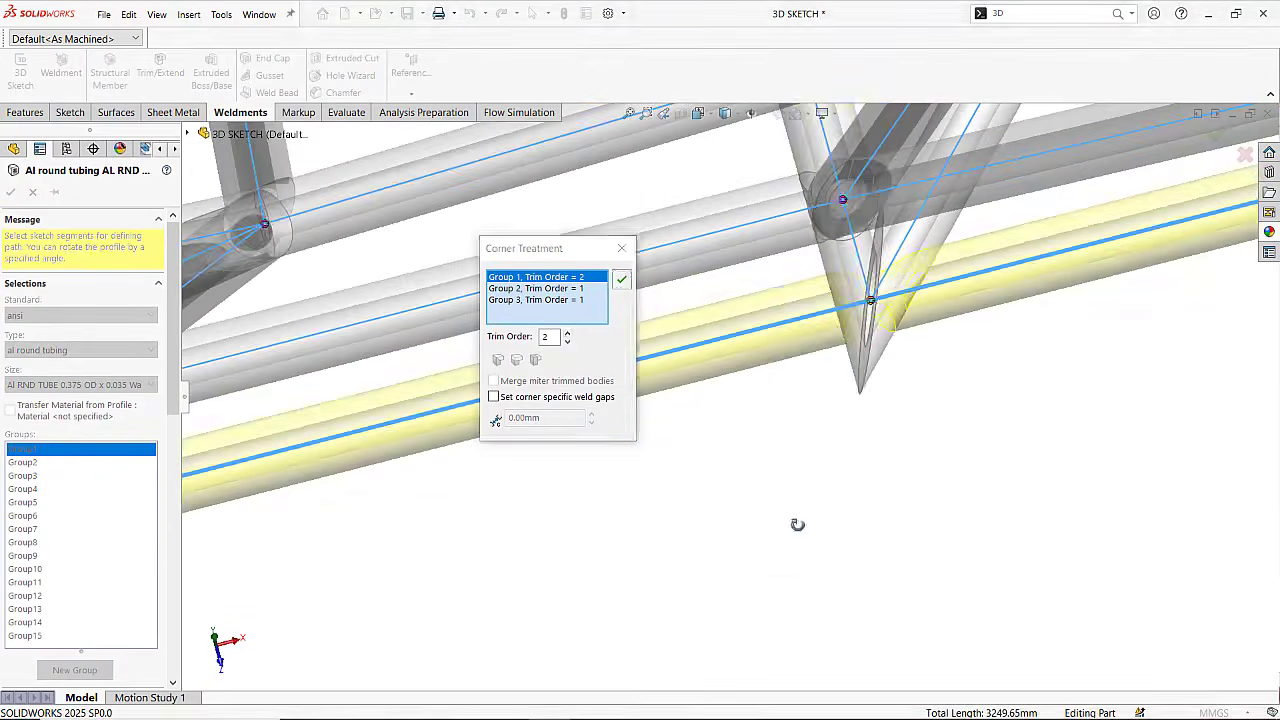
{"action": "left_click", "coordinate": [576, 289]}
{"action": "left_click", "coordinate": [567, 333]}
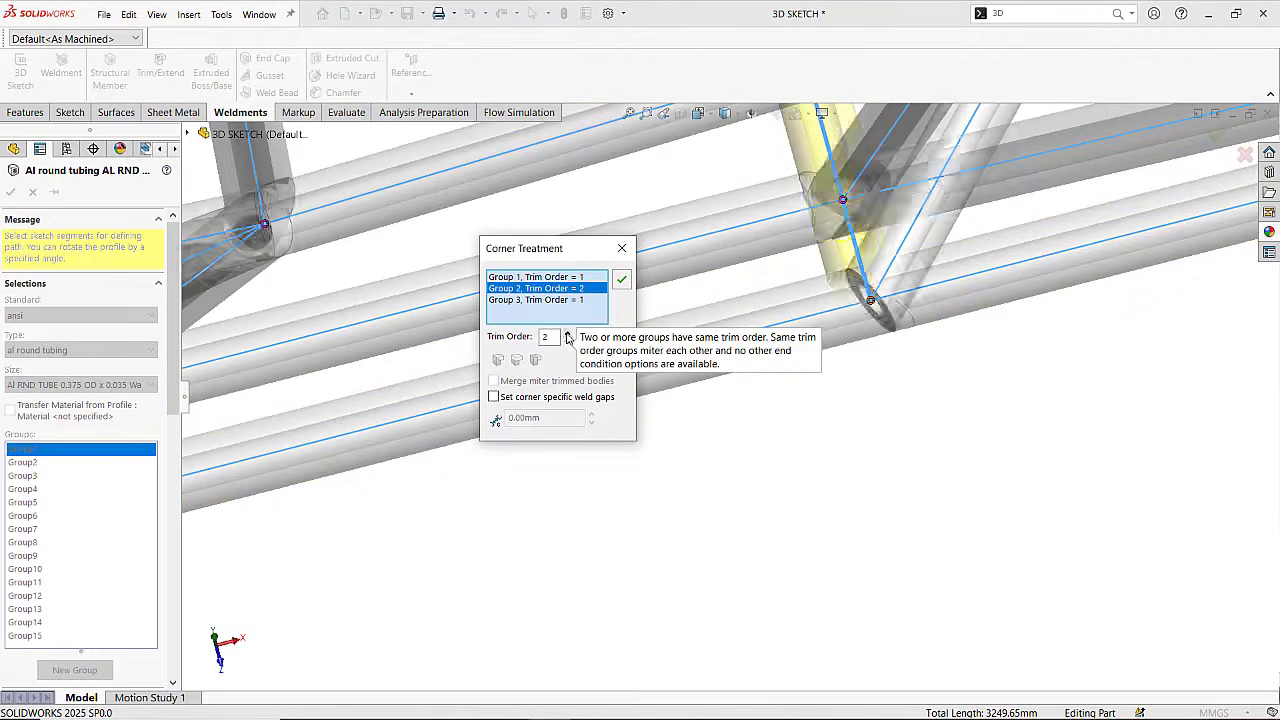
{"action": "middle_click_drag", "start_coordinate": [590, 466], "coordinate": [570, 410]}
{"action": "left_click", "coordinate": [621, 280]}
Adjust the corner treatment at the crossbar's far inner joint and accept the edited structural member.
{"action": "middle_click_drag", "start_coordinate": [733, 385], "coordinate": [730, 338]}
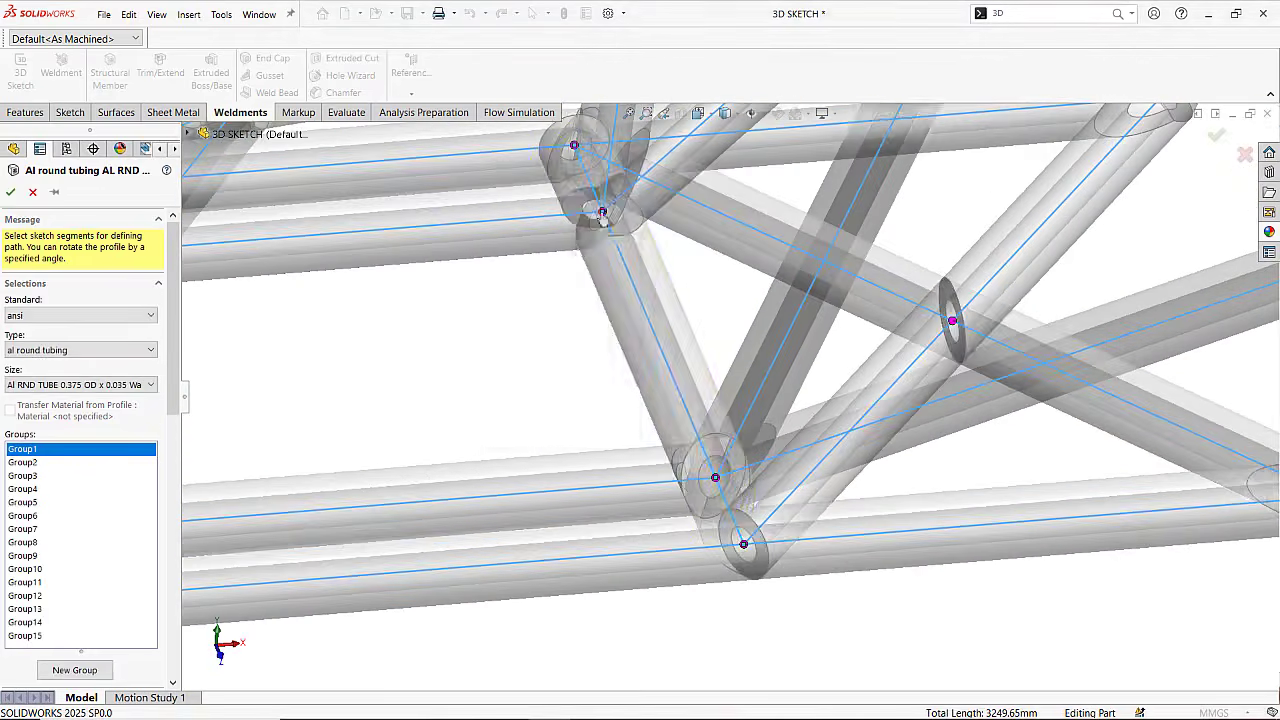
{"action": "left_click", "coordinate": [602, 212]}
{"action": "left_click", "coordinate": [621, 280]}
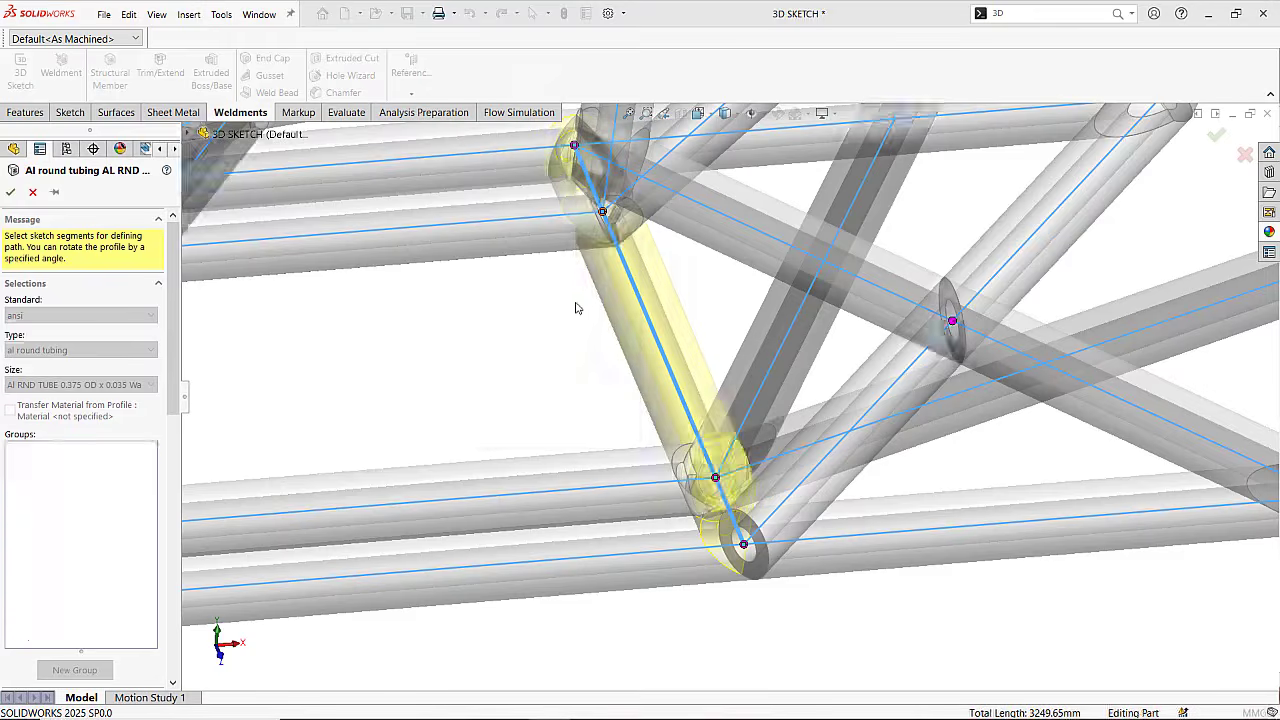
{"action": "middle_click_drag", "start_coordinate": [621, 280], "coordinate": [532, 259]}
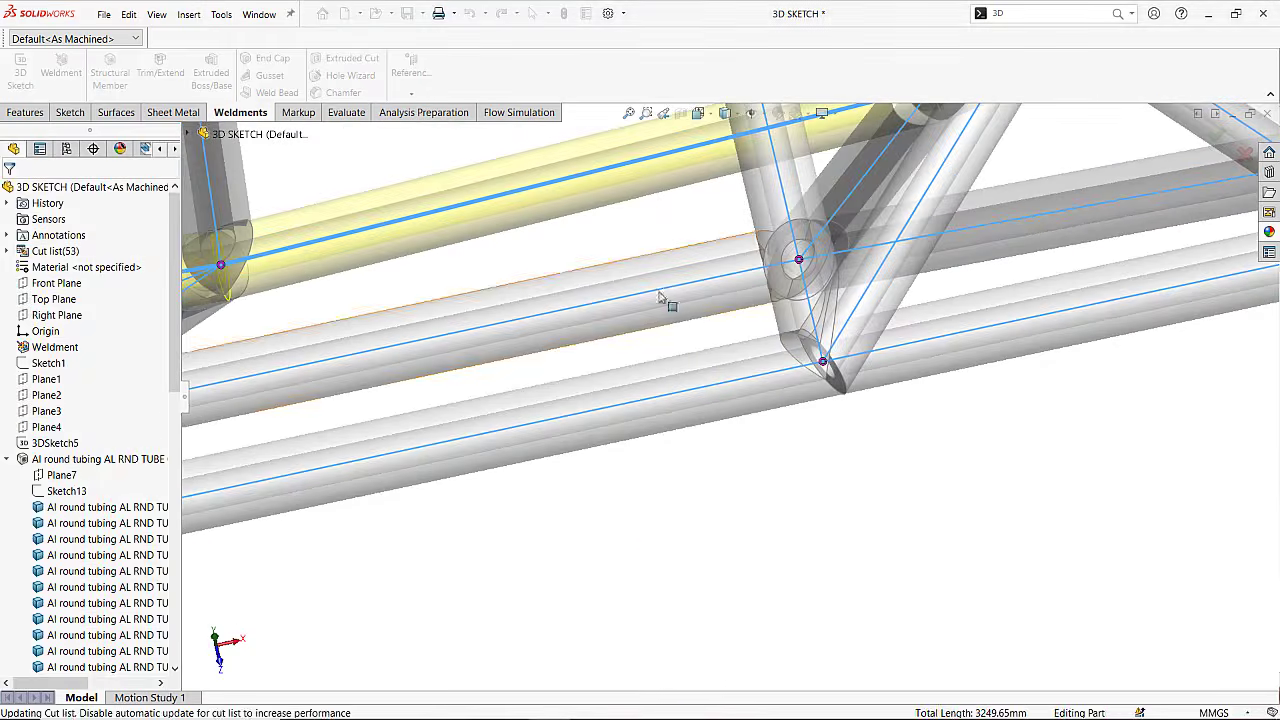
Examine the floor crossbar and rail joints from several sides for incorrectly trimmed tube ends.
{"action": "middle_click_drag", "start_coordinate": [666, 300], "coordinate": [671, 497]}
{"action": "scroll", "coordinate": [618, 563], "scroll_direction": "down", "scroll_amount": 4}
{"action": "scroll", "coordinate": [671, 497], "scroll_direction": "up", "scroll_amount": 5}
{"action": "scroll", "coordinate": [871, 357], "scroll_direction": "down", "scroll_amount": 4}
{"action": "middle_click_drag", "start_coordinate": [871, 357], "coordinate": [786, 347]}
{"action": "scroll", "coordinate": [786, 347], "scroll_direction": "up", "scroll_amount": 5}
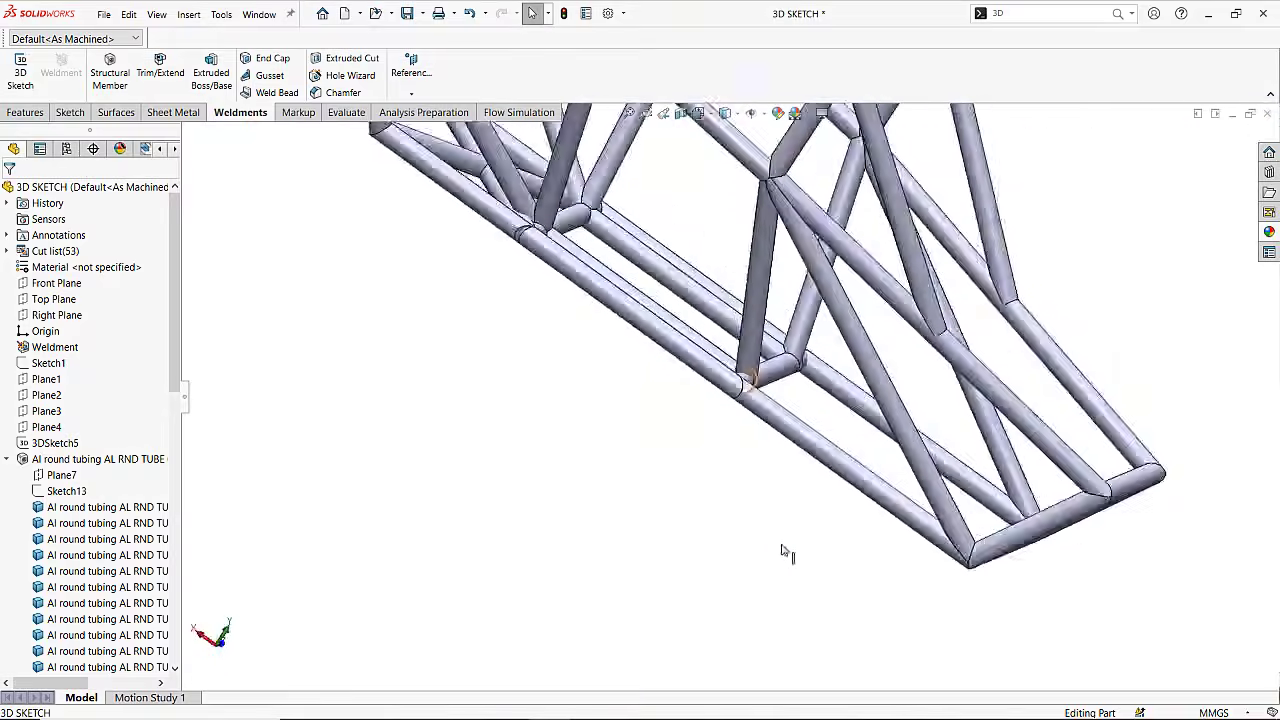
{"action": "scroll", "coordinate": [409, 260], "scroll_direction": "down", "scroll_amount": 6}
{"action": "middle_click_drag", "start_coordinate": [1052, 403], "coordinate": [1010, 508]}
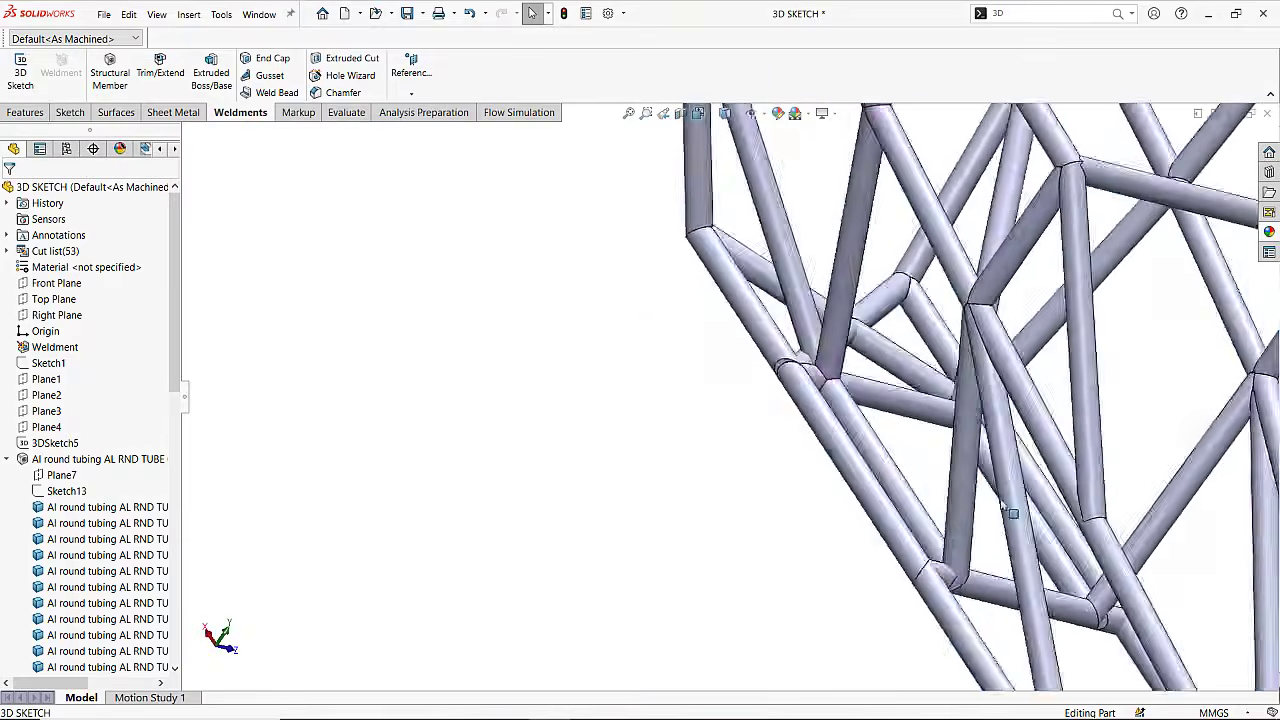
Reopen the structural member, raise Group 2's trim order above Groups 1 and 3 at the outer floor-rail and crossbar joint, and accept the edit.
{"action": "left_click", "coordinate": [98, 459]}
{"action": "scroll", "coordinate": [824, 382], "scroll_direction": "down", "scroll_amount": 6}
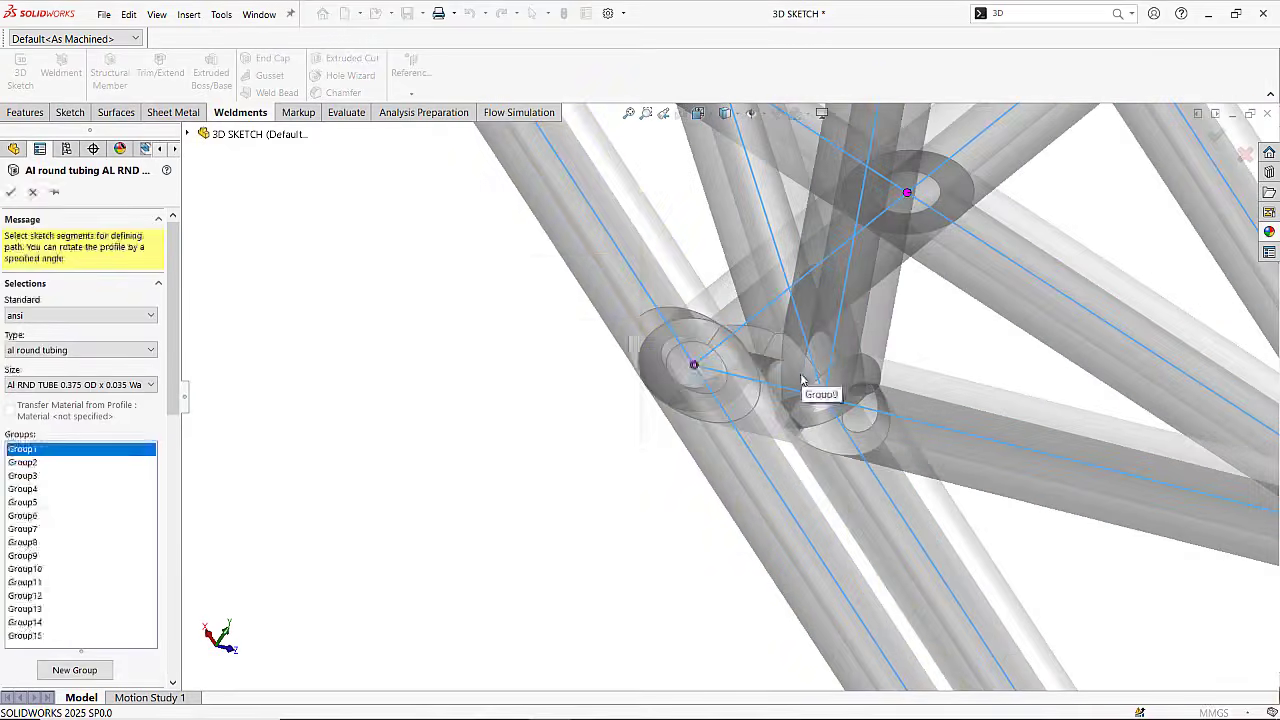
{"action": "left_click", "coordinate": [694, 365]}
{"action": "left_click", "coordinate": [568, 341]}
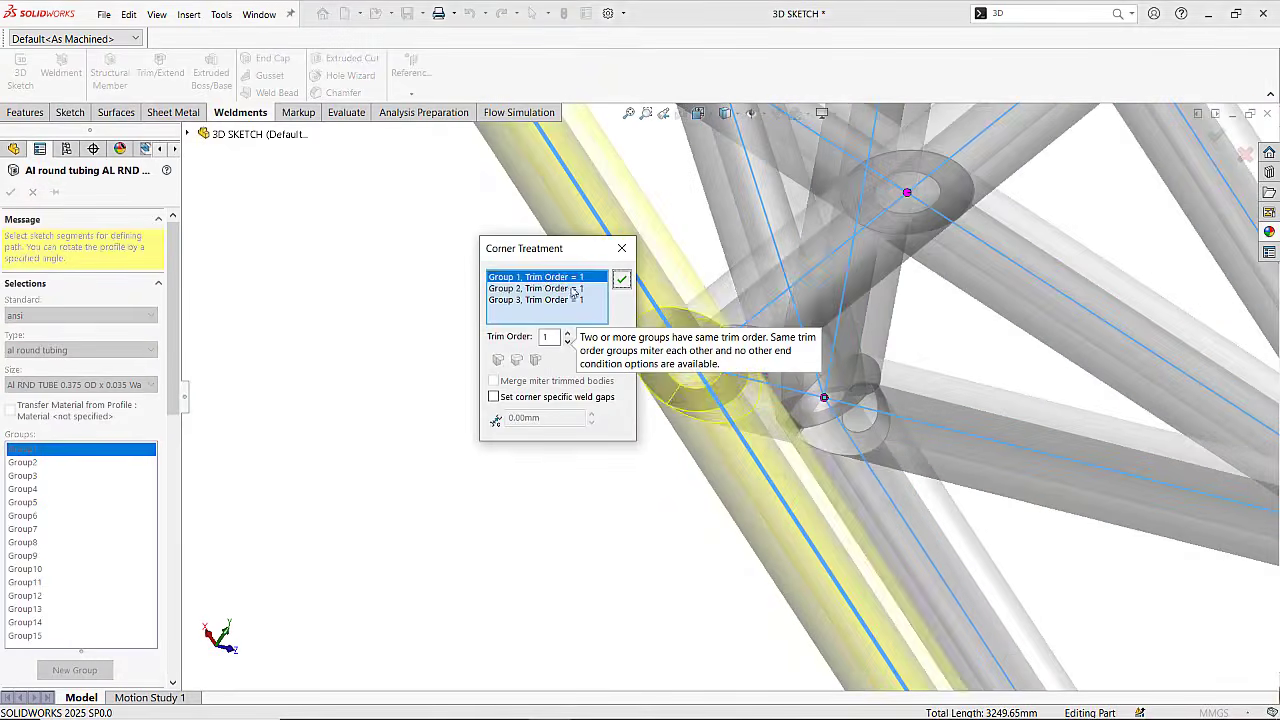
{"action": "left_click", "coordinate": [574, 289]}
{"action": "left_click", "coordinate": [568, 334]}
{"action": "left_click", "coordinate": [622, 284]}
{"action": "right_click", "coordinate": [823, 420]}
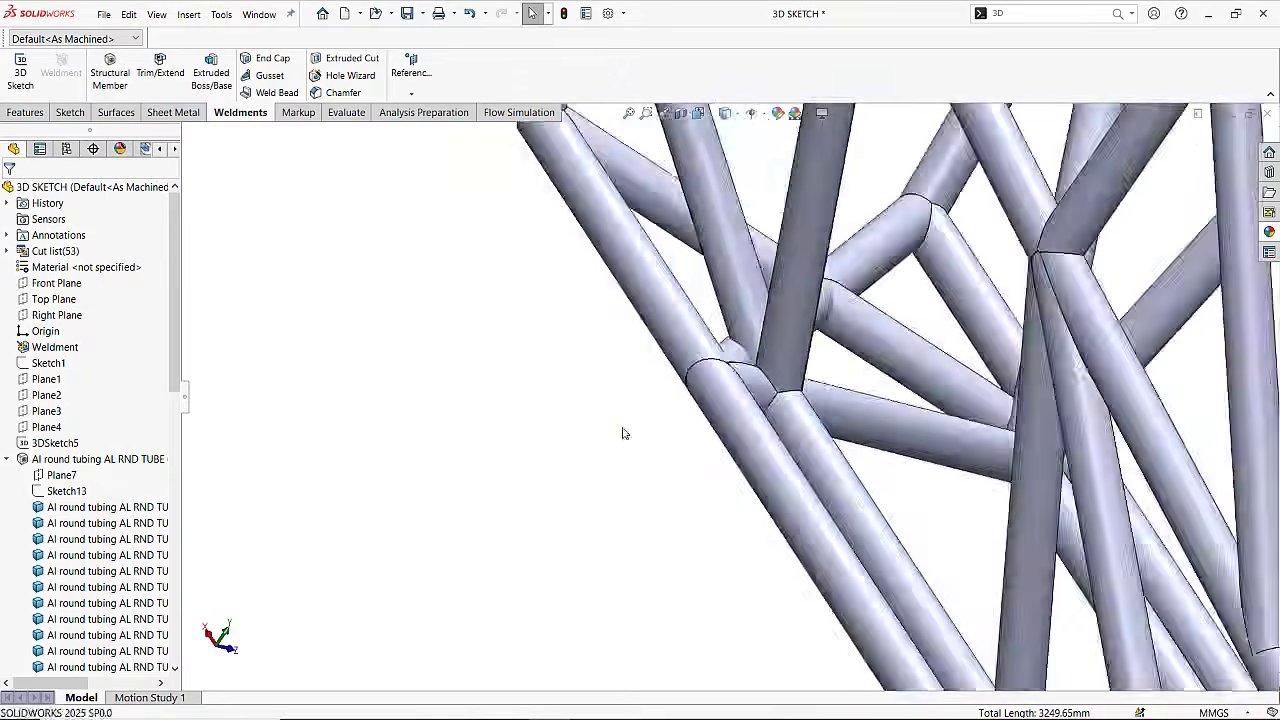
Inspect the retrimmed floor-rail joint and the complete frame from several sides, including the isometric view.
{"action": "scroll", "coordinate": [626, 431], "scroll_direction": "up", "scroll_amount": 5}
{"action": "middle_click_drag", "start_coordinate": [626, 431], "coordinate": [546, 434]}
{"action": "scroll", "coordinate": [690, 526], "scroll_direction": "up", "scroll_amount": 5}
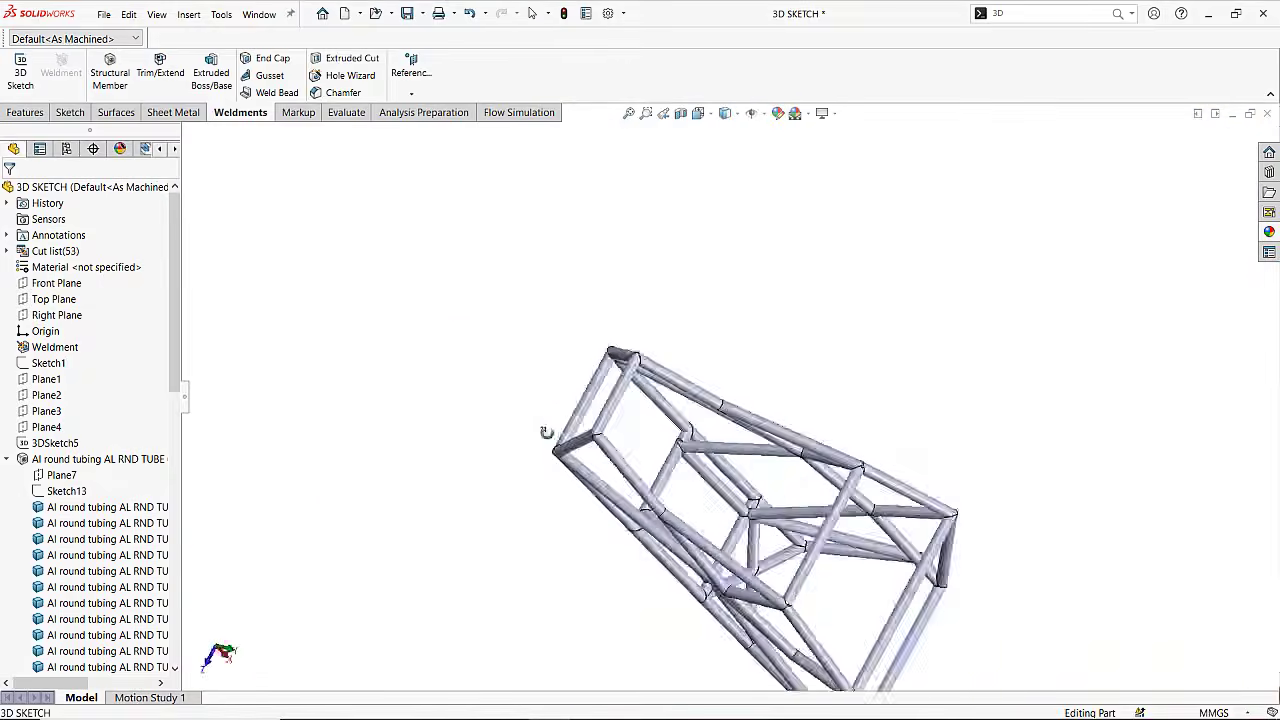
{"action": "key", "text": "ctrl+7"}
{"action": "middle_click_drag", "start_coordinate": [626, 454], "coordinate": [745, 574]}
{"action": "key", "text": "ctrl+7"}
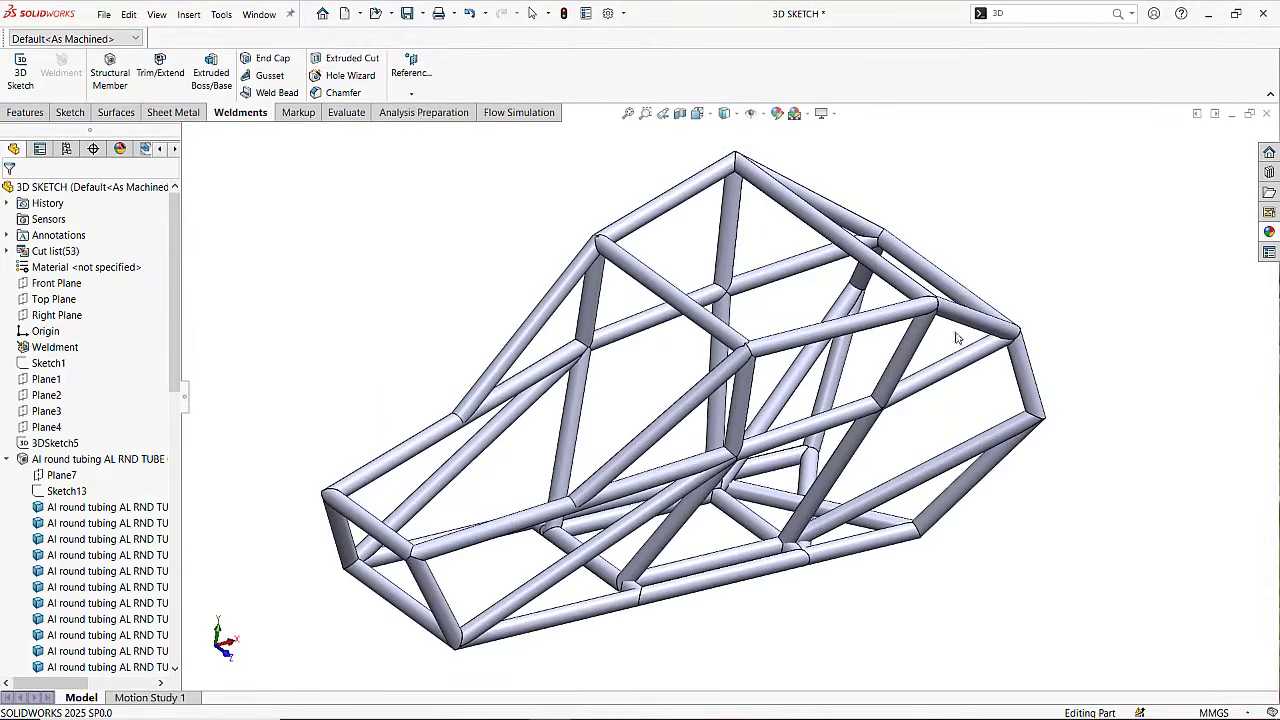
{"action": "mouse_move", "coordinate": [955, 338]}
{"action": "middle_mouse_down"}
{"action": "mouse_move", "coordinate": [980, 226]}
{"action": "mouse_move", "coordinate": [930, 343]}
{"action": "middle_mouse_up"}
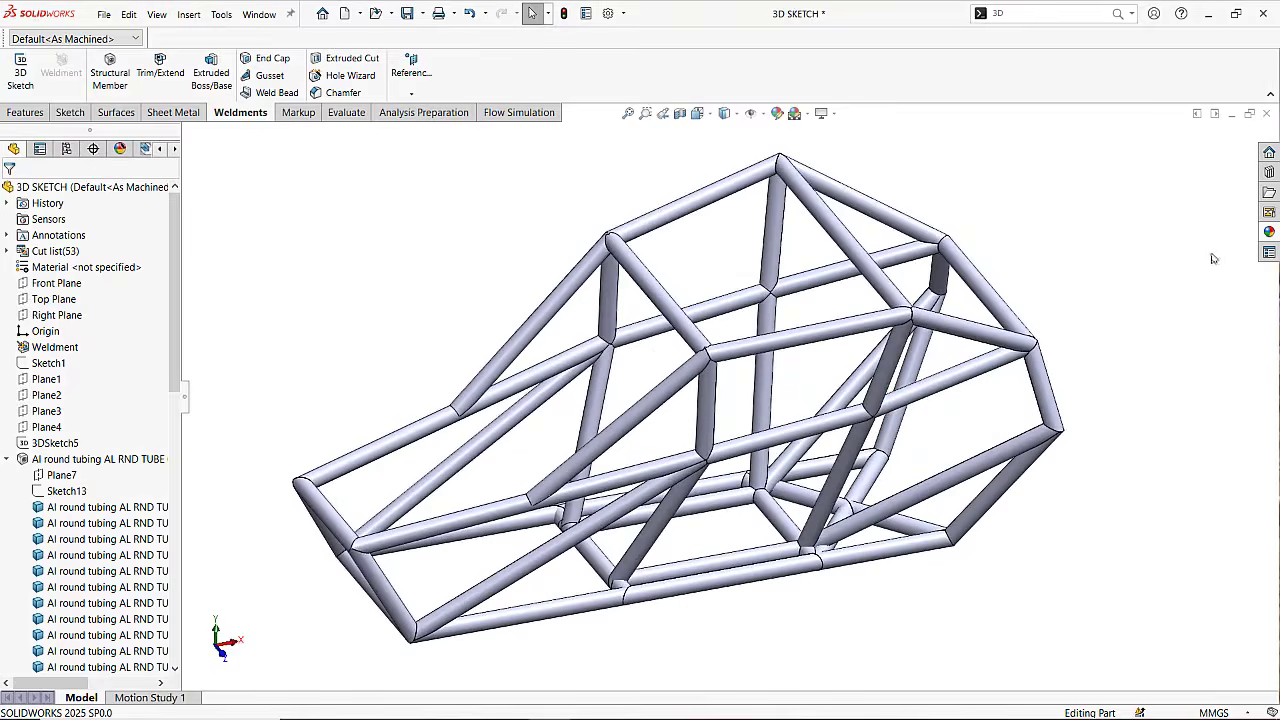
Try the polished steel and chromium plate metal appearances on the frame.
{"action": "left_click", "coordinate": [1268, 232]}
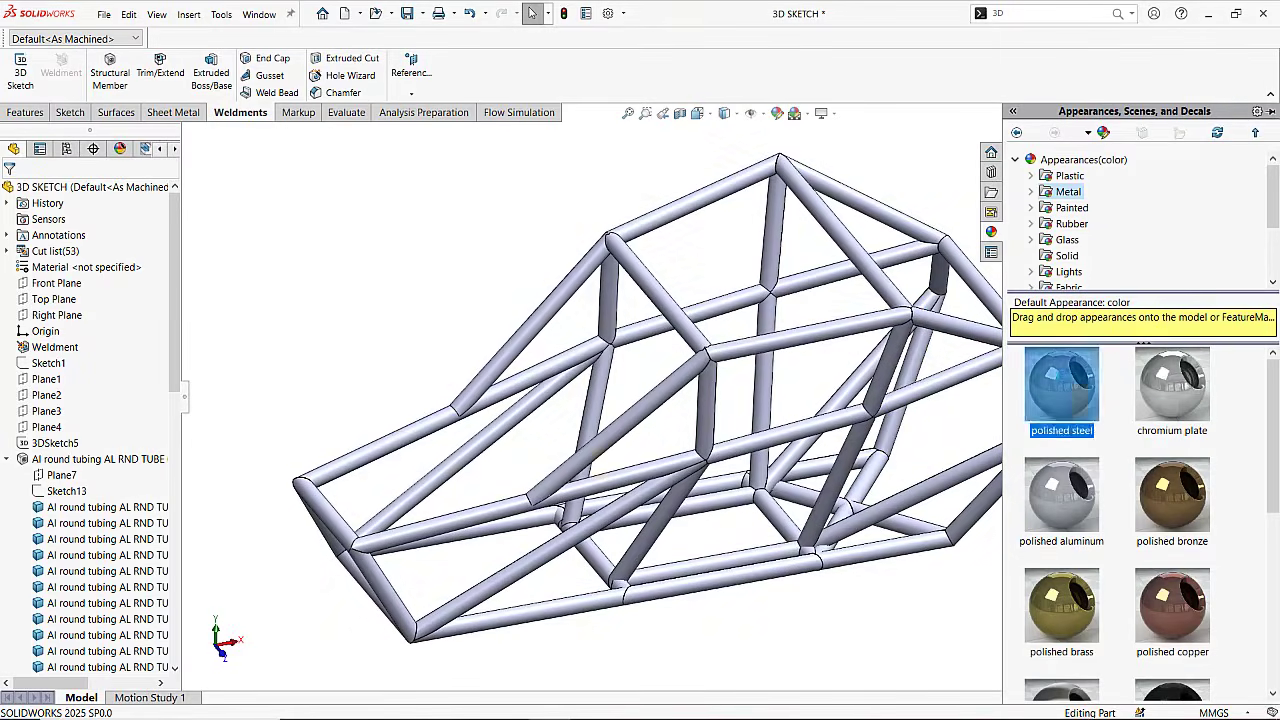
{"action": "double_click", "coordinate": [1070, 390]}
{"action": "double_click", "coordinate": [1166, 399]}
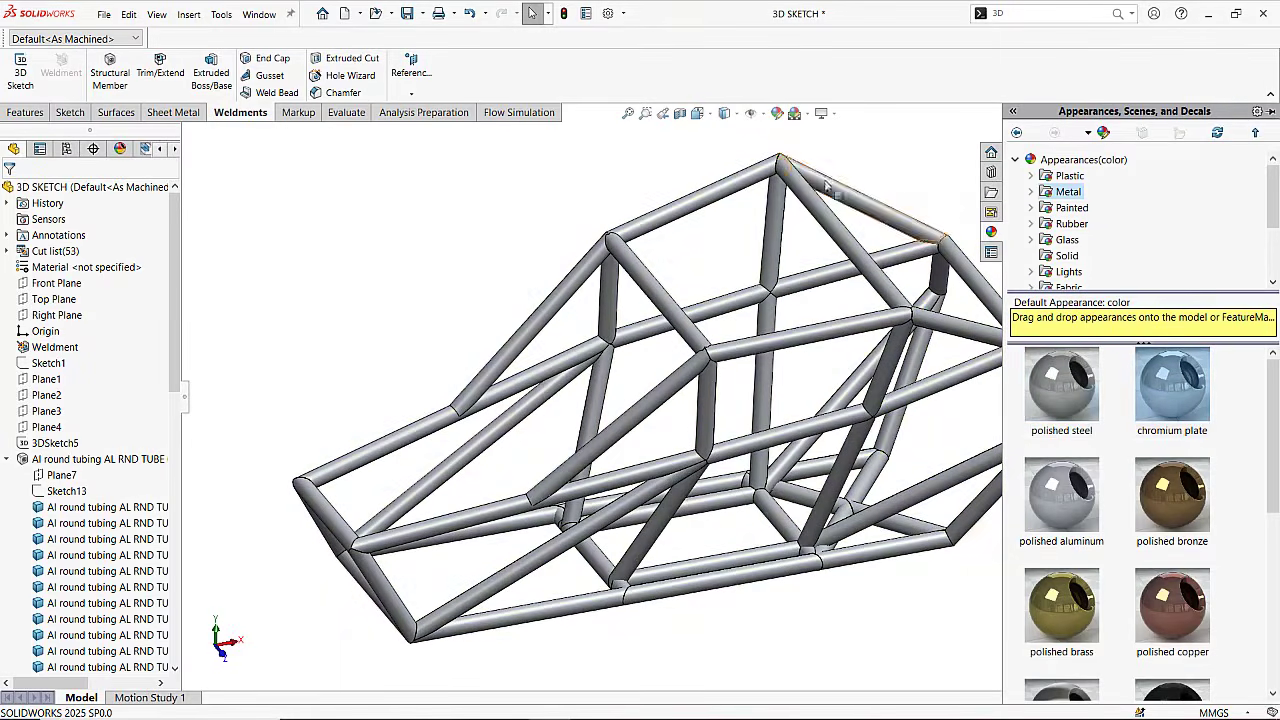
Check the available scene backgrounds without changing the Plain White scene, and turn on RealView Graphics for the frame.
{"action": "left_click", "coordinate": [807, 115]}
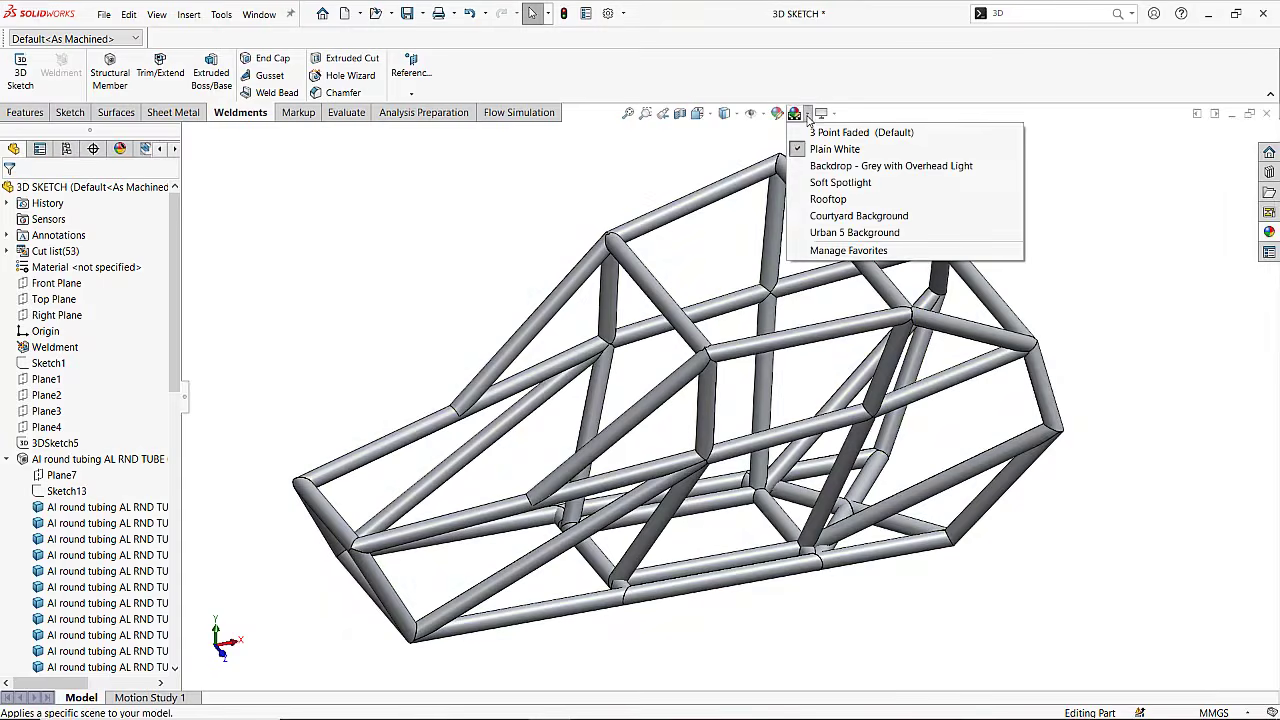
{"action": "left_click", "coordinate": [829, 115]}
{"action": "left_click", "coordinate": [848, 132]}
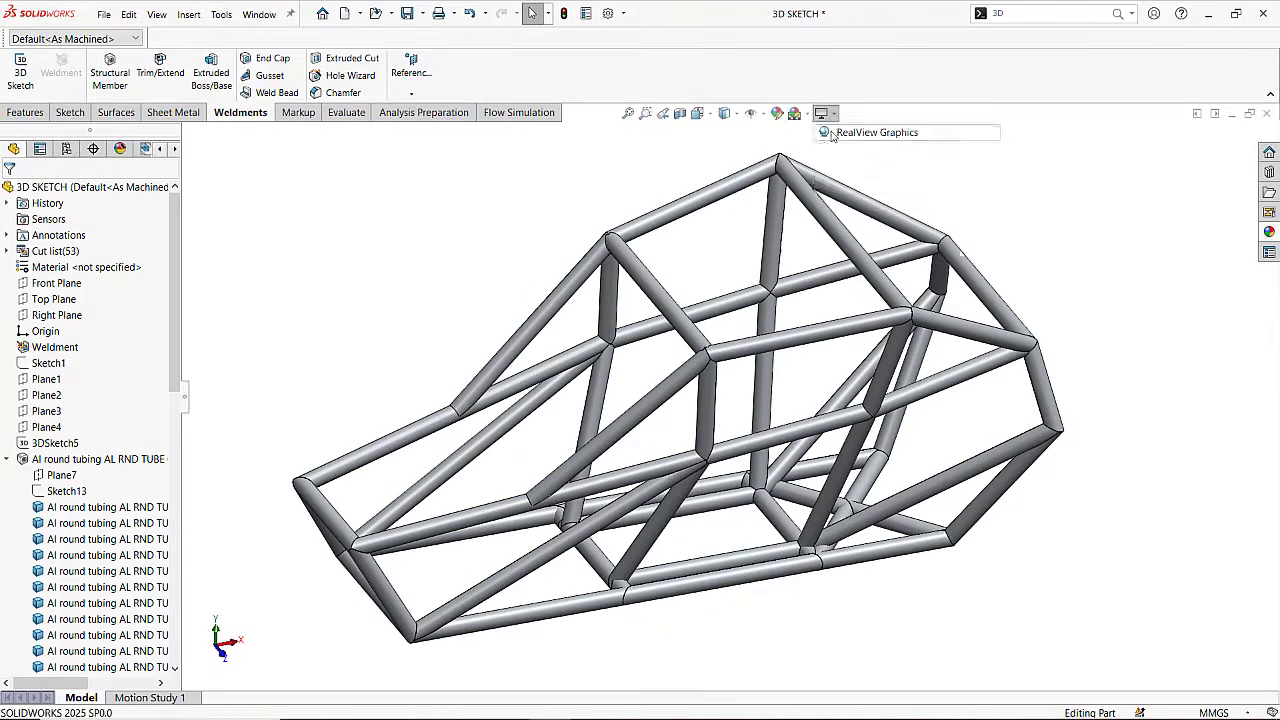
{"action": "middle_click_drag", "start_coordinate": [882, 330], "coordinate": [1160, 312]}
Try the polished aluminum and polished copper appearances on the frame and view the copper finish from another angle.
{"action": "left_click", "coordinate": [1269, 233]}
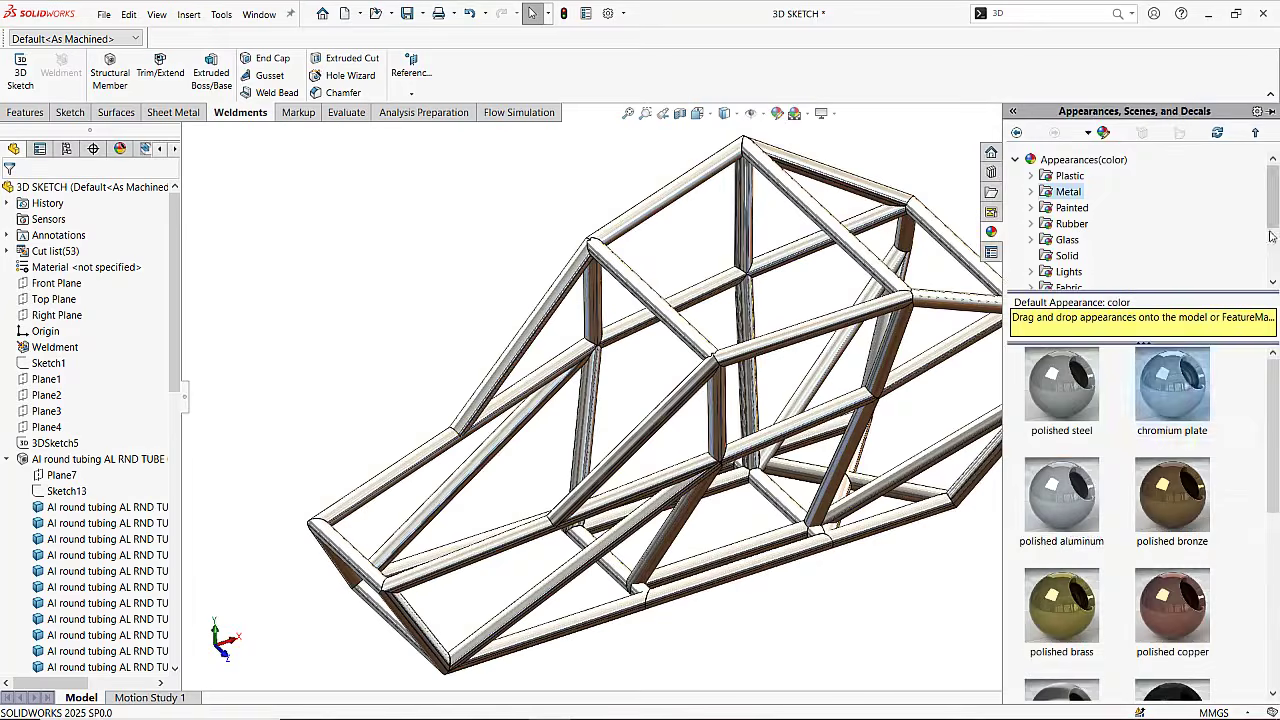
{"action": "double_click", "coordinate": [1061, 494]}
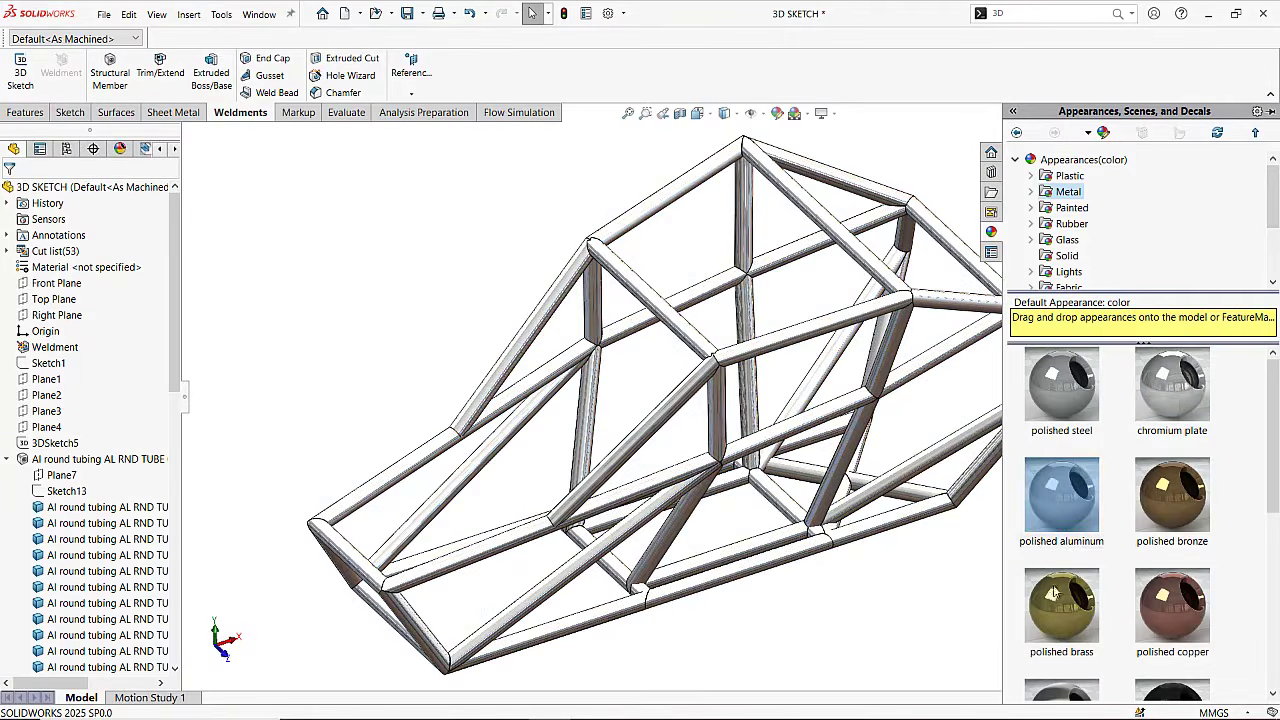
{"action": "double_click", "coordinate": [1166, 615]}
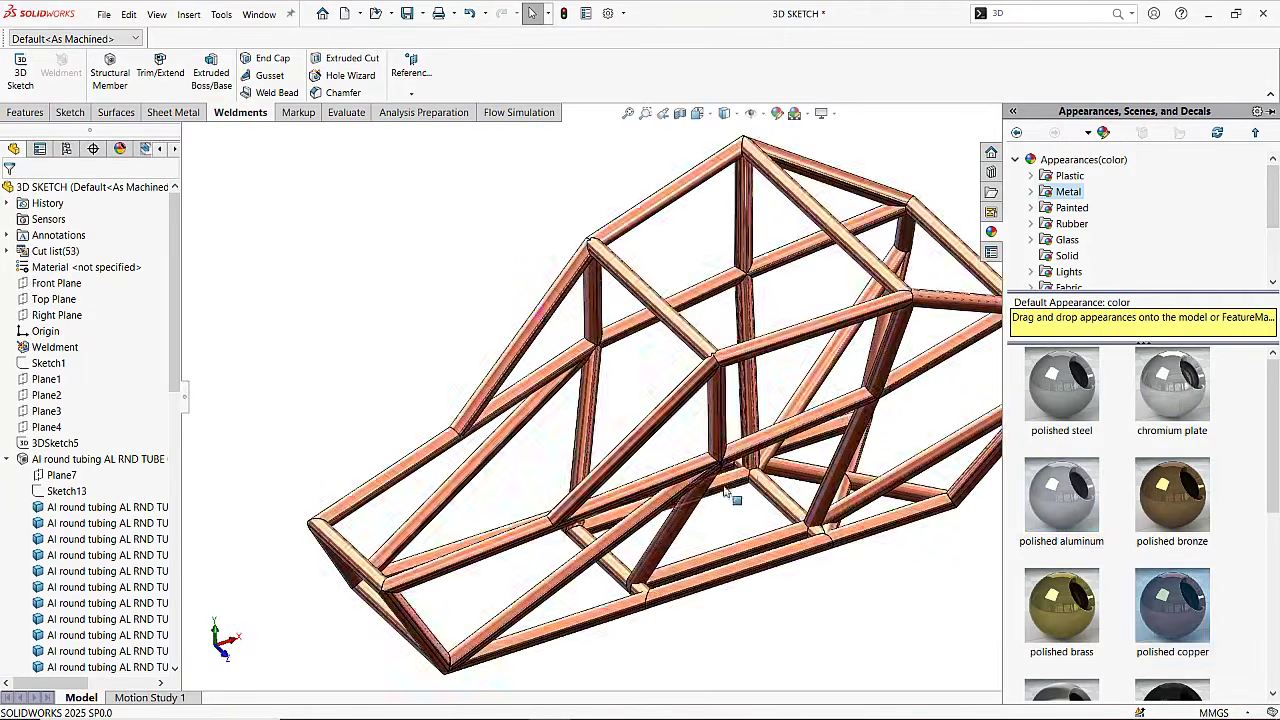
{"action": "scroll", "coordinate": [728, 493], "scroll_direction": "up", "scroll_amount": 3}
{"action": "mouse_move", "coordinate": [737, 494]}
{"action": "middle_mouse_down"}
{"action": "mouse_move", "coordinate": [838, 381]}
{"action": "mouse_move", "coordinate": [852, 409]}
{"action": "mouse_move", "coordinate": [881, 354]}
{"action": "mouse_move", "coordinate": [900, 396]}
{"action": "middle_mouse_up"}
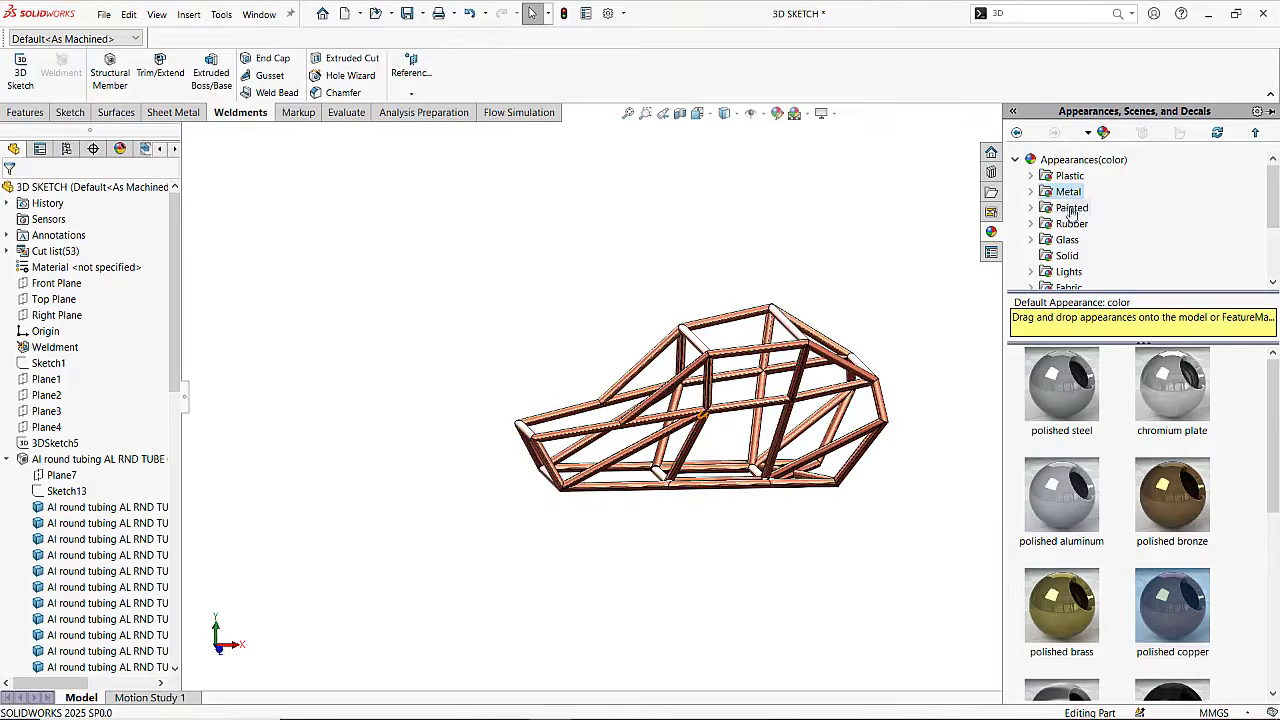
Apply the candy apple red painted appearance to the whole frame and view the finished model from several angles.
{"action": "left_click", "coordinate": [1072, 208]}
{"action": "double_click", "coordinate": [1066, 392]}
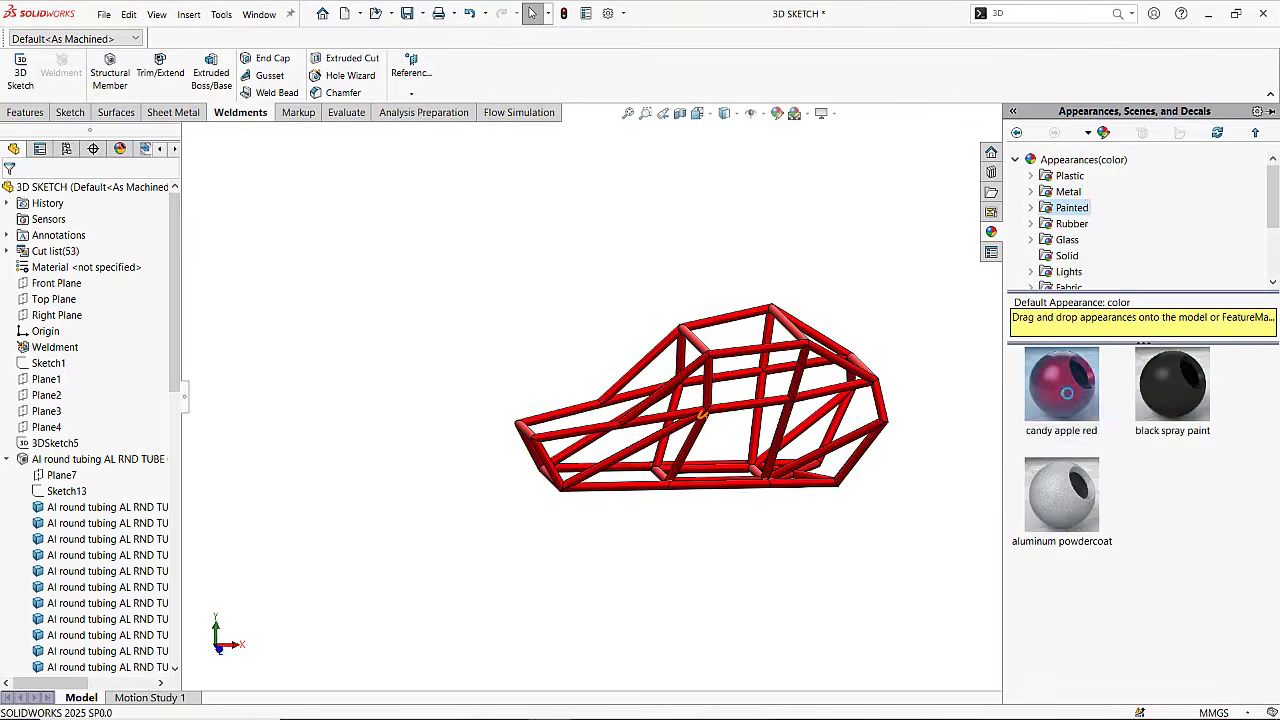
{"action": "scroll", "coordinate": [769, 411], "scroll_direction": "down", "scroll_amount": 3}
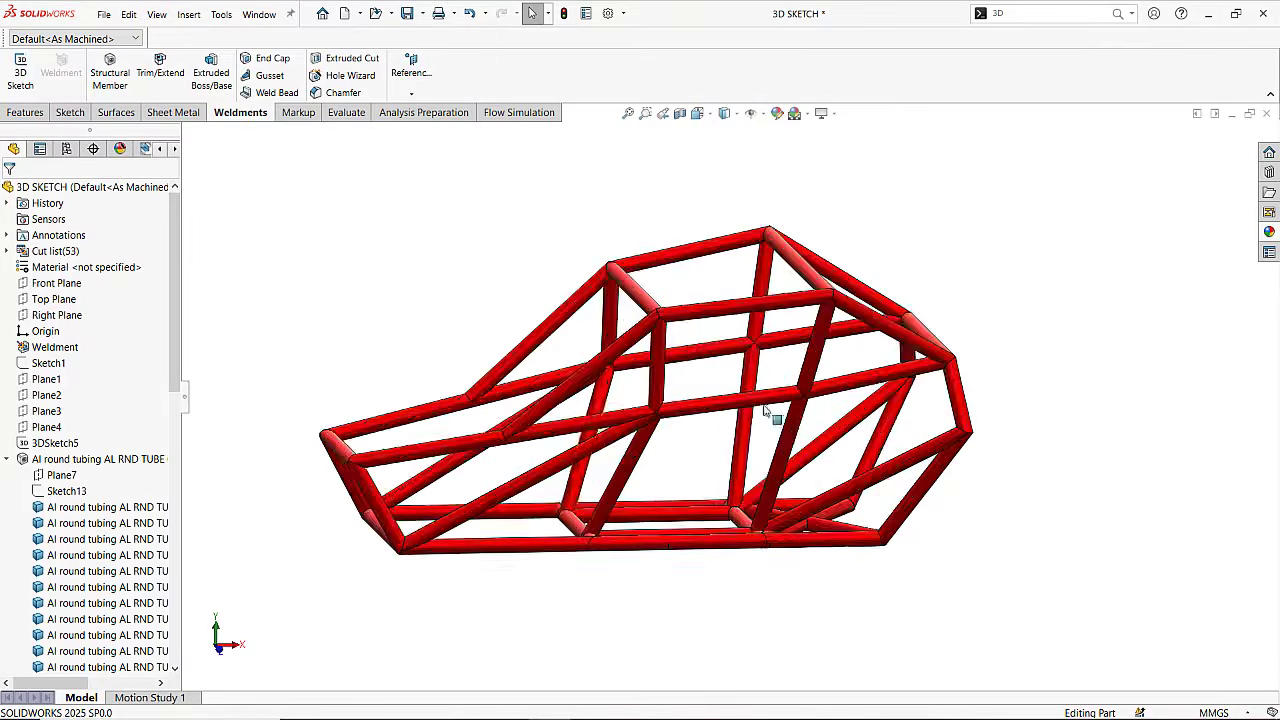
{"action": "middle_click_drag", "start_coordinate": [769, 411], "coordinate": [625, 428]}
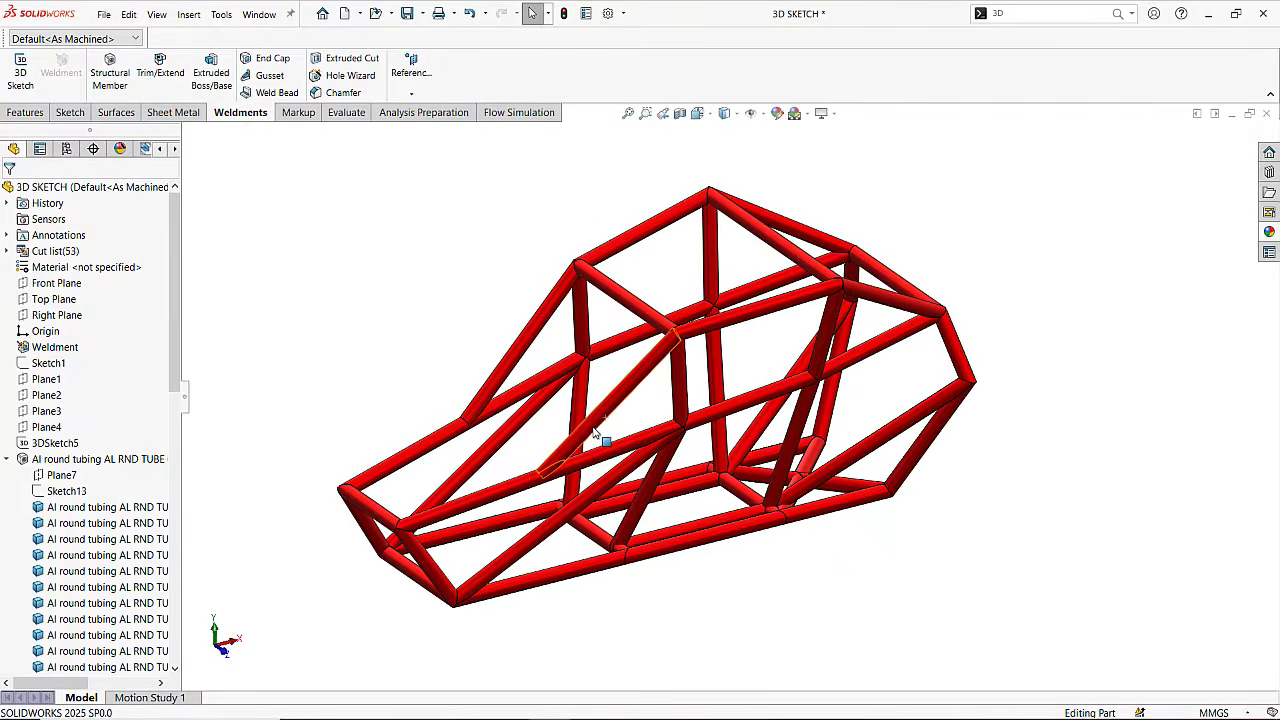
{"action": "key", "text": "ctrl+7"}
{"action": "middle_click_drag", "start_coordinate": [641, 495], "coordinate": [793, 654]}
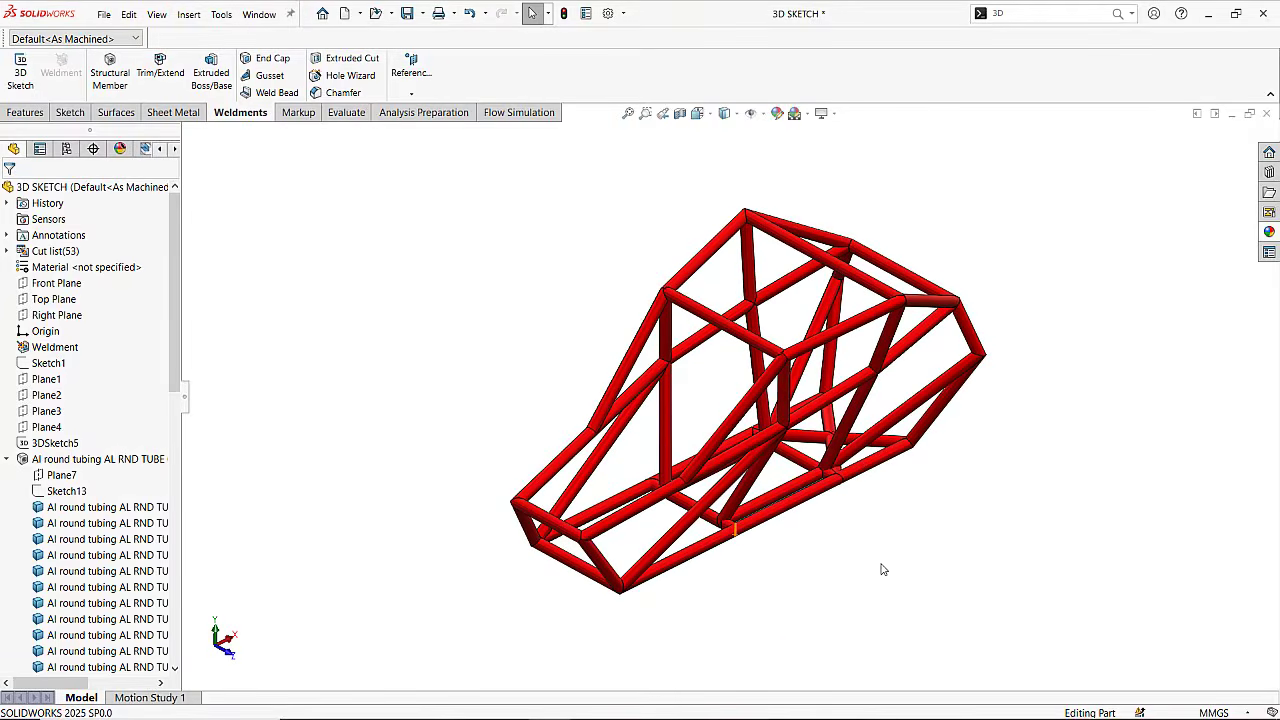